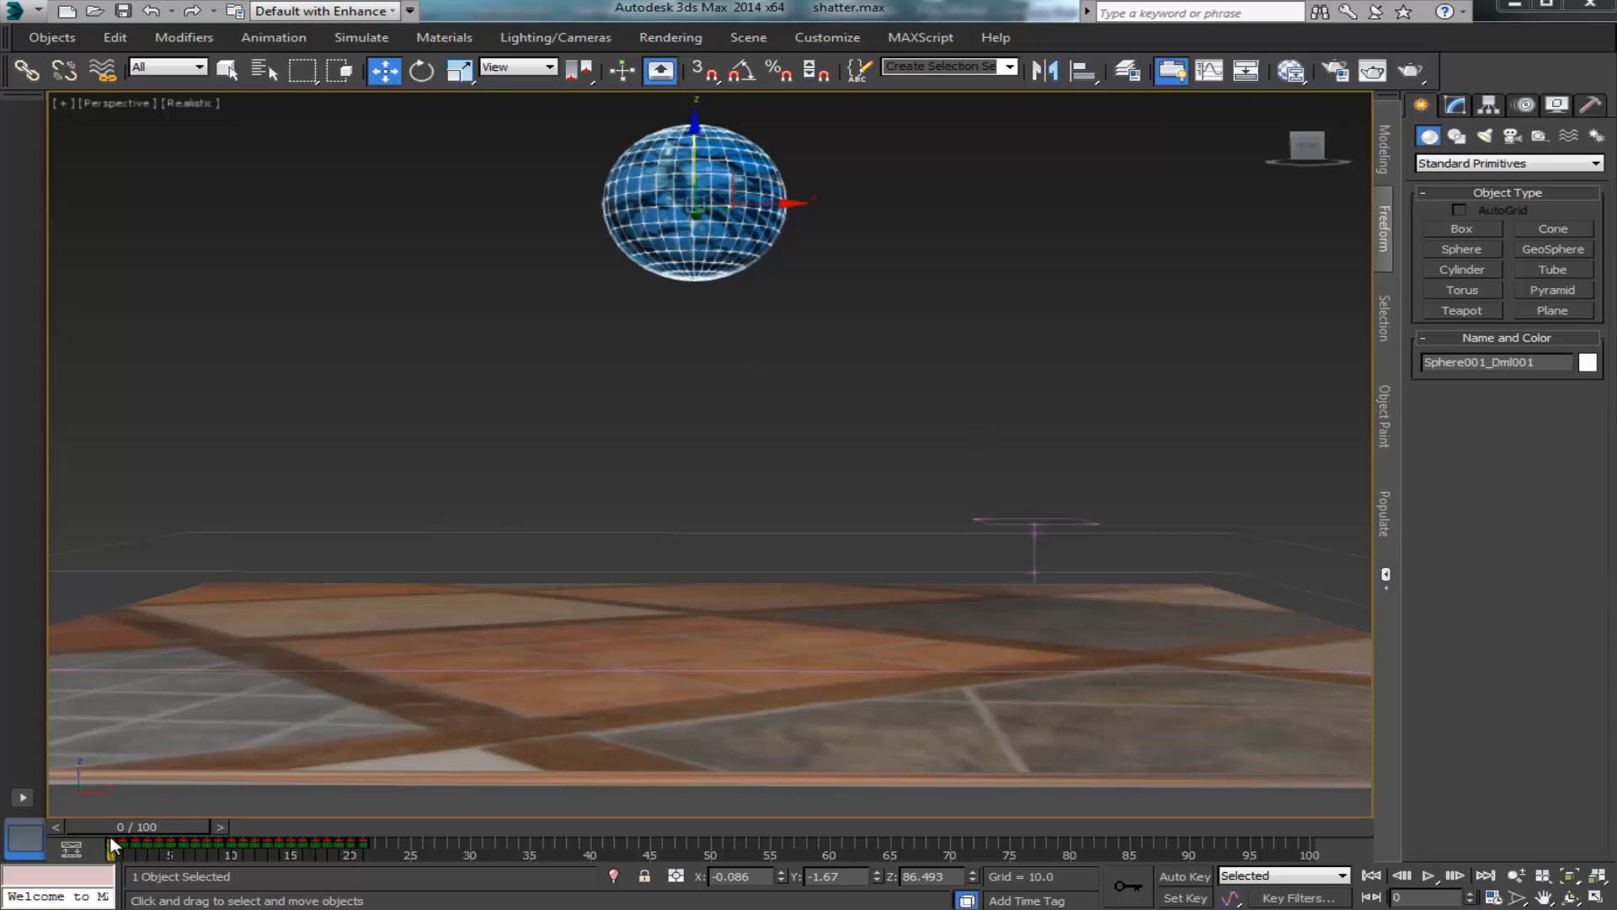
Step: Scrub the timeline from frame 0 to examine the cracked sphere's fall toward the tiled floor, and return to frame 0
{"action": "left_click_drag", "start_coordinate": [119, 831], "coordinate": [132, 831]}
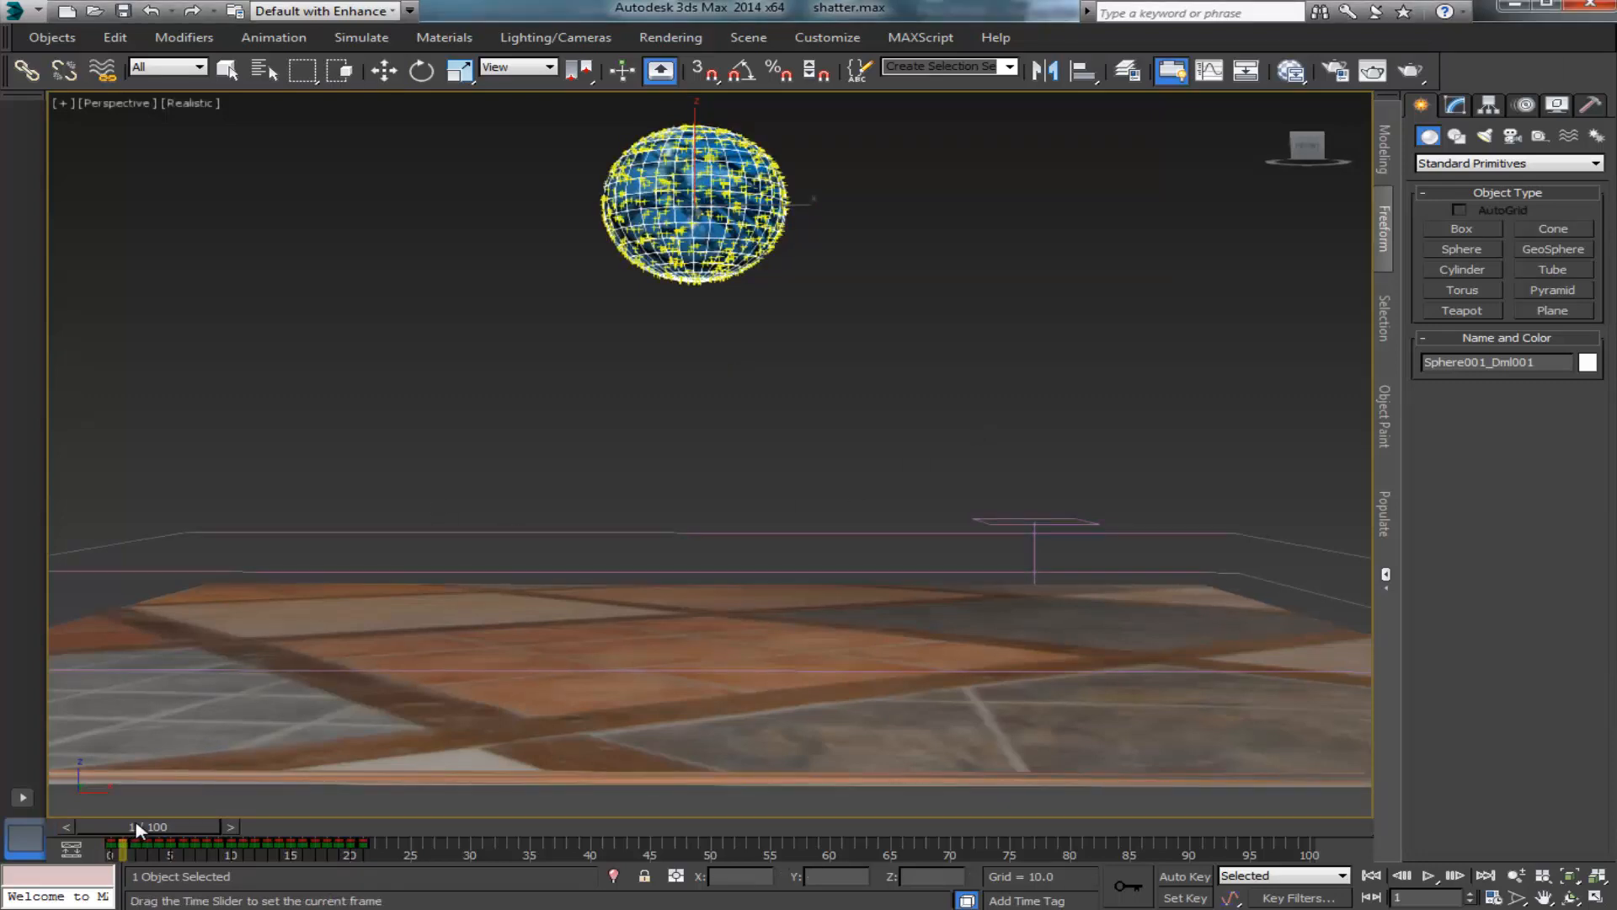
{"action": "key", "text": "w"}
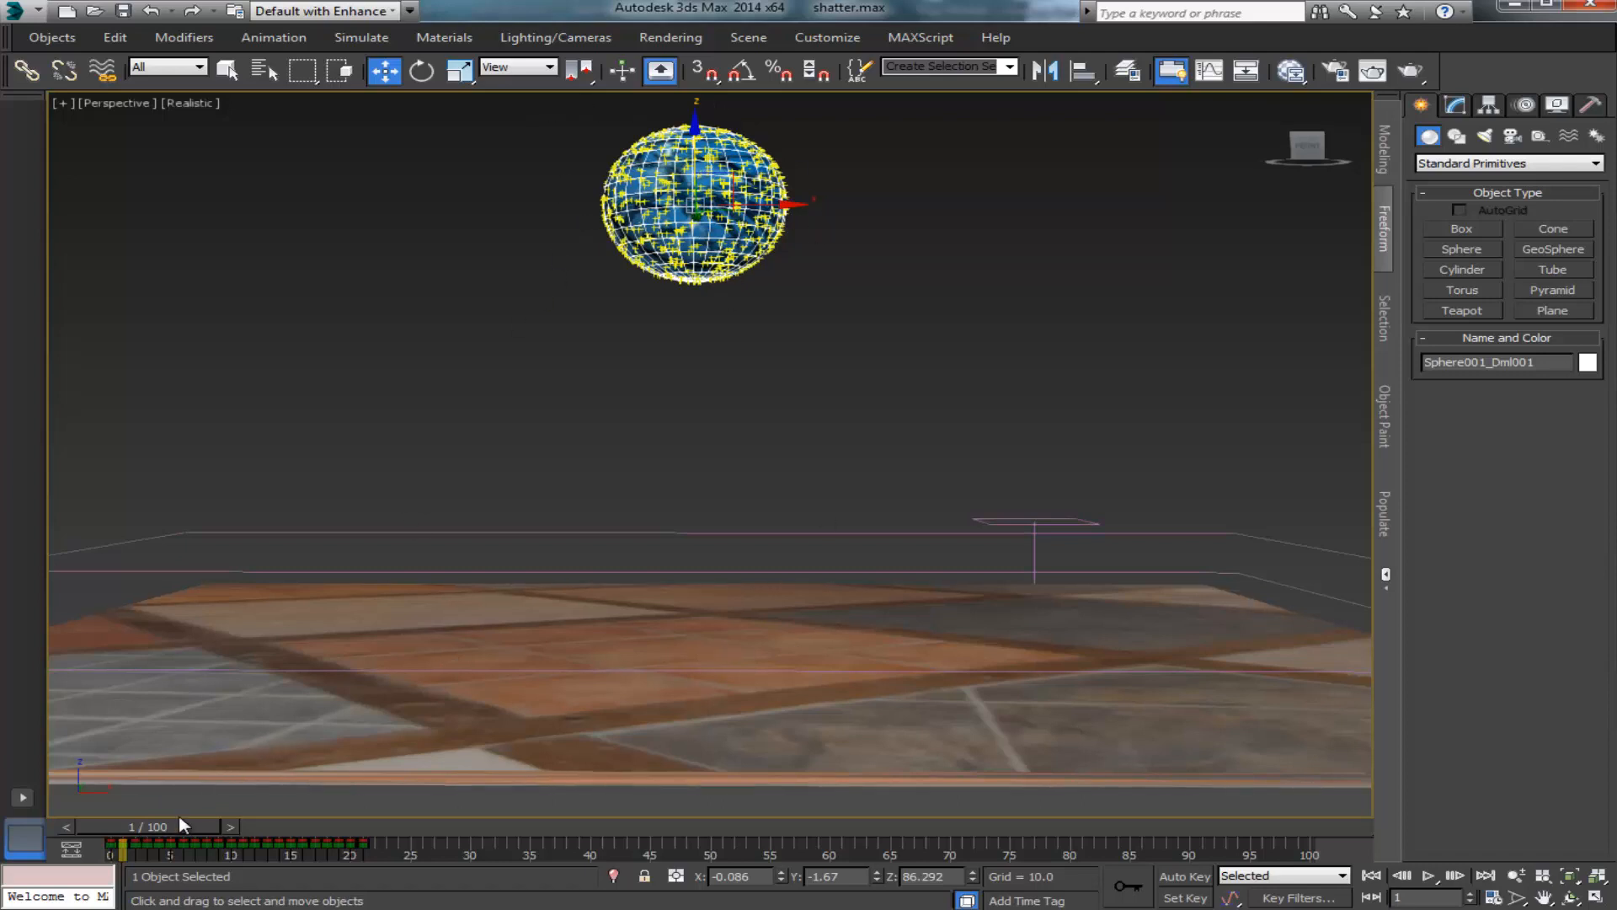
{"action": "left_click_drag", "start_coordinate": [166, 831], "coordinate": [387, 842]}
{"action": "key", "text": "w"}
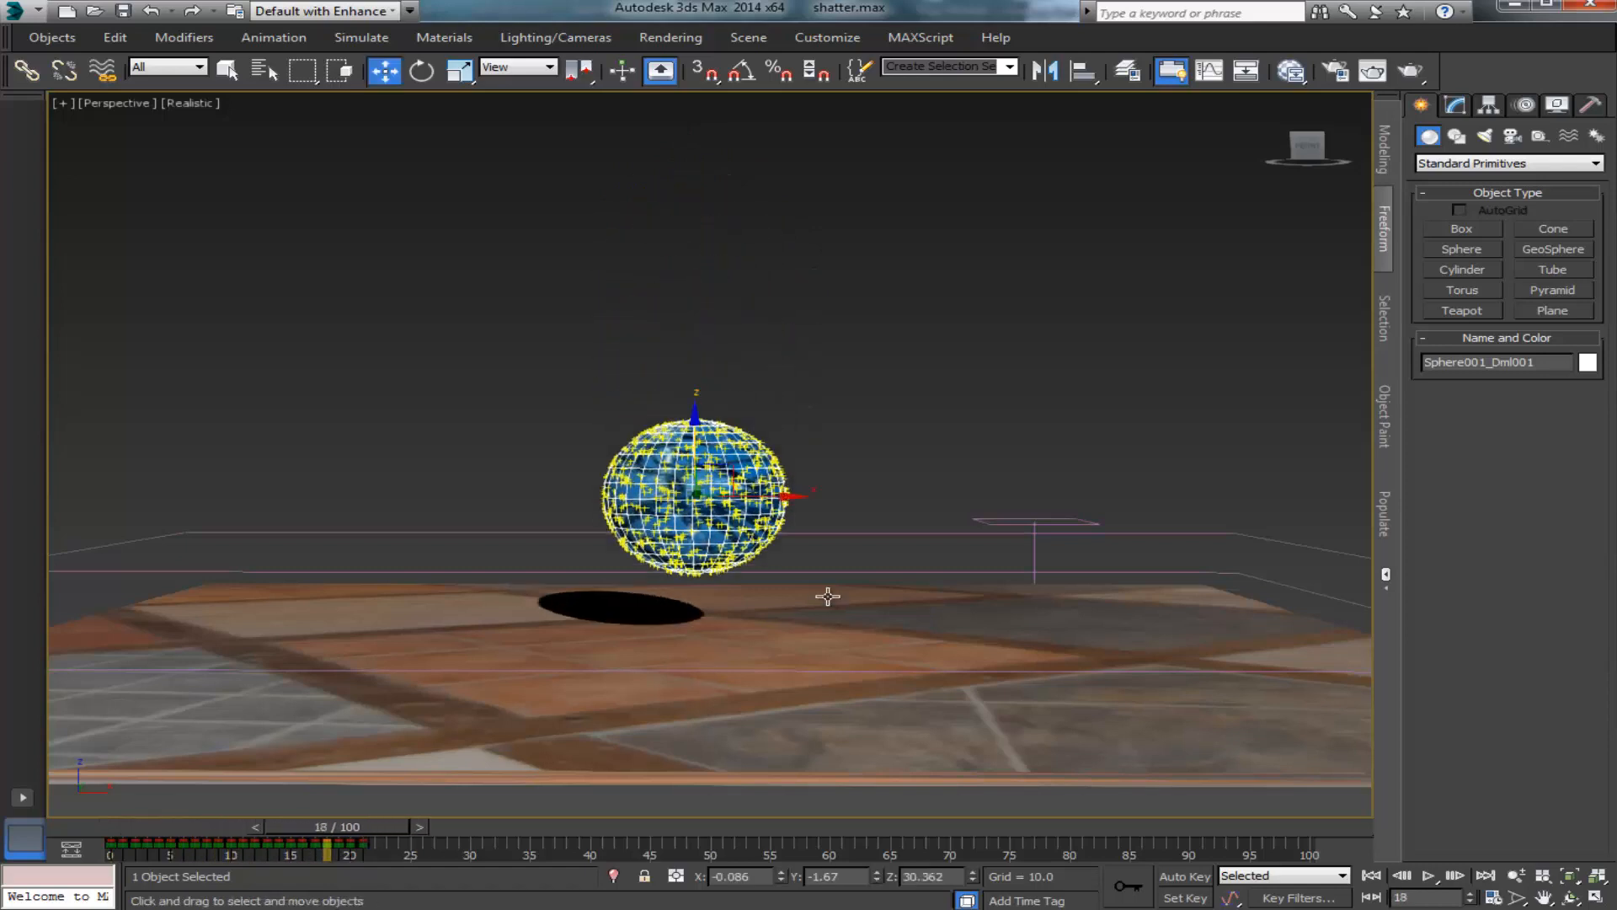
{"action": "left_click", "coordinate": [836, 491]}
{"action": "scroll", "coordinate": [834, 495], "scroll_direction": "up", "scroll_amount": 4}
{"action": "middle_click_drag", "start_coordinate": [835, 504], "coordinate": [940, 396]}
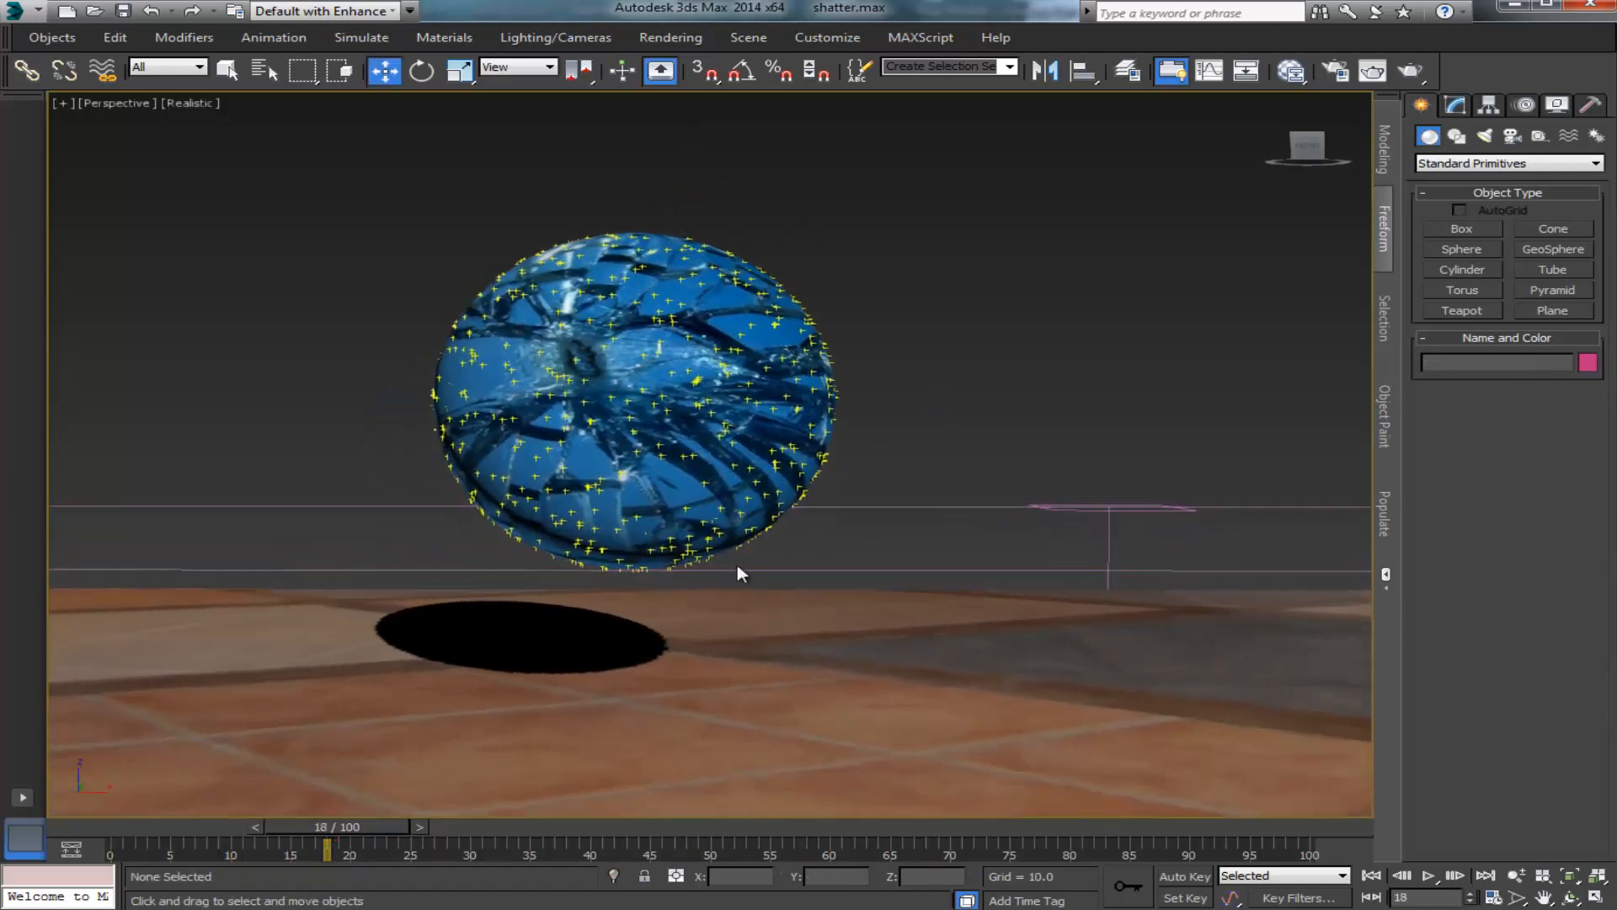
{"action": "left_click_drag", "start_coordinate": [346, 836], "coordinate": [112, 842]}
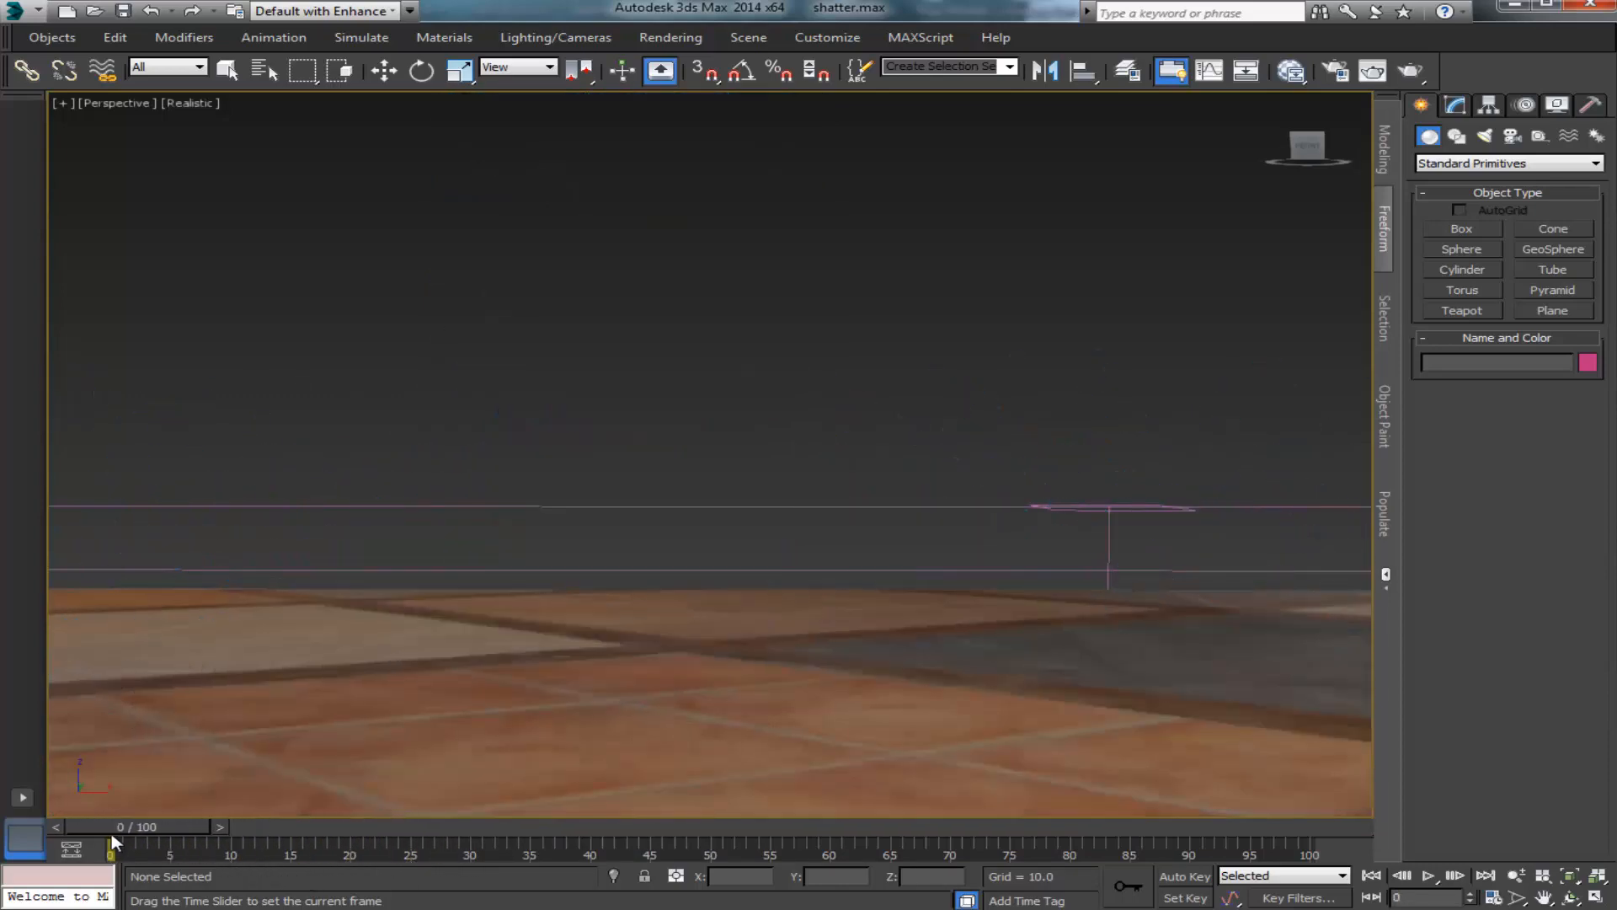
{"action": "key", "text": "w"}
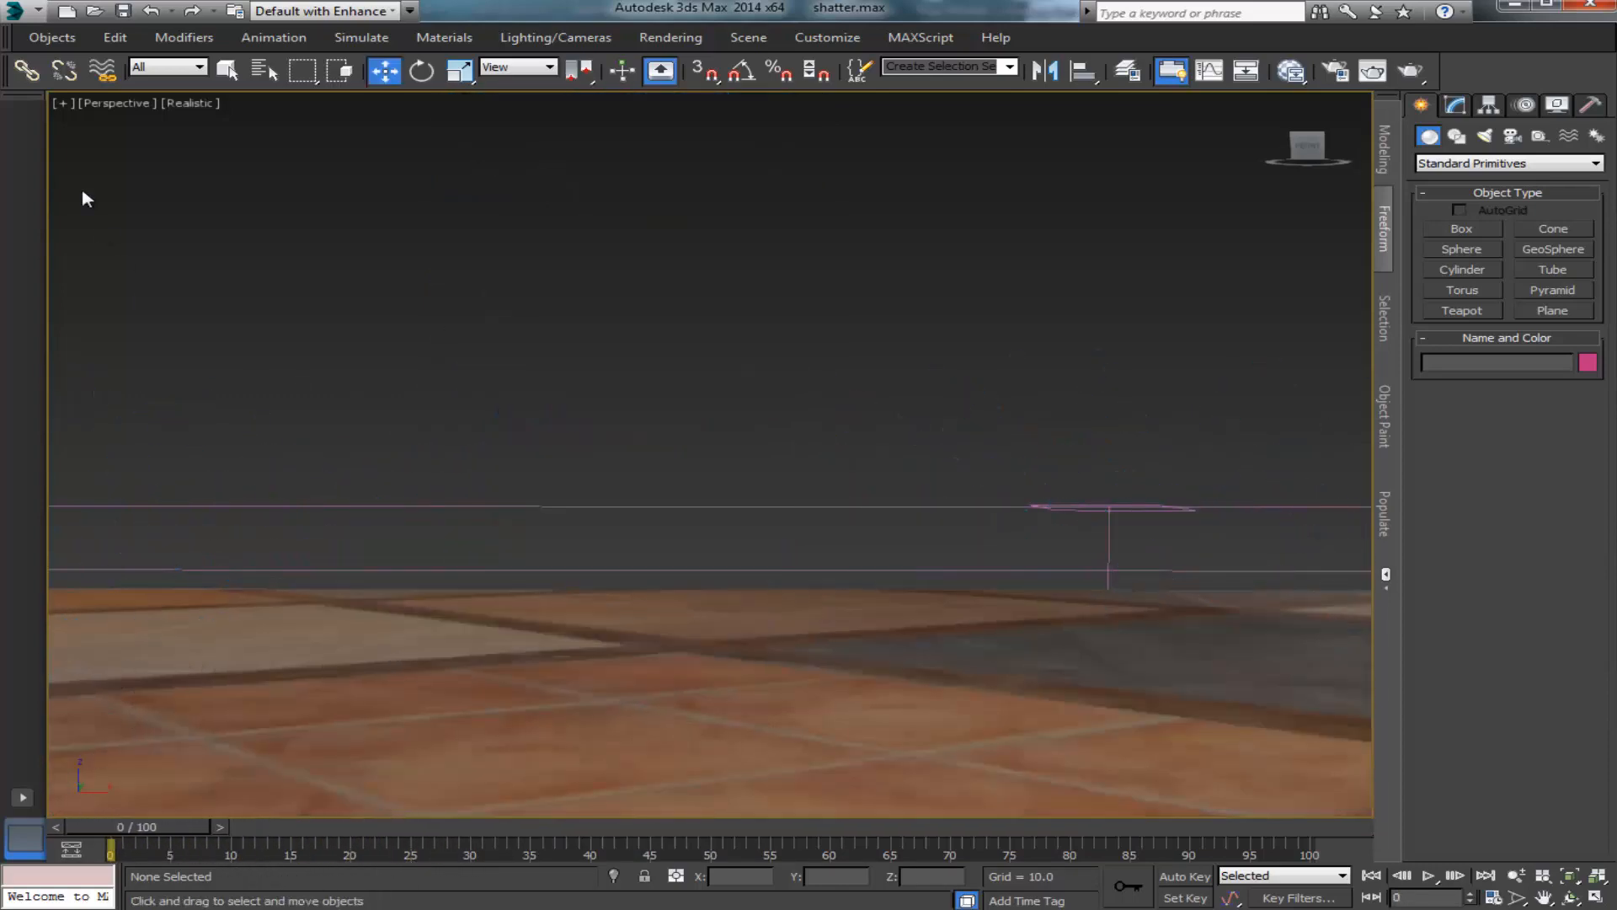
Step: Start a new empty scene without saving the changes and show all four viewports
{"action": "left_click", "coordinate": [17, 11]}
{"action": "left_click", "coordinate": [59, 64]}
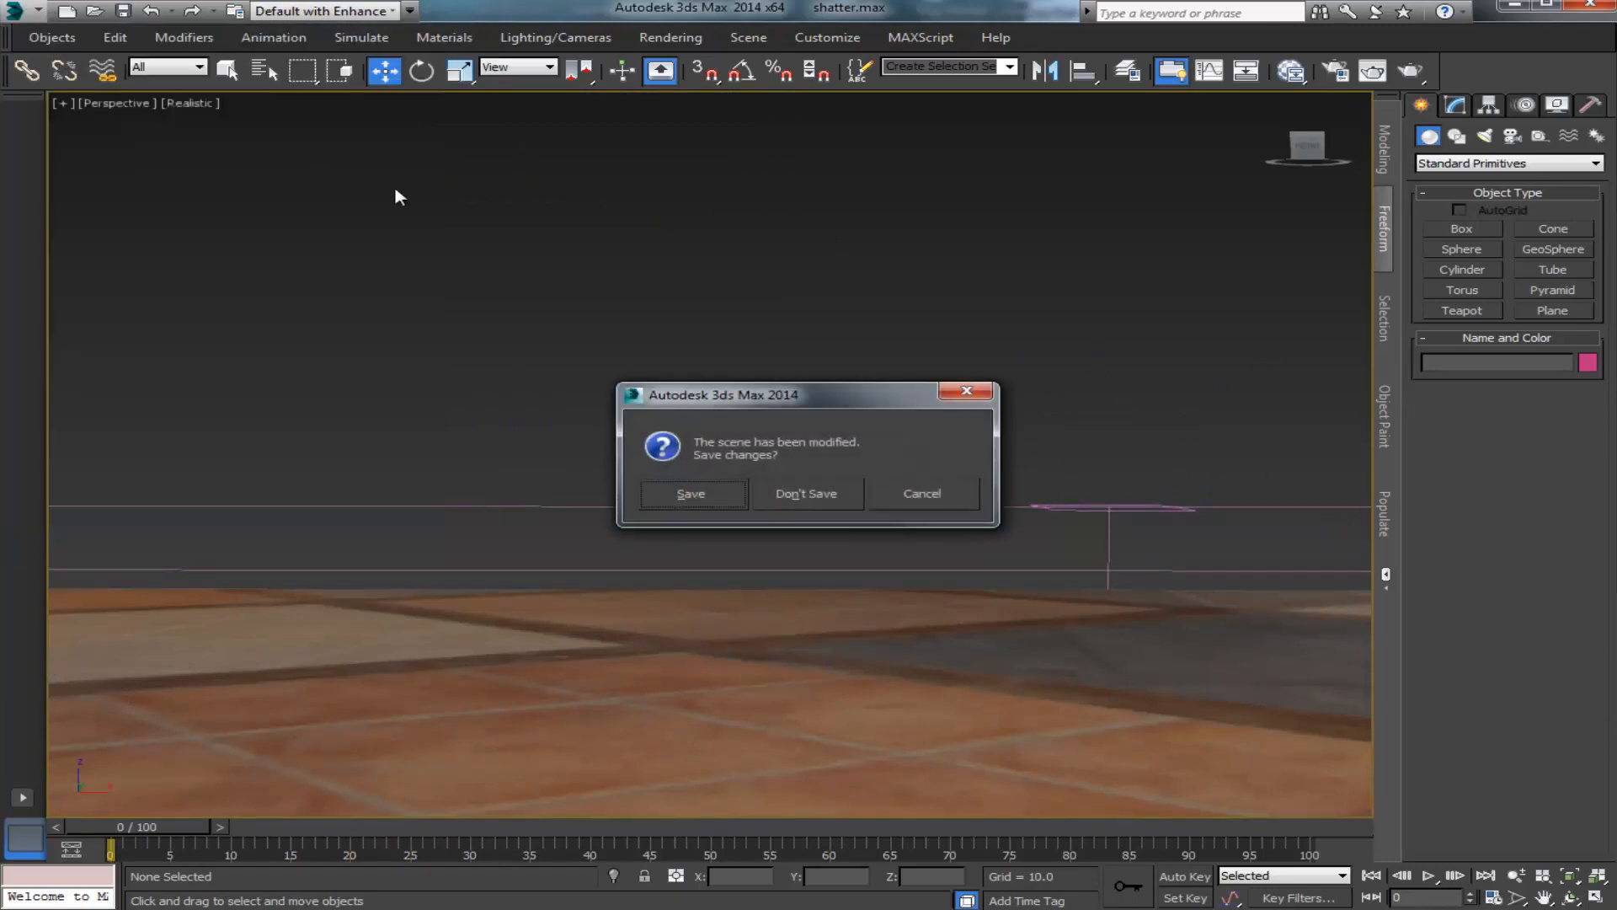
{"action": "left_click", "coordinate": [830, 497]}
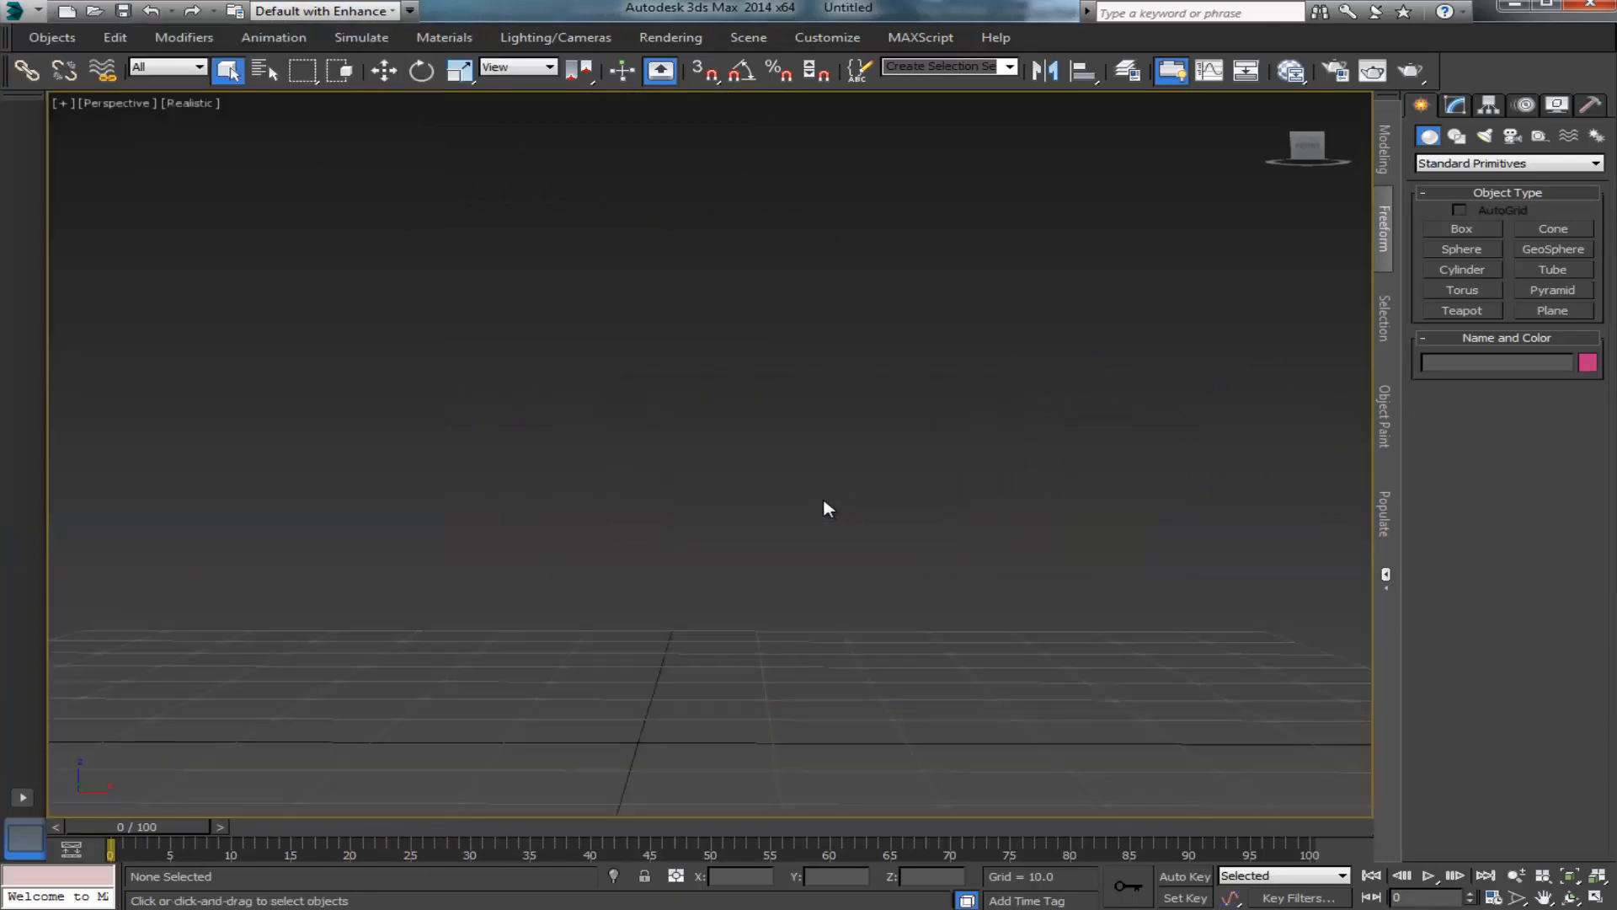
{"action": "left_click", "coordinate": [1598, 898]}
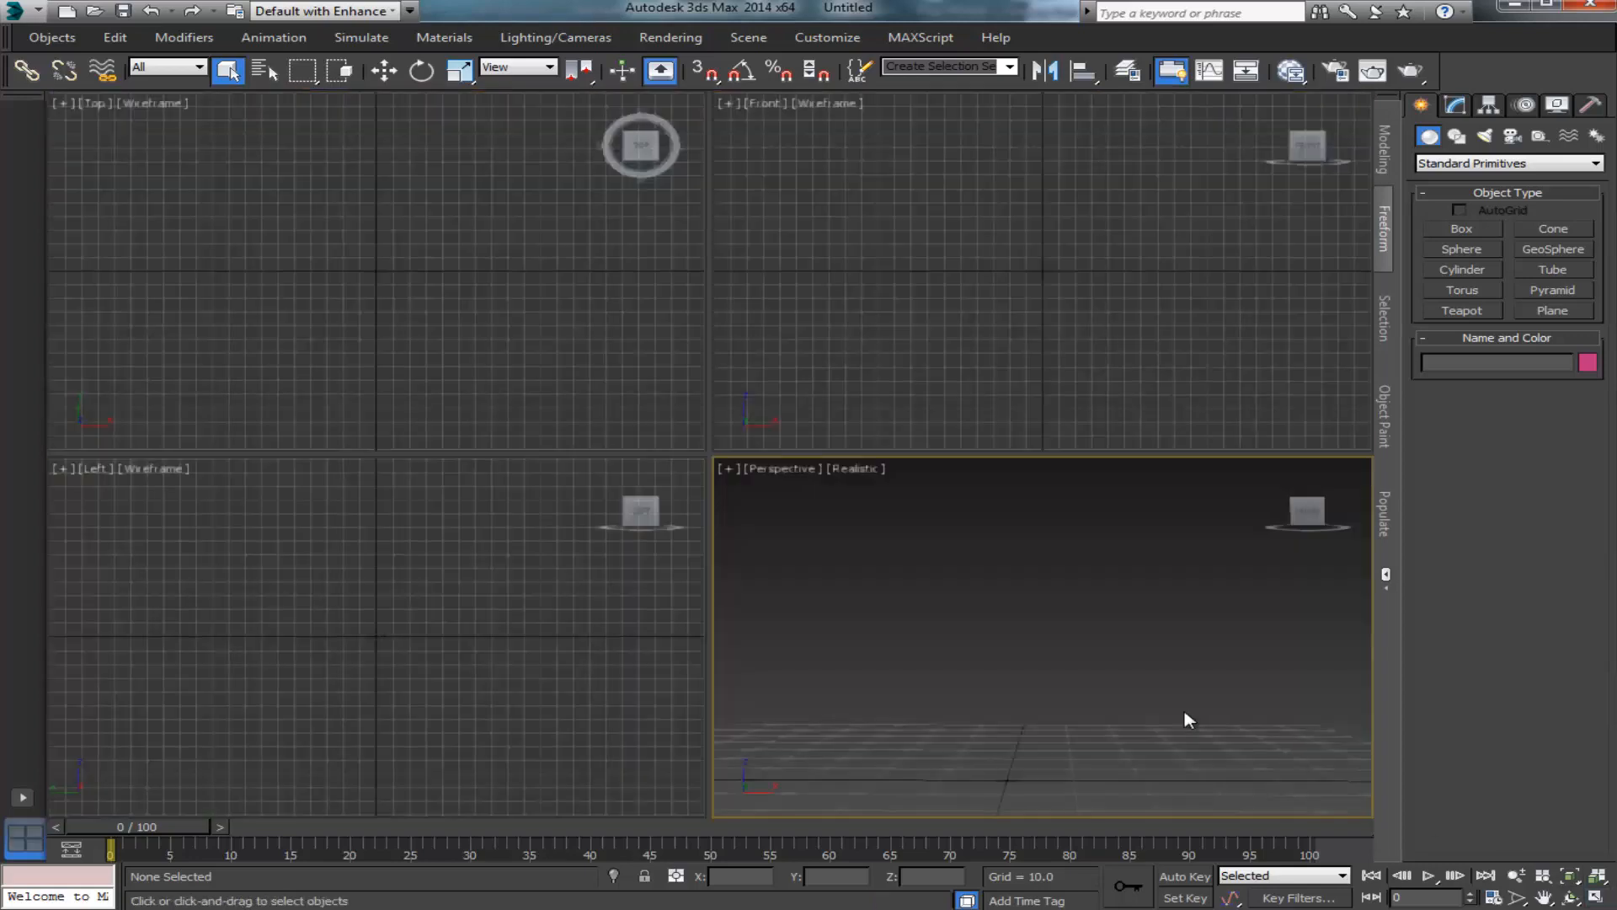
Step: Create a thin floor box about 147 long, 145 wide and 2 high, centred on the grid in the Perspective view
{"action": "left_click_drag", "start_coordinate": [1302, 524], "coordinate": [1249, 534]}
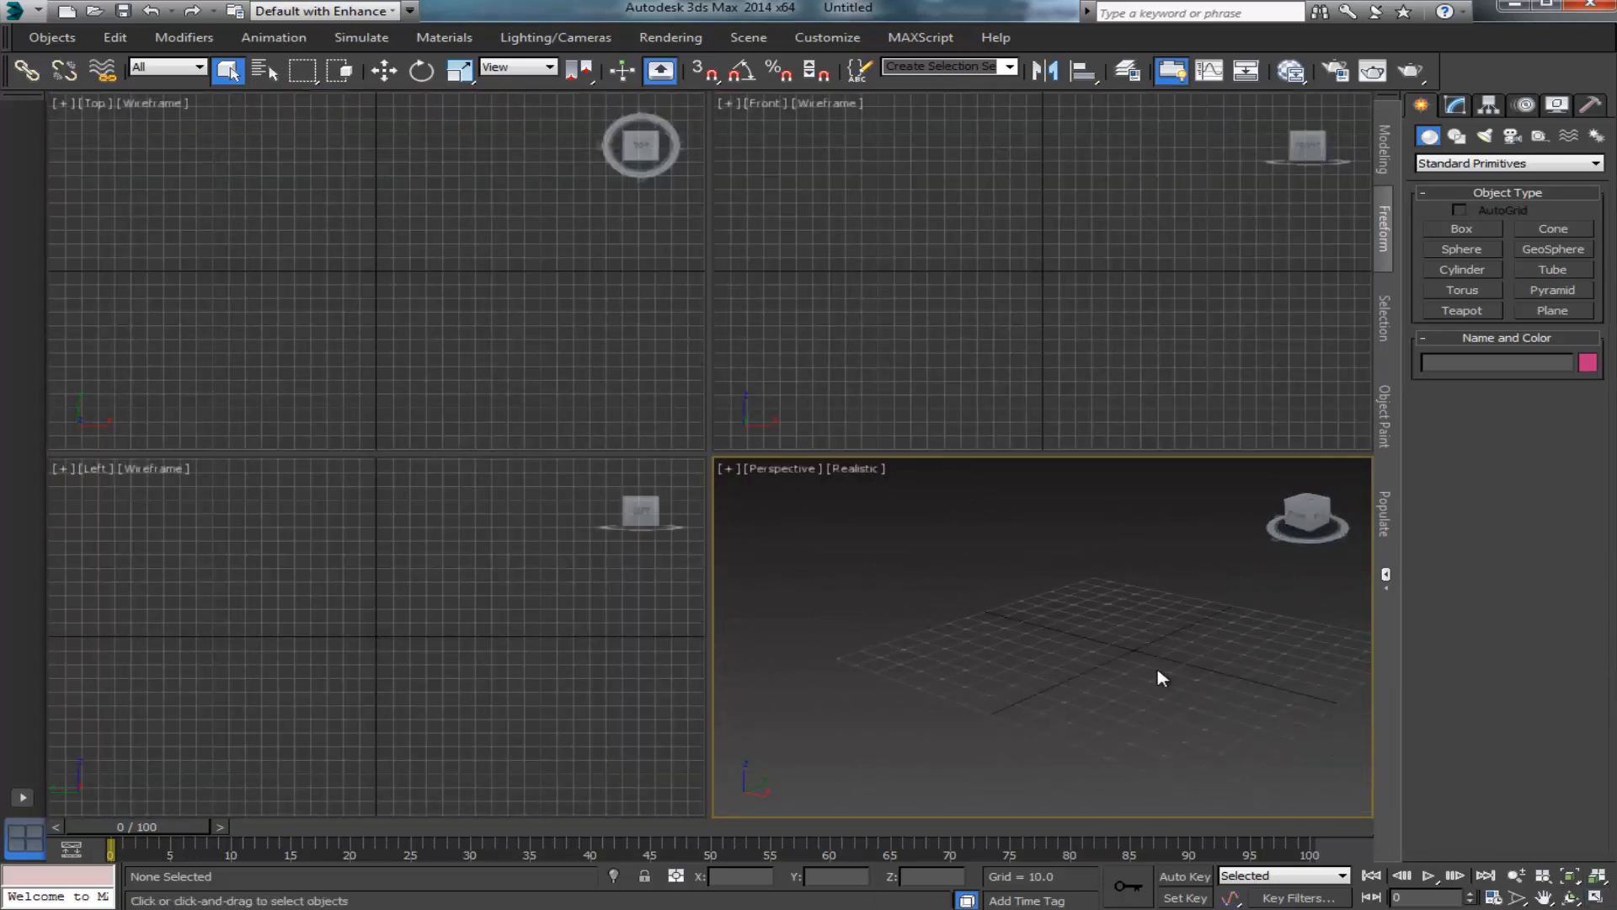
{"action": "middle_click_drag", "start_coordinate": [1161, 678], "coordinate": [1056, 660]}
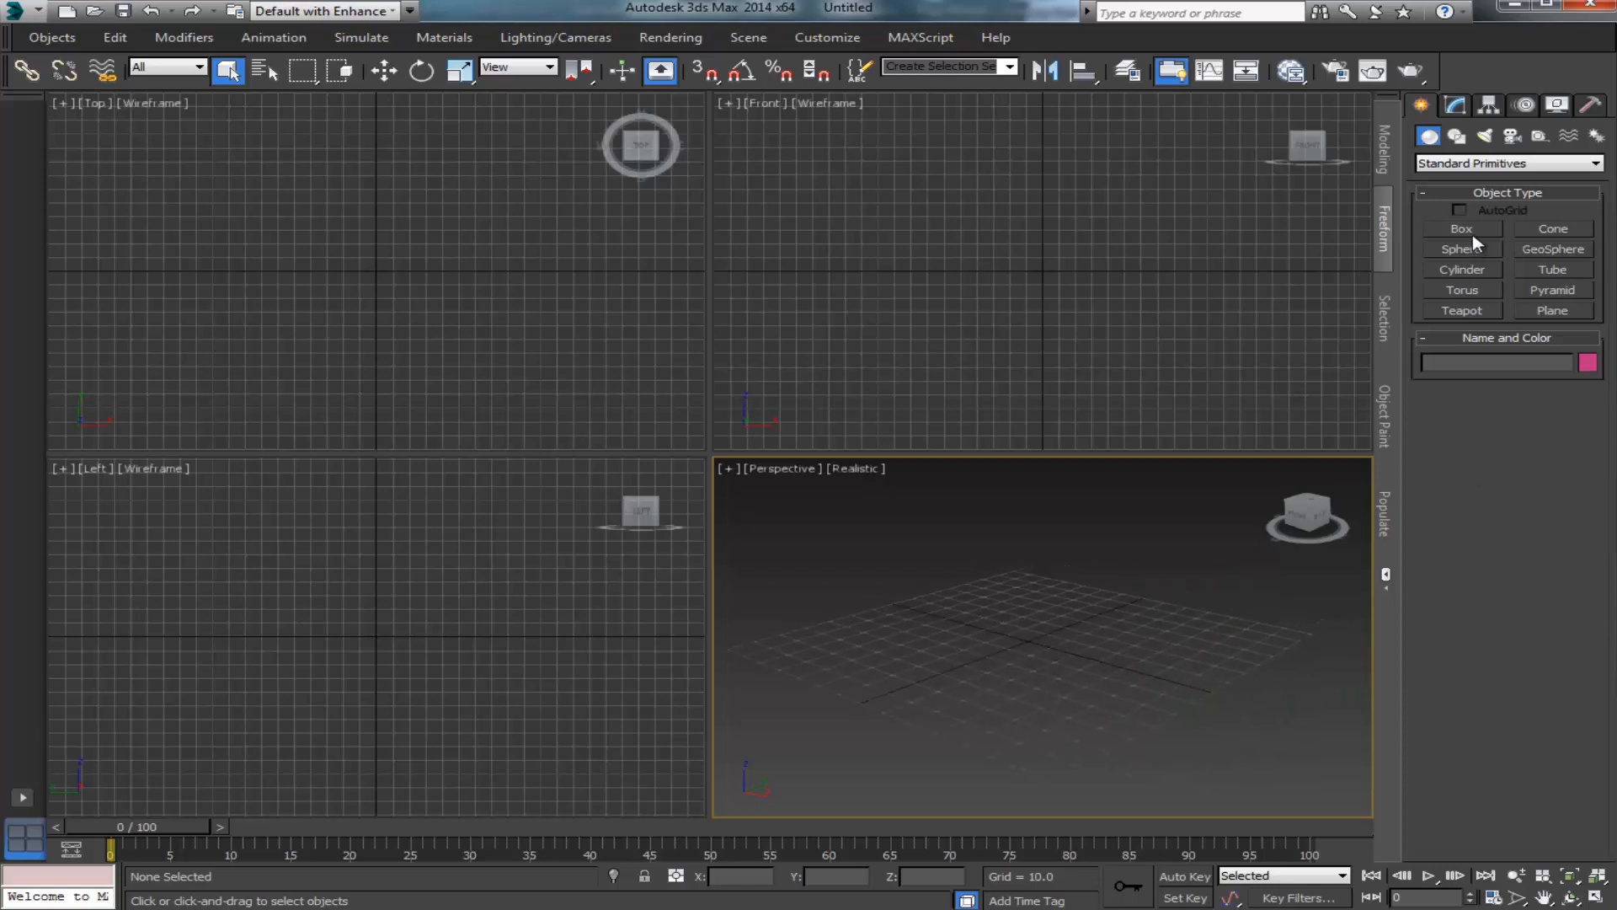
{"action": "left_click", "coordinate": [1464, 229]}
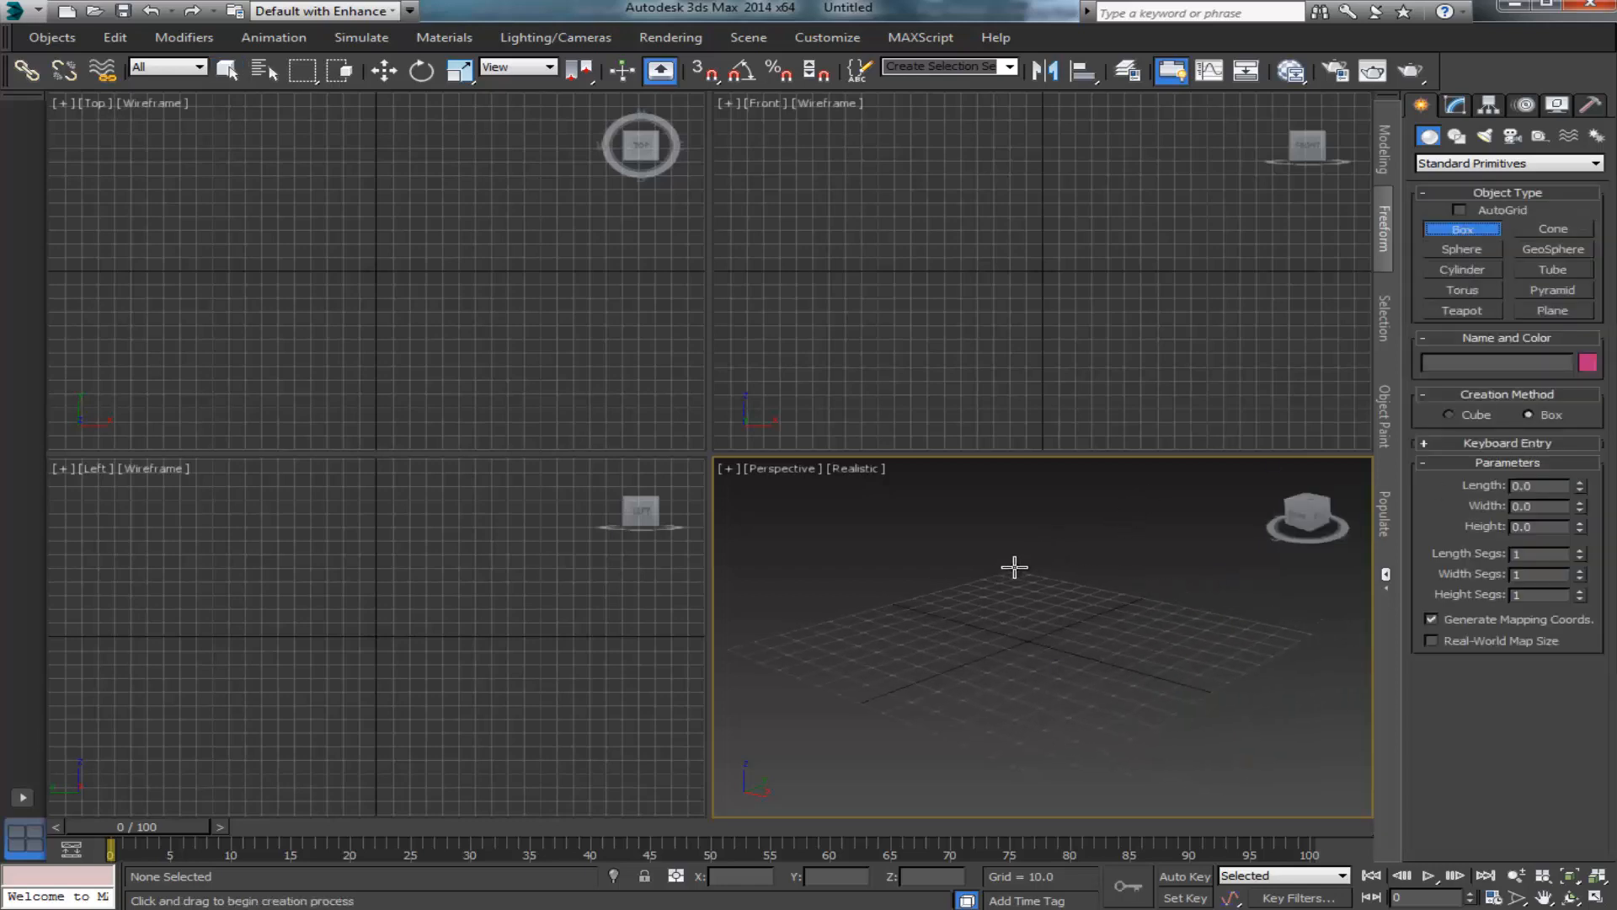
{"action": "left_click_drag", "start_coordinate": [1015, 567], "coordinate": [1054, 784]}
{"action": "left_click", "coordinate": [1055, 781]}
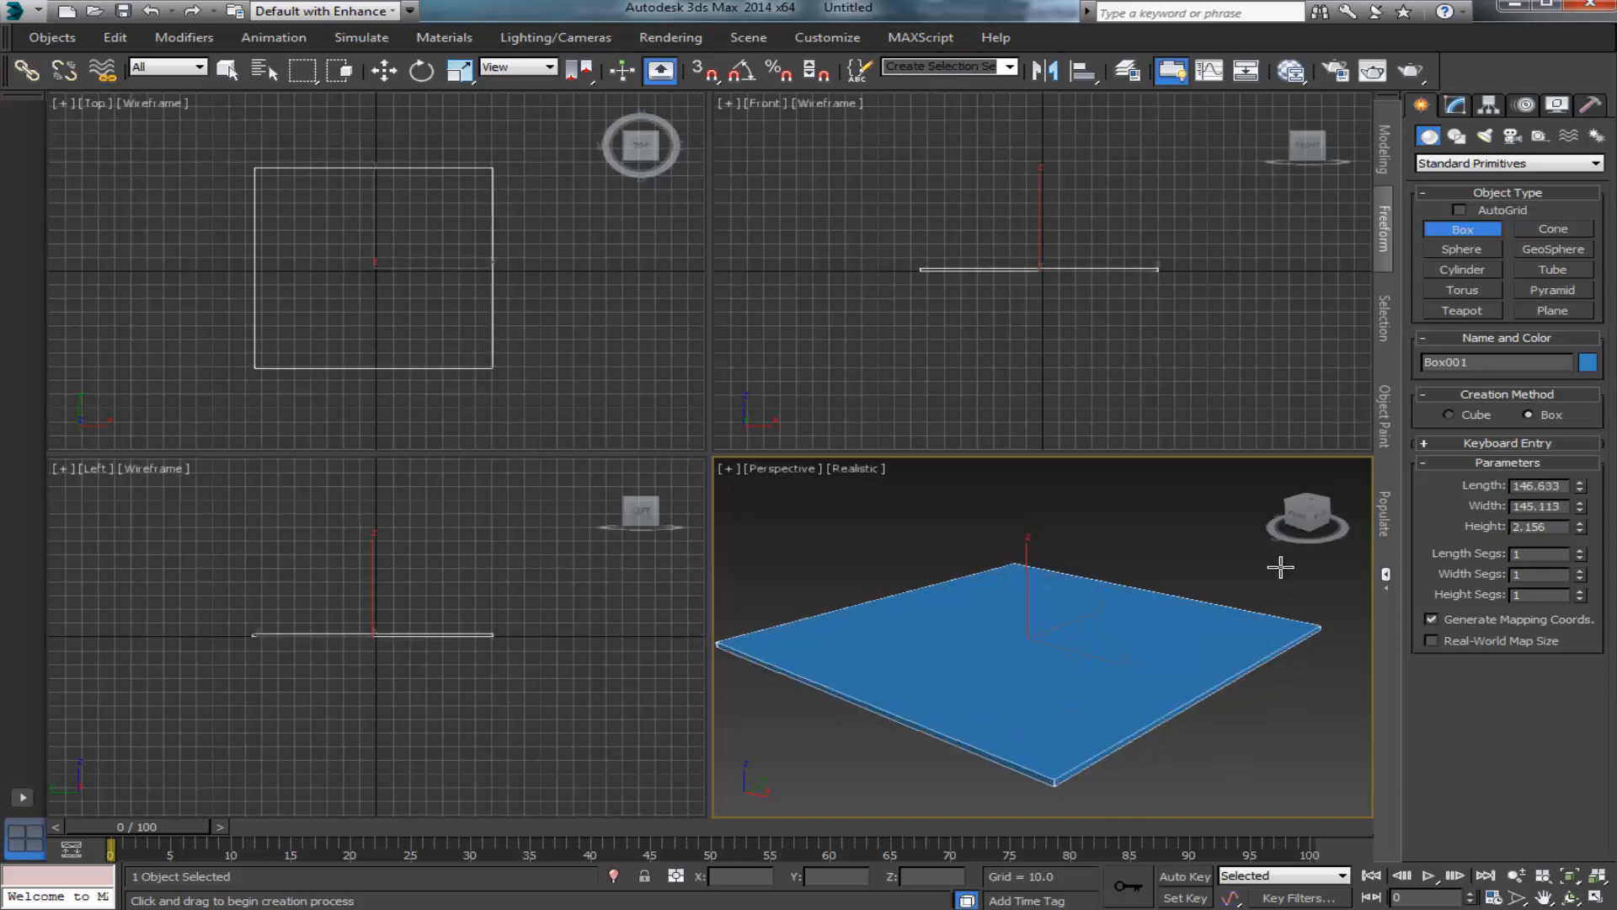
Step: Change the floor box's object color to grey
{"action": "left_click", "coordinate": [1586, 366]}
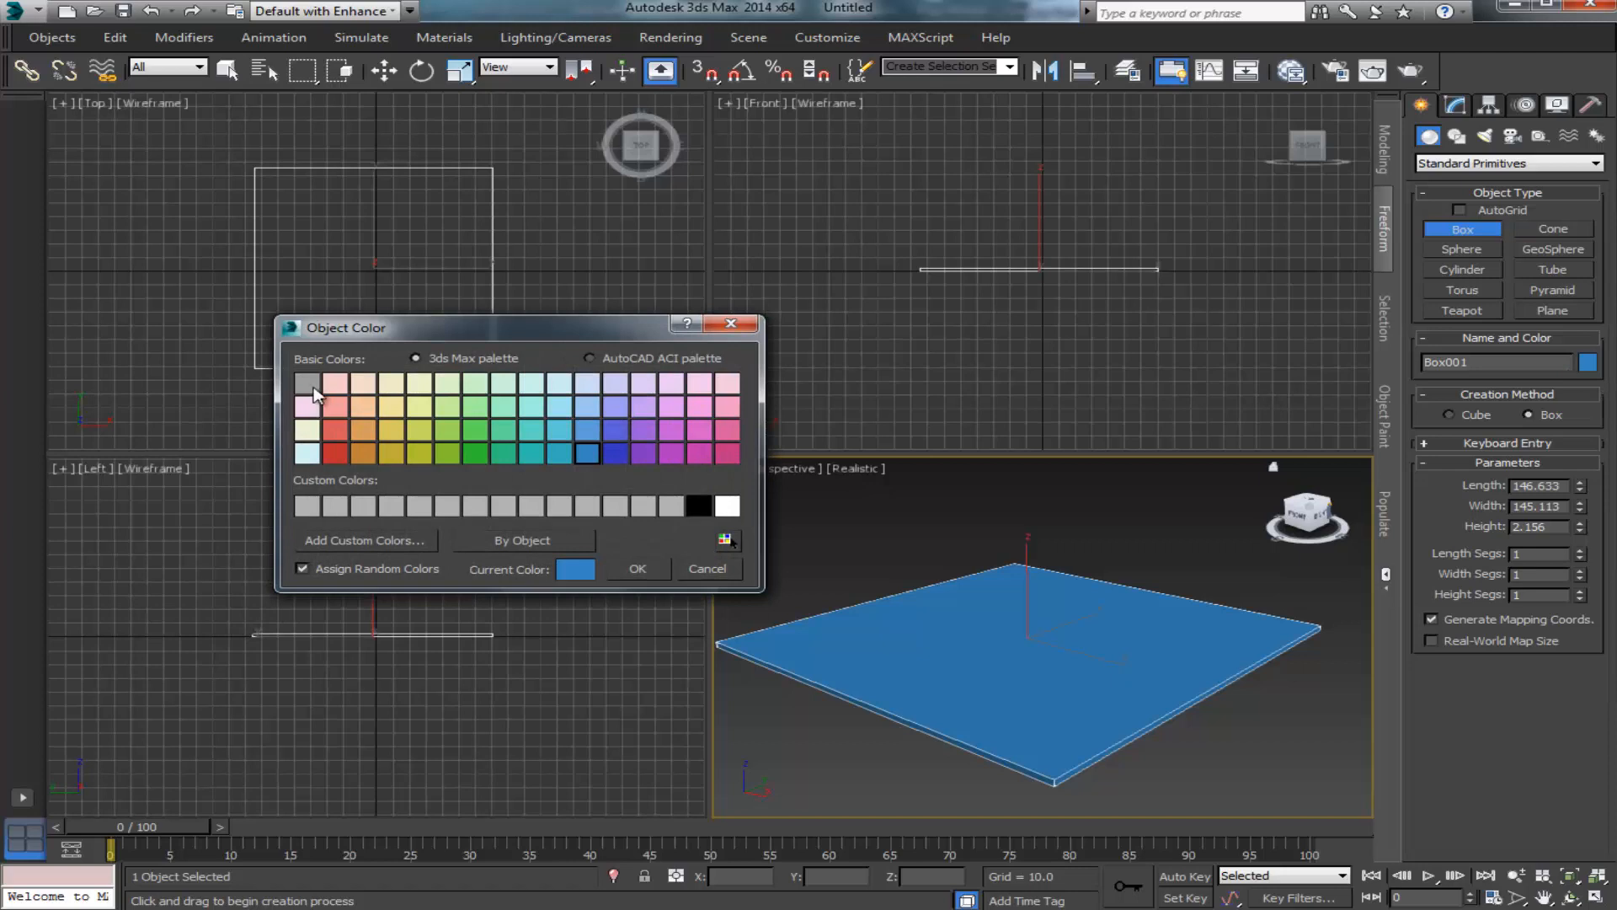
{"action": "left_click", "coordinate": [310, 386]}
{"action": "left_click", "coordinate": [638, 568]}
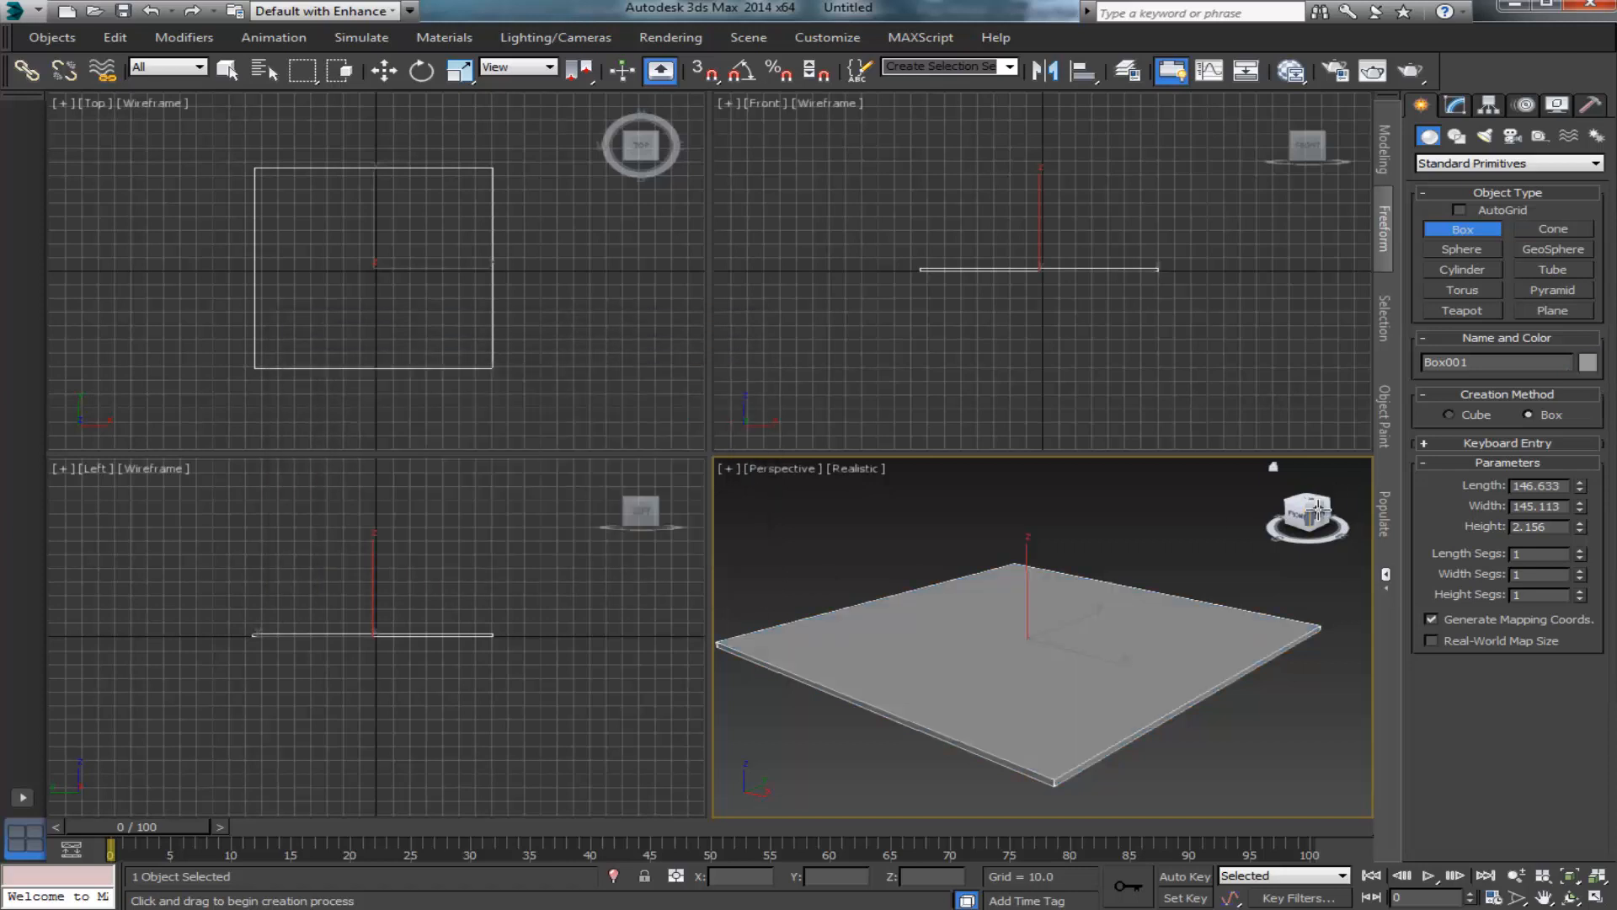
Step: Create a sphere with a radius of about 15.6 near the middle of the floor box
{"action": "left_click_drag", "start_coordinate": [1314, 509], "coordinate": [1225, 514]}
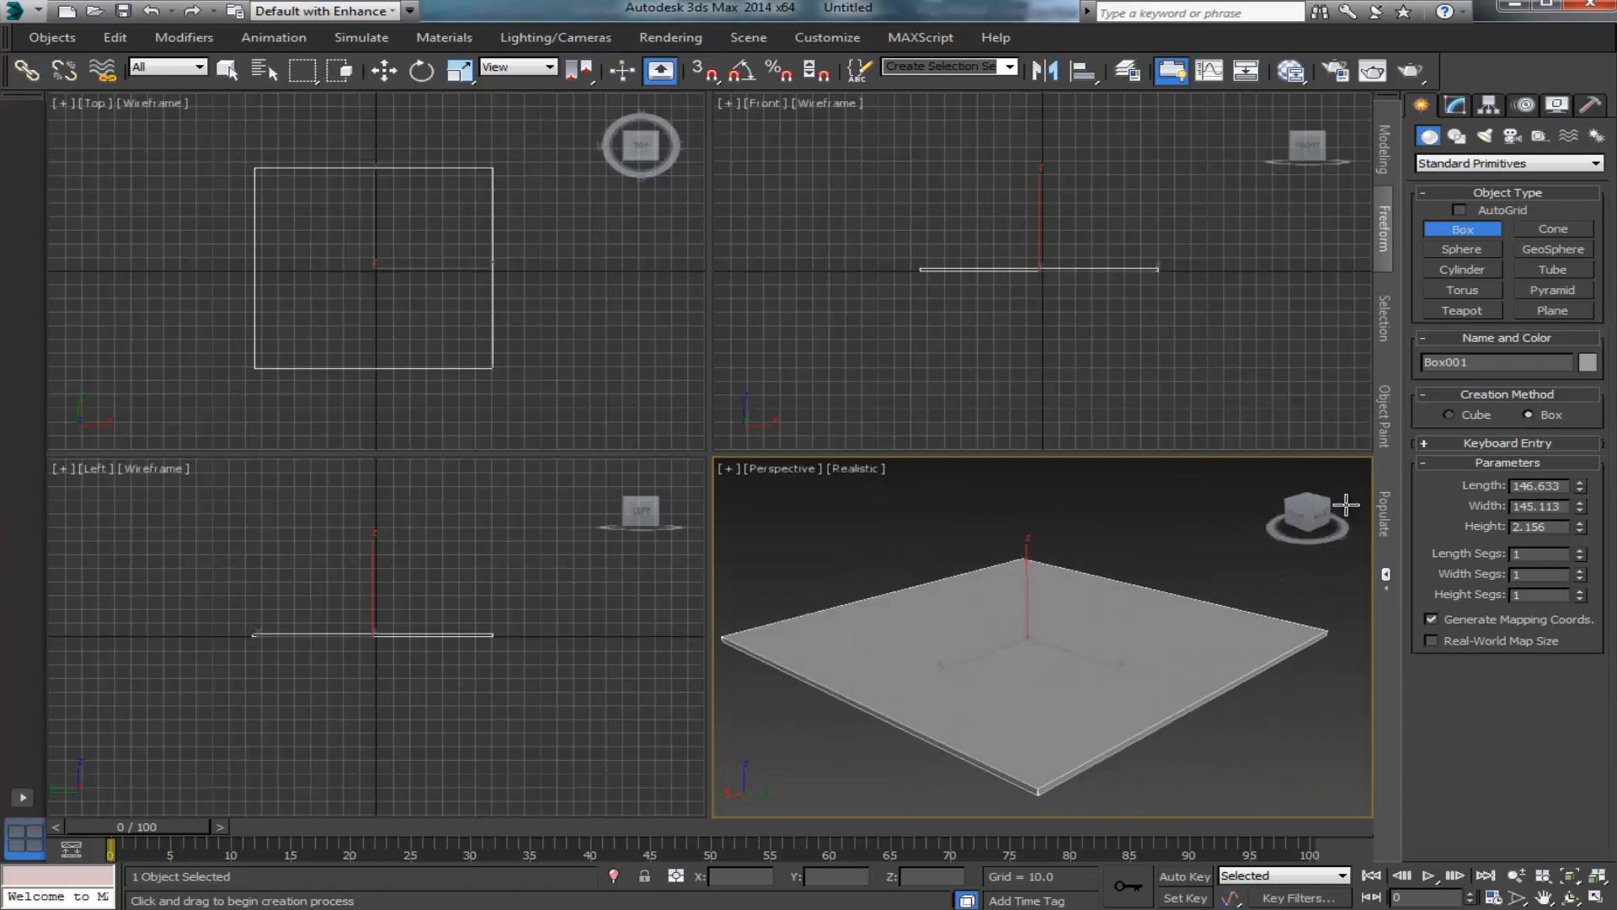
{"action": "left_click", "coordinate": [1455, 253]}
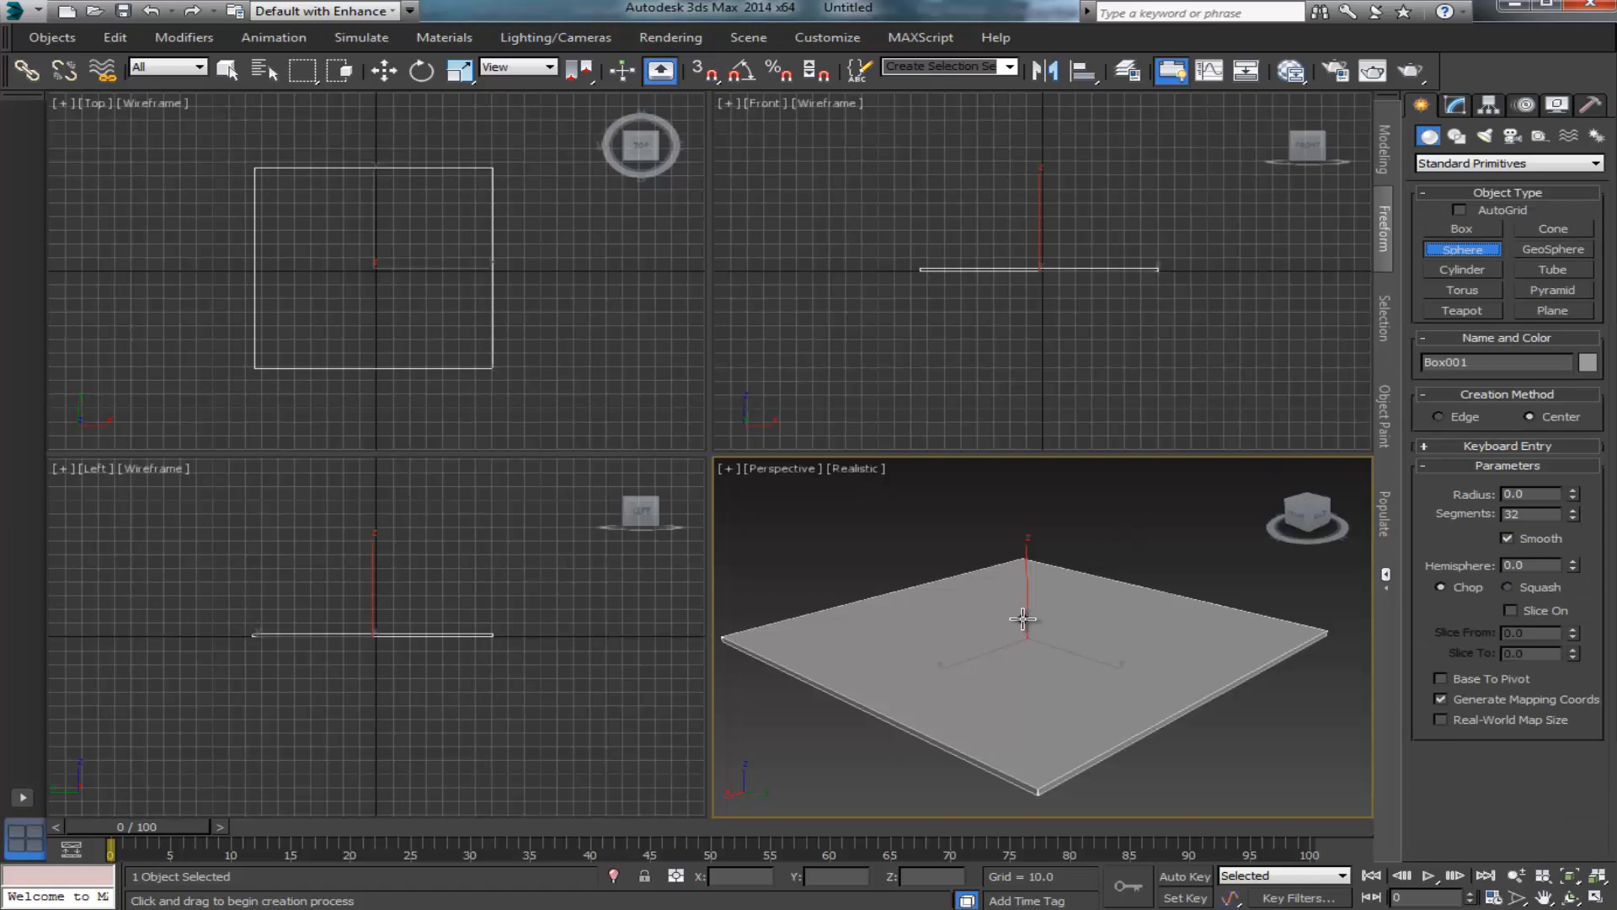
{"action": "left_click_drag", "start_coordinate": [1023, 620], "coordinate": [1028, 611]}
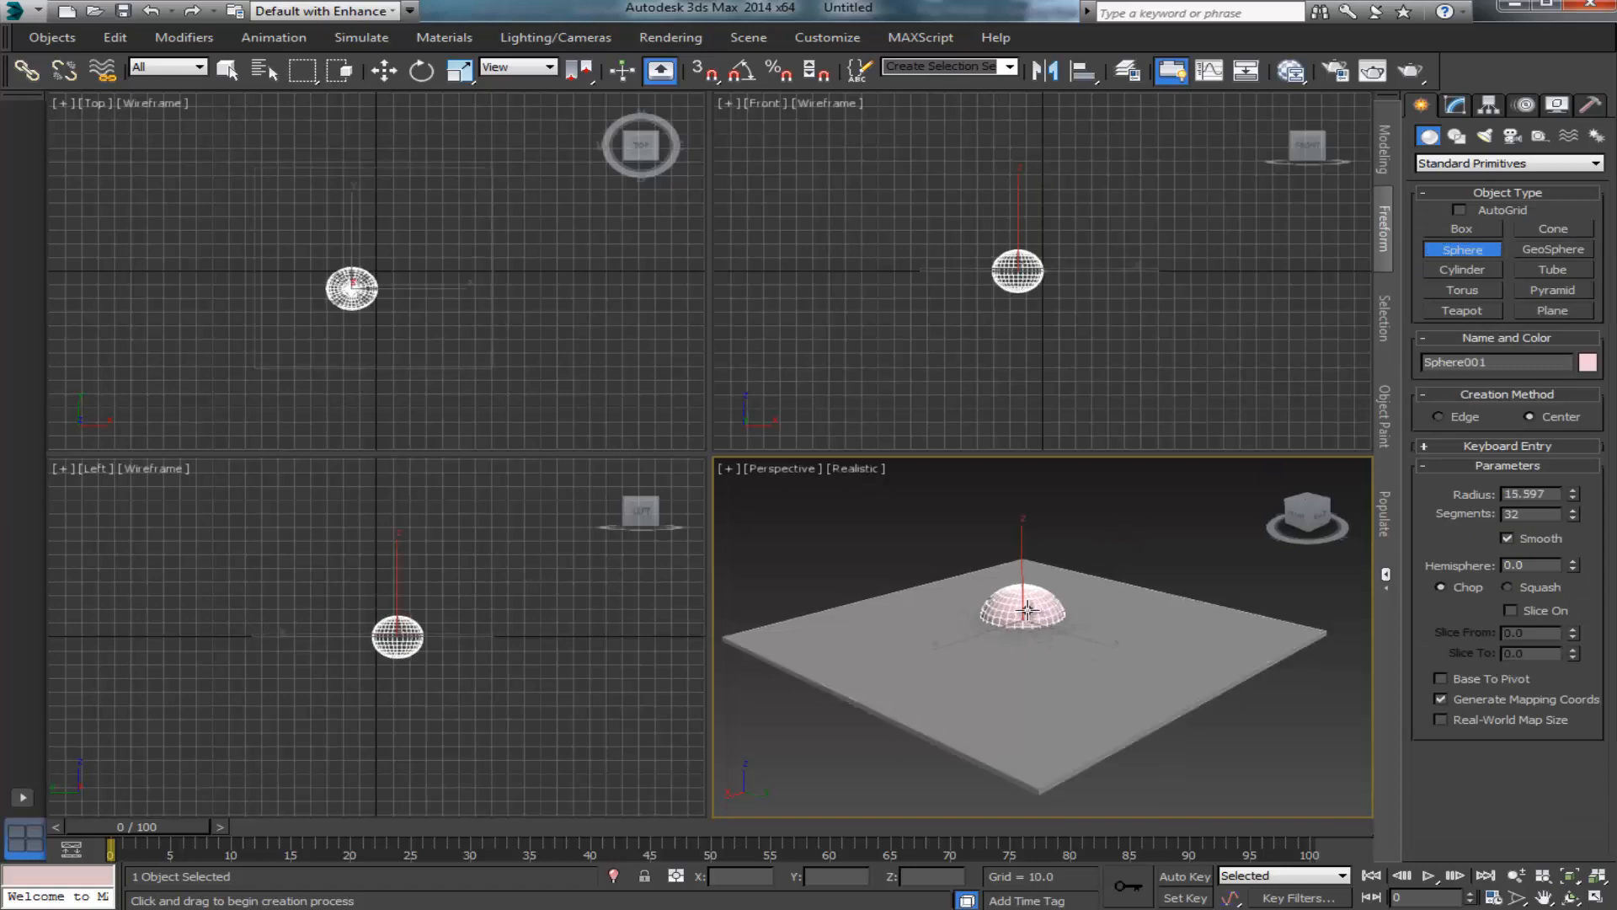
Step: Raise the sphere above the floor to about Z 46.7 and centre it over the box at about X 2.7, Y 1.1
{"action": "right_click", "coordinate": [1029, 612]}
{"action": "right_click", "coordinate": [1029, 613]}
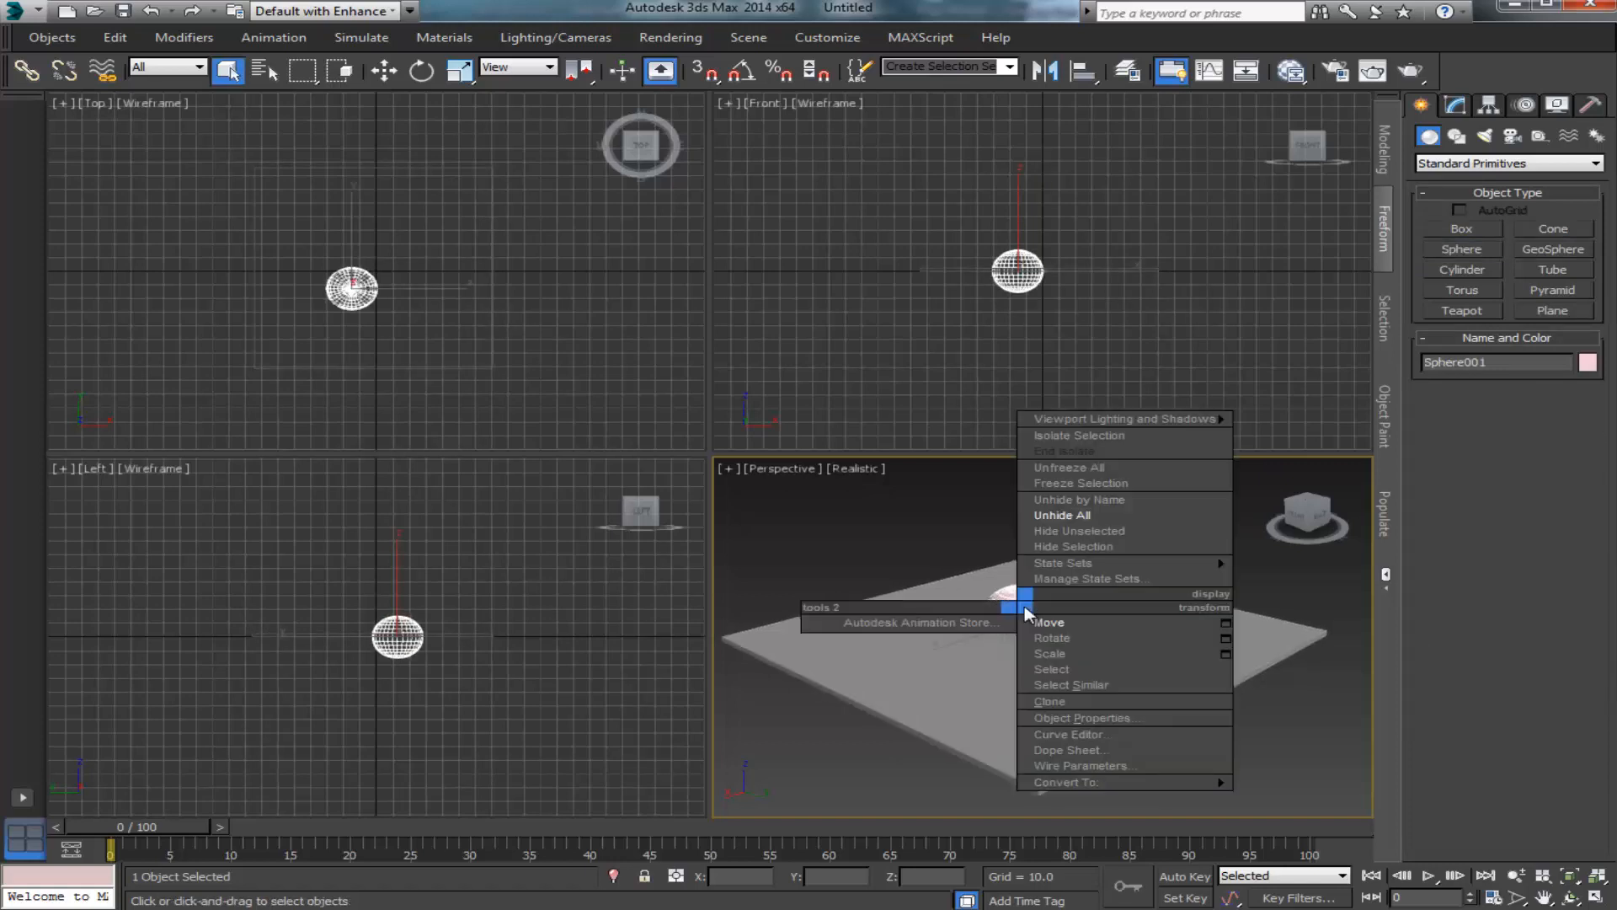
{"action": "left_click", "coordinate": [1051, 625]}
{"action": "left_click_drag", "start_coordinate": [1022, 550], "coordinate": [1025, 450]}
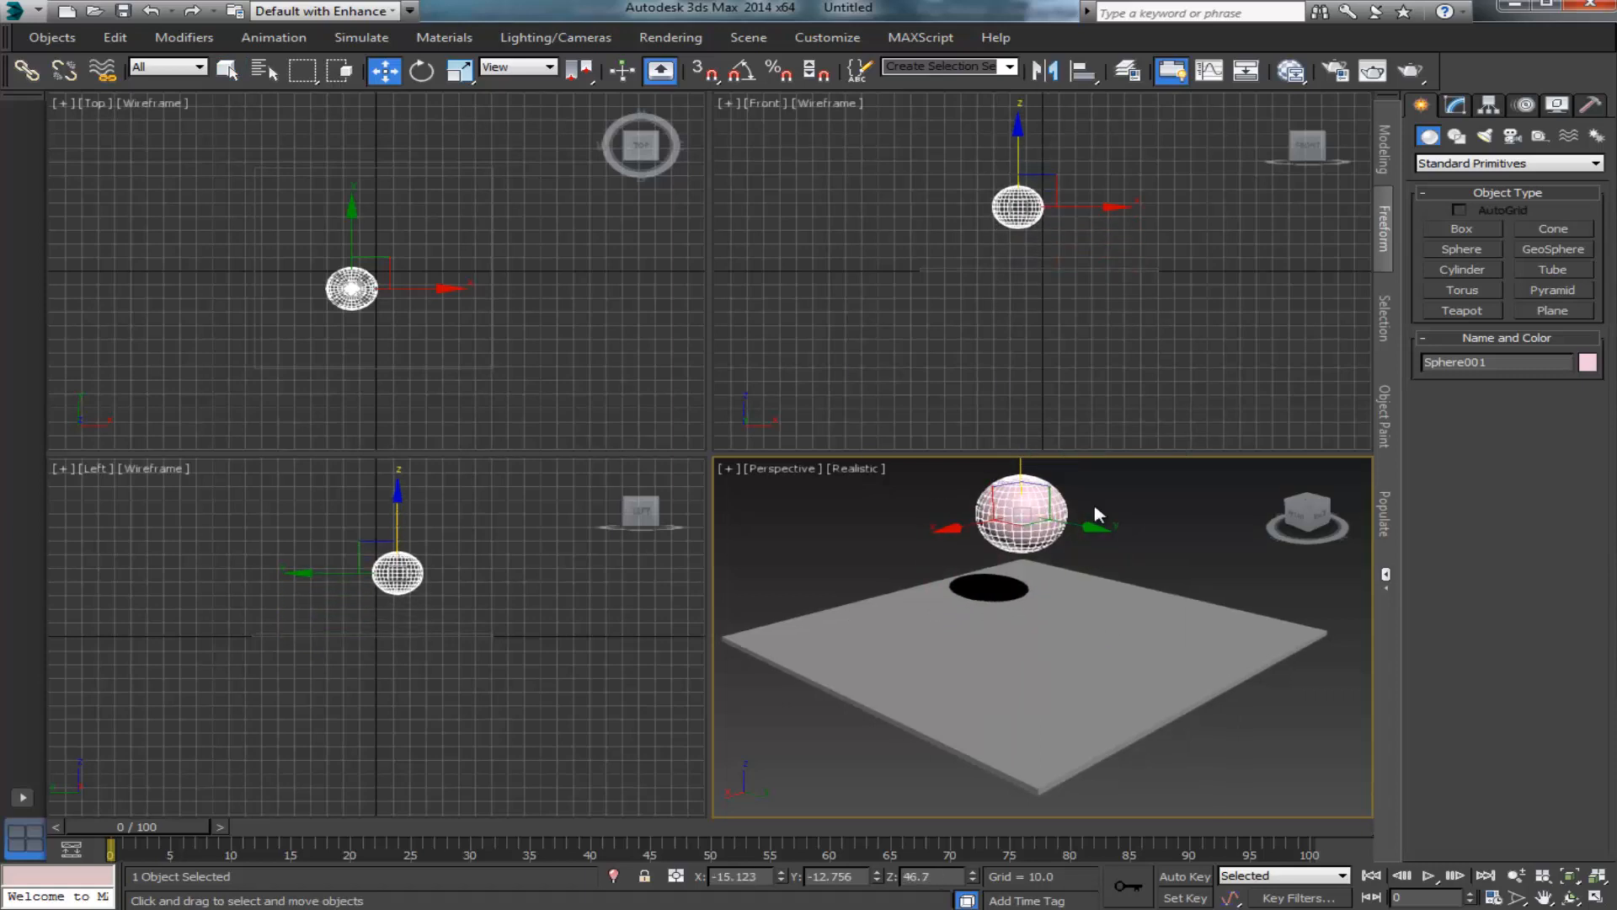
{"action": "mouse_move", "coordinate": [1117, 542]}
{"action": "left_mouse_down"}
{"action": "mouse_move", "coordinate": [1102, 541]}
{"action": "mouse_move", "coordinate": [1124, 542]}
{"action": "left_mouse_up"}
{"action": "mouse_move", "coordinate": [1114, 221]}
{"action": "left_mouse_down"}
{"action": "mouse_move", "coordinate": [1109, 209]}
{"action": "mouse_move", "coordinate": [1134, 208]}
{"action": "left_mouse_up"}
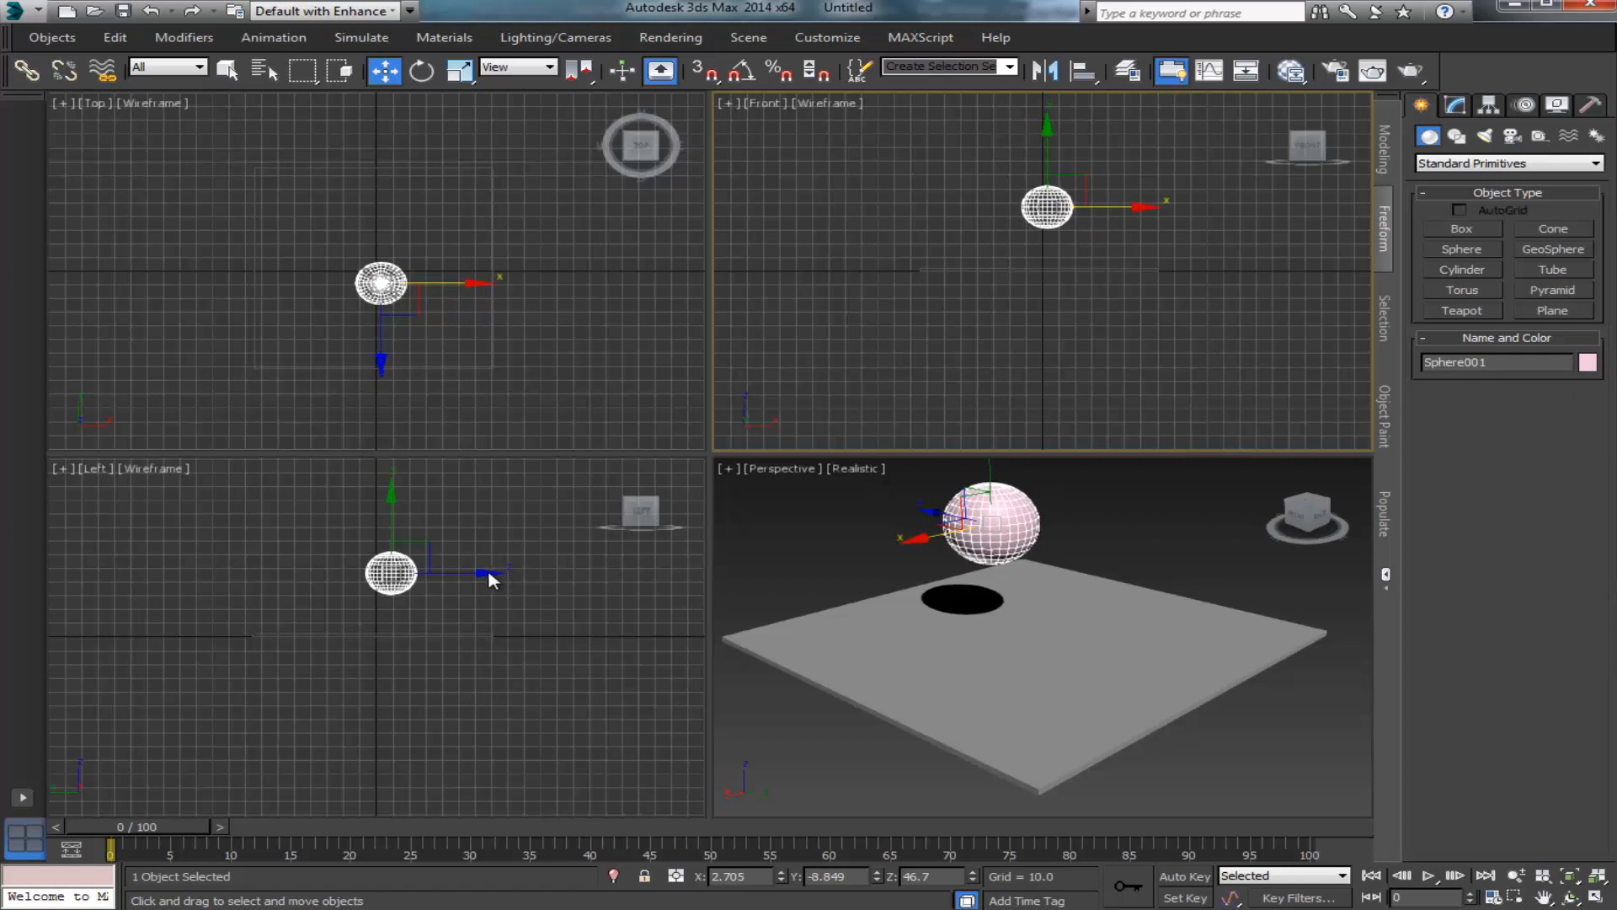
{"action": "left_click_drag", "start_coordinate": [491, 580], "coordinate": [476, 581]}
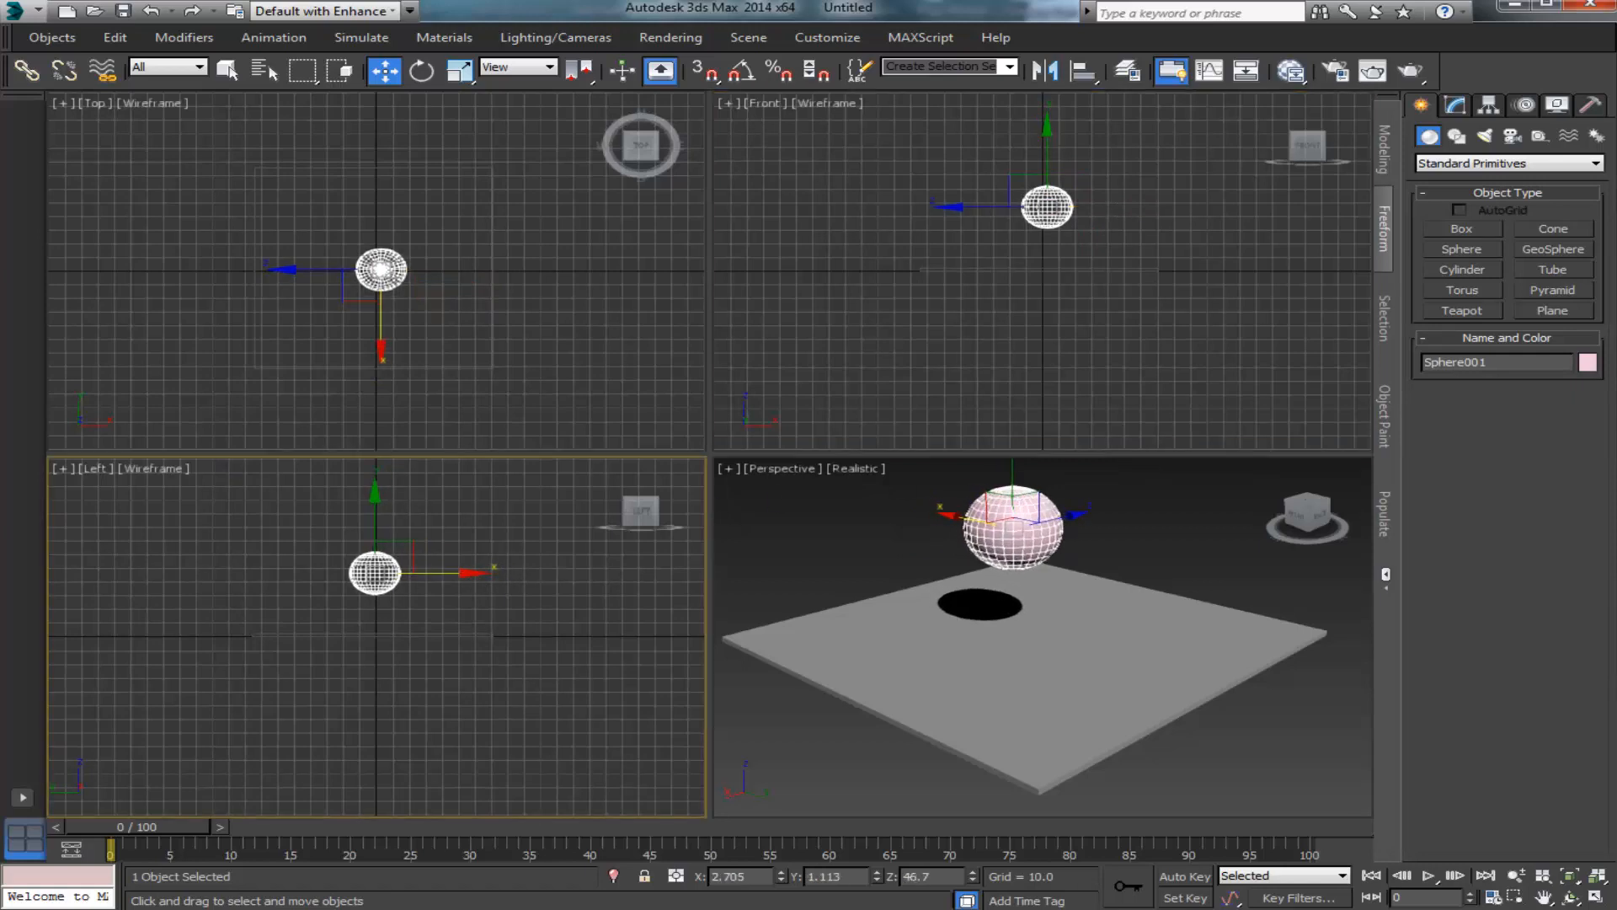
Step: Change the sphere's object color to green
{"action": "left_click", "coordinate": [1587, 363]}
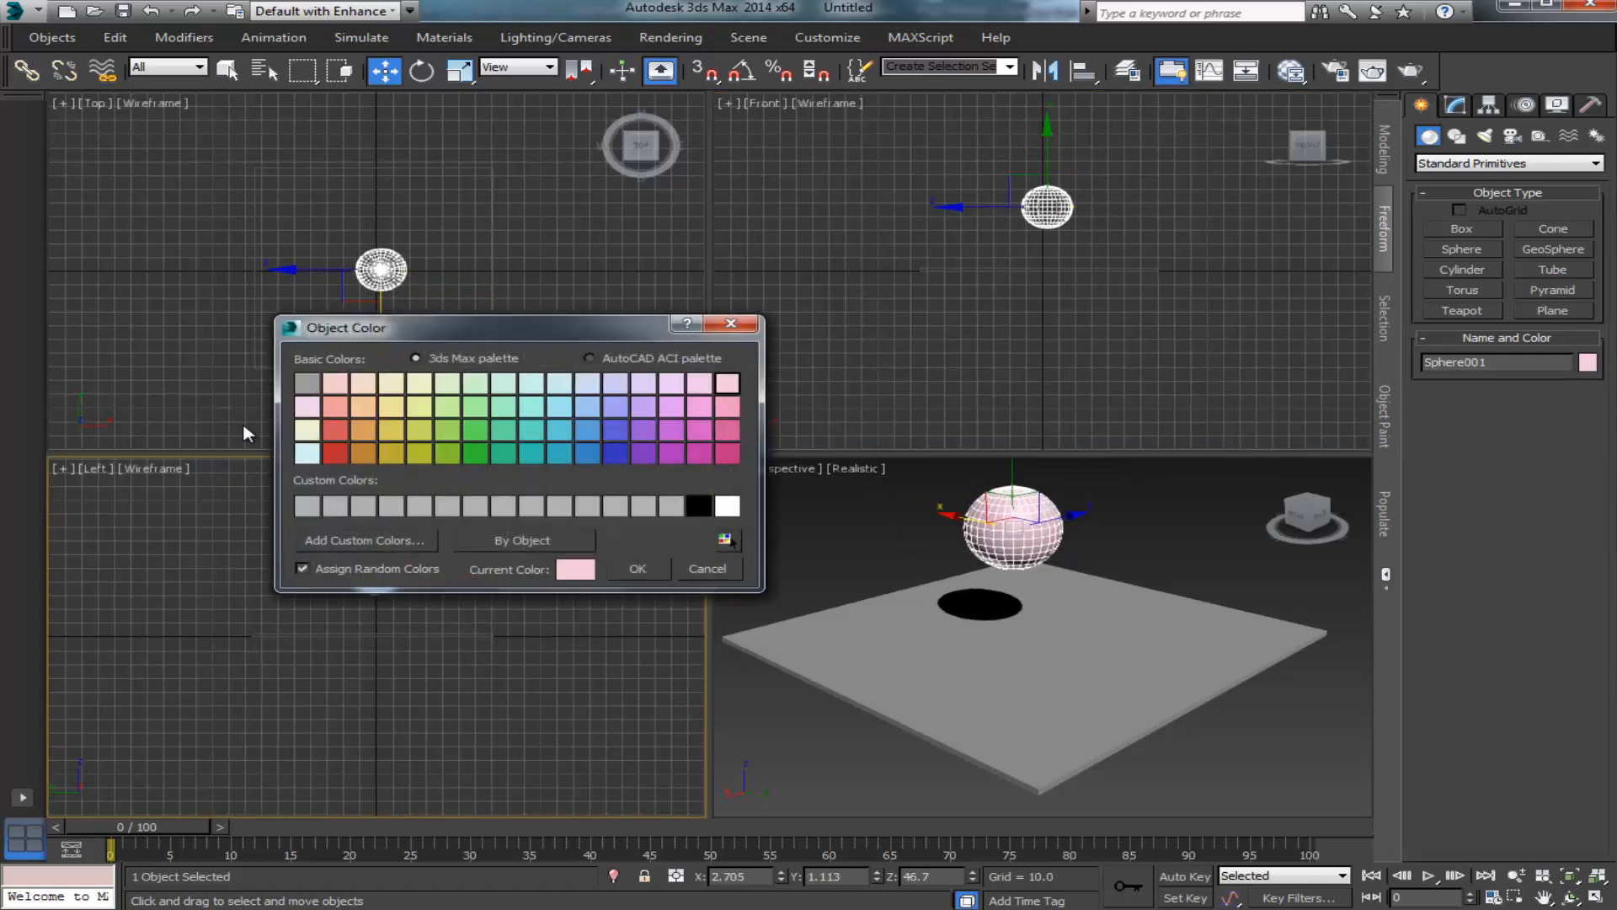
{"action": "left_click", "coordinate": [474, 457]}
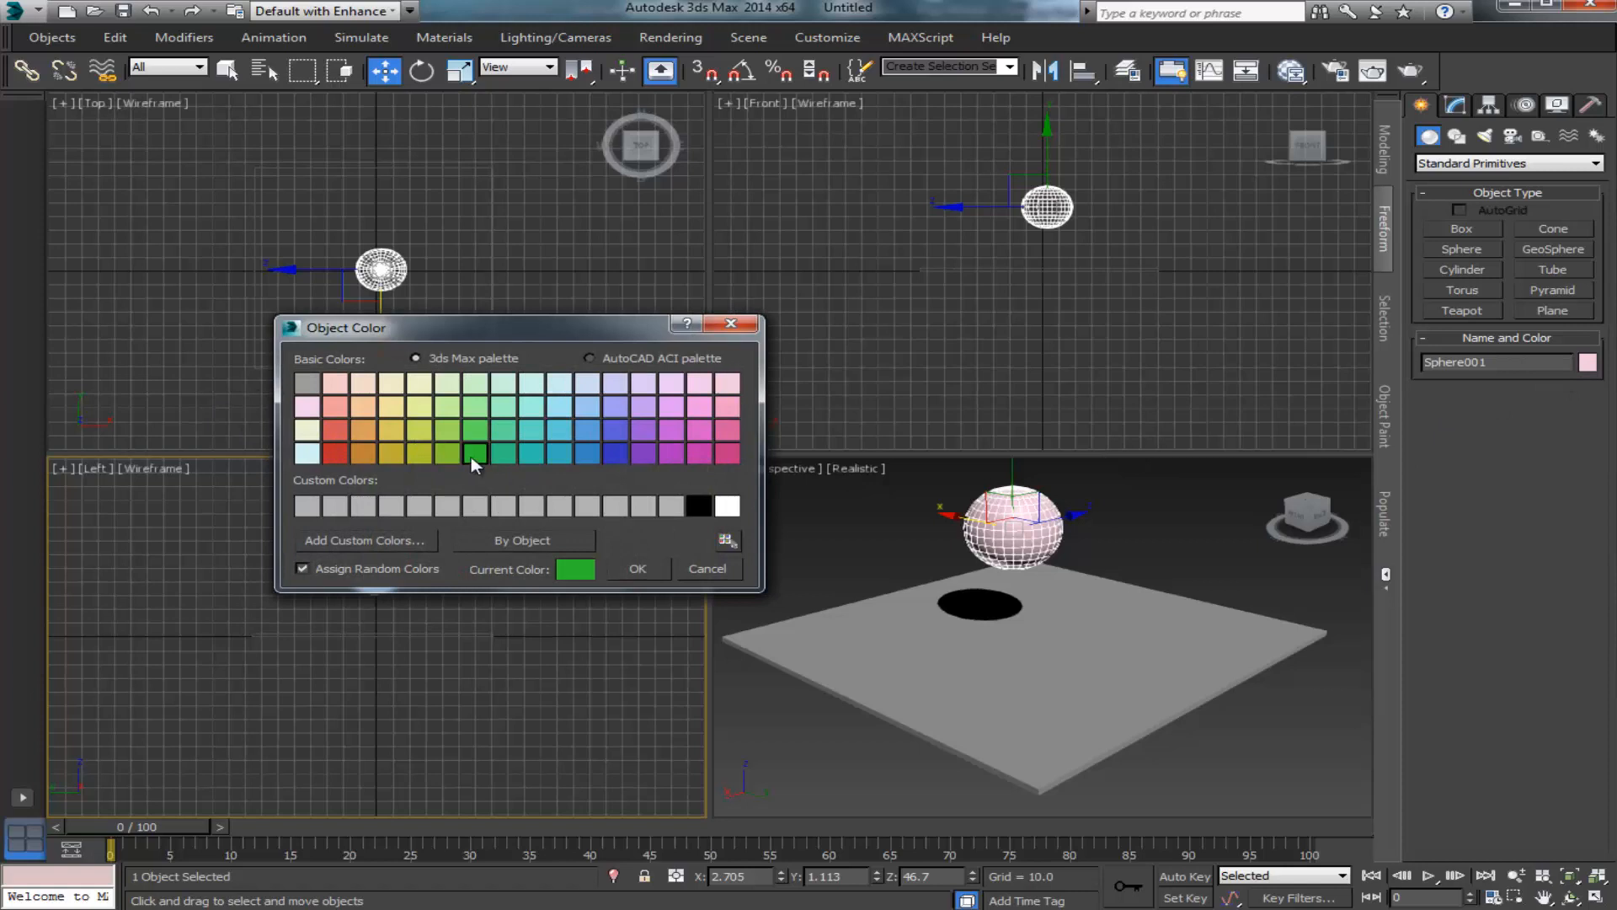
{"action": "left_click", "coordinate": [638, 570]}
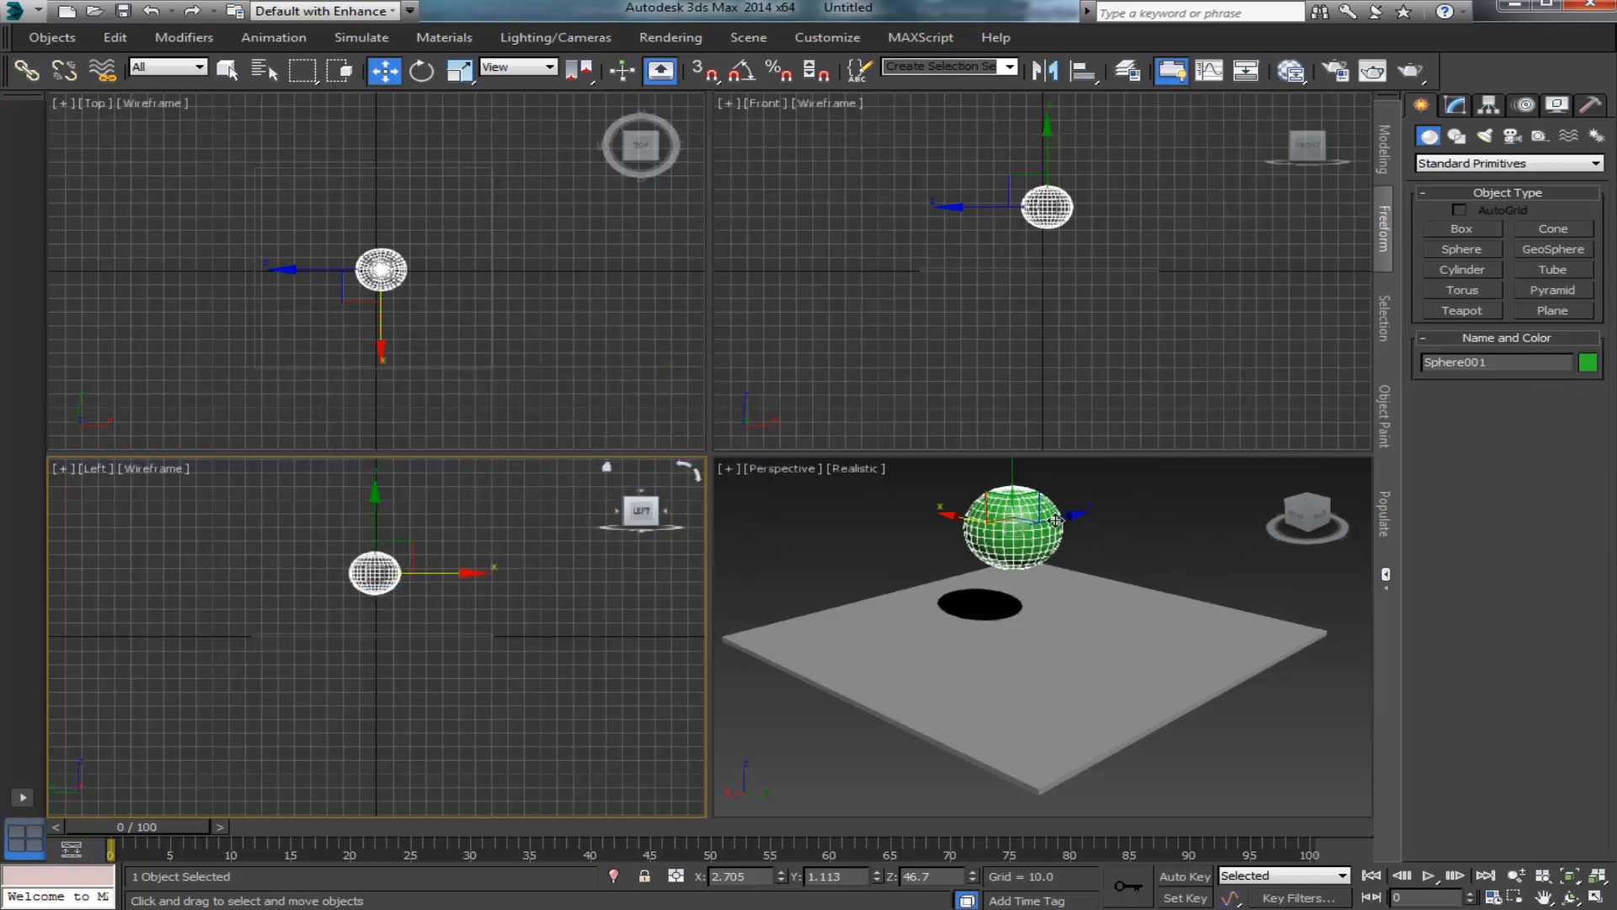
Step: Try to set the sphere's segments to 65 in the creation parameters
{"action": "left_click", "coordinate": [1315, 518]}
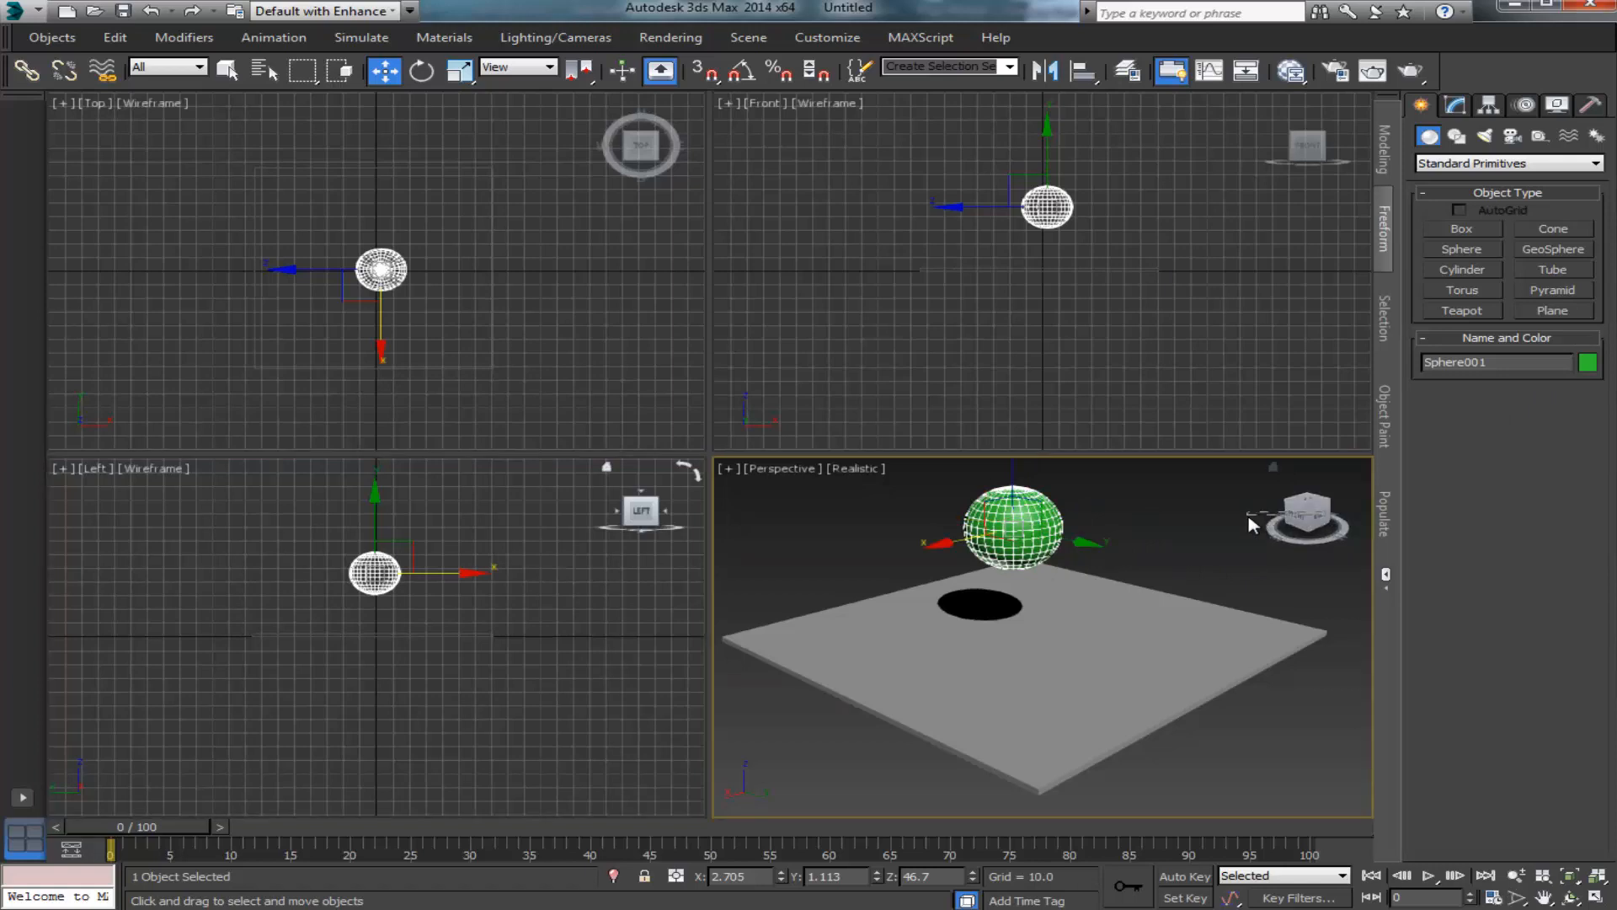
{"action": "left_click", "coordinate": [1256, 520]}
{"action": "mouse_move", "coordinate": [1320, 520]}
{"action": "left_mouse_down"}
{"action": "mouse_move", "coordinate": [1255, 523]}
{"action": "mouse_move", "coordinate": [1280, 505]}
{"action": "mouse_move", "coordinate": [1306, 518]}
{"action": "left_mouse_up"}
{"action": "left_click", "coordinate": [1016, 513]}
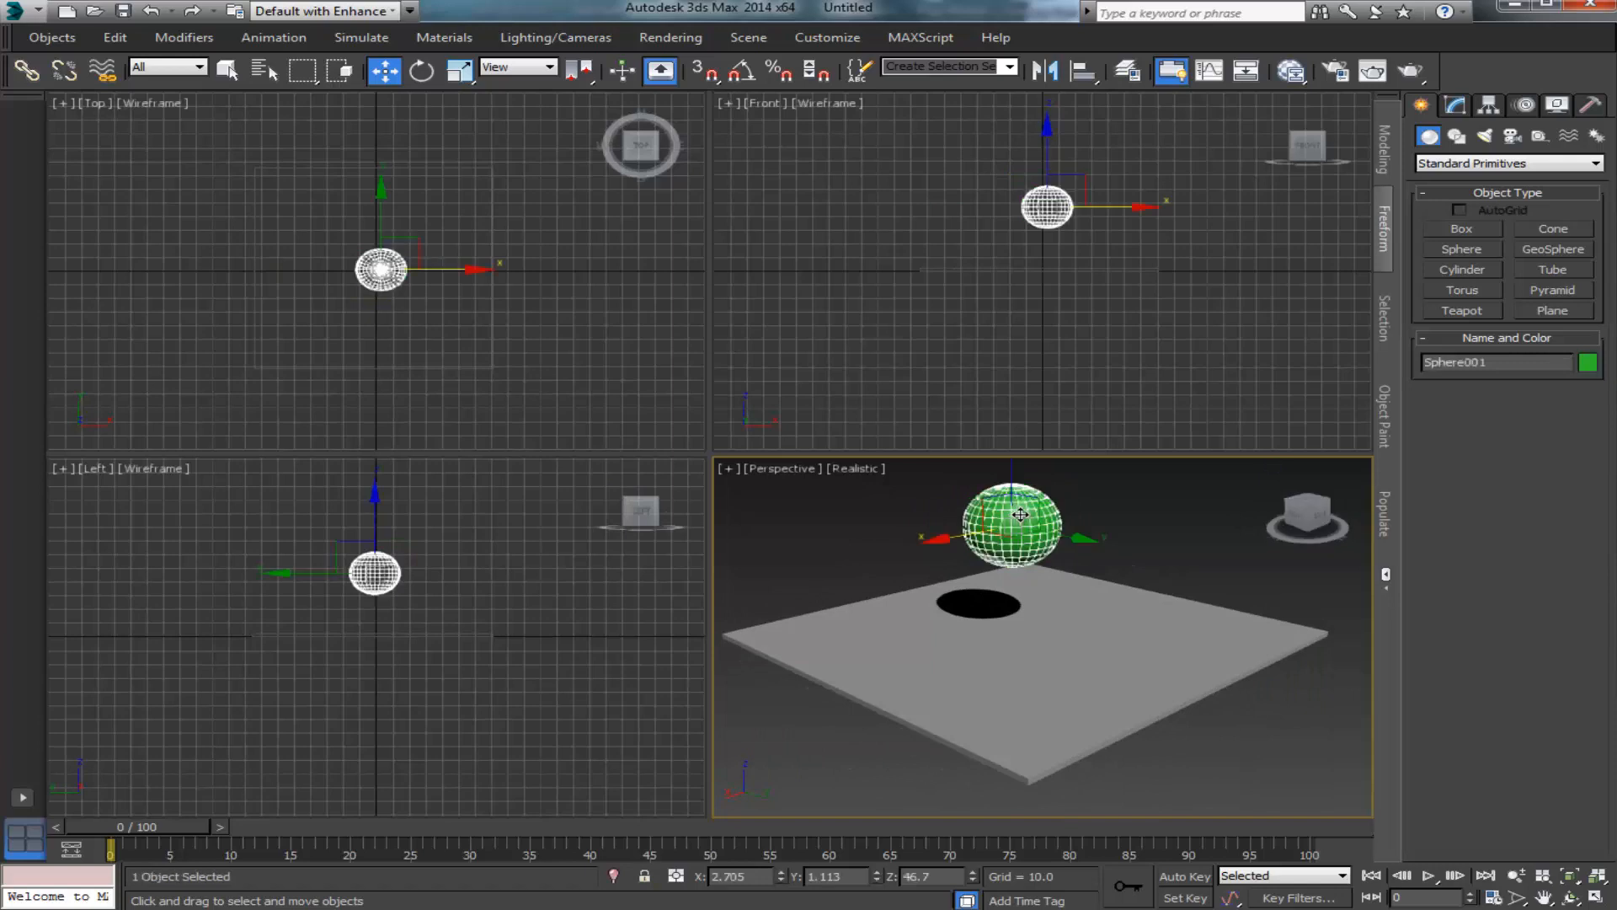
{"action": "left_click", "coordinate": [1460, 250]}
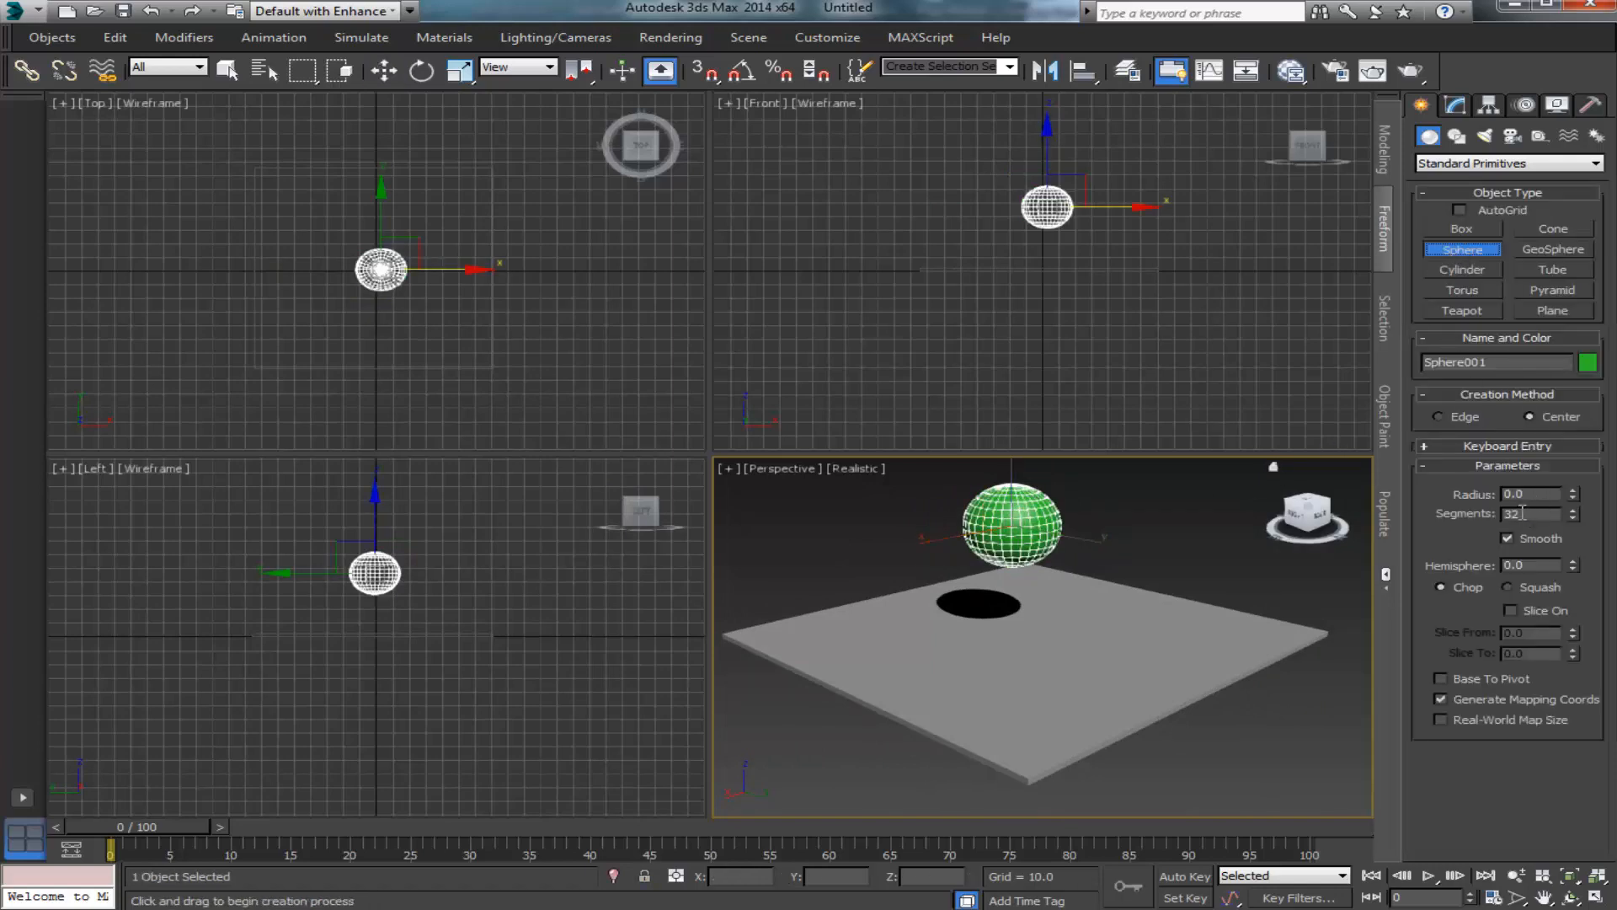
{"action": "type", "text": "65"}
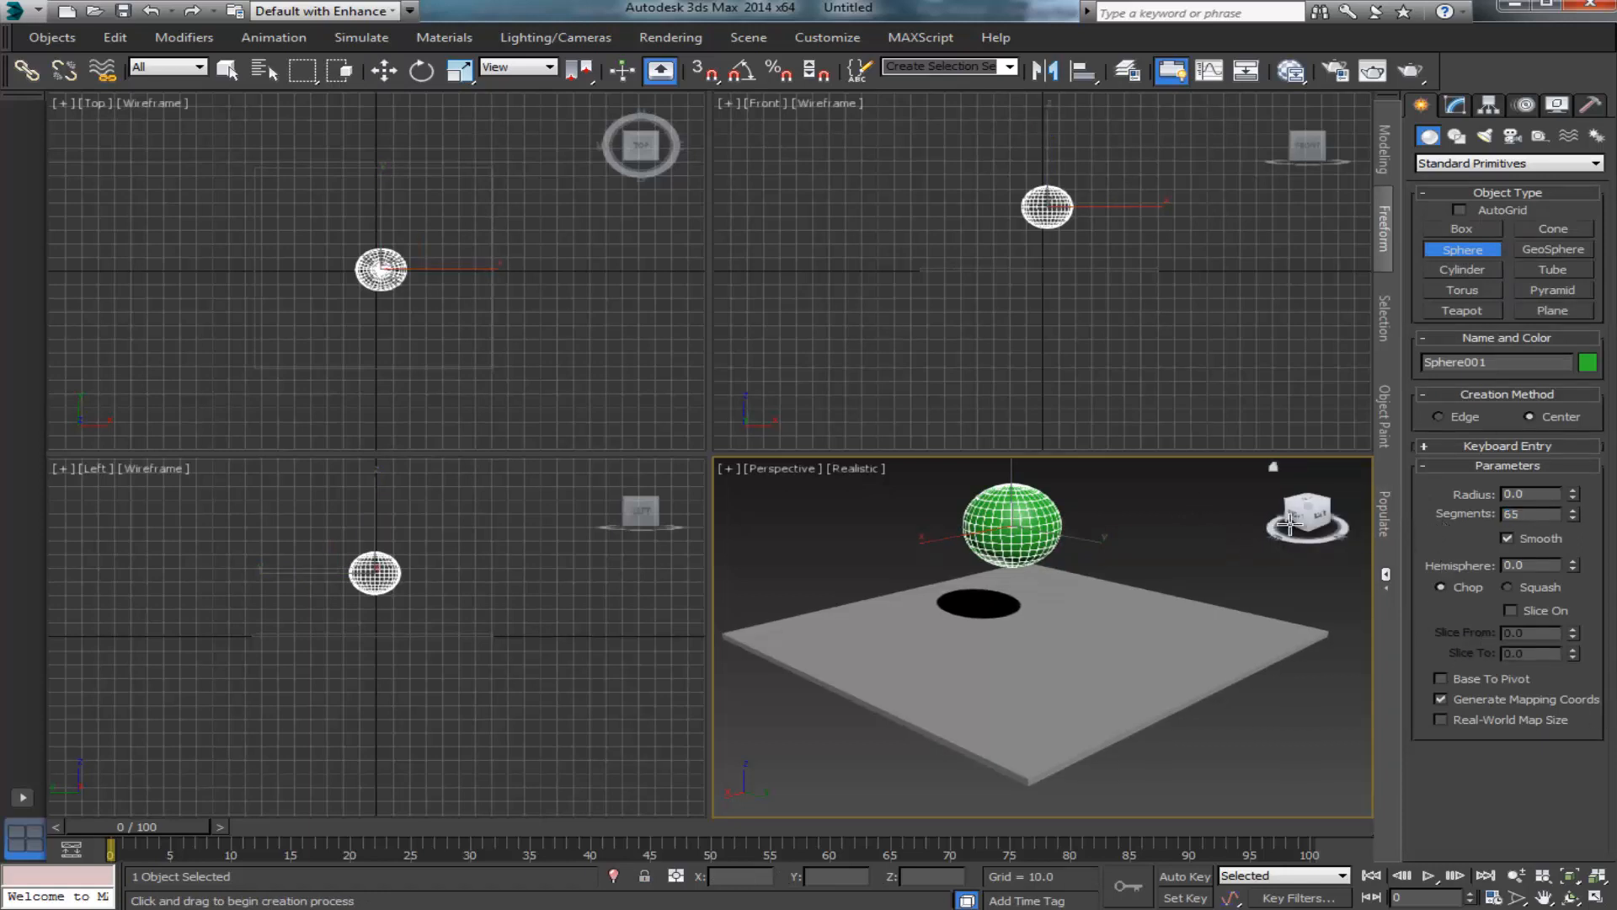
{"action": "left_click_drag", "start_coordinate": [1317, 518], "coordinate": [1331, 515]}
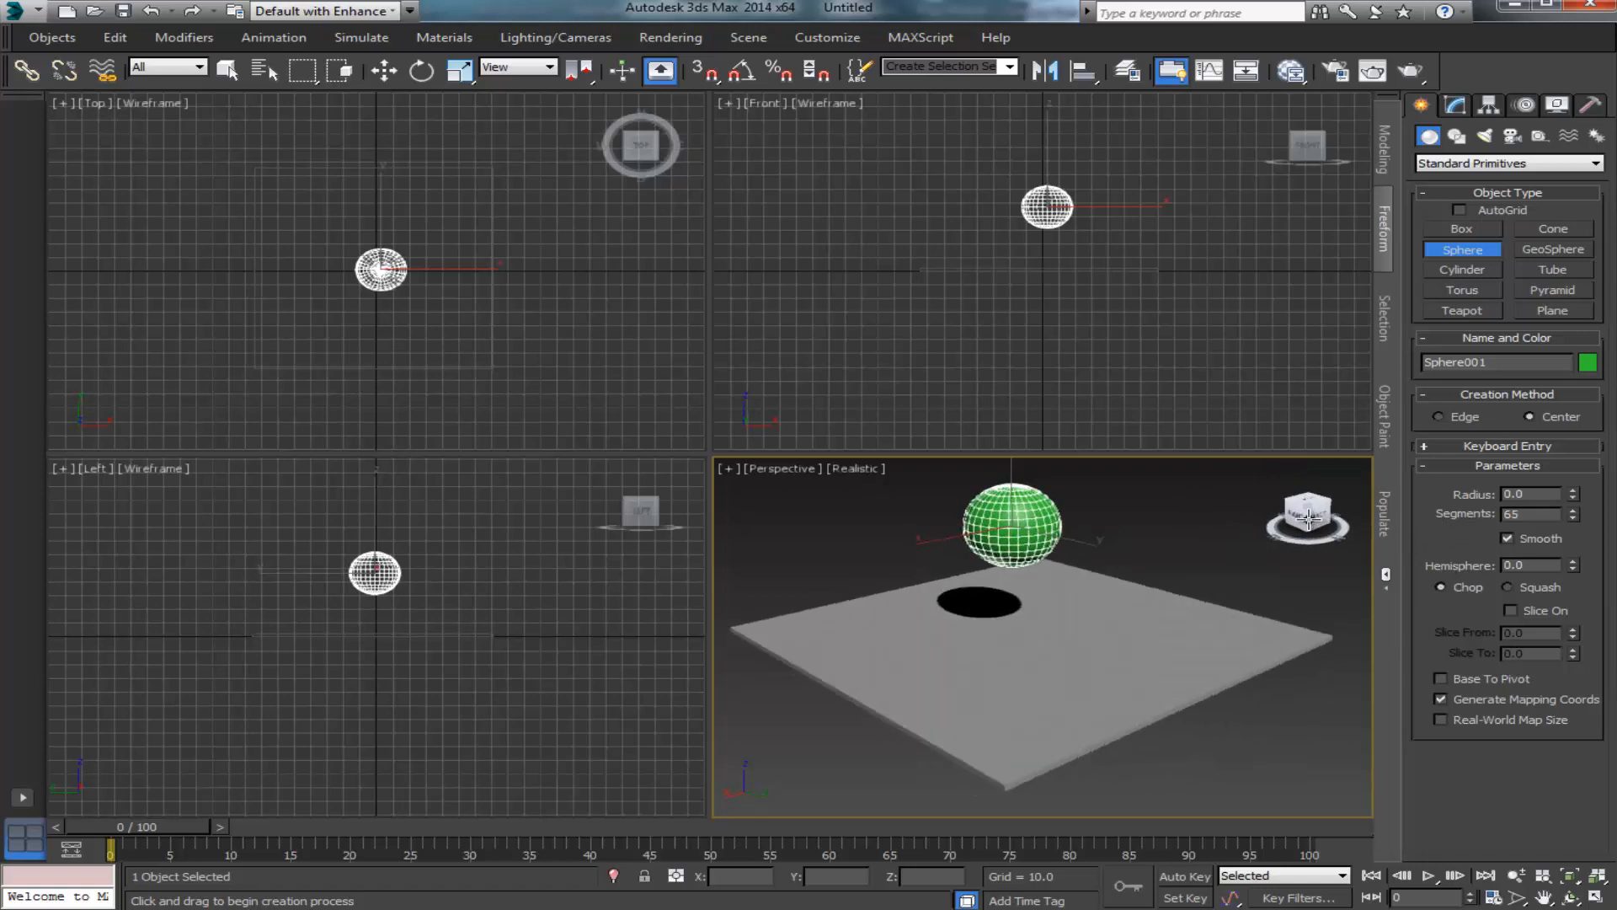
Step: Enlarge the floor box to a length of about 347.5 and a width of about 328
{"action": "left_click", "coordinate": [1454, 105]}
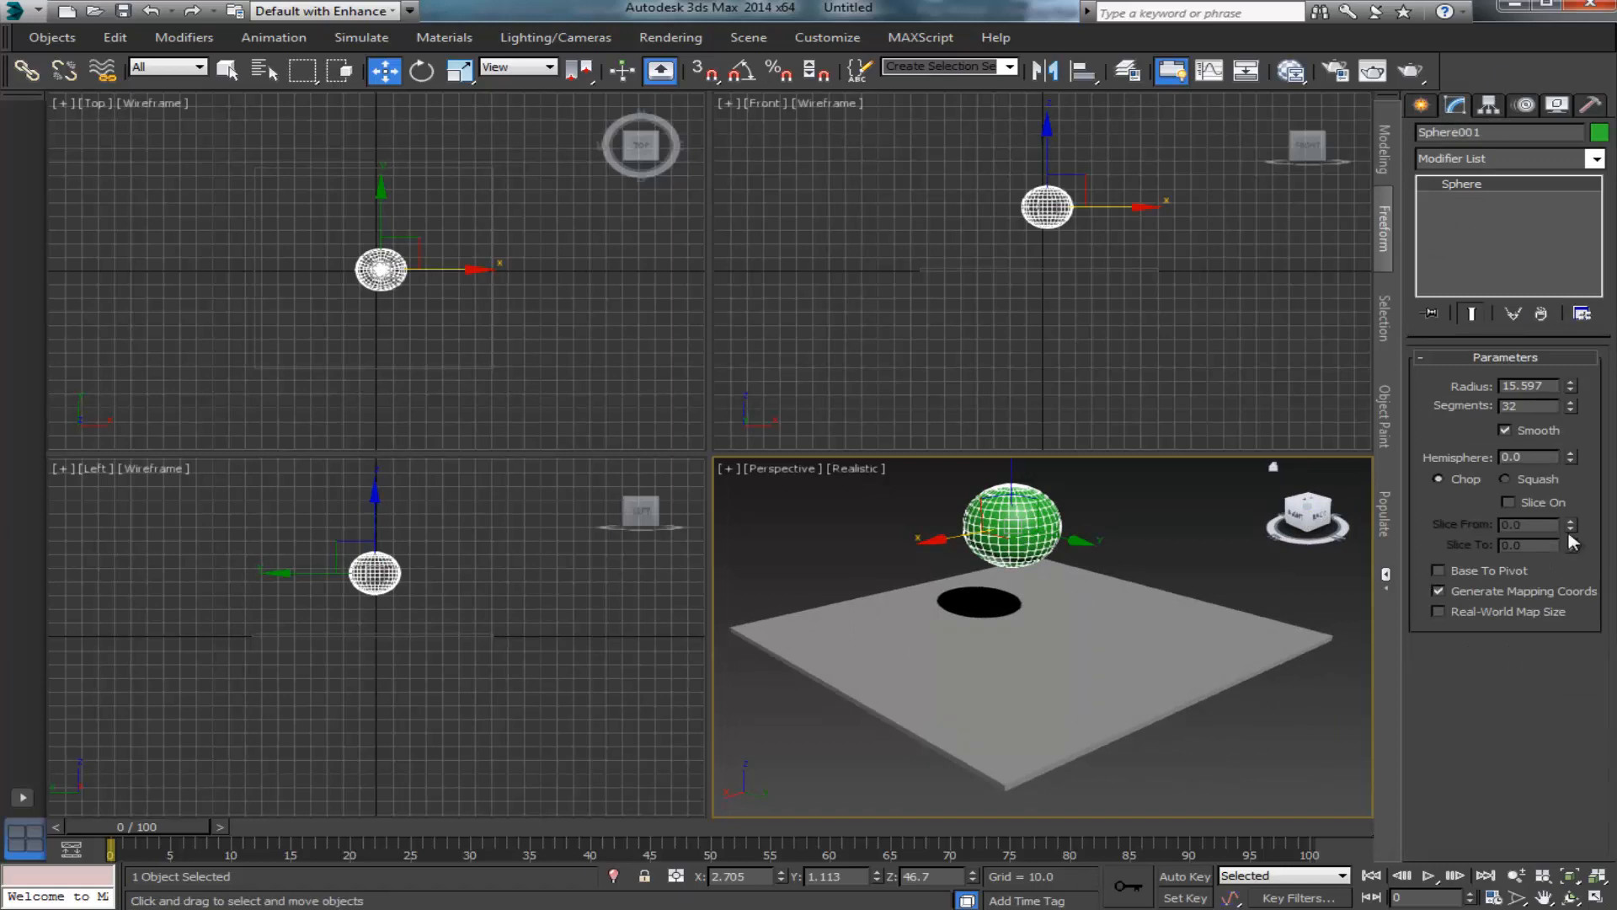
{"action": "left_click", "coordinate": [1053, 693]}
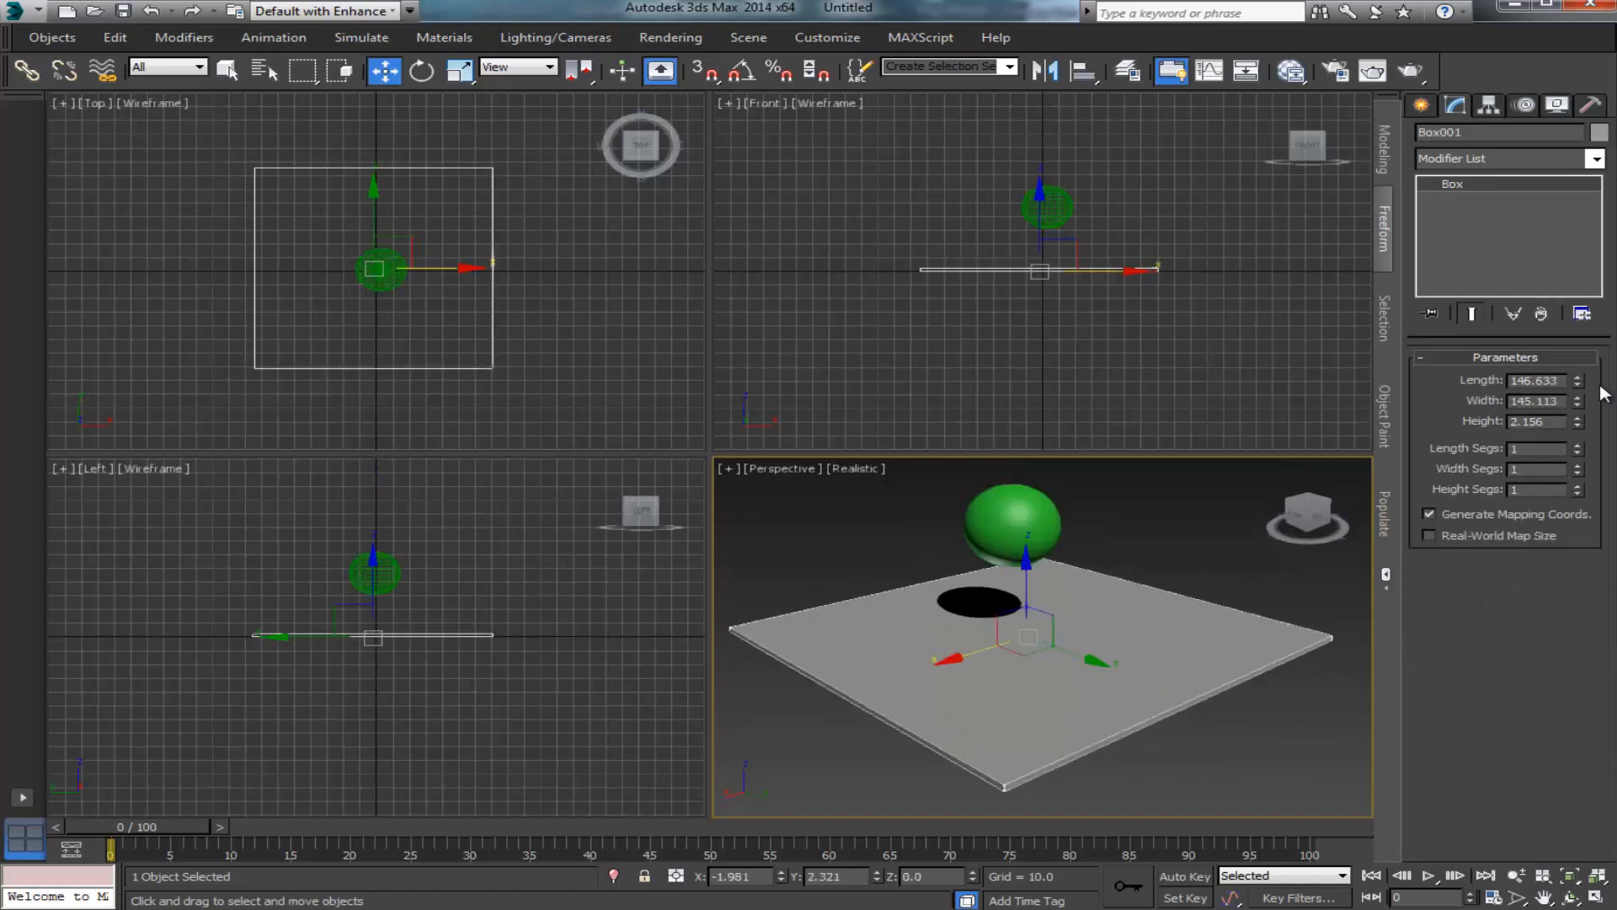
{"action": "mouse_move", "coordinate": [1578, 384]}
{"action": "left_mouse_down"}
{"action": "mouse_move", "coordinate": [1580, 363]}
{"action": "mouse_move", "coordinate": [1582, 396]}
{"action": "mouse_move", "coordinate": [1581, 371]}
{"action": "left_mouse_up"}
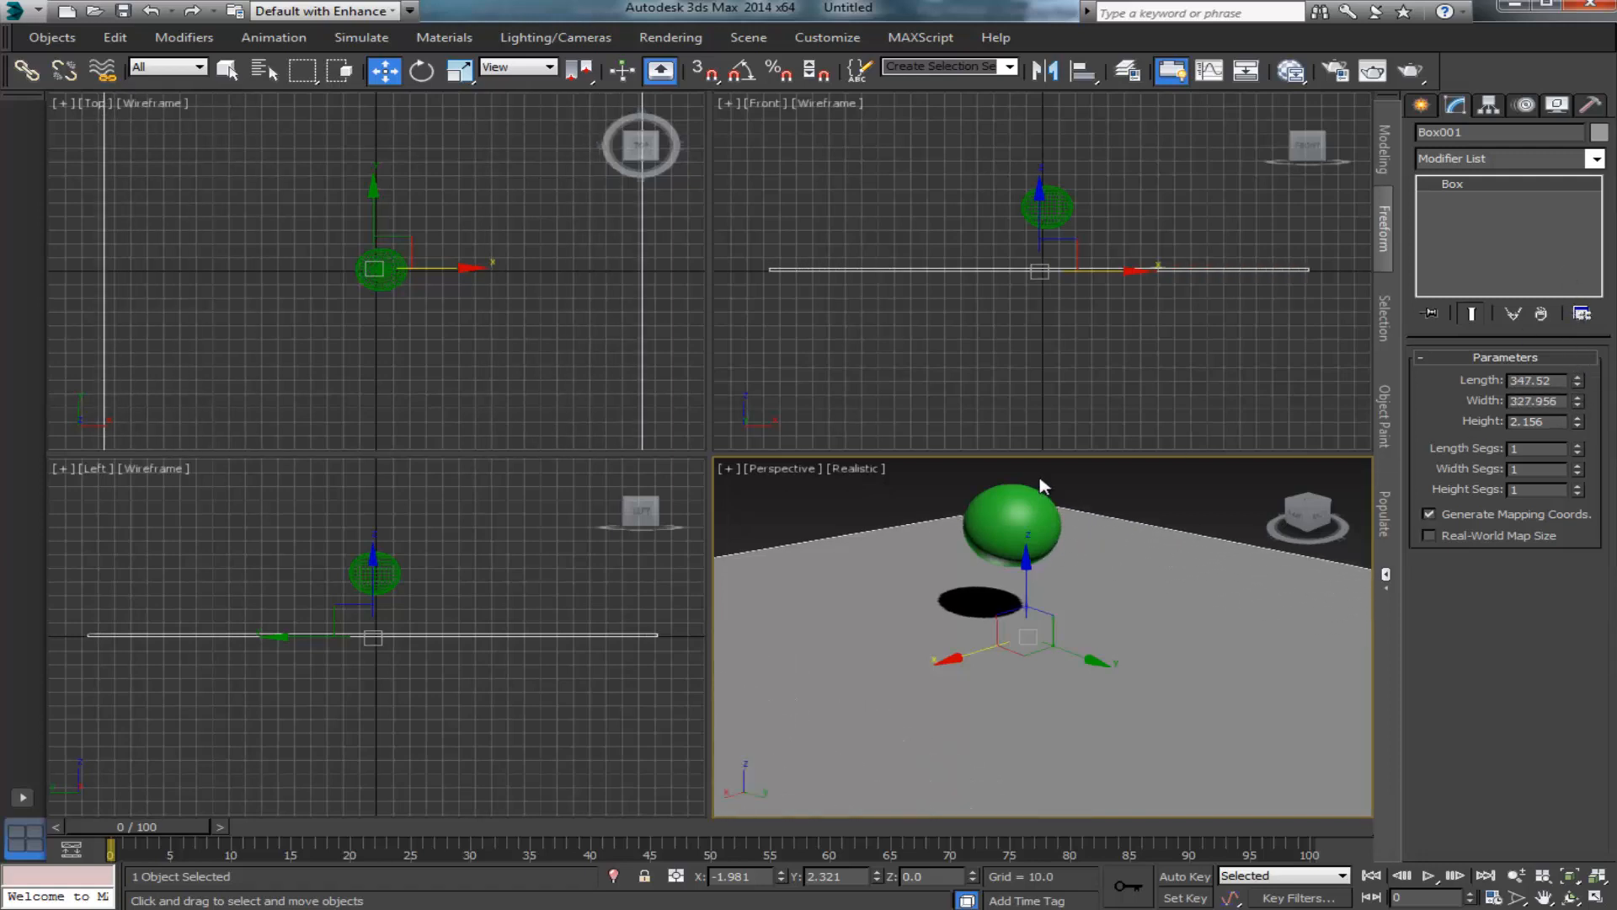
Step: Move the green sphere farther back and higher above the floor, to about X 34.3, Y 51.7, Z 79.3
{"action": "left_click", "coordinate": [1036, 526]}
{"action": "left_click_drag", "start_coordinate": [1073, 540], "coordinate": [918, 582]}
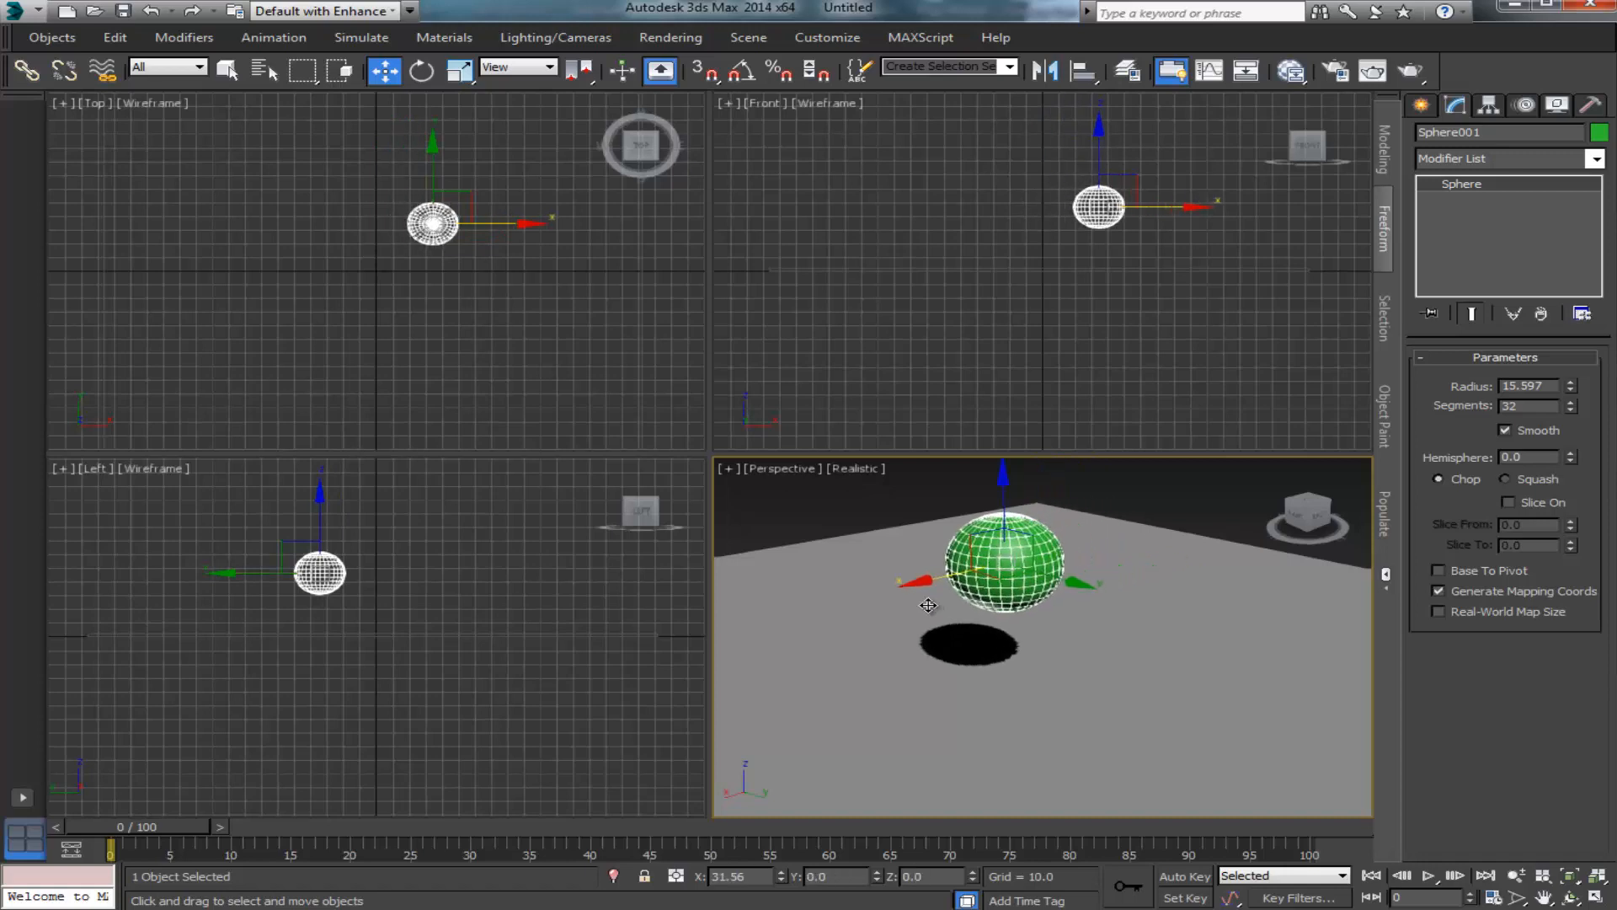
{"action": "left_click", "coordinate": [1123, 611]}
{"action": "mouse_move", "coordinate": [1124, 611]}
{"action": "left_mouse_down"}
{"action": "mouse_move", "coordinate": [1095, 621]}
{"action": "mouse_move", "coordinate": [1062, 602]}
{"action": "mouse_move", "coordinate": [1120, 598]}
{"action": "left_mouse_up"}
{"action": "left_click", "coordinate": [1057, 594]}
{"action": "left_click_drag", "start_coordinate": [1048, 498], "coordinate": [1045, 394]}
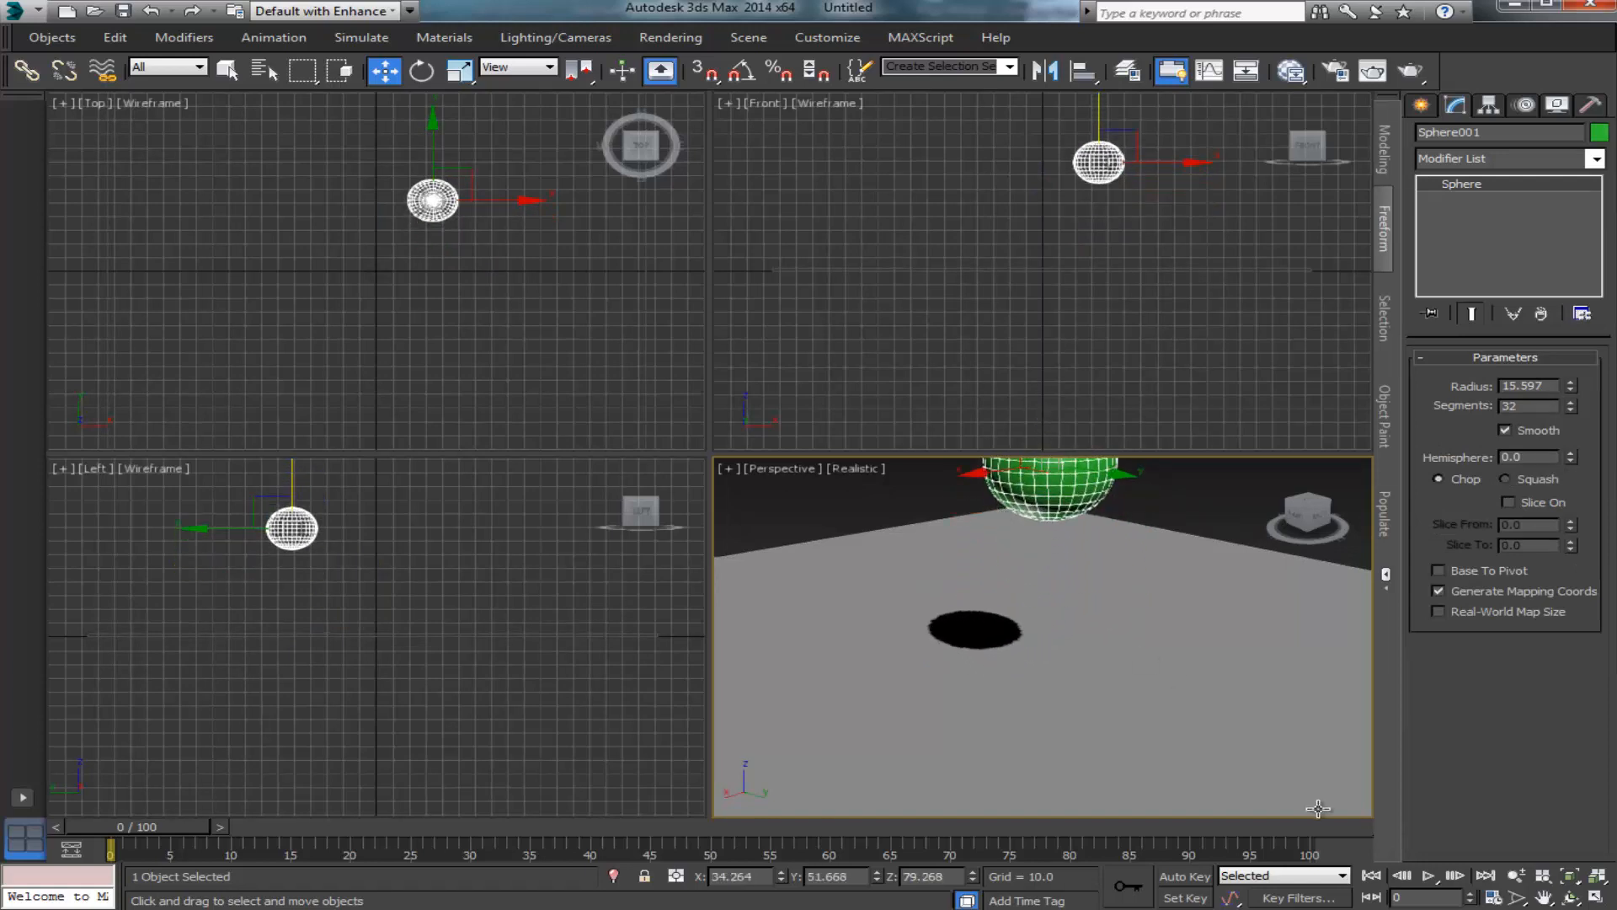
Step: Maximize the Perspective viewport and frame the whole green sphere above the floor
{"action": "left_click", "coordinate": [1421, 106]}
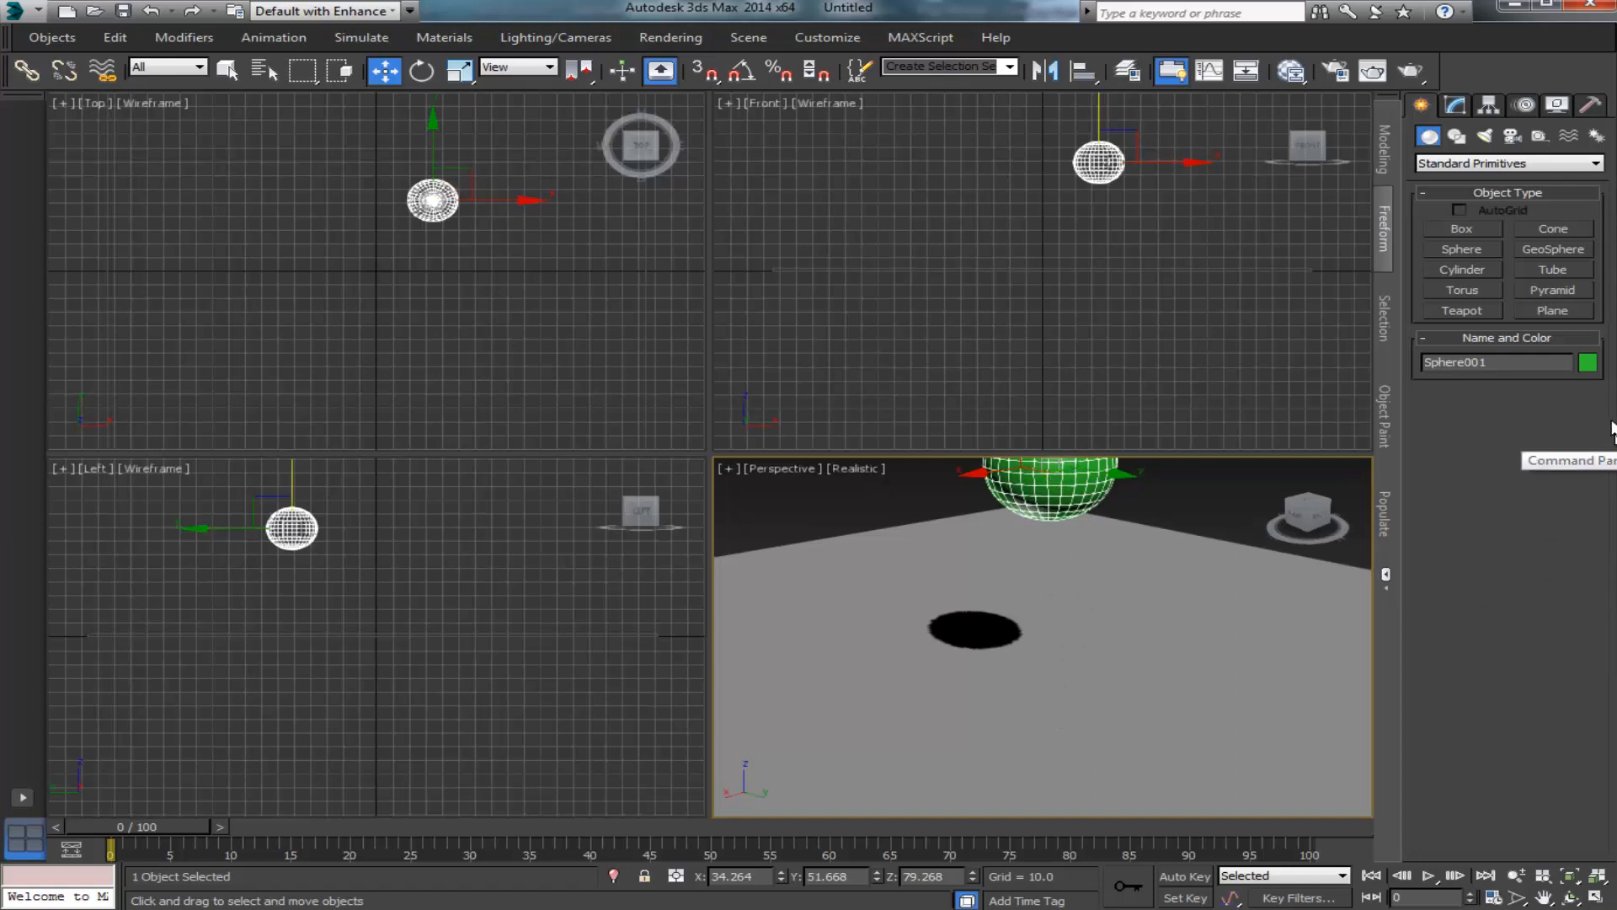
{"action": "left_click", "coordinate": [1596, 164]}
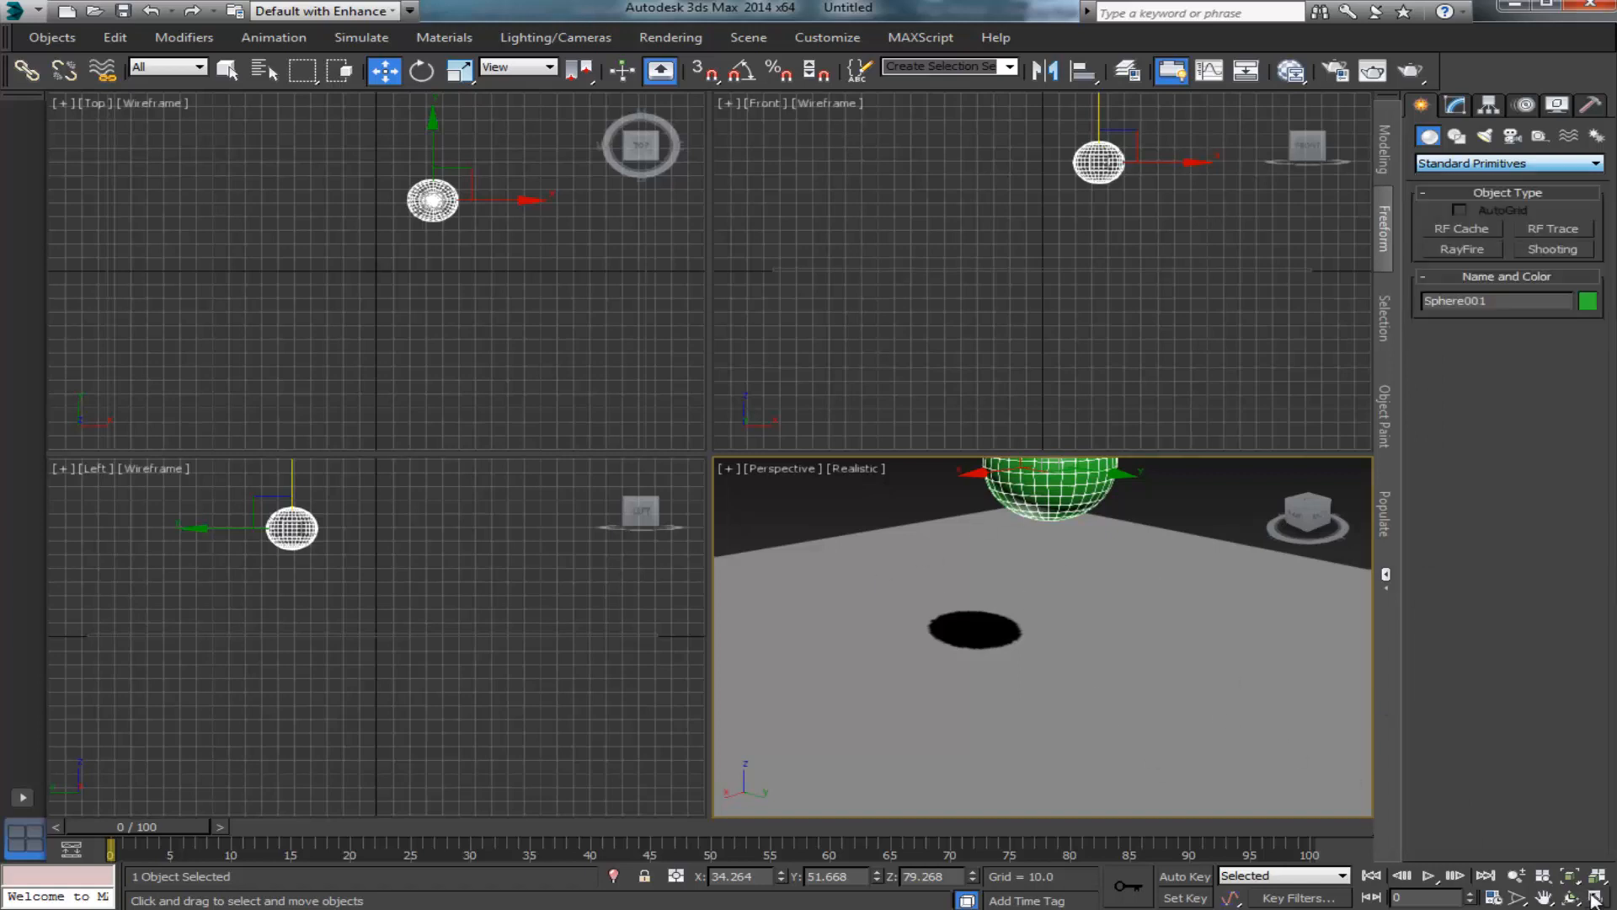
{"action": "left_click", "coordinate": [1276, 753]}
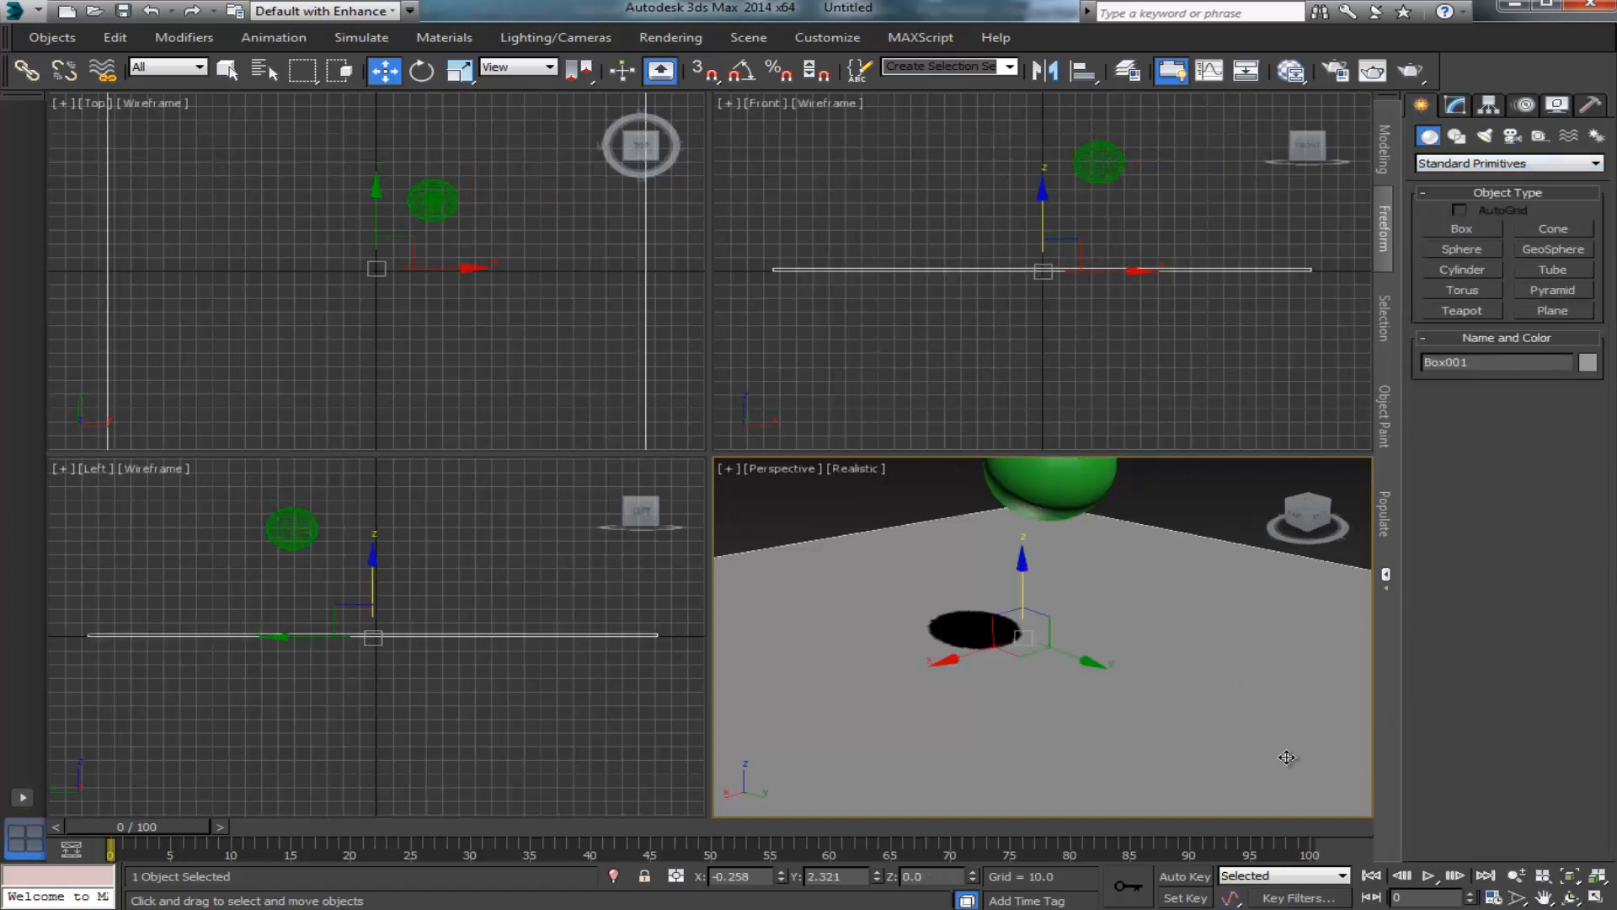
{"action": "left_click", "coordinate": [1591, 899]}
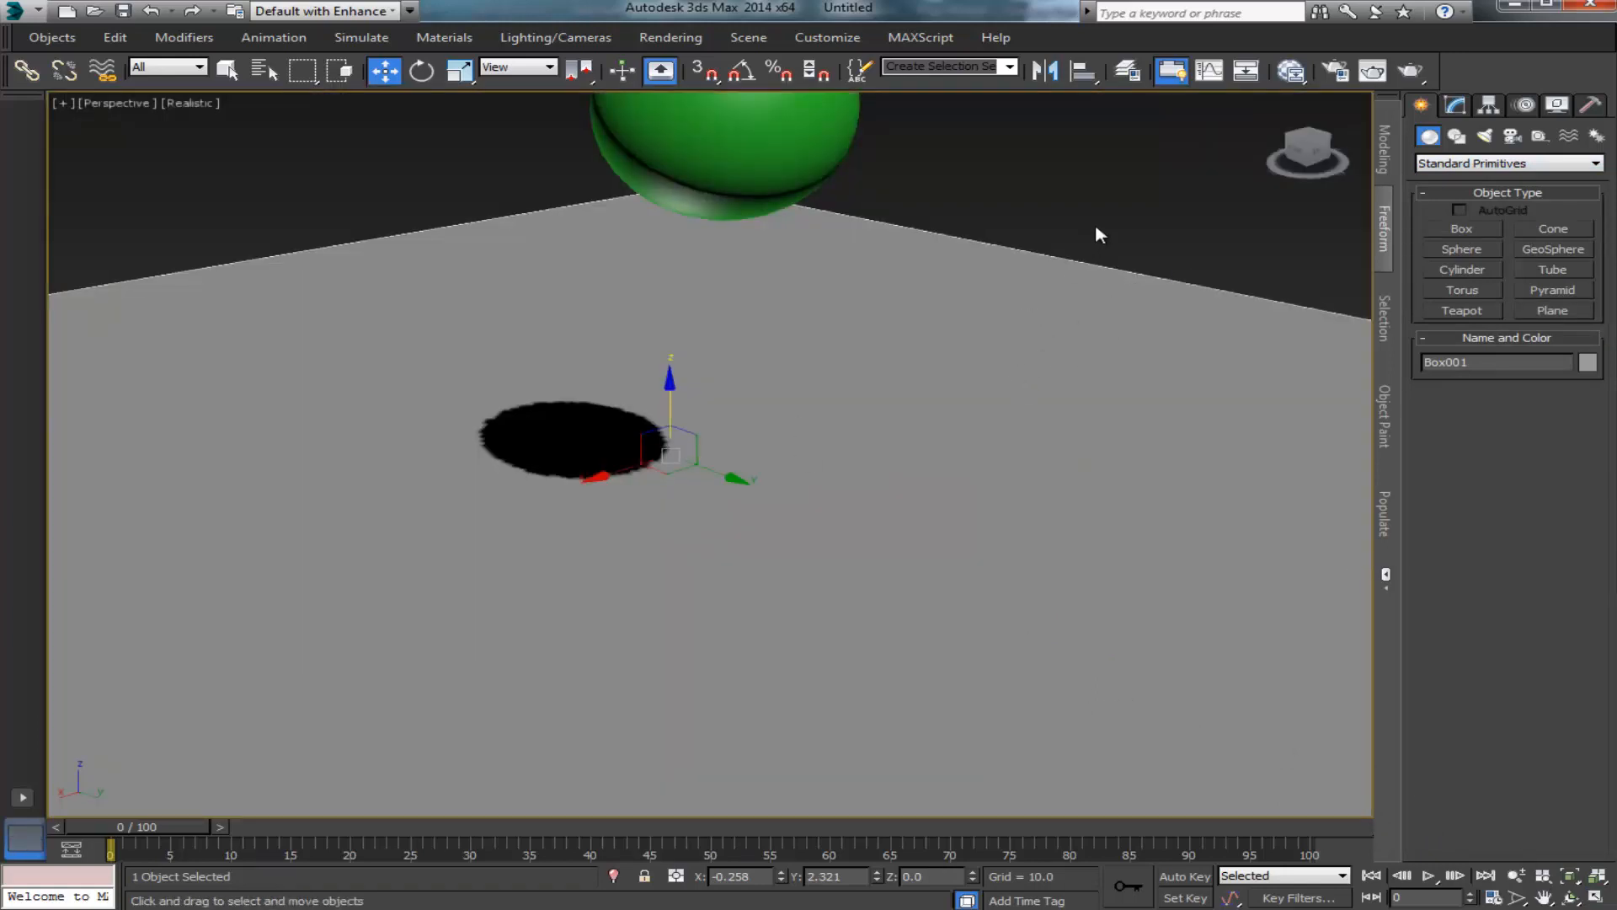
{"action": "middle_click_drag", "start_coordinate": [982, 323], "coordinate": [973, 447]}
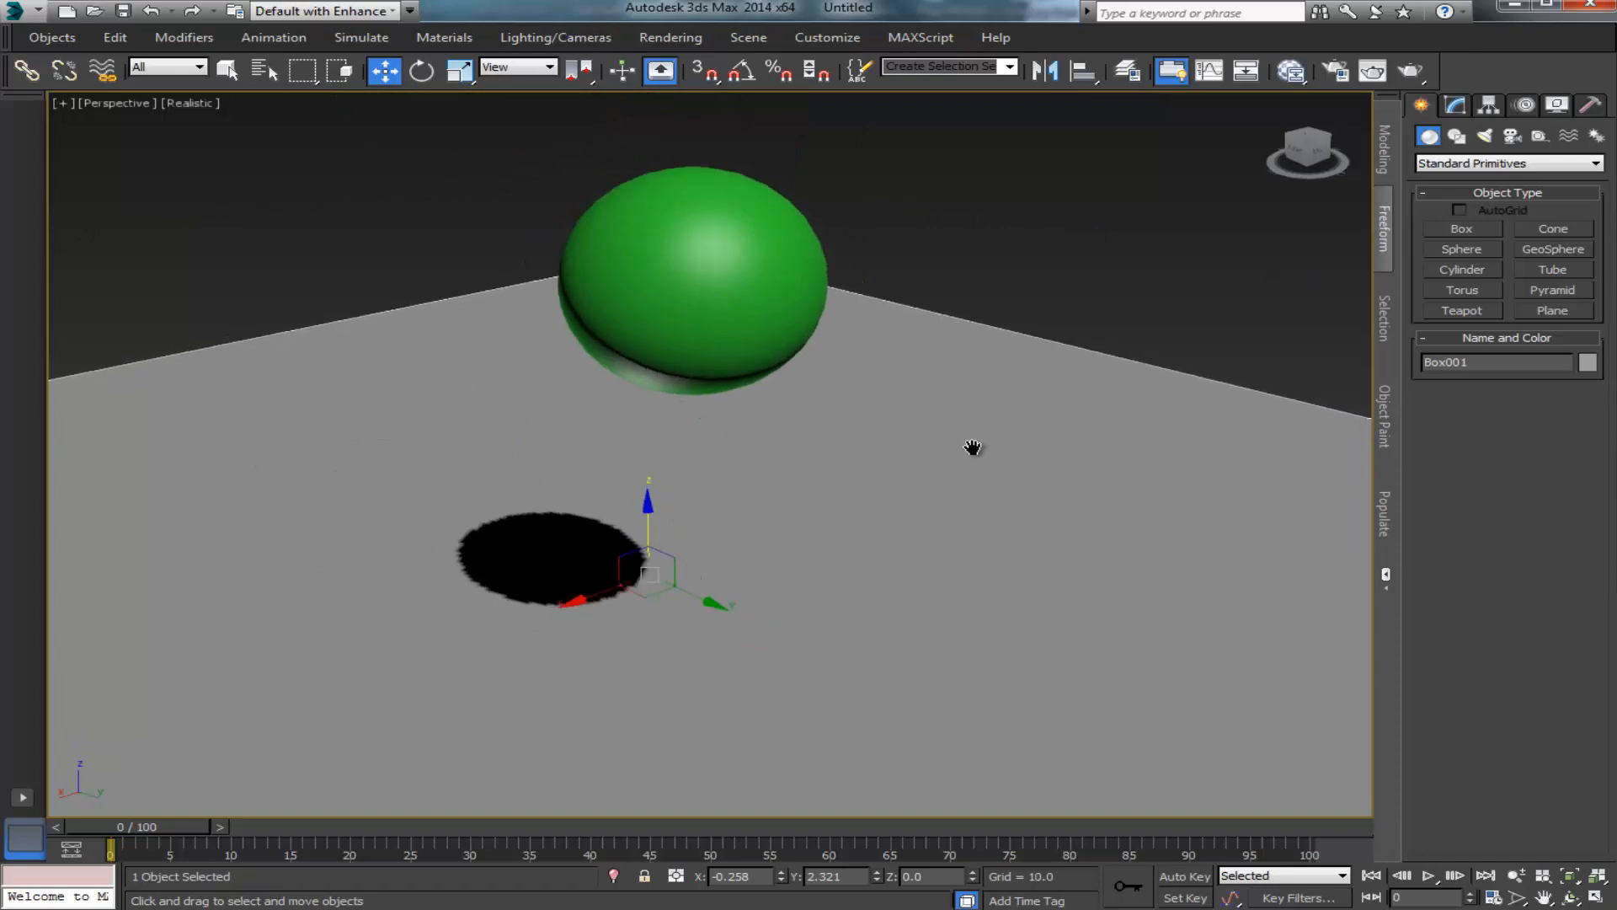
{"action": "middle_click_drag", "start_coordinate": [1063, 269], "coordinate": [1049, 262]}
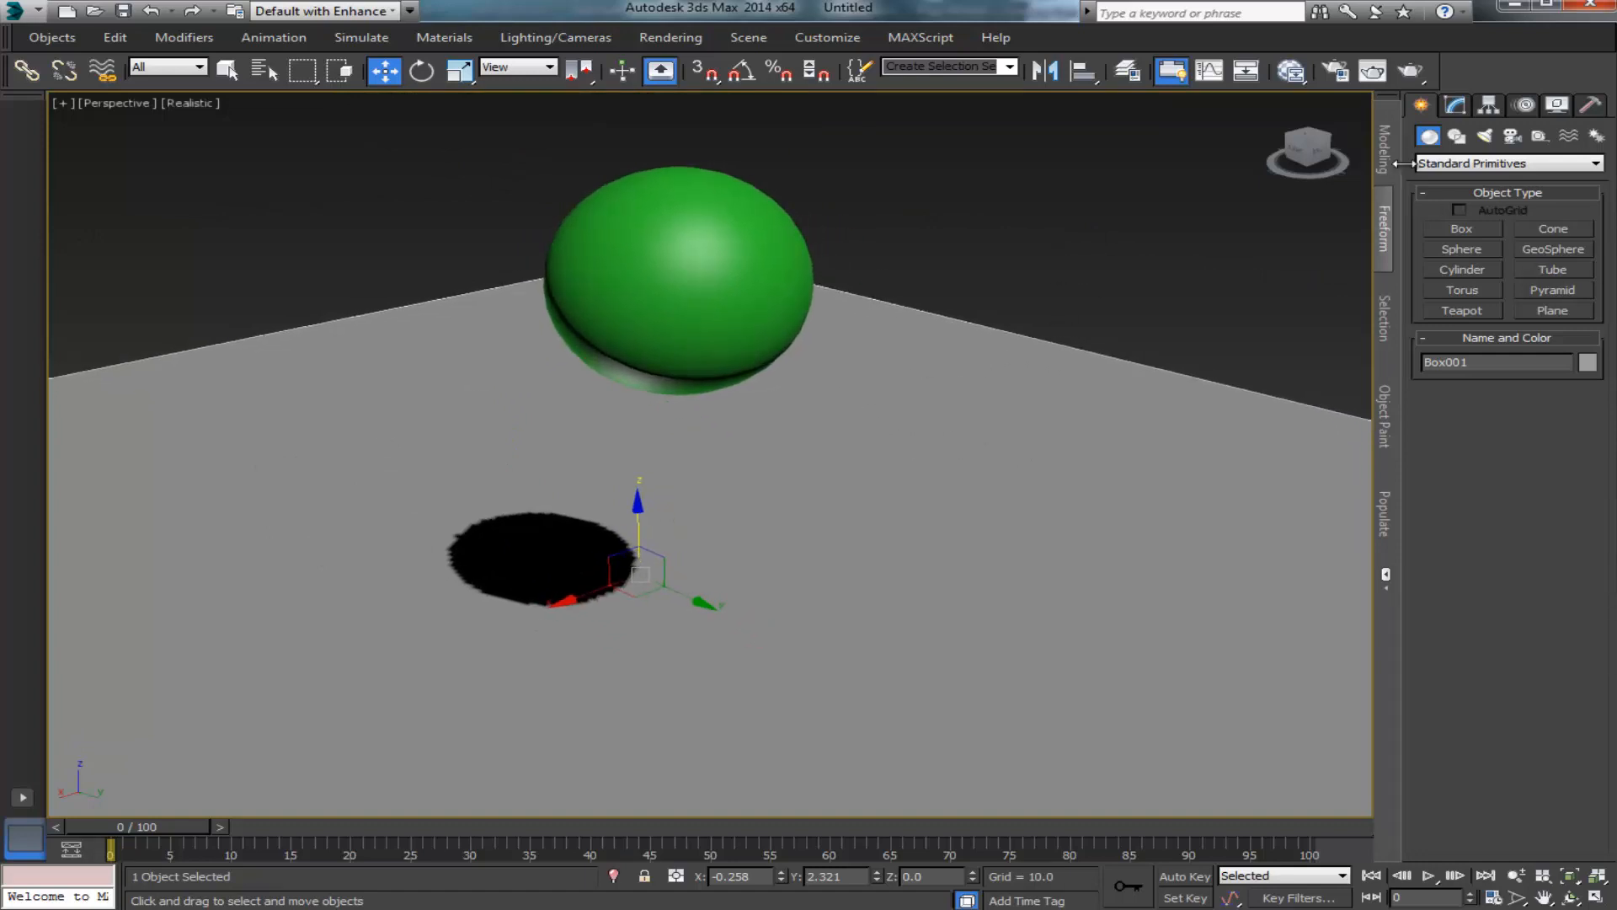
Step: Switch the geometry category to RayFire, open the RayFire floater, and enlarge its window beside the sphere
{"action": "left_click", "coordinate": [1463, 168]}
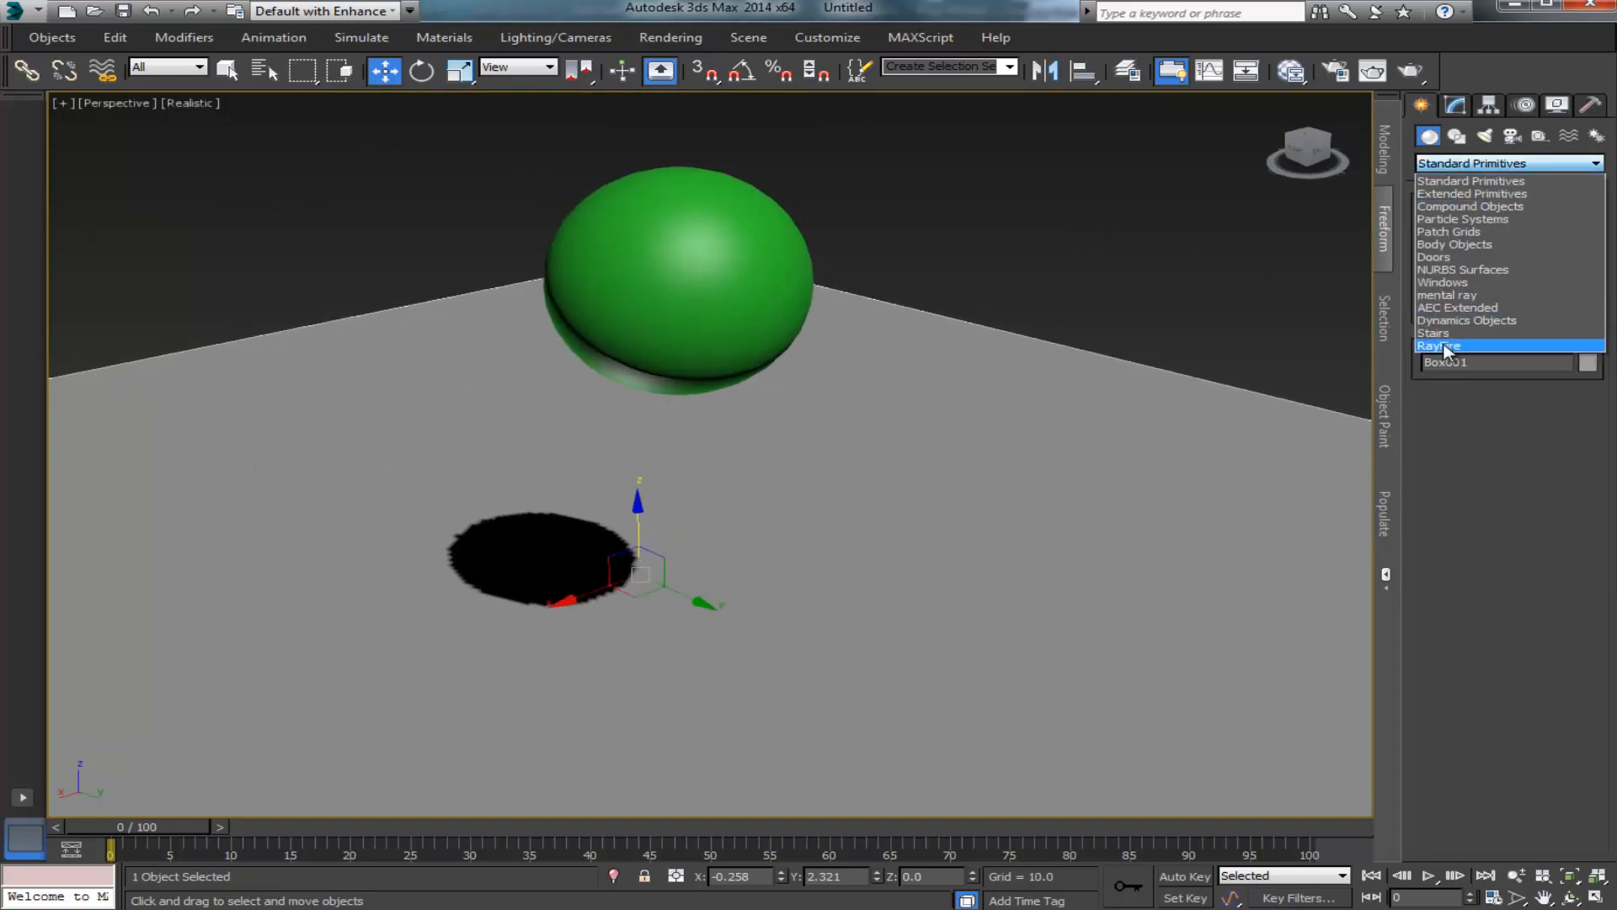
{"action": "left_click", "coordinate": [1448, 346]}
{"action": "left_click", "coordinate": [1447, 345]}
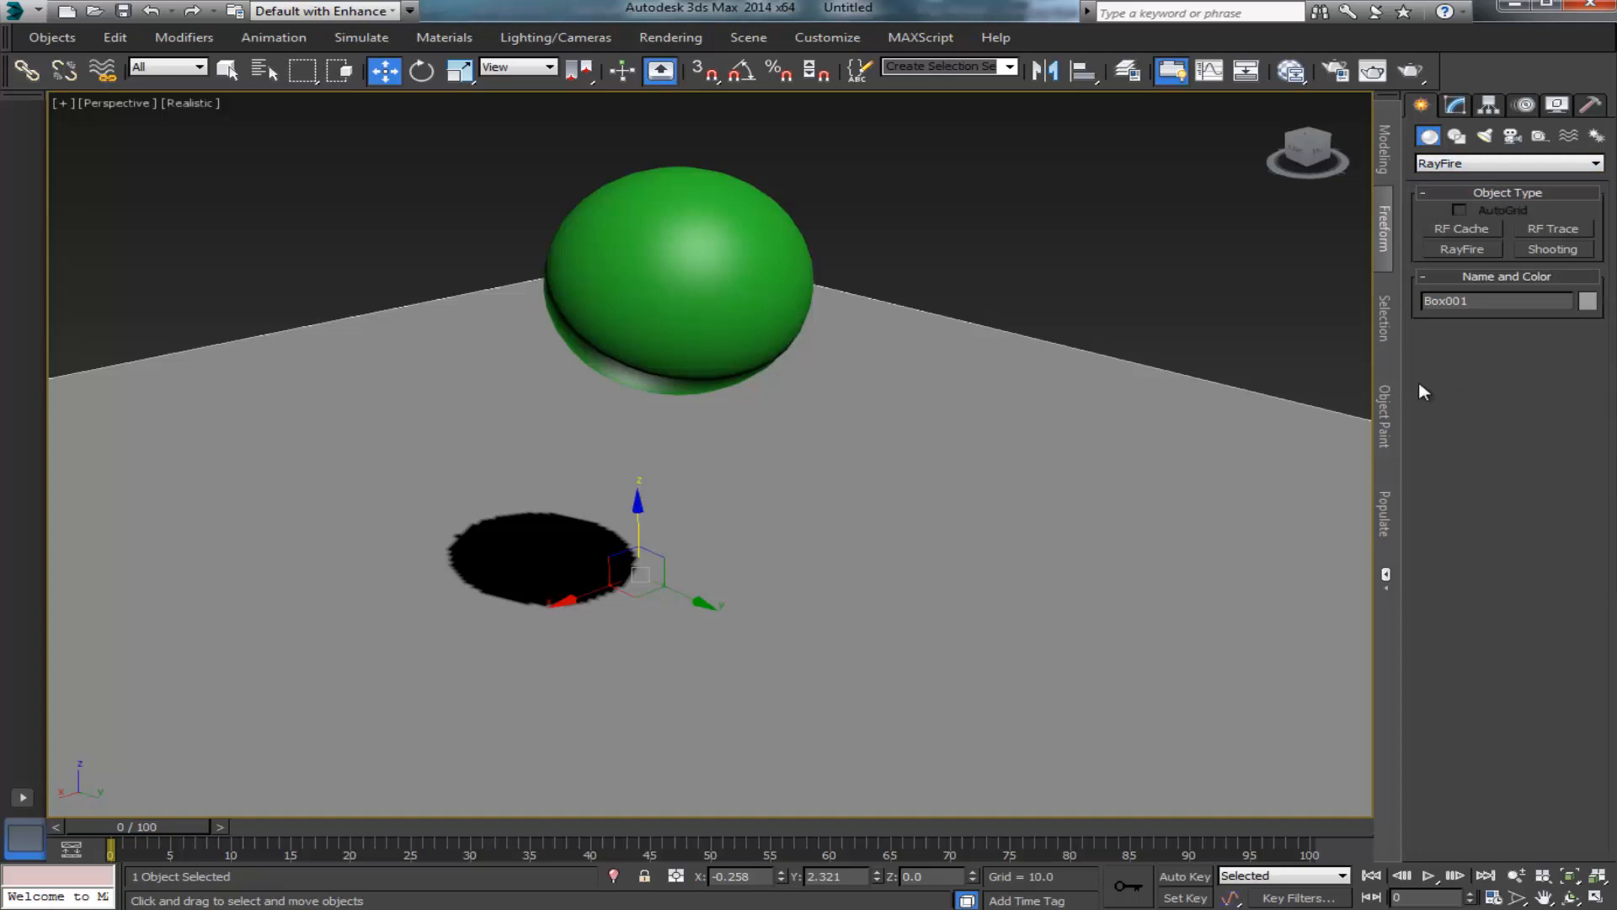
{"action": "left_click", "coordinate": [1466, 249]}
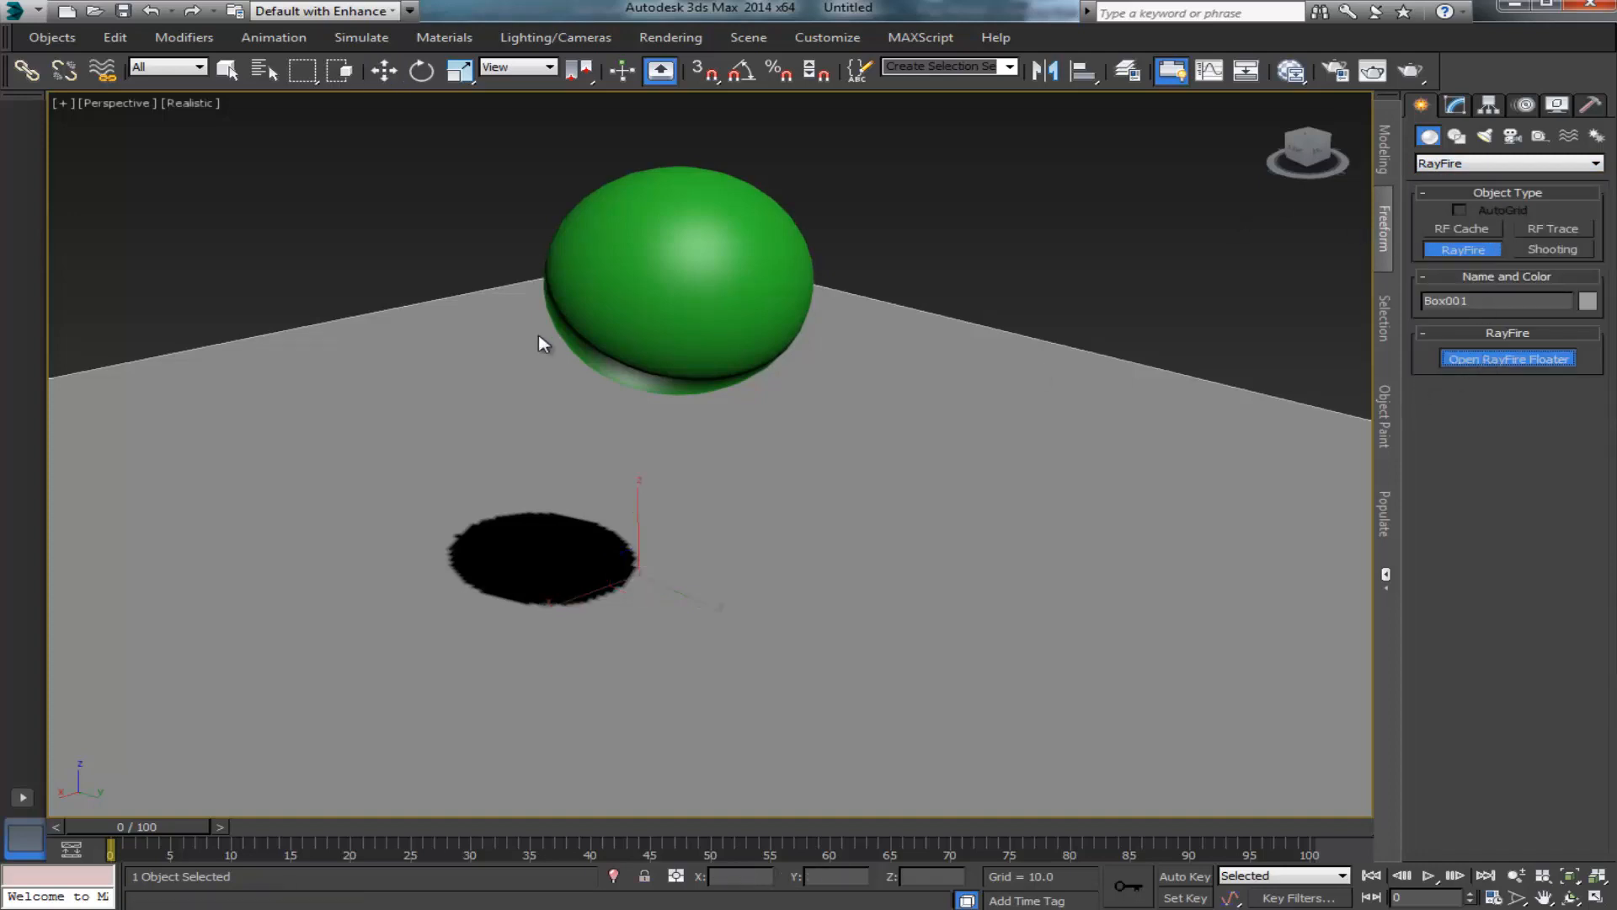
{"action": "key", "text": "w"}
{"action": "left_click_drag", "start_coordinate": [0, 110], "coordinate": [333, 50]}
{"action": "left_click_drag", "start_coordinate": [360, 717], "coordinate": [359, 900]}
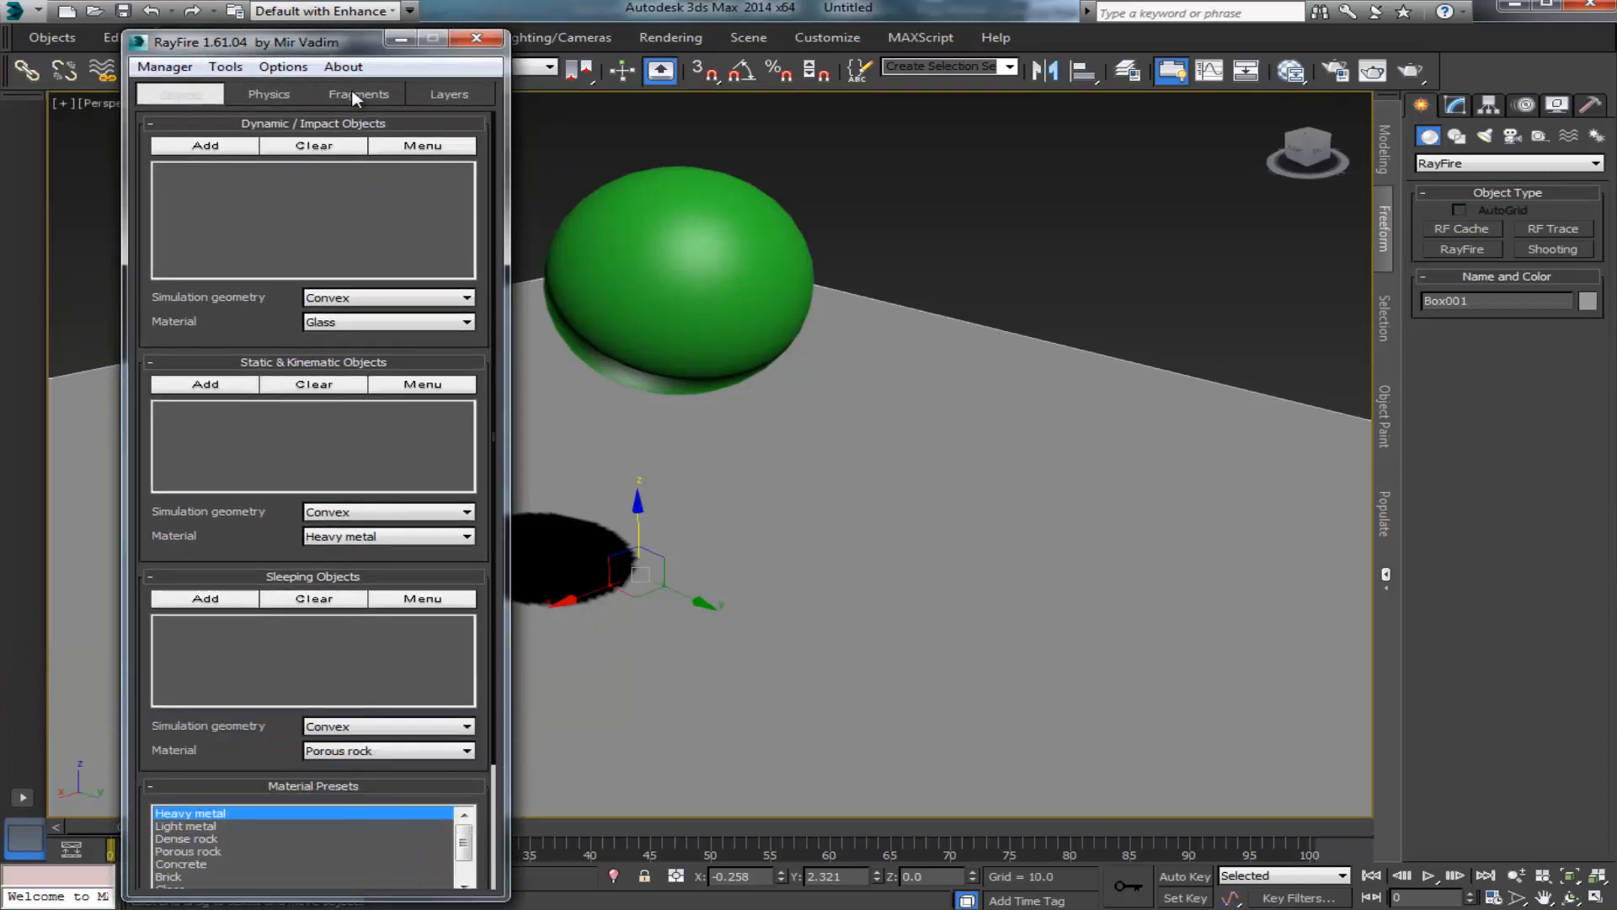
{"action": "left_click_drag", "start_coordinate": [335, 52], "coordinate": [304, 44]}
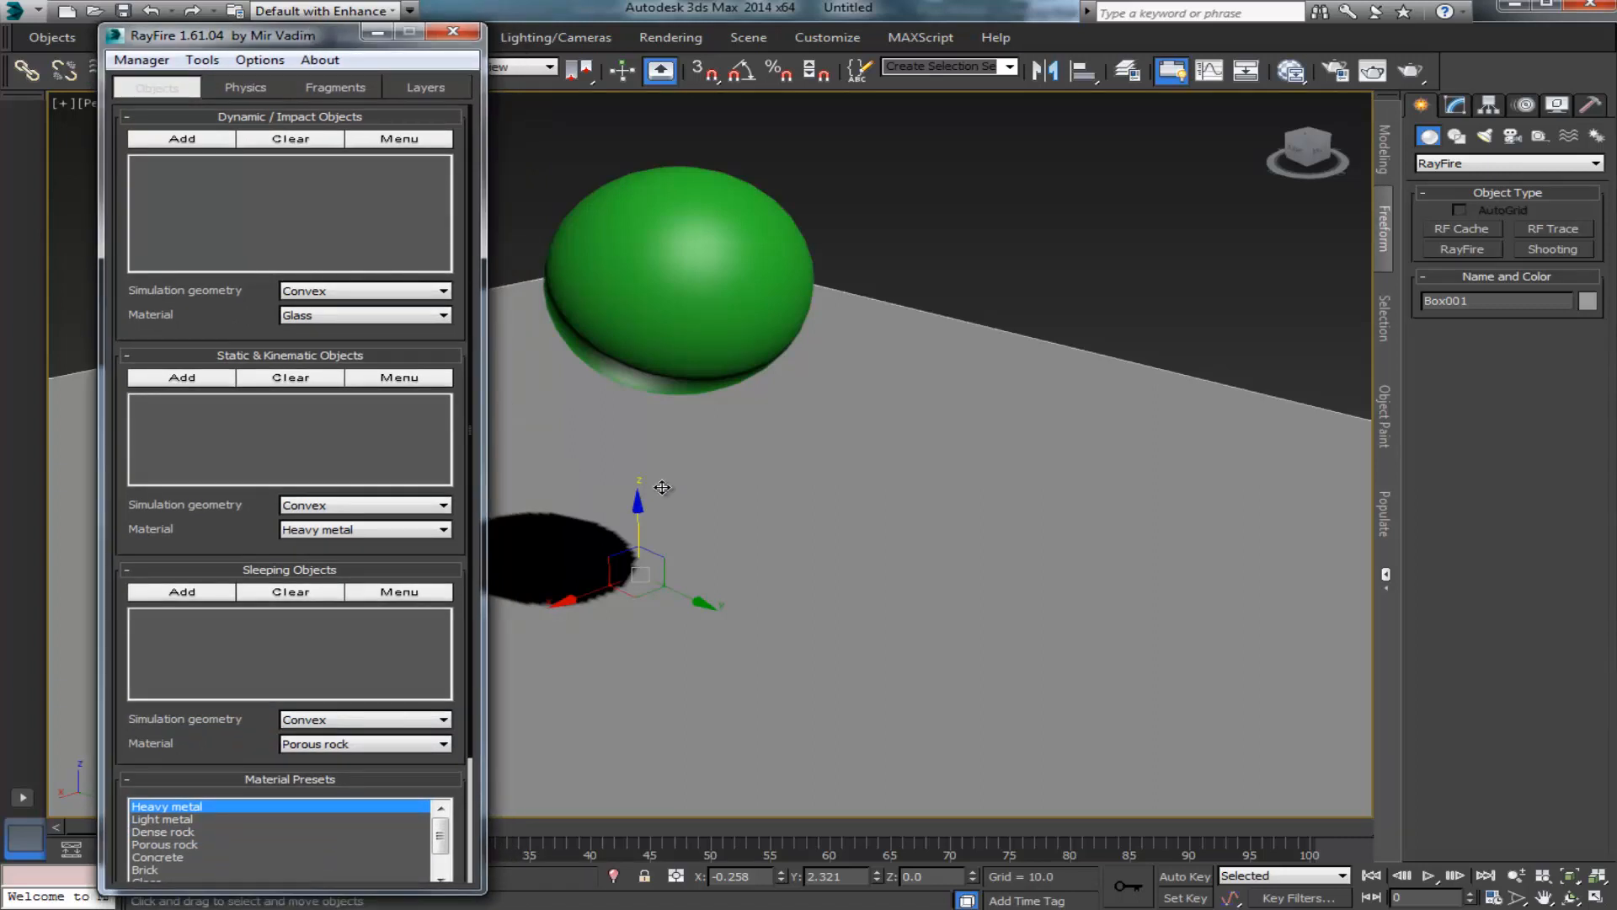
Step: Add the green sphere to RayFire's dynamic/impact objects and the floor box to its static and kinematic objects
{"action": "left_click", "coordinate": [656, 268]}
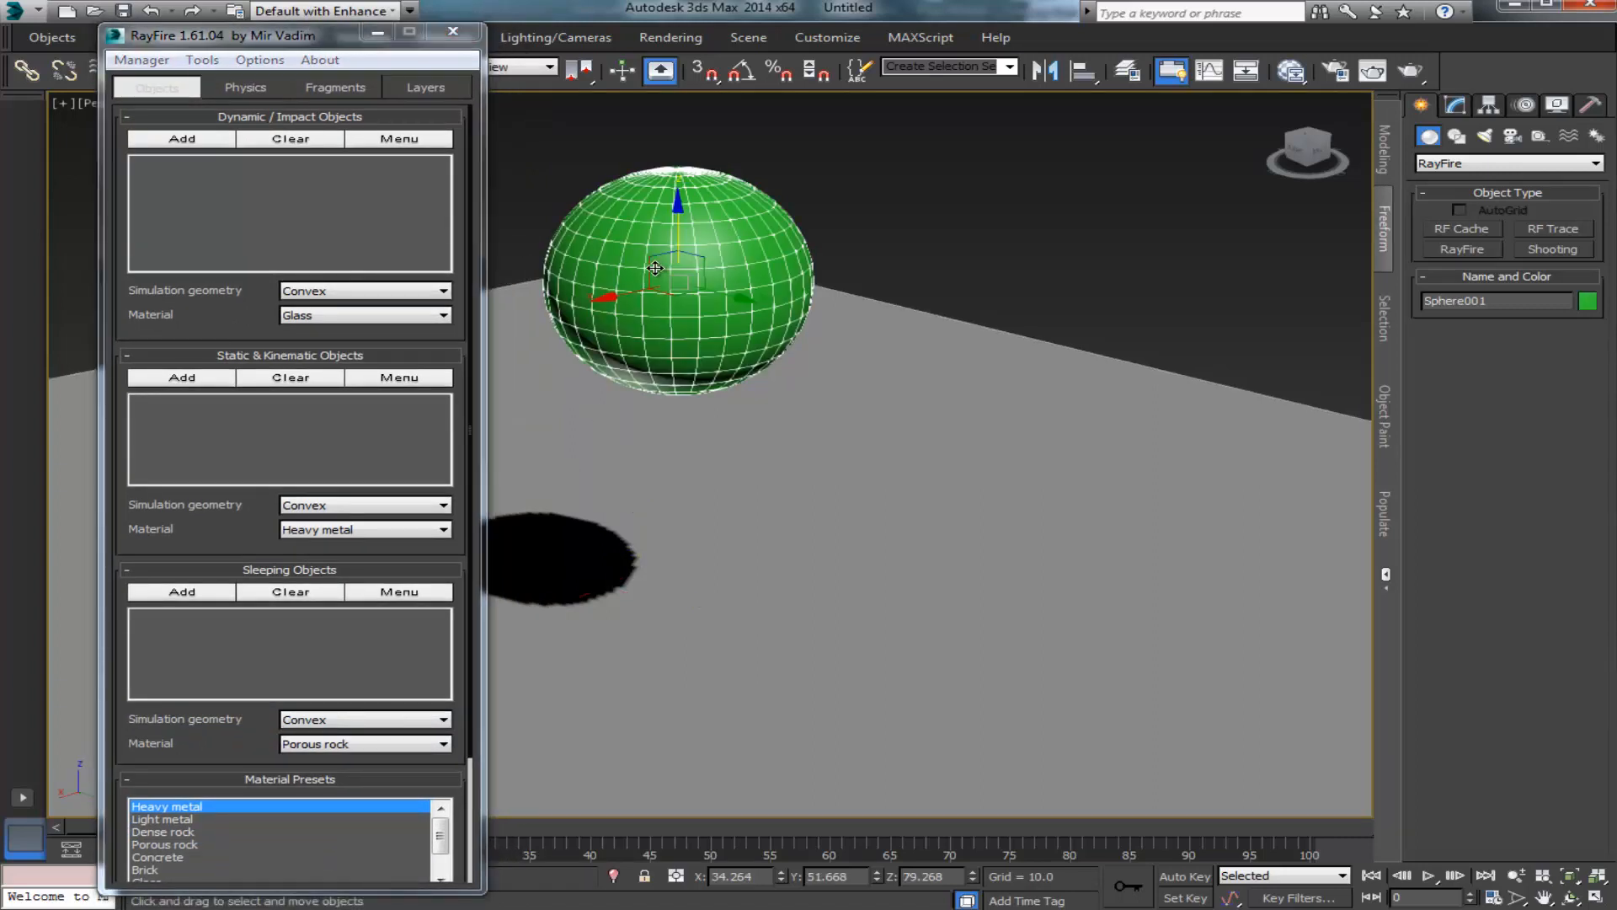
{"action": "left_click", "coordinate": [188, 141]}
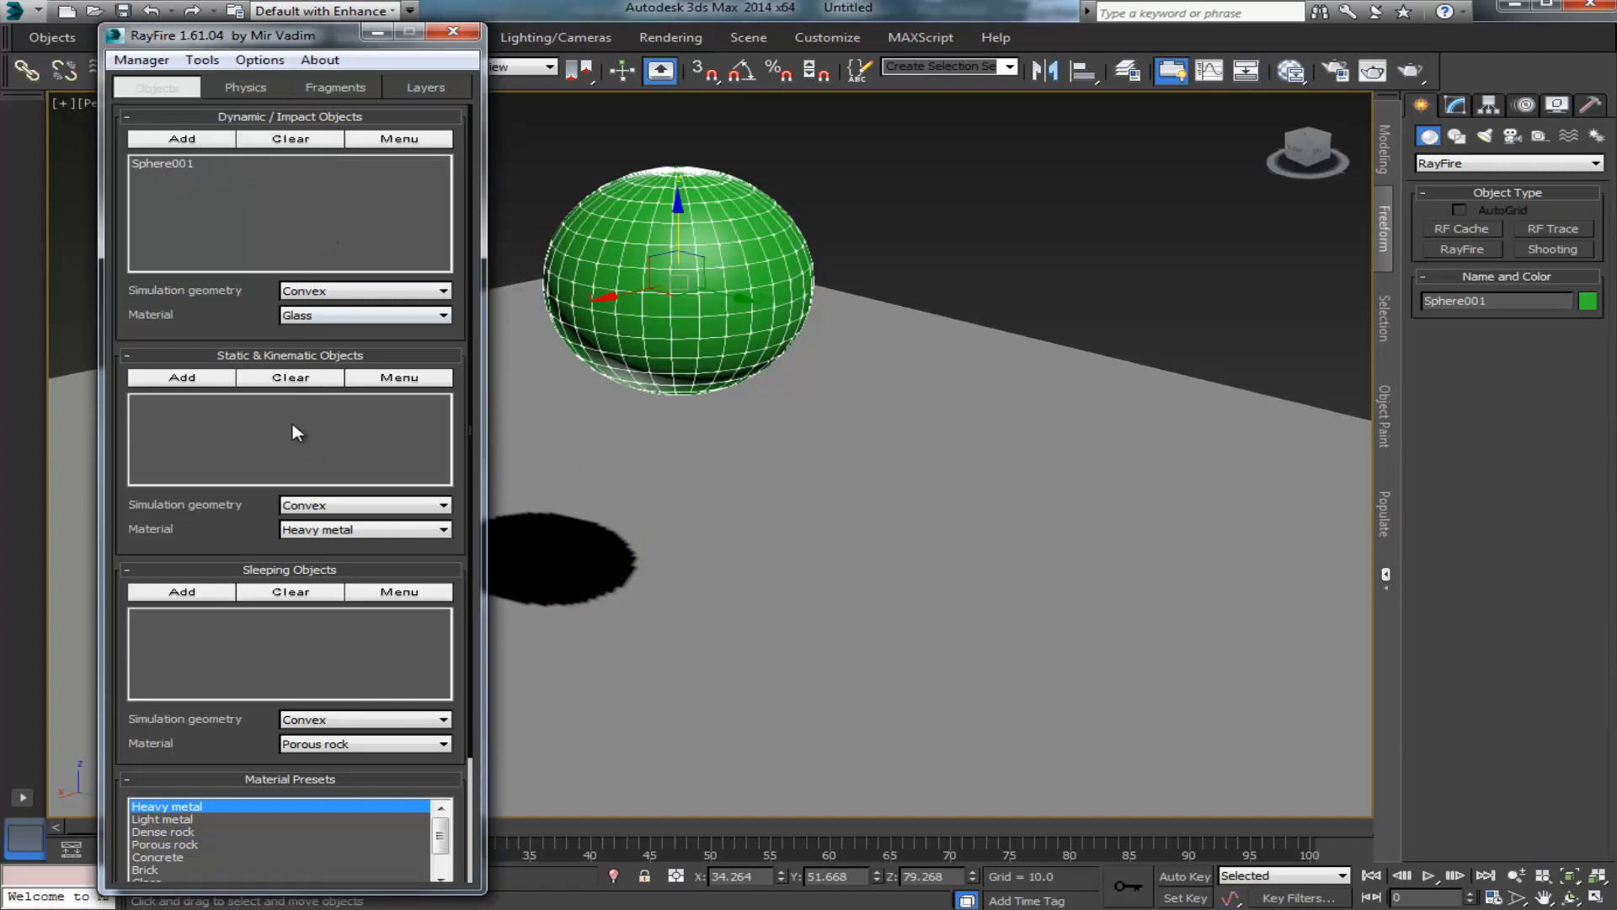
{"action": "left_click", "coordinate": [680, 594]}
{"action": "left_click", "coordinate": [182, 378]}
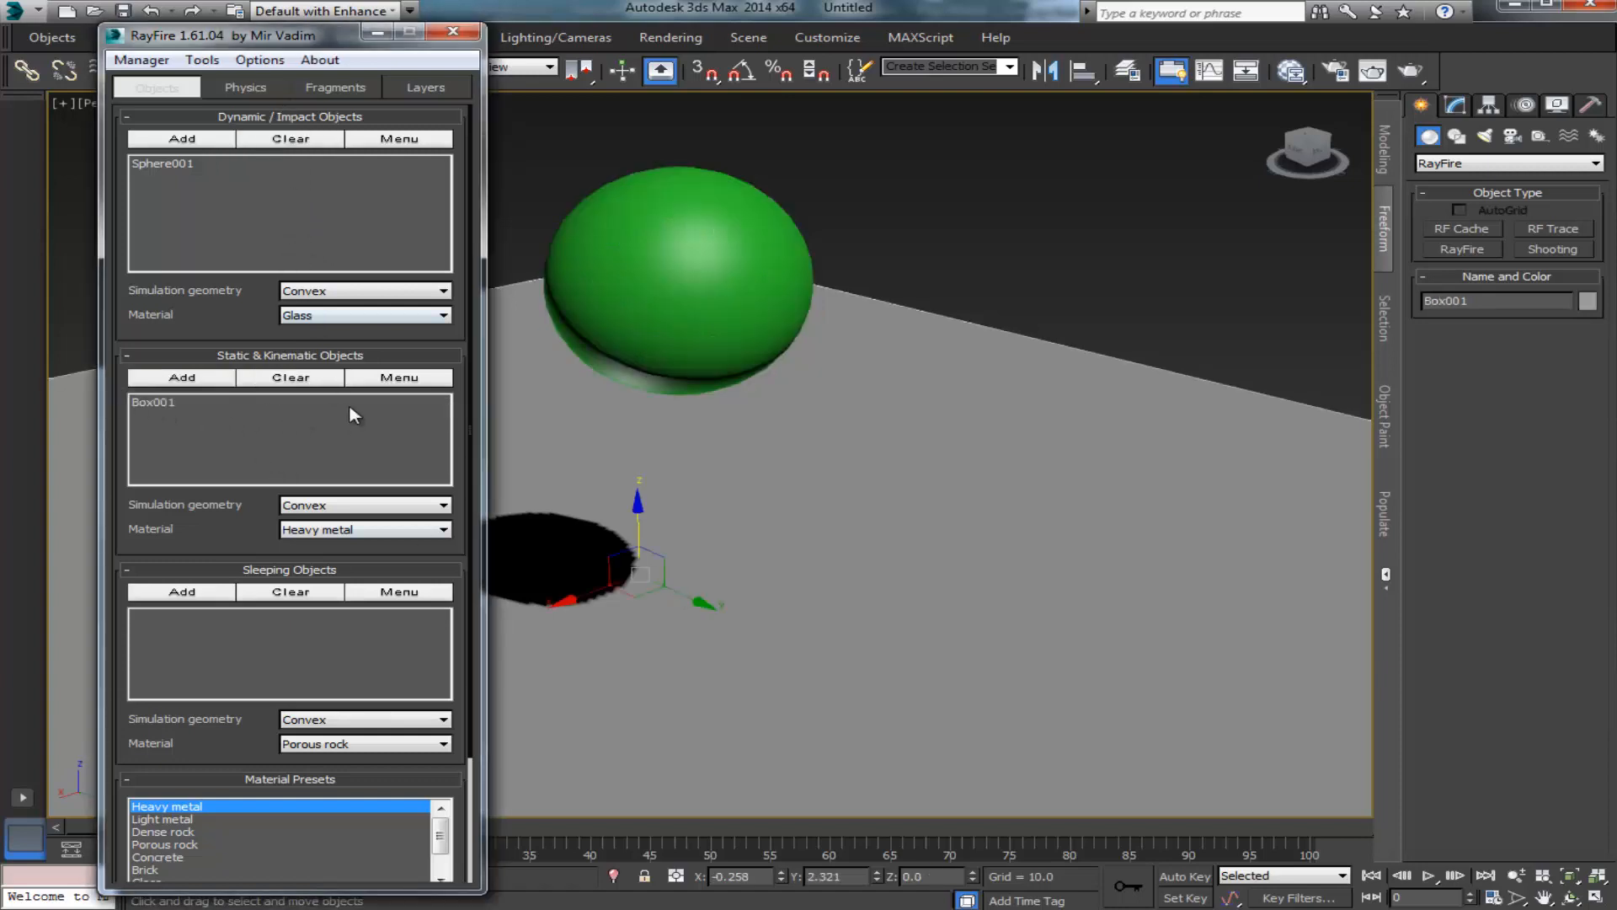
Step: Set the dynamic objects' material to Glass and the static and kinematic objects' material to Heavy metal
{"action": "left_click", "coordinate": [434, 315]}
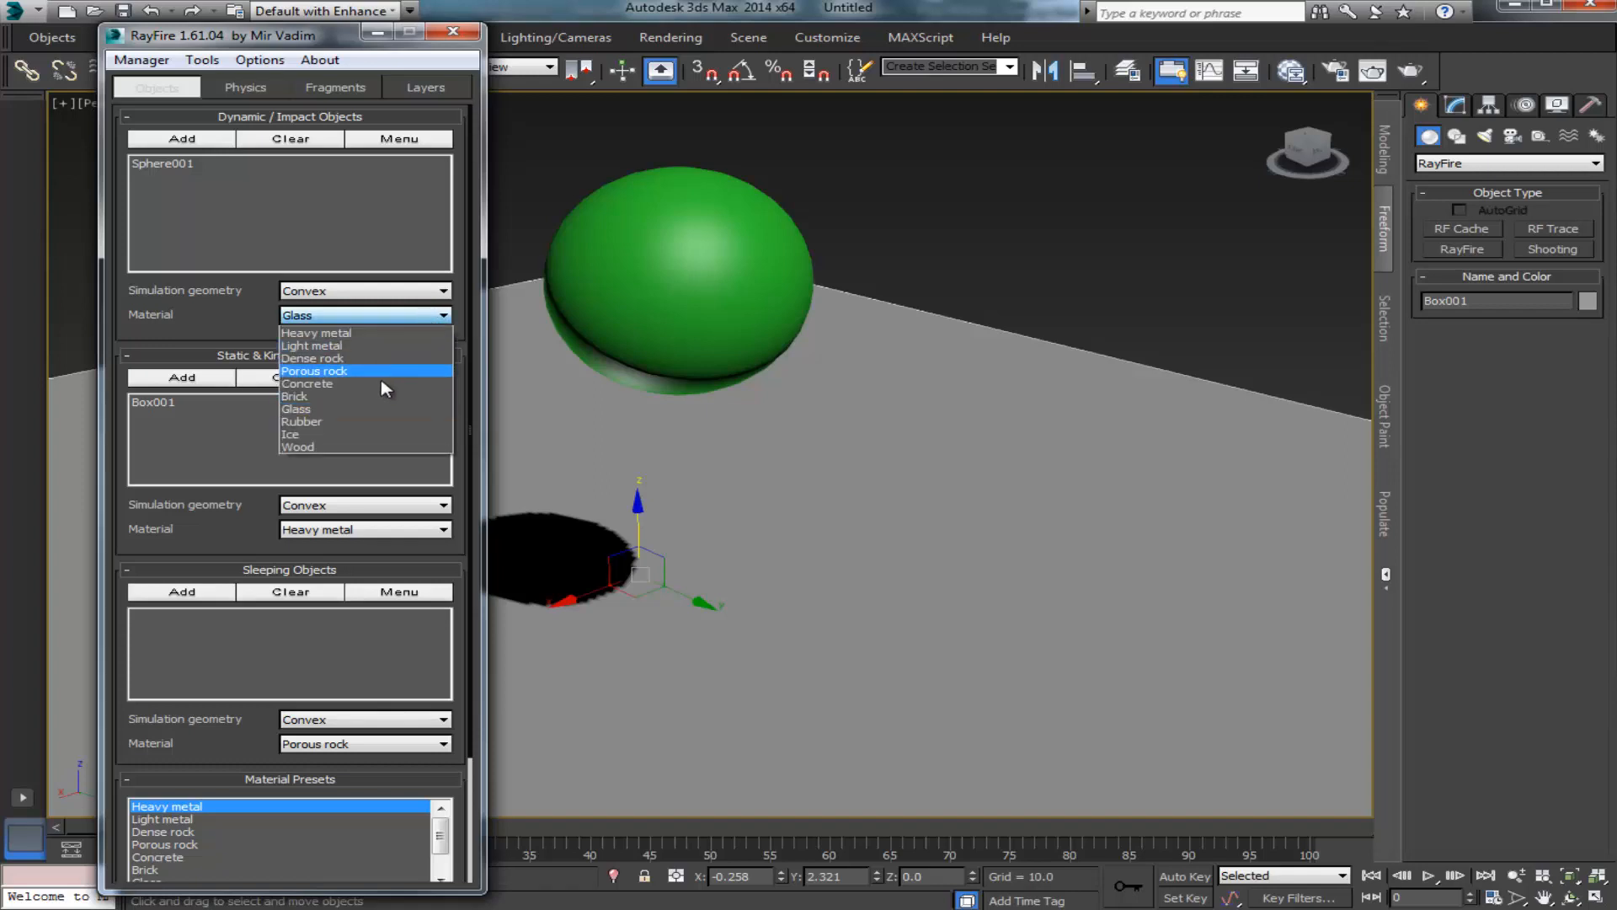
{"action": "left_click", "coordinate": [379, 411]}
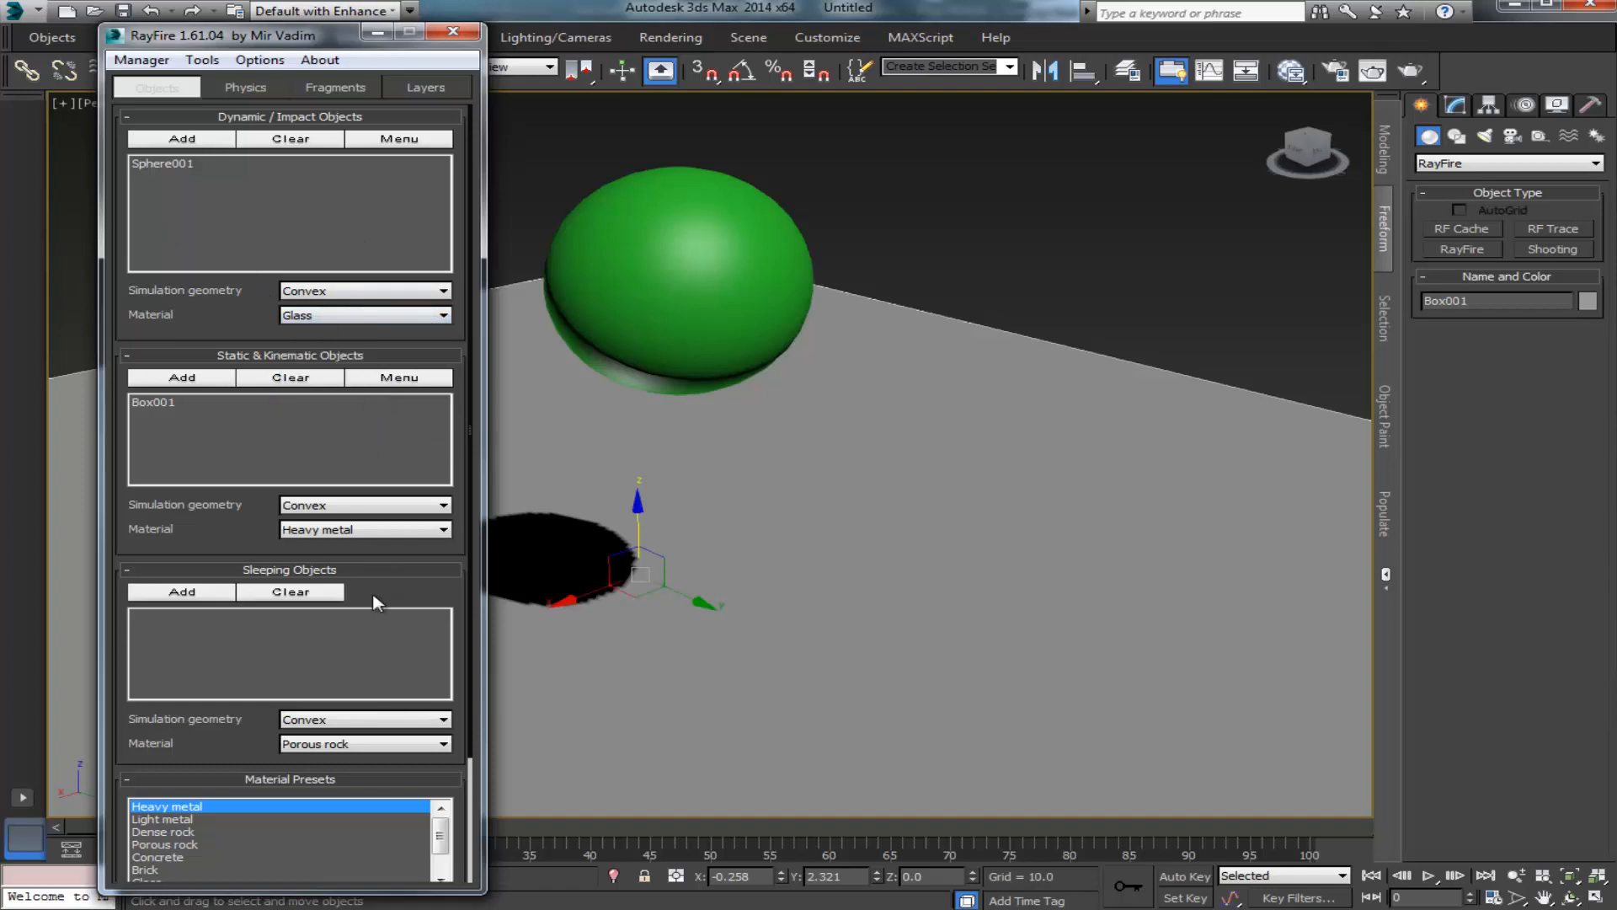
{"action": "left_click", "coordinate": [406, 539]}
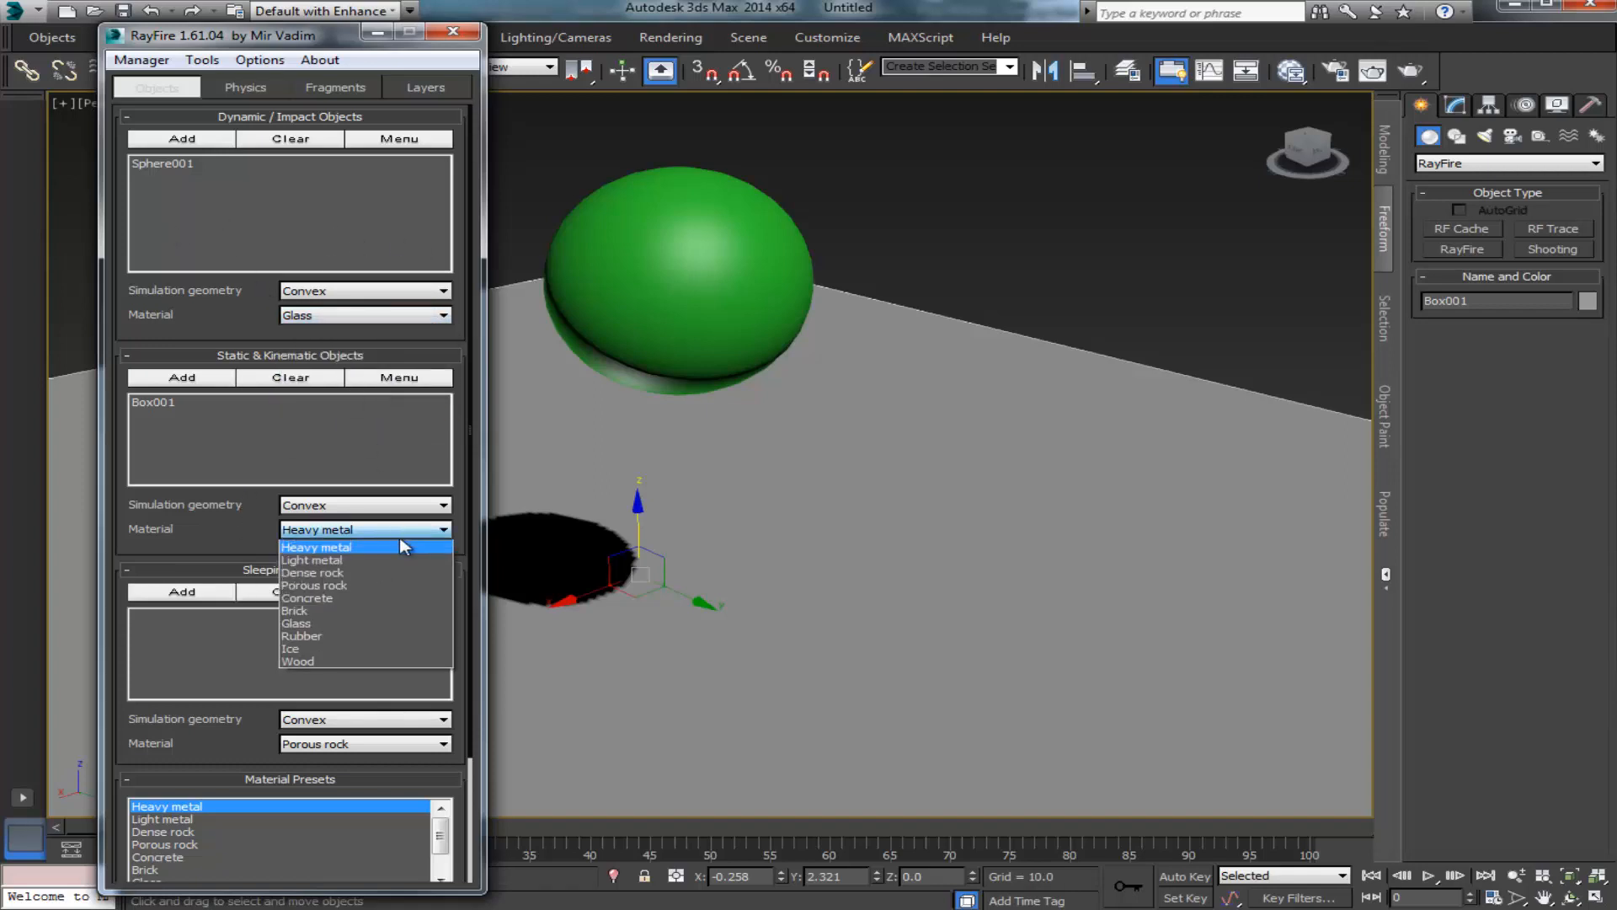
{"action": "left_click", "coordinate": [312, 558]}
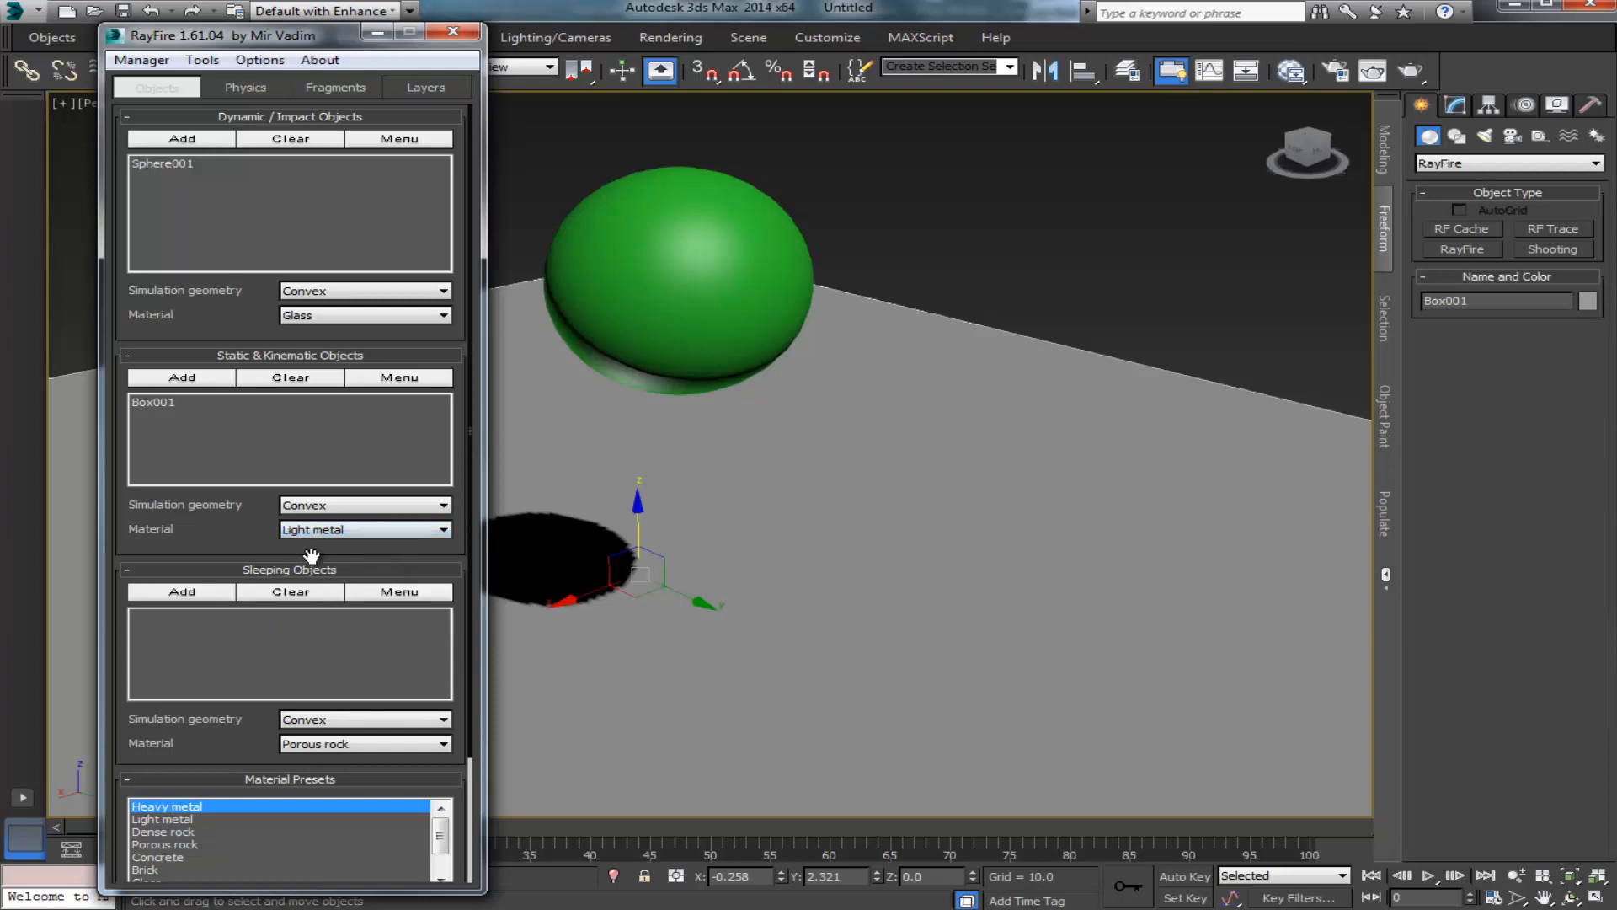
{"action": "left_click", "coordinate": [394, 534]}
{"action": "left_click", "coordinate": [379, 548]}
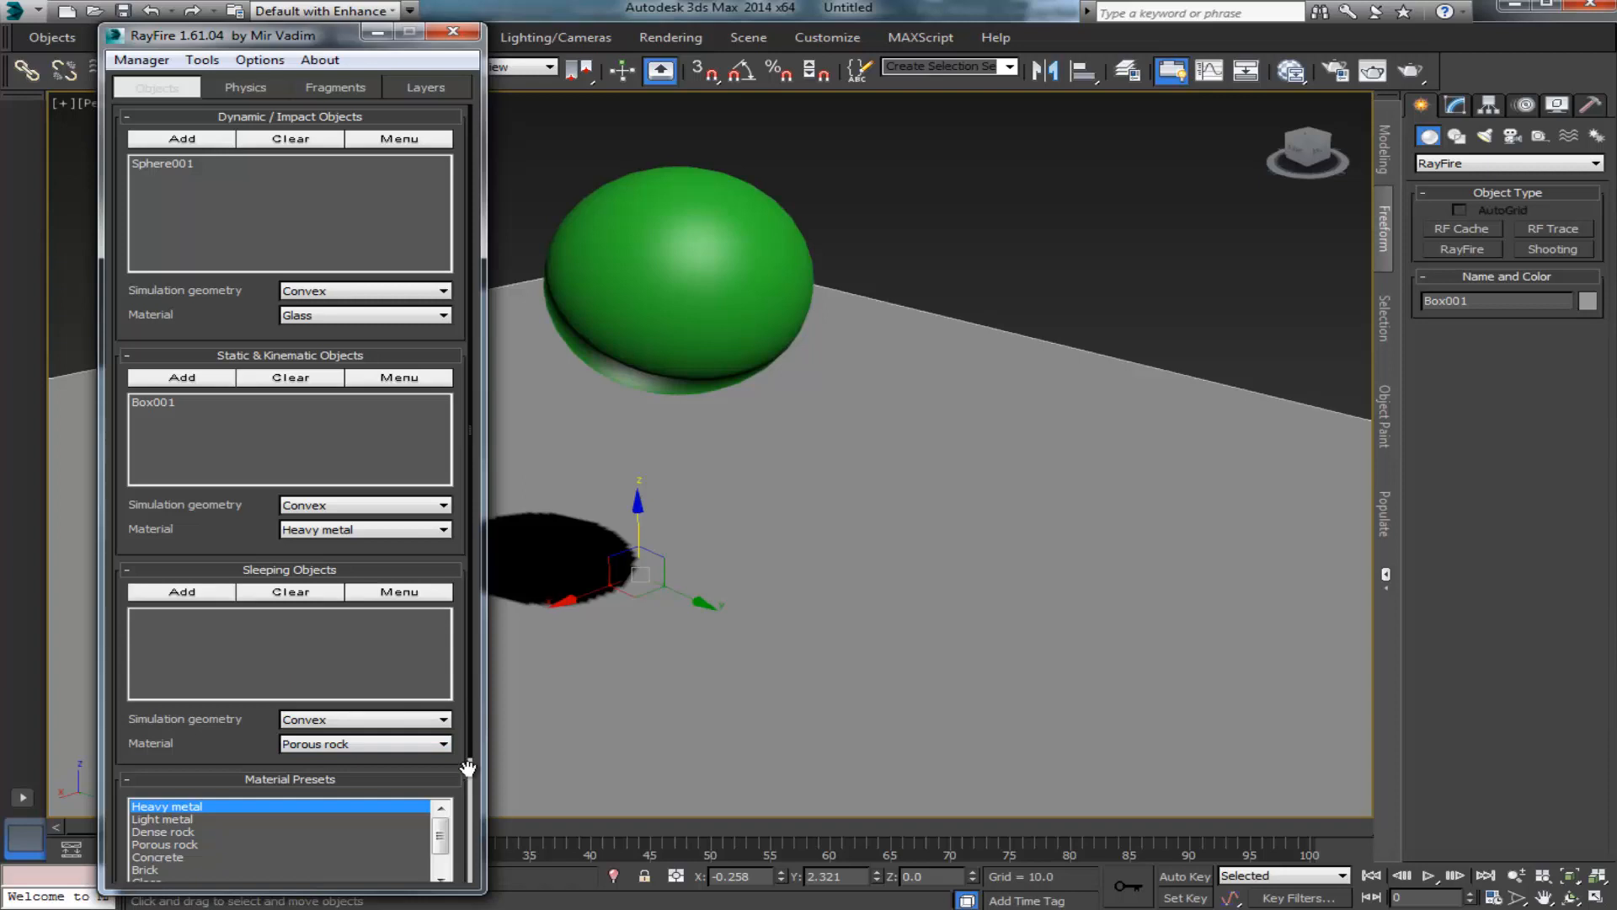
Step: Toggle Demolish geometry off and back on in the physics settings' interactive demolition options
{"action": "left_click_drag", "start_coordinate": [469, 823], "coordinate": [454, 872]}
{"action": "left_click", "coordinate": [244, 87]}
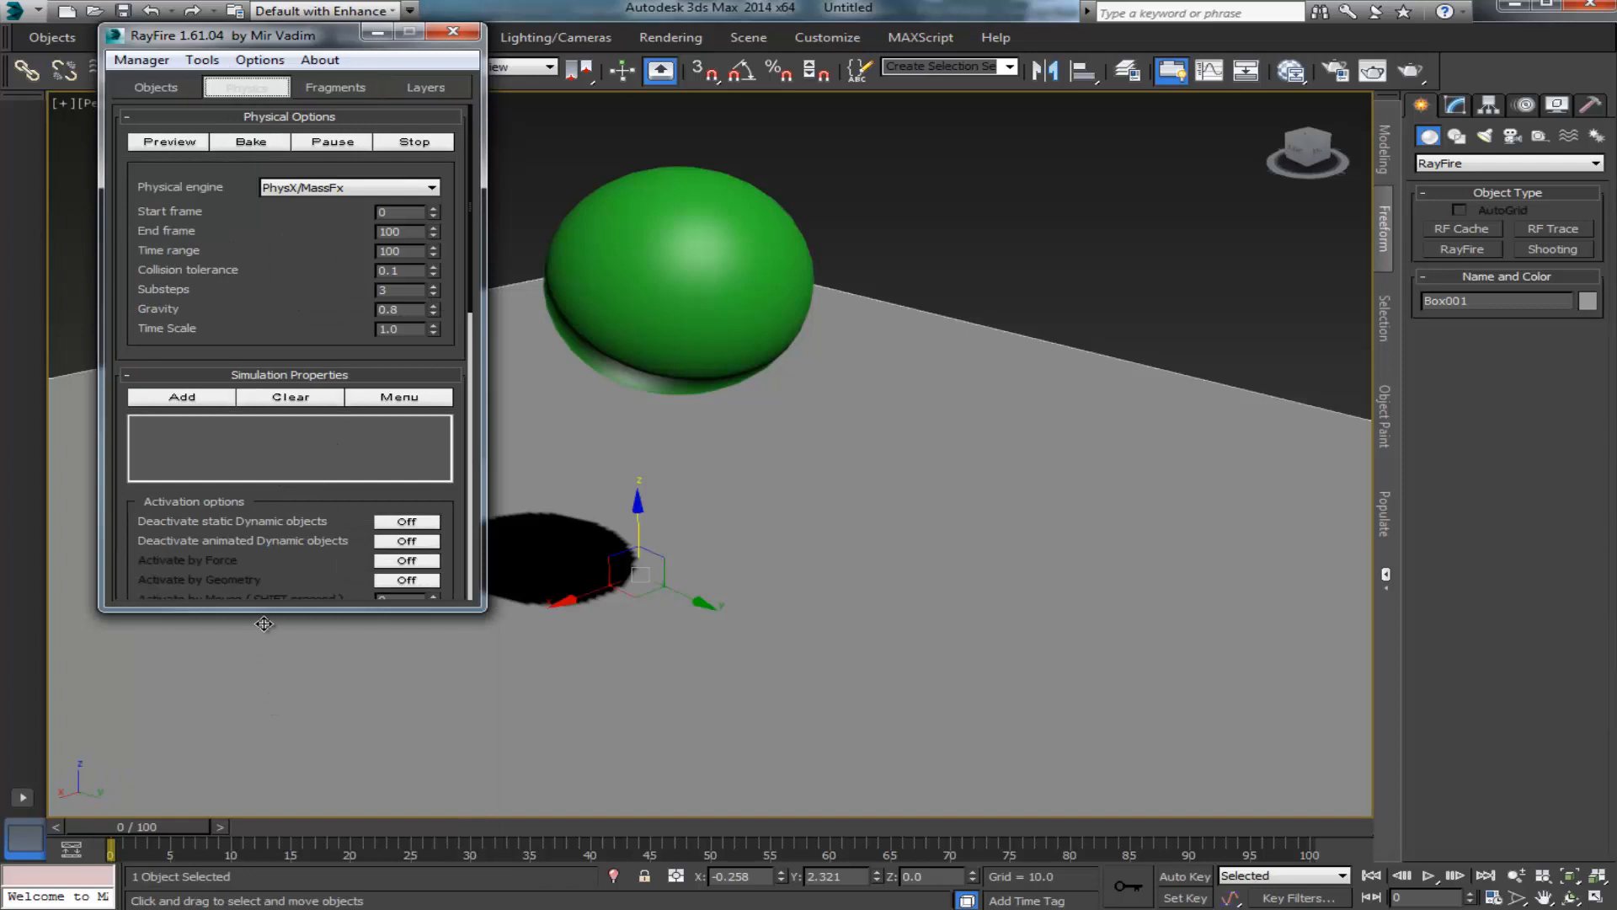
{"action": "left_click_drag", "start_coordinate": [275, 612], "coordinate": [286, 881]}
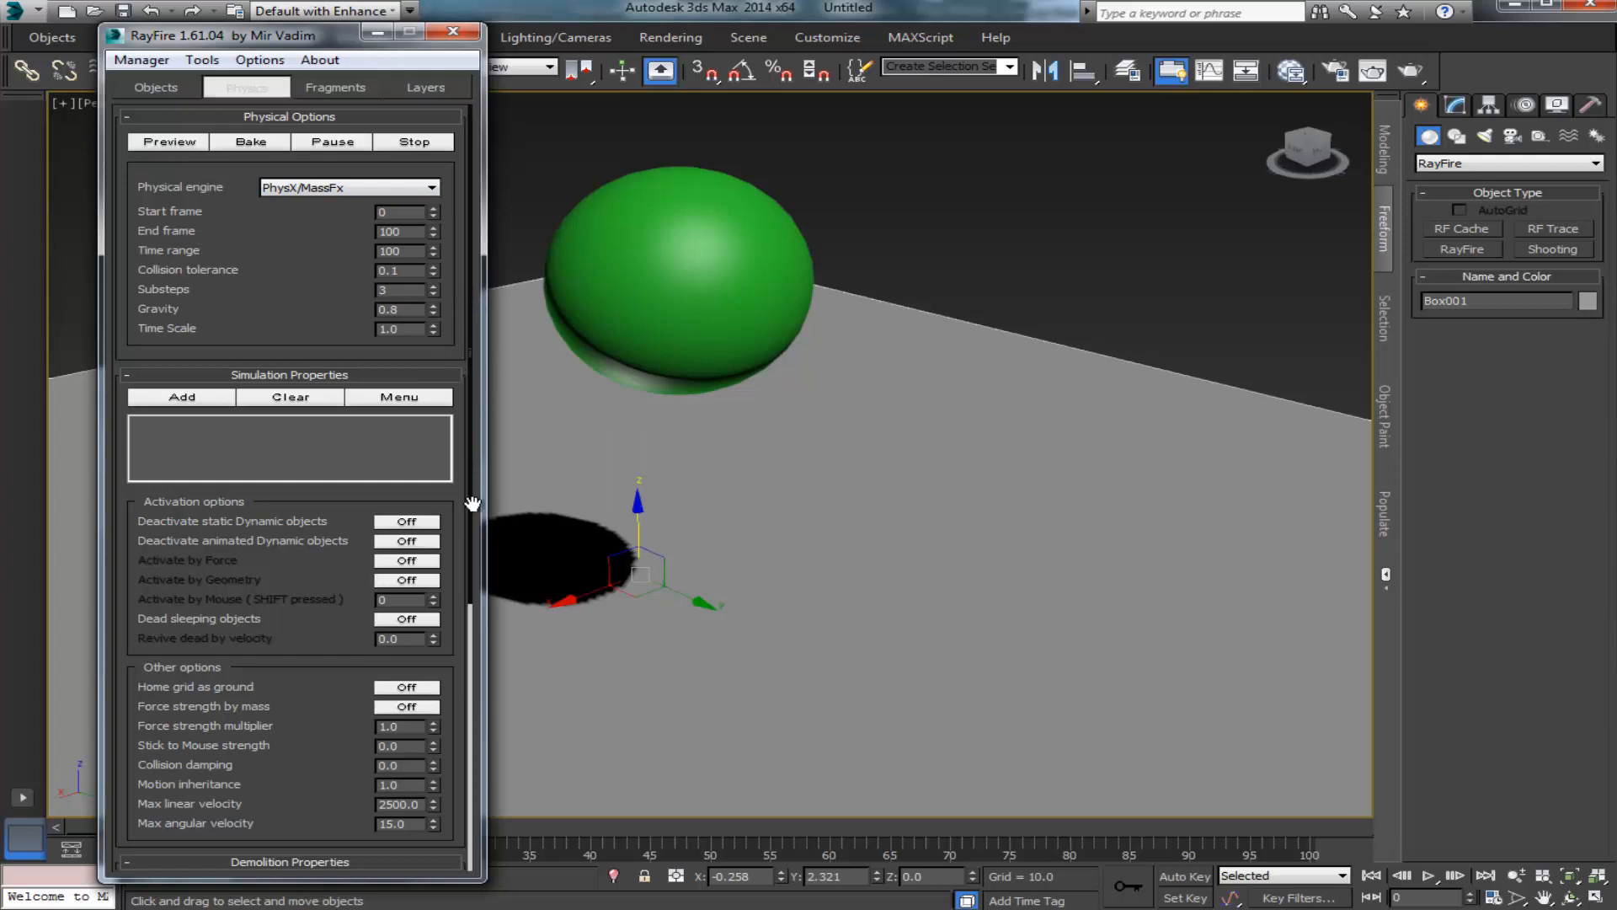
{"action": "left_click_drag", "start_coordinate": [465, 663], "coordinate": [475, 145]}
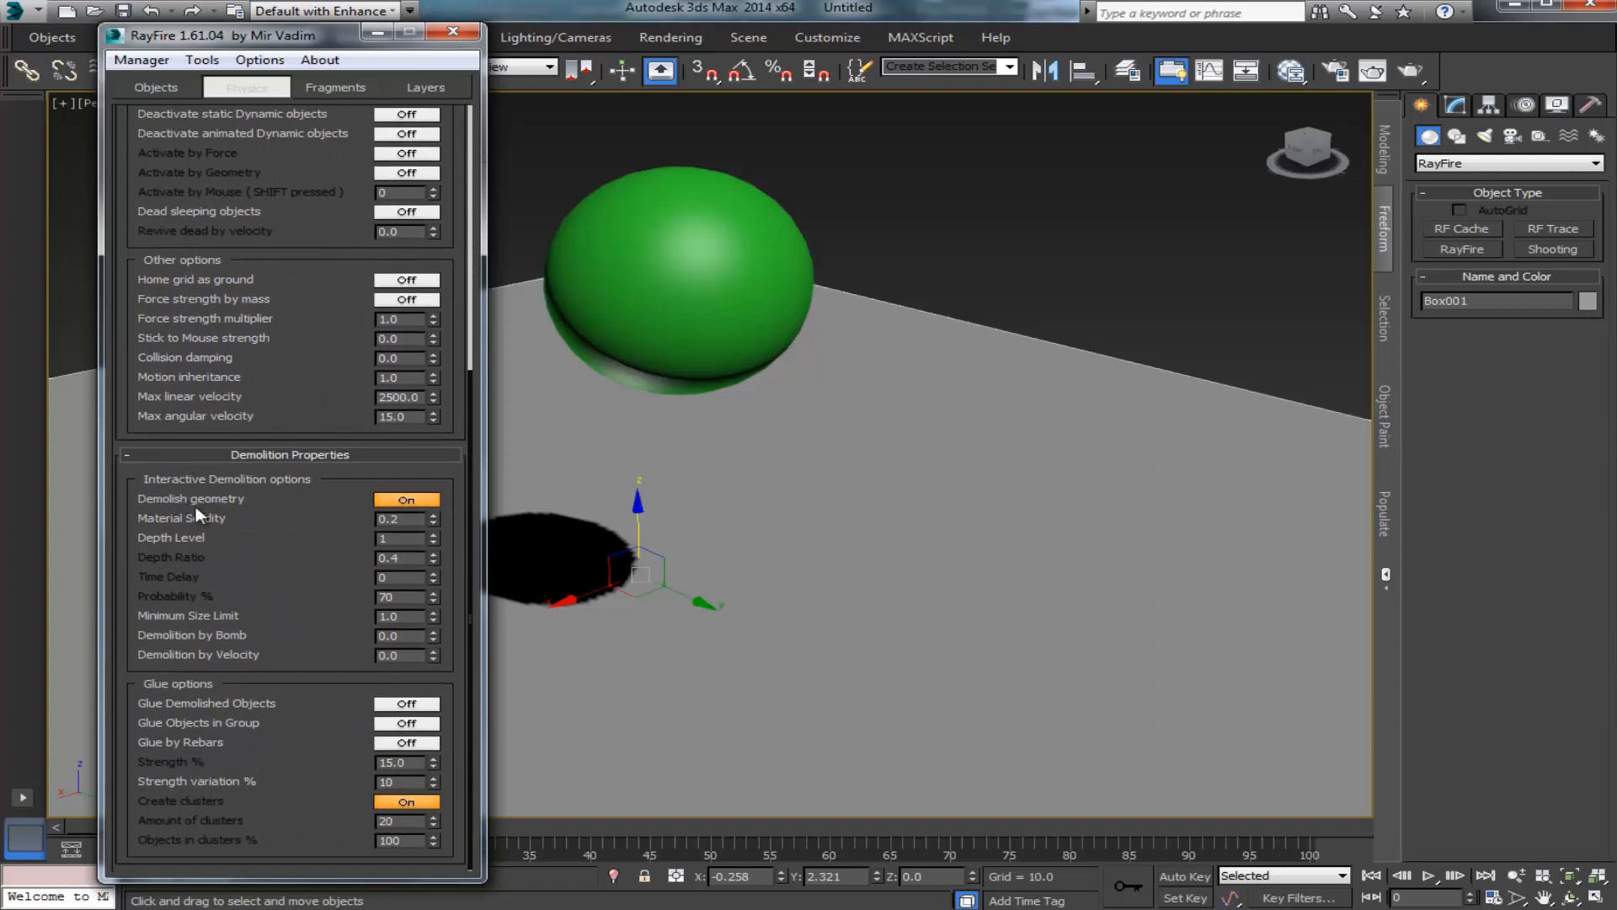
{"action": "left_click", "coordinate": [409, 501]}
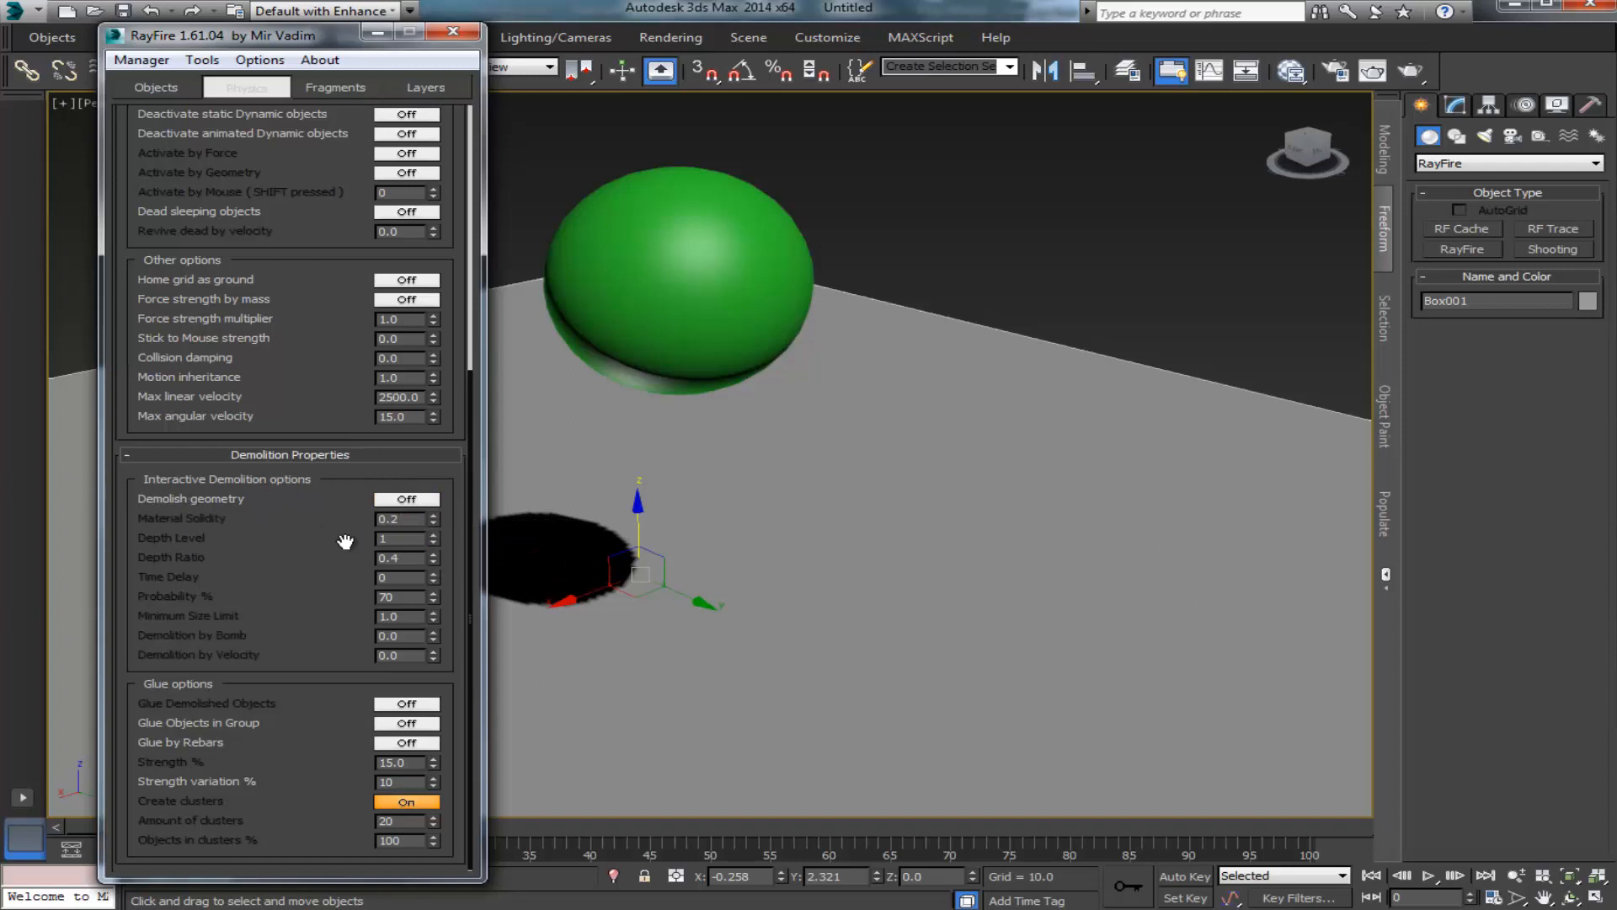
{"action": "left_click", "coordinate": [425, 500]}
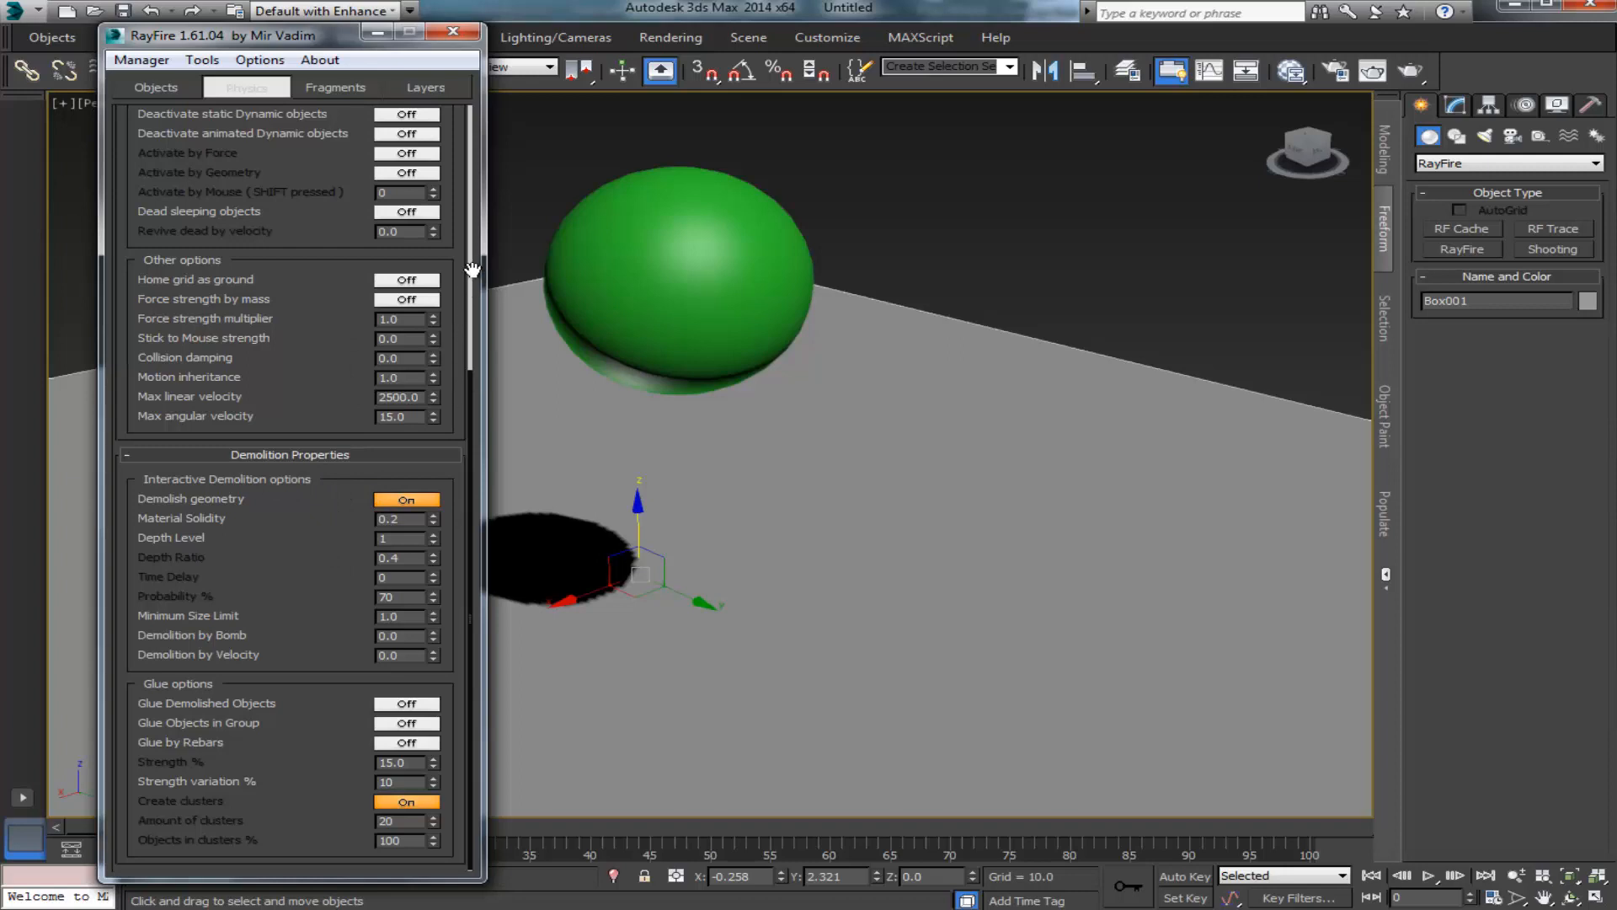
{"action": "left_click_drag", "start_coordinate": [472, 270], "coordinate": [458, 784]}
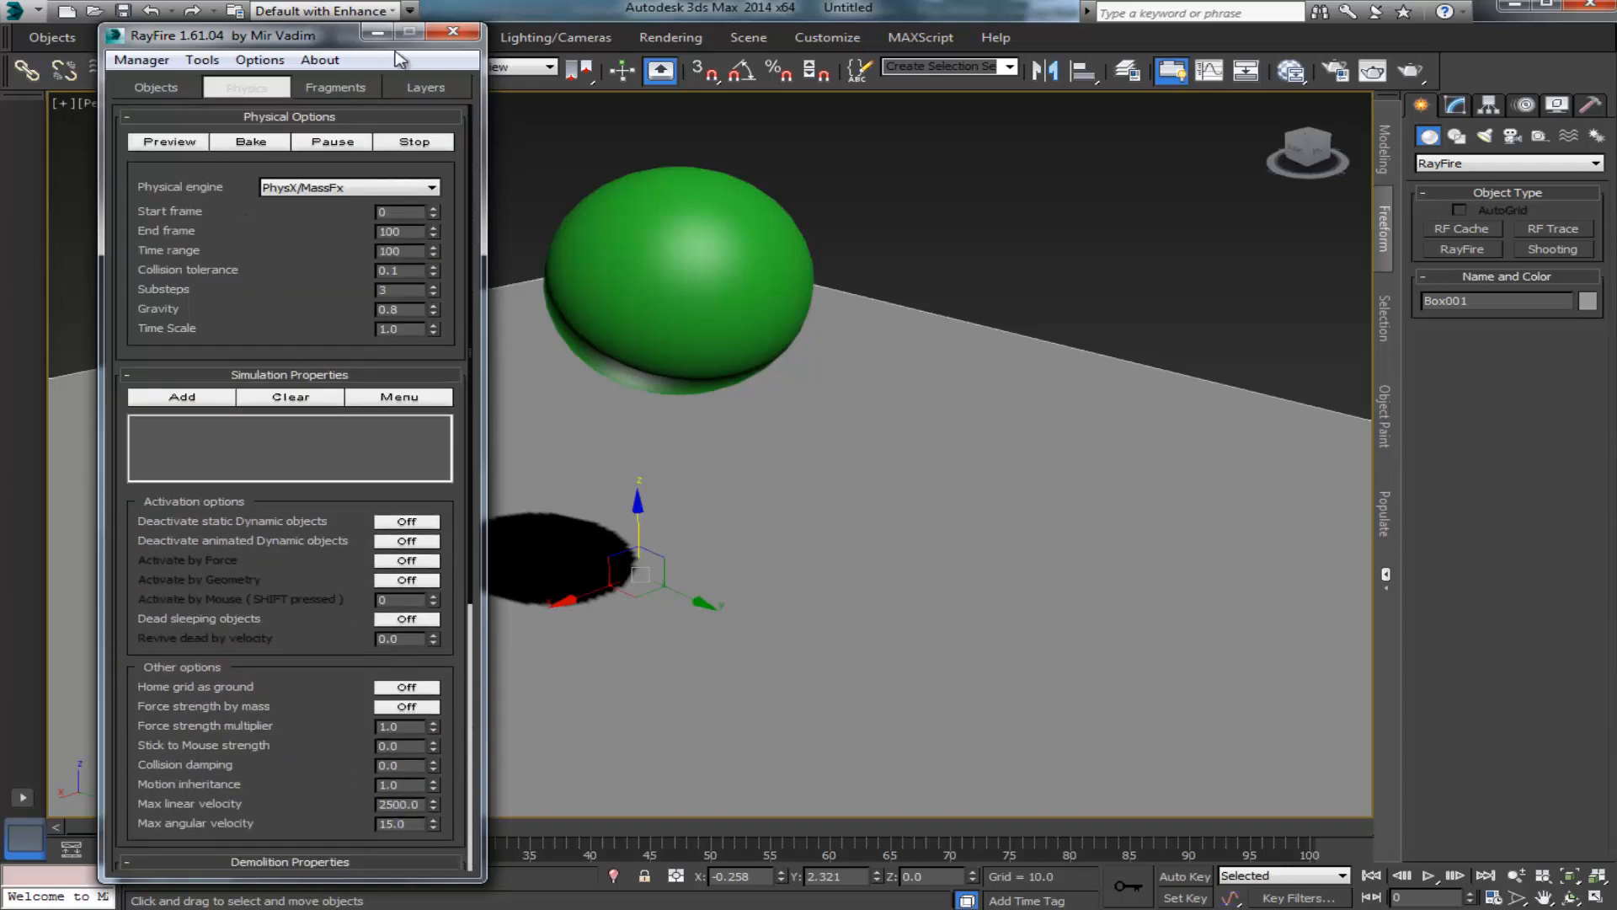
{"action": "left_click", "coordinate": [335, 88]}
{"action": "left_click", "coordinate": [297, 114]}
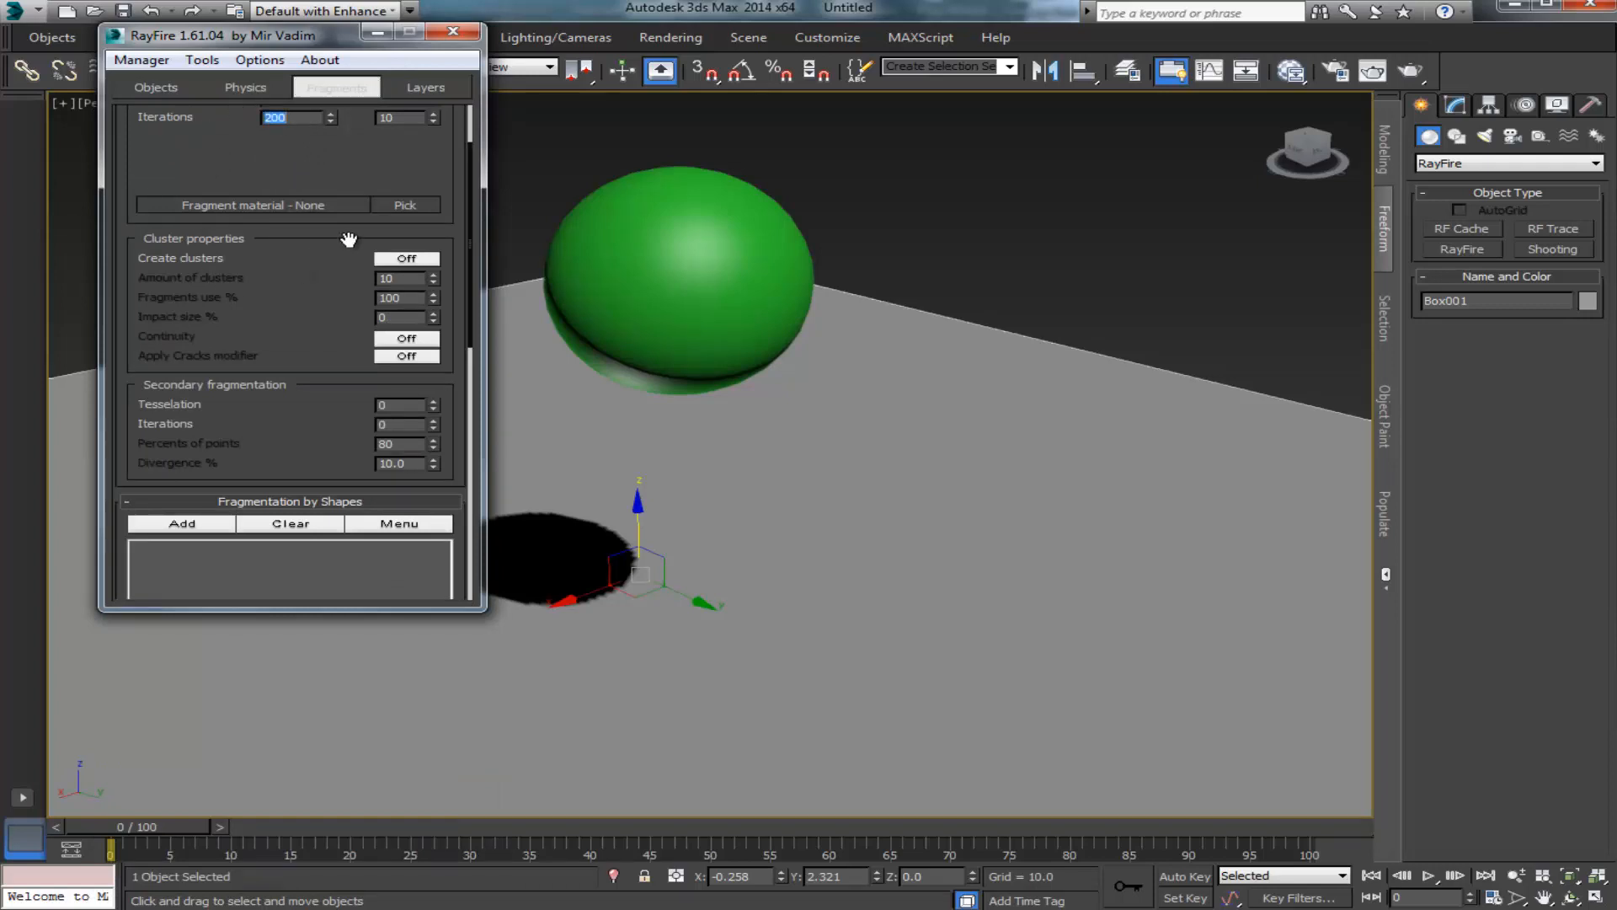
{"action": "left_click", "coordinate": [154, 87]}
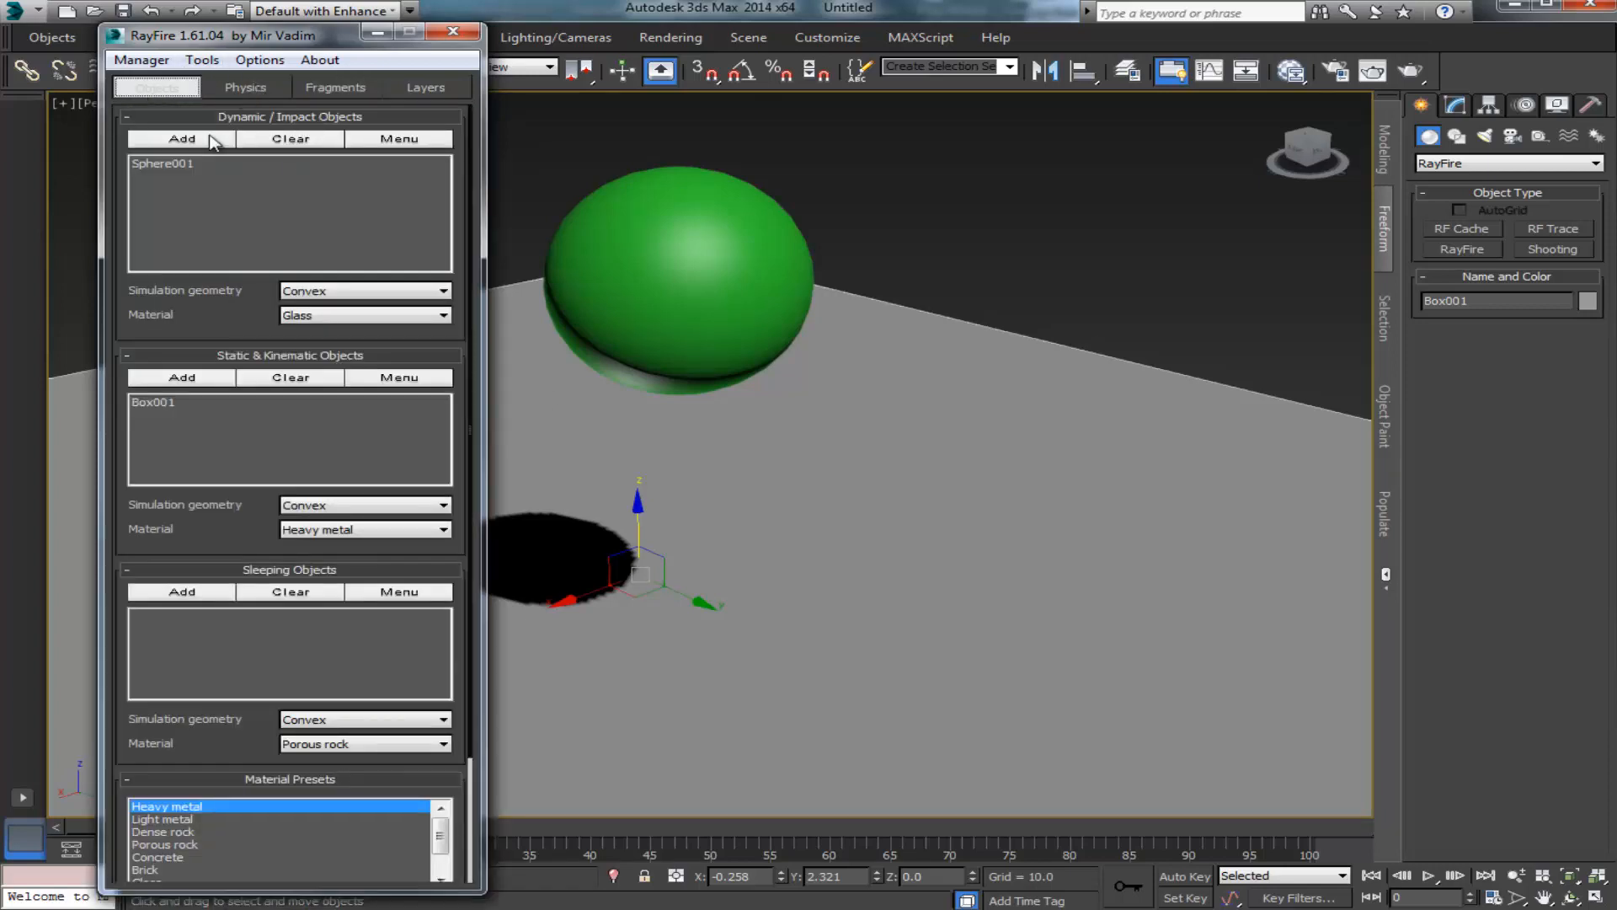
Step: Bake the RayFire physics simulation of the sphere falling onto the floor
{"action": "left_click", "coordinate": [246, 88]}
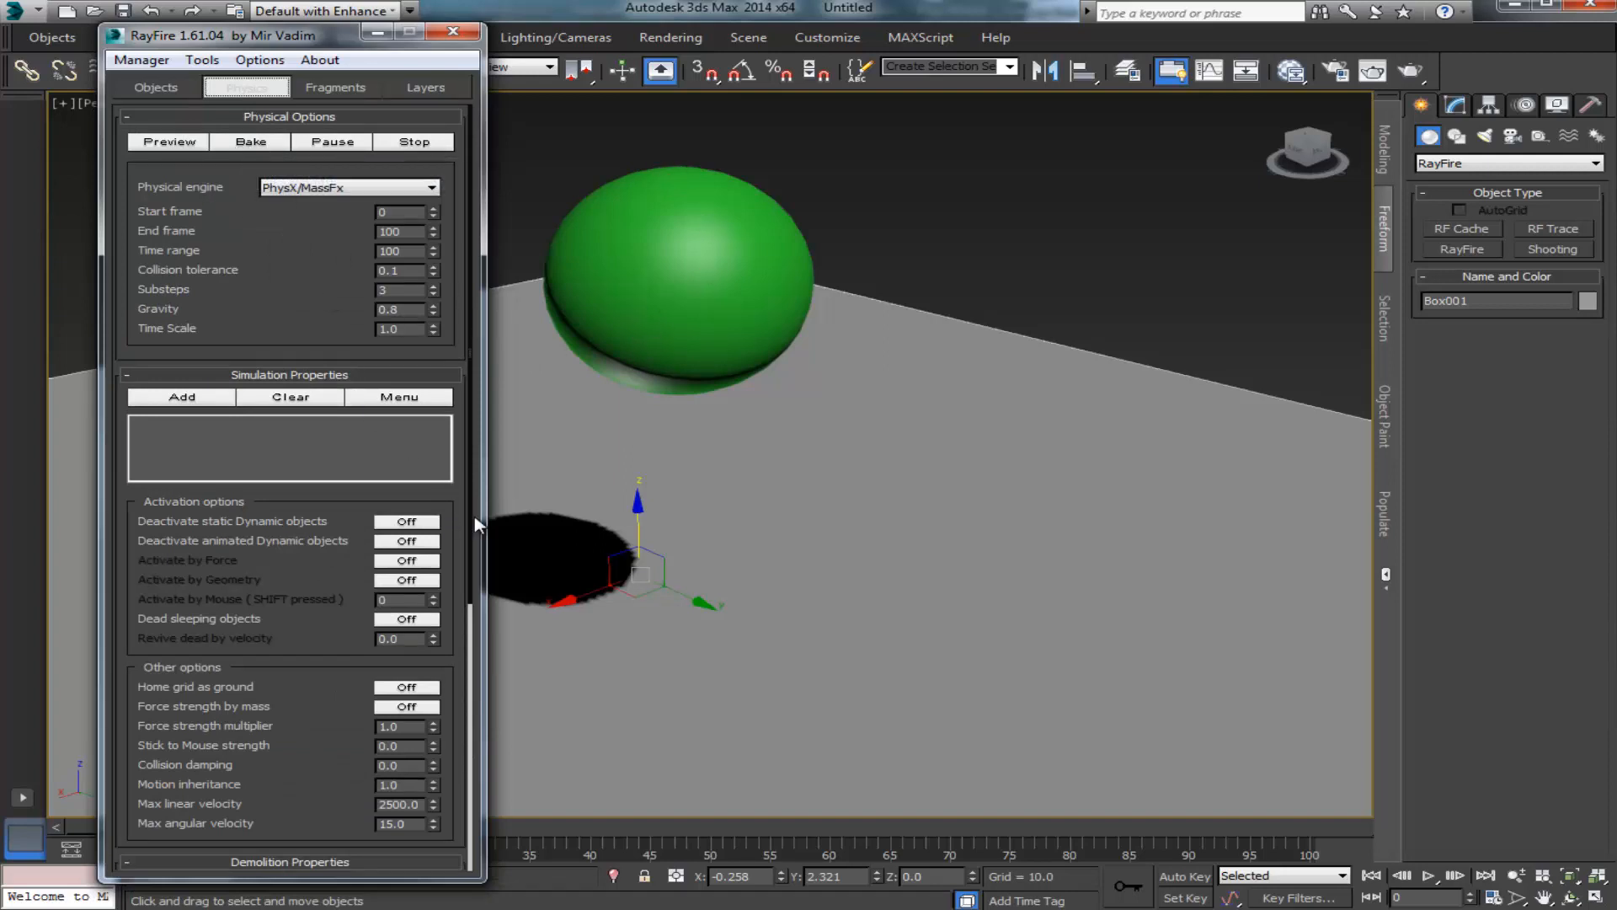
{"action": "left_click_drag", "start_coordinate": [469, 526], "coordinate": [473, 555]}
{"action": "left_click", "coordinate": [263, 145]}
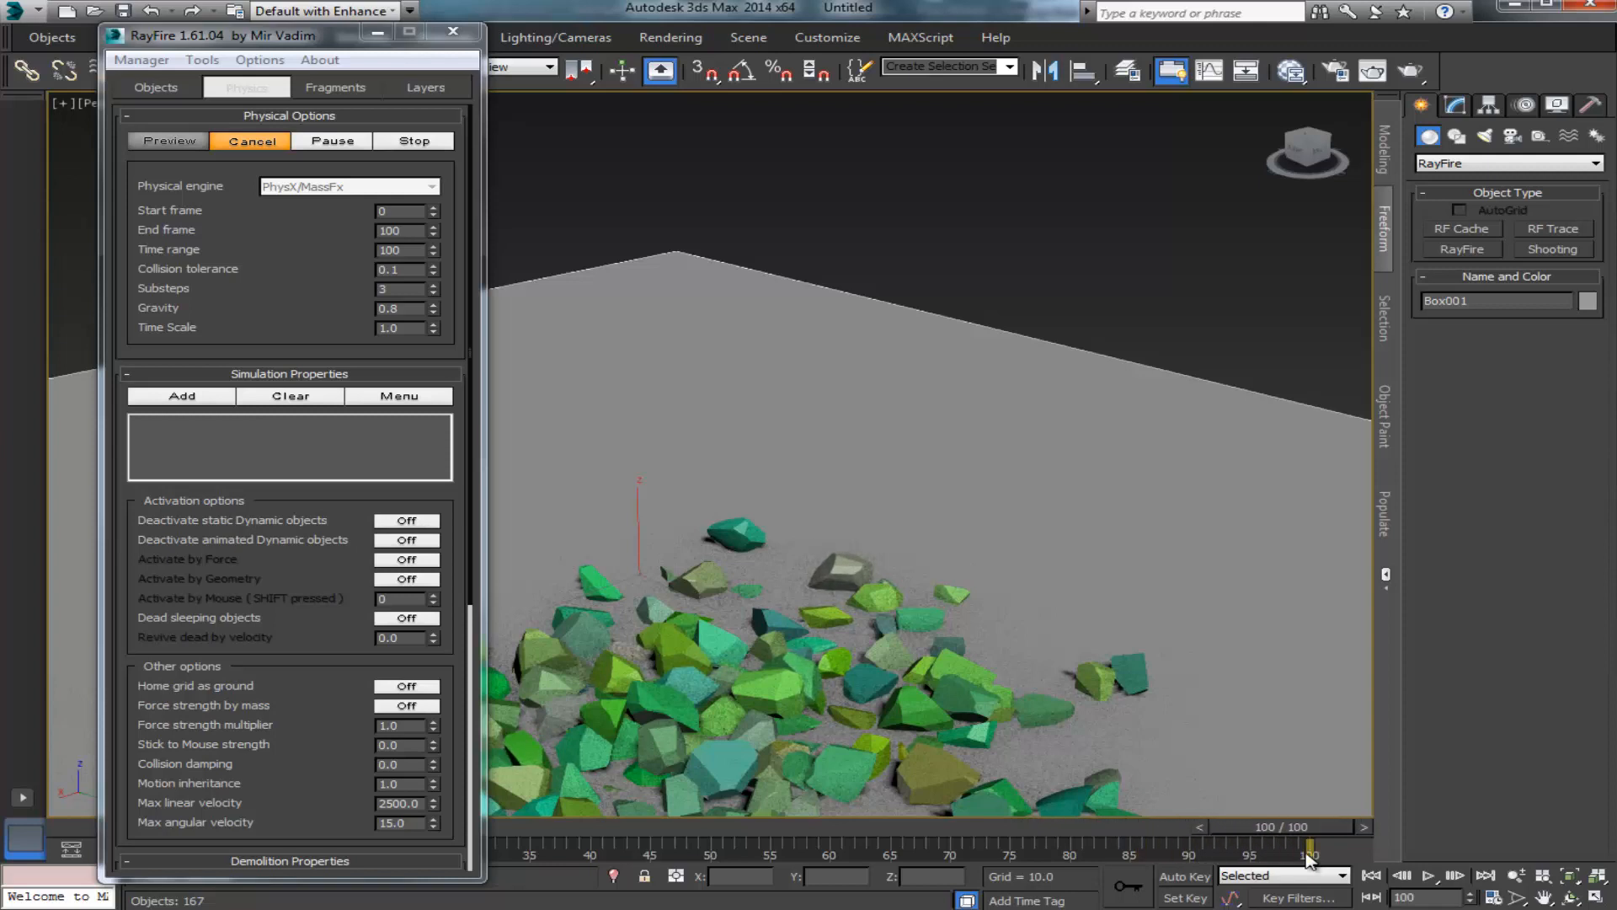
Step: Minimize the RayFire floater, view the fragments from a low angle, and scrub the animation back to frame 0
{"action": "left_click", "coordinate": [377, 34]}
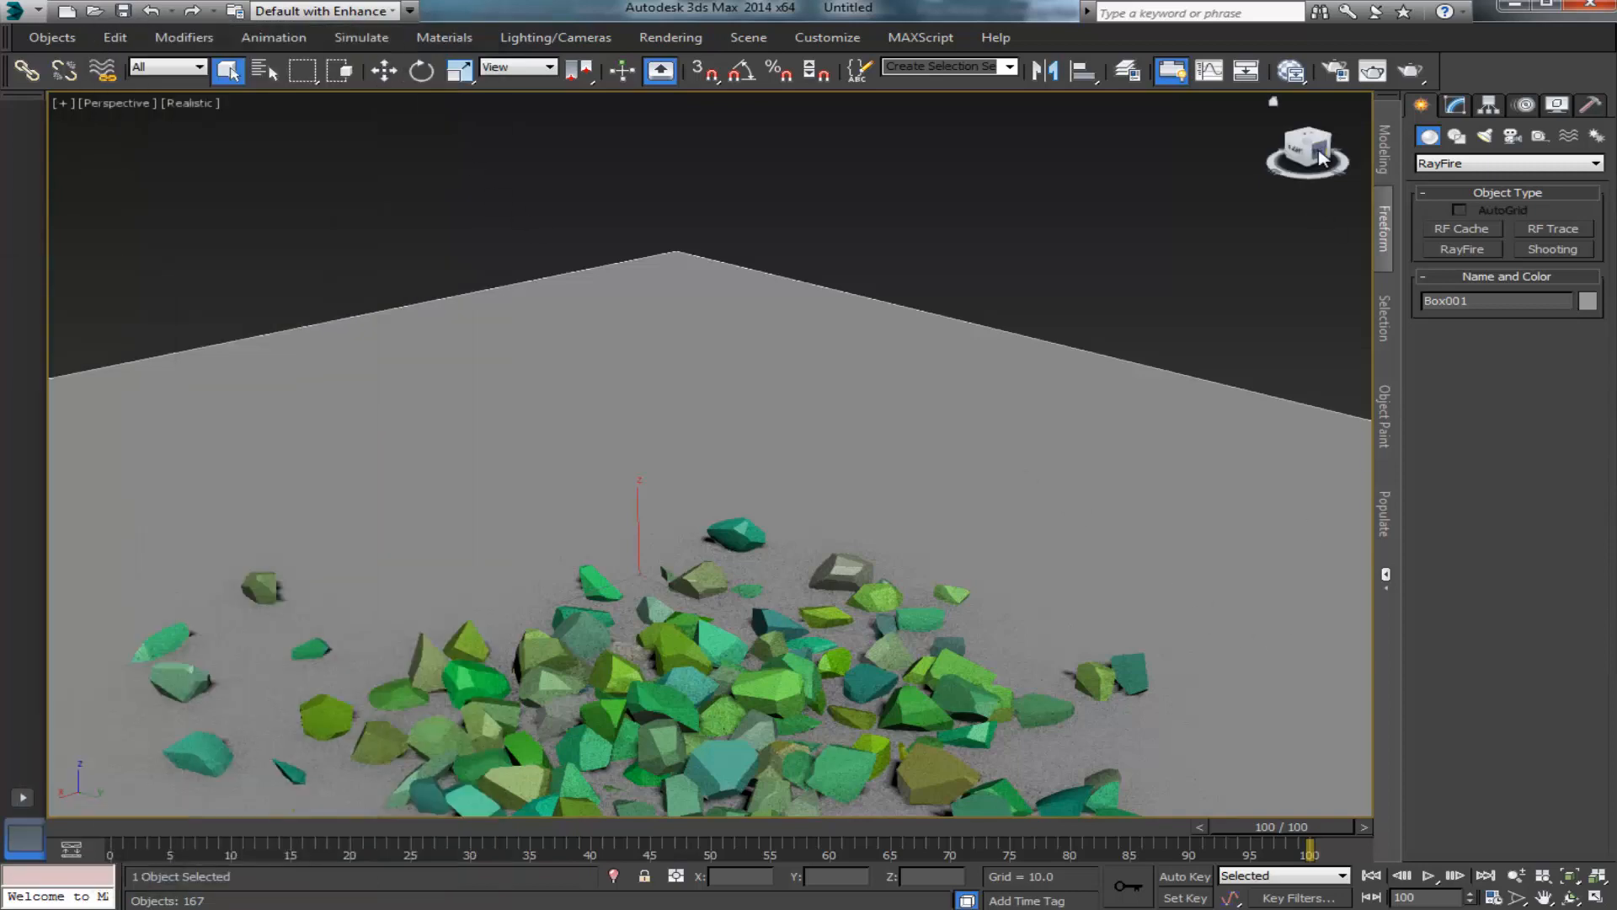
{"action": "left_click_drag", "start_coordinate": [1317, 150], "coordinate": [1235, 122]}
{"action": "scroll", "coordinate": [767, 379], "scroll_direction": "down", "scroll_amount": 8}
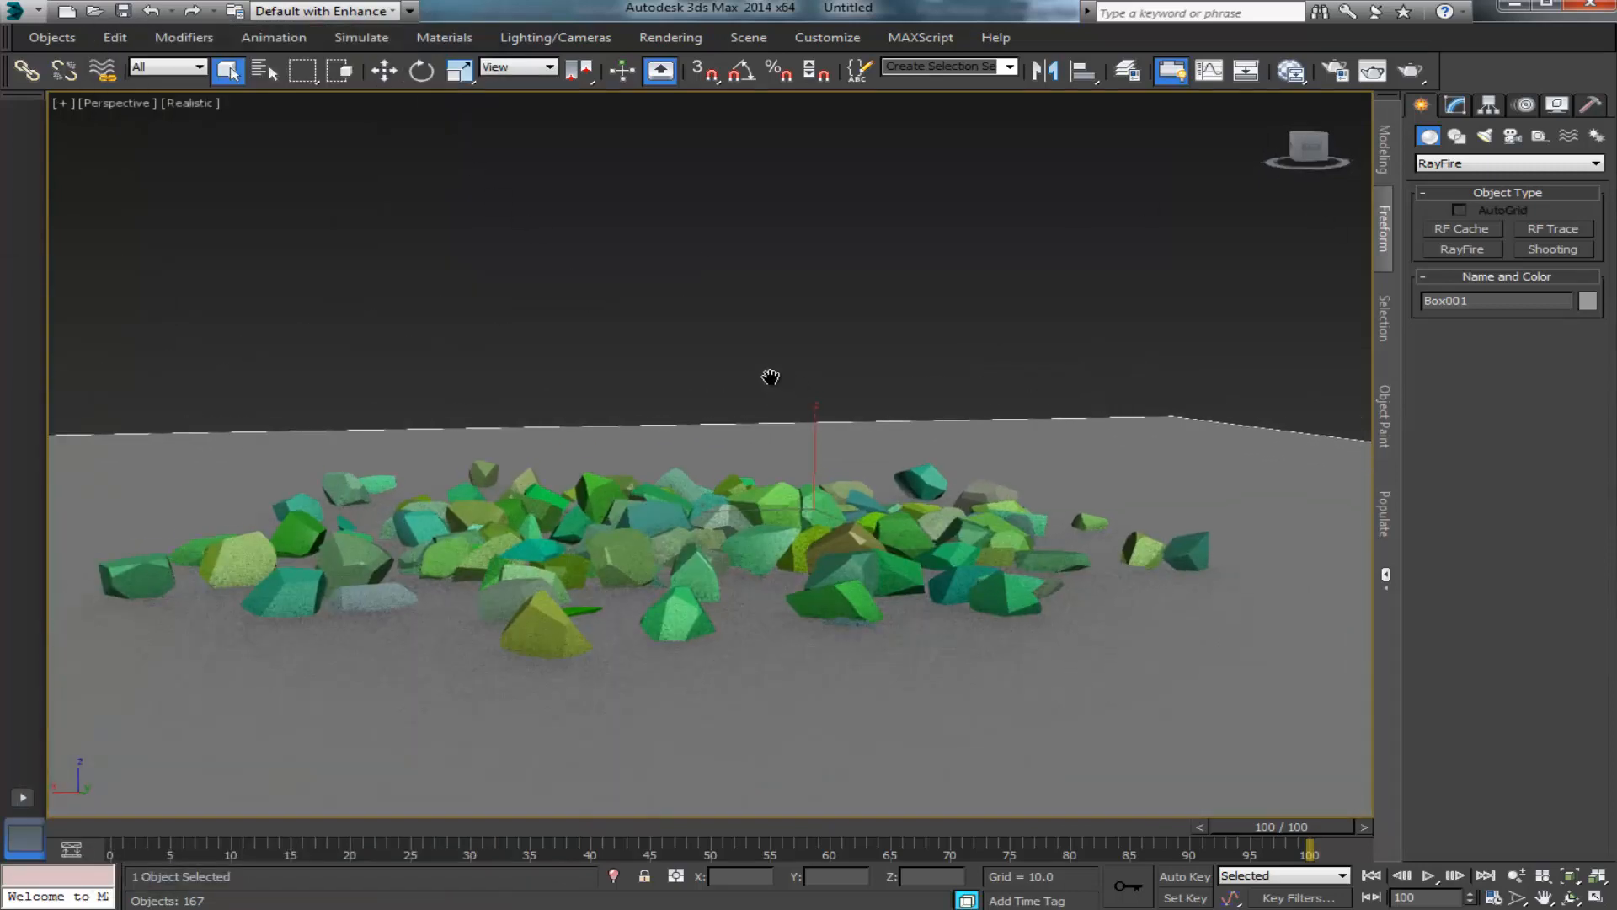
{"action": "middle_click_drag", "start_coordinate": [765, 388], "coordinate": [689, 474]}
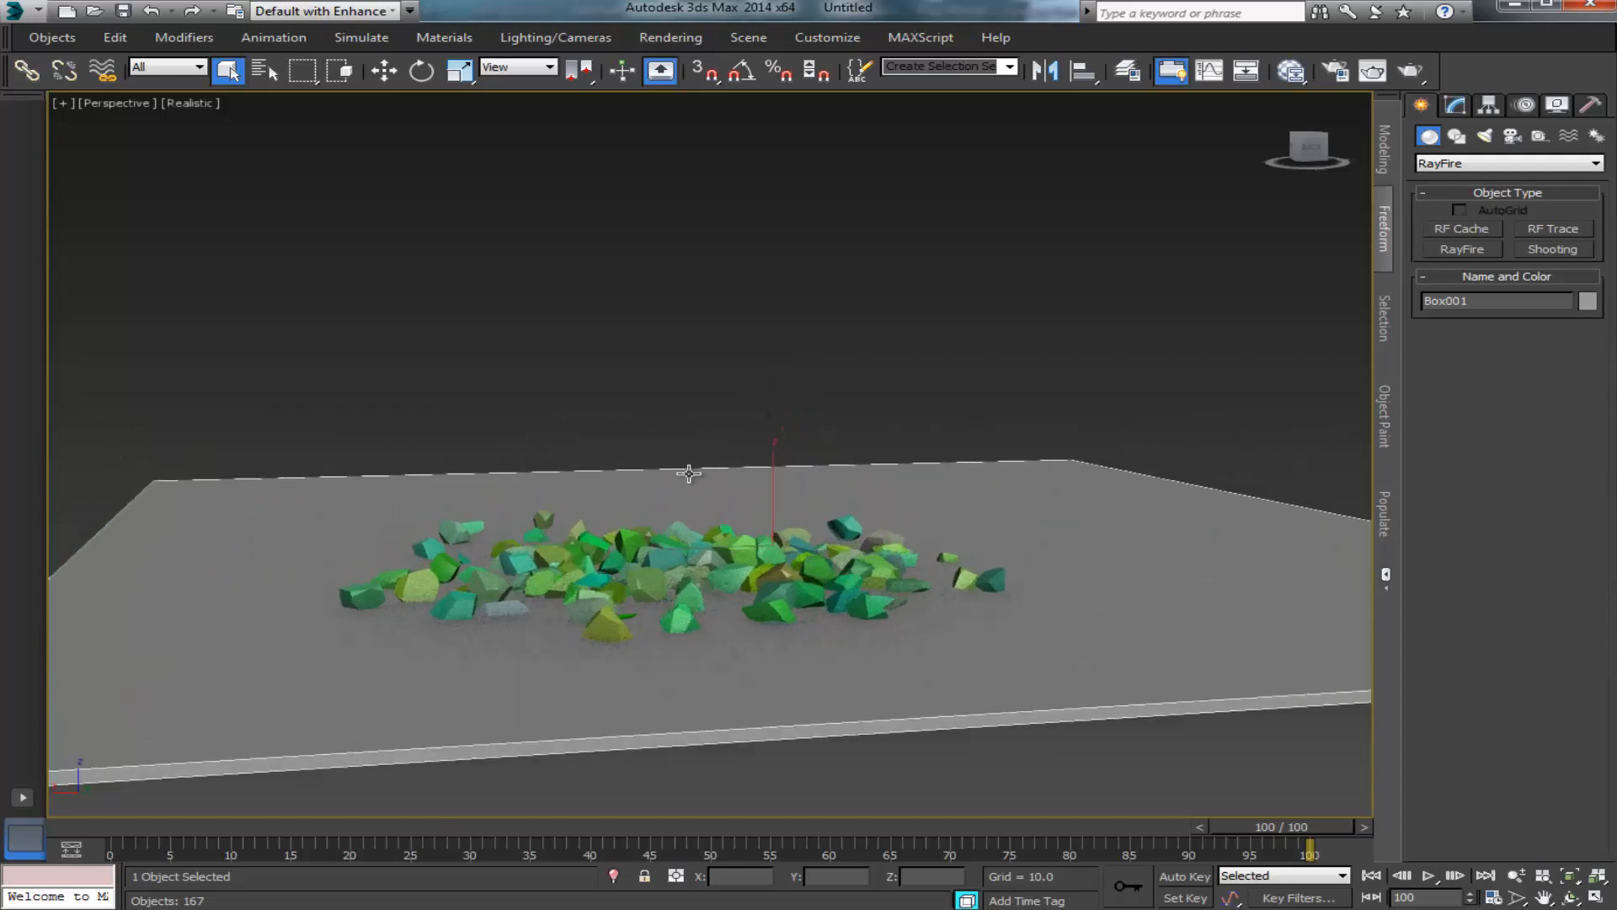
{"action": "left_click_drag", "start_coordinate": [1150, 827], "coordinate": [515, 829]}
{"action": "left_click_drag", "start_coordinate": [430, 876], "coordinate": [106, 843]}
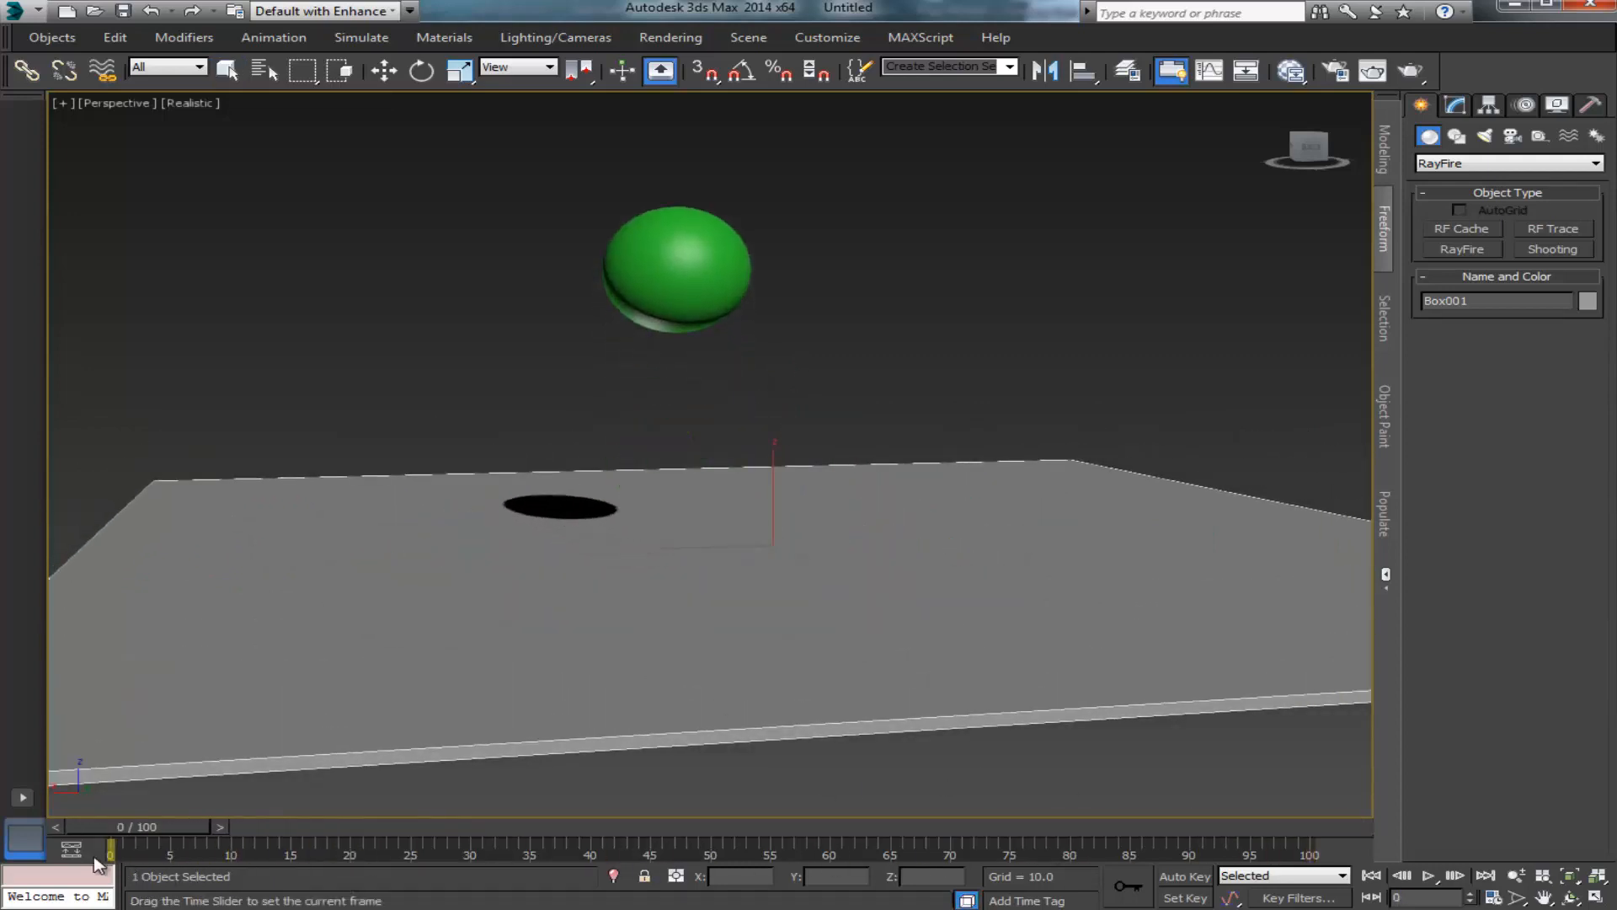
Step: Scrub the animation to frame 20 and inspect the sphere up close where it hits the floor
{"action": "key", "text": "q"}
{"action": "left_click_drag", "start_coordinate": [144, 840], "coordinate": [367, 813]}
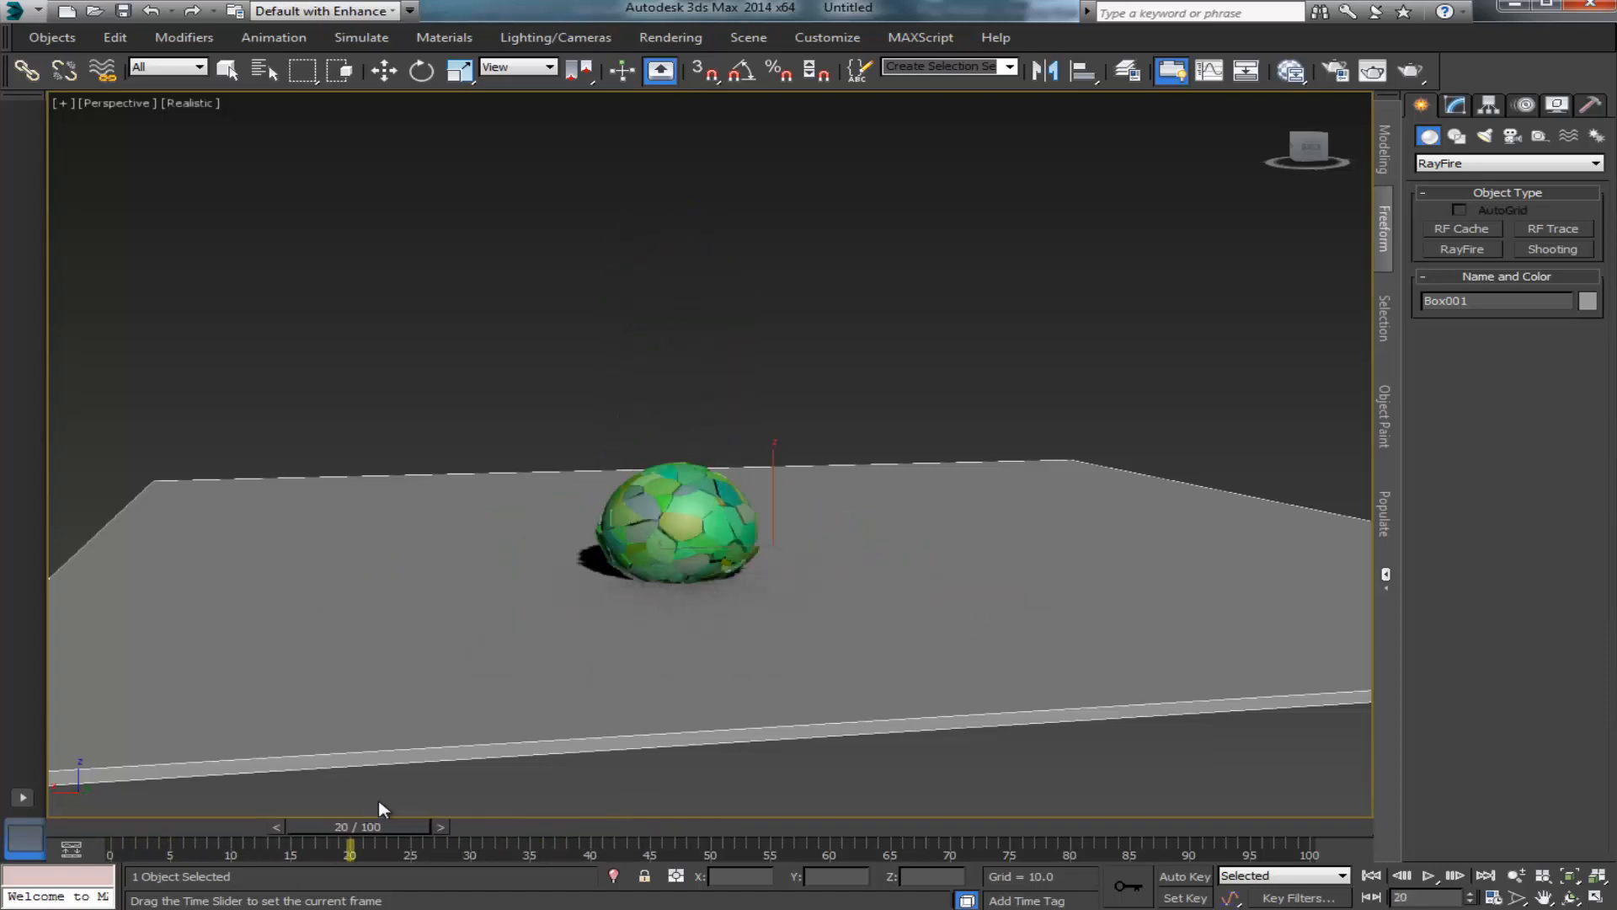
{"action": "key", "text": "q"}
{"action": "scroll", "coordinate": [474, 669], "scroll_direction": "up", "scroll_amount": 5}
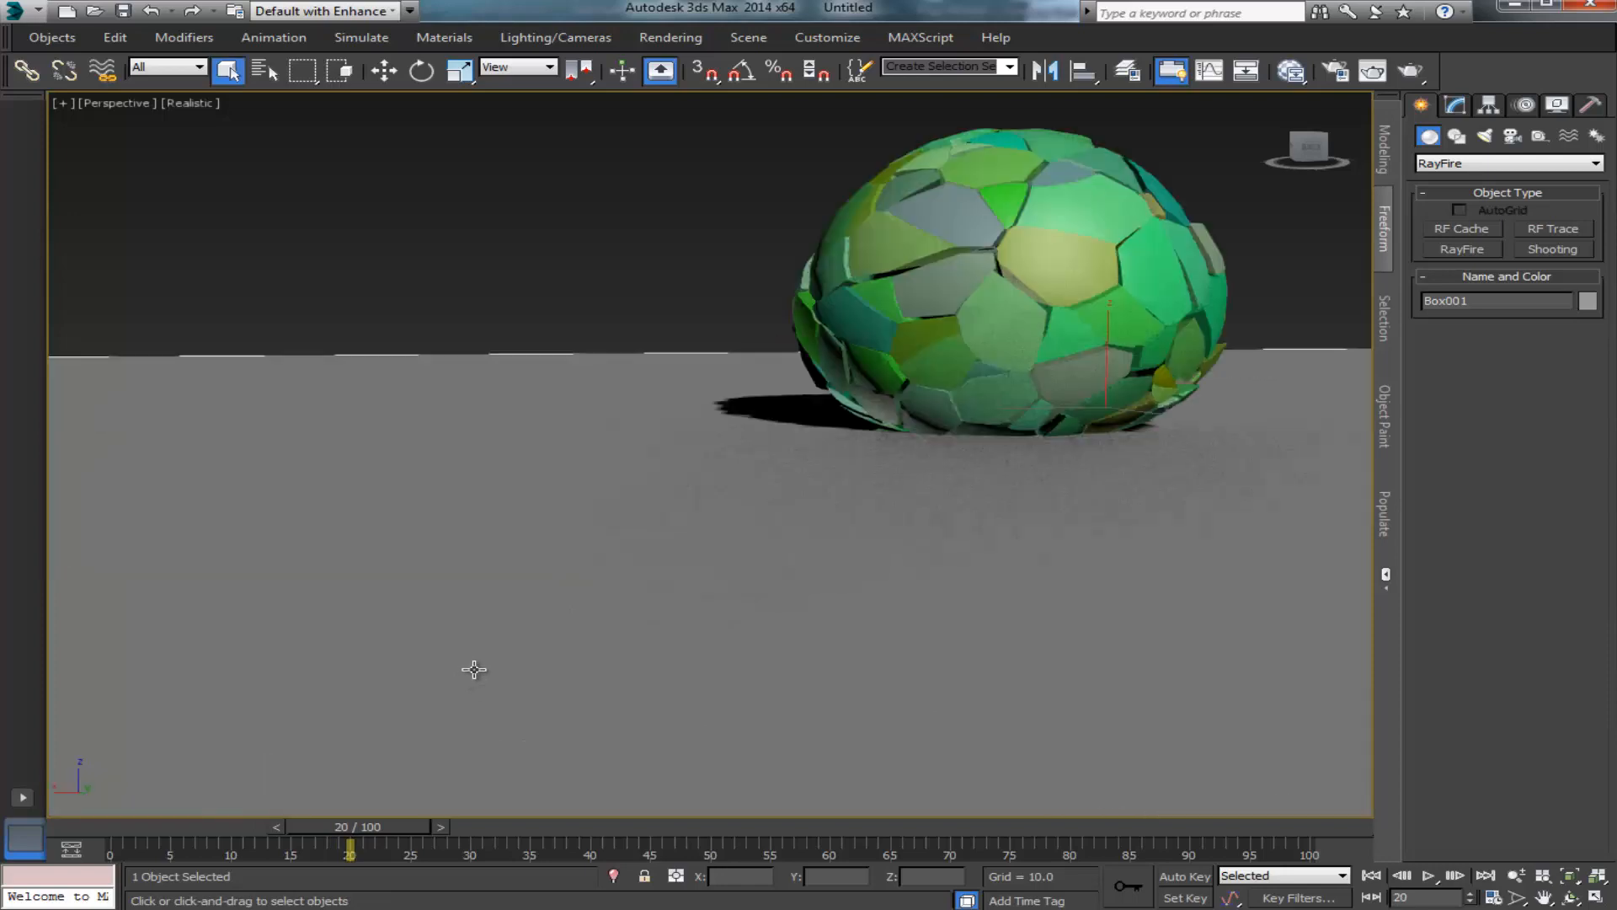
Step: Scrub the animation back to frame 7, forward to frame 45 and back to frame 0 to review the sphere's fall and shattering
{"action": "middle_click_drag", "start_coordinate": [1039, 463], "coordinate": [747, 626]}
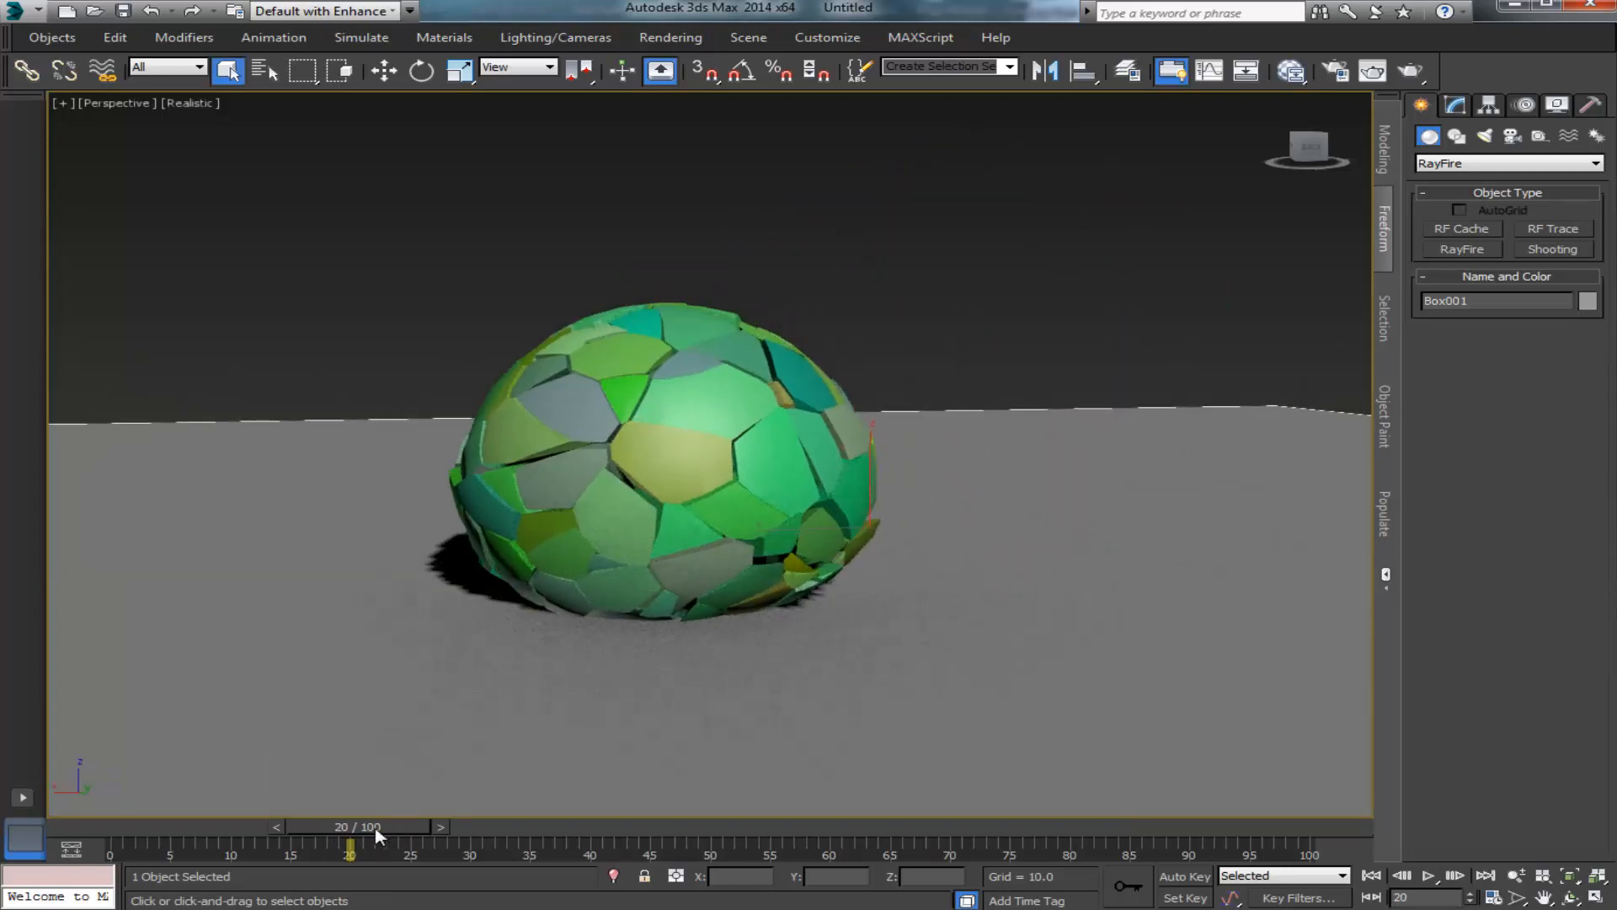
{"action": "left_click_drag", "start_coordinate": [380, 827], "coordinate": [223, 775]}
{"action": "left_click", "coordinate": [698, 293]}
{"action": "scroll", "coordinate": [705, 300], "scroll_direction": "down", "scroll_amount": 3}
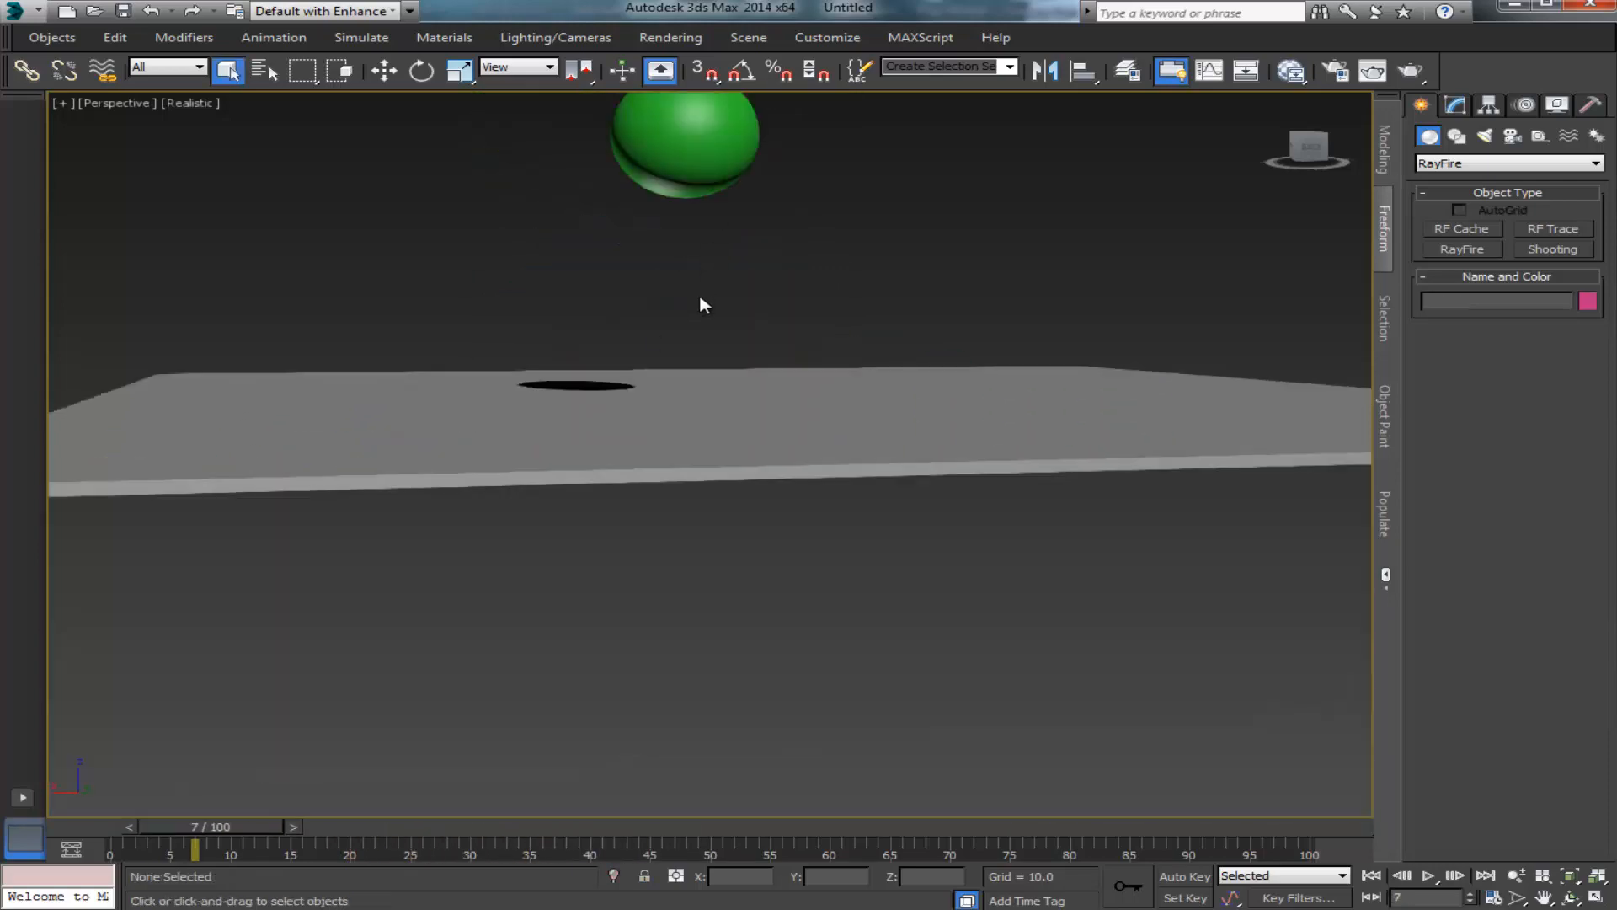
{"action": "middle_click_drag", "start_coordinate": [705, 306], "coordinate": [689, 533], "text": "alt"}
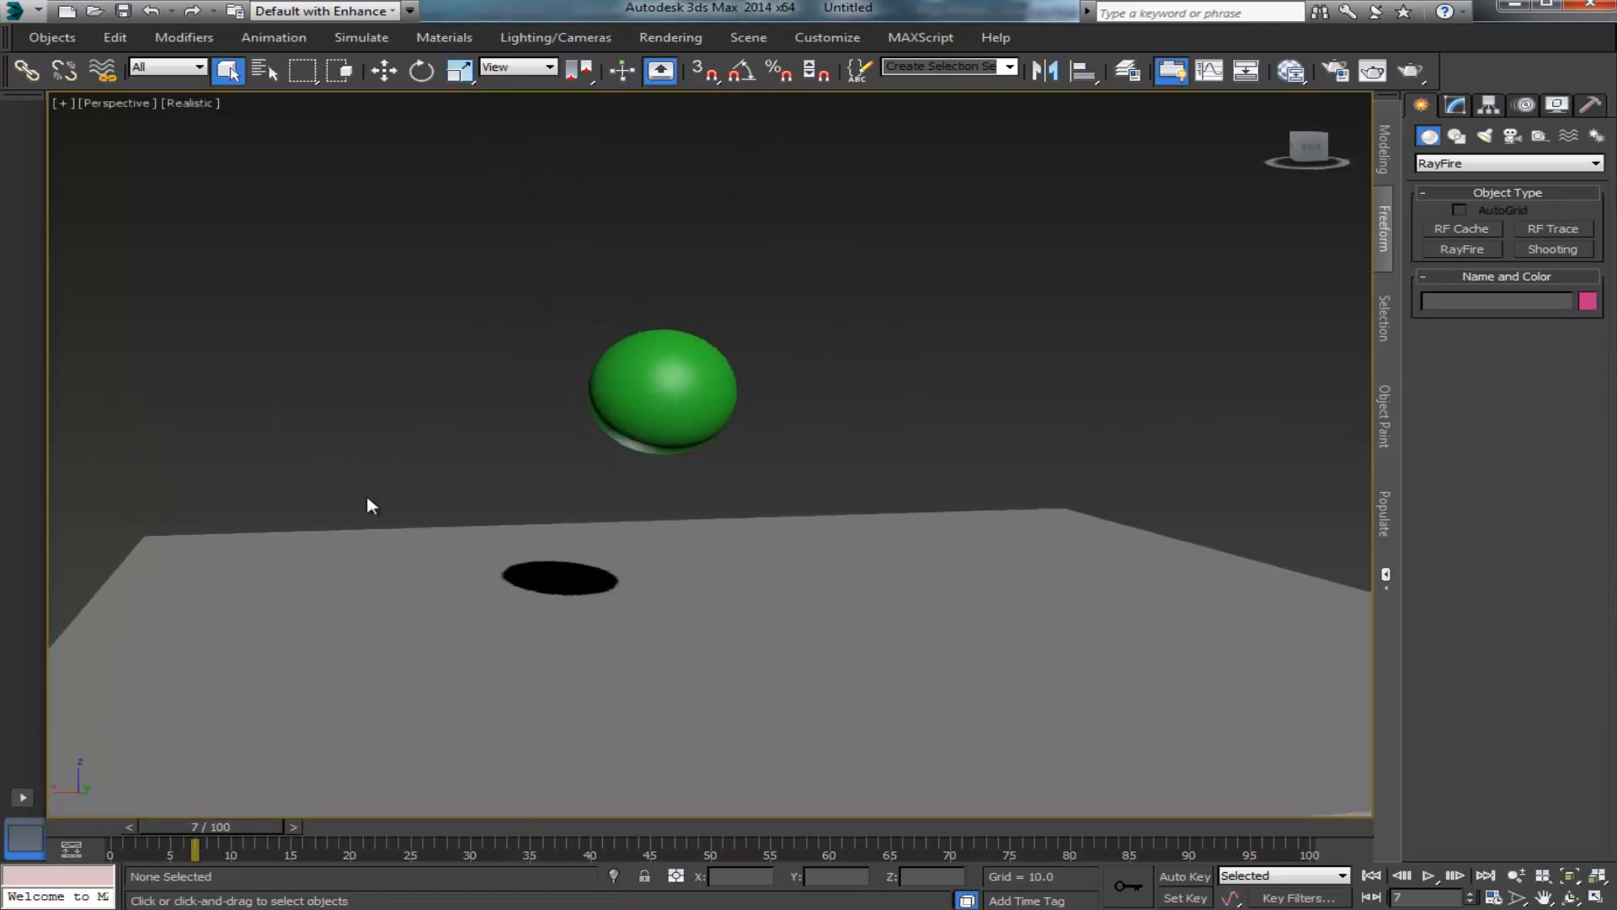
{"action": "left_click_drag", "start_coordinate": [267, 834], "coordinate": [710, 852]}
{"action": "key", "text": "q"}
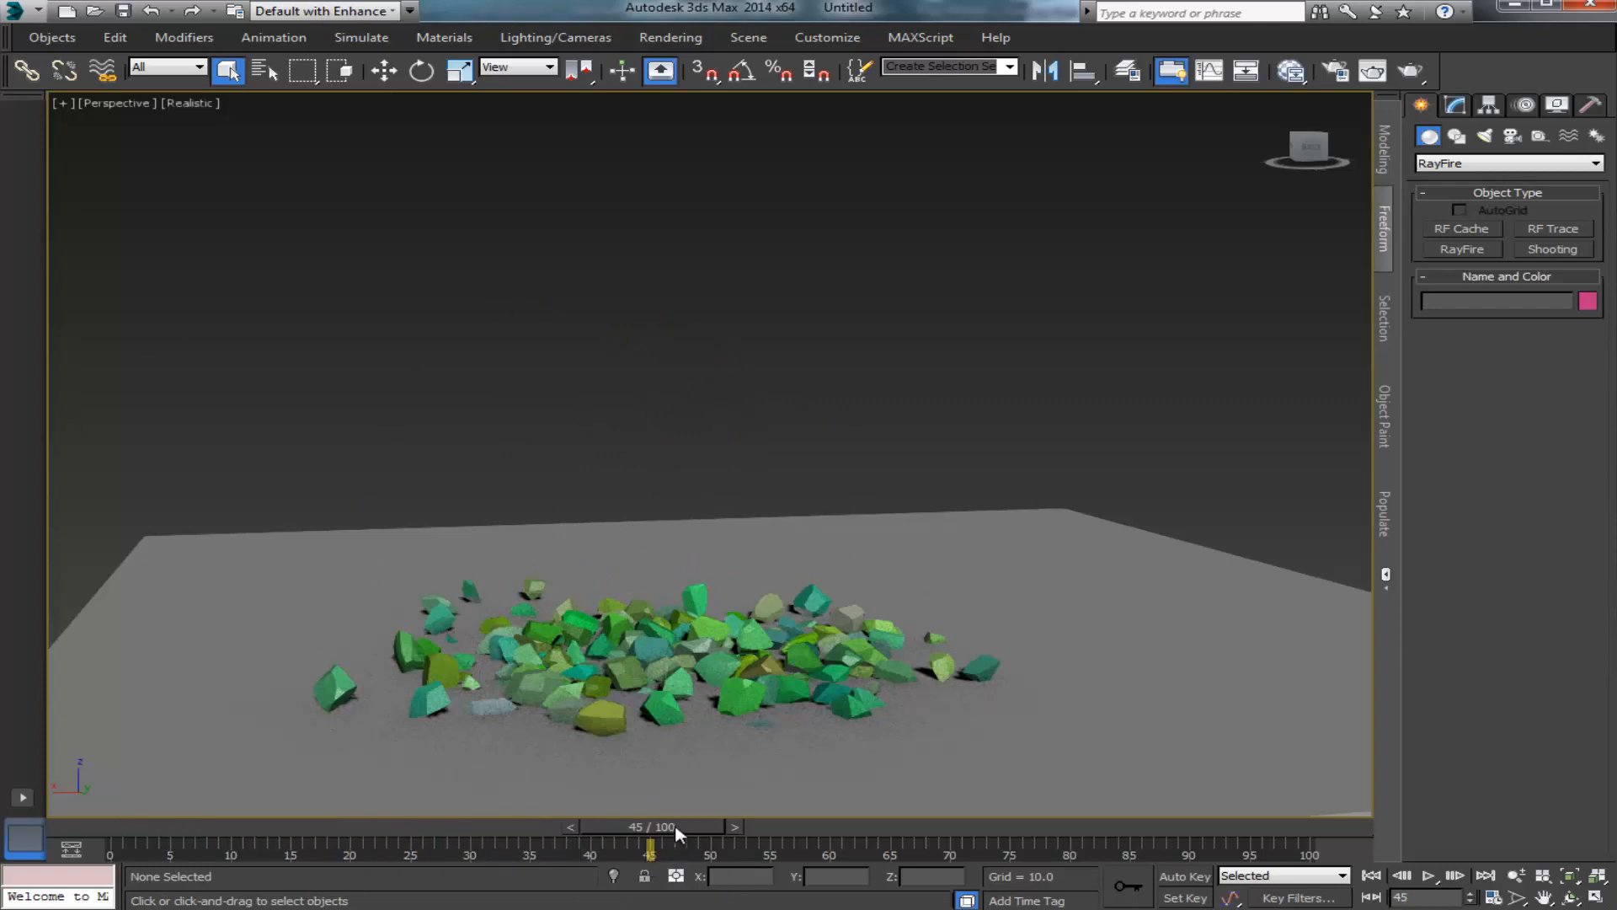
{"action": "left_click_drag", "start_coordinate": [676, 834], "coordinate": [110, 798]}
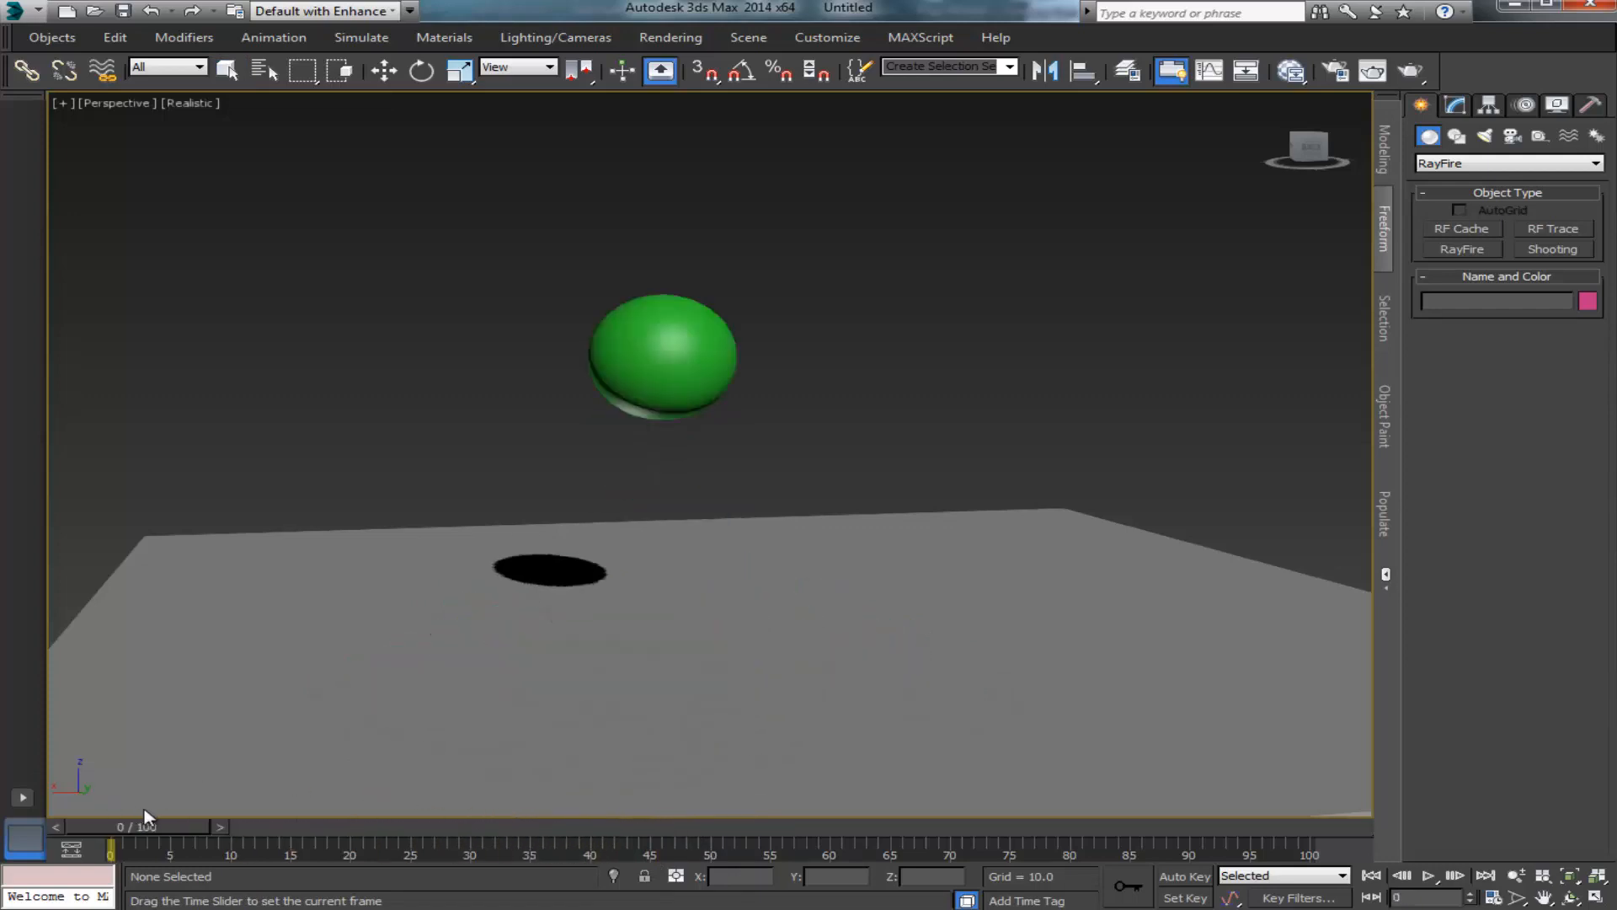
{"action": "key", "text": "q"}
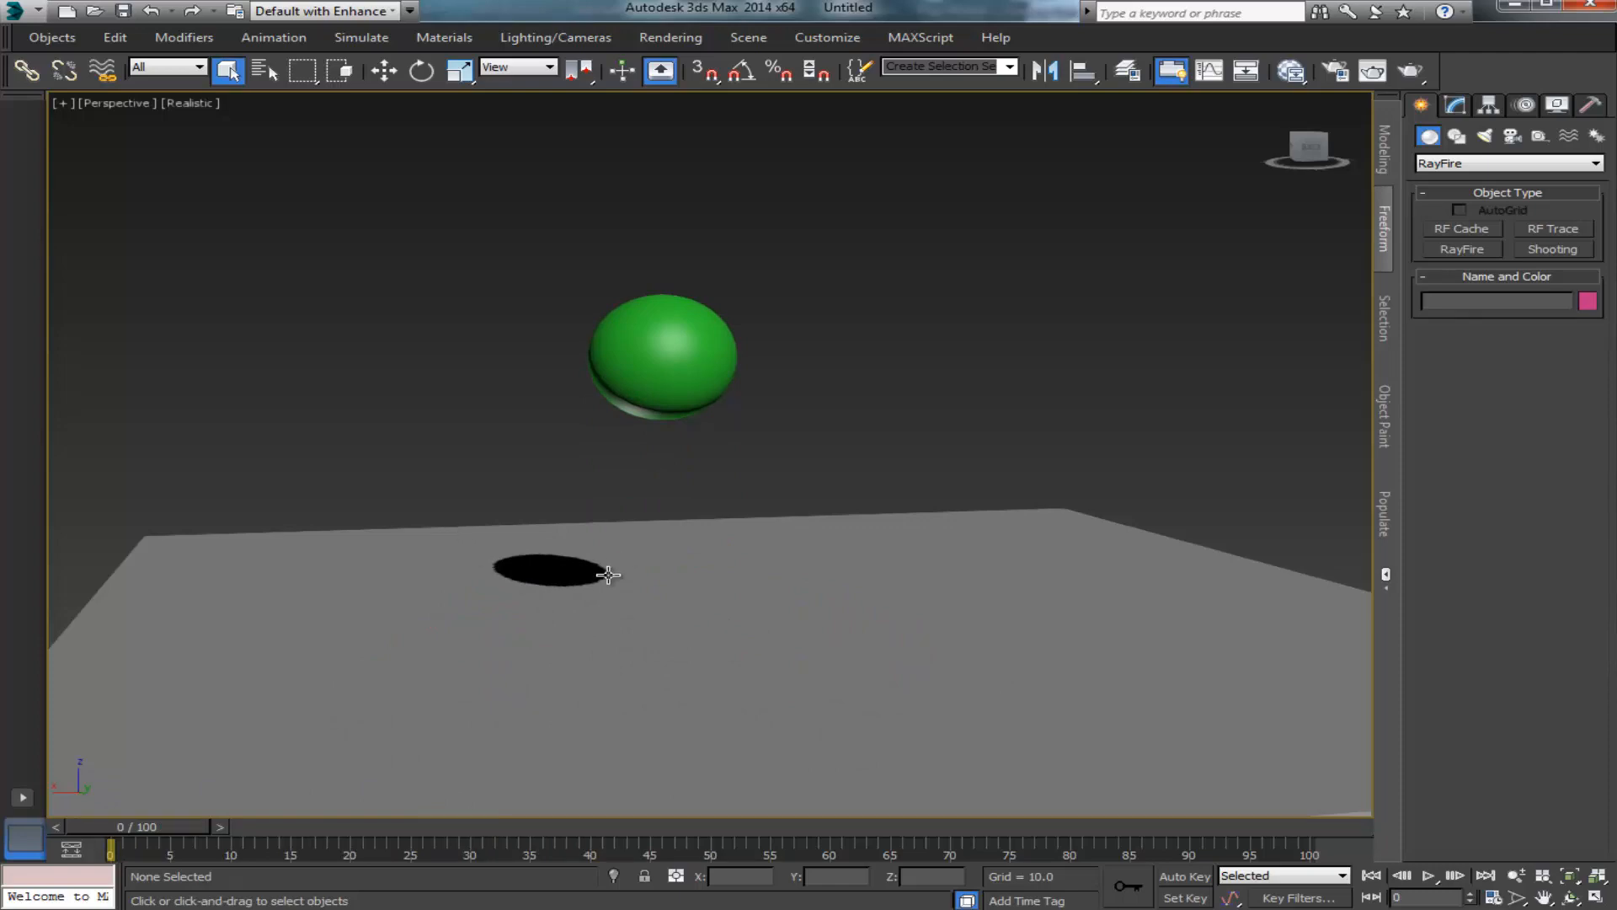
Step: Create a Standard Flow particle system in Particle View and reposition its source and event nodes together
{"action": "key", "text": "6"}
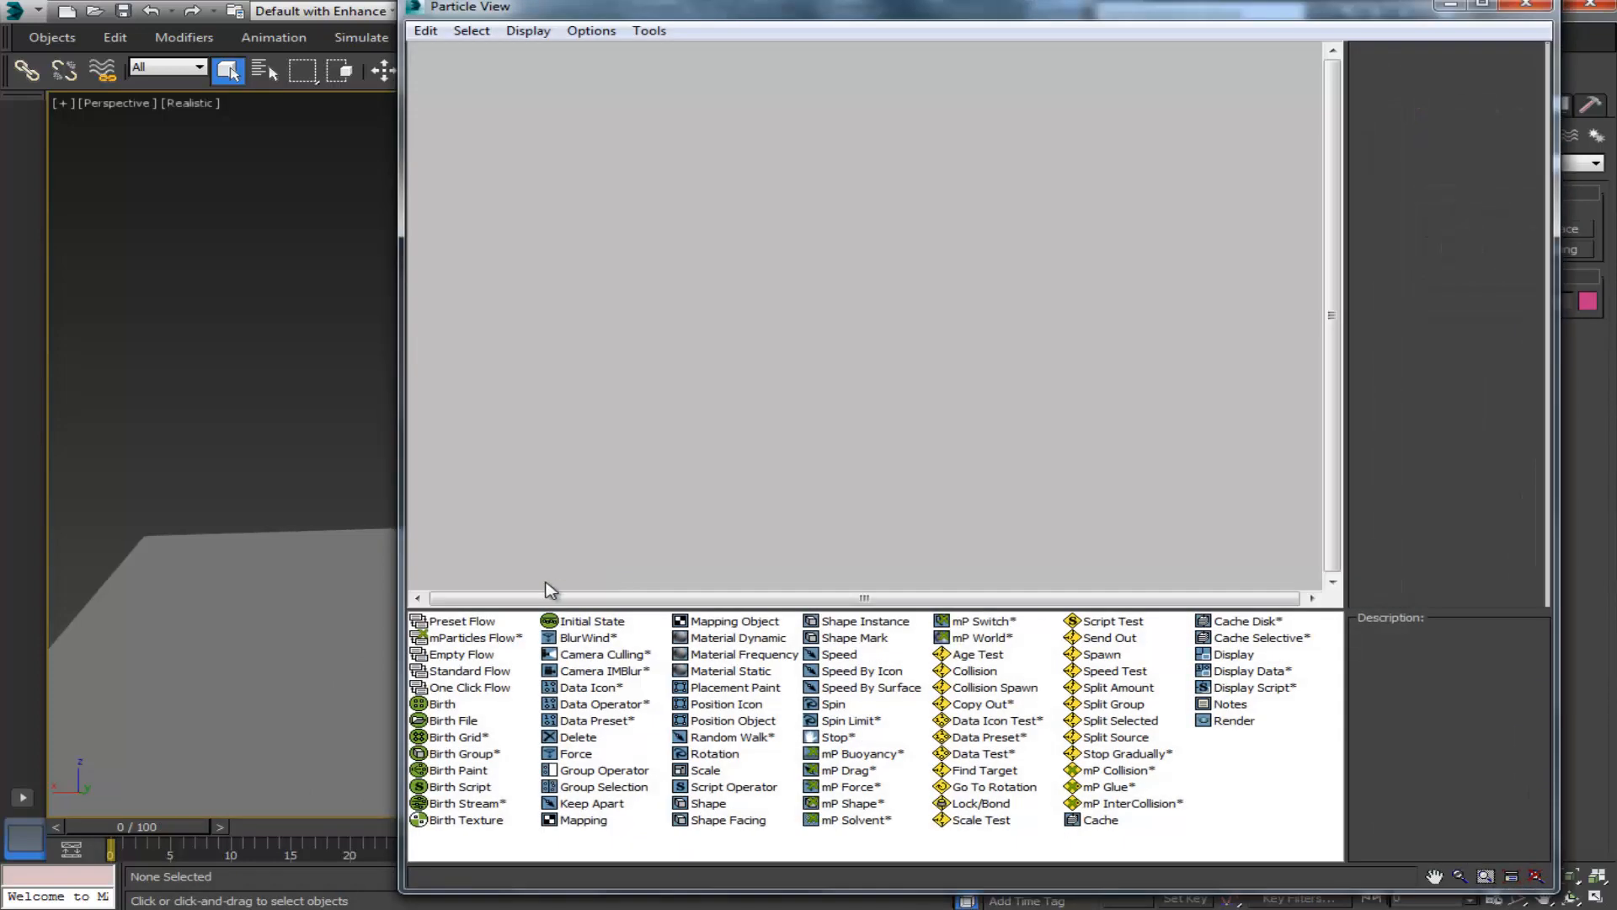
{"action": "right_click", "coordinate": [511, 176]}
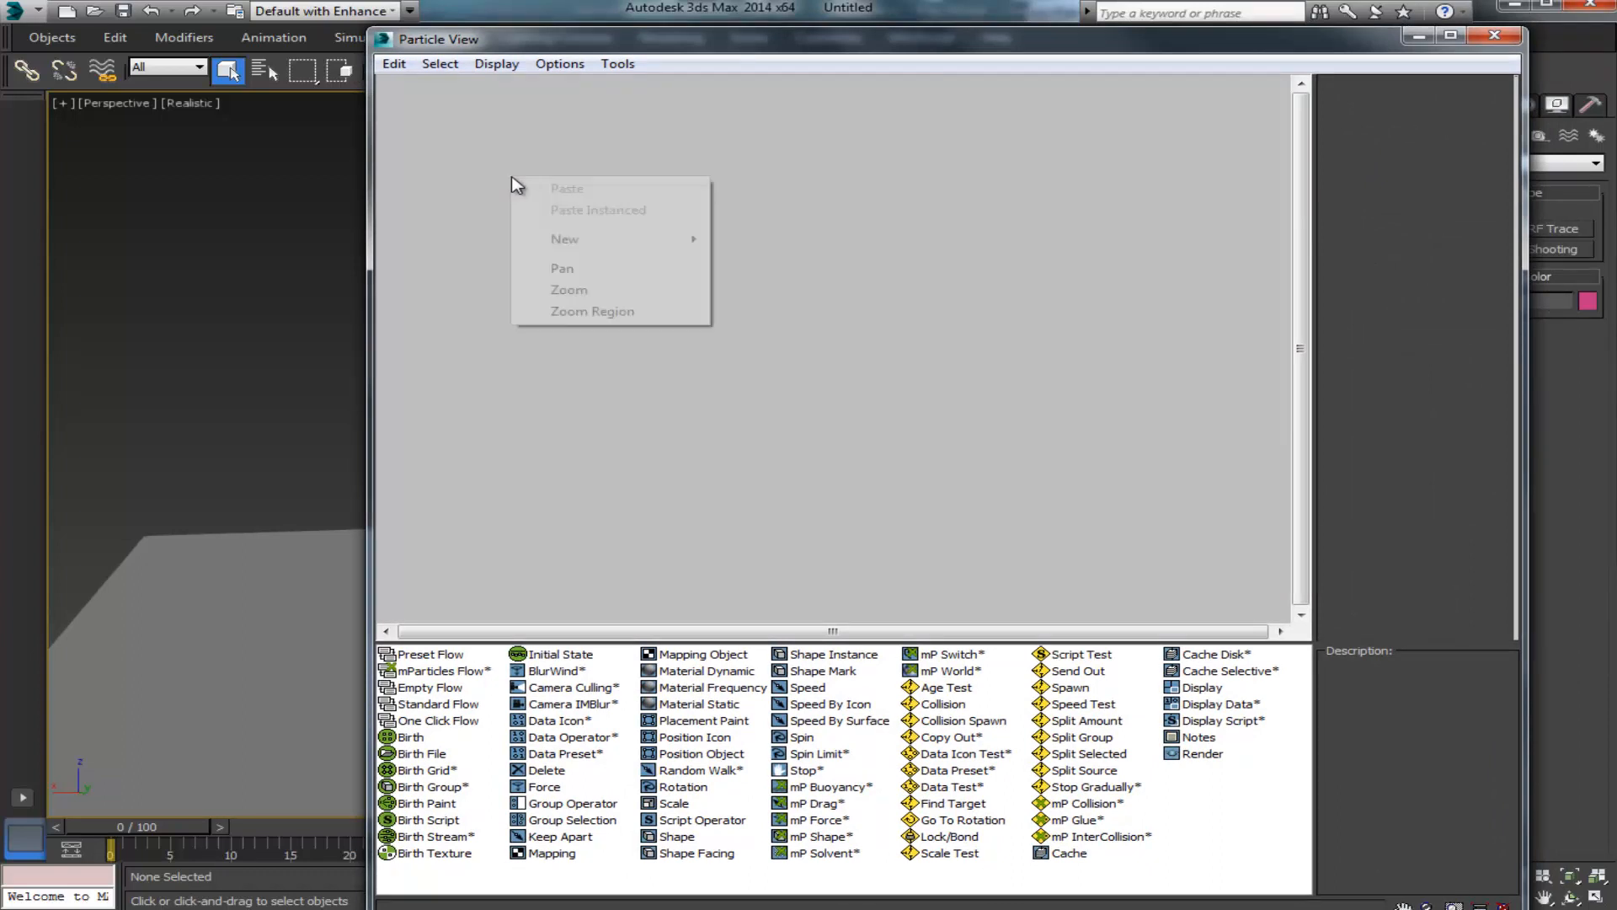
{"action": "mouse_move", "coordinate": [593, 242]}
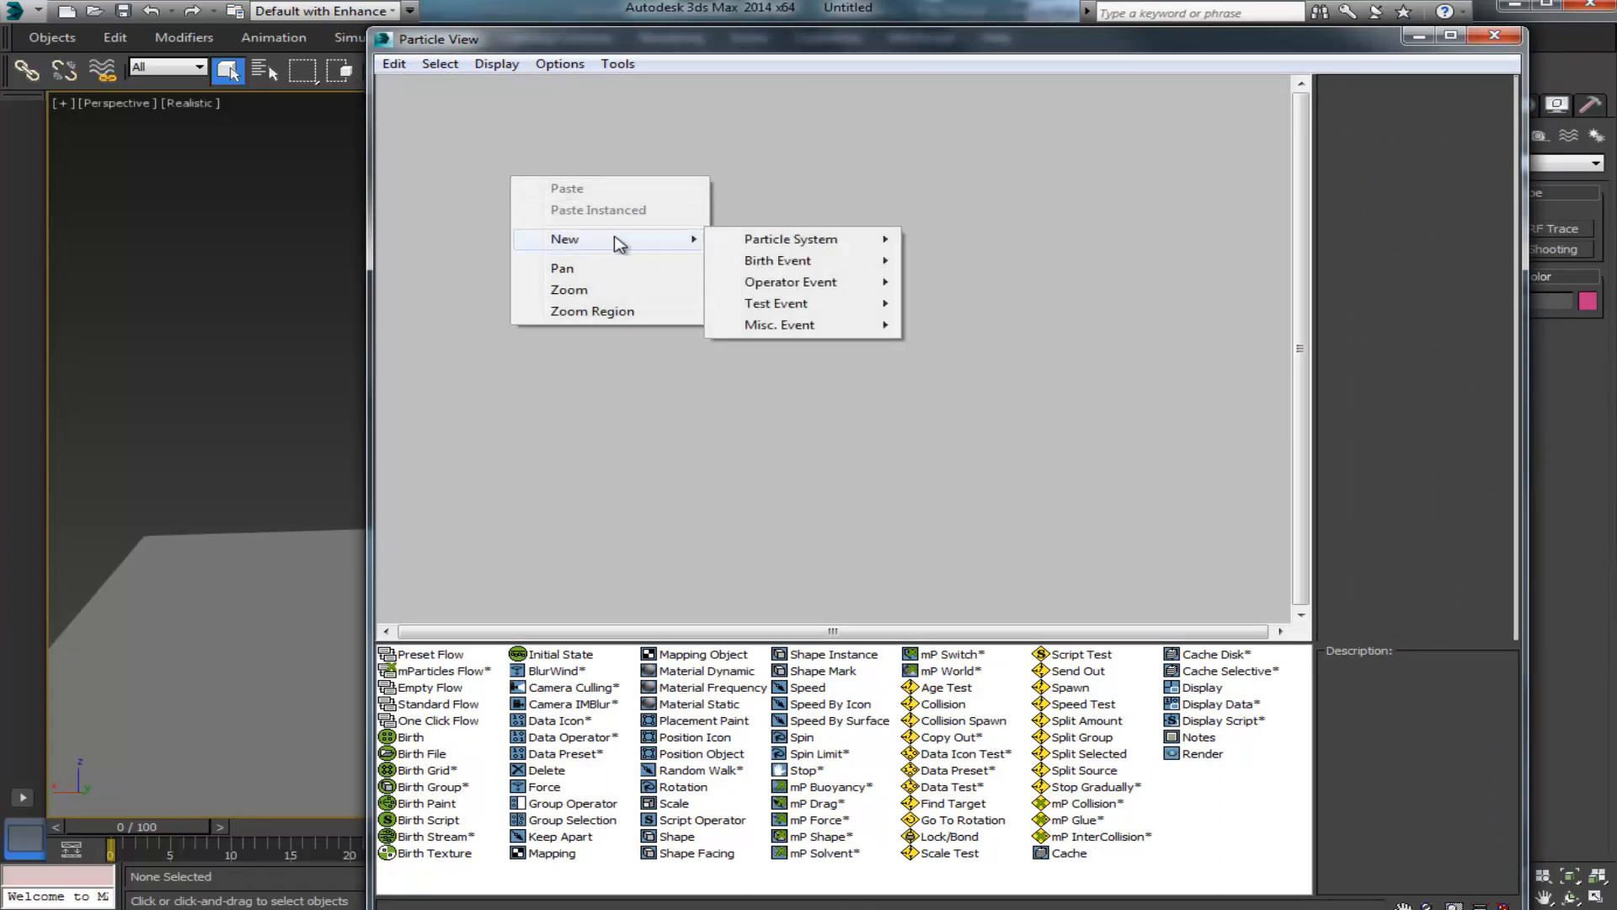
{"action": "mouse_move", "coordinate": [761, 246]}
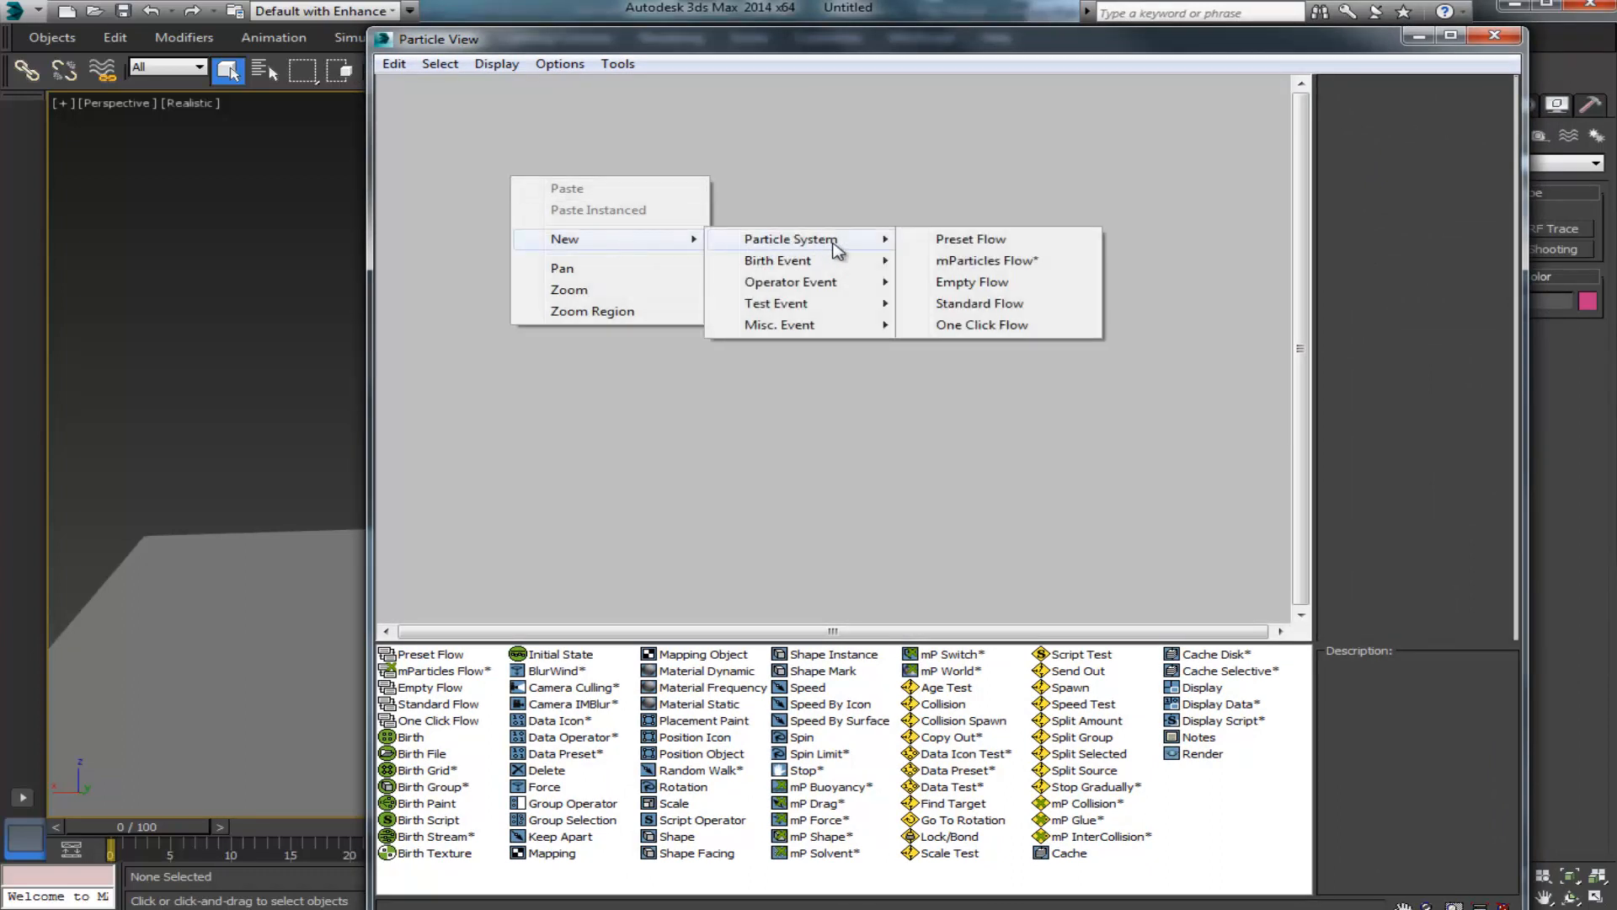
{"action": "left_click", "coordinate": [950, 305]}
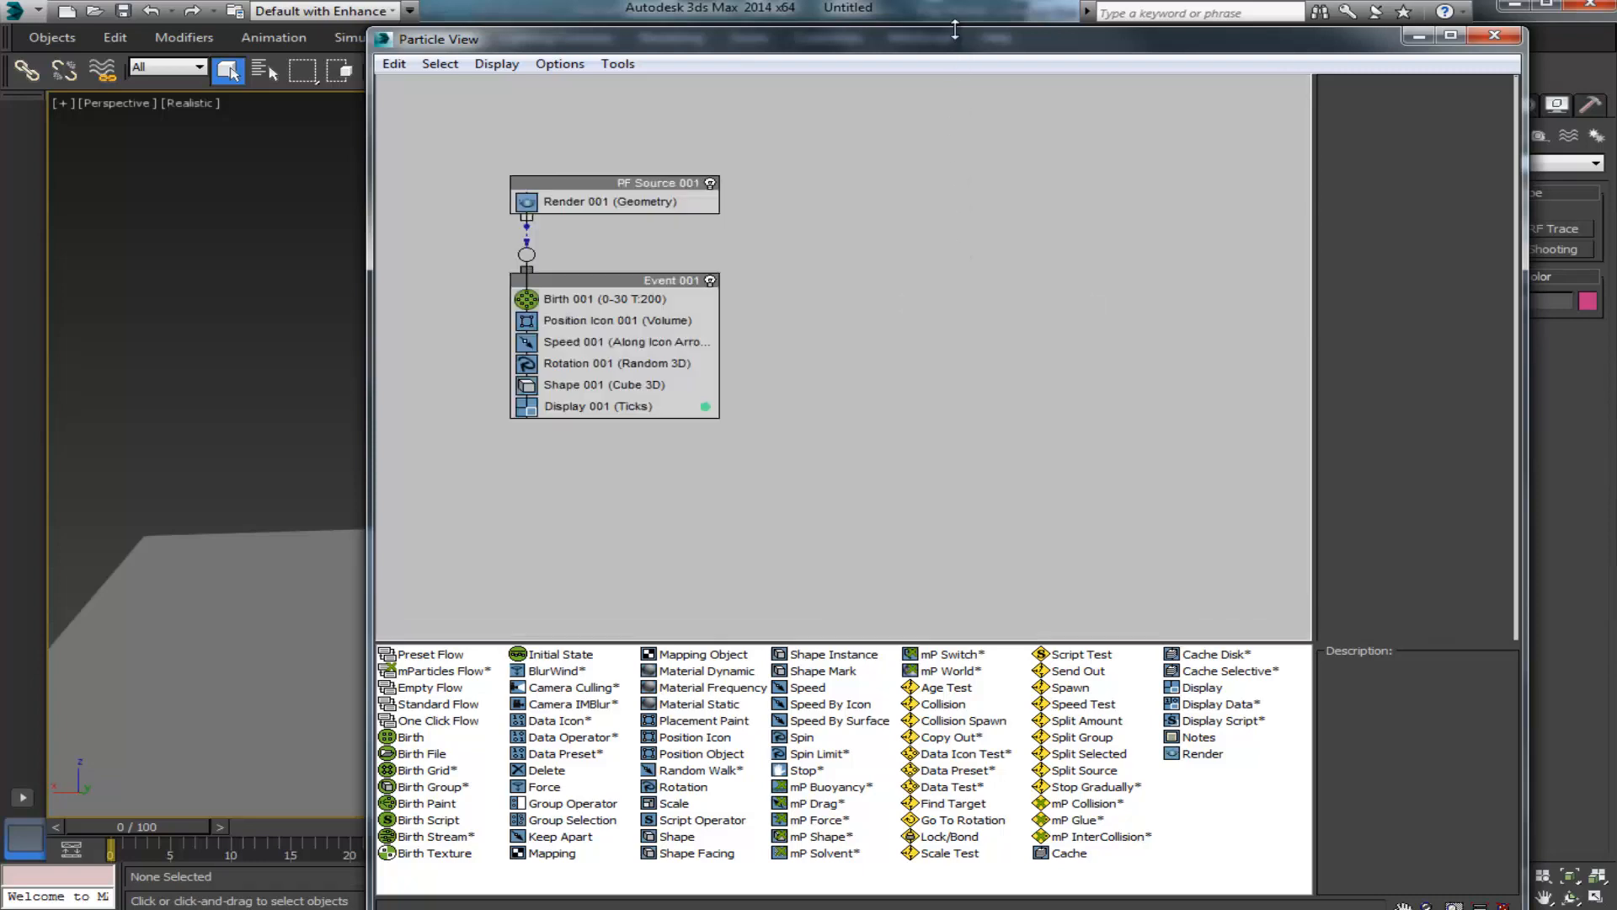
{"action": "left_click_drag", "start_coordinate": [958, 46], "coordinate": [871, 117]}
{"action": "left_click_drag", "start_coordinate": [469, 218], "coordinate": [583, 536]}
{"action": "left_click_drag", "start_coordinate": [559, 254], "coordinate": [984, 281]}
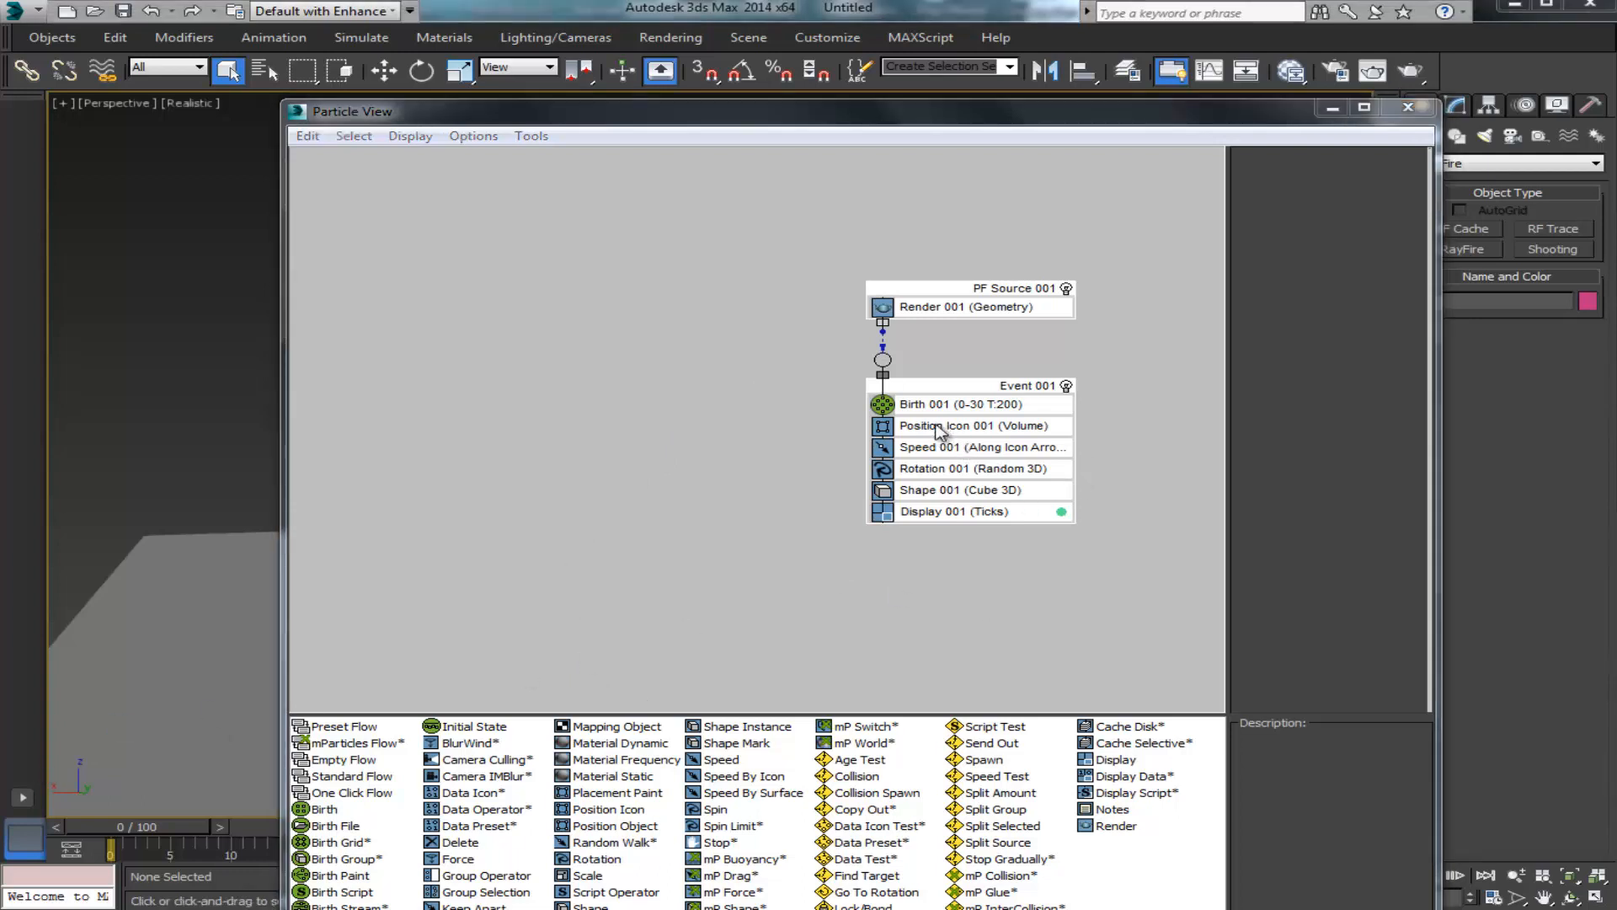
Step: Replace the Position Icon operator in Event 001 with a Position Object operator and nudge the flow nodes slightly
{"action": "left_click", "coordinate": [632, 829]}
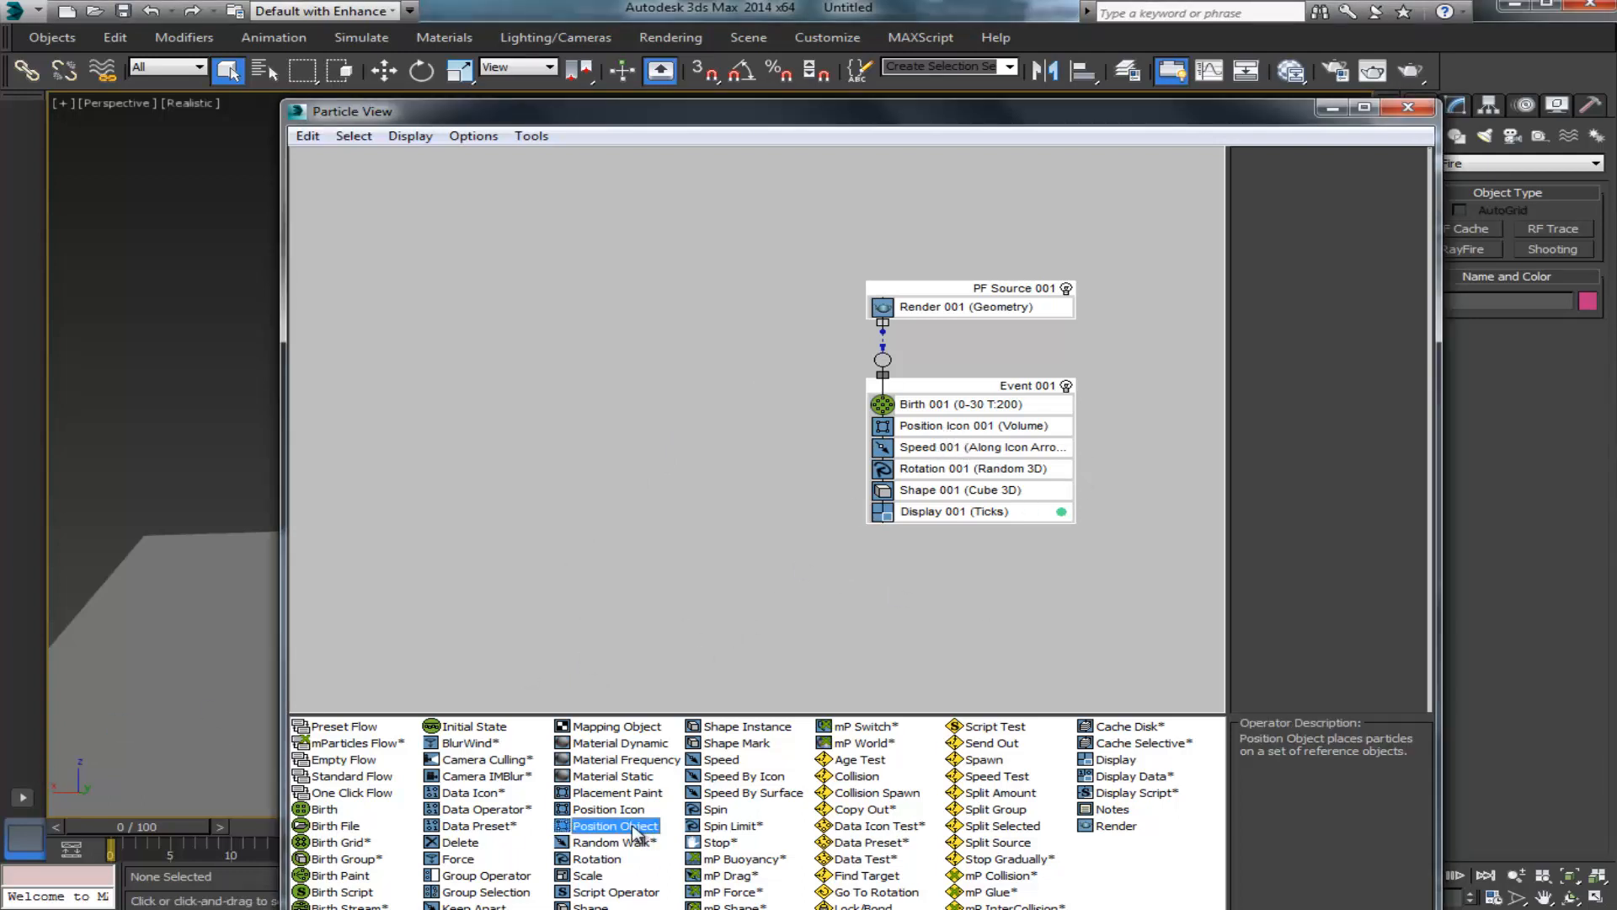
{"action": "left_click_drag", "start_coordinate": [617, 829], "coordinate": [937, 433]}
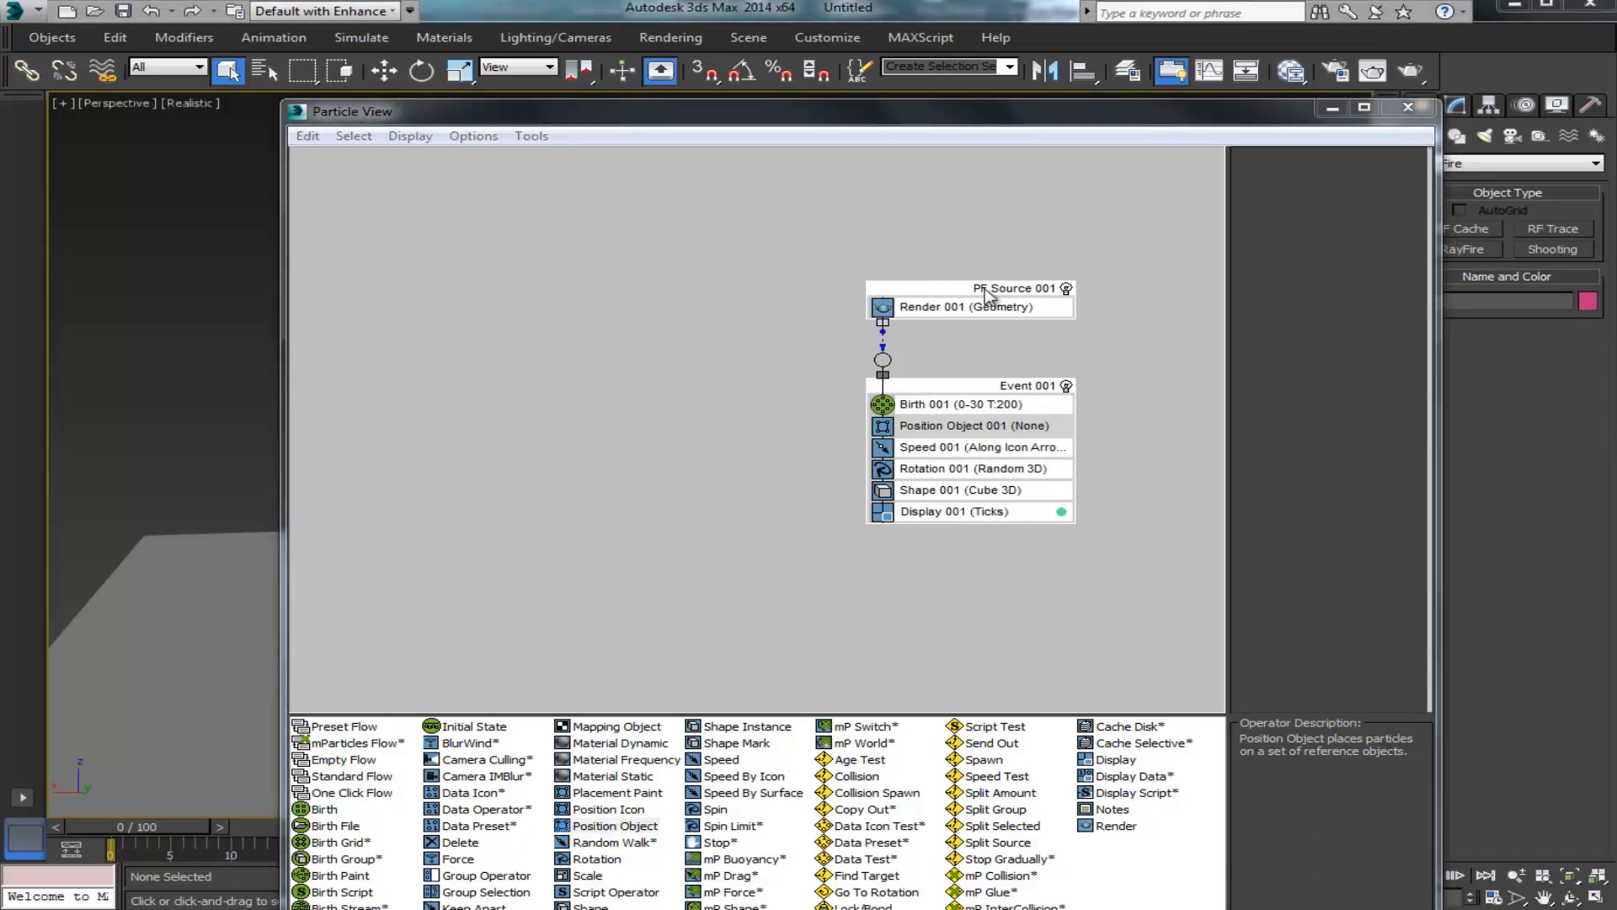
{"action": "left_click", "coordinate": [944, 246]}
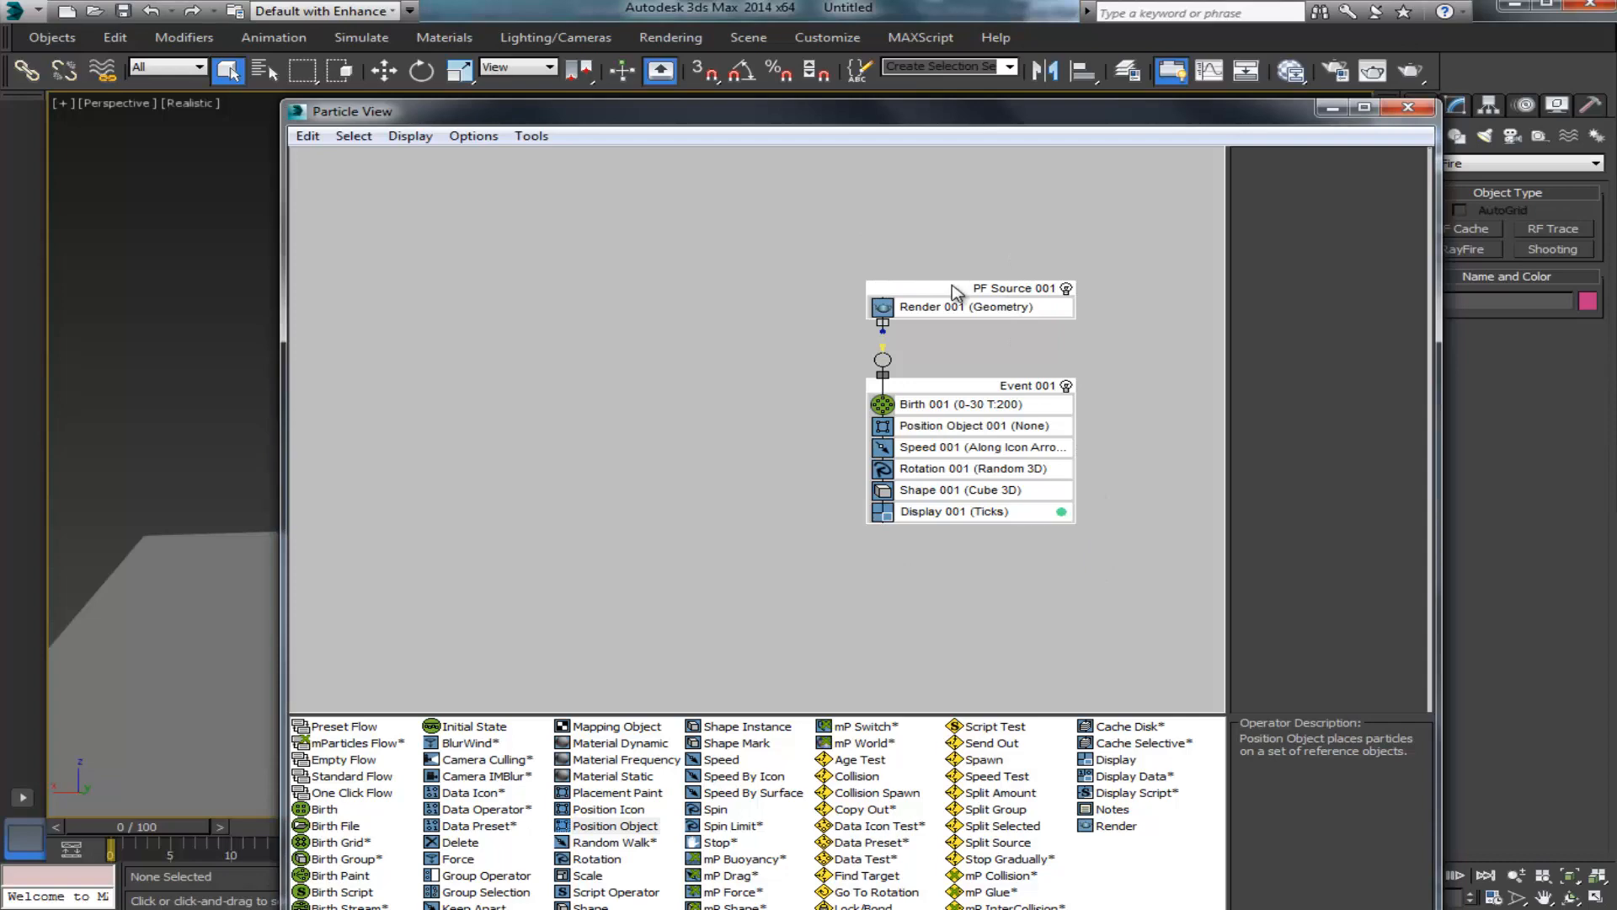
{"action": "left_click_drag", "start_coordinate": [959, 295], "coordinate": [956, 289]}
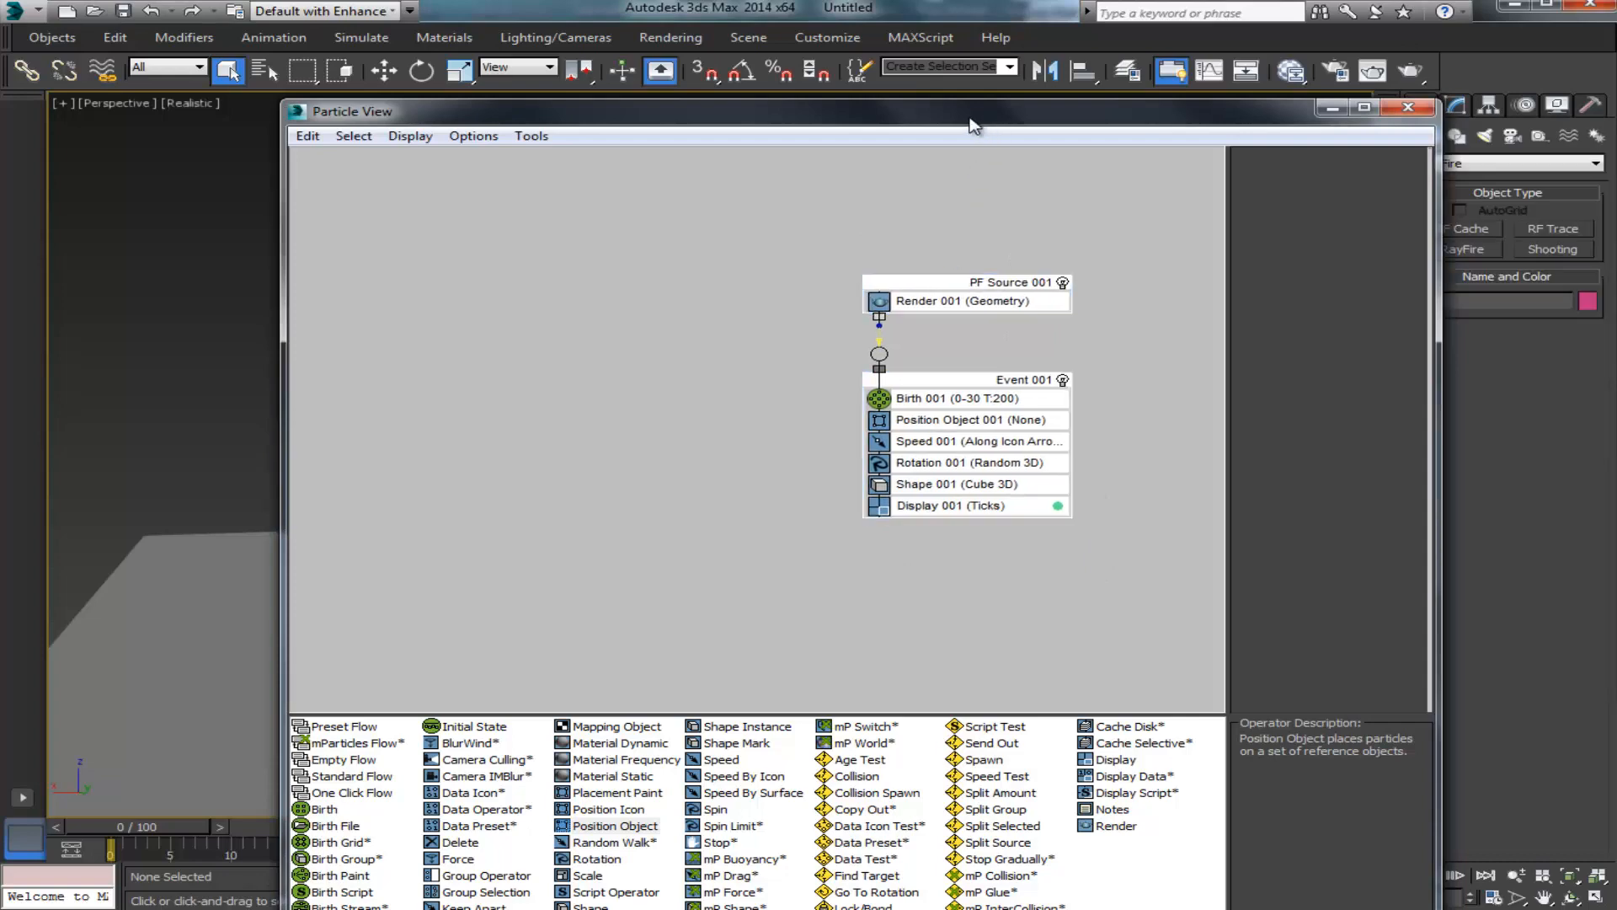
Step: Add all sphere fragments, Sphere001_Dml_frag_167 to 333, plus Sphere001_Dml001 as emitter objects of the Position Object operator
{"action": "left_click_drag", "start_coordinate": [973, 124], "coordinate": [795, 107]}
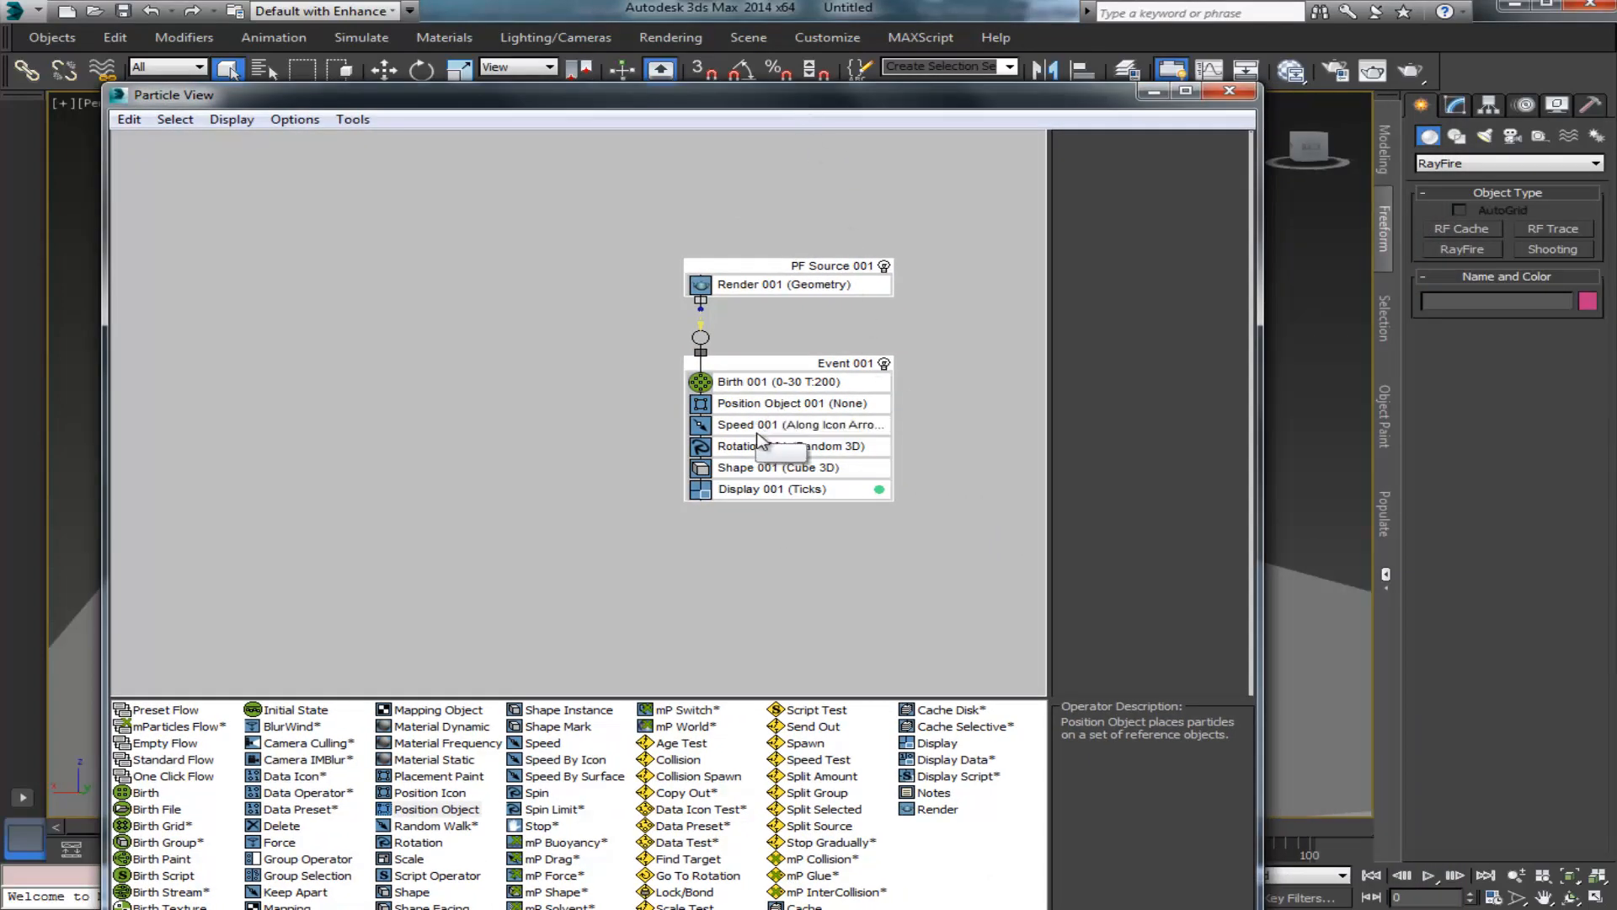
{"action": "left_click", "coordinate": [762, 403]}
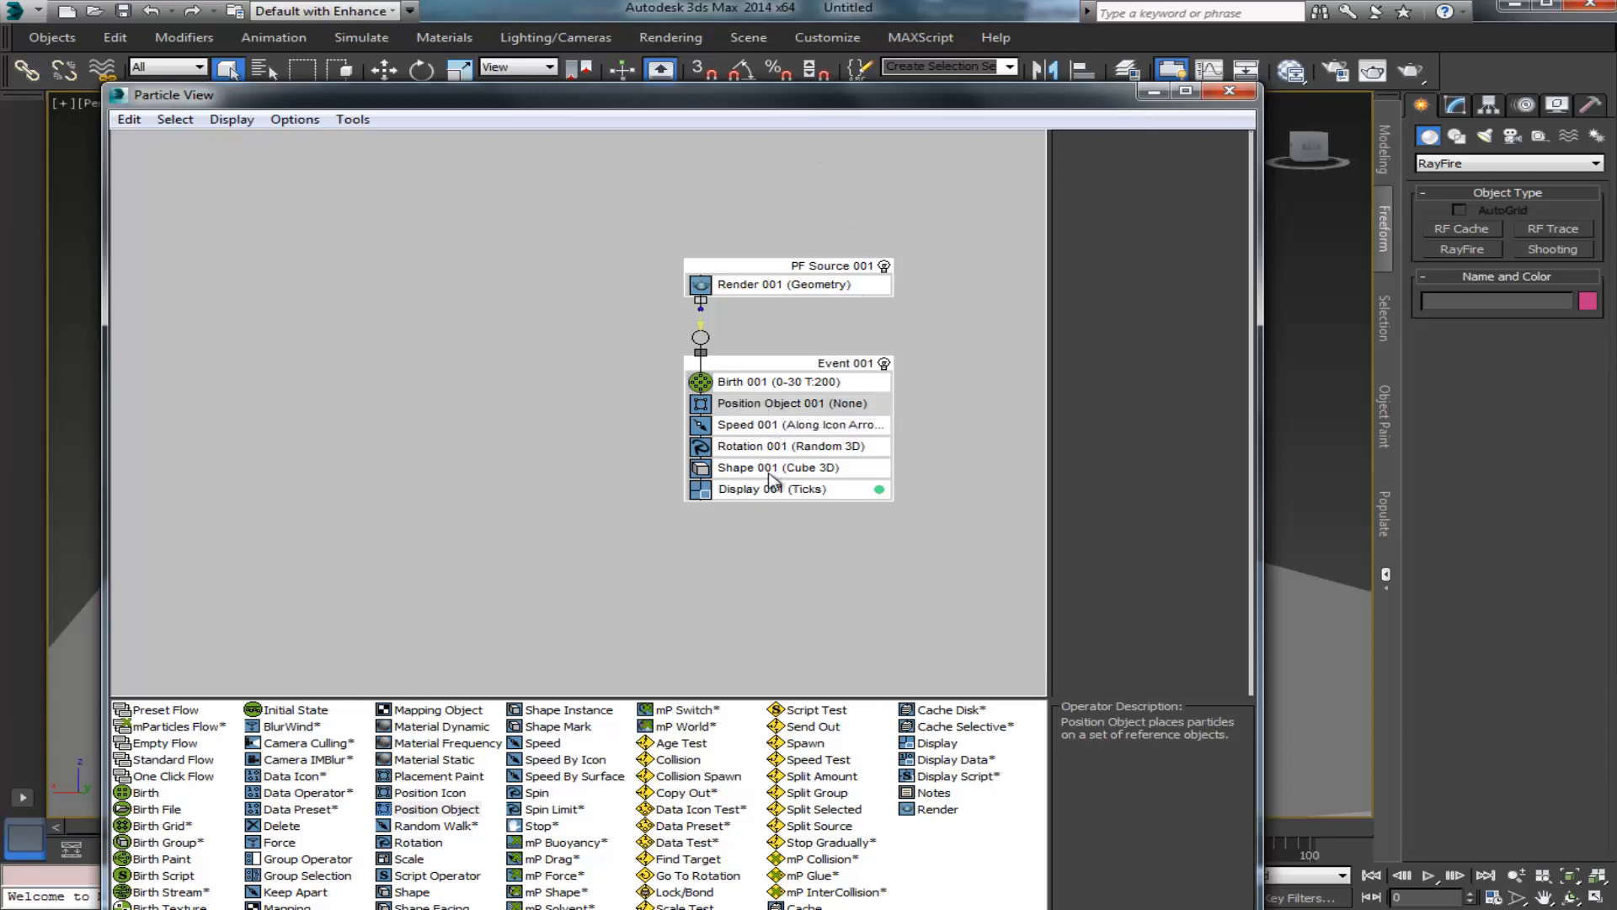
{"action": "left_click", "coordinate": [797, 405]}
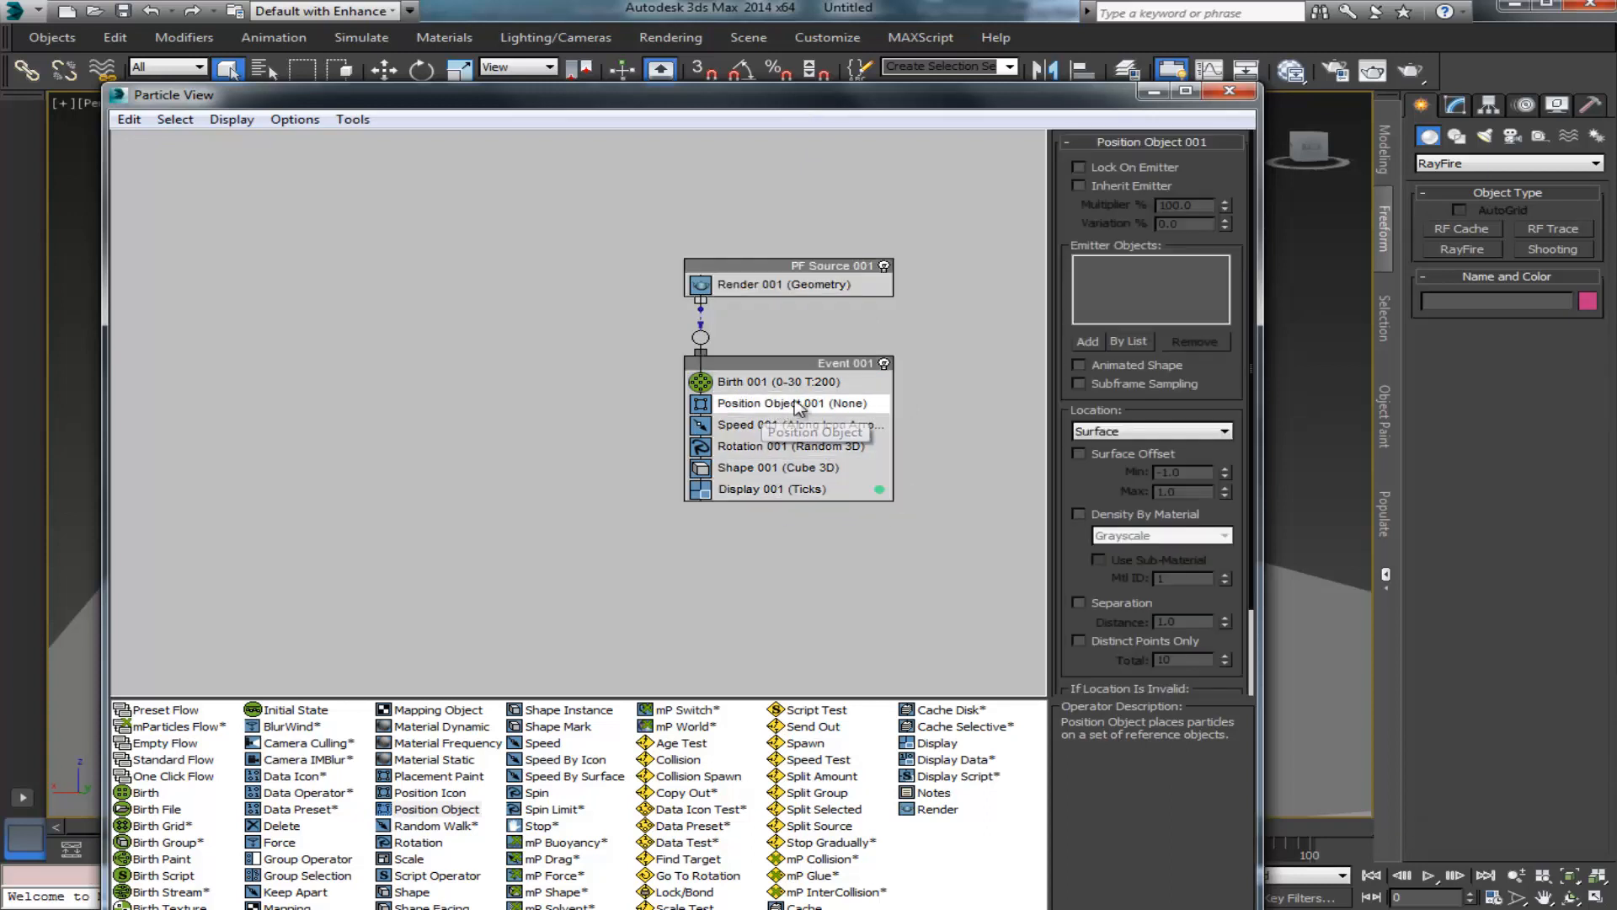
{"action": "left_click", "coordinate": [1139, 344]}
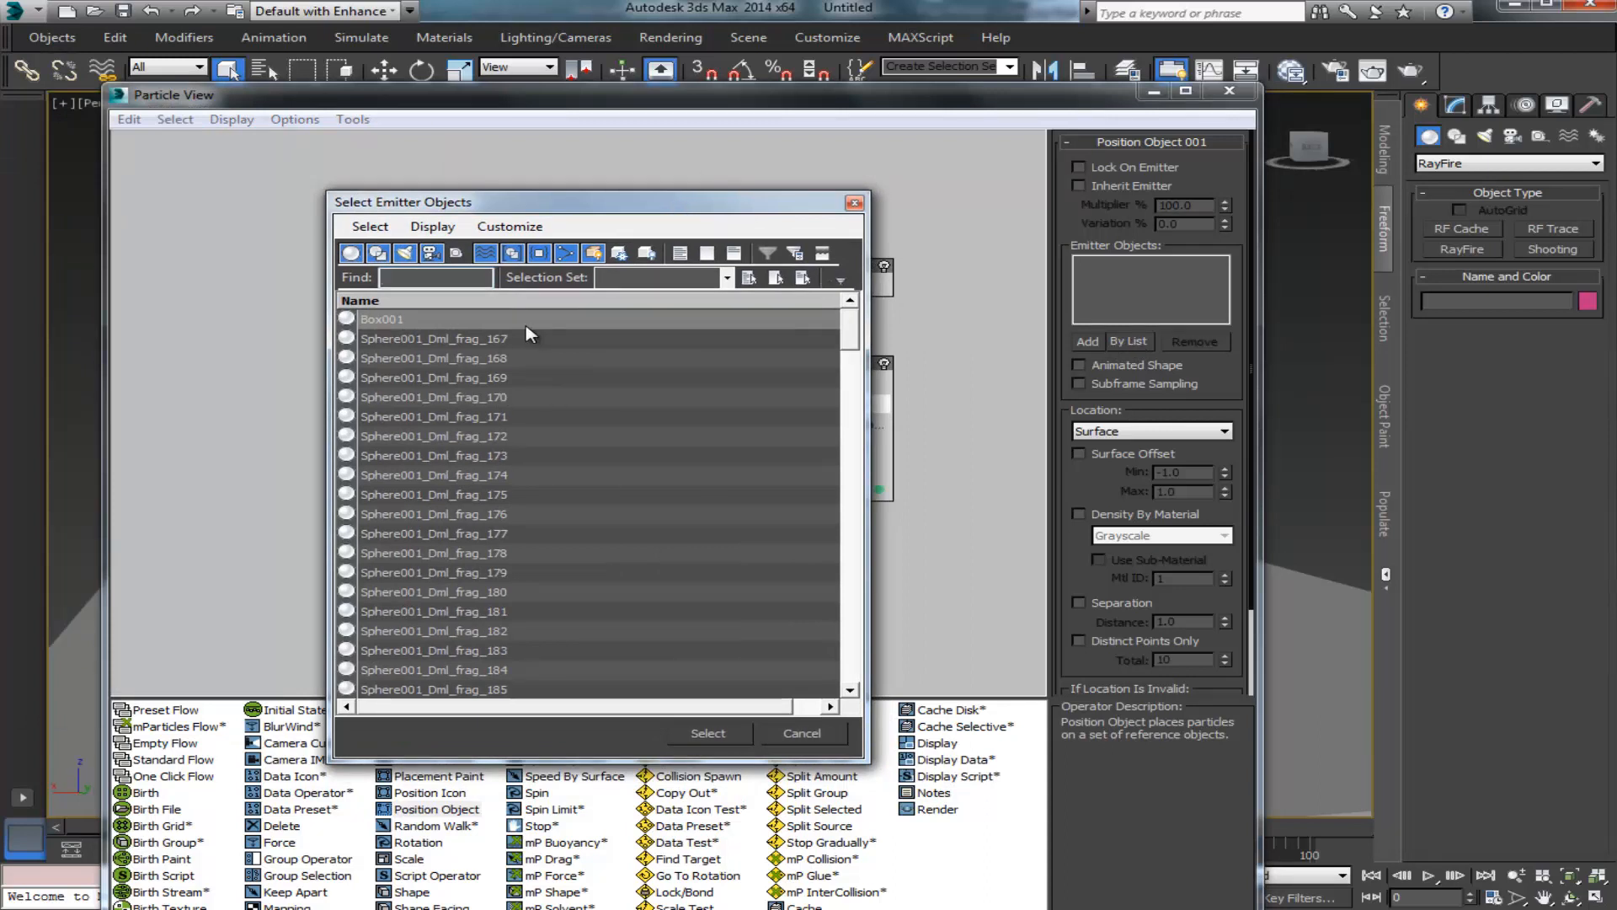
{"action": "left_click", "coordinate": [481, 341]}
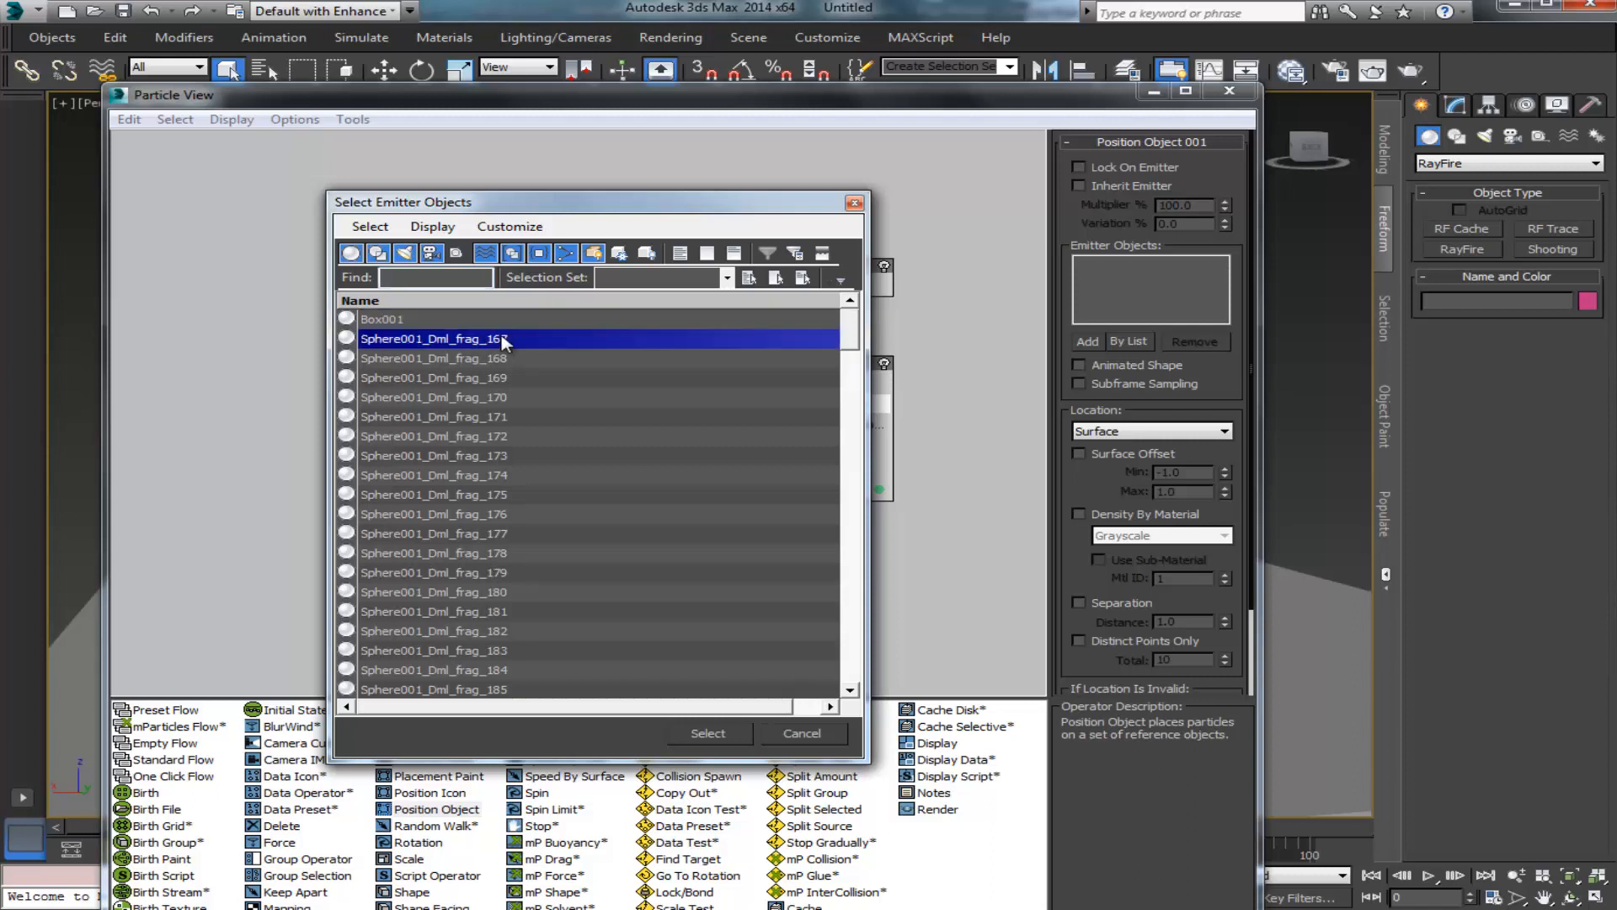
{"action": "left_click_drag", "start_coordinate": [534, 340], "coordinate": [506, 799]}
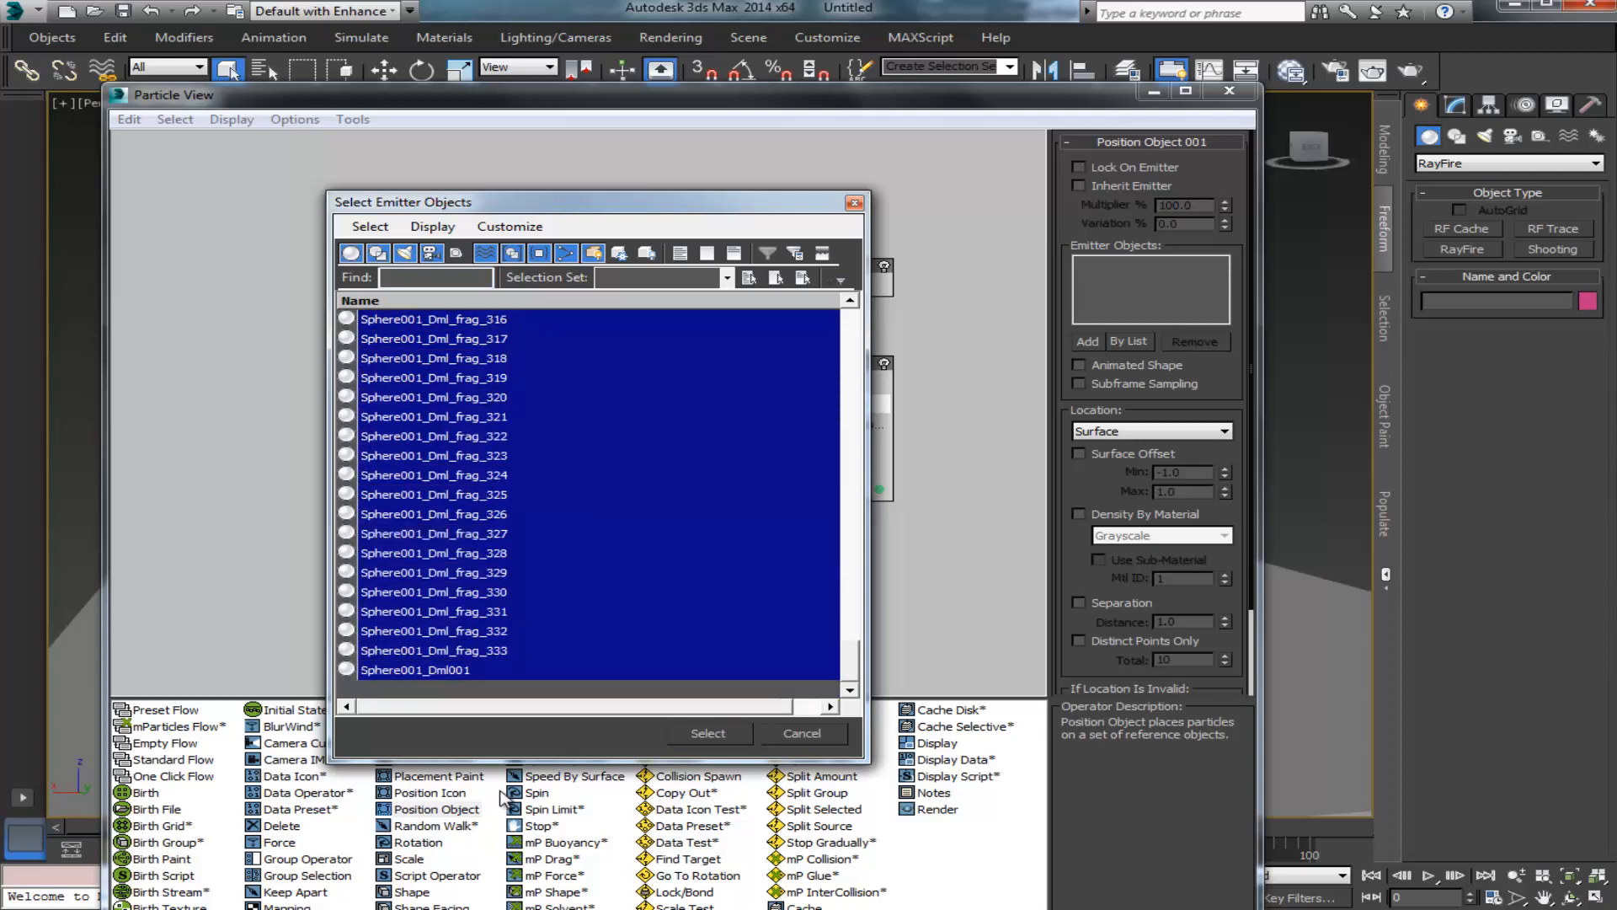
{"action": "left_click", "coordinate": [706, 735]}
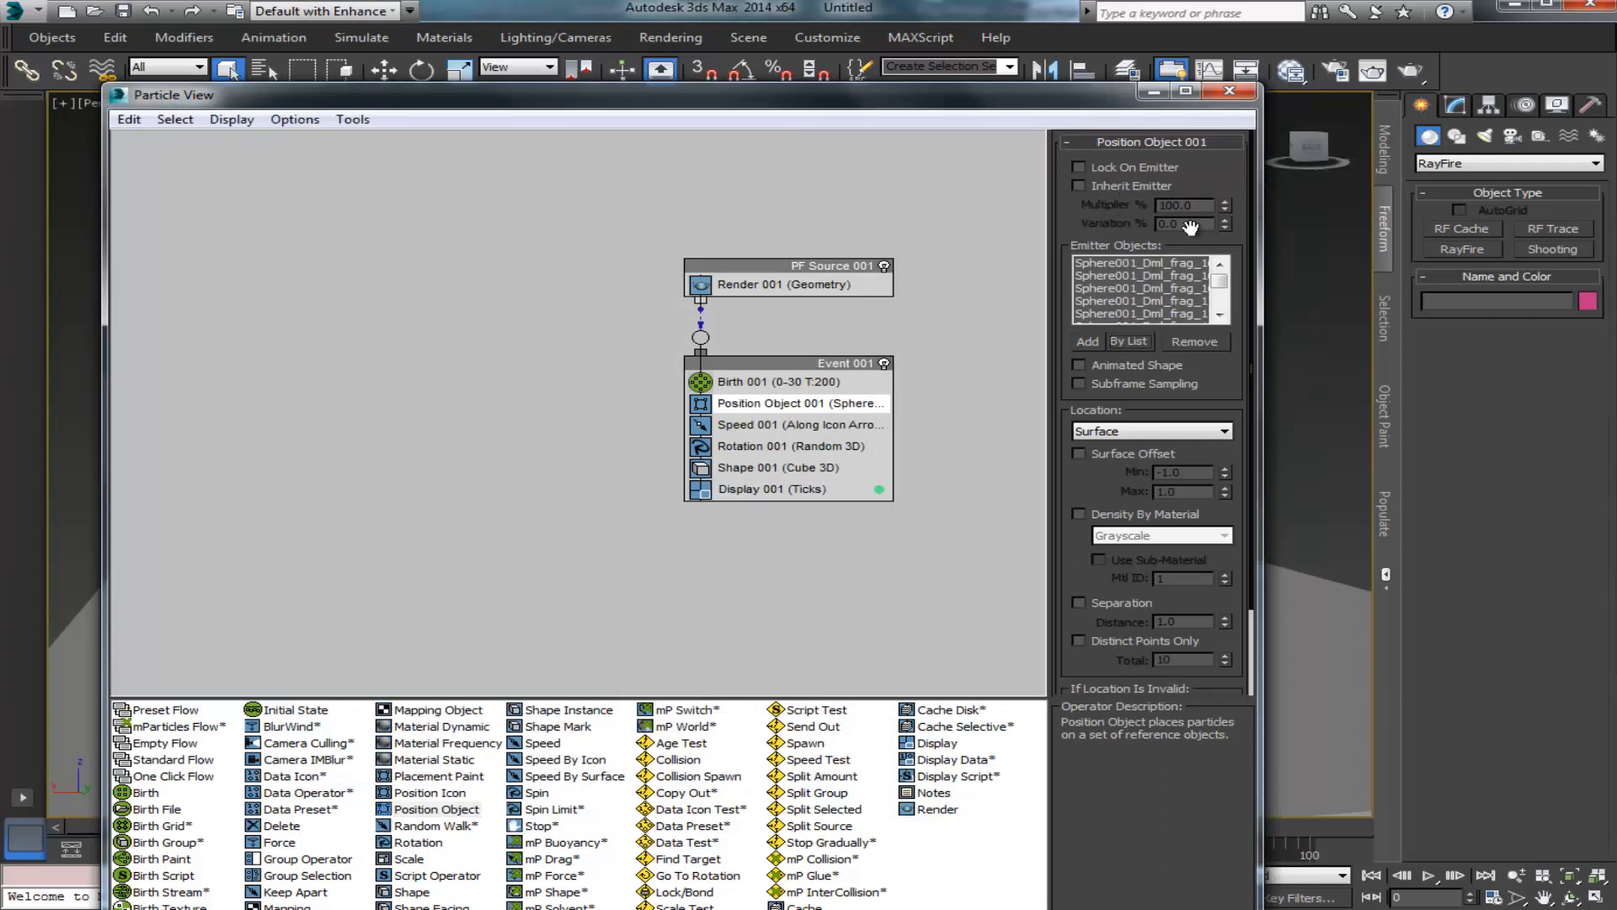
Step: Enable Lock On Emitter for the Position Object operator and minimize Particle View
{"action": "left_click", "coordinate": [1079, 167]}
{"action": "left_click_drag", "start_coordinate": [861, 102], "coordinate": [937, 90]}
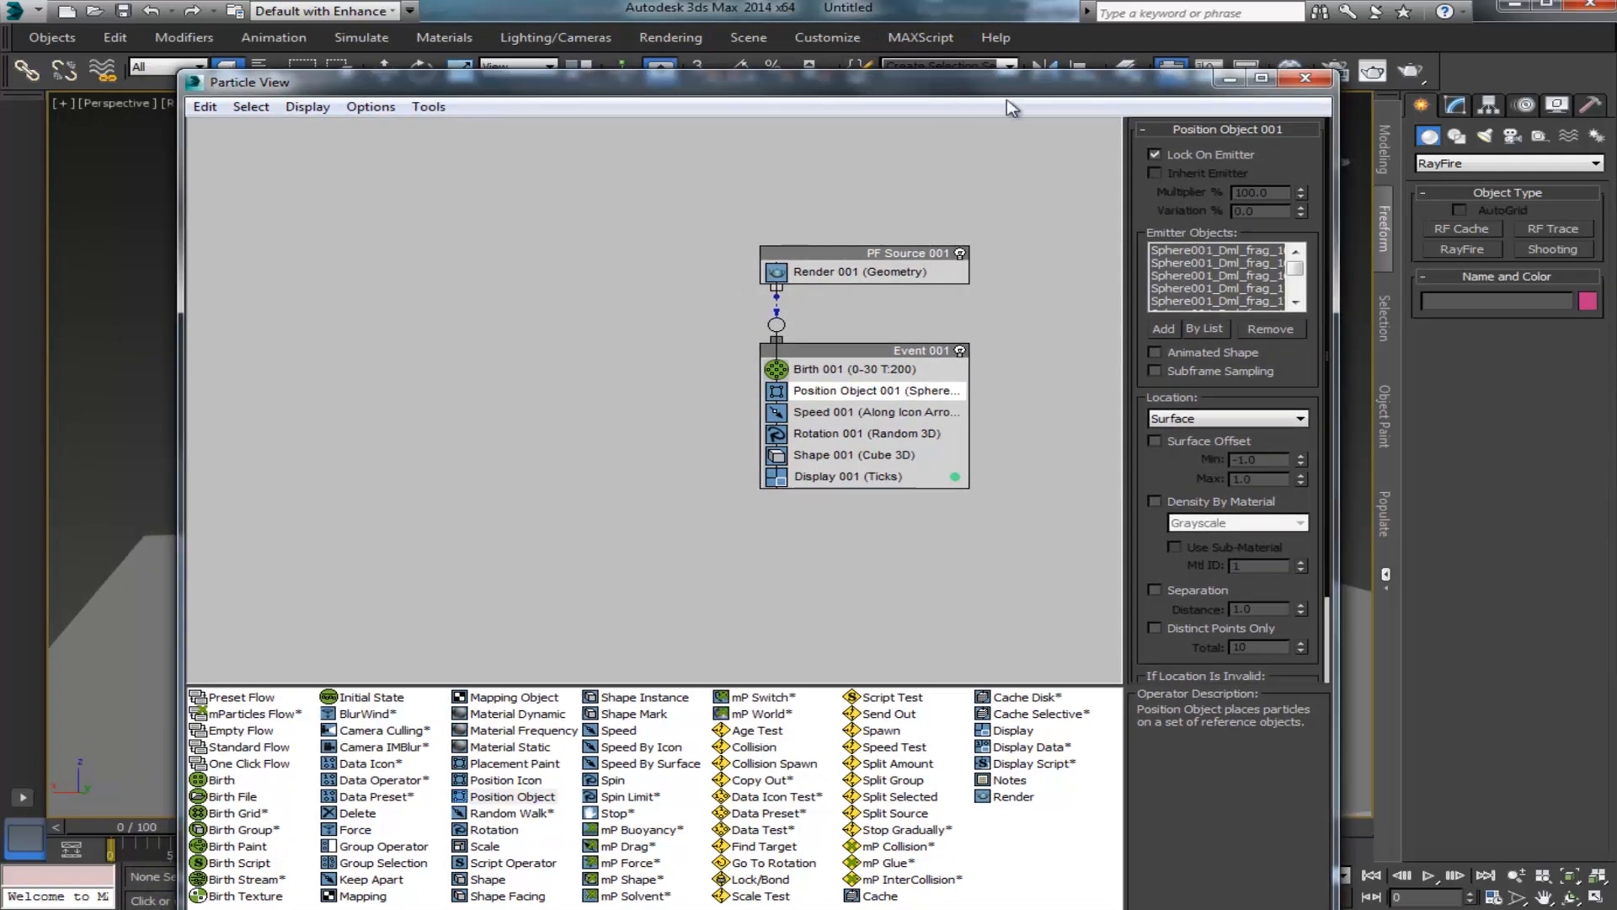
{"action": "left_click", "coordinate": [1229, 79]}
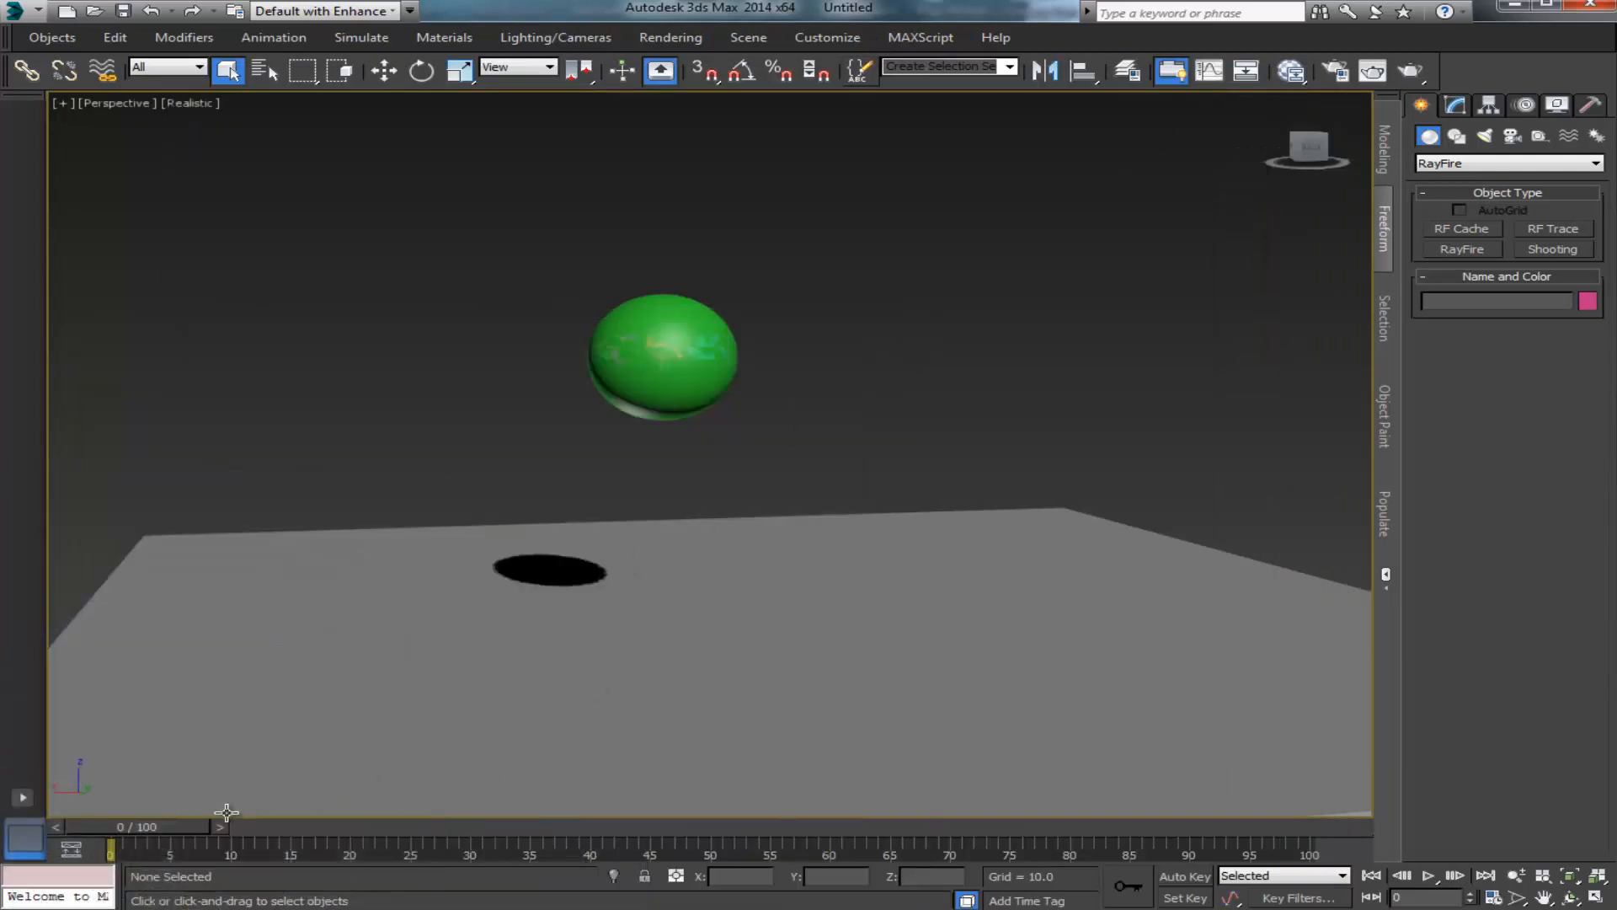
Step: Scrub to frame 10 and then frame 31, selecting the sphere and a fragment to check where the particles sit
{"action": "left_click_drag", "start_coordinate": [173, 821], "coordinate": [280, 825]}
{"action": "key", "text": "q"}
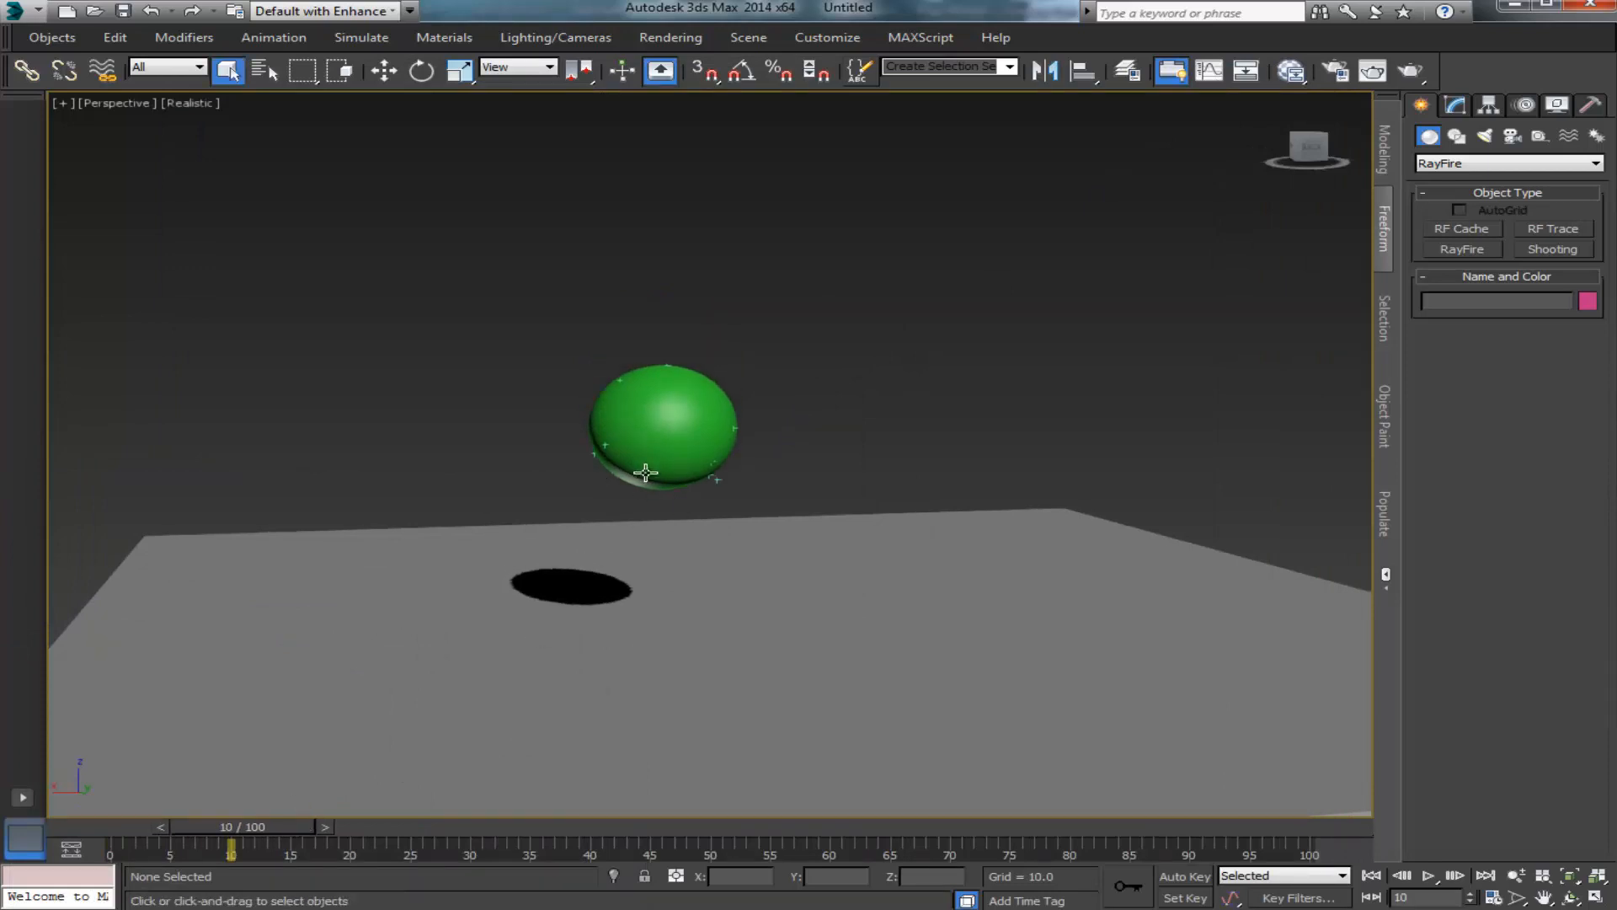
{"action": "left_click", "coordinate": [645, 473]}
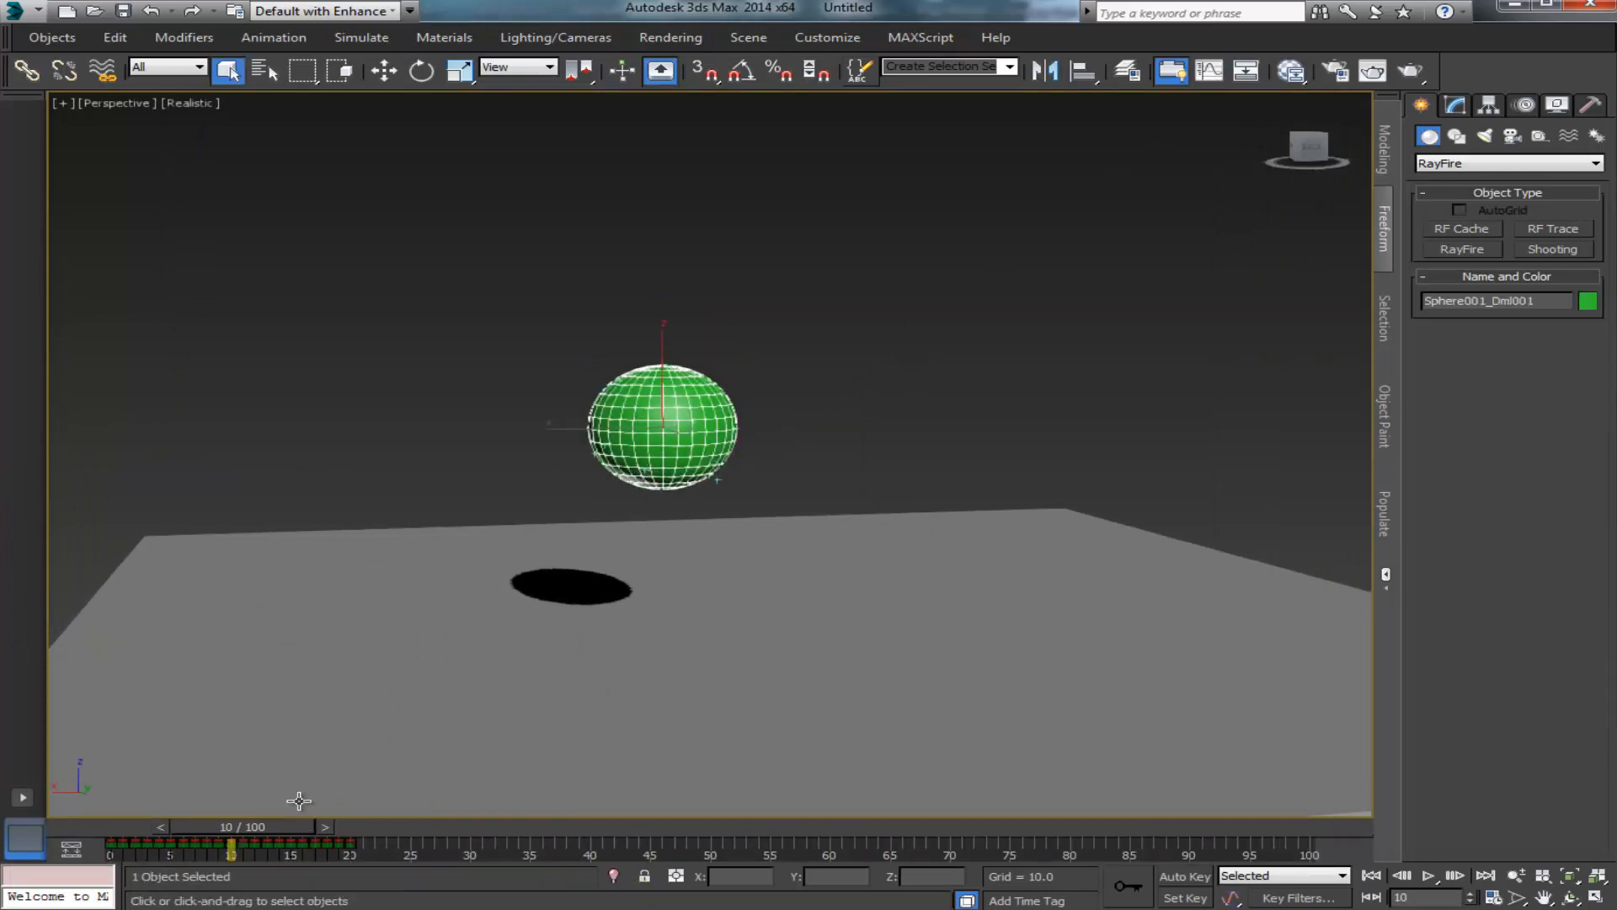
{"action": "left_click_drag", "start_coordinate": [255, 828], "coordinate": [492, 821]}
{"action": "key", "text": "q"}
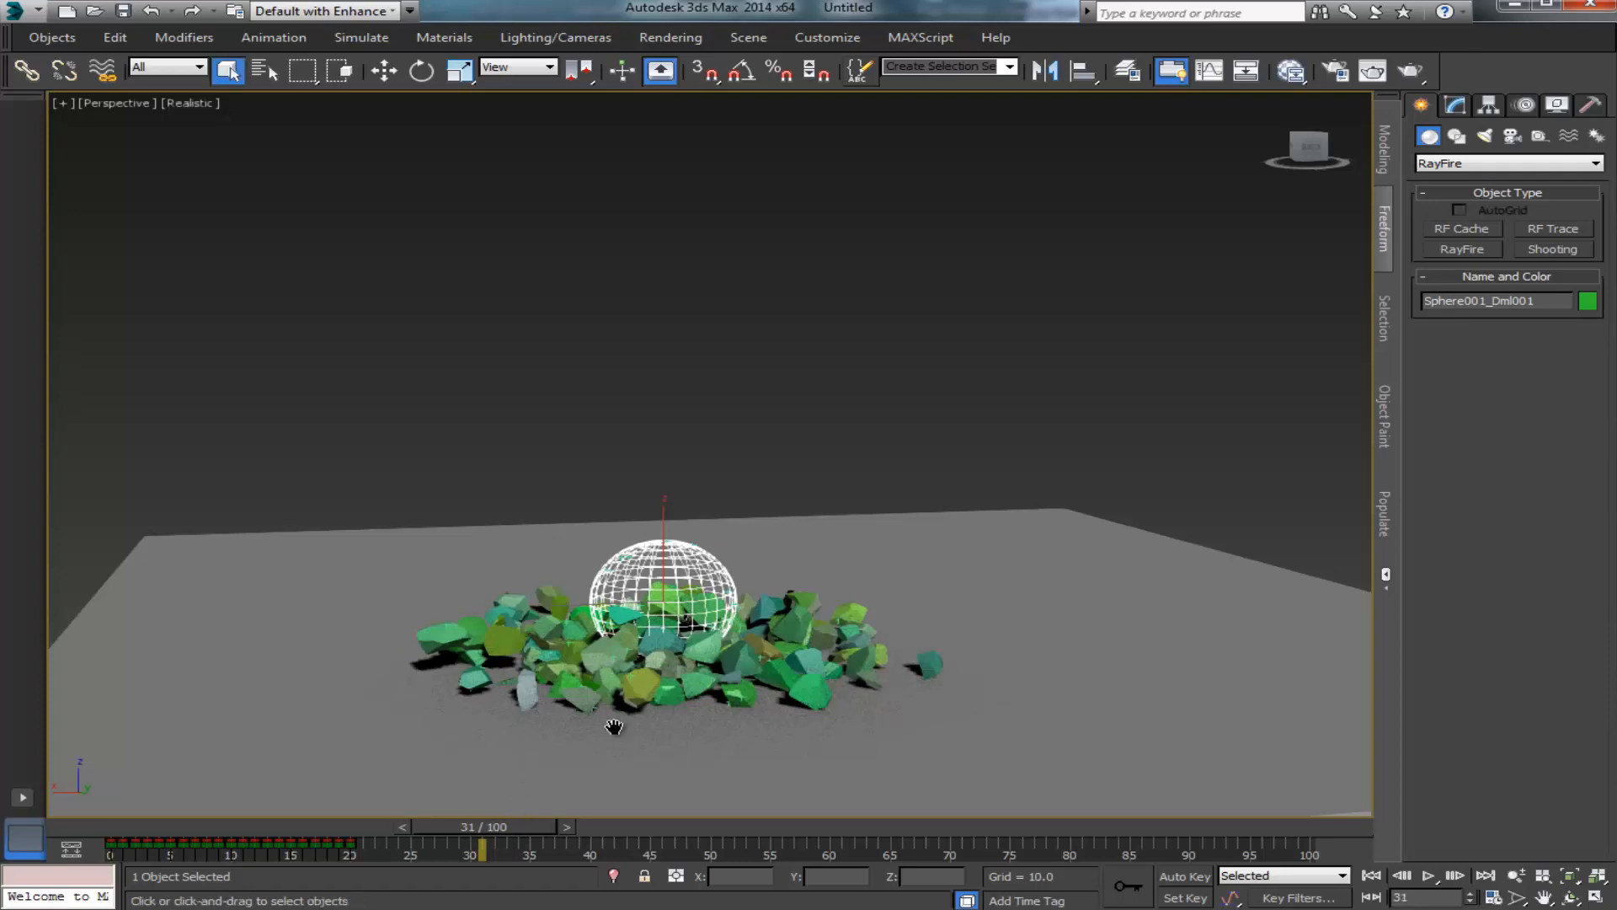
{"action": "scroll", "coordinate": [616, 725], "scroll_direction": "up", "scroll_amount": 5}
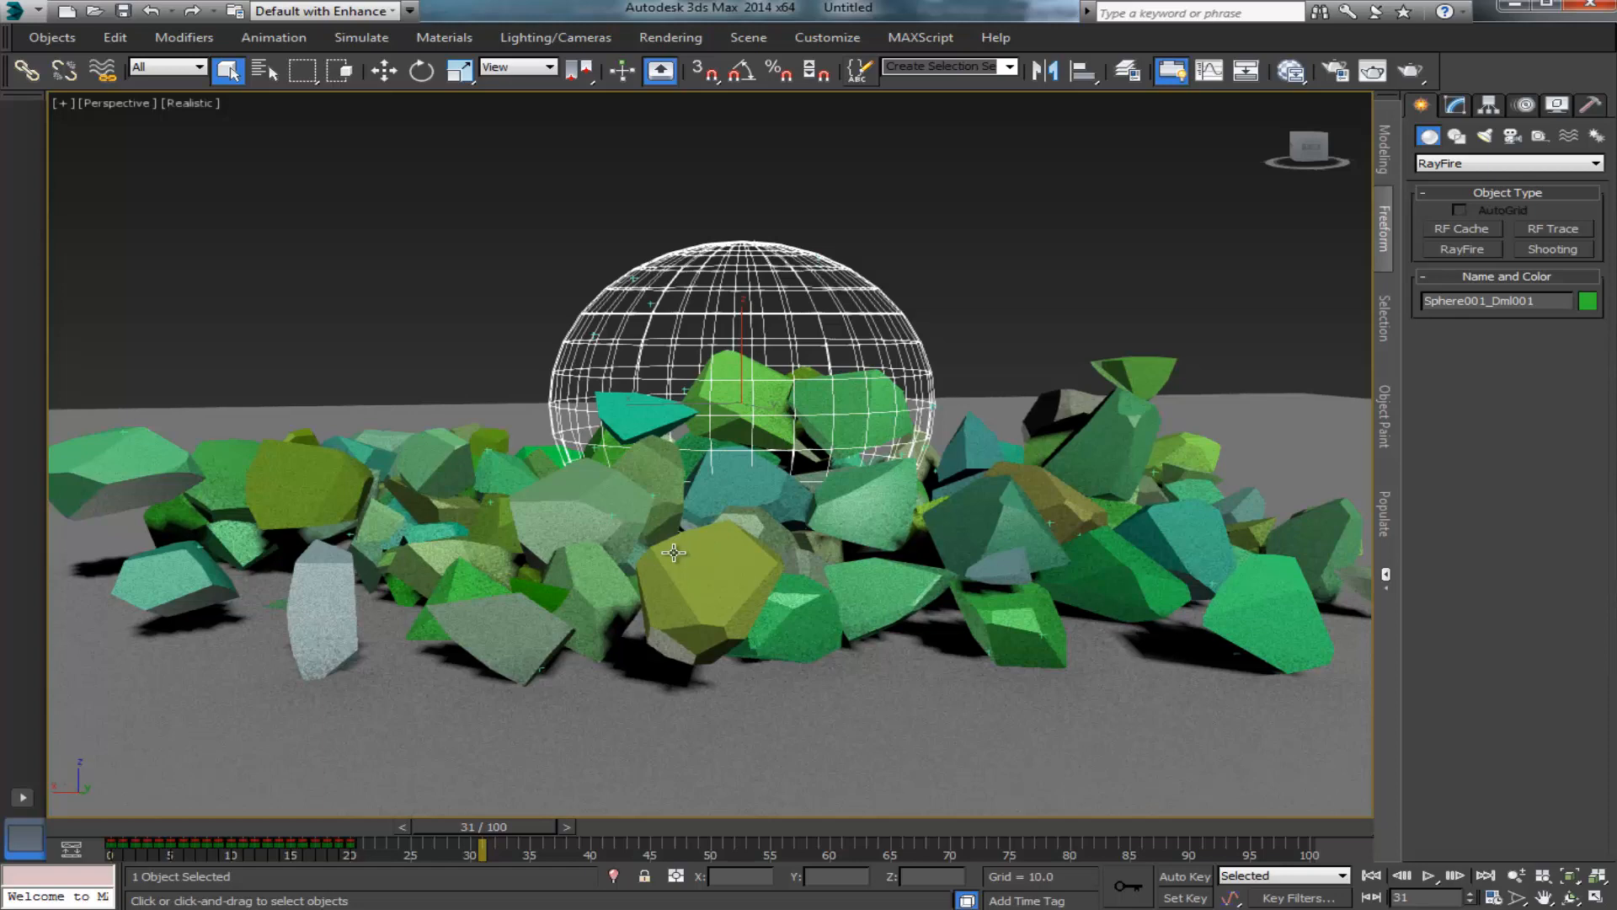
{"action": "left_click", "coordinate": [674, 552]}
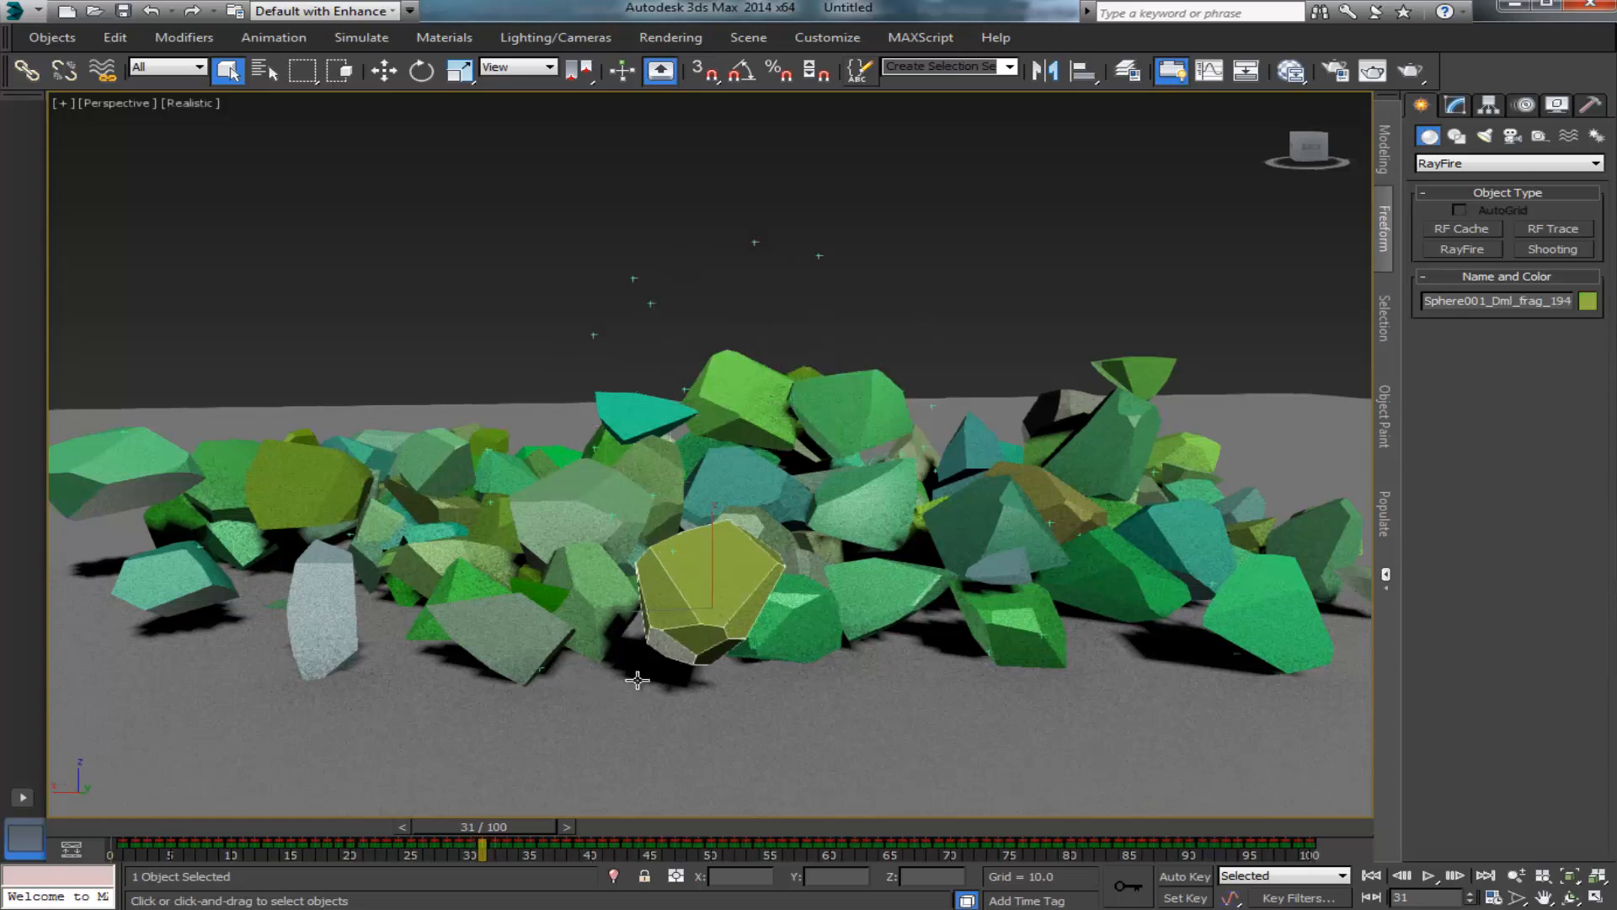
{"action": "left_click", "coordinate": [638, 680]}
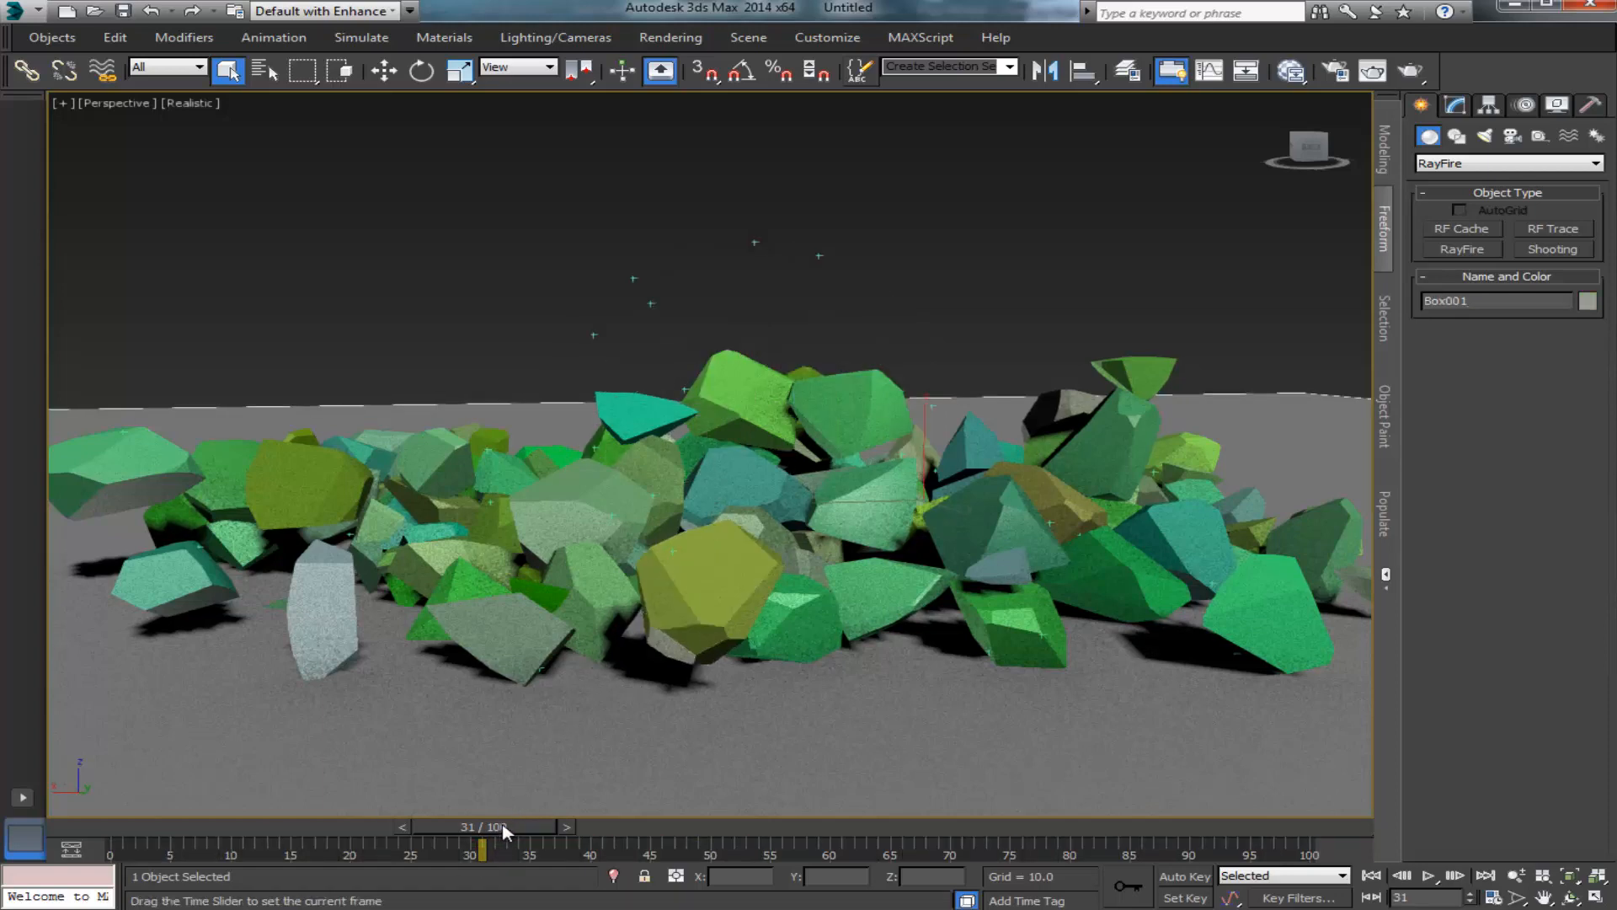
Step: Examine the particles above the fragments at frame 35, then scrub back to frame 11 and frame the falling sphere
{"action": "left_click_drag", "start_coordinate": [506, 832], "coordinate": [553, 832]}
{"action": "left_click_drag", "start_coordinate": [581, 241], "coordinate": [680, 323]}
{"action": "key", "text": "Delete"}
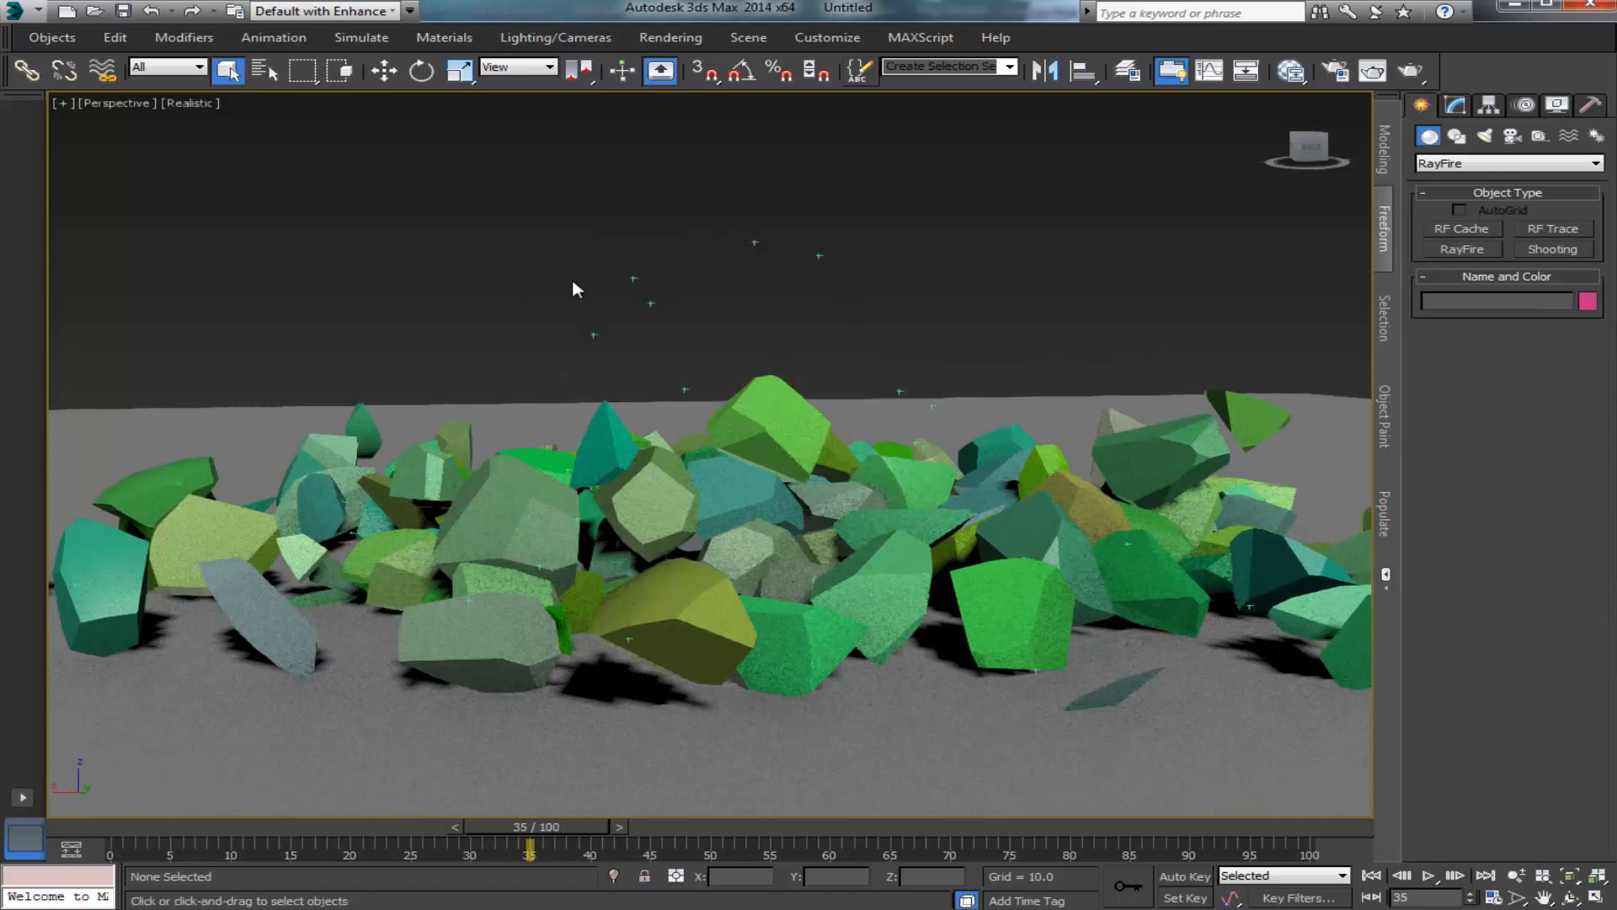
{"action": "left_click_drag", "start_coordinate": [497, 830], "coordinate": [226, 829]}
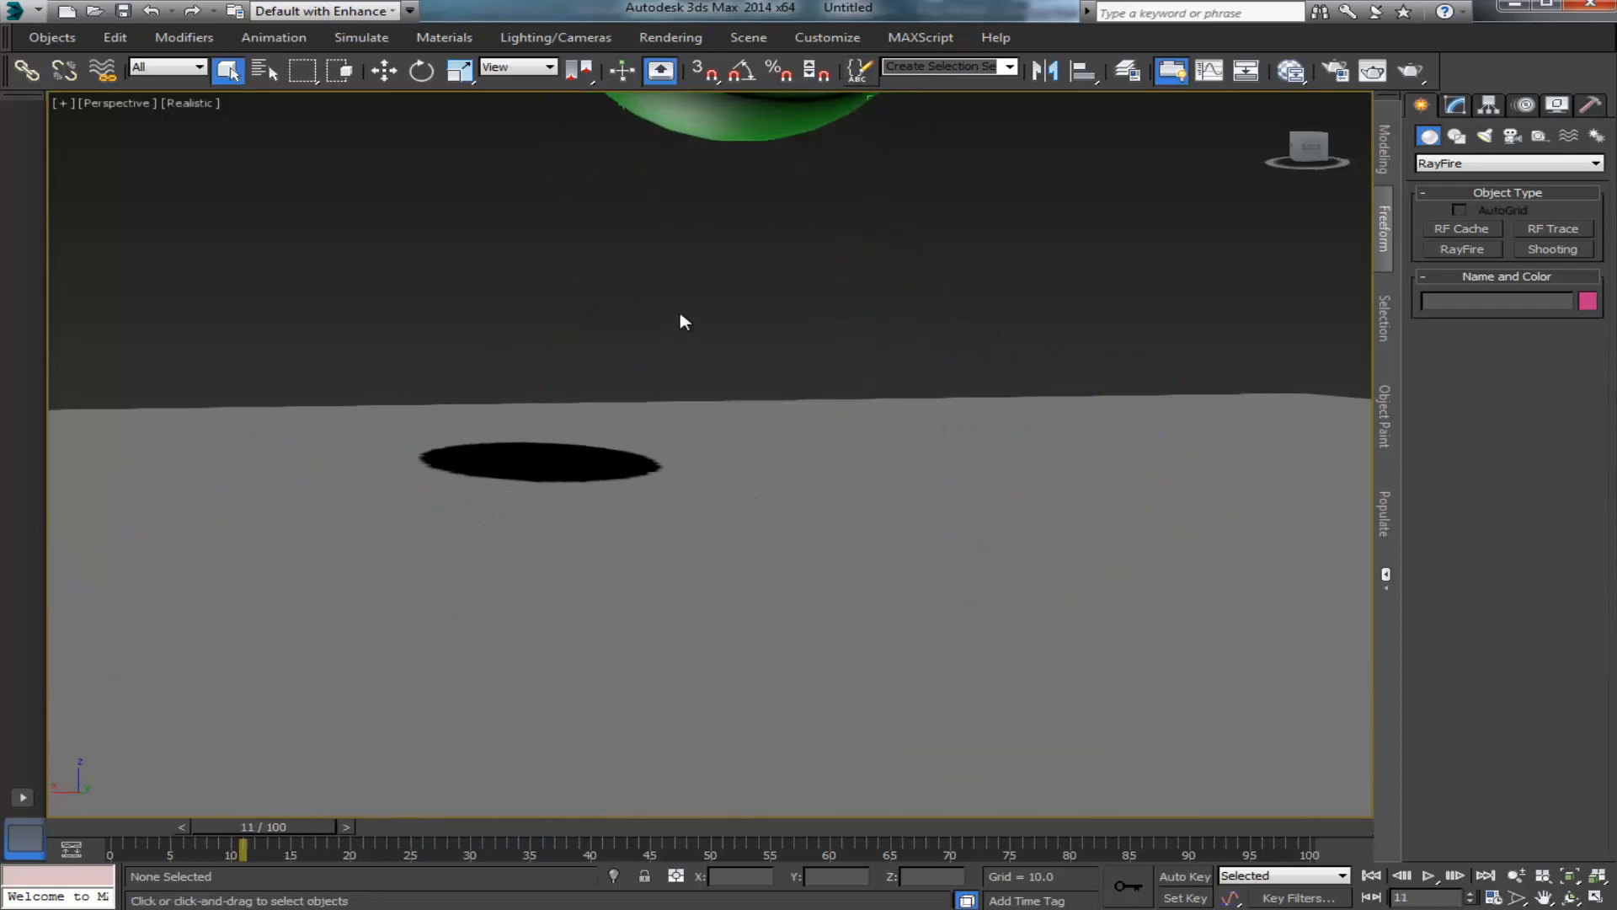
{"action": "scroll", "coordinate": [663, 322], "scroll_direction": "down", "scroll_amount": 1}
{"action": "scroll", "coordinate": [663, 321], "scroll_direction": "down", "scroll_amount": 1}
{"action": "scroll", "coordinate": [663, 321], "scroll_direction": "up", "scroll_amount": 1}
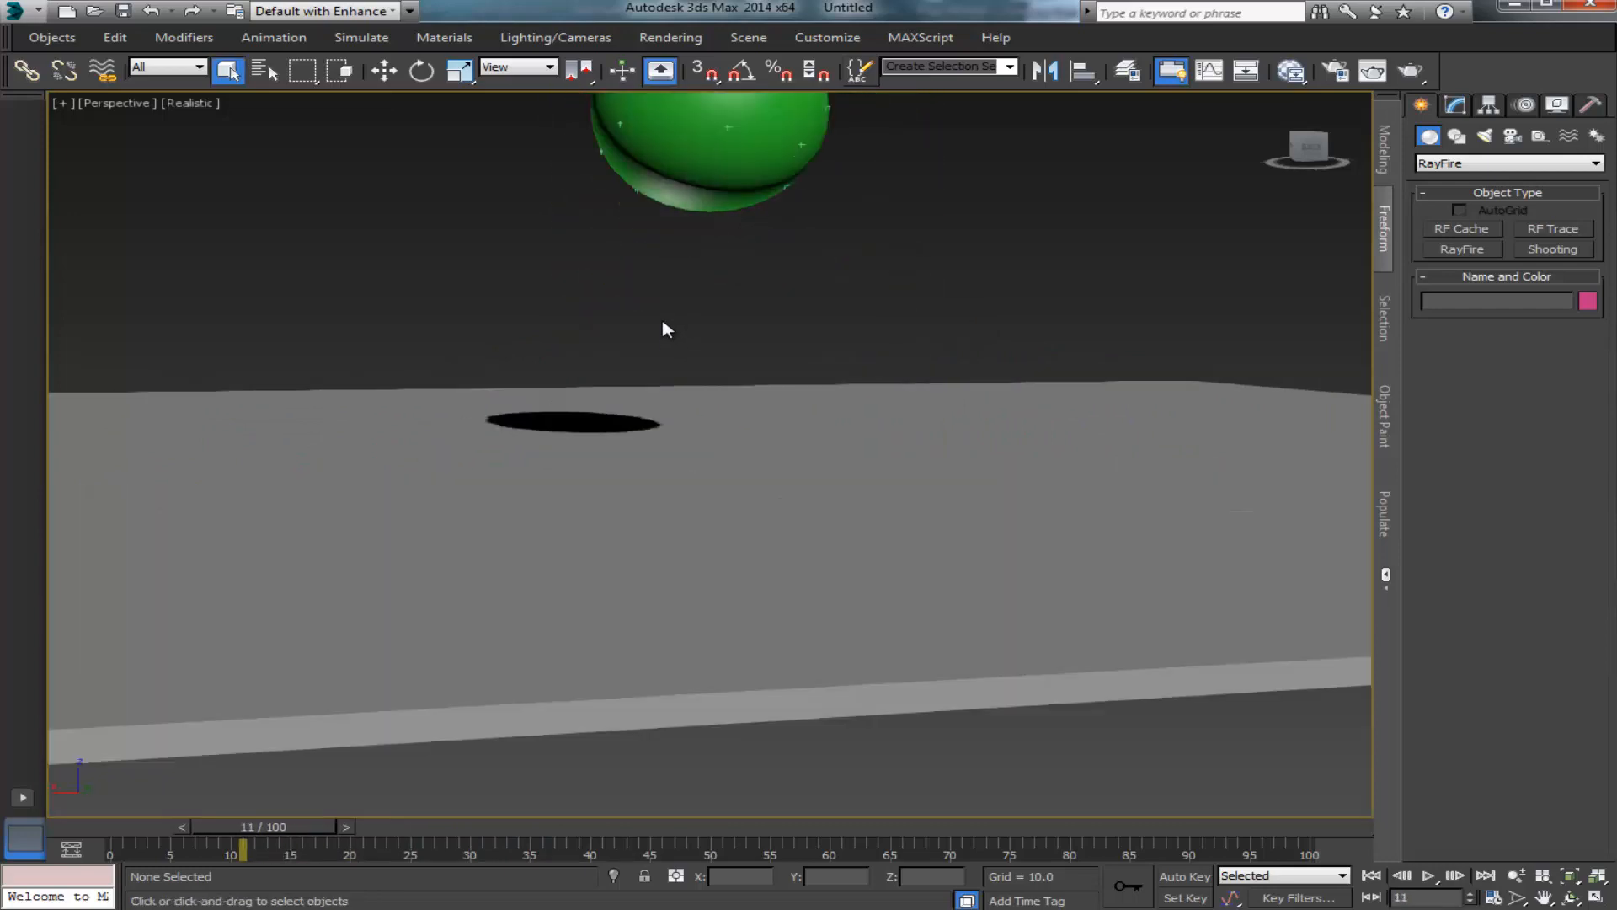
{"action": "middle_click_drag", "start_coordinate": [660, 328], "coordinate": [660, 451]}
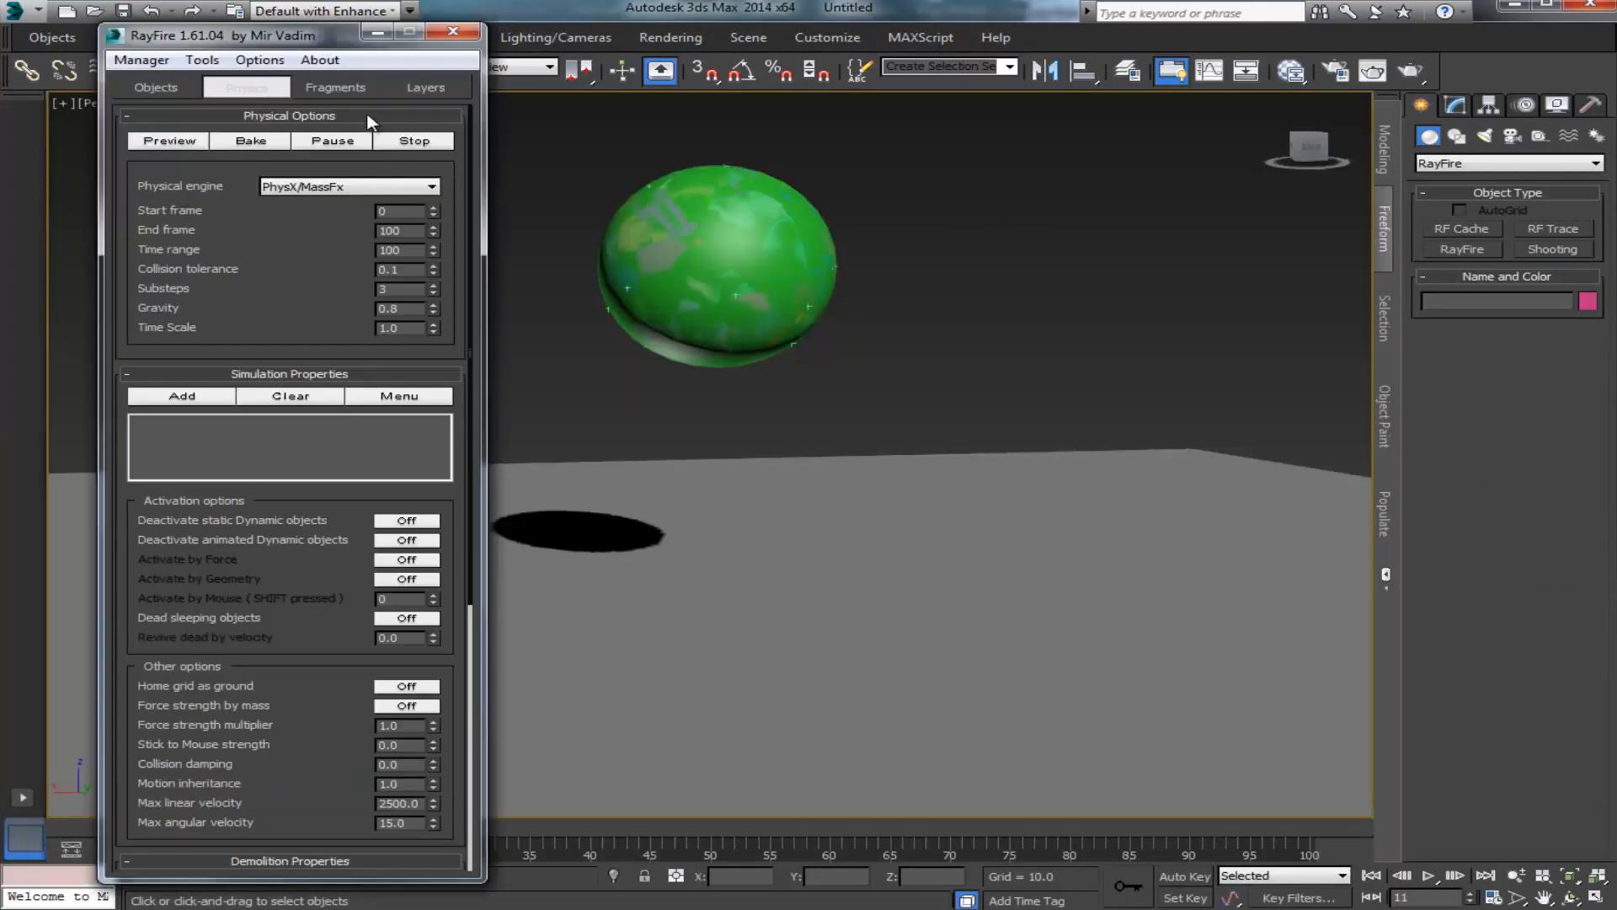
Step: Set the Birth 001 operator's Emit Stop to 1 and Amount to 500, and scrub the timeline back to frame 4
{"action": "left_click", "coordinate": [373, 37]}
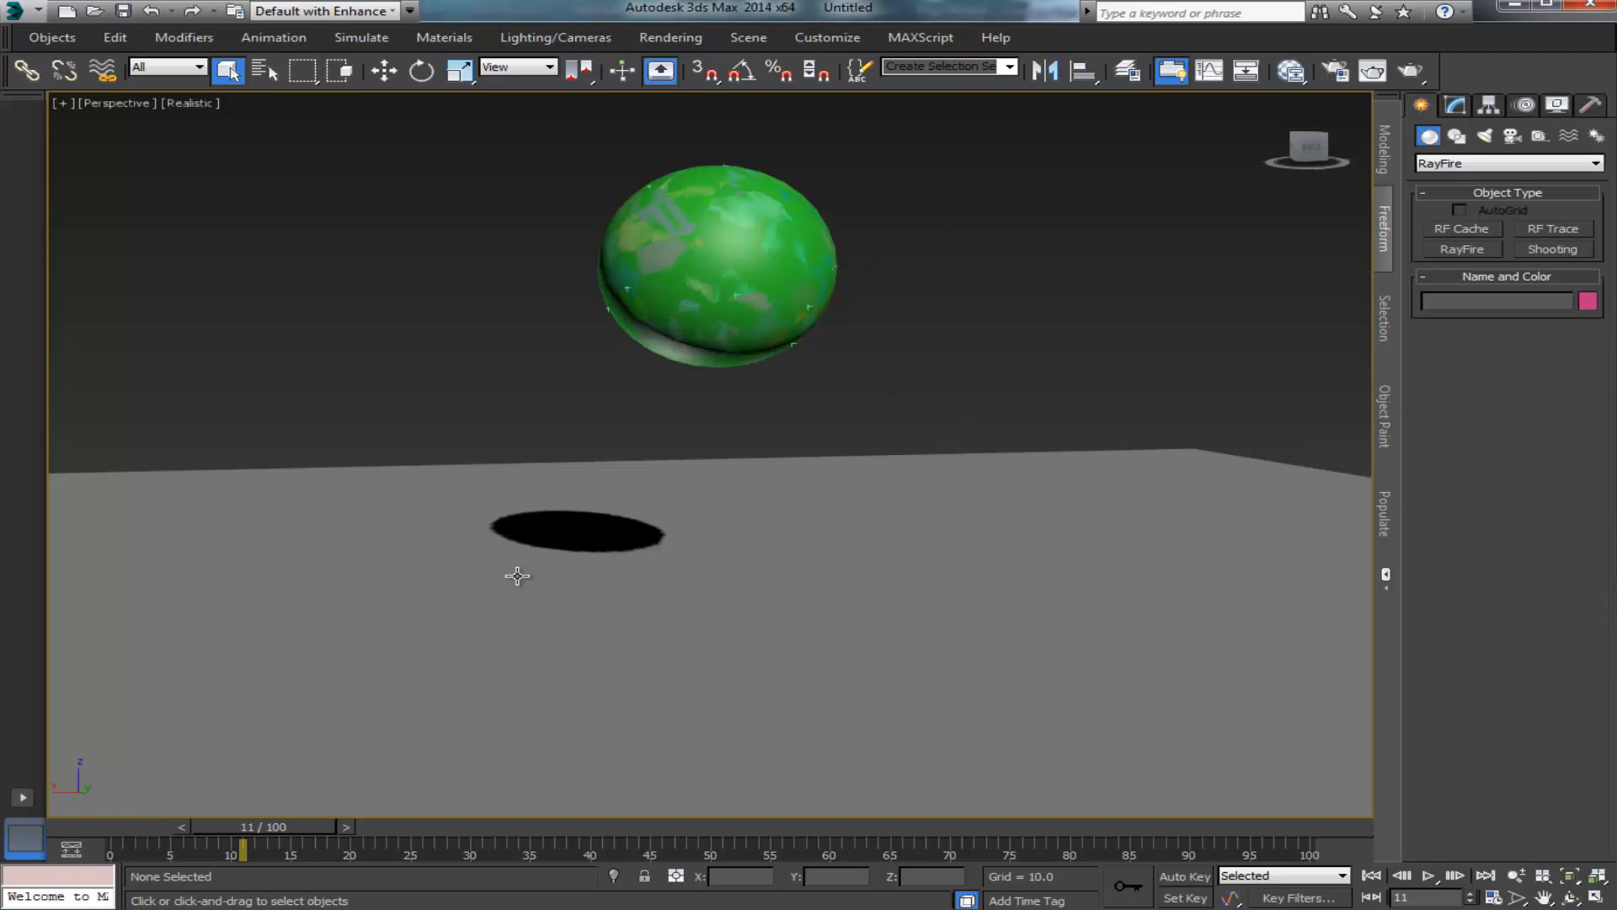
{"action": "key", "text": "6"}
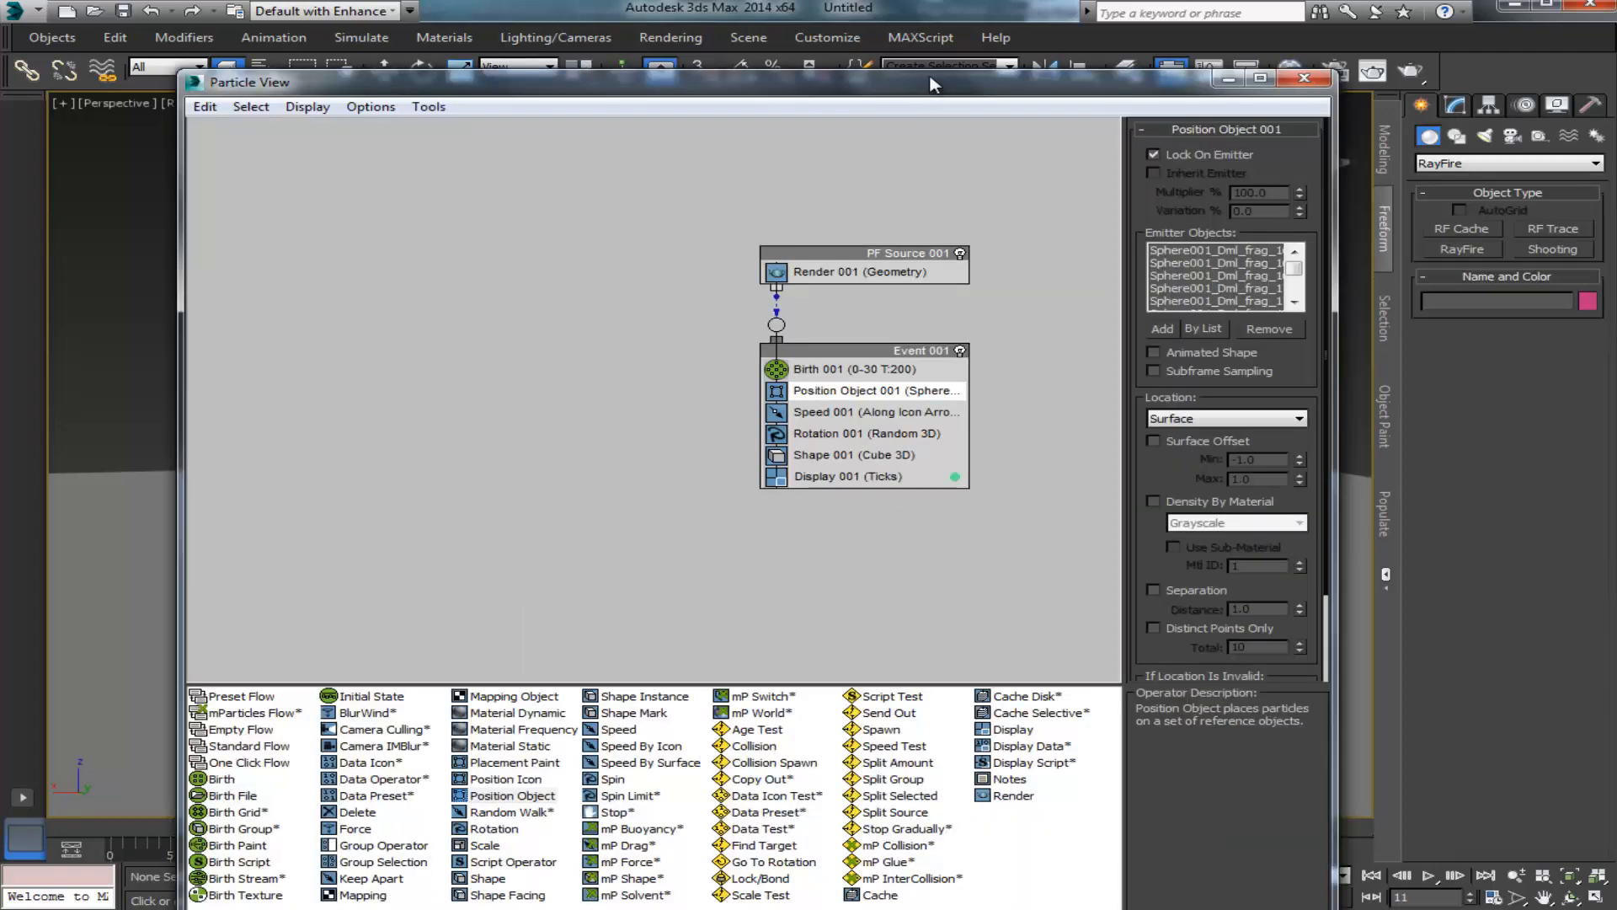
{"action": "left_click_drag", "start_coordinate": [926, 84], "coordinate": [868, 88]}
{"action": "left_click", "coordinate": [739, 373]}
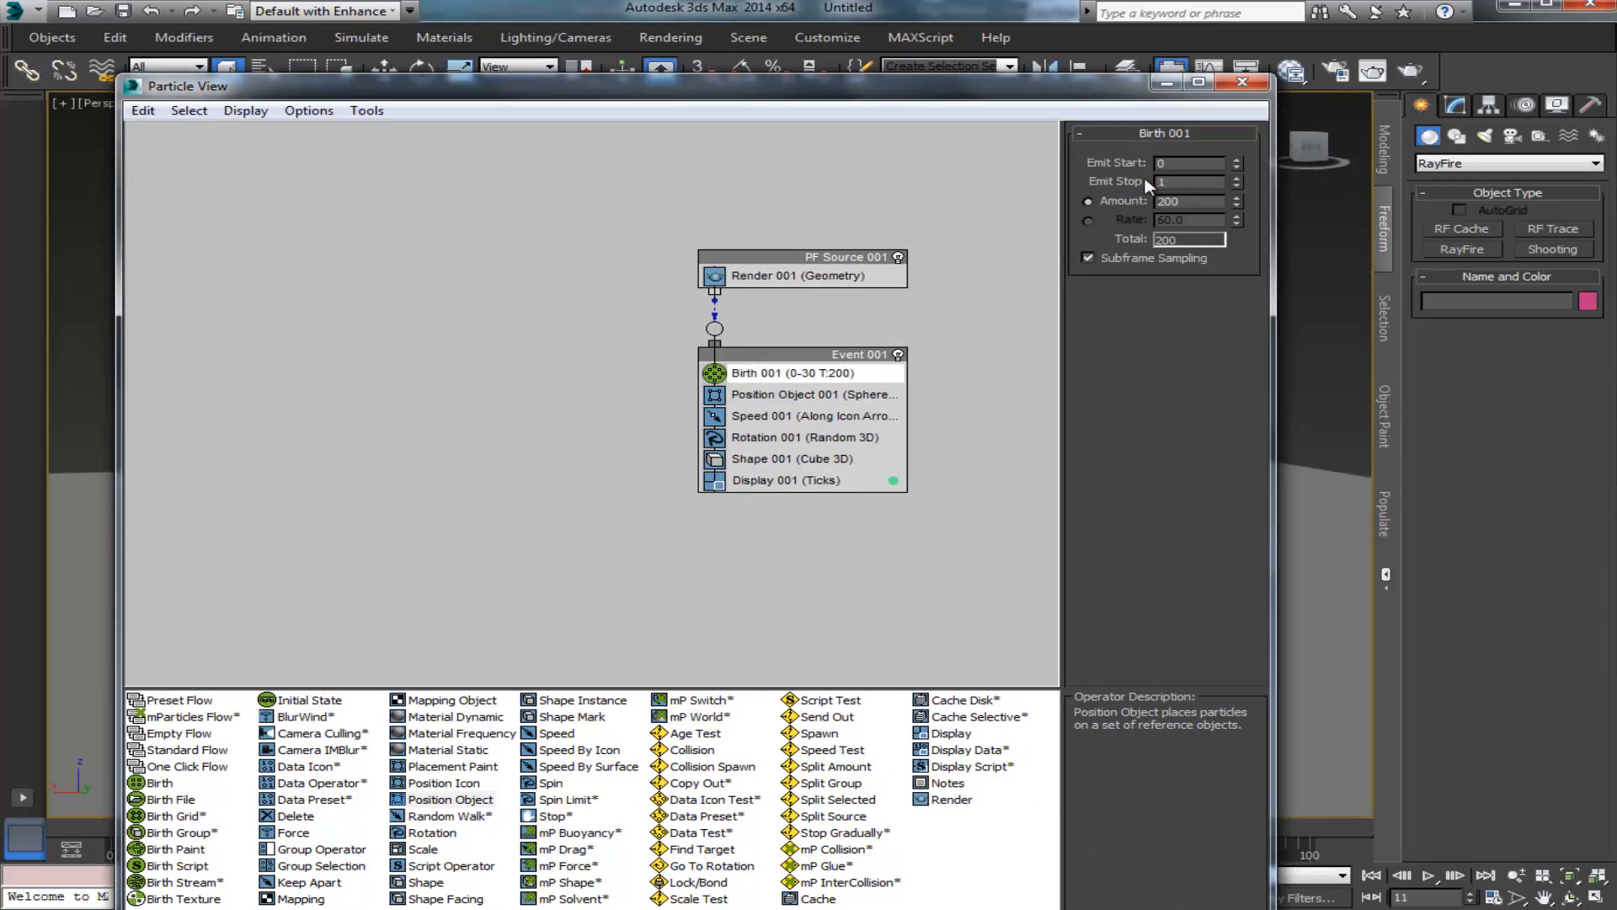
{"action": "left_click", "coordinate": [1148, 184]}
{"action": "type", "text": "1"}
{"action": "key", "text": "Return"}
{"action": "left_click_drag", "start_coordinate": [1000, 78], "coordinate": [1281, 47]}
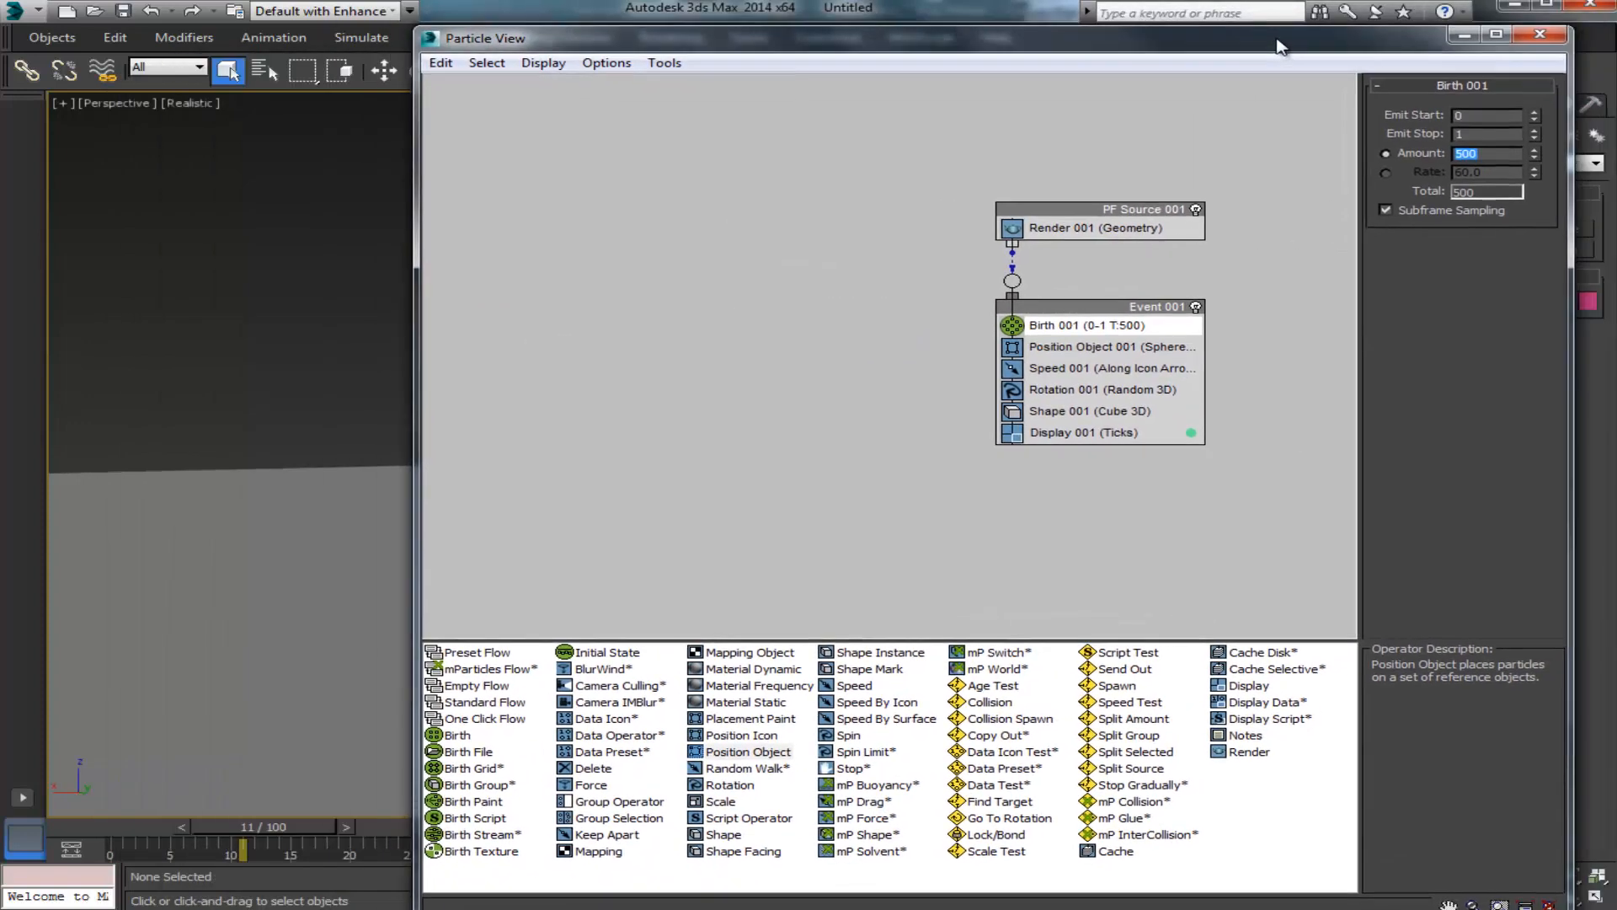
{"action": "left_click", "coordinate": [1461, 36]}
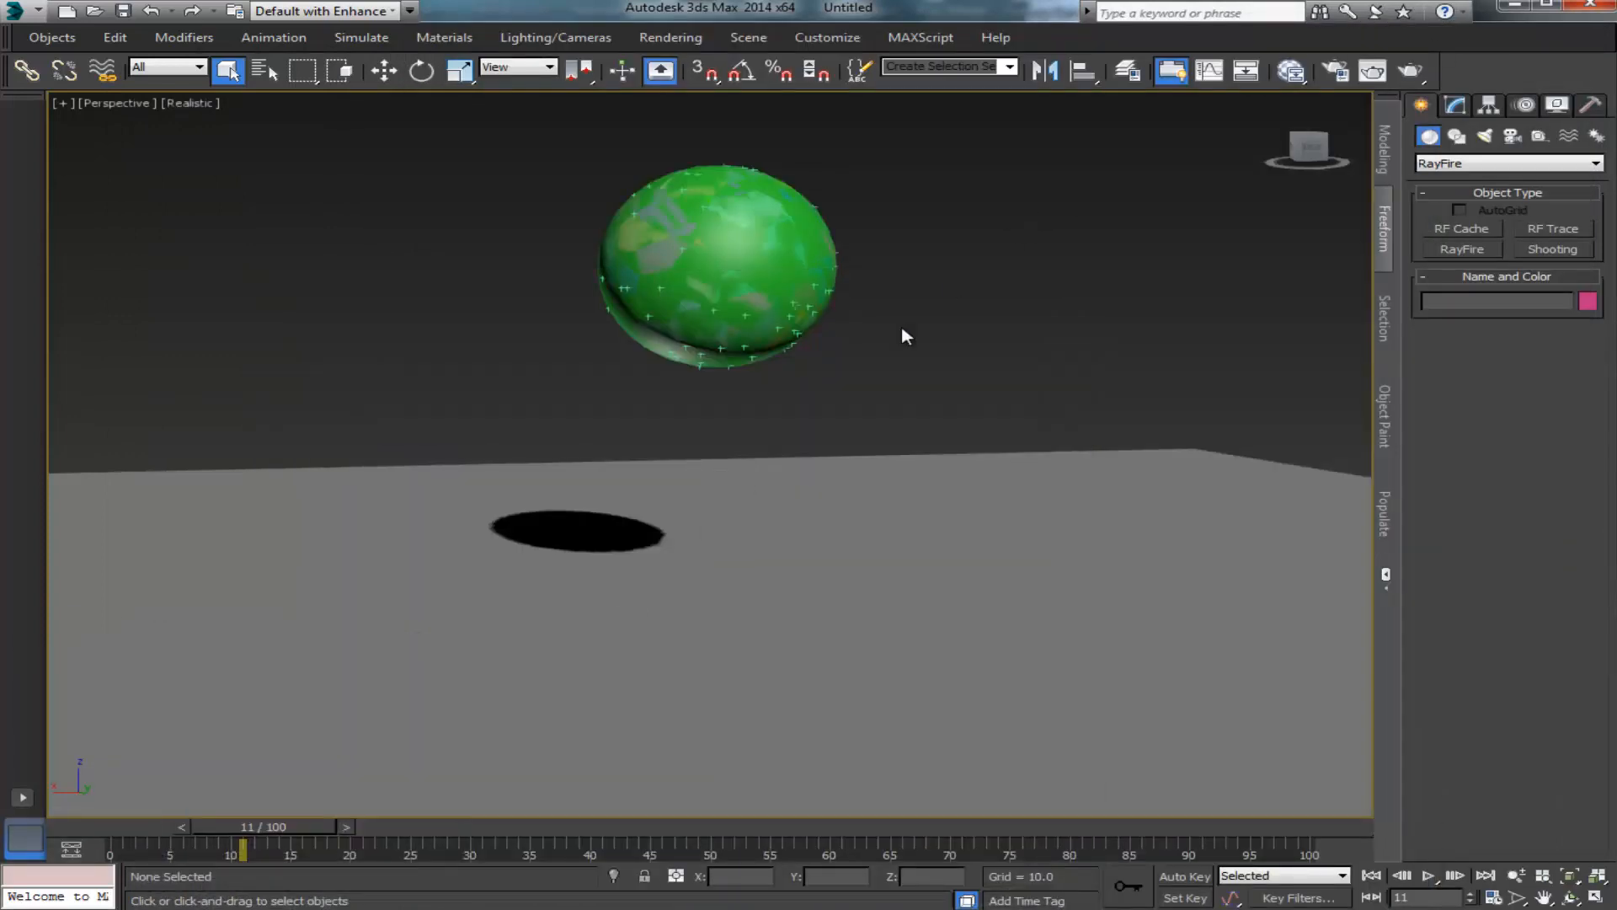
{"action": "left_click_drag", "start_coordinate": [282, 834], "coordinate": [156, 824]}
{"action": "key", "text": "q"}
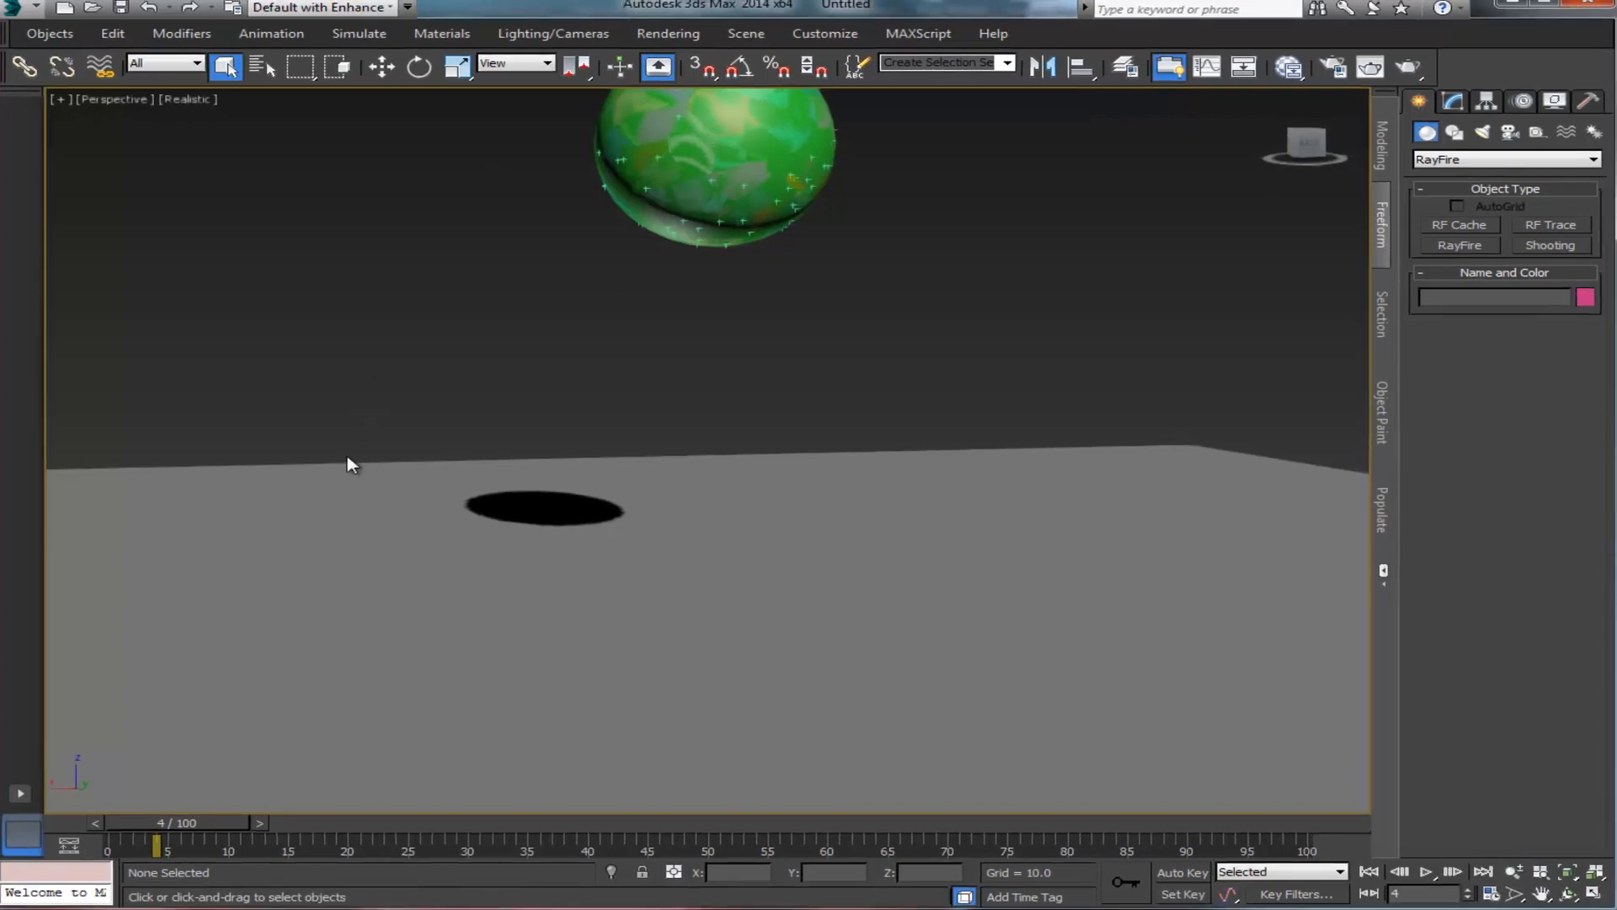
Step: Move the PF Source 001 and Event 001 nodes higher in Particle View and minimize the window
{"action": "key", "text": "6"}
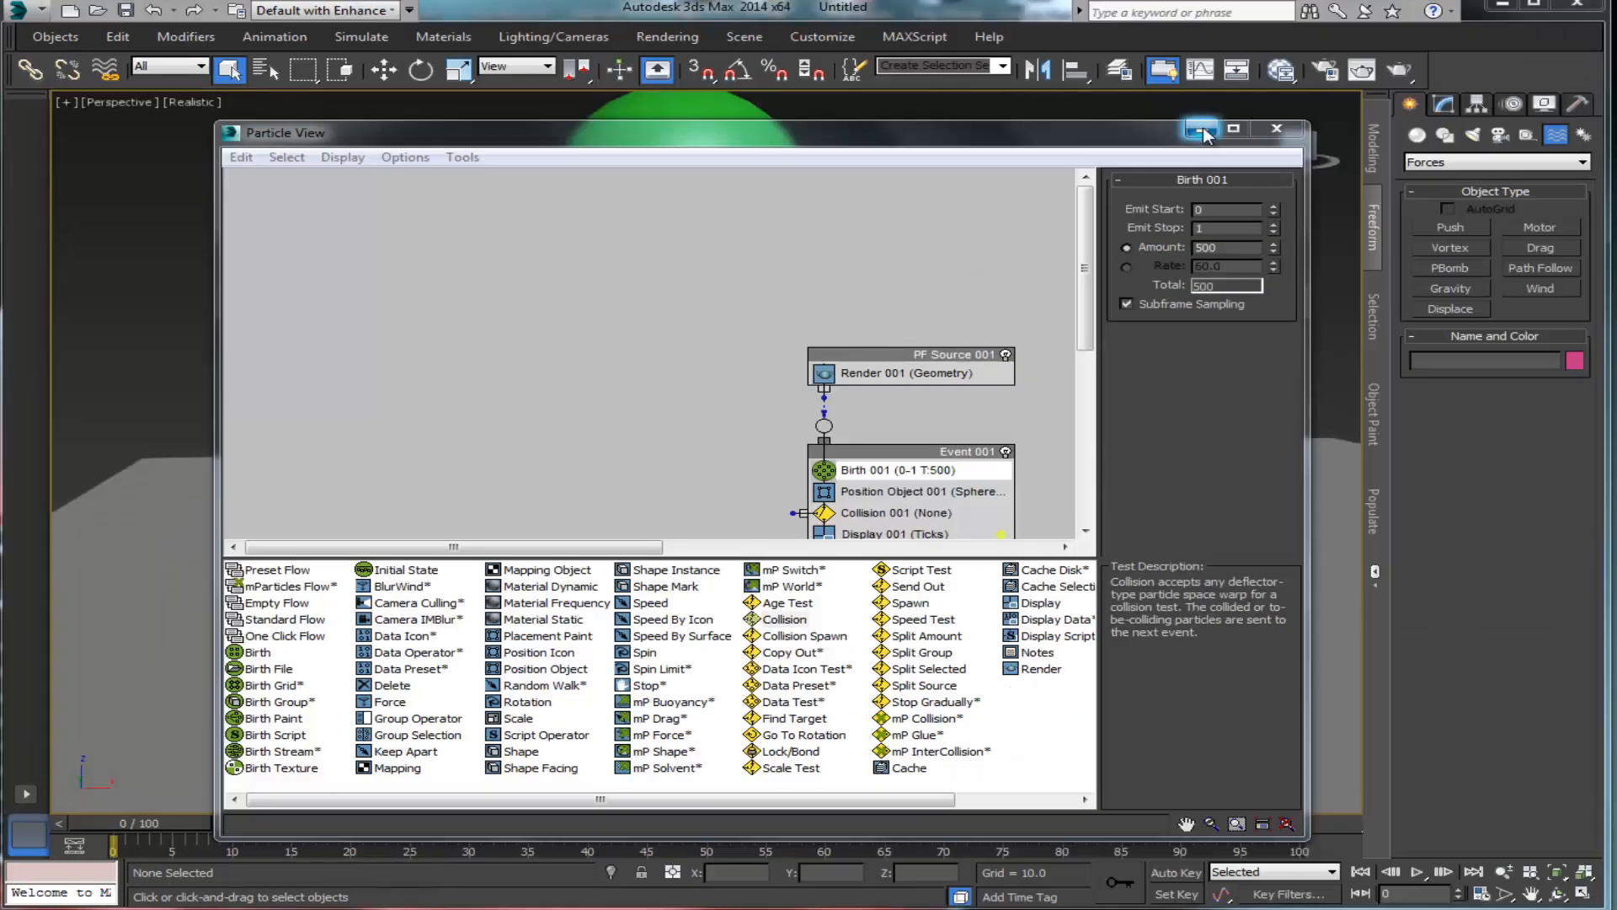
{"action": "left_click_drag", "start_coordinate": [806, 302], "coordinate": [1040, 544]}
{"action": "left_click_drag", "start_coordinate": [941, 322], "coordinate": [916, 242]}
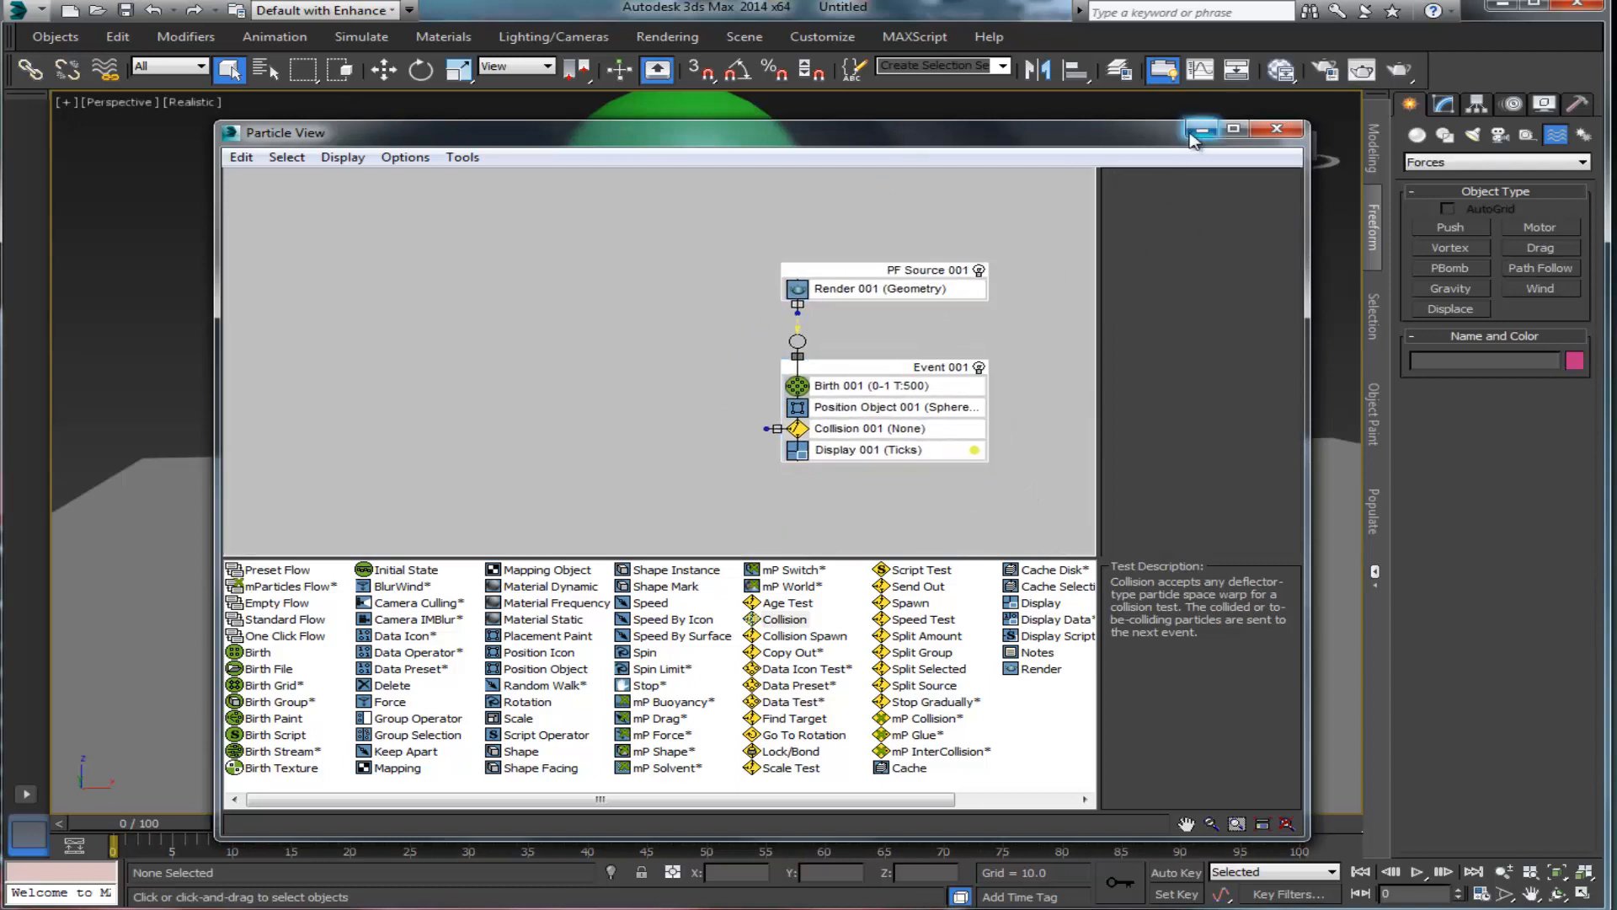
{"action": "left_click", "coordinate": [1202, 130]}
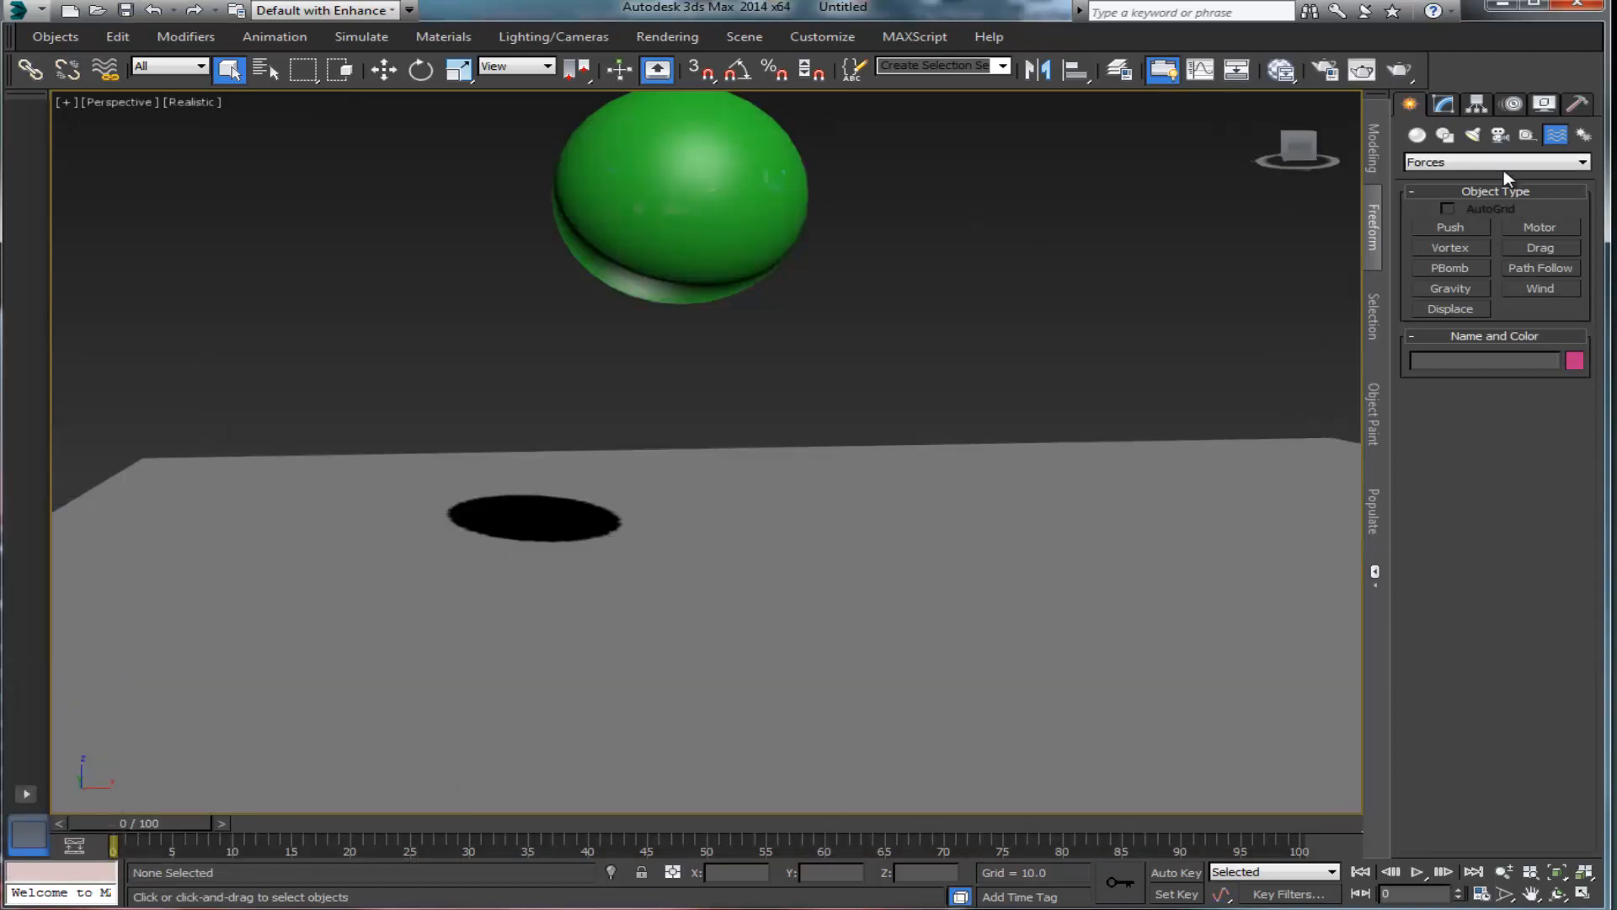
Step: Create a Deflector space warp about 377 wide and 386 long around the floor box in the Perspective view
{"action": "left_click", "coordinate": [1541, 162]}
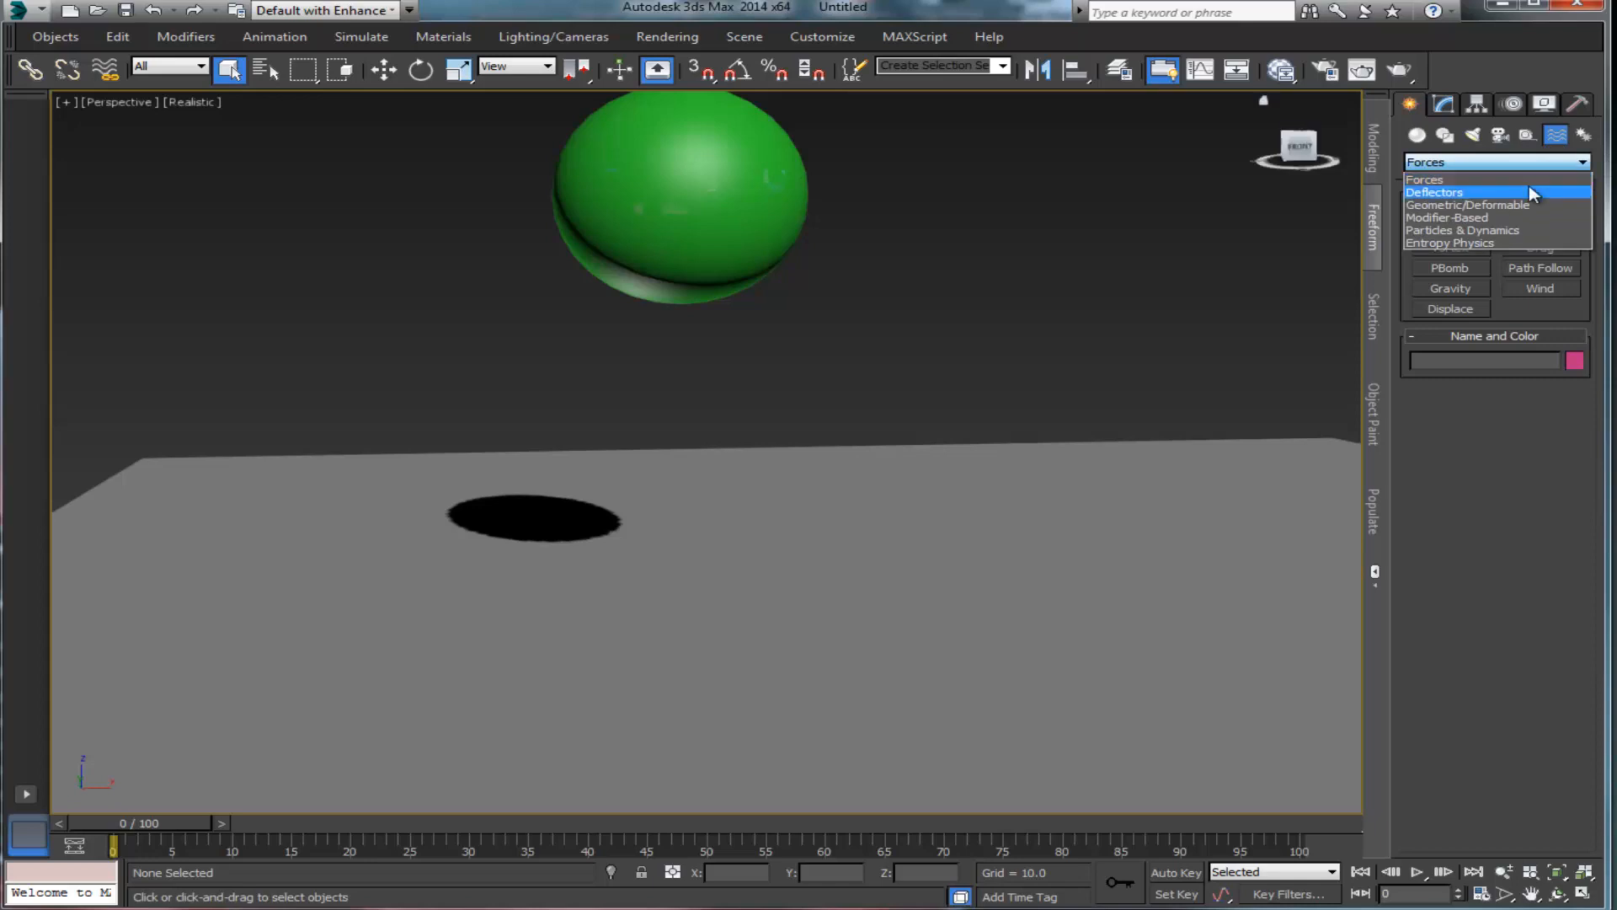
{"action": "left_click", "coordinate": [1480, 193]}
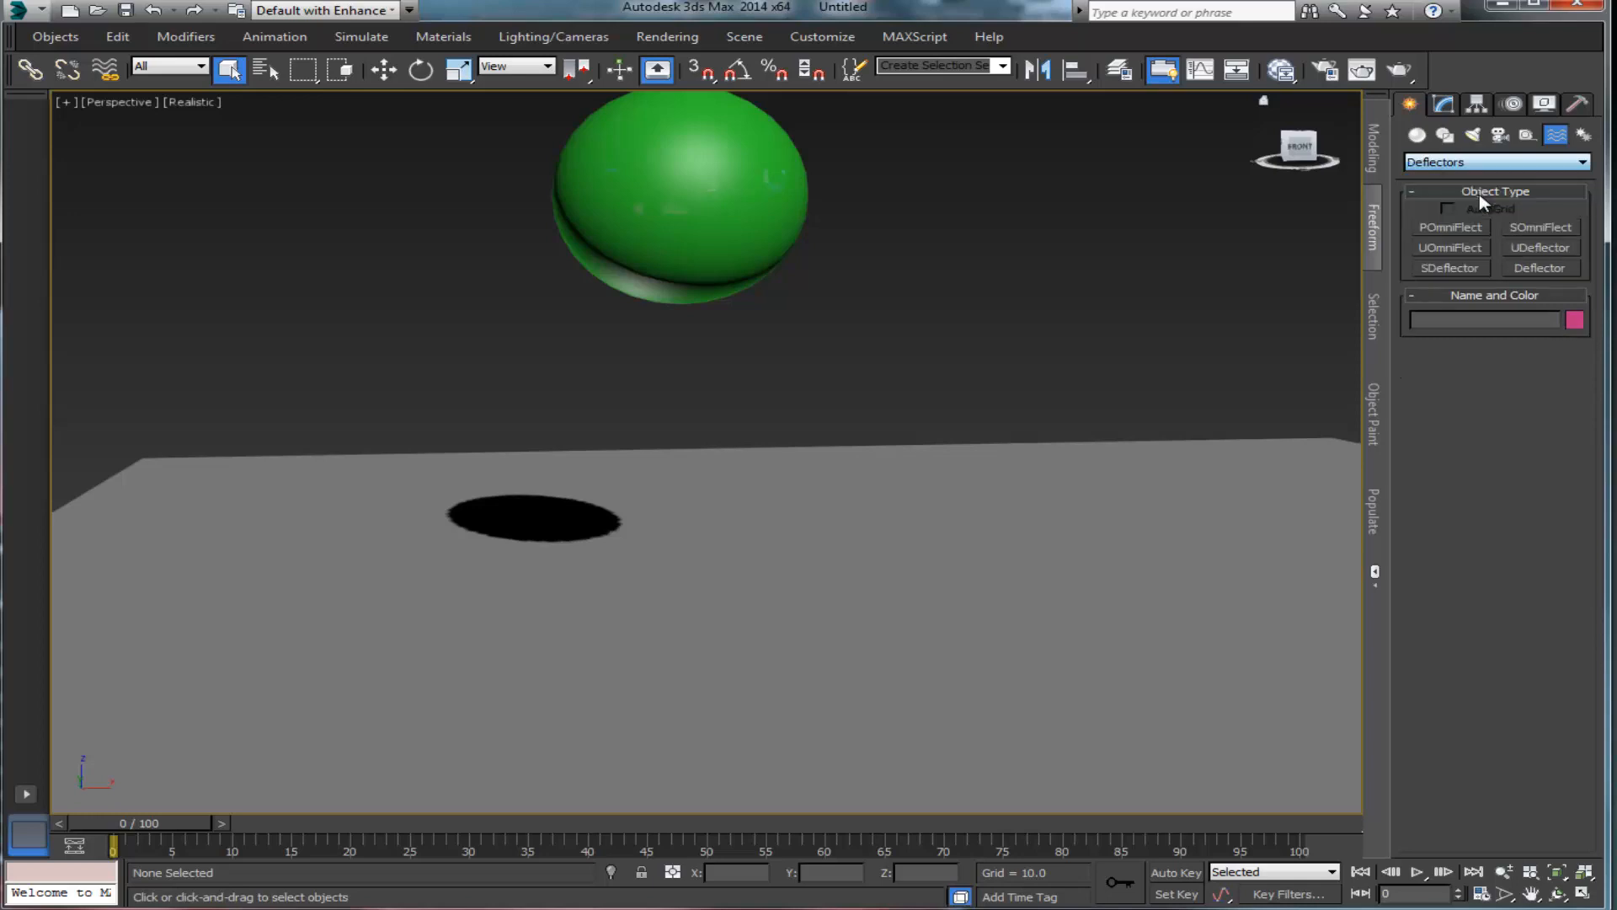
{"action": "left_click", "coordinate": [1543, 268]}
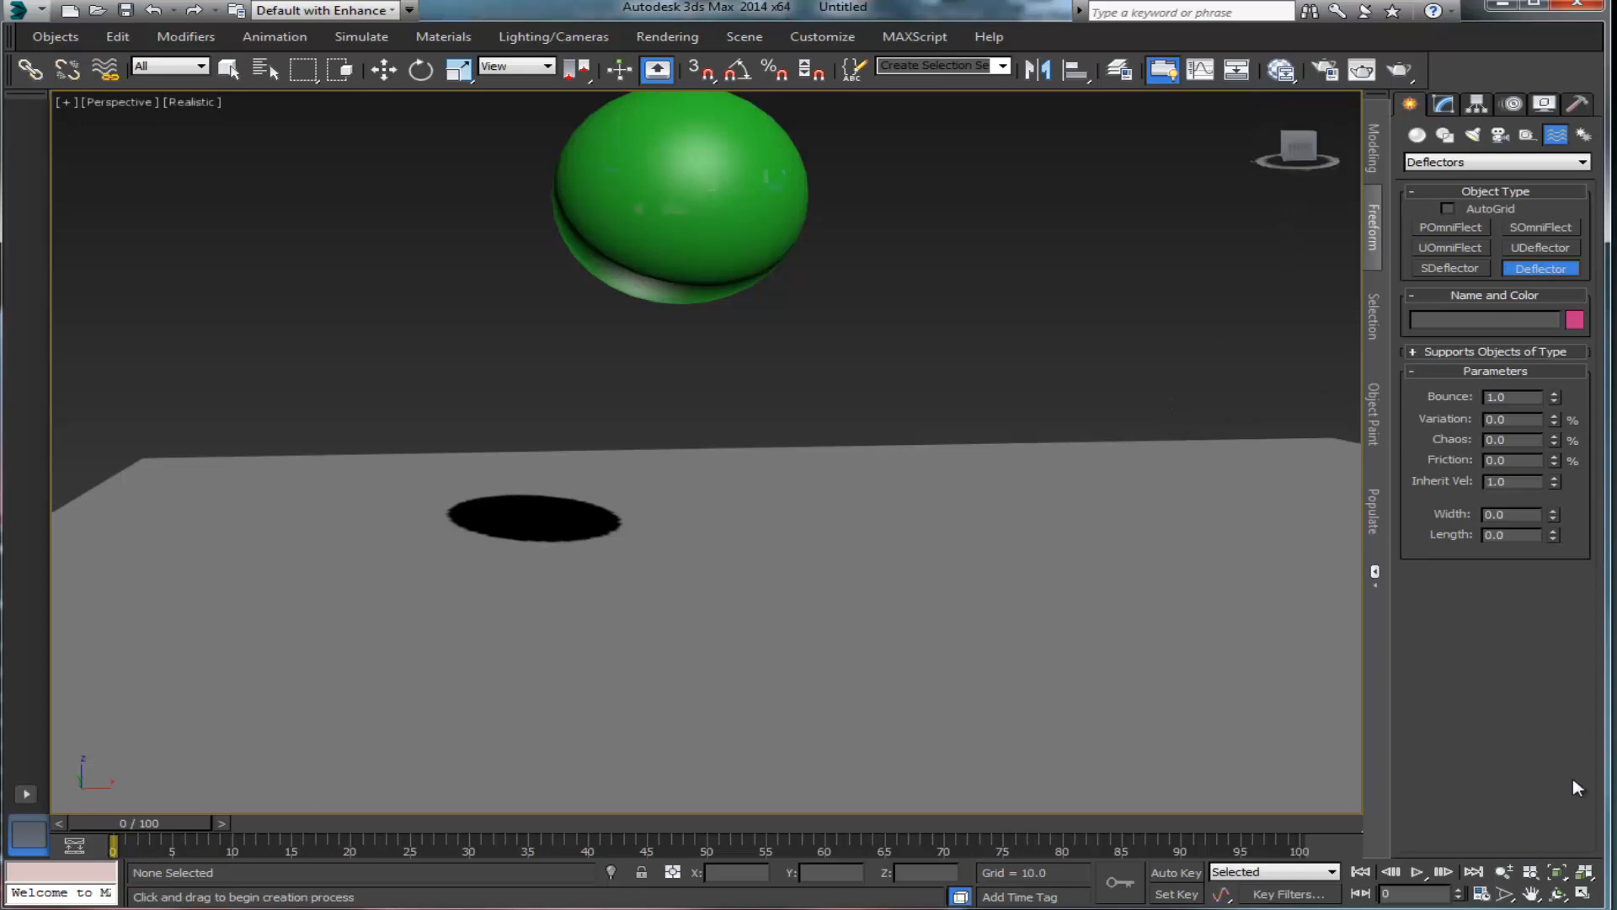
{"action": "left_click", "coordinate": [1582, 895]}
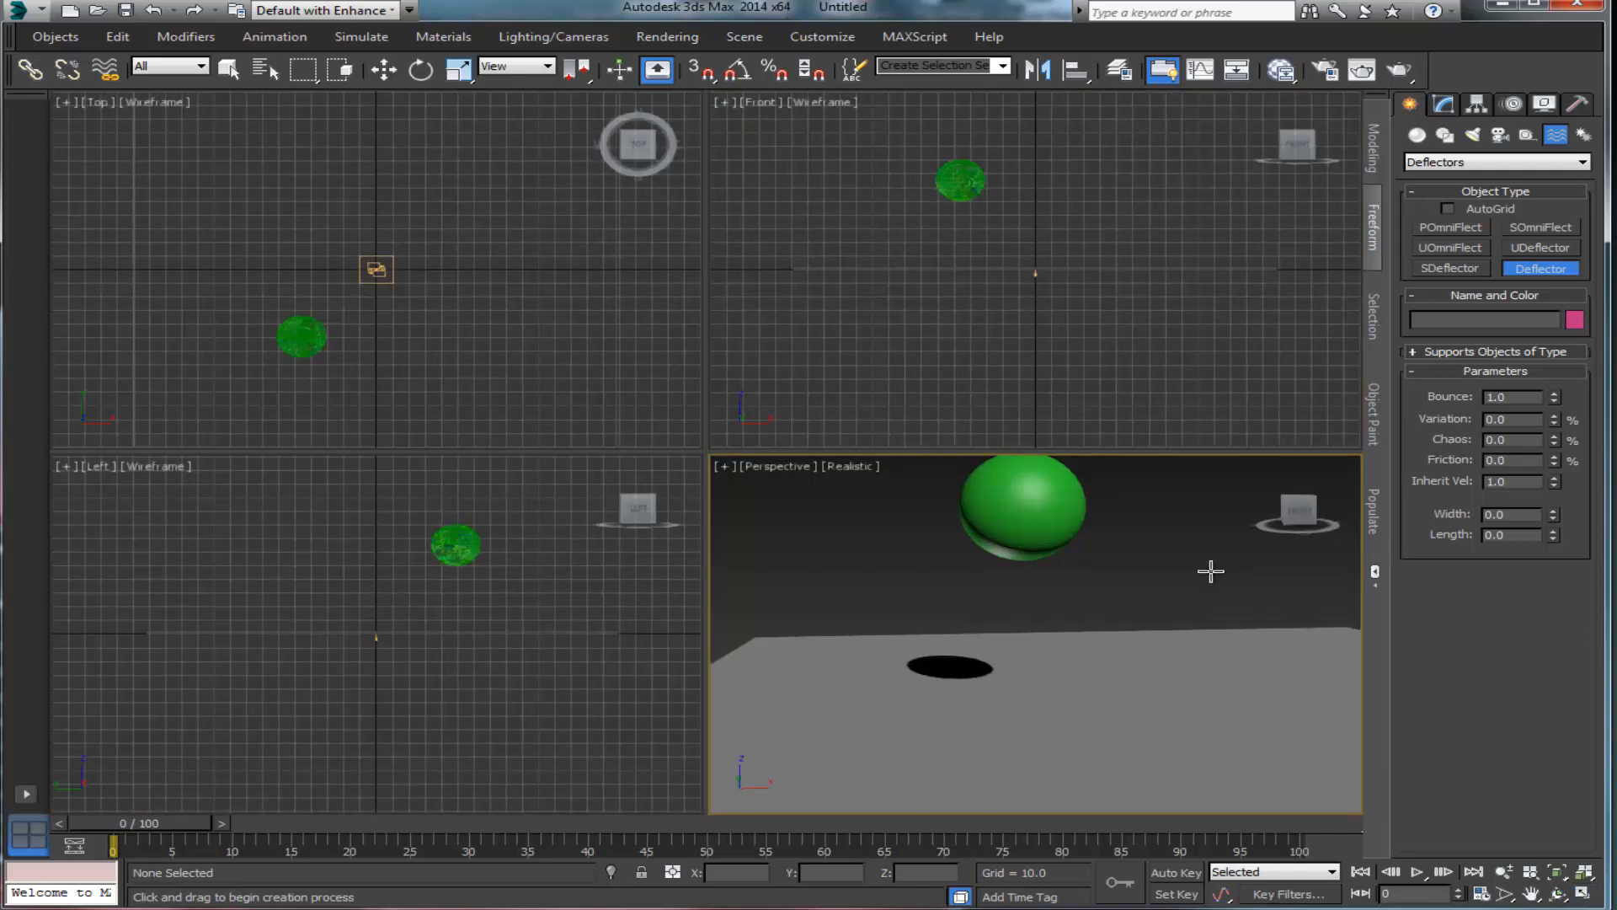
{"action": "middle_click_drag", "start_coordinate": [1211, 572], "coordinate": [1177, 515]}
{"action": "scroll", "coordinate": [1191, 503], "scroll_direction": "down", "scroll_amount": 2}
{"action": "middle_click_drag", "start_coordinate": [1149, 524], "coordinate": [1142, 527]}
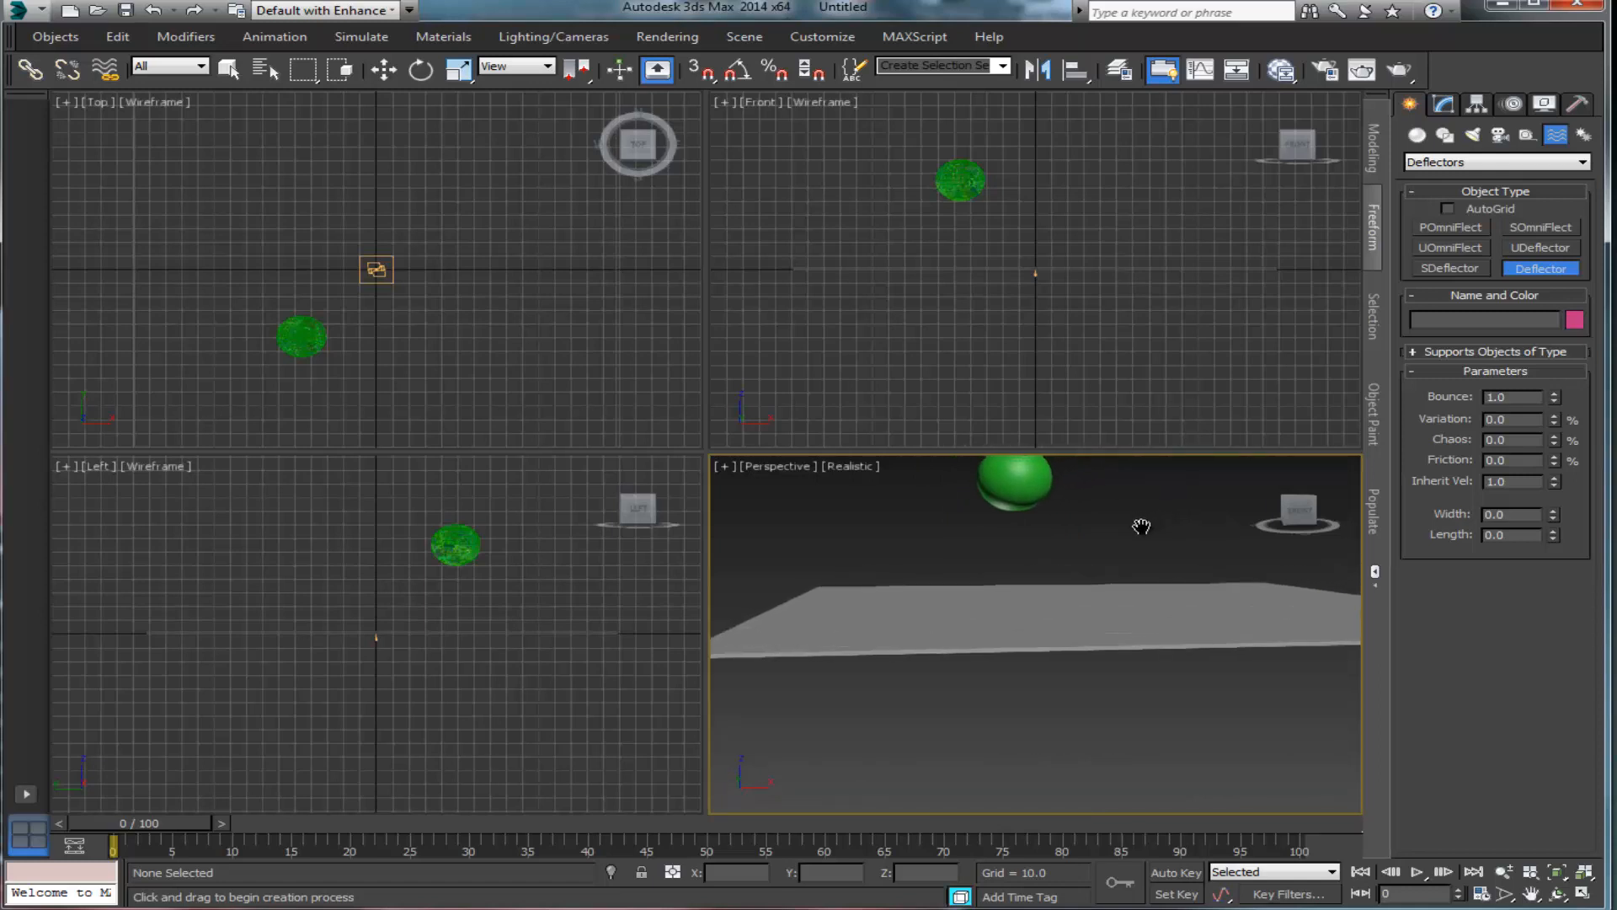
{"action": "left_click_drag", "start_coordinate": [1302, 523], "coordinate": [1280, 531]}
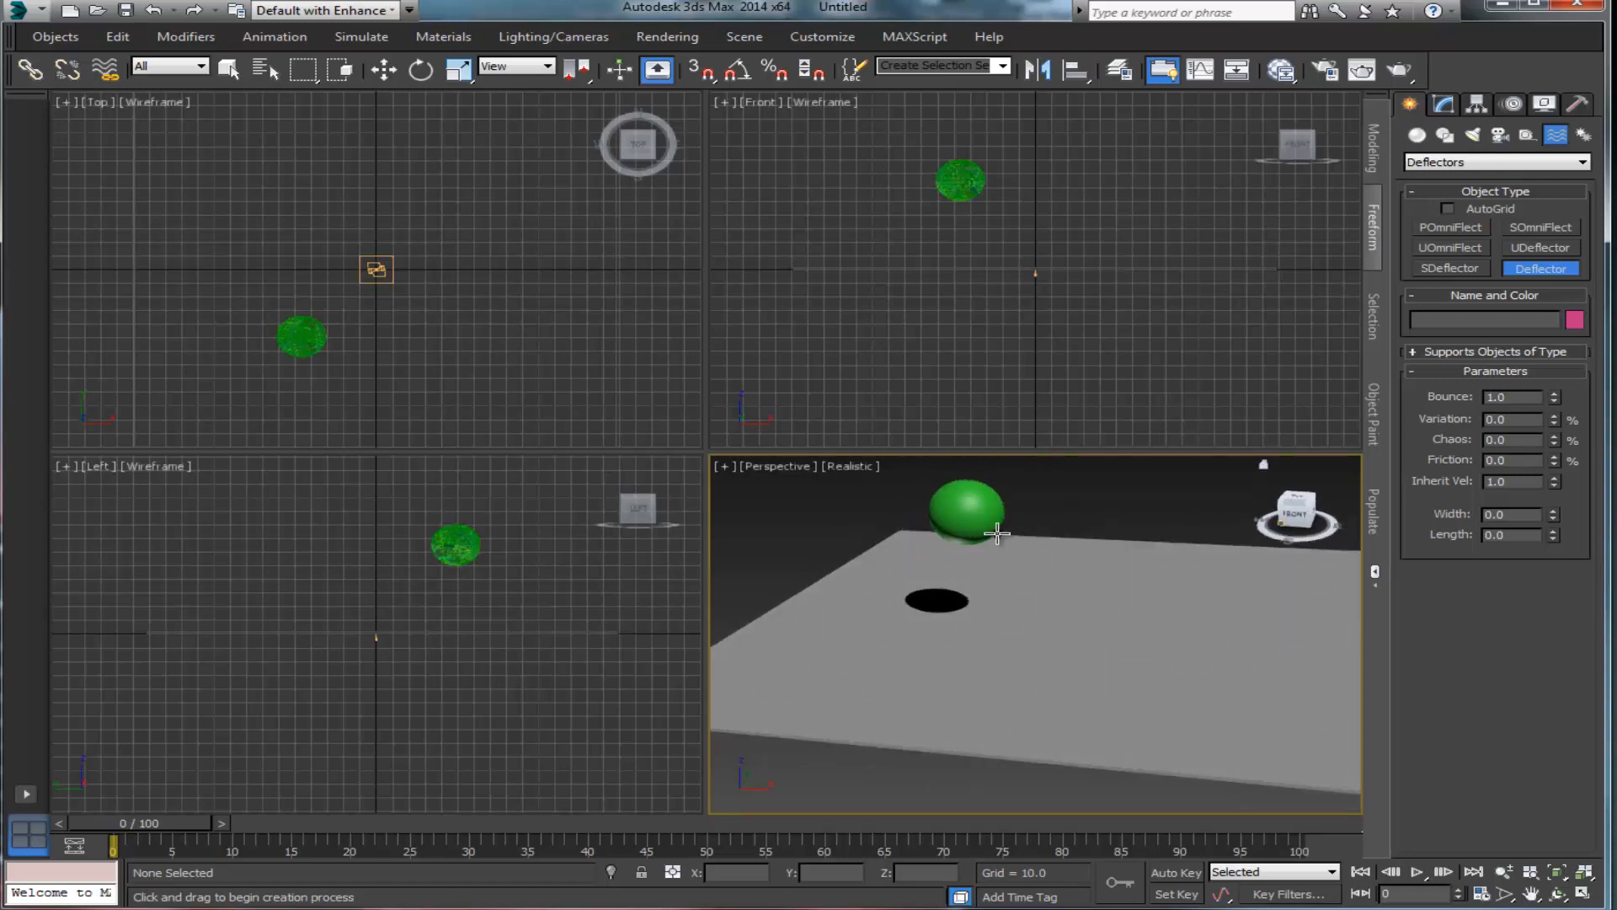
{"action": "left_click_drag", "start_coordinate": [844, 506], "coordinate": [1616, 858]}
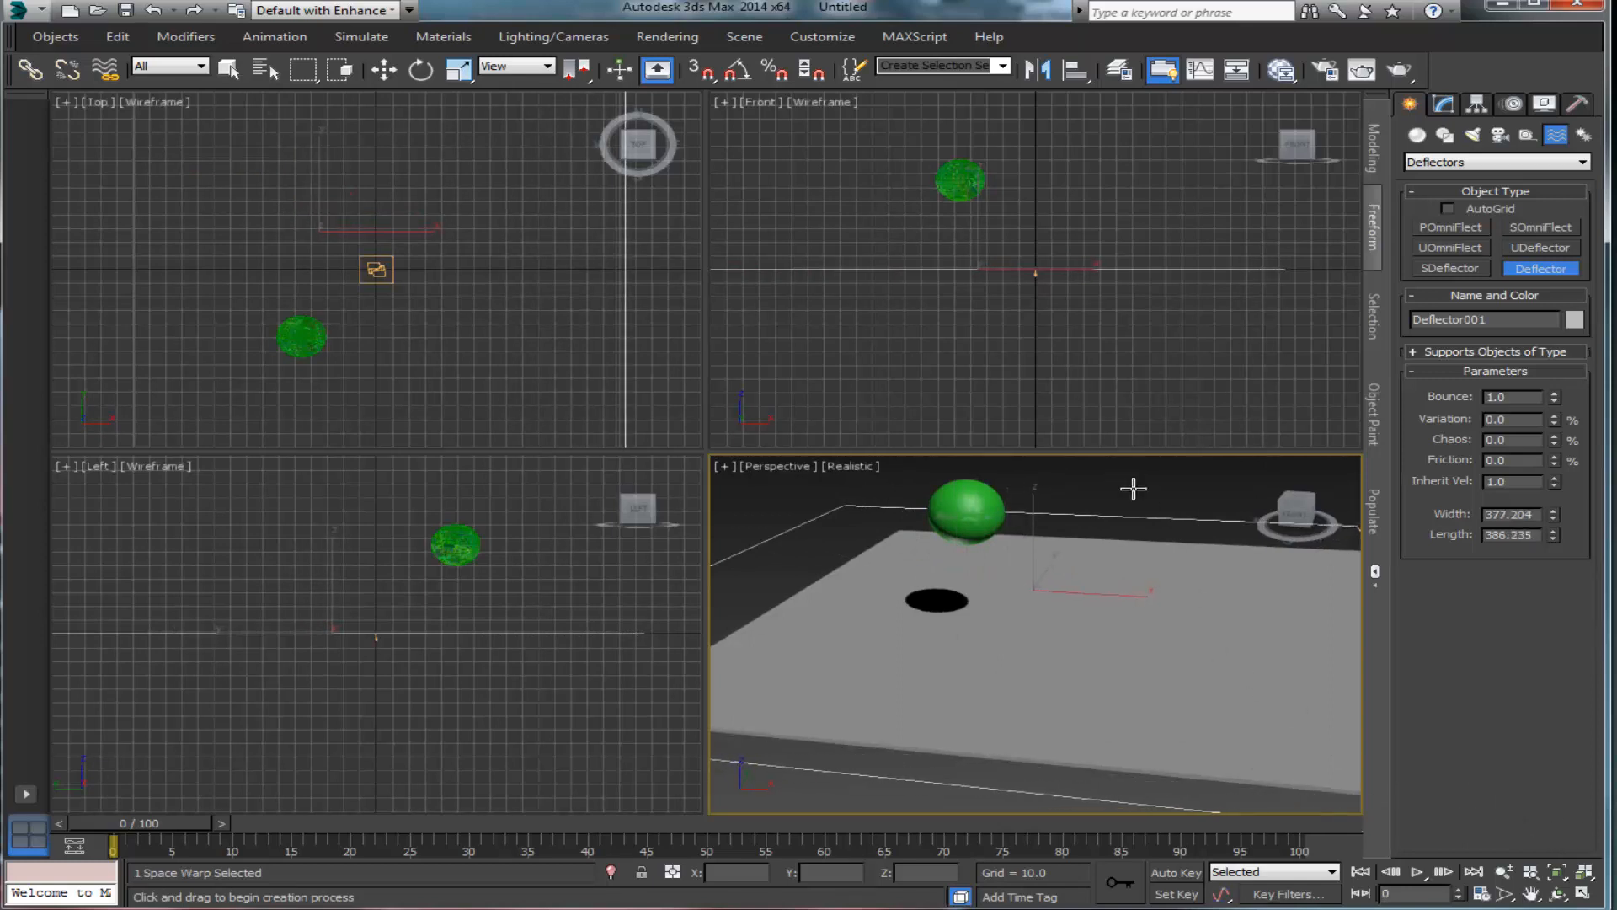
{"action": "left_click", "coordinate": [1589, 896]}
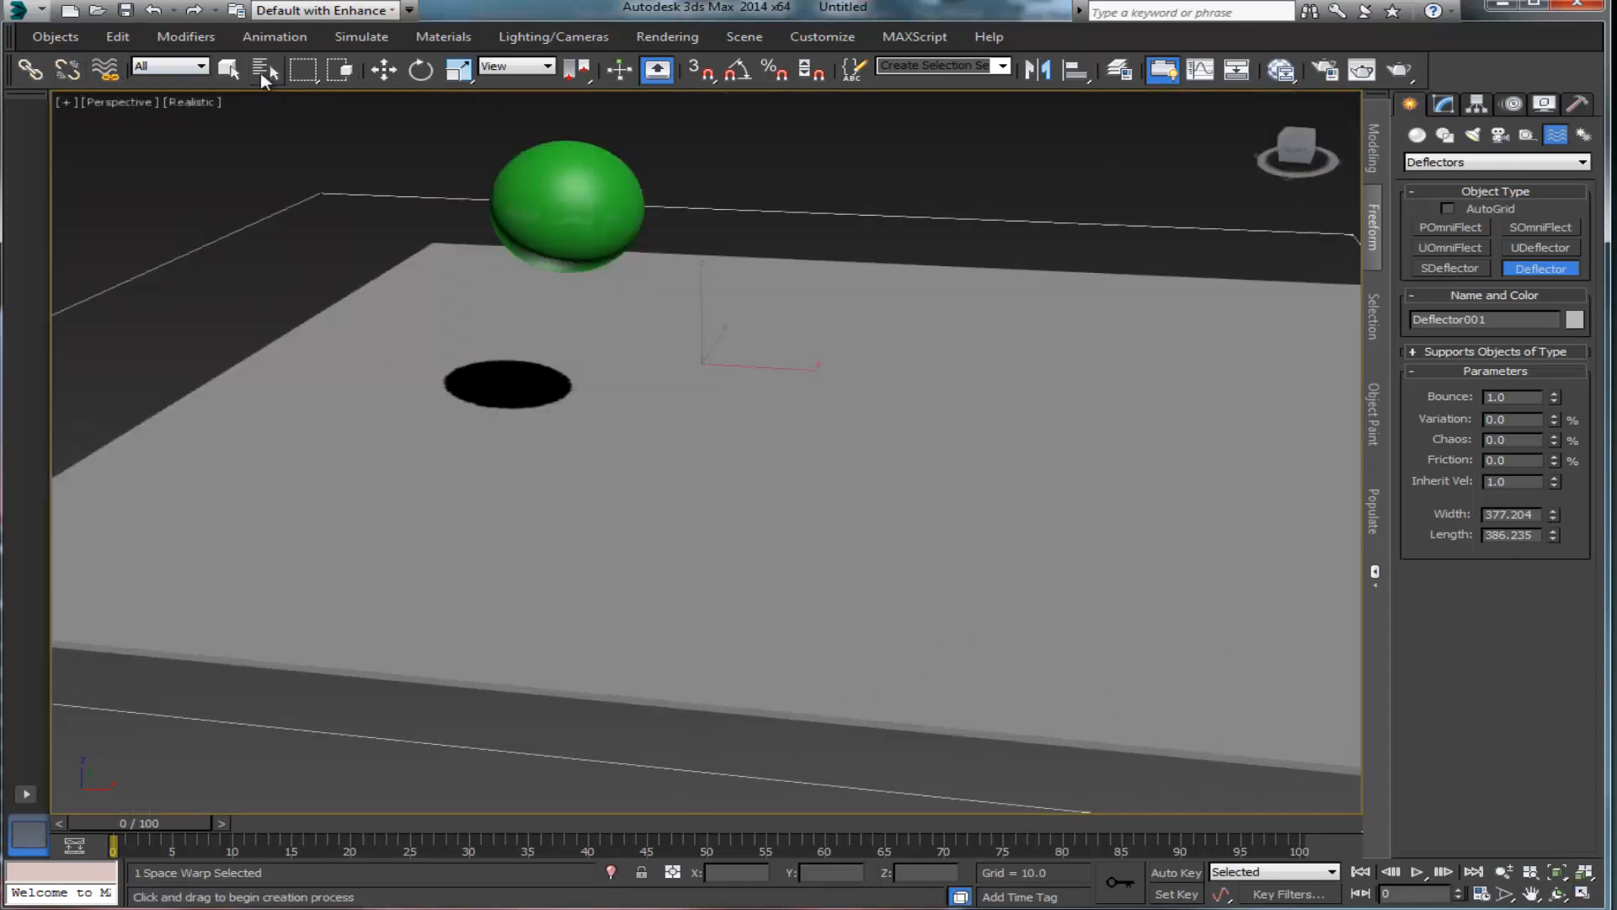
Step: Shift the deflector along X to even out its overlap around the floor, and move the sphere along X to 16.243
{"action": "left_click", "coordinate": [228, 69]}
{"action": "key", "text": "Delete"}
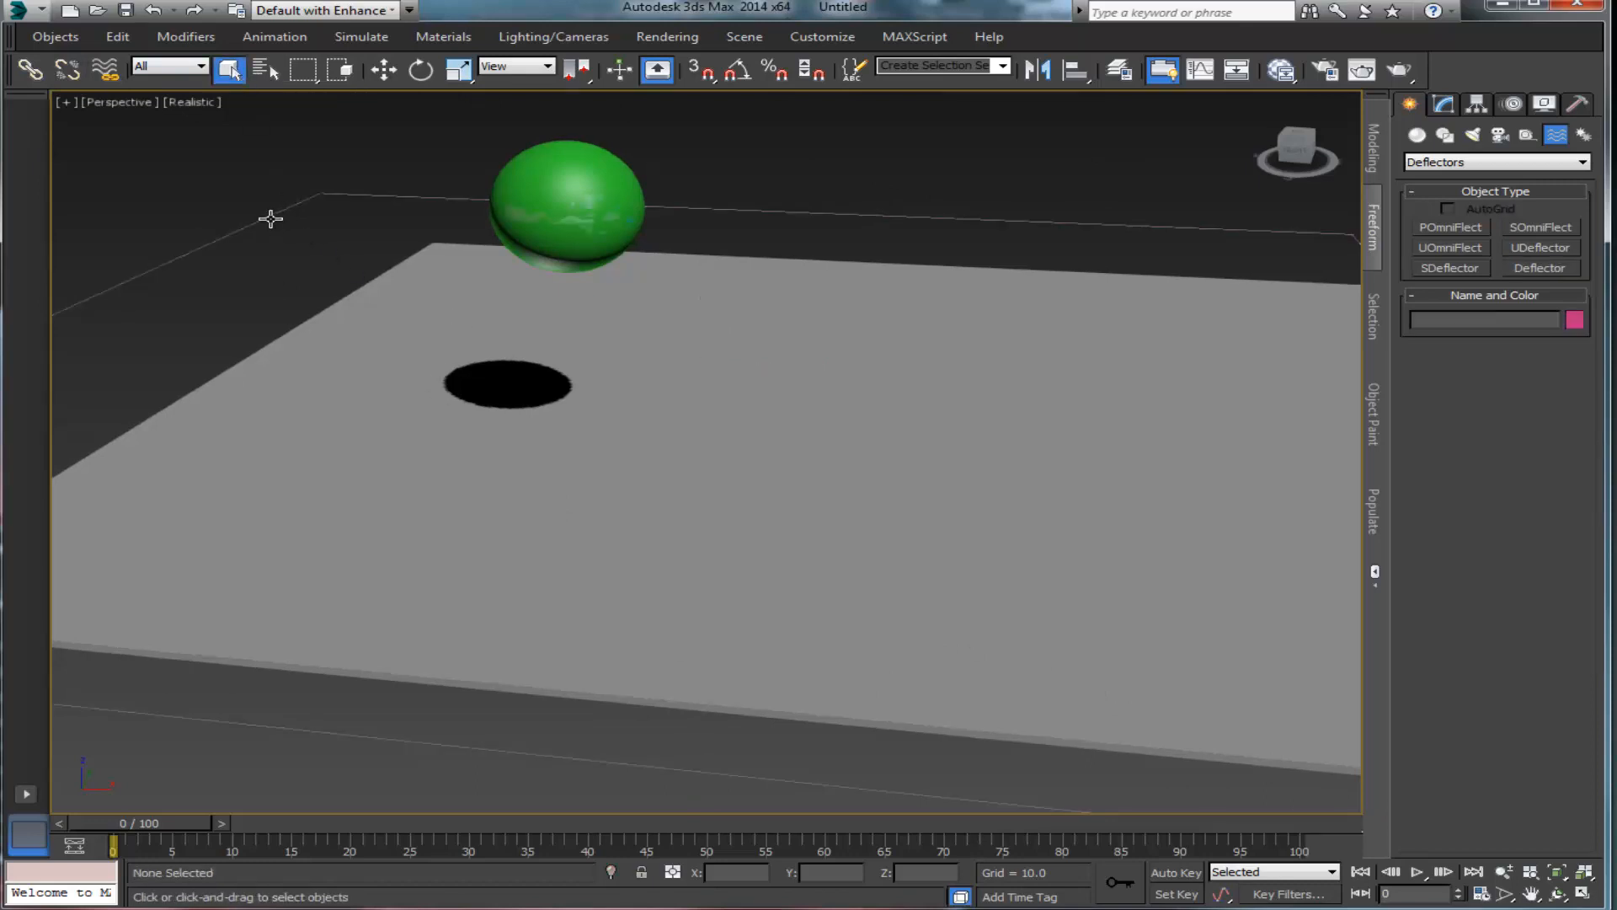
{"action": "right_click", "coordinate": [270, 219]}
{"action": "left_click", "coordinate": [284, 231]}
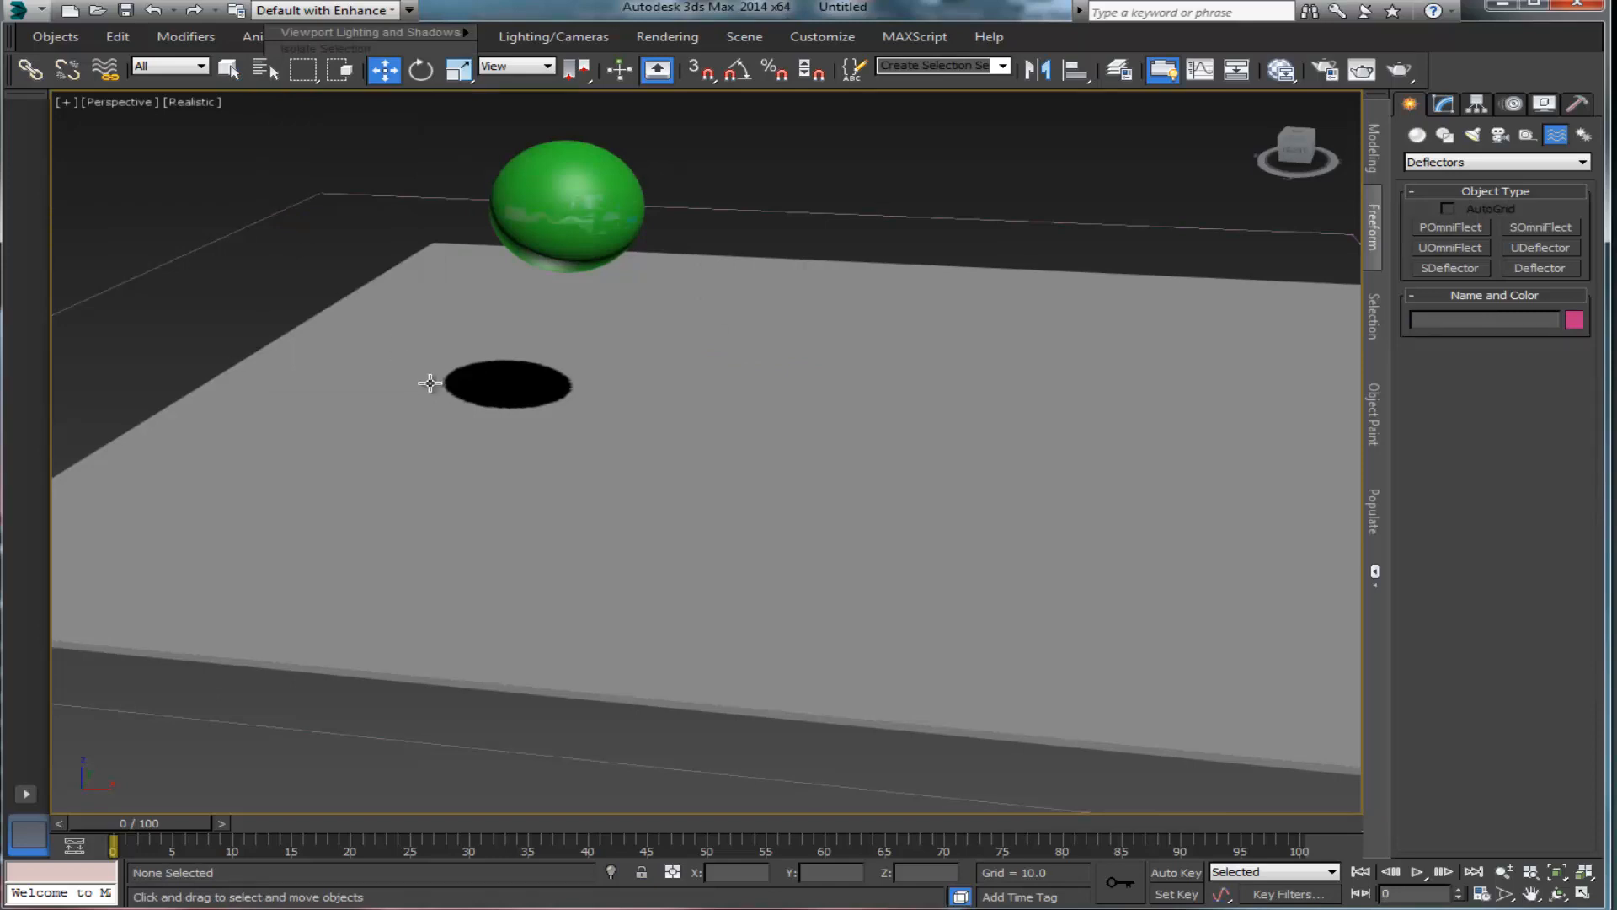
{"action": "scroll", "coordinate": [433, 383], "scroll_direction": "down", "scroll_amount": 3}
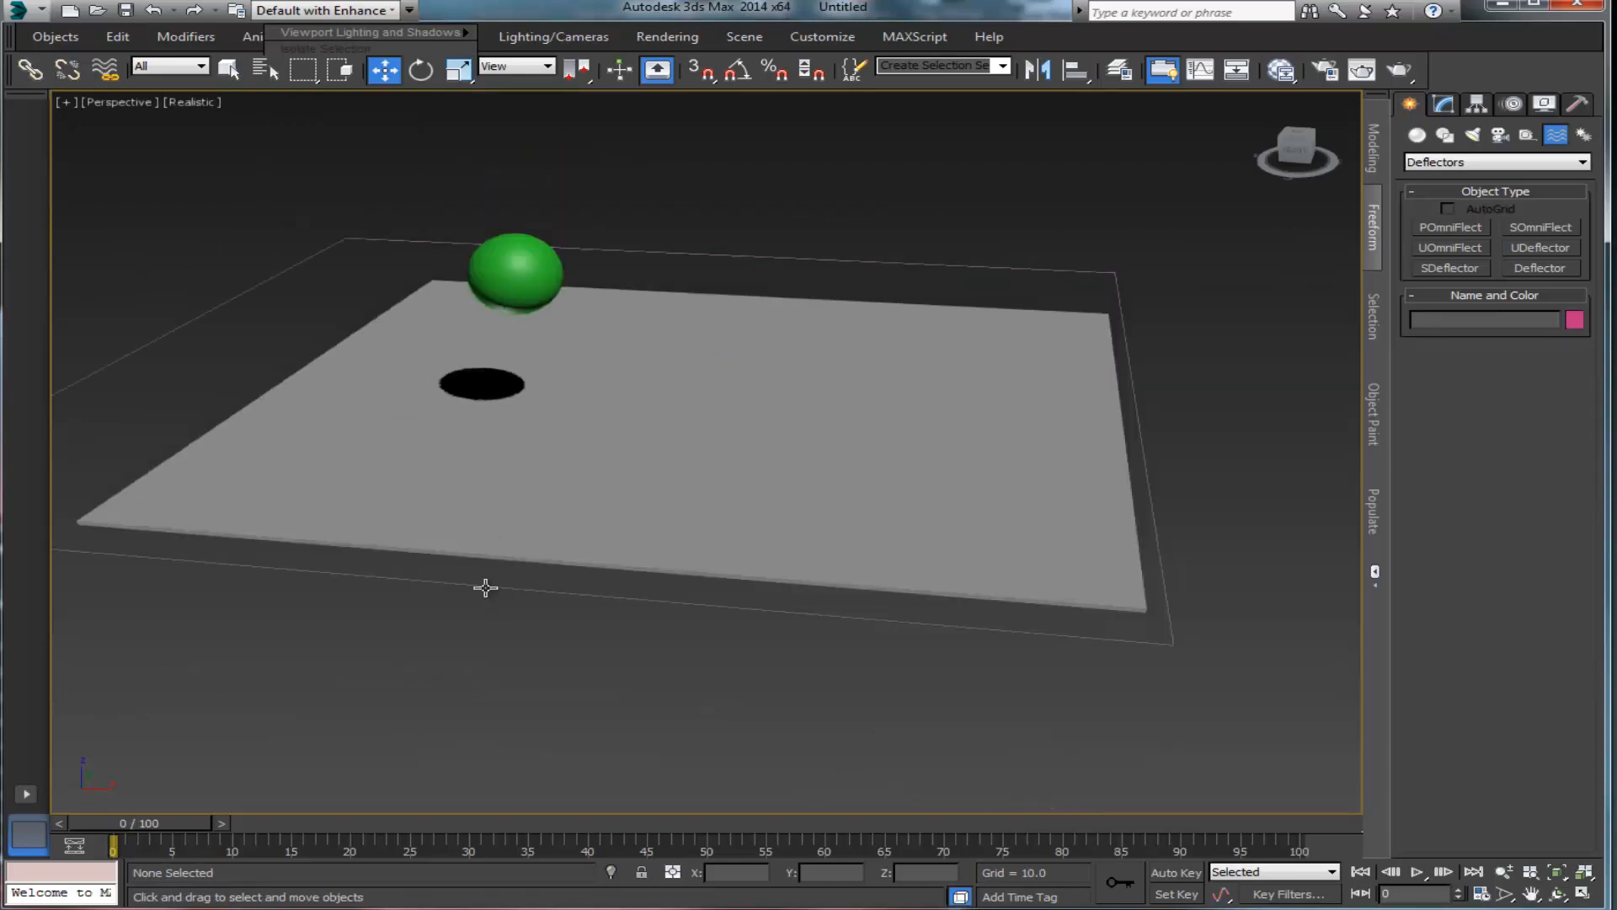
{"action": "key", "text": "ctrl+z"}
{"action": "left_click_drag", "start_coordinate": [705, 374], "coordinate": [771, 384]}
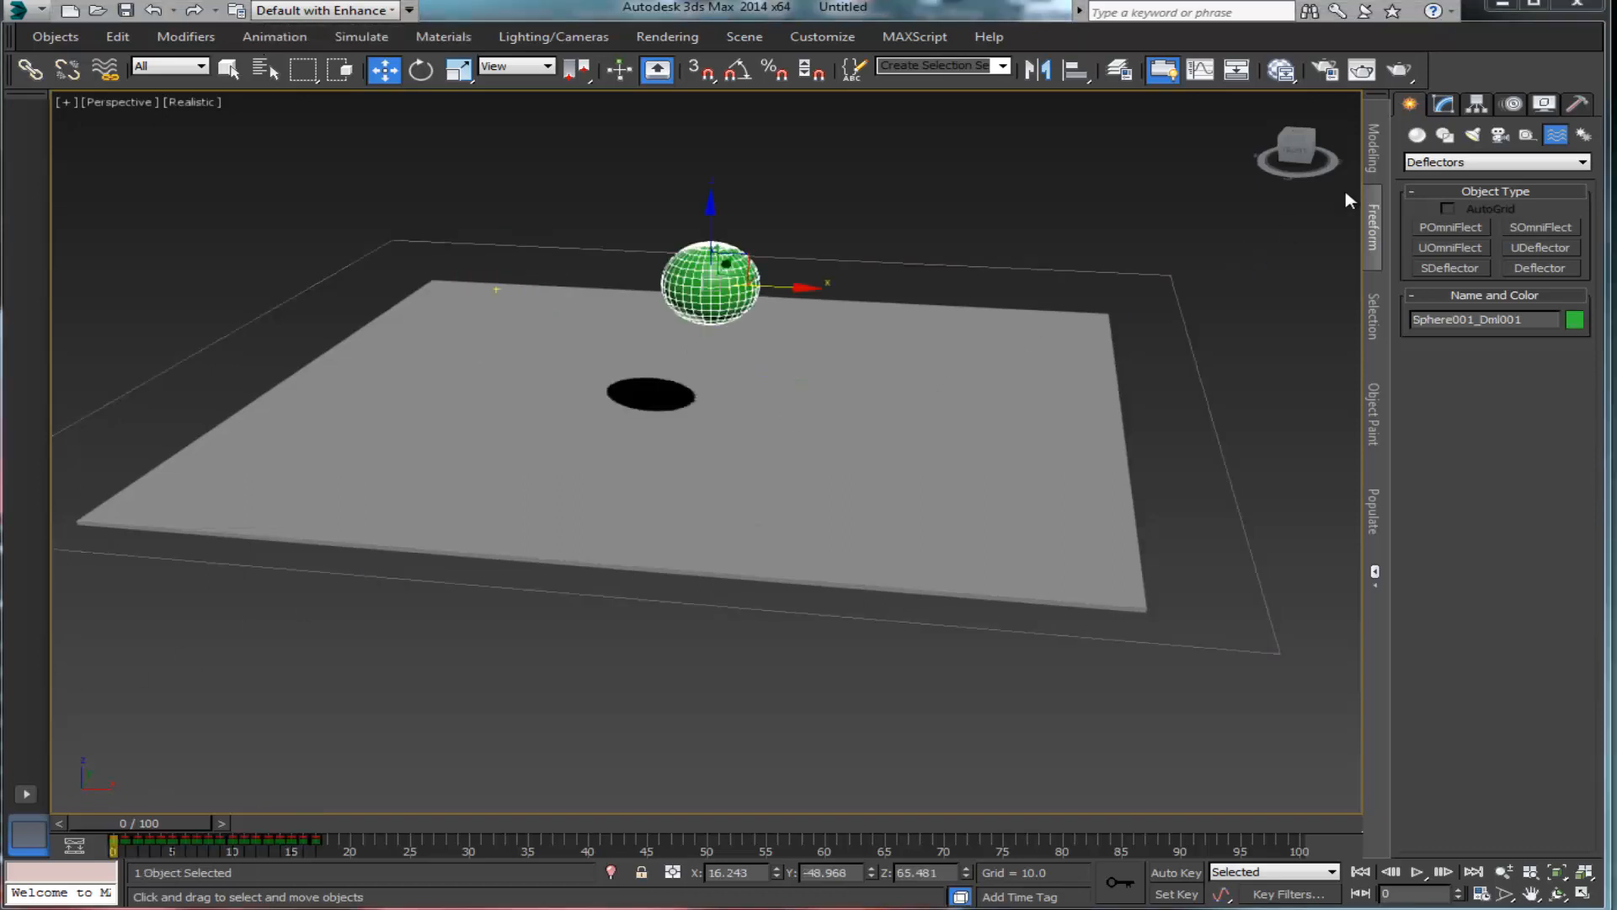
Step: Rename the deflector as Activate and nudge it along X to about -8.7
{"action": "left_click", "coordinate": [1443, 104]}
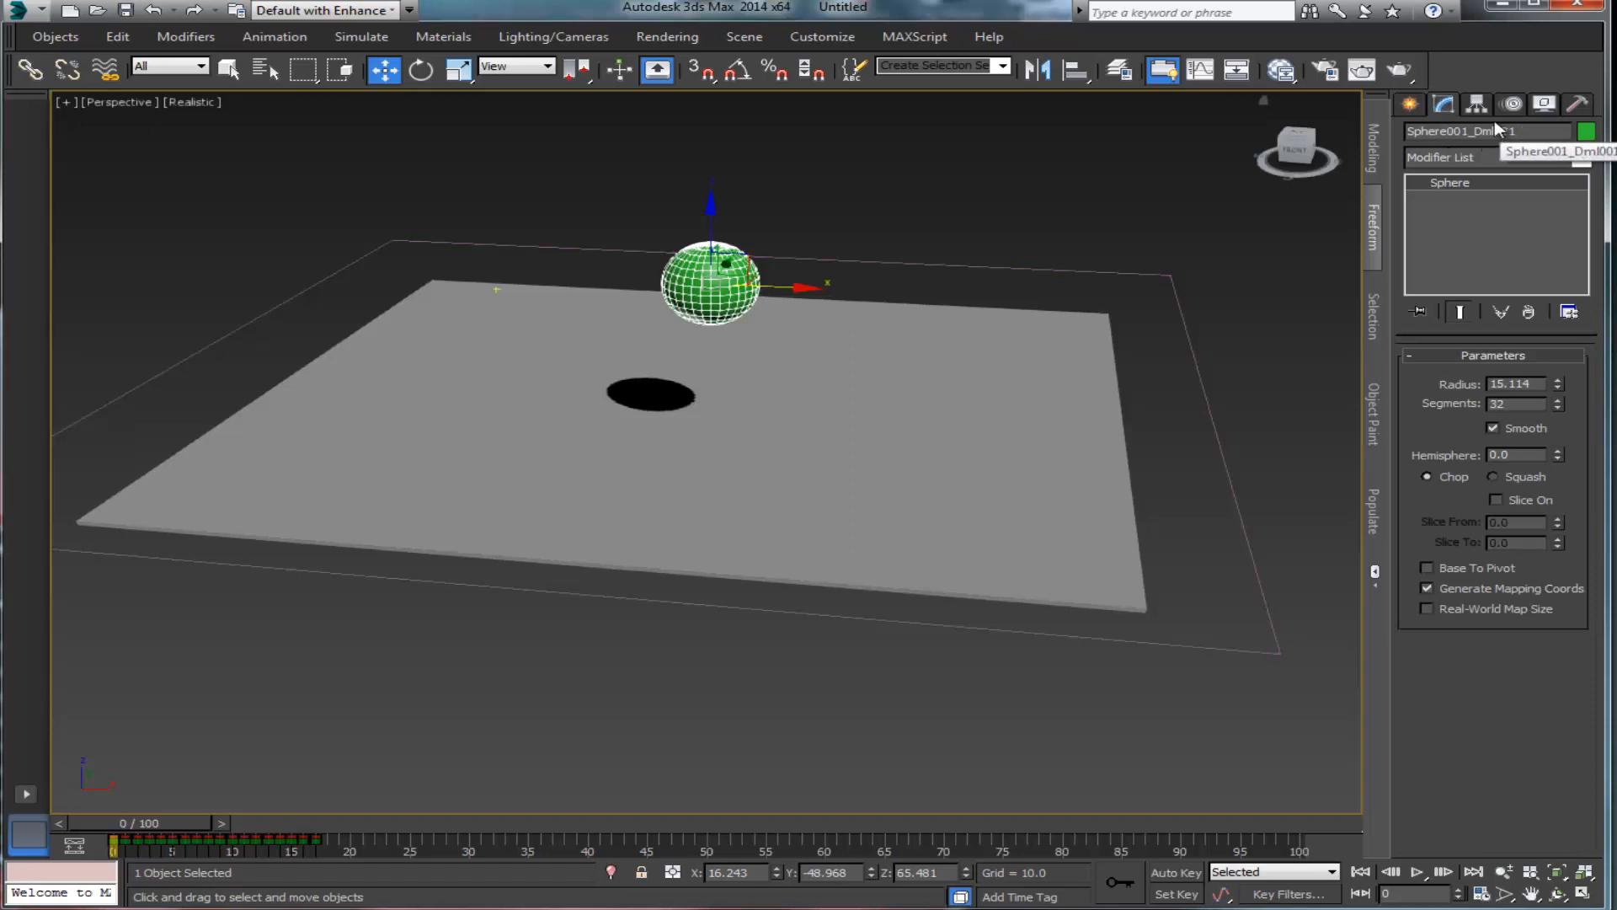
{"action": "left_click", "coordinate": [1042, 269]}
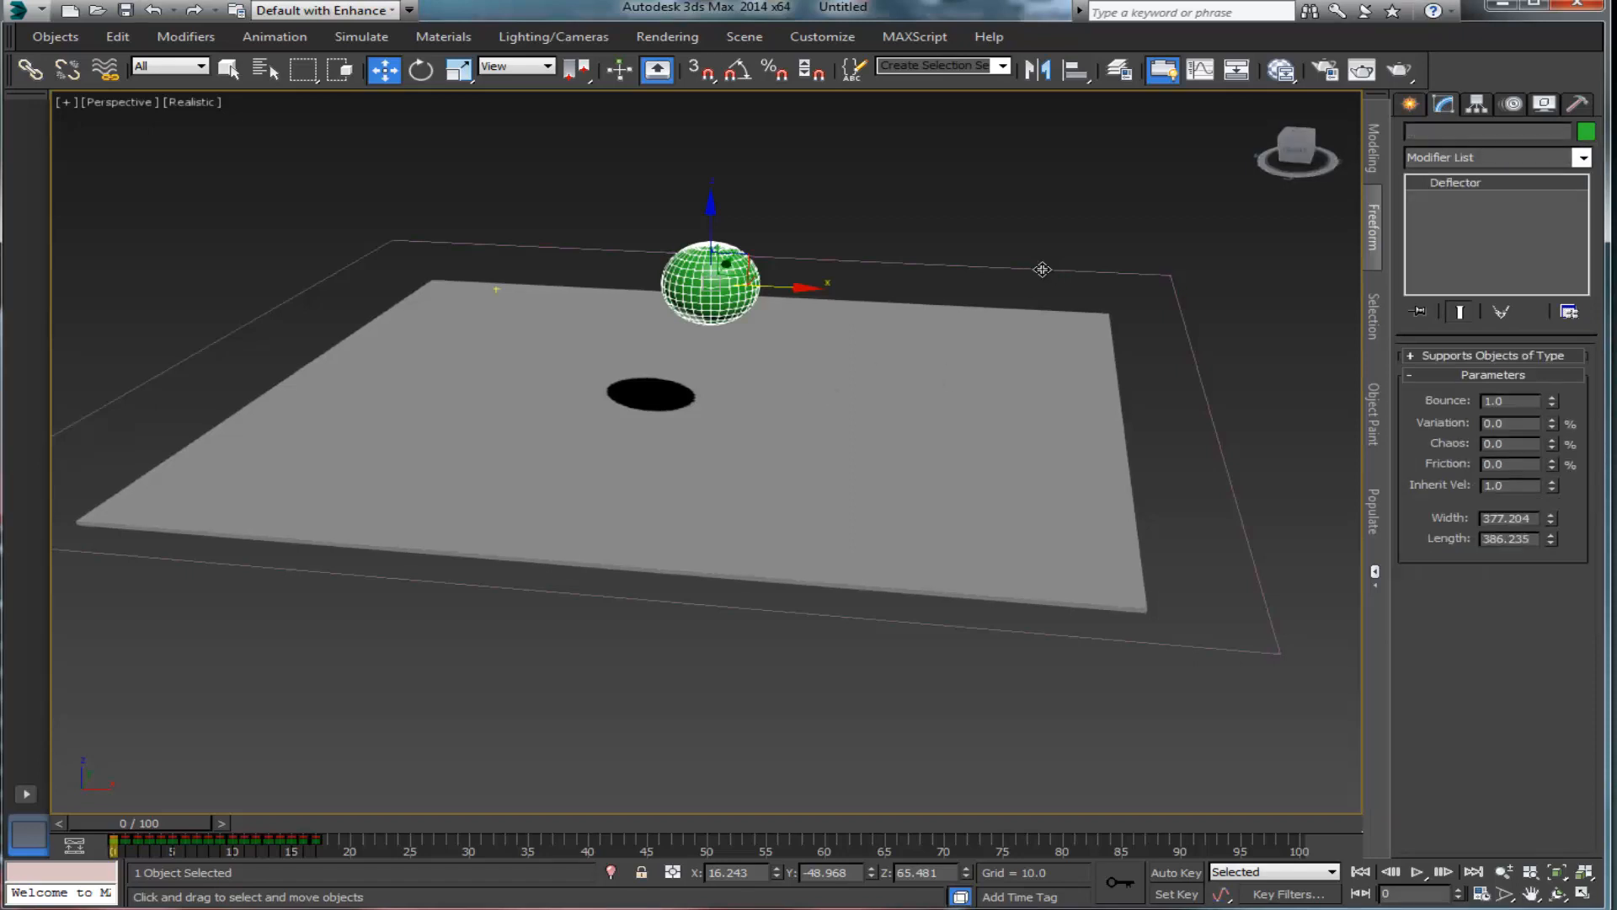
{"action": "left_click", "coordinate": [1483, 131]}
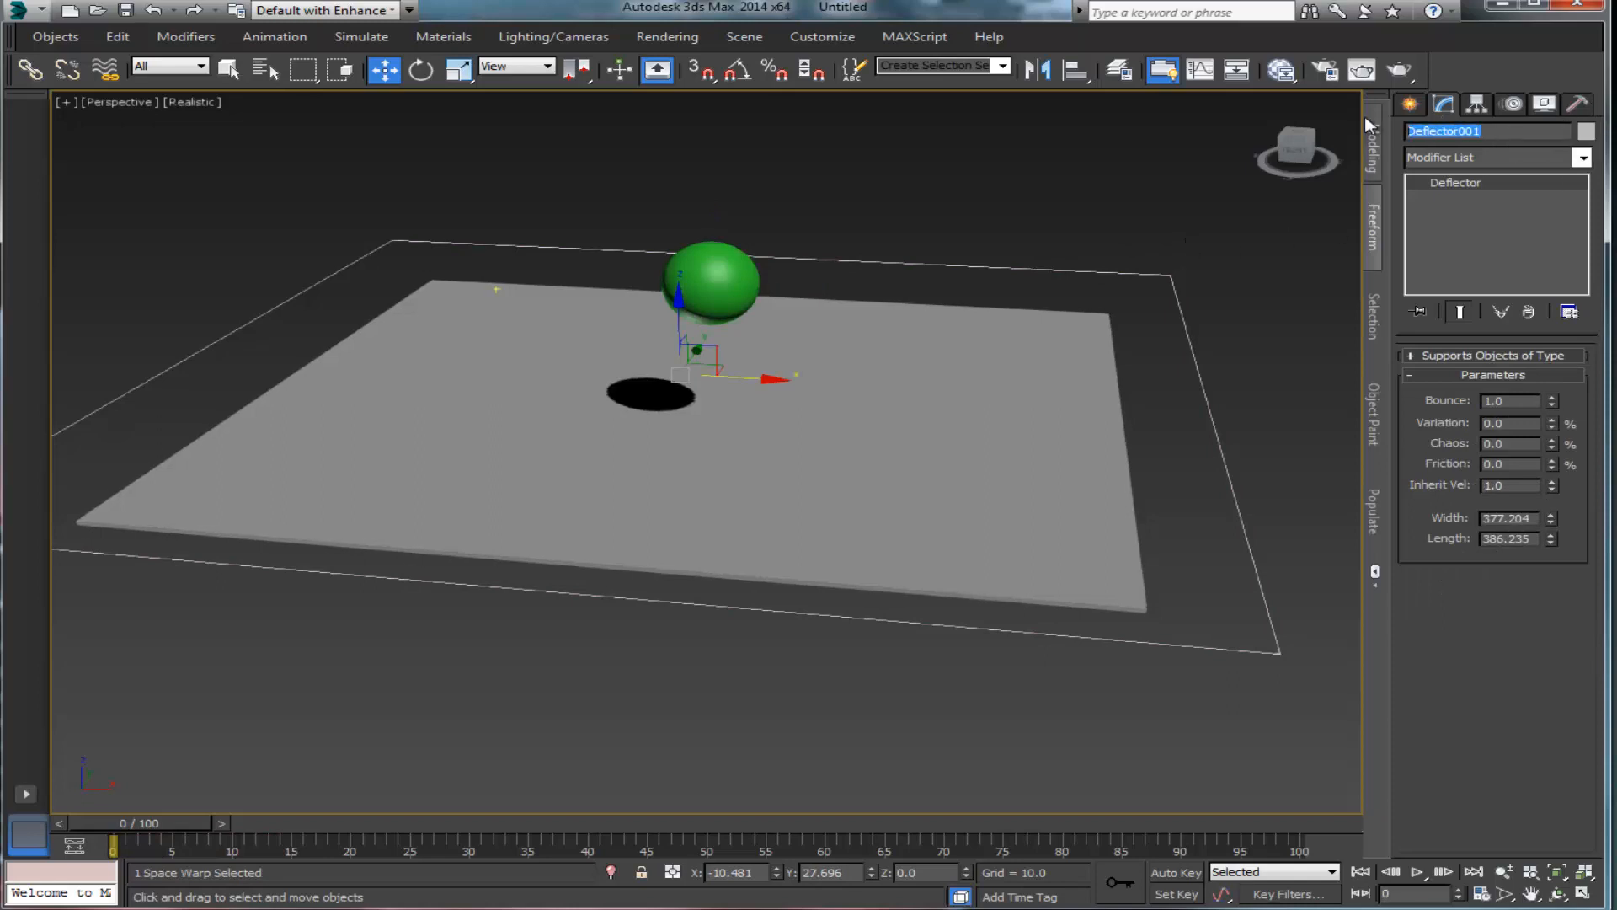
{"action": "type", "text": "Activate"}
{"action": "left_click_drag", "start_coordinate": [756, 378], "coordinate": [762, 378]}
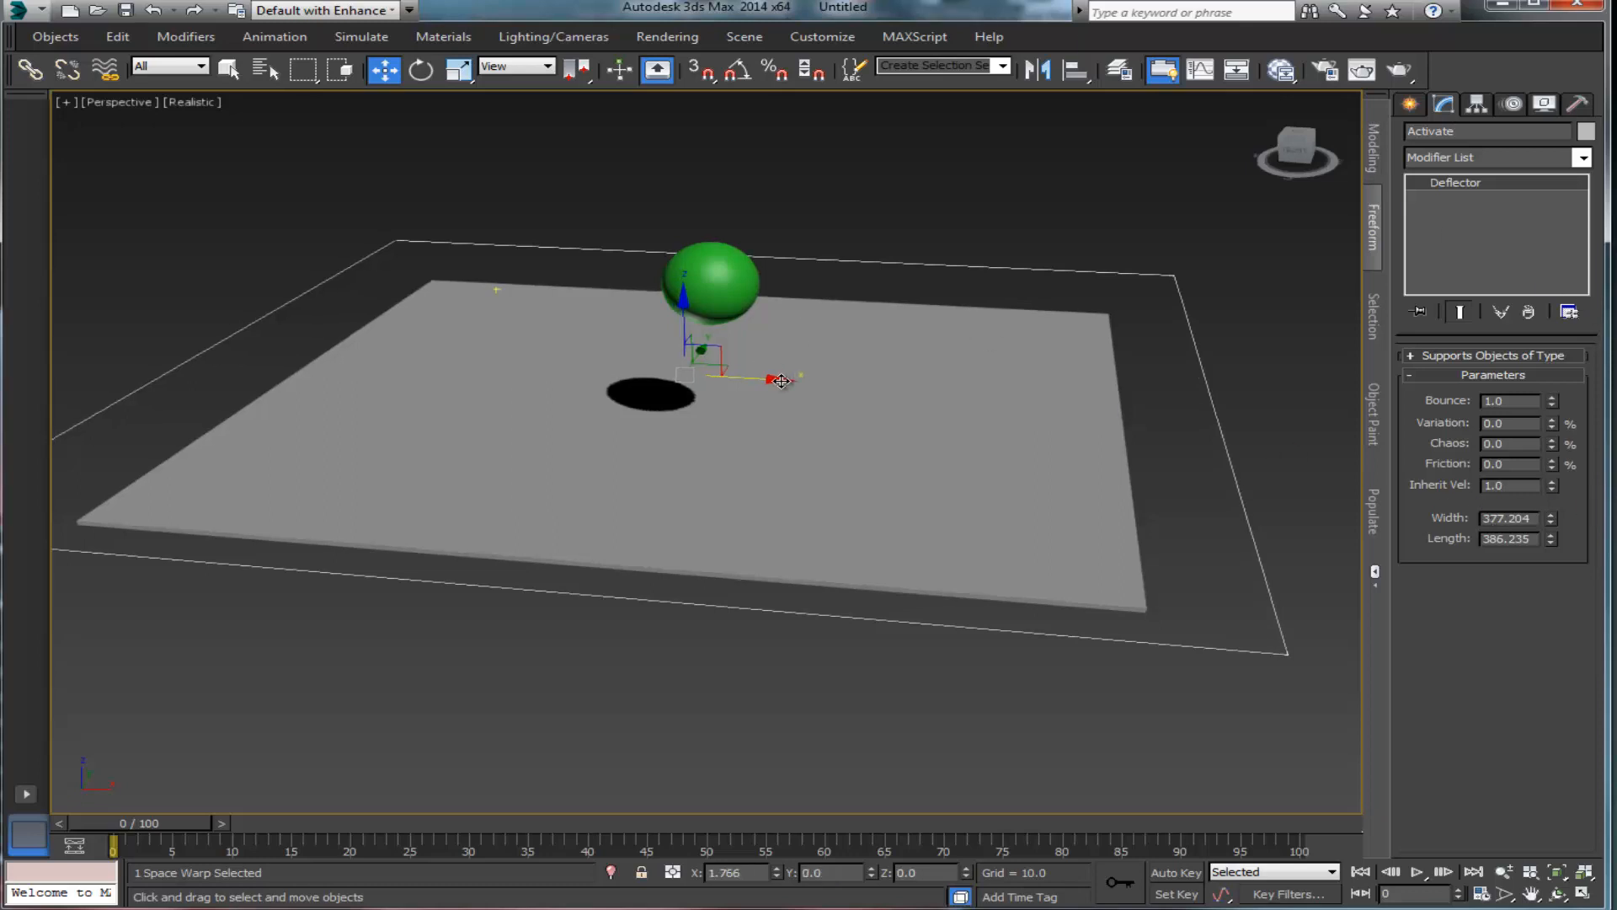
Step: At frame 7, move the sphere along X to -46.042 so it sits on its particles, and return to frame 0
{"action": "left_click_drag", "start_coordinate": [147, 832], "coordinate": [196, 833]}
{"action": "key", "text": "w"}
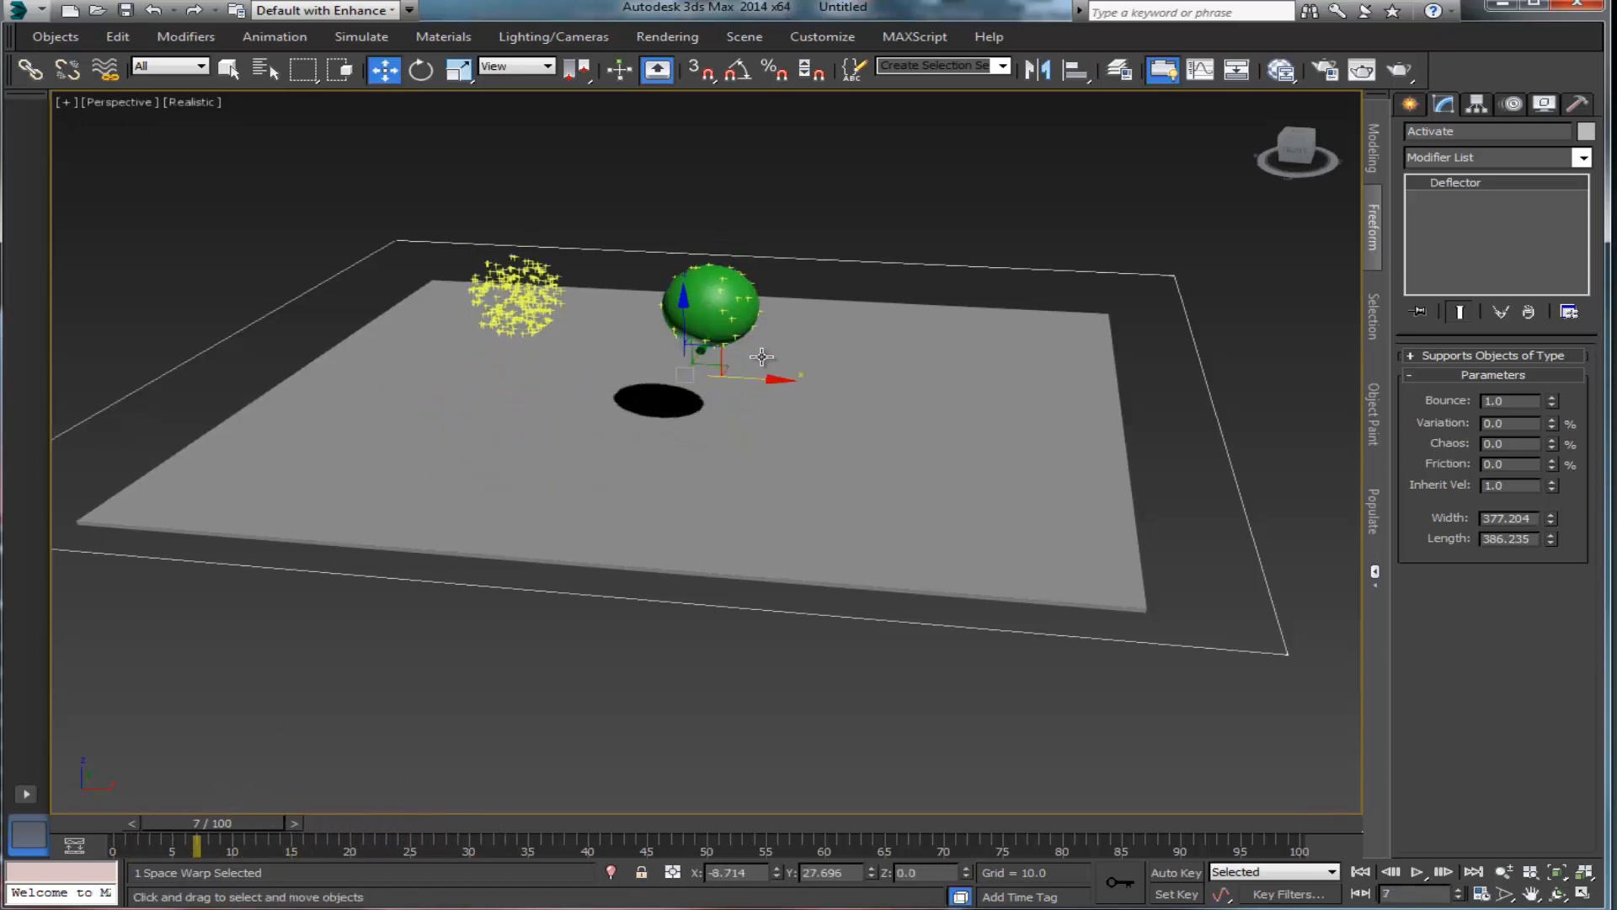
{"action": "left_click", "coordinate": [747, 313]}
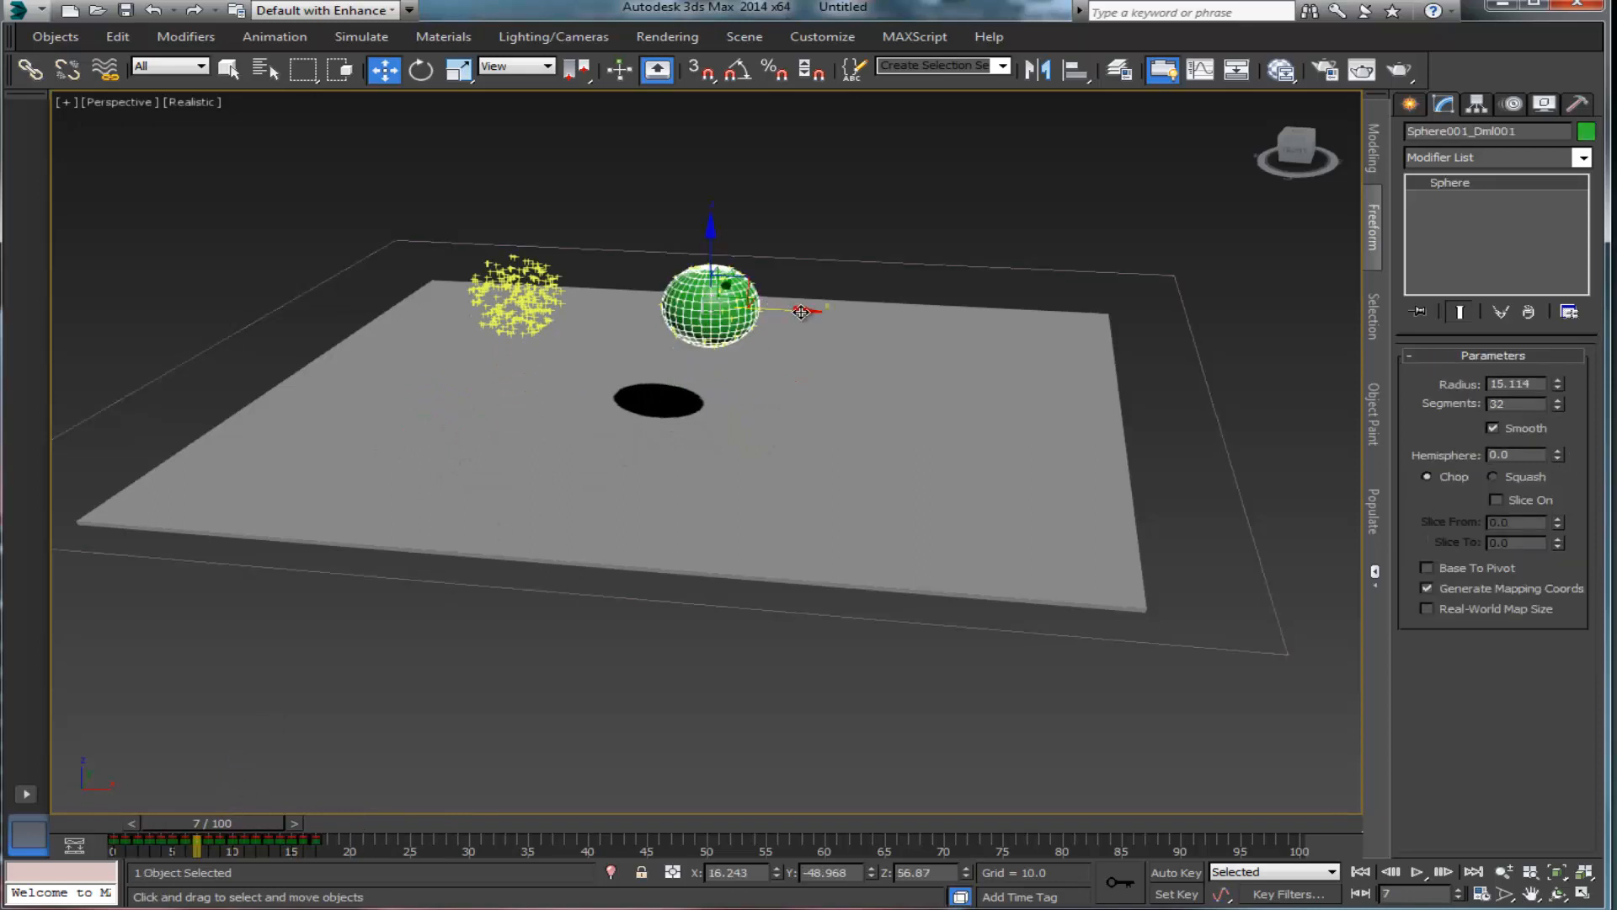
{"action": "left_click_drag", "start_coordinate": [801, 312], "coordinate": [606, 270]}
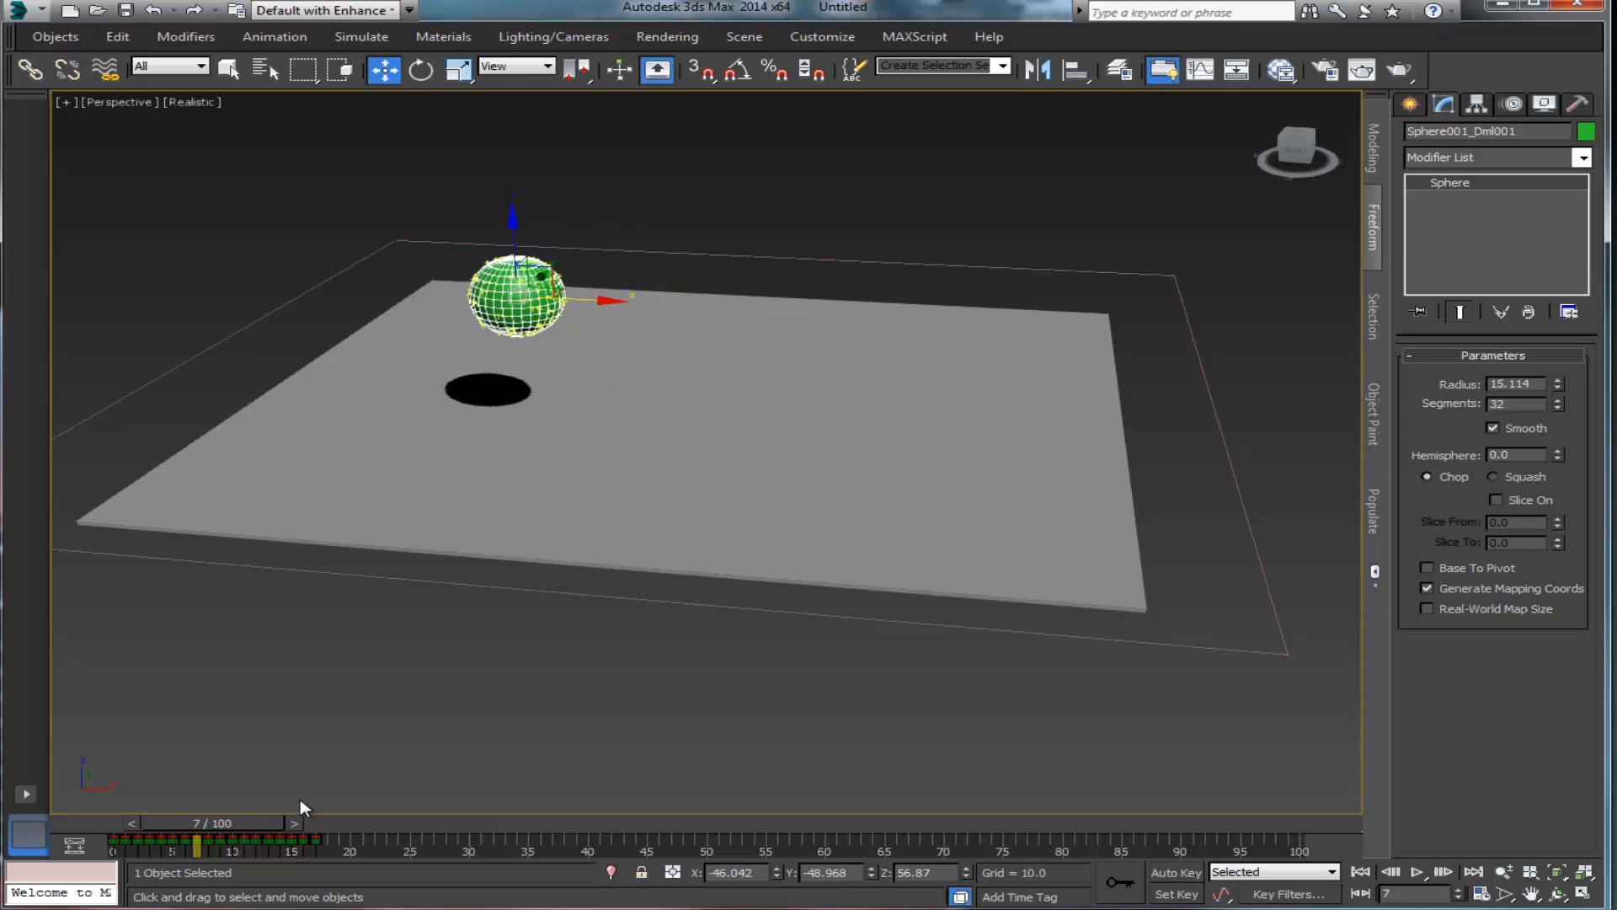
{"action": "left_click_drag", "start_coordinate": [239, 823], "coordinate": [124, 791]}
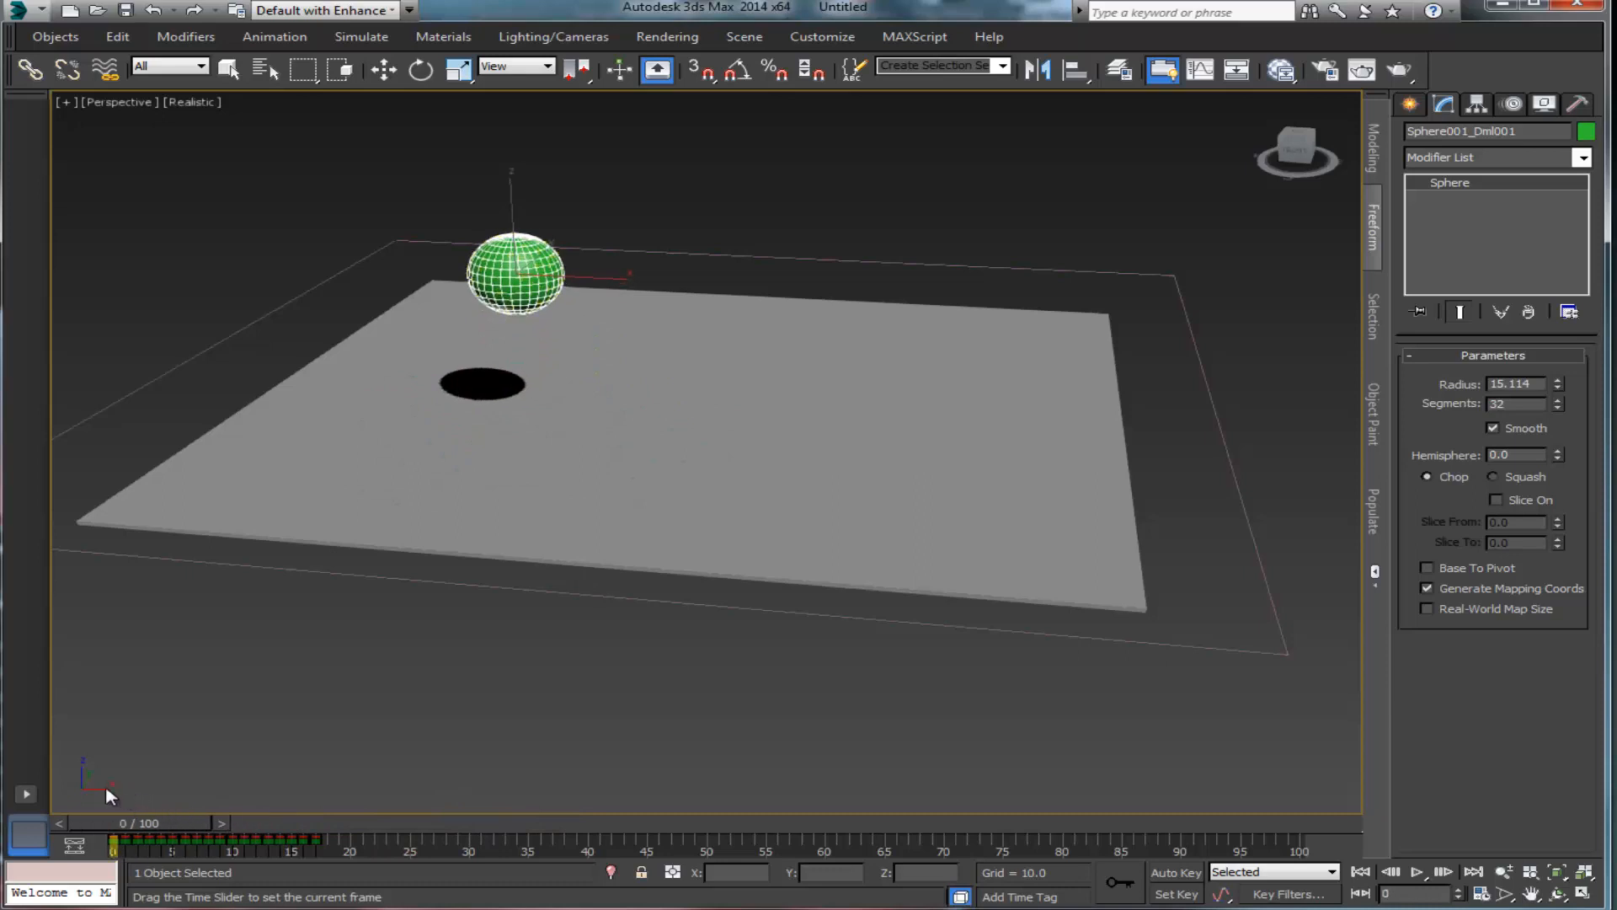
{"action": "key", "text": "w"}
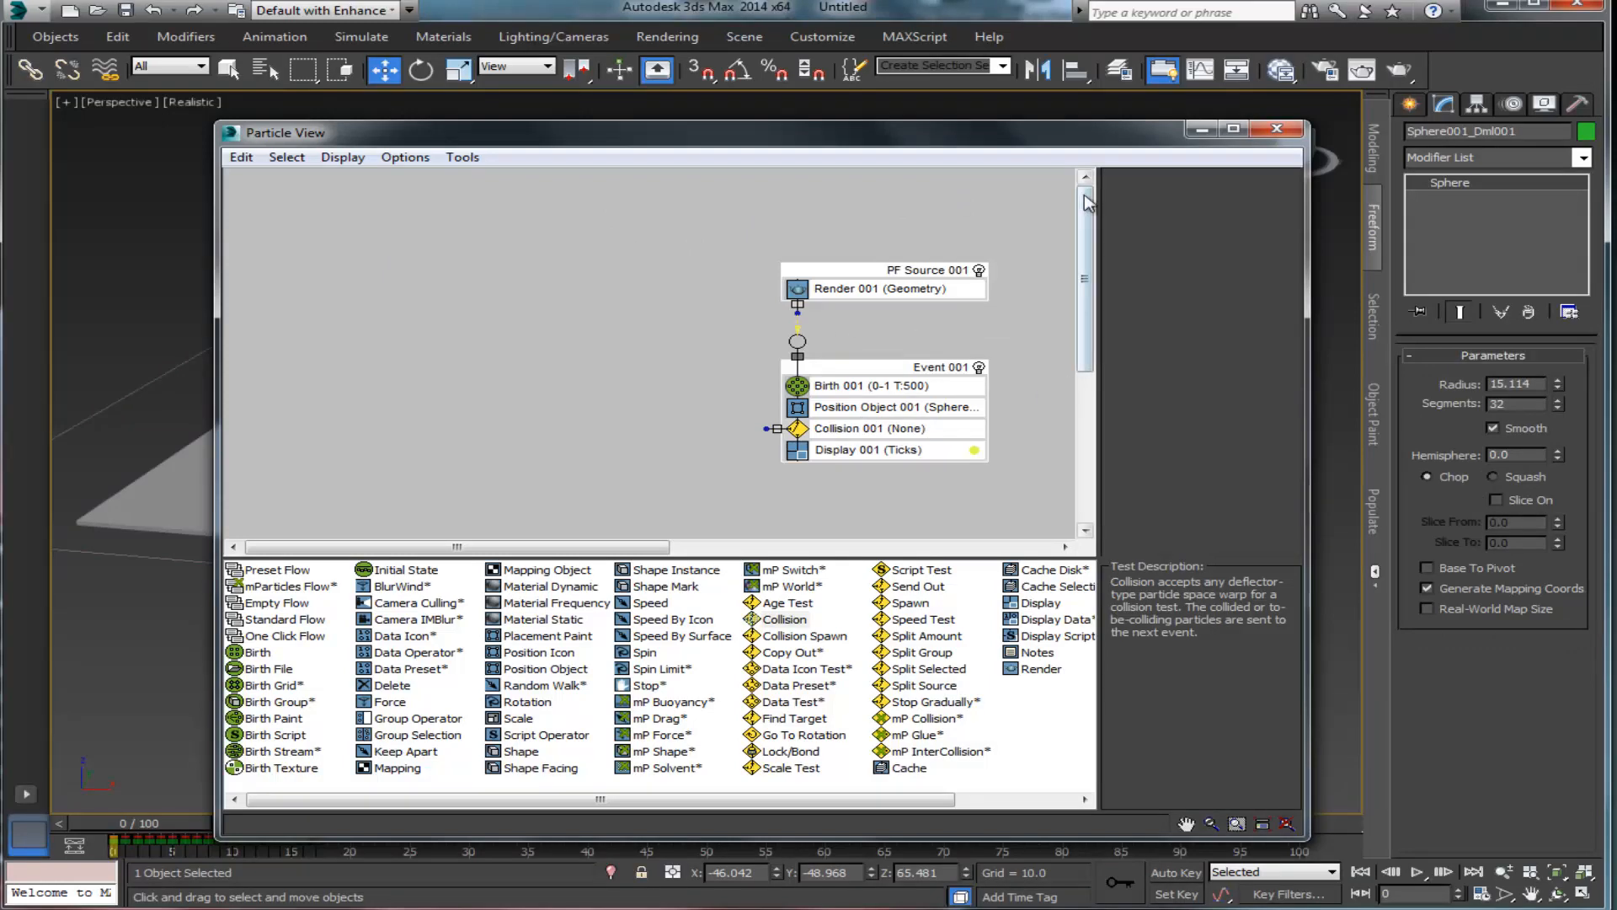
Step: Review the Collision 001, Position Object 001, Birth 001 and Display 001 settings in Event 001 of the particle flow
{"action": "left_click_drag", "start_coordinate": [1063, 142], "coordinate": [977, 126]}
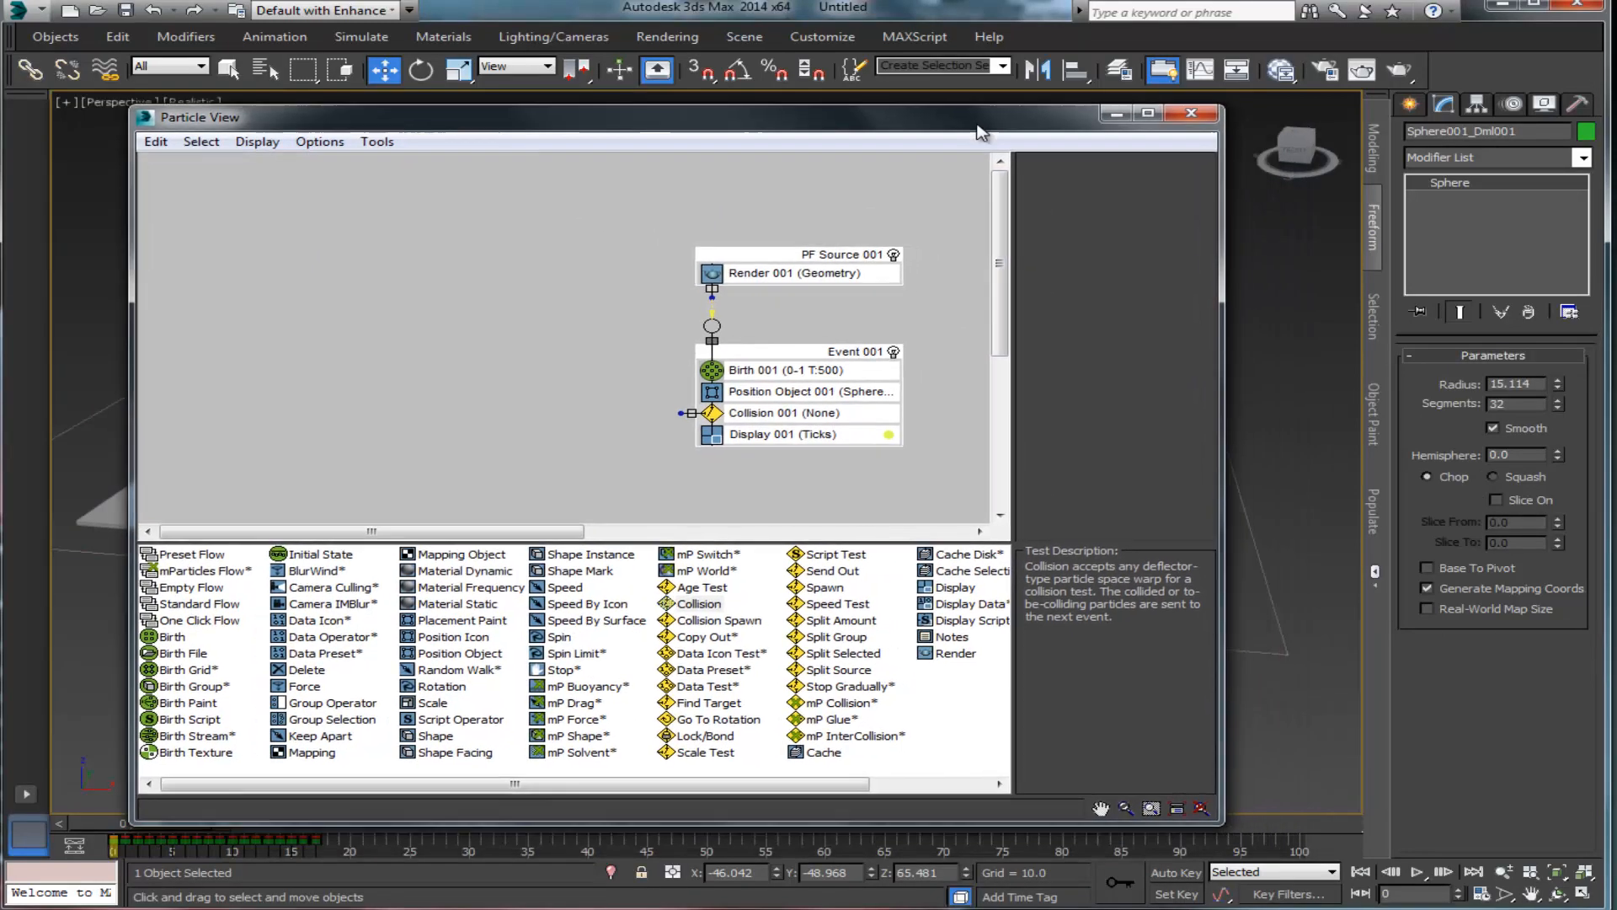
{"action": "left_click", "coordinate": [762, 414]}
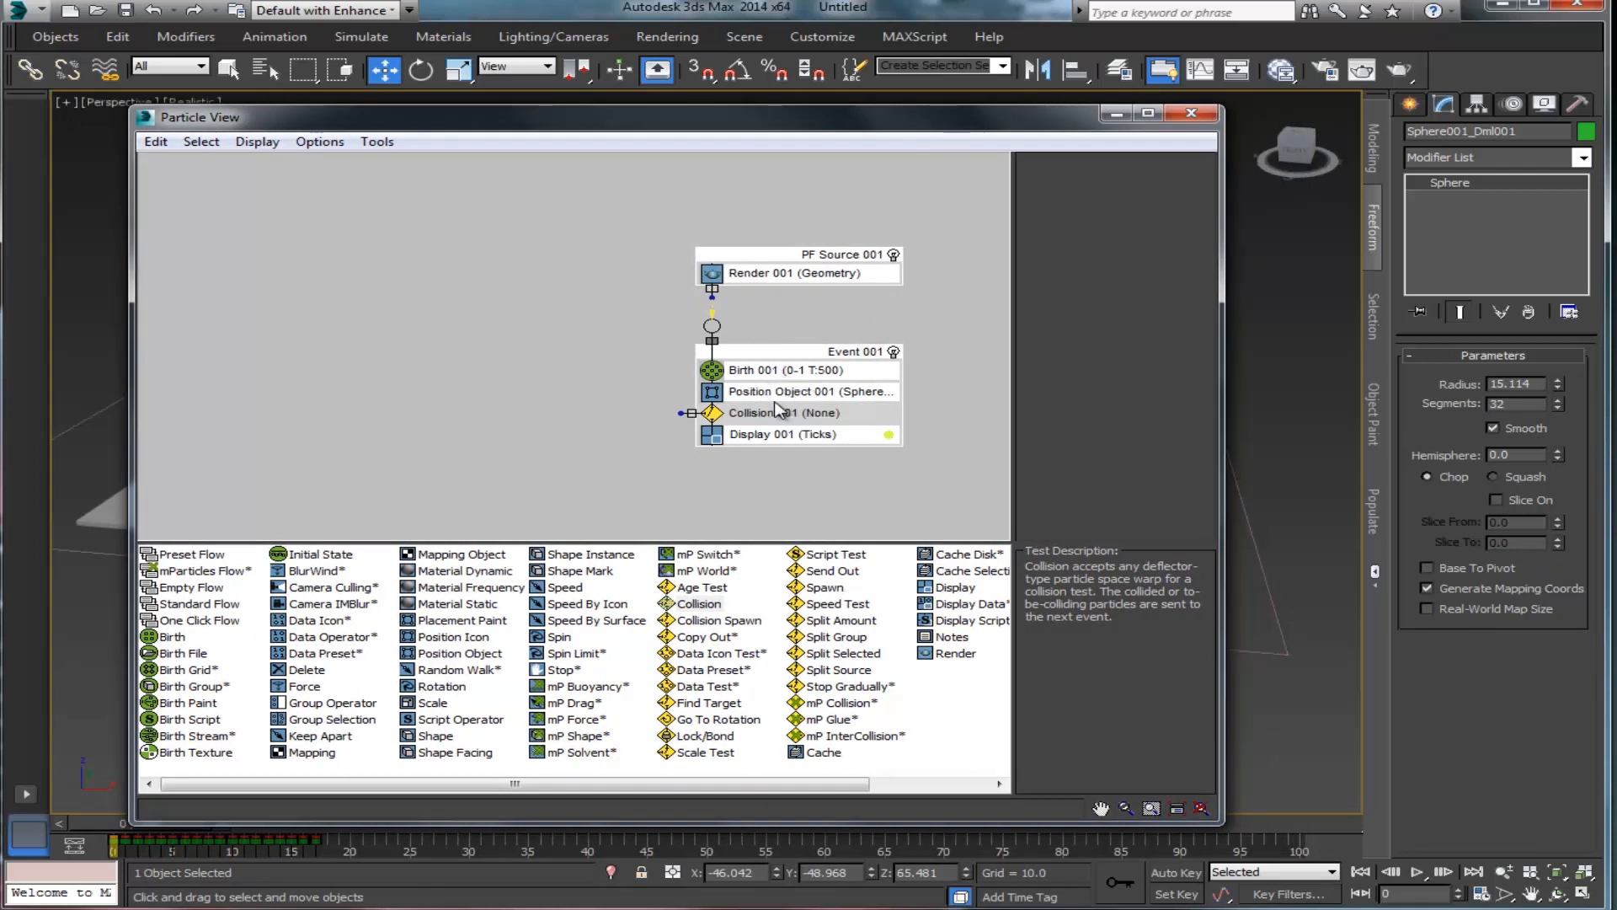
{"action": "left_click", "coordinate": [769, 353]}
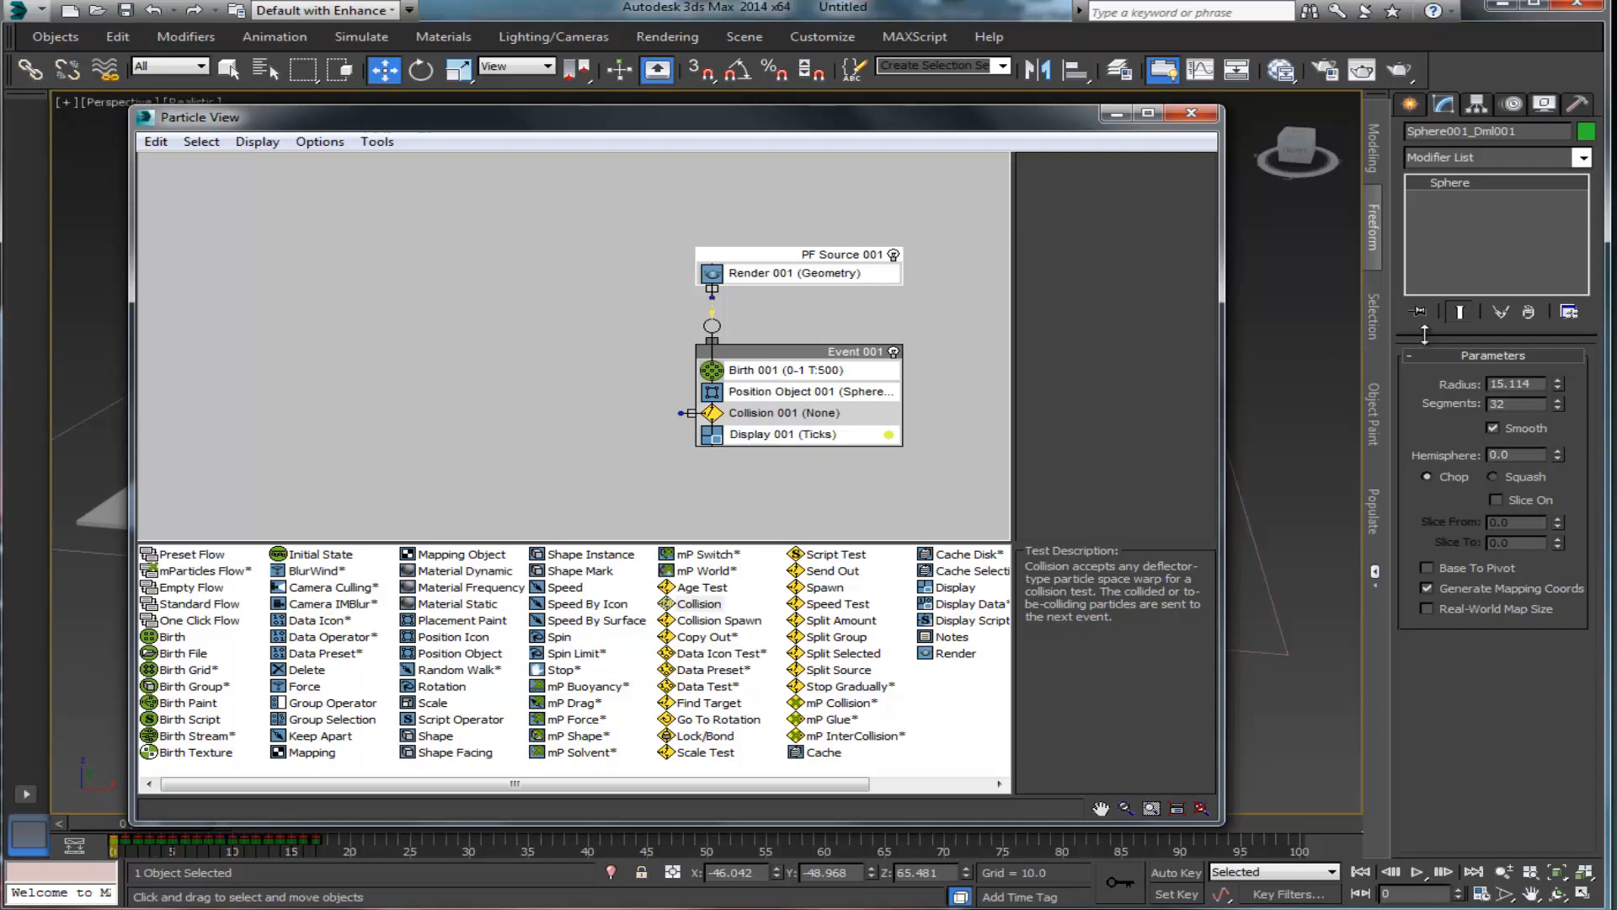
{"action": "left_click", "coordinate": [1413, 105]}
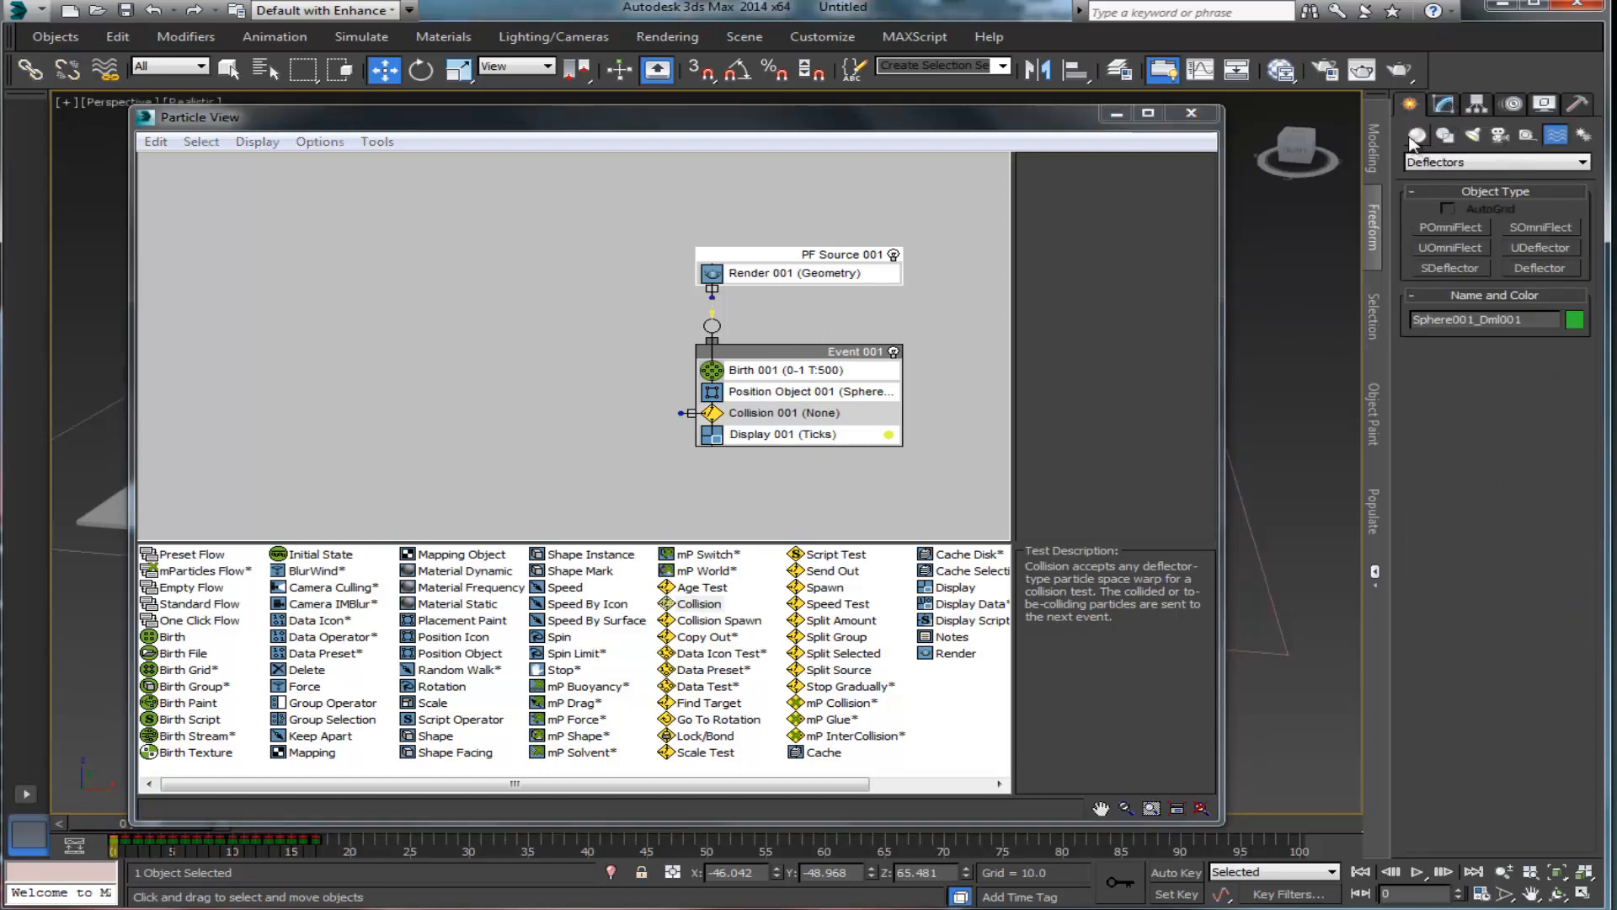
{"action": "left_click", "coordinate": [1447, 106]}
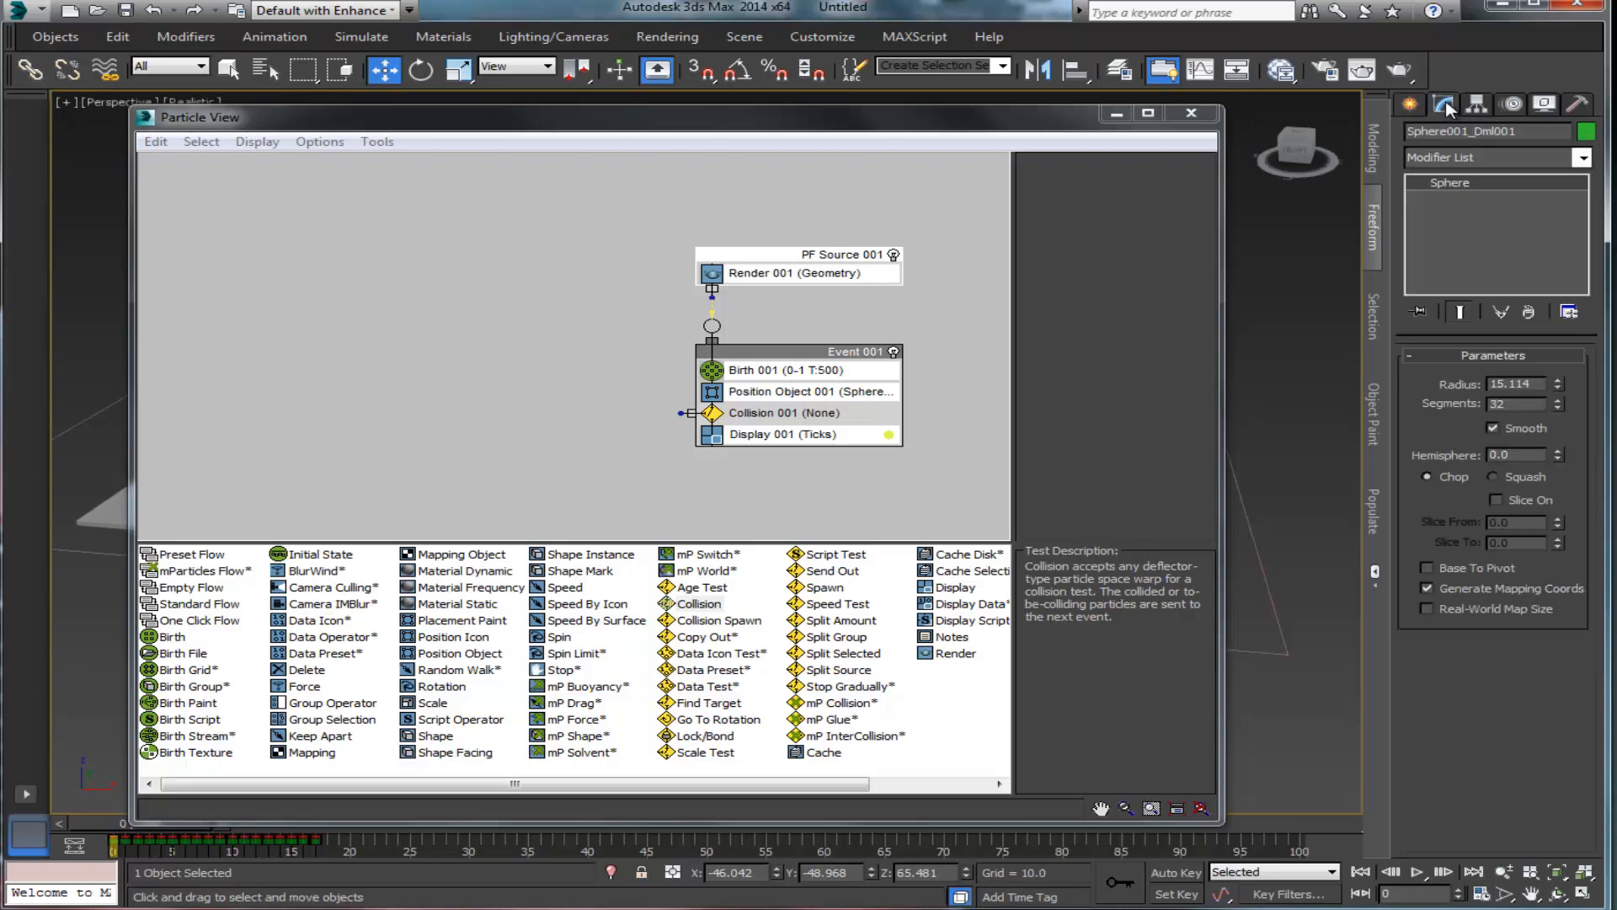
{"action": "left_click", "coordinate": [749, 414]}
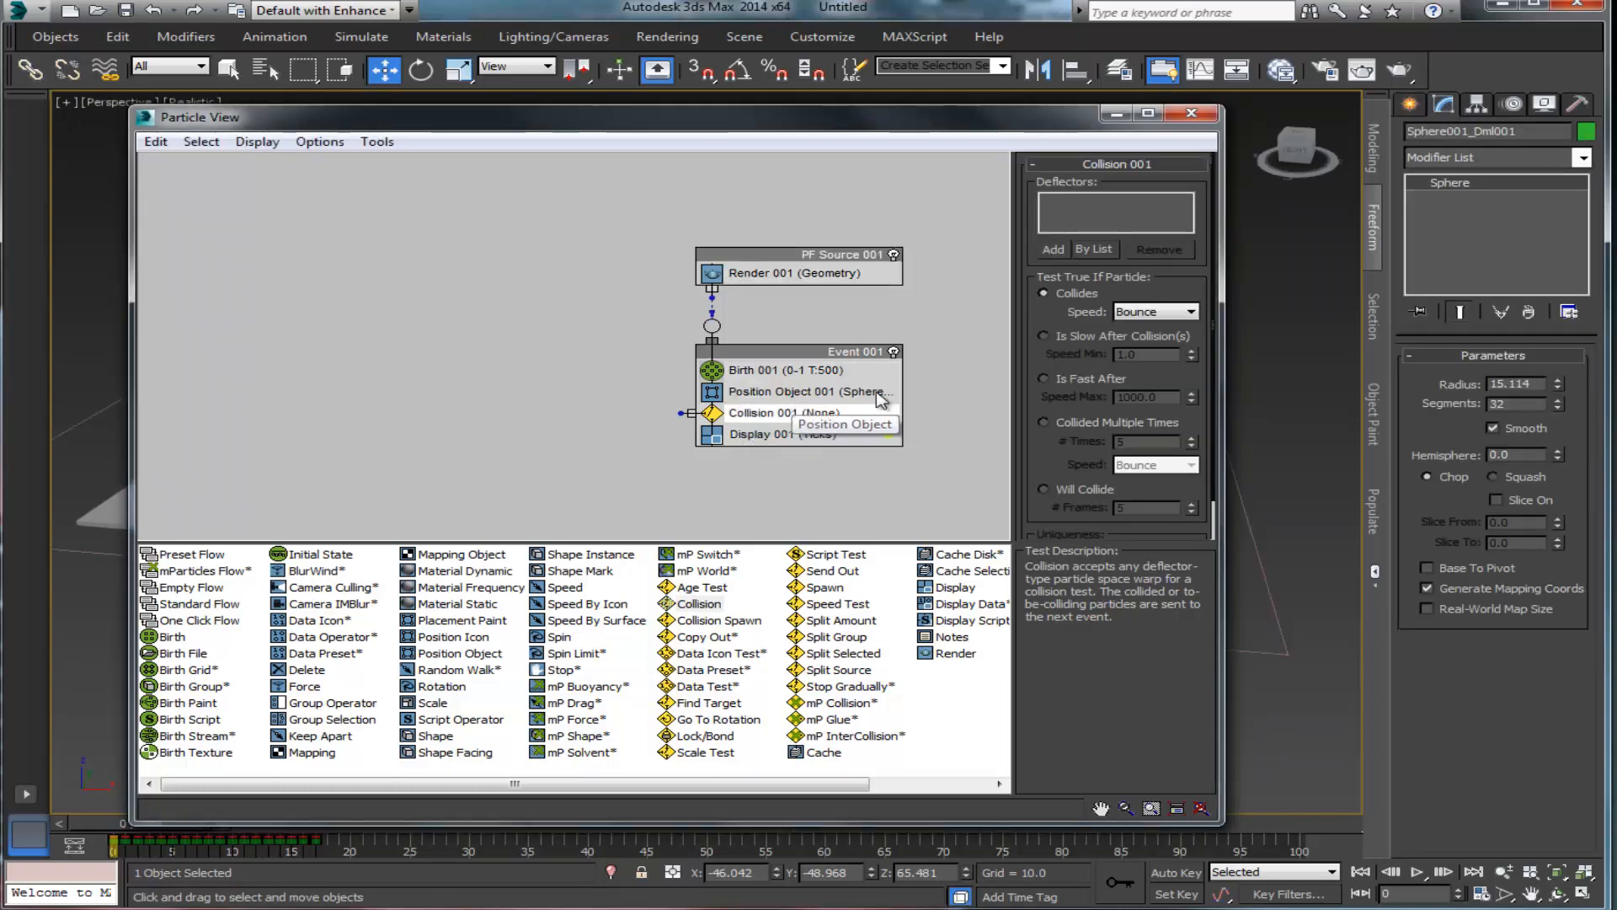
{"action": "left_click", "coordinate": [752, 393]}
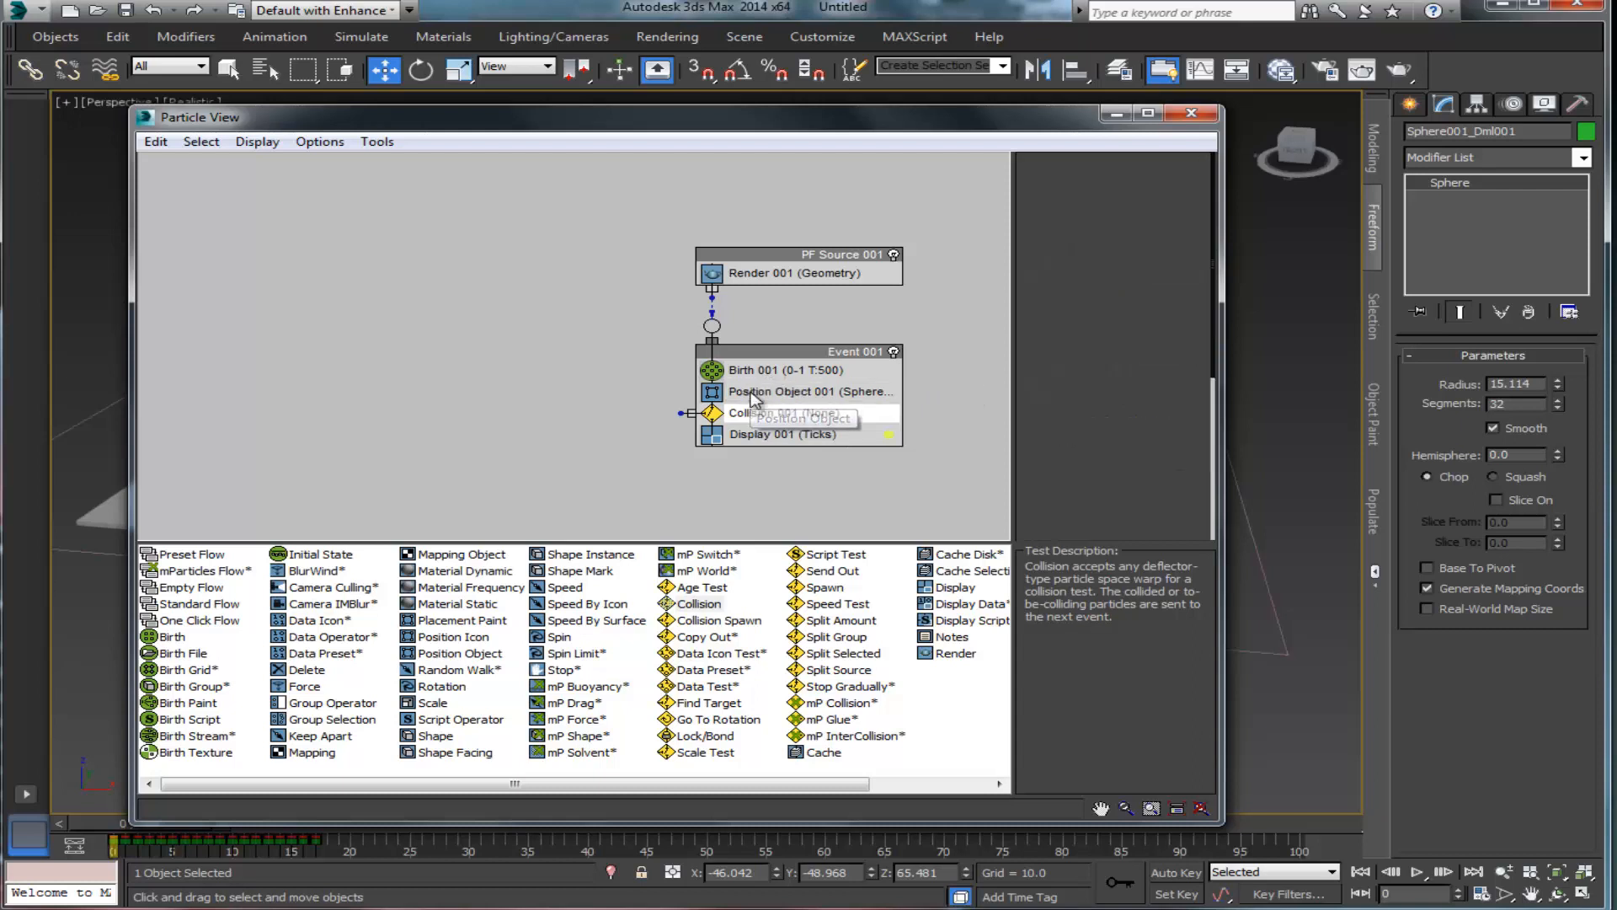
{"action": "left_click", "coordinate": [763, 372]}
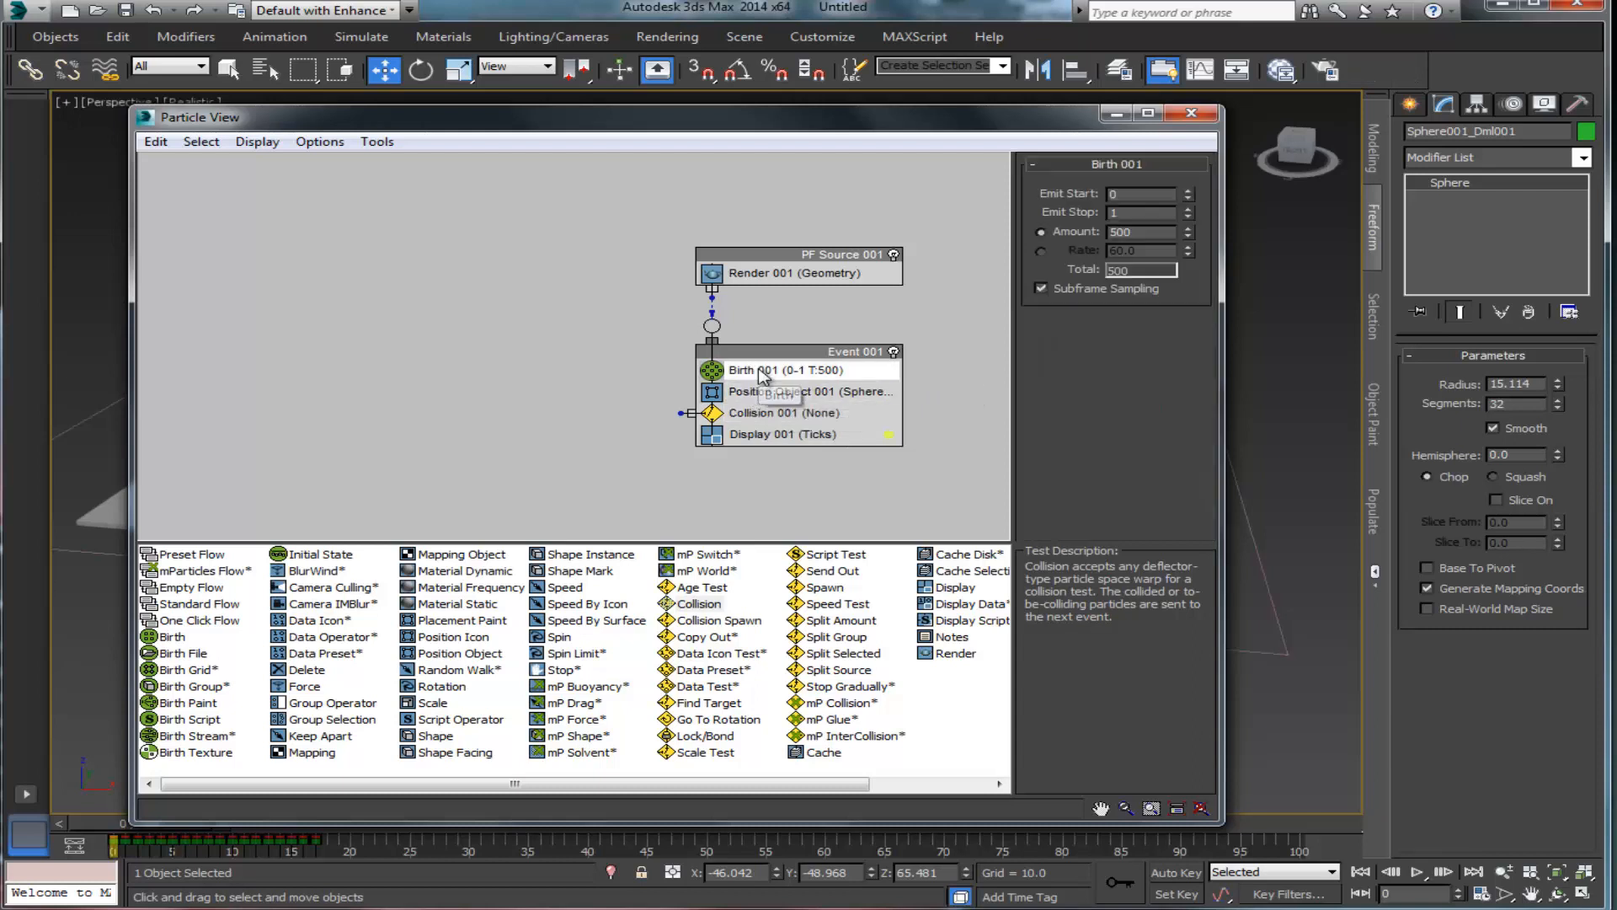
{"action": "left_click", "coordinate": [779, 441]}
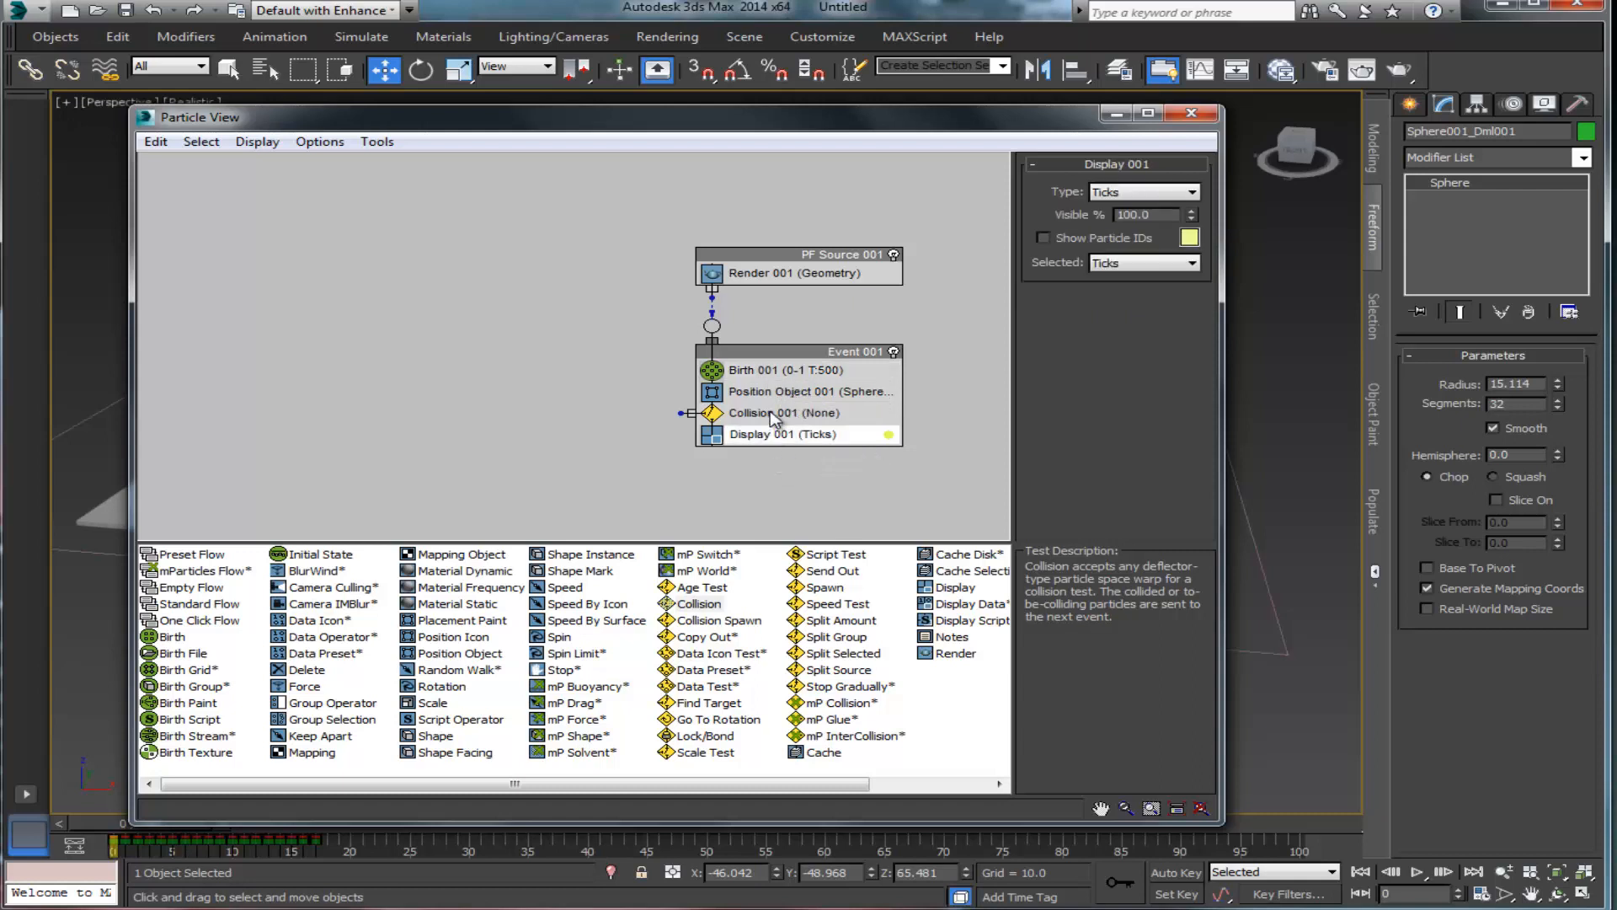
Step: Assign the Activate deflector to the Collision 001 test in Event 001
{"action": "left_click", "coordinate": [771, 414]}
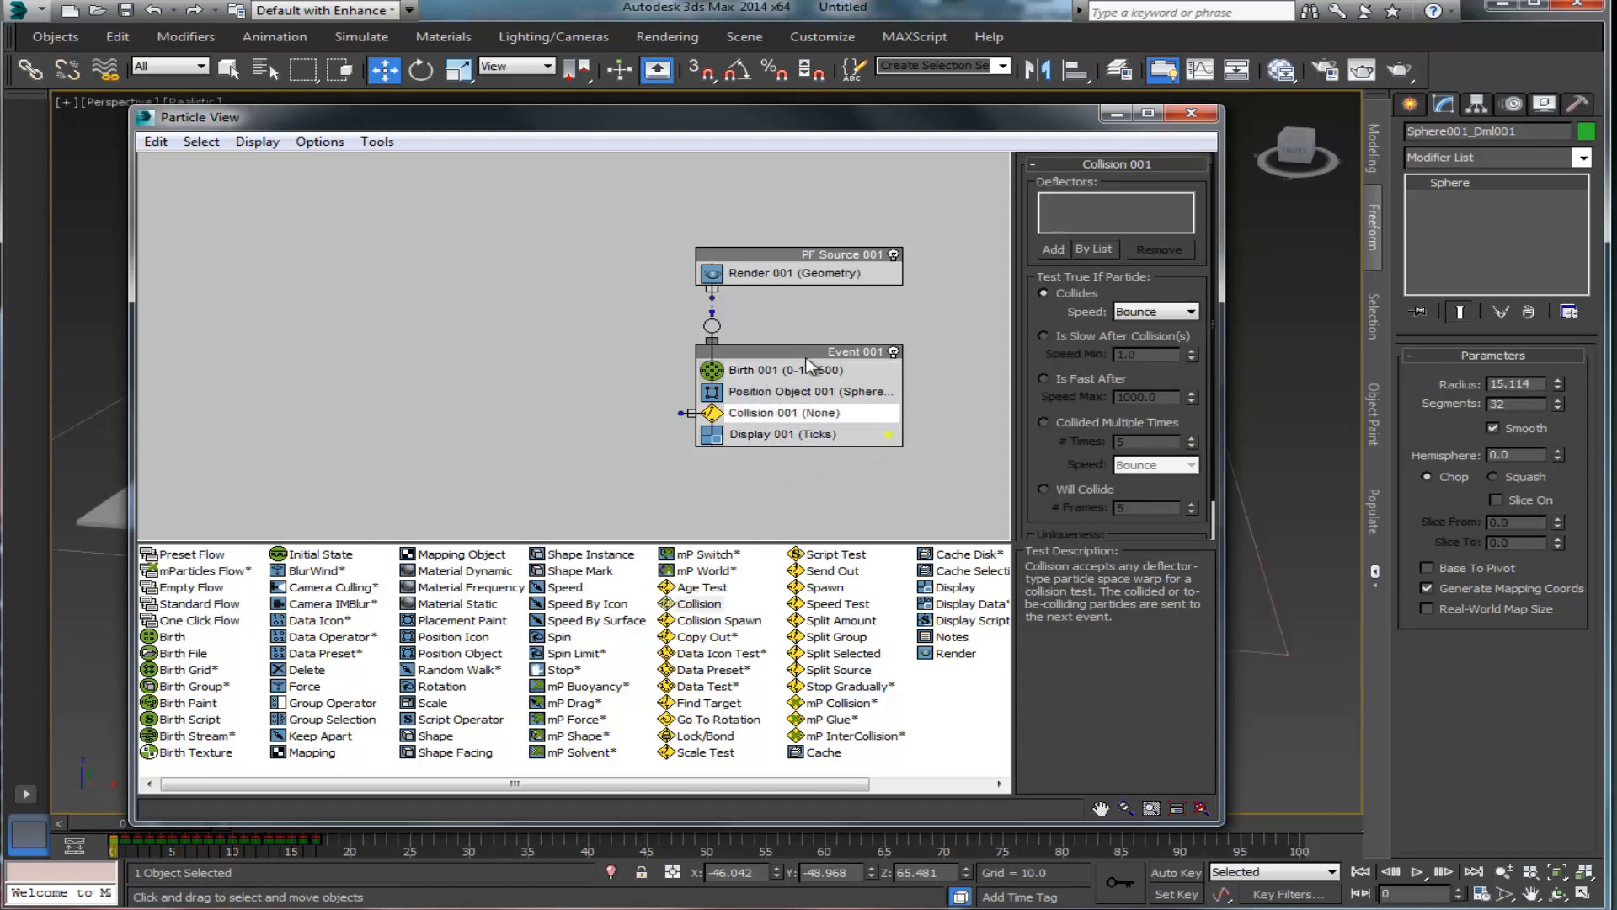
{"action": "left_click", "coordinate": [1094, 249]}
{"action": "left_click", "coordinate": [499, 324]}
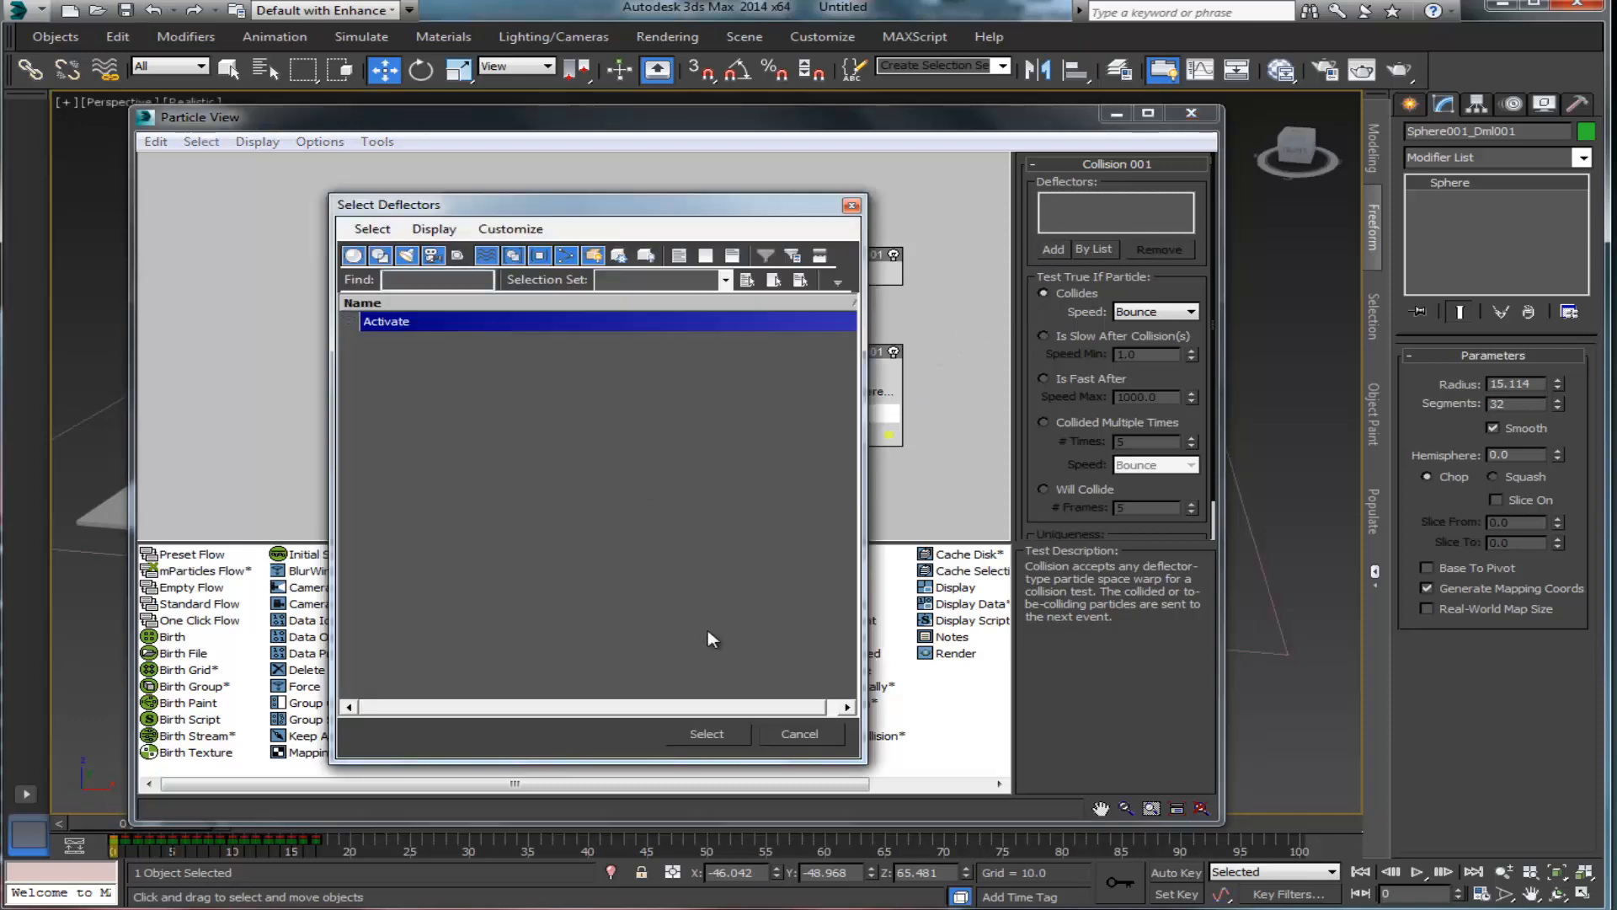
{"action": "left_click", "coordinate": [706, 734]}
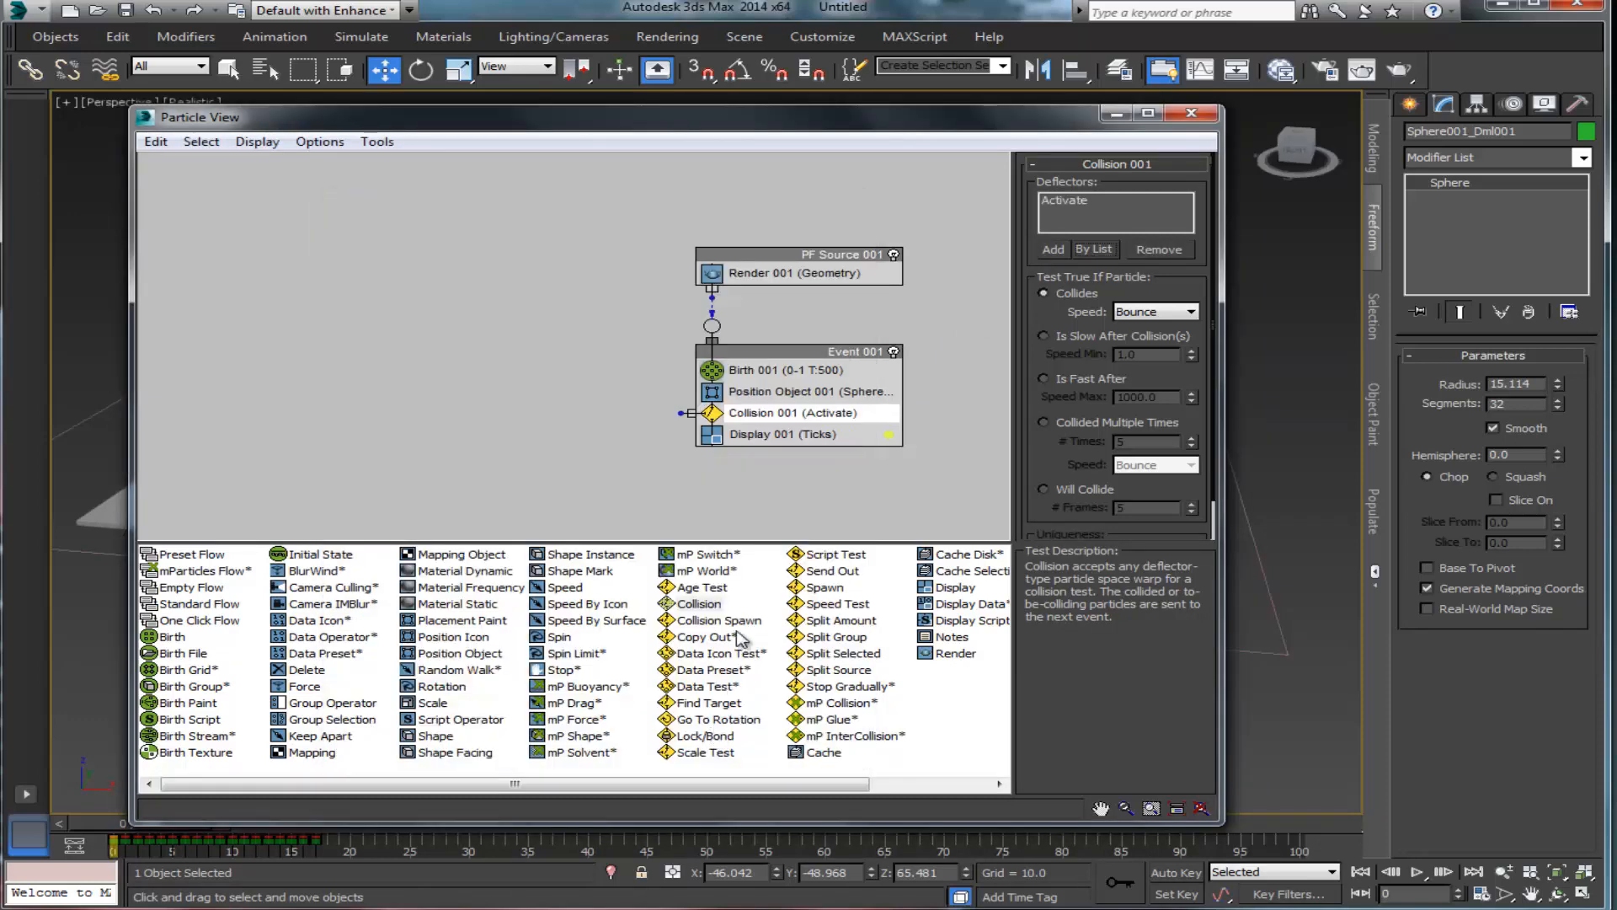
Step: Narrow the Particle View window, reposition its event flow, and move the window clear of the Perspective view
{"action": "left_click_drag", "start_coordinate": [942, 127], "coordinate": [1119, 164]}
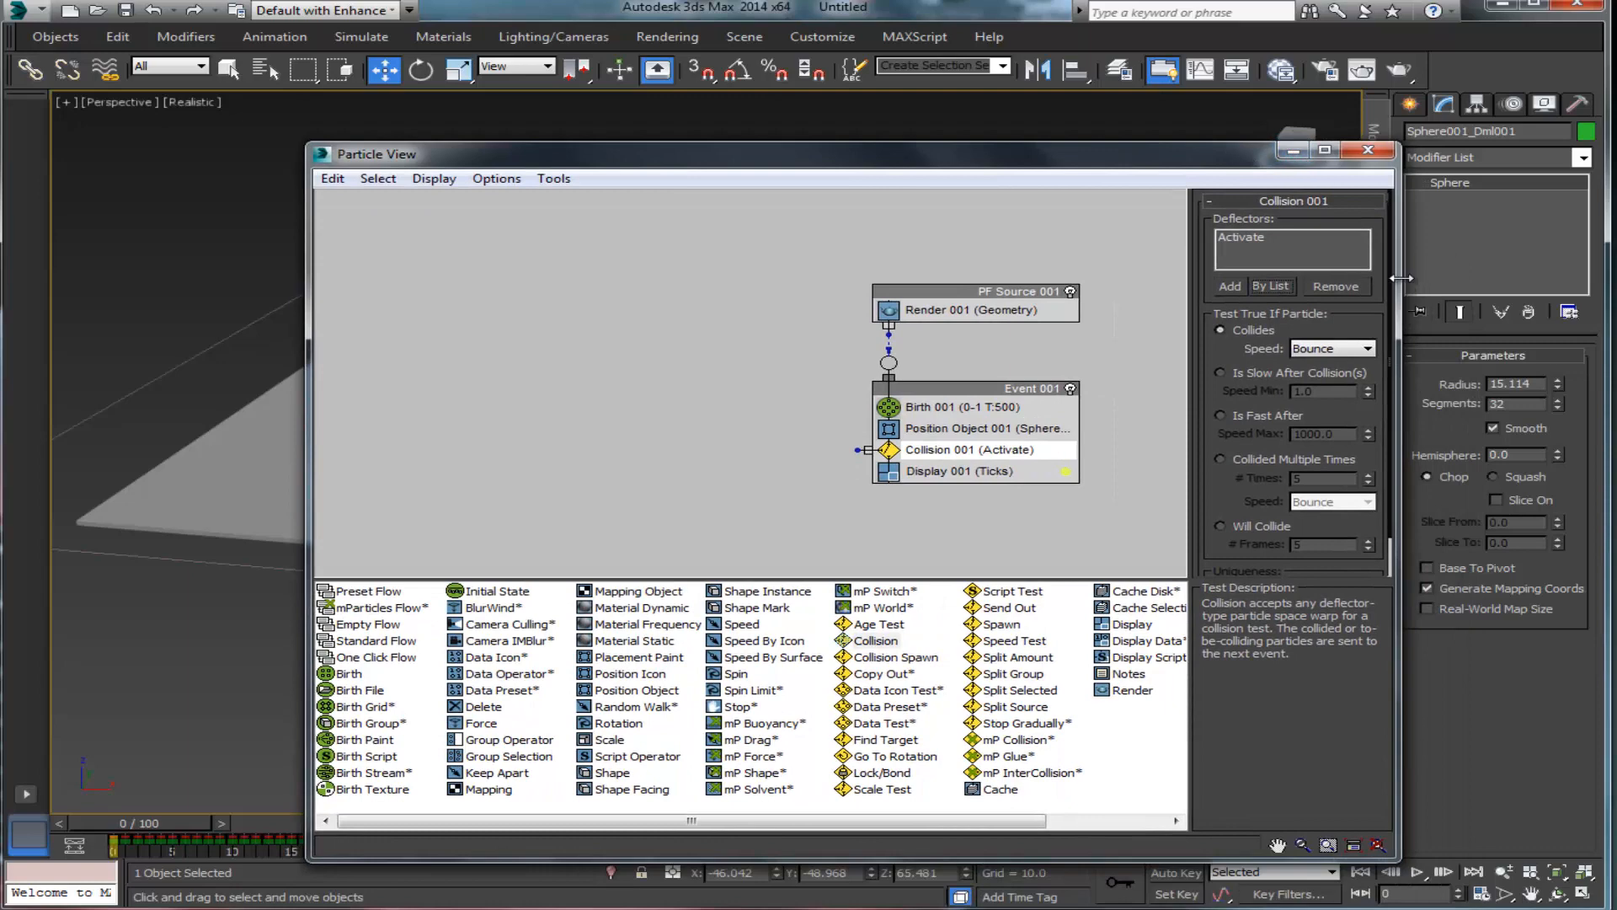
{"action": "left_click_drag", "start_coordinate": [1401, 278], "coordinate": [1164, 282]}
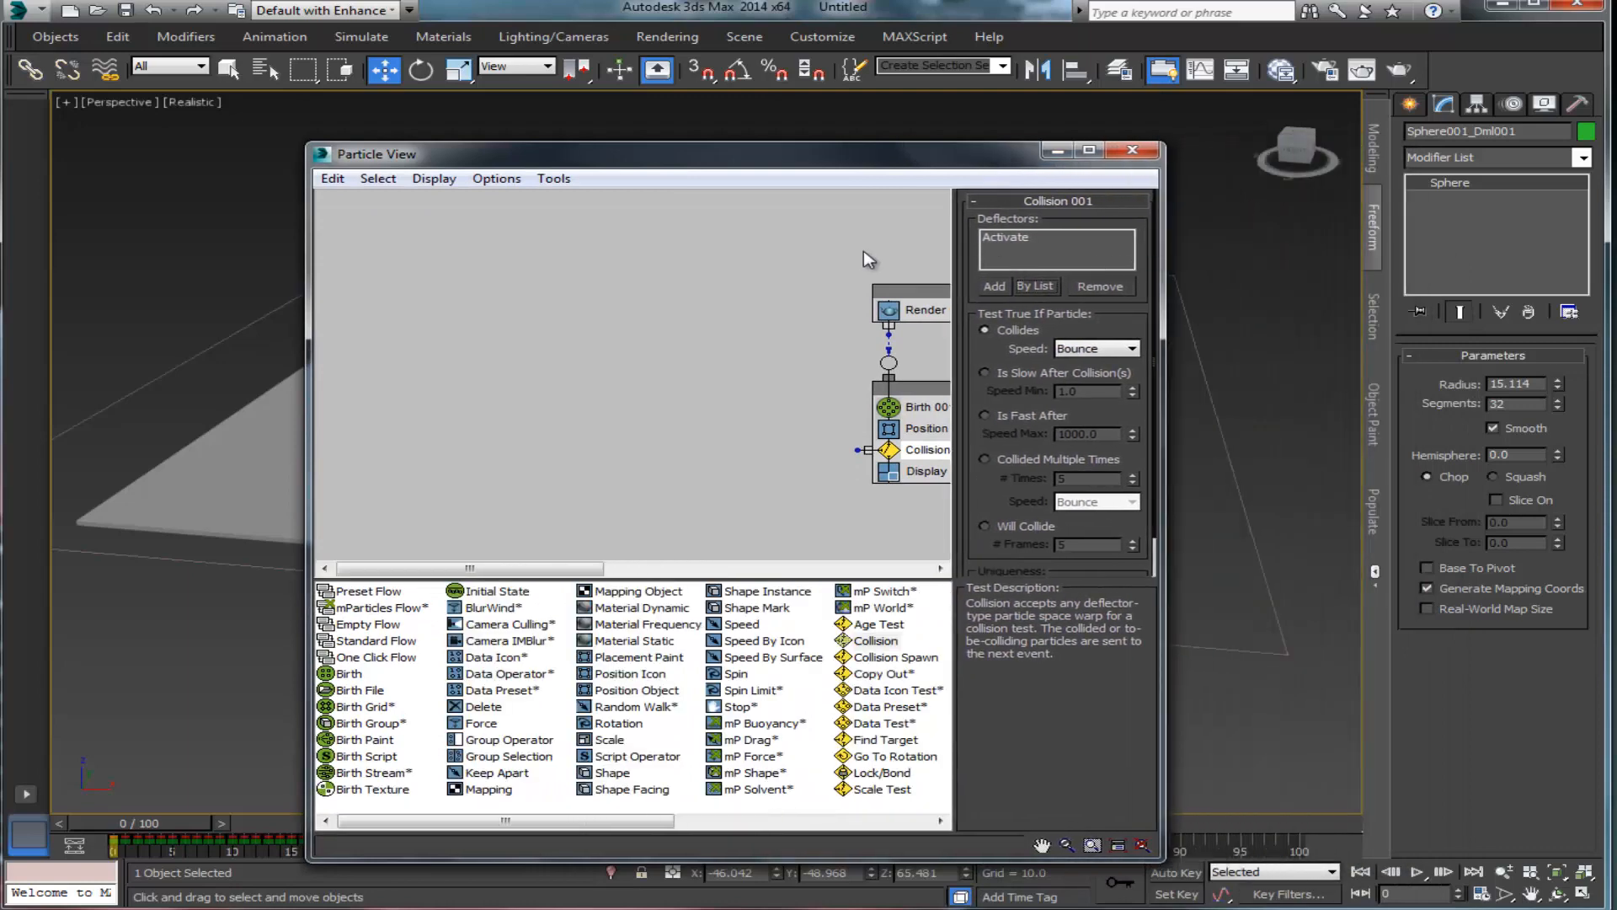
{"action": "left_click_drag", "start_coordinate": [920, 286], "coordinate": [703, 282]}
{"action": "left_click_drag", "start_coordinate": [967, 148], "coordinate": [861, 163]}
{"action": "left_click_drag", "start_coordinate": [975, 167], "coordinate": [0, 172]}
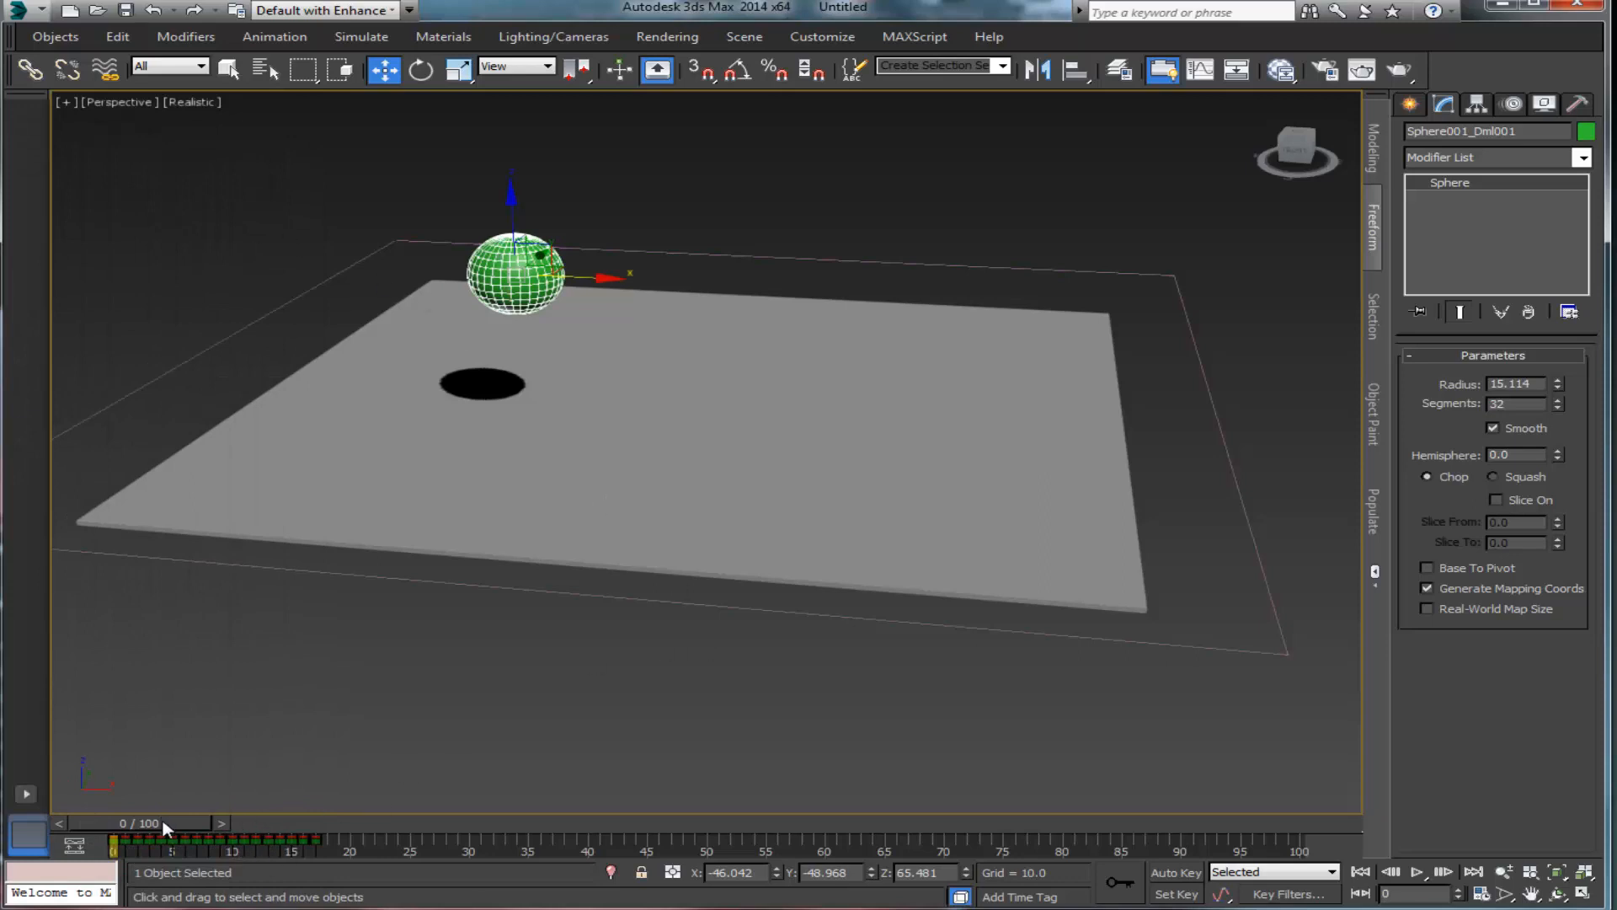
Step: Scrub the animation up to frame 54 from a low, close front view to examine how the particles follow the fragments
{"action": "left_click_drag", "start_coordinate": [162, 826], "coordinate": [716, 855]}
{"action": "key", "text": "w"}
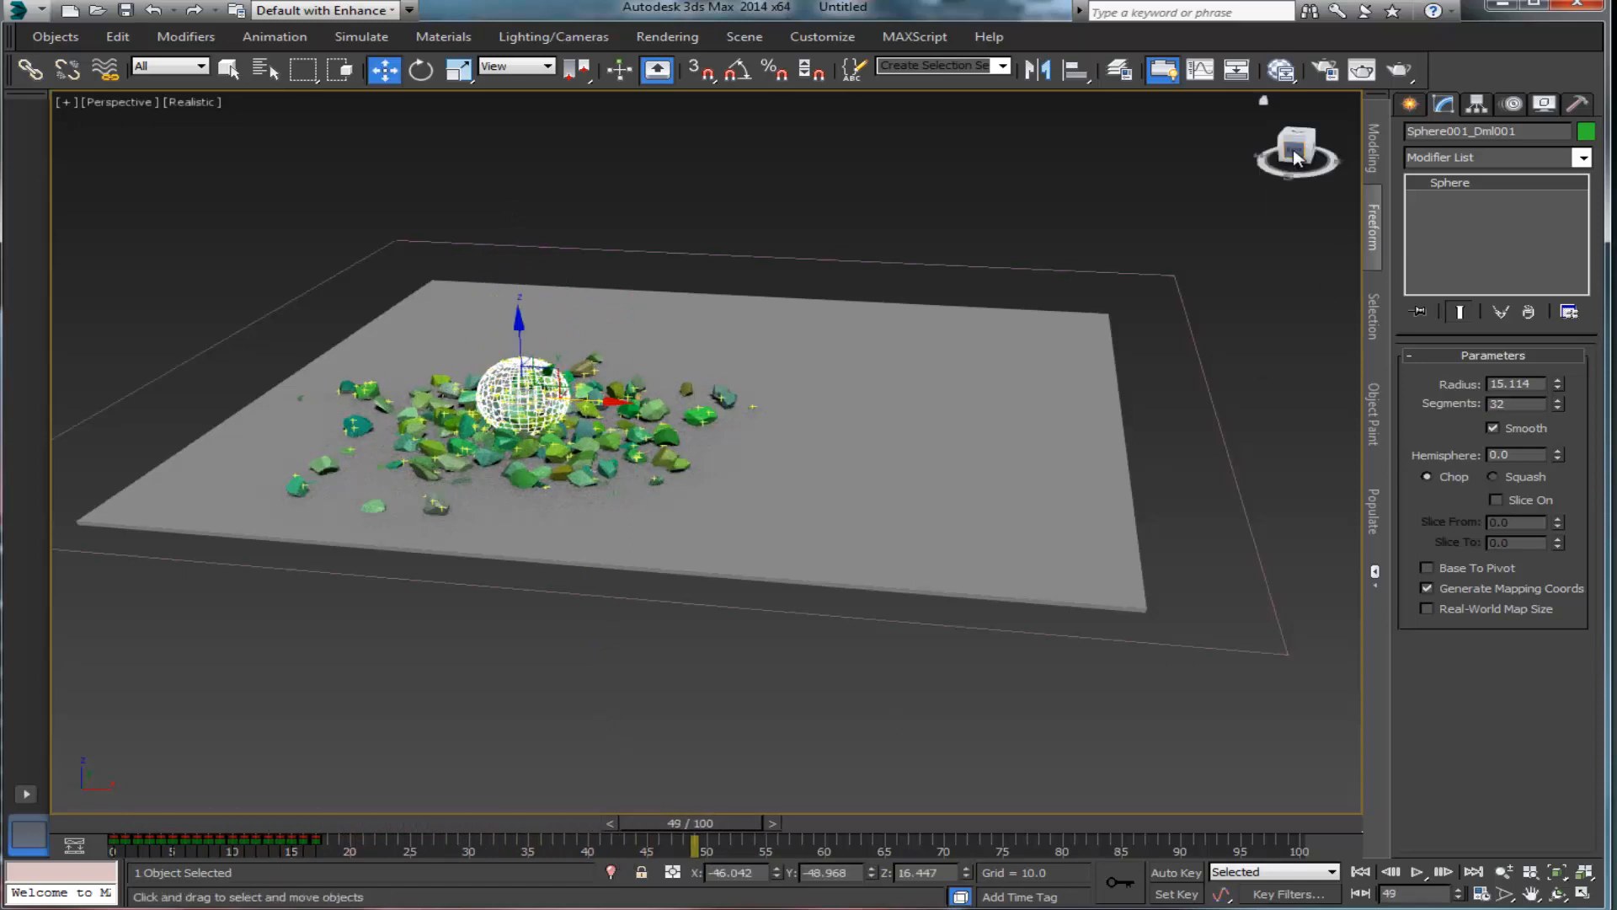
{"action": "left_click_drag", "start_coordinate": [1297, 157], "coordinate": [1341, 104]}
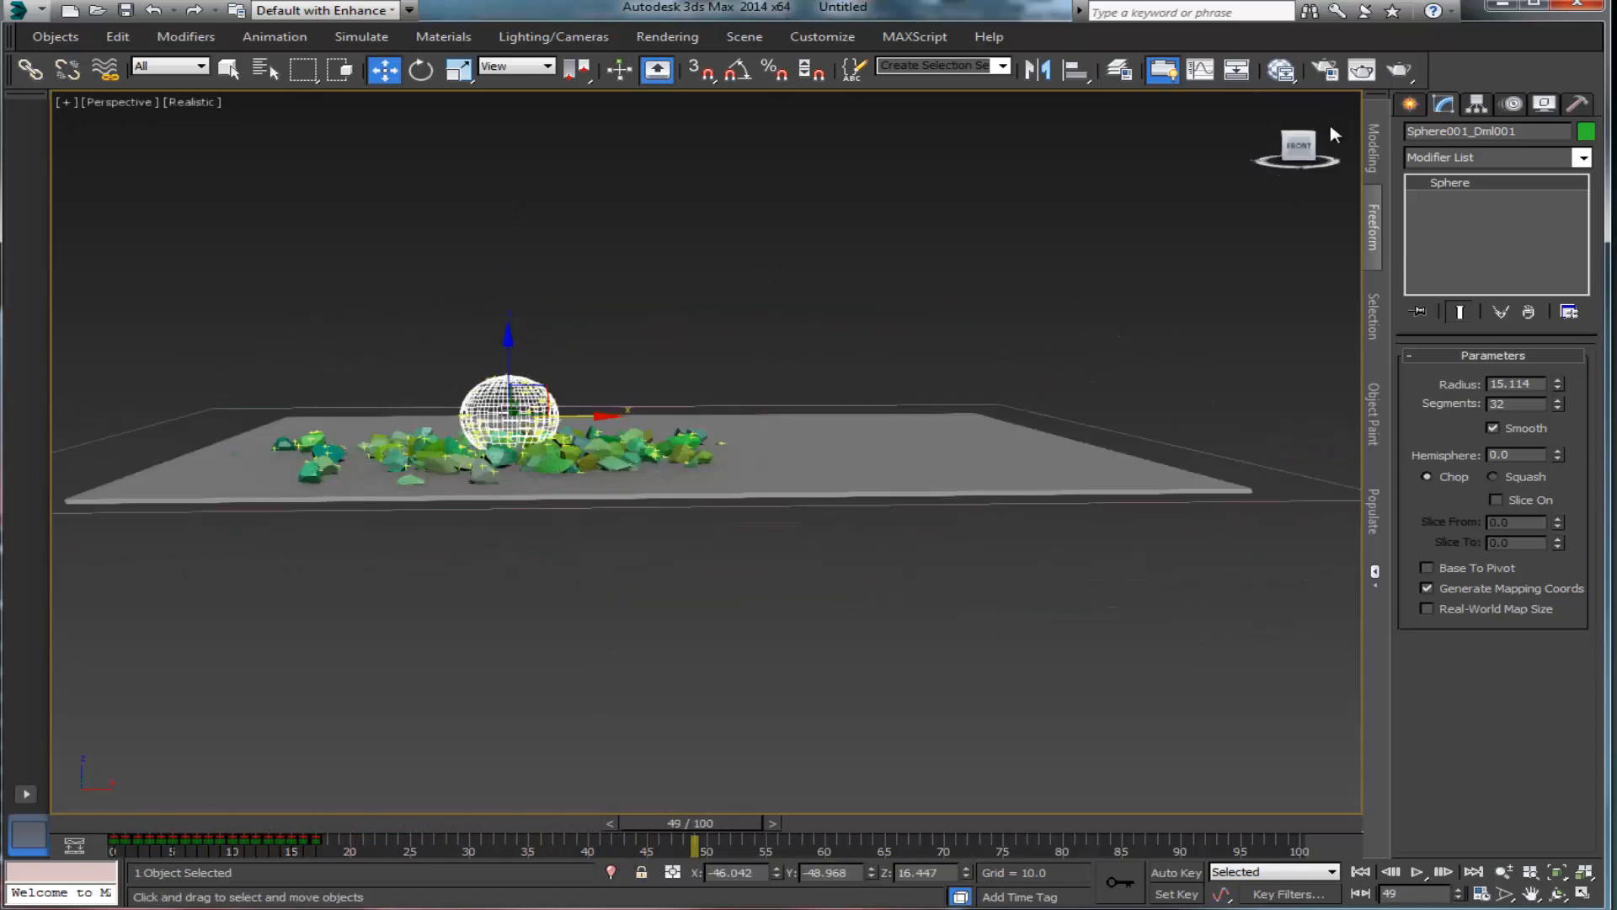
{"action": "left_click_drag", "start_coordinate": [698, 828], "coordinate": [93, 795]}
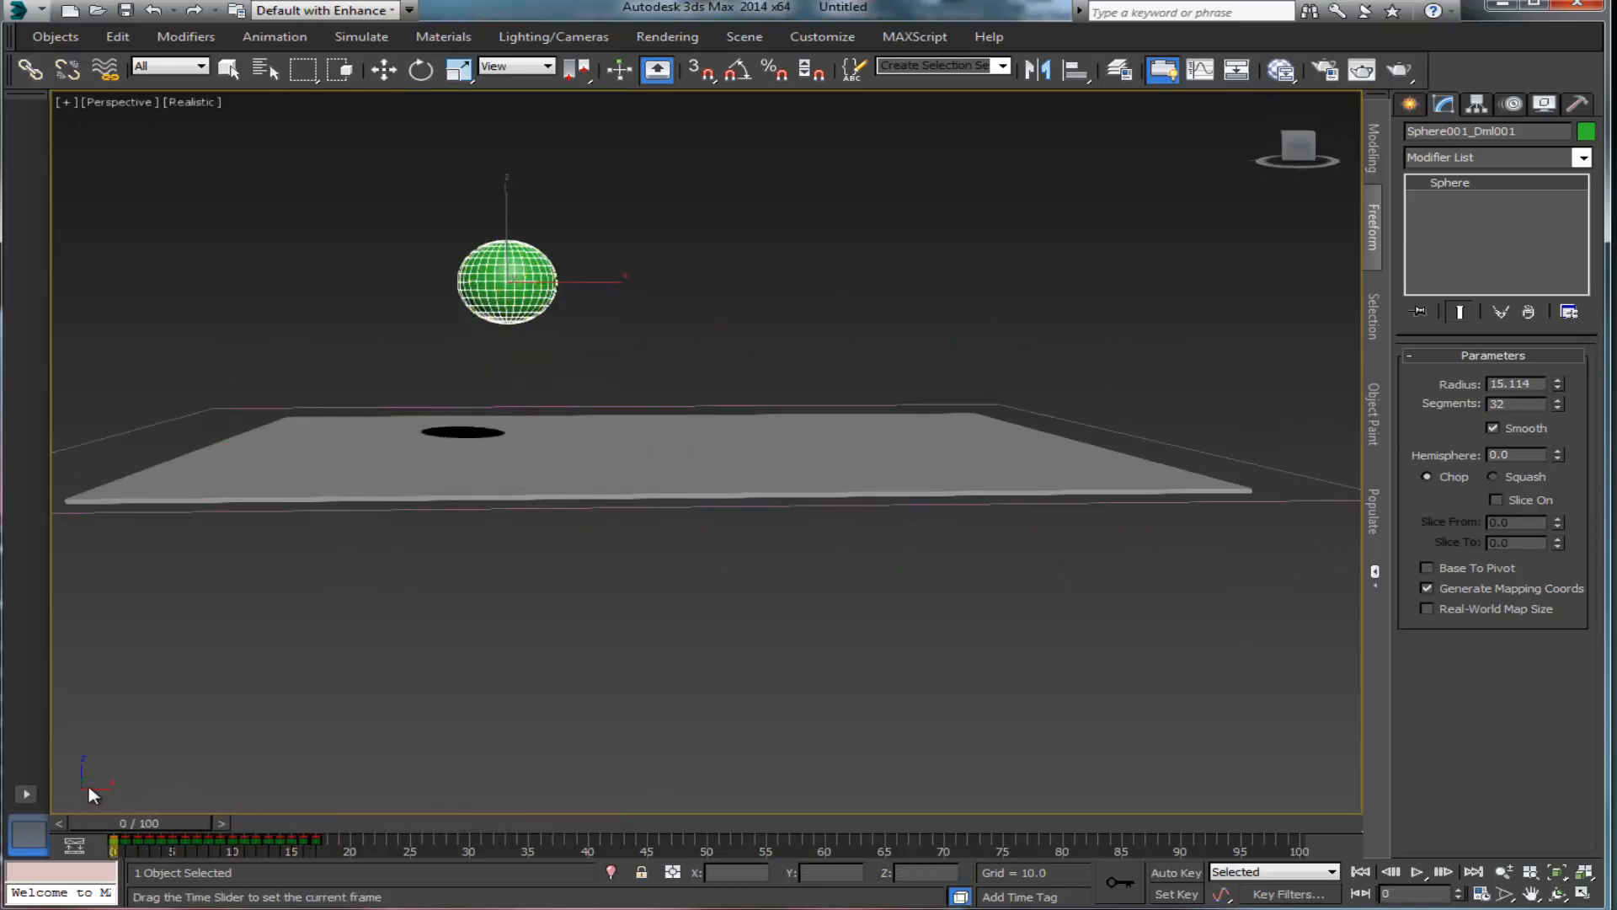
{"action": "mouse_move", "coordinate": [202, 819]}
{"action": "left_mouse_down"}
{"action": "mouse_move", "coordinate": [413, 856]}
{"action": "mouse_move", "coordinate": [815, 873]}
{"action": "mouse_move", "coordinate": [317, 825]}
{"action": "mouse_move", "coordinate": [220, 800]}
{"action": "left_mouse_up"}
{"action": "key", "text": "w"}
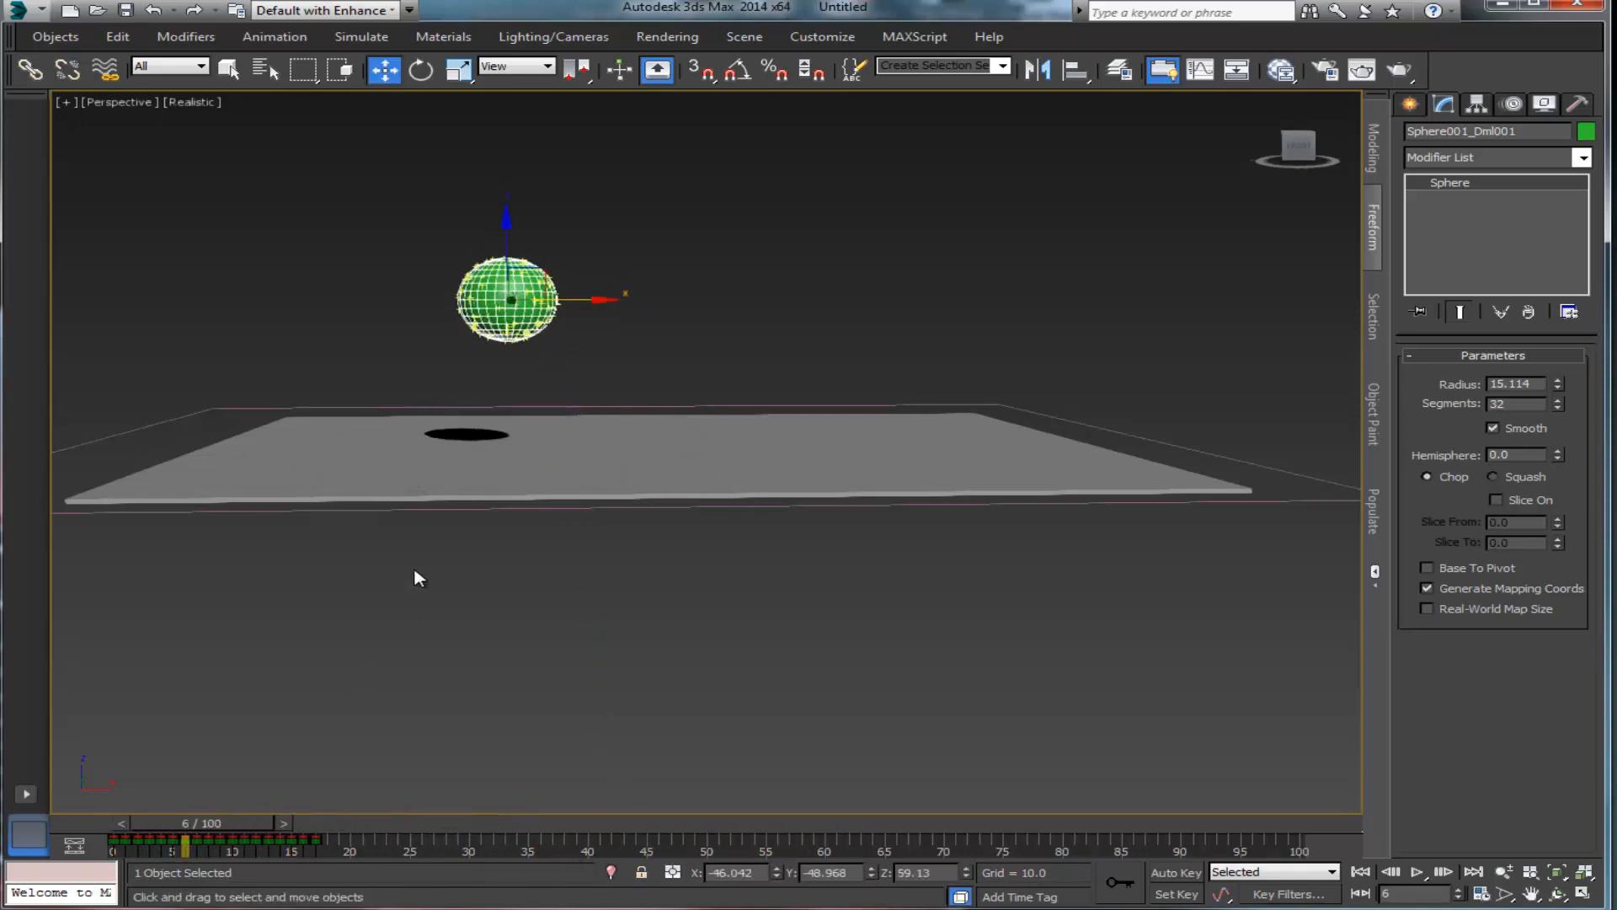
{"action": "middle_click_drag", "start_coordinate": [415, 573], "coordinate": [215, 760]}
{"action": "scroll", "coordinate": [468, 644], "scroll_direction": "up", "scroll_amount": 4}
{"action": "scroll", "coordinate": [462, 637], "scroll_direction": "down", "scroll_amount": 2}
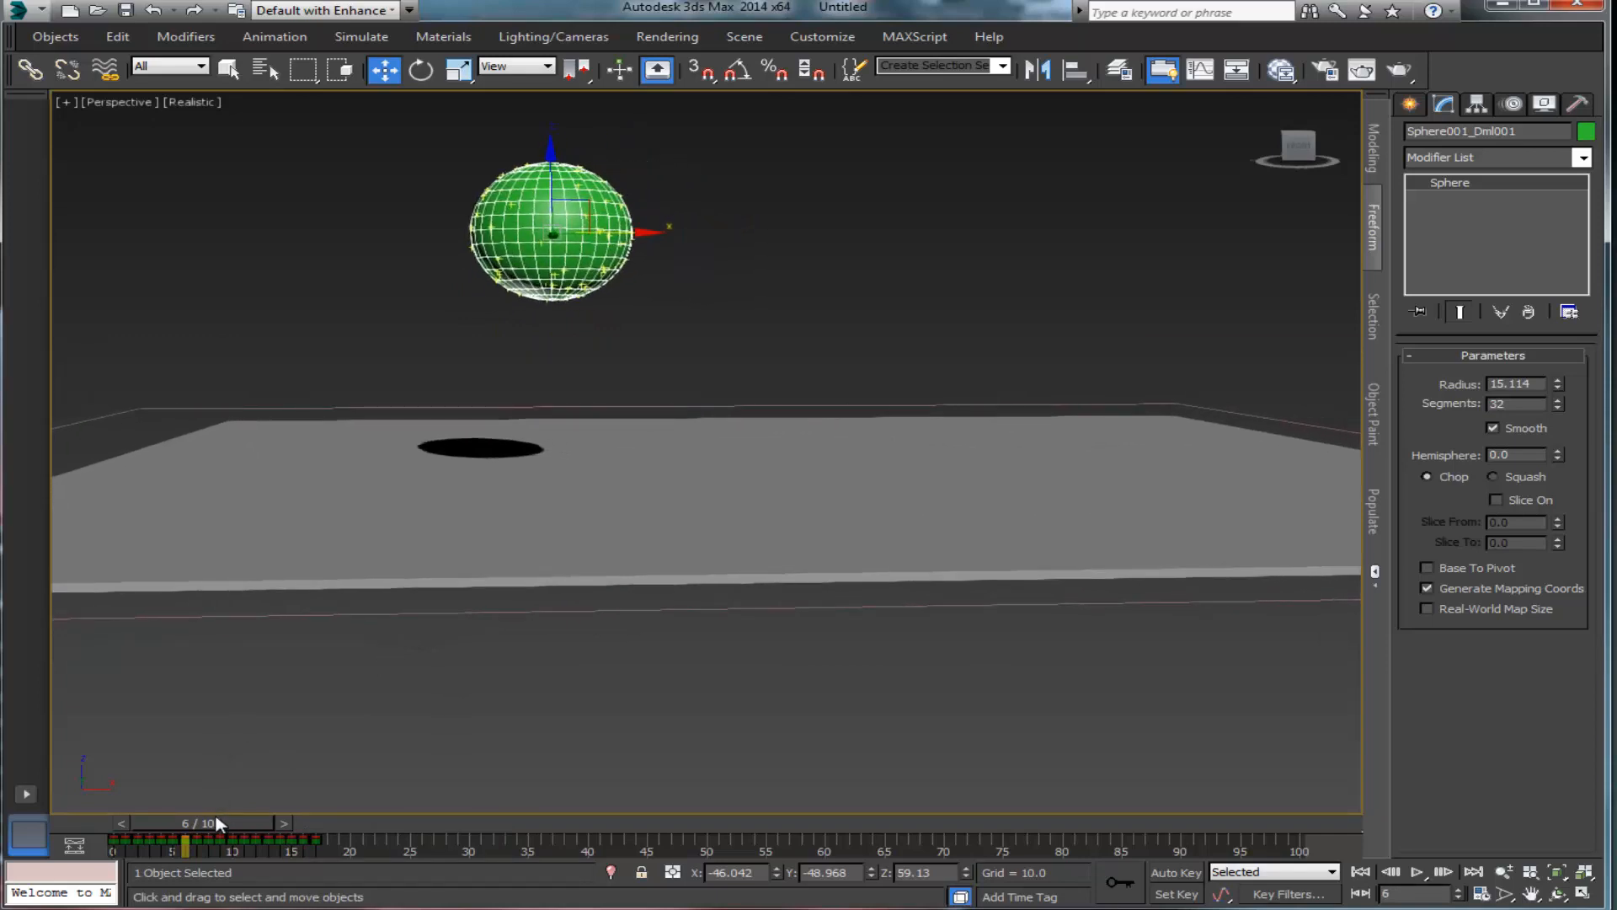
{"action": "left_click_drag", "start_coordinate": [218, 823], "coordinate": [775, 812]}
{"action": "key", "text": "w"}
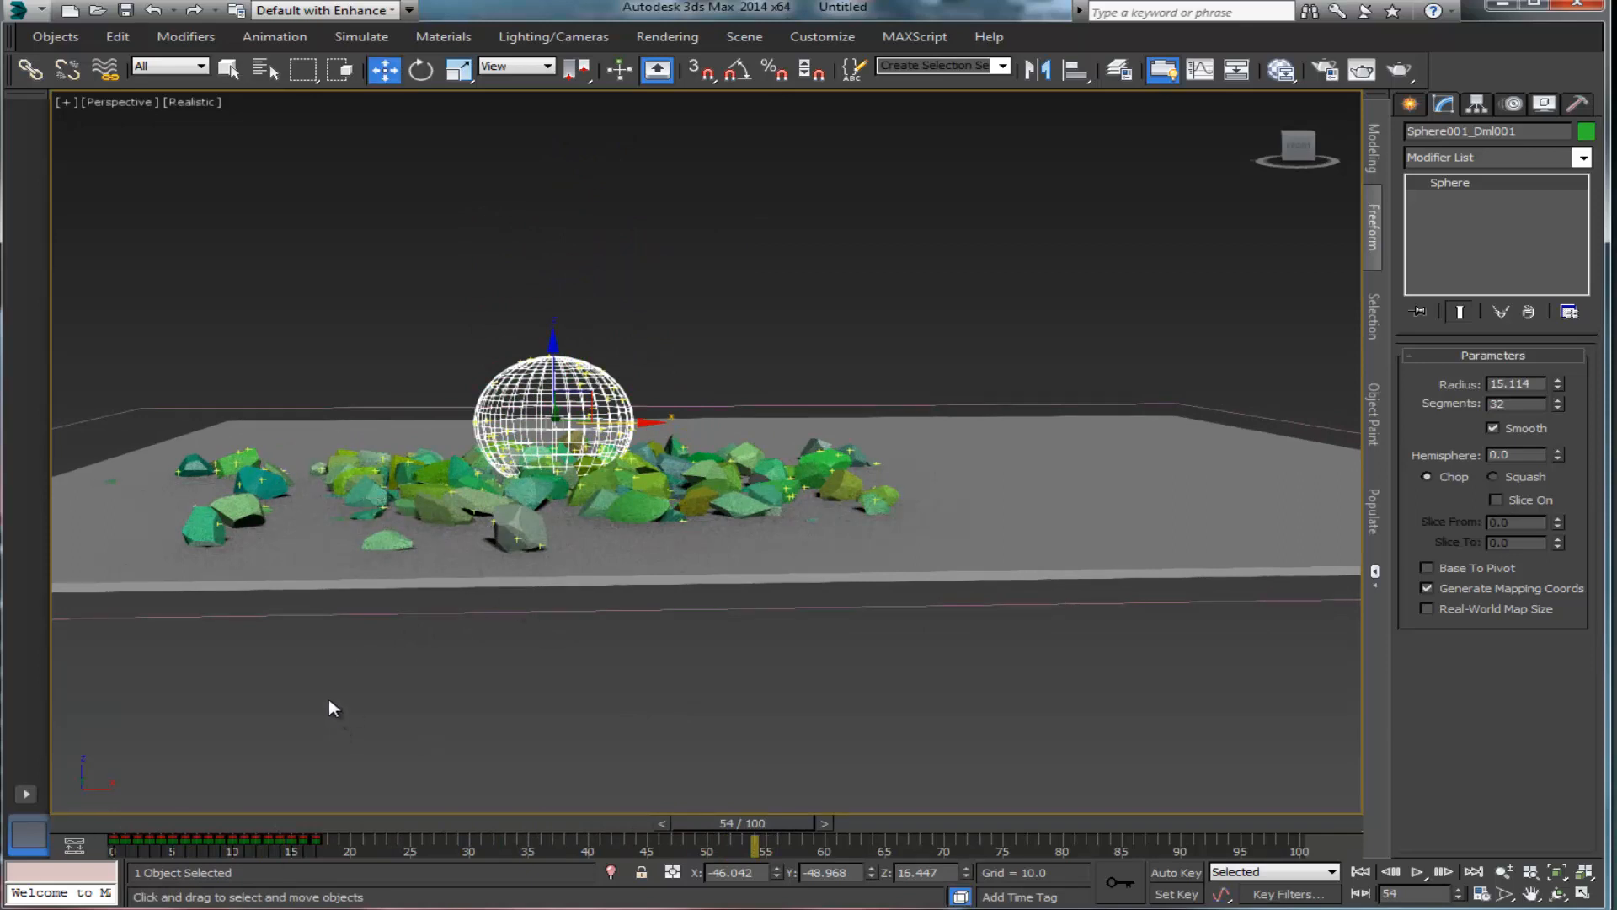
Step: Select the Activate deflector and raise it along Z to 11.723 above the floor, checking its height from the front
{"action": "left_click", "coordinate": [468, 613]}
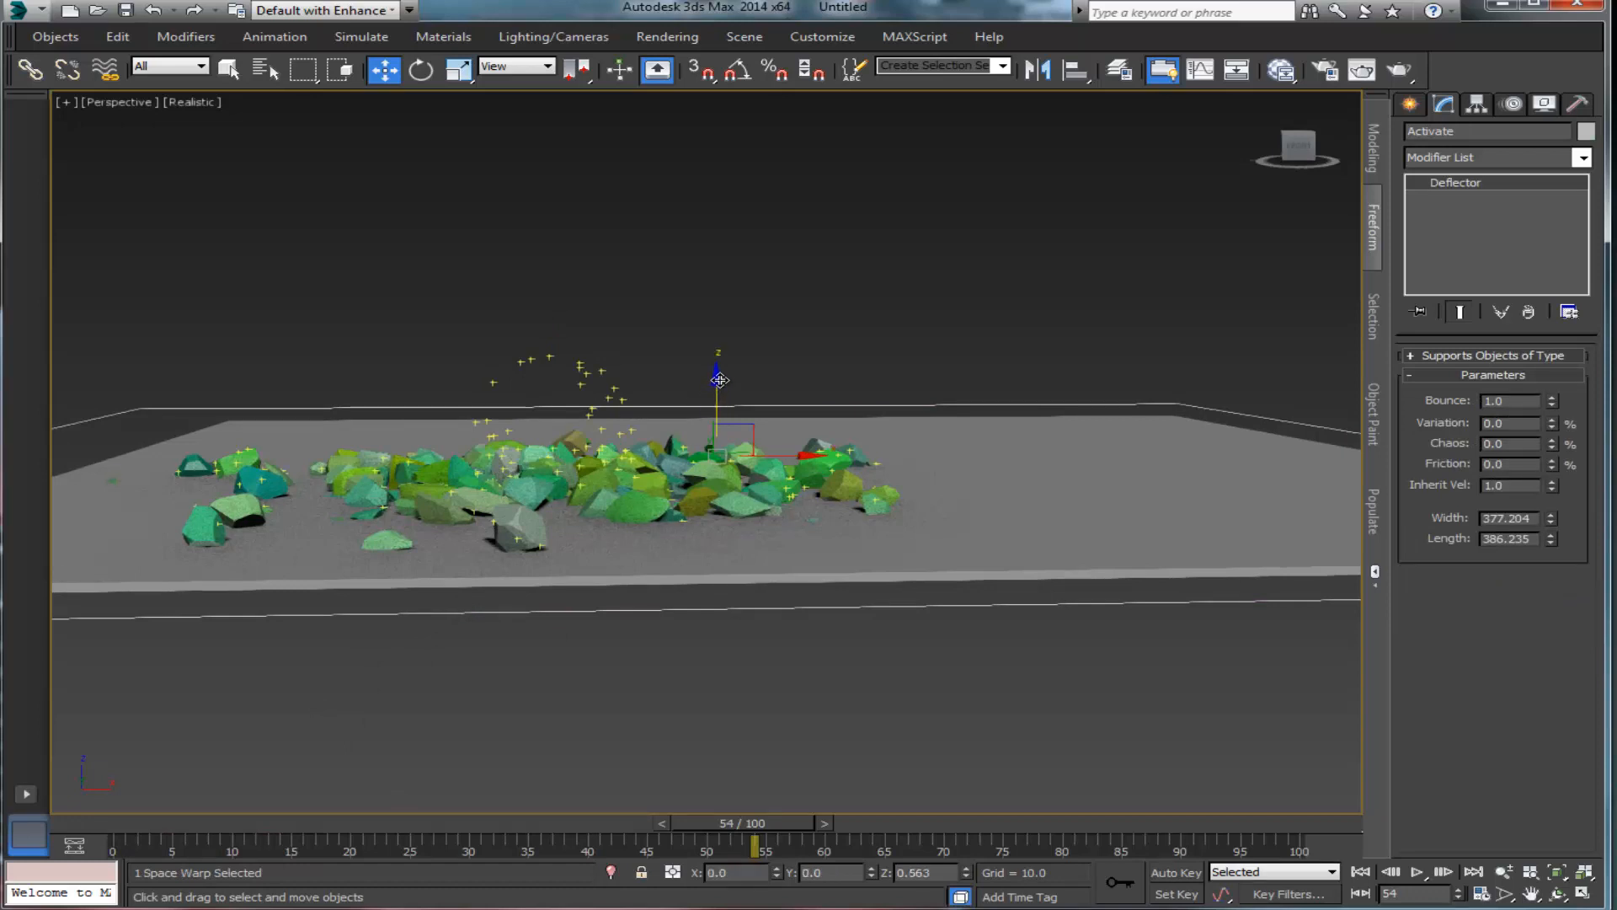
{"action": "left_click_drag", "start_coordinate": [719, 380], "coordinate": [717, 334]}
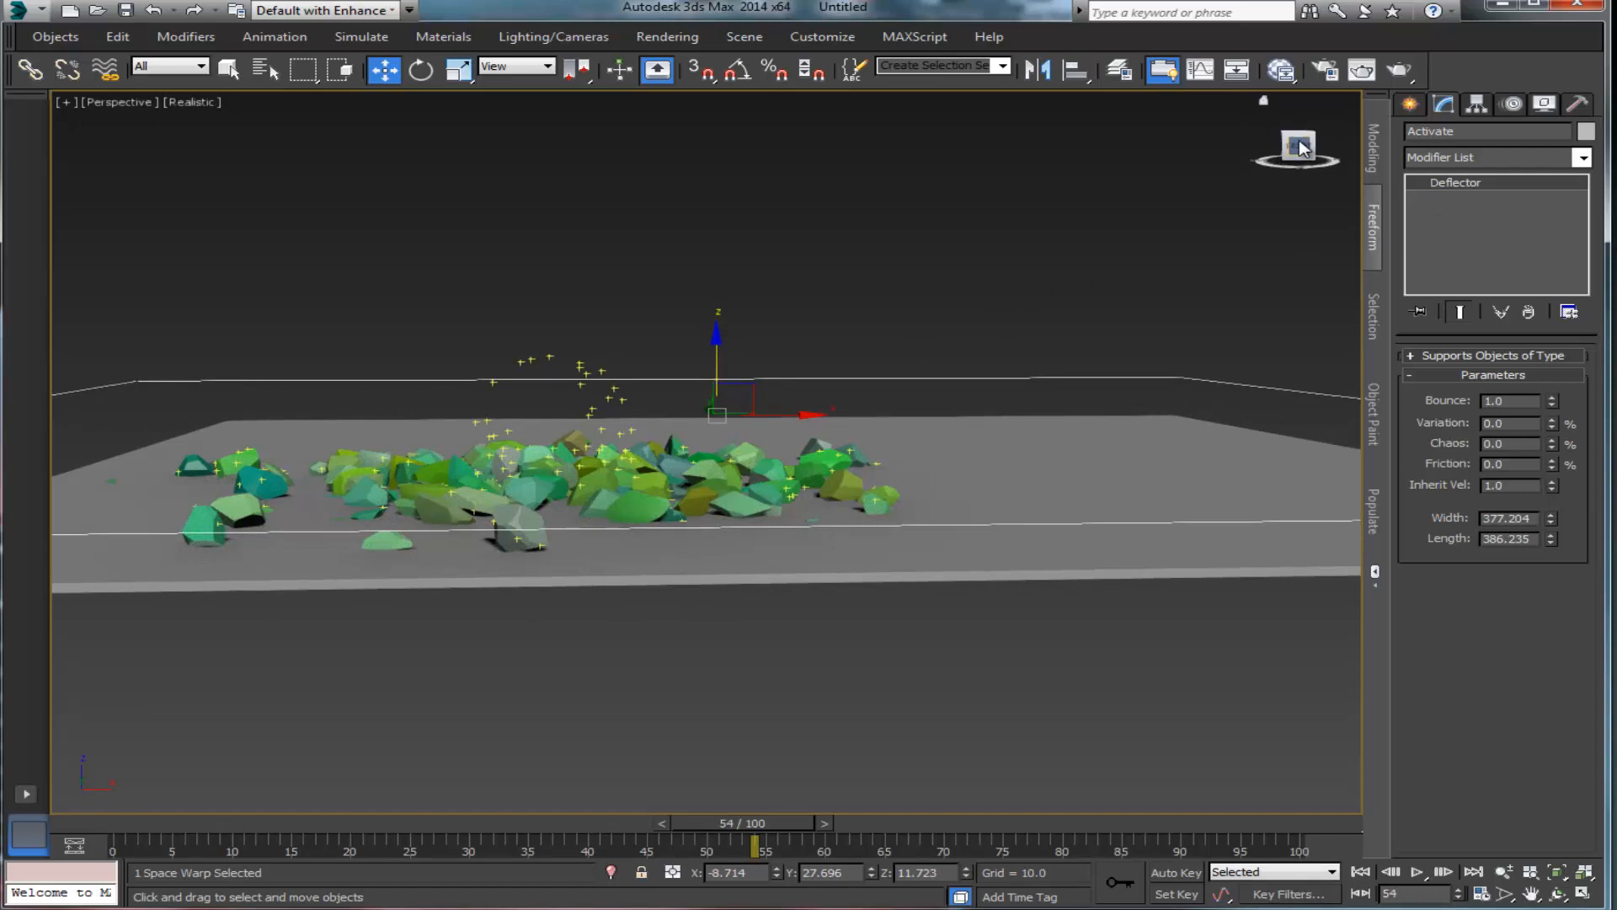
{"action": "left_click_drag", "start_coordinate": [1303, 149], "coordinate": [1298, 137]}
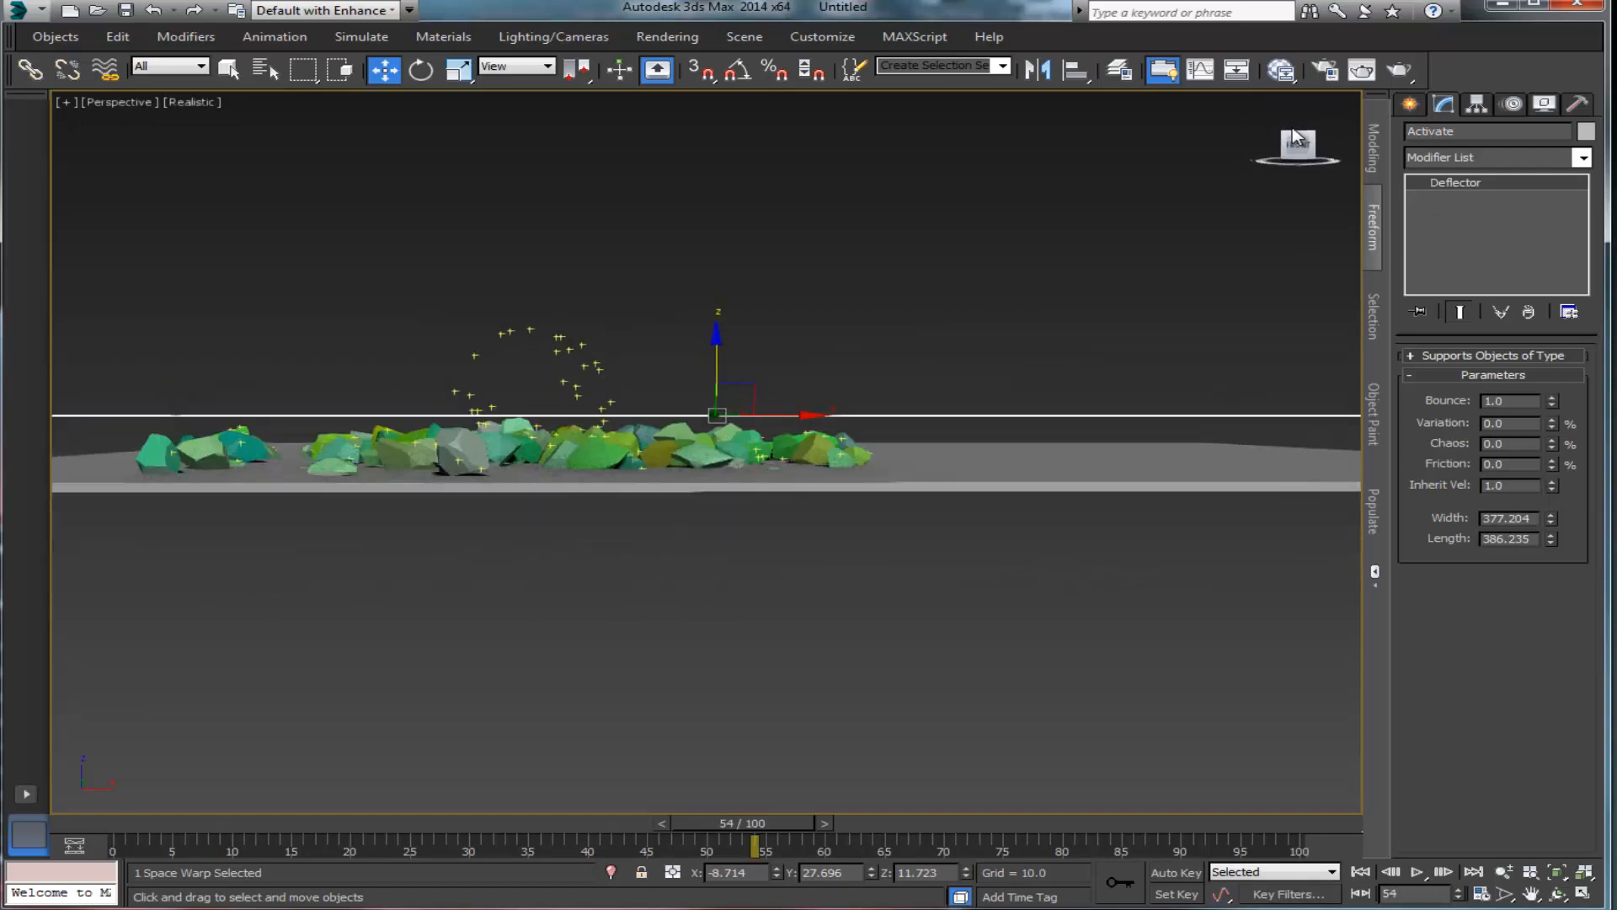
Step: At frame 16, lower the Activate deflector to Z 8.099 at the sphere's underside and set a key for it
{"action": "mouse_move", "coordinate": [800, 821]}
{"action": "left_mouse_down"}
{"action": "mouse_move", "coordinate": [295, 797]}
{"action": "mouse_move", "coordinate": [366, 817]}
{"action": "left_mouse_up"}
{"action": "key", "text": "w"}
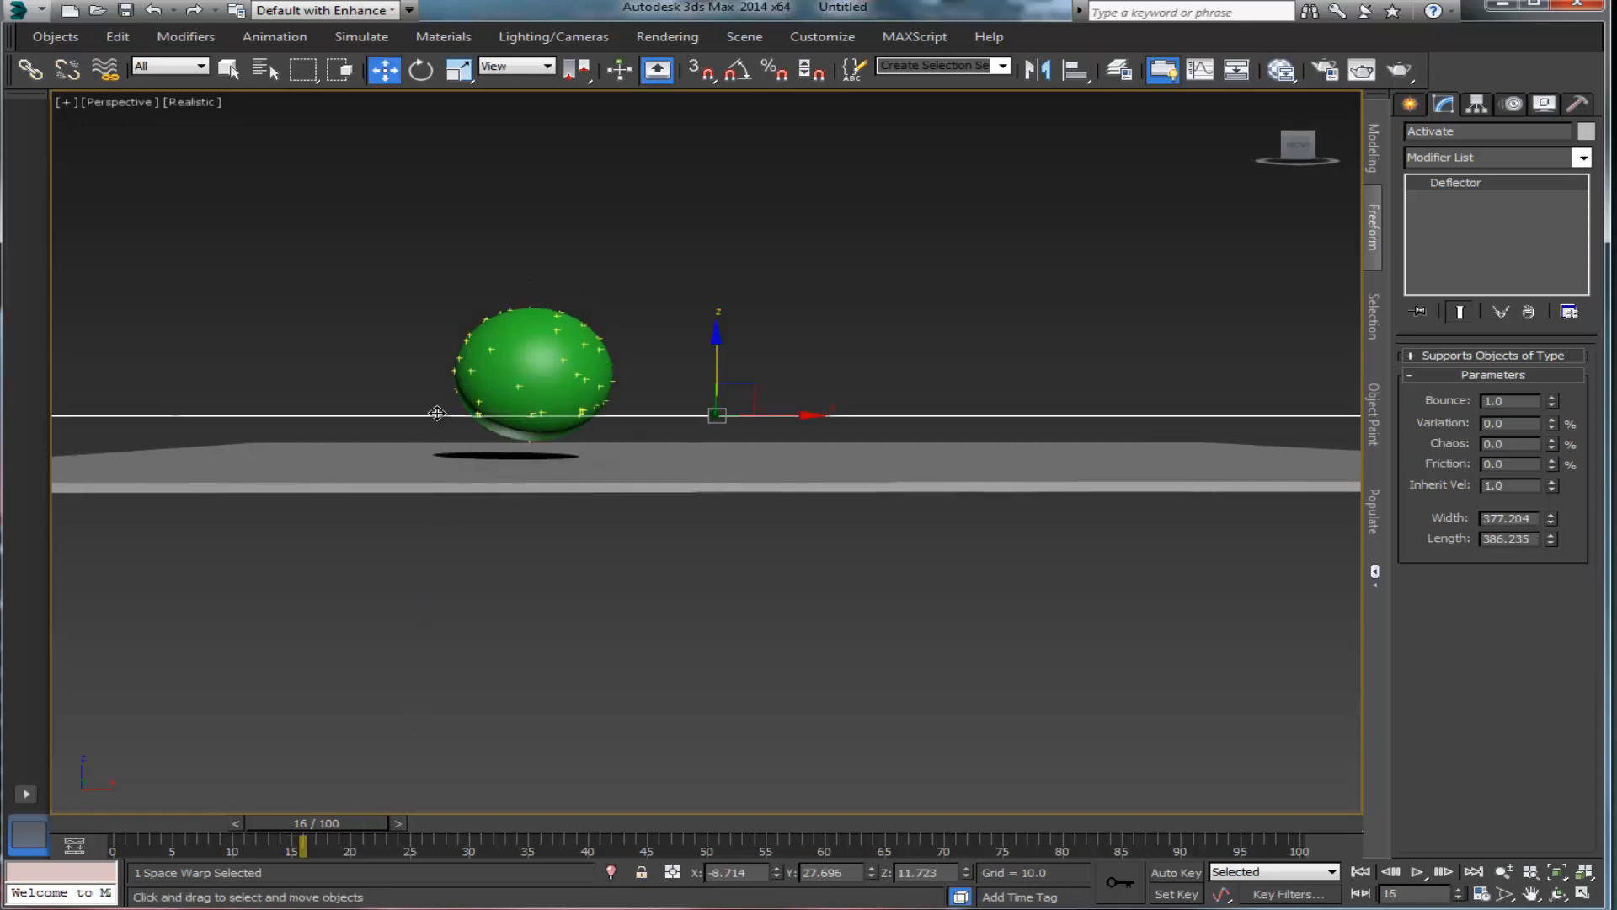
{"action": "left_click_drag", "start_coordinate": [714, 336], "coordinate": [713, 347]}
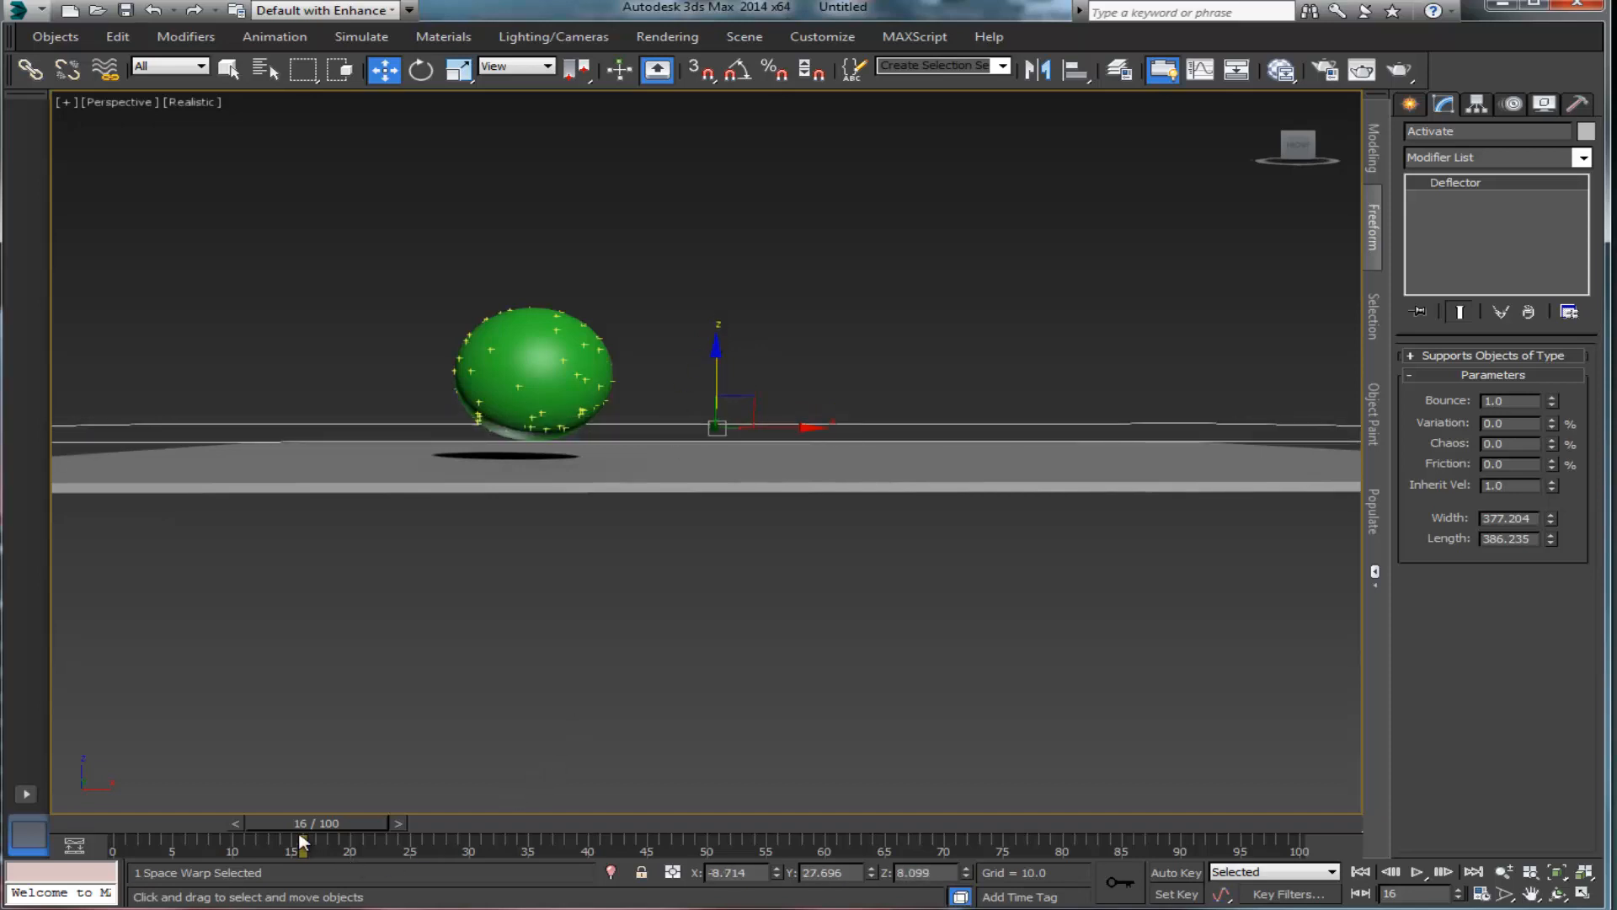
{"action": "left_click_drag", "start_coordinate": [305, 826], "coordinate": [220, 824]}
{"action": "key", "text": "w"}
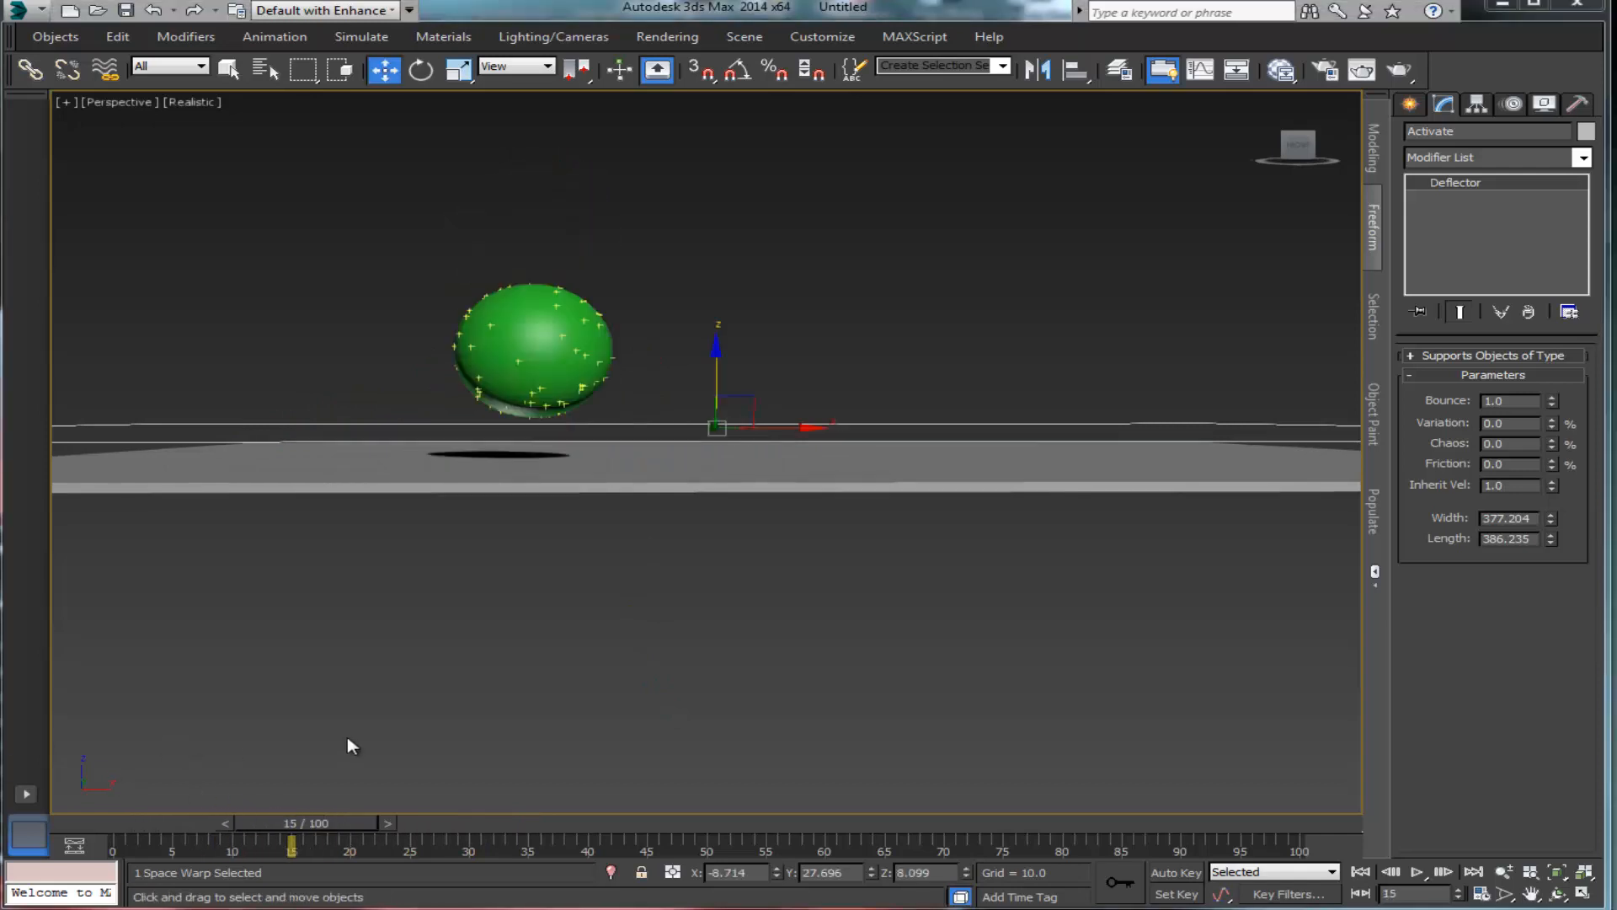
{"action": "left_click_drag", "start_coordinate": [324, 825], "coordinate": [346, 824]}
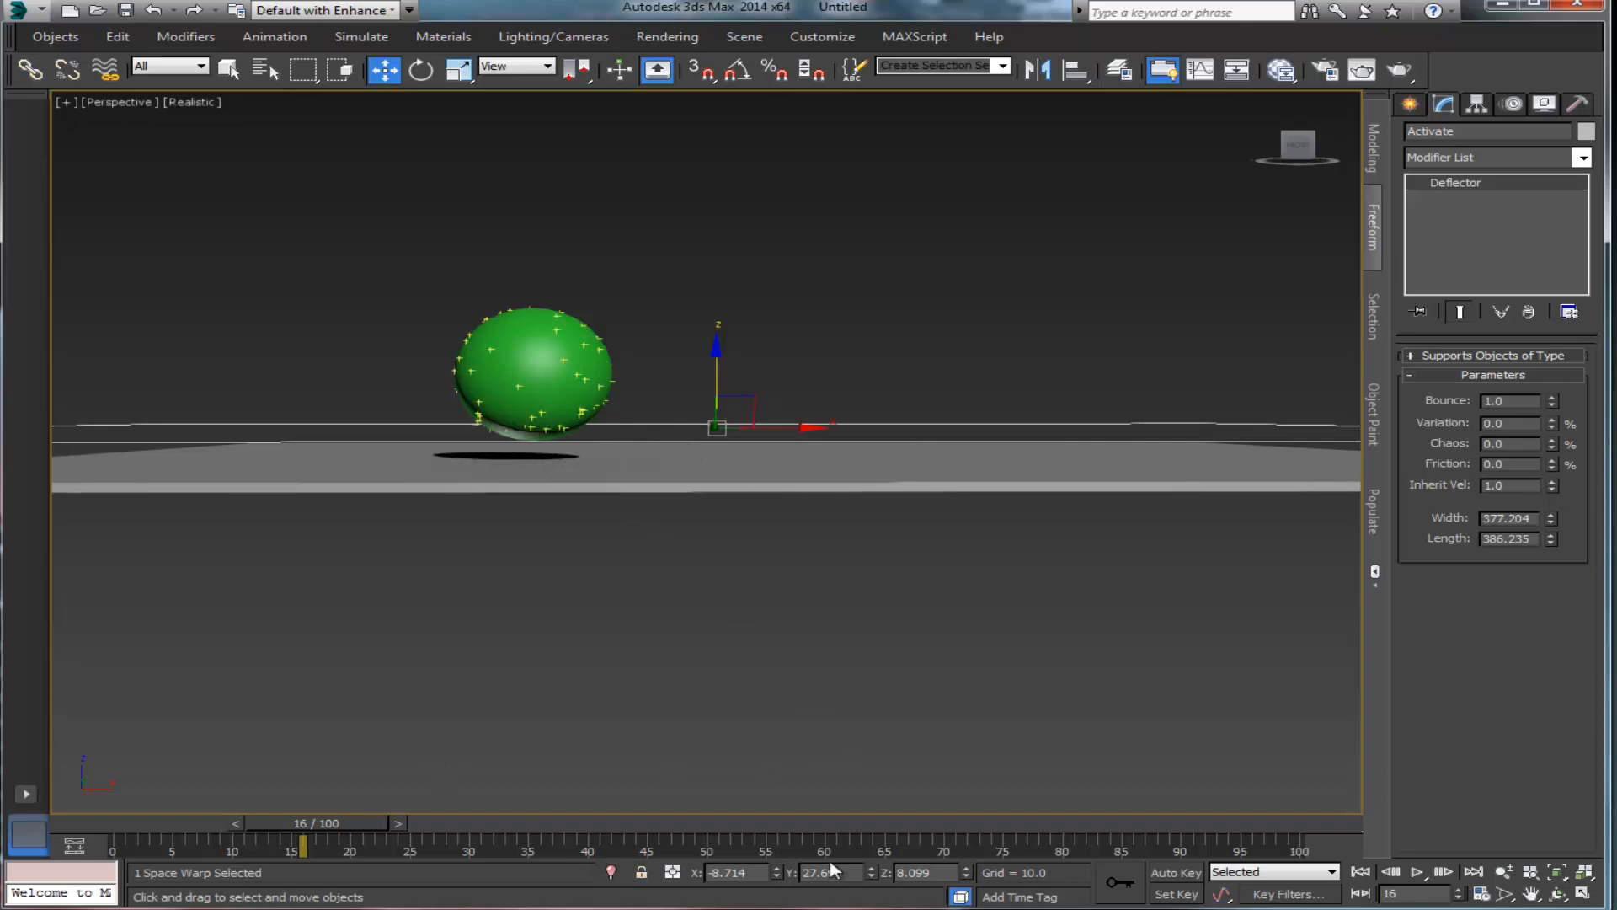
{"action": "left_click", "coordinate": [1116, 882]}
Step: At frame 18, raise the Activate deflector along Z to 21.999 through the breaking sphere and set a key
{"action": "left_click_drag", "start_coordinate": [339, 834], "coordinate": [367, 829]}
{"action": "key", "text": "w"}
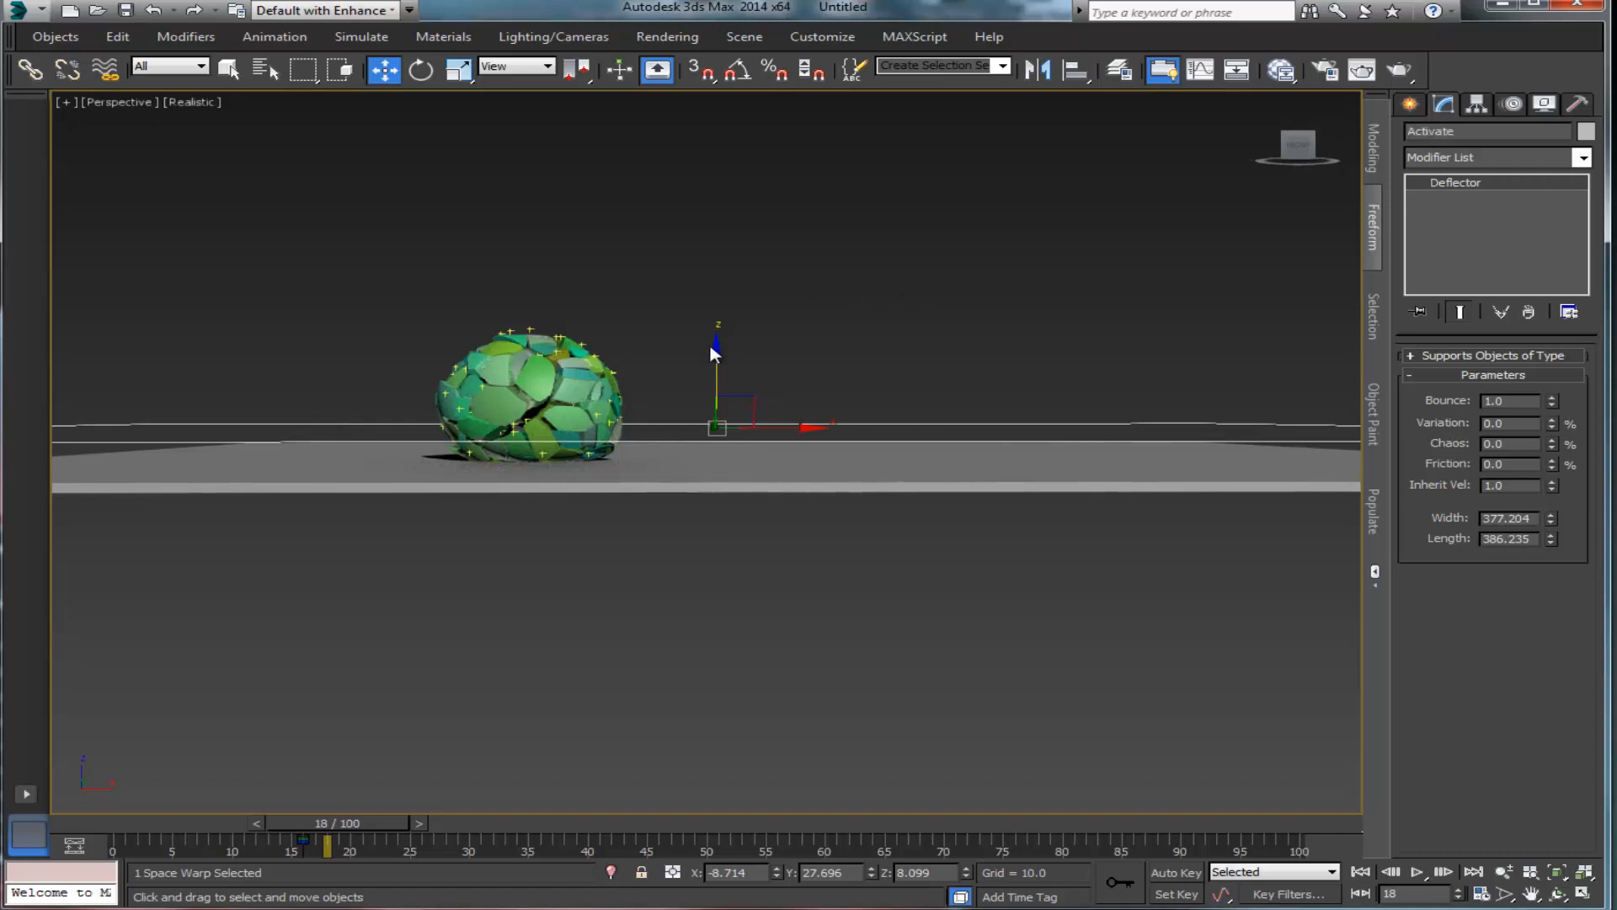
{"action": "left_click_drag", "start_coordinate": [717, 347], "coordinate": [726, 293]}
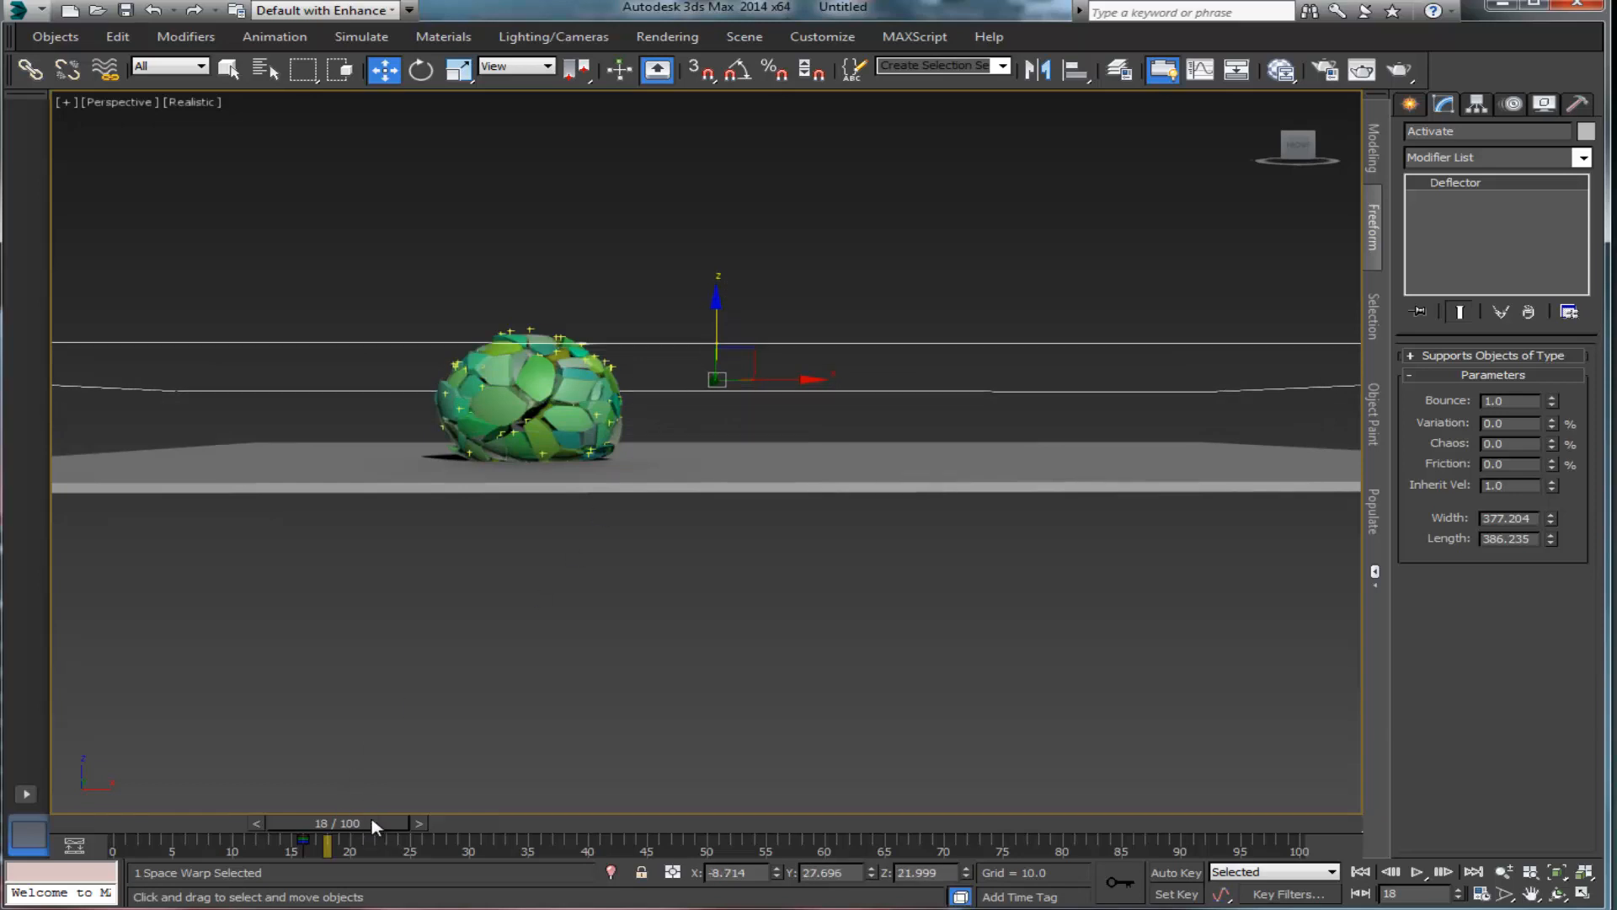
{"action": "left_click_drag", "start_coordinate": [376, 825], "coordinate": [379, 828]}
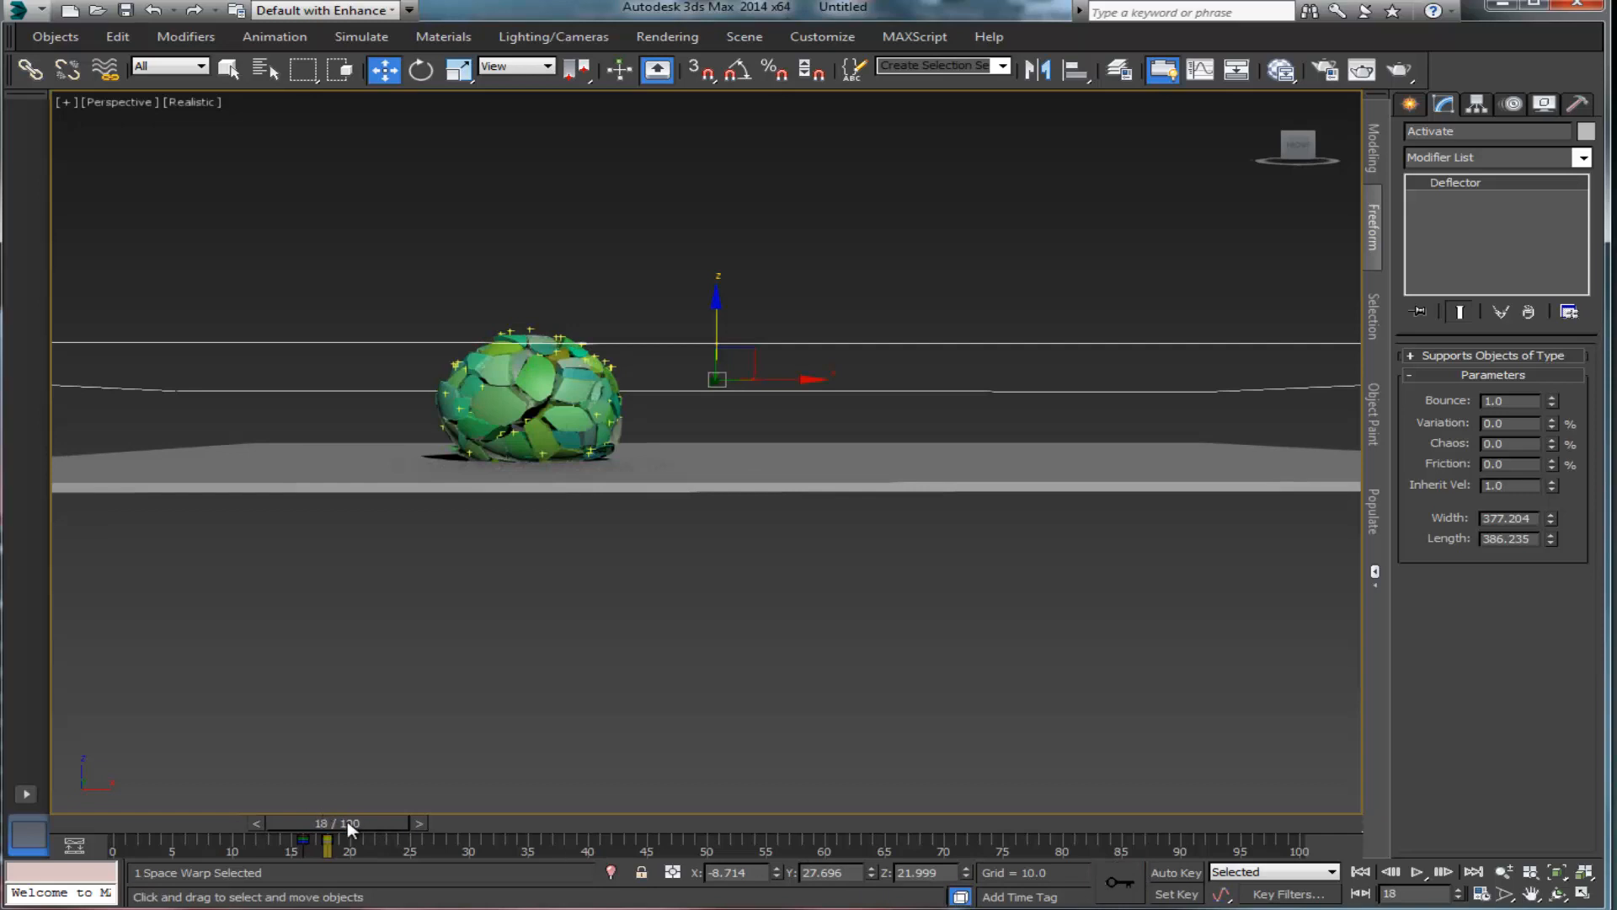
Step: Scrub the animation from frame 18 to frame 36 to check the particles against the raised deflector
{"action": "left_click_drag", "start_coordinate": [347, 827], "coordinate": [421, 836]}
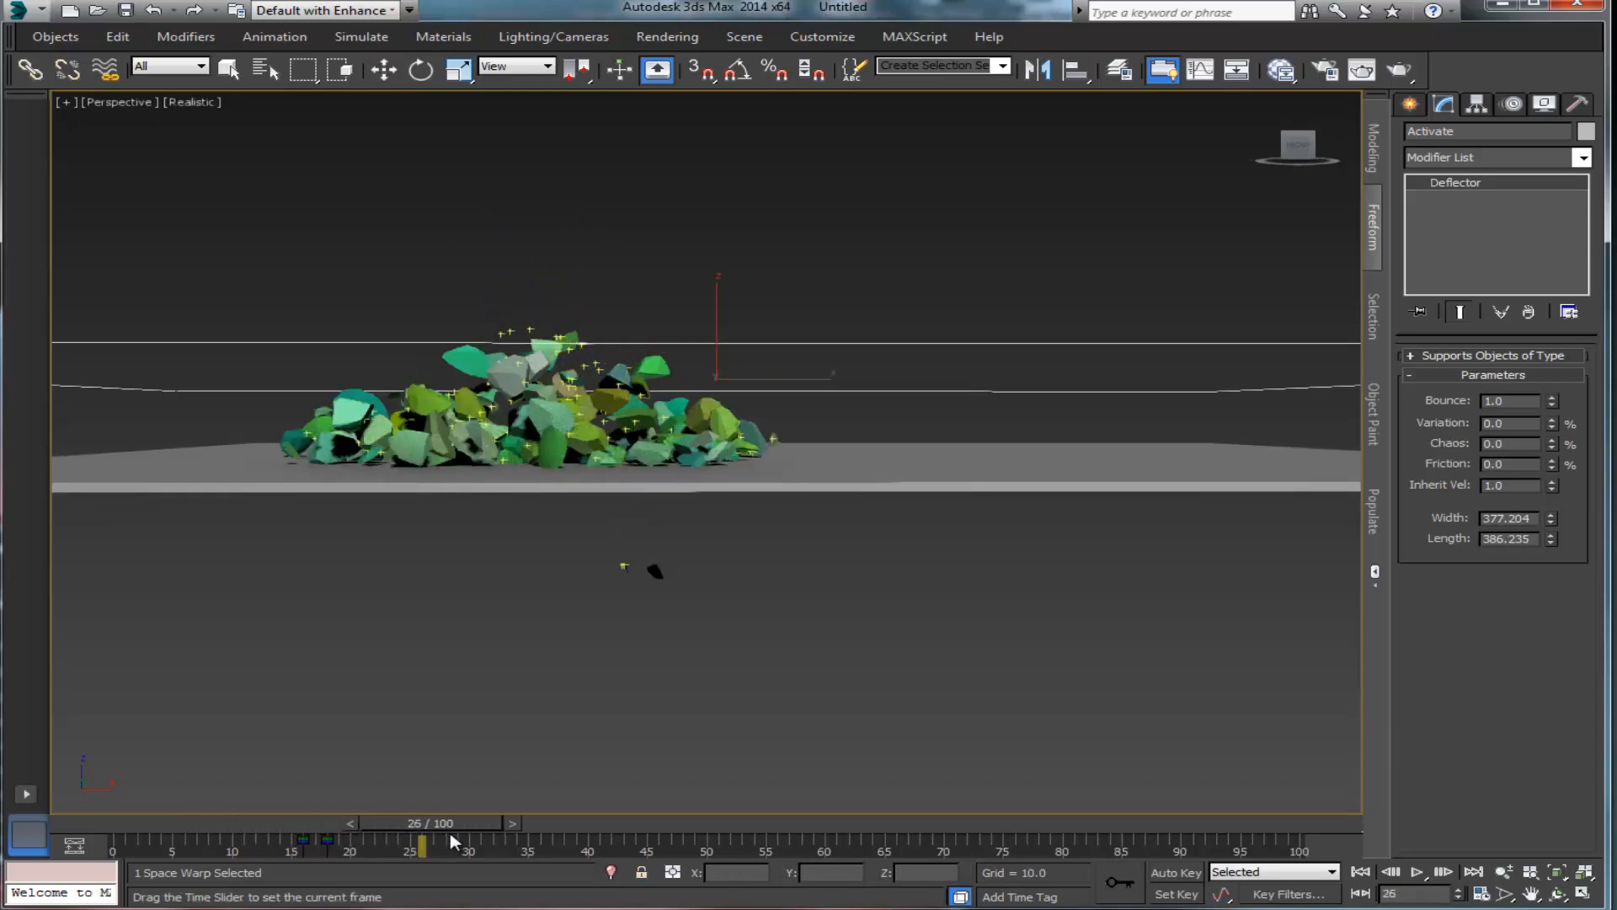
{"action": "key", "text": "w"}
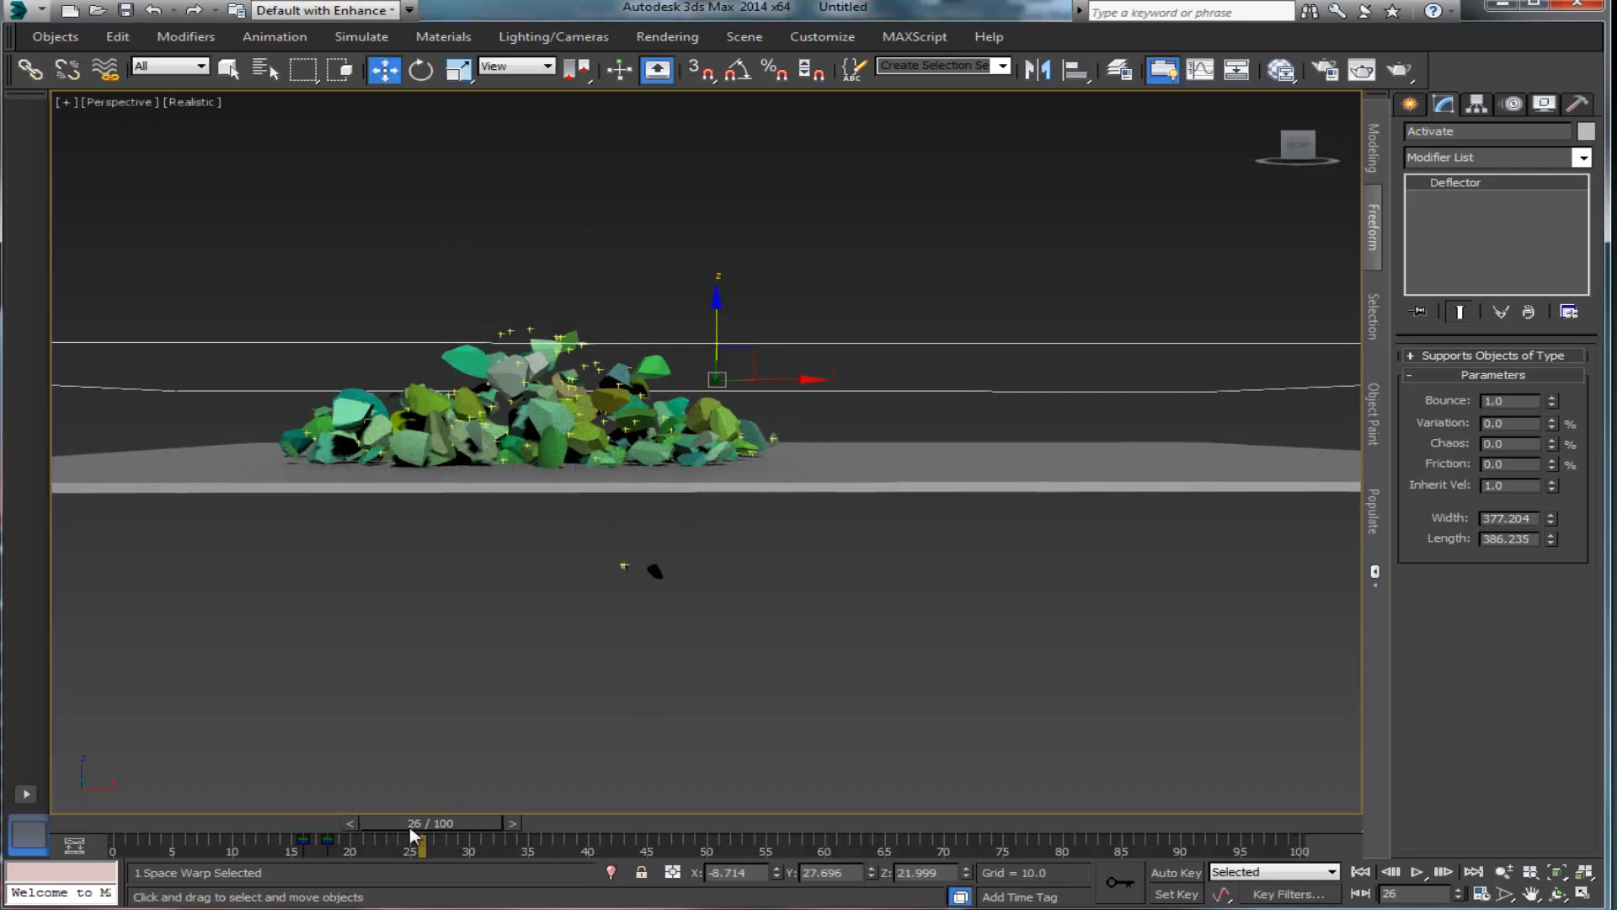
{"action": "left_click_drag", "start_coordinate": [415, 838], "coordinate": [541, 824]}
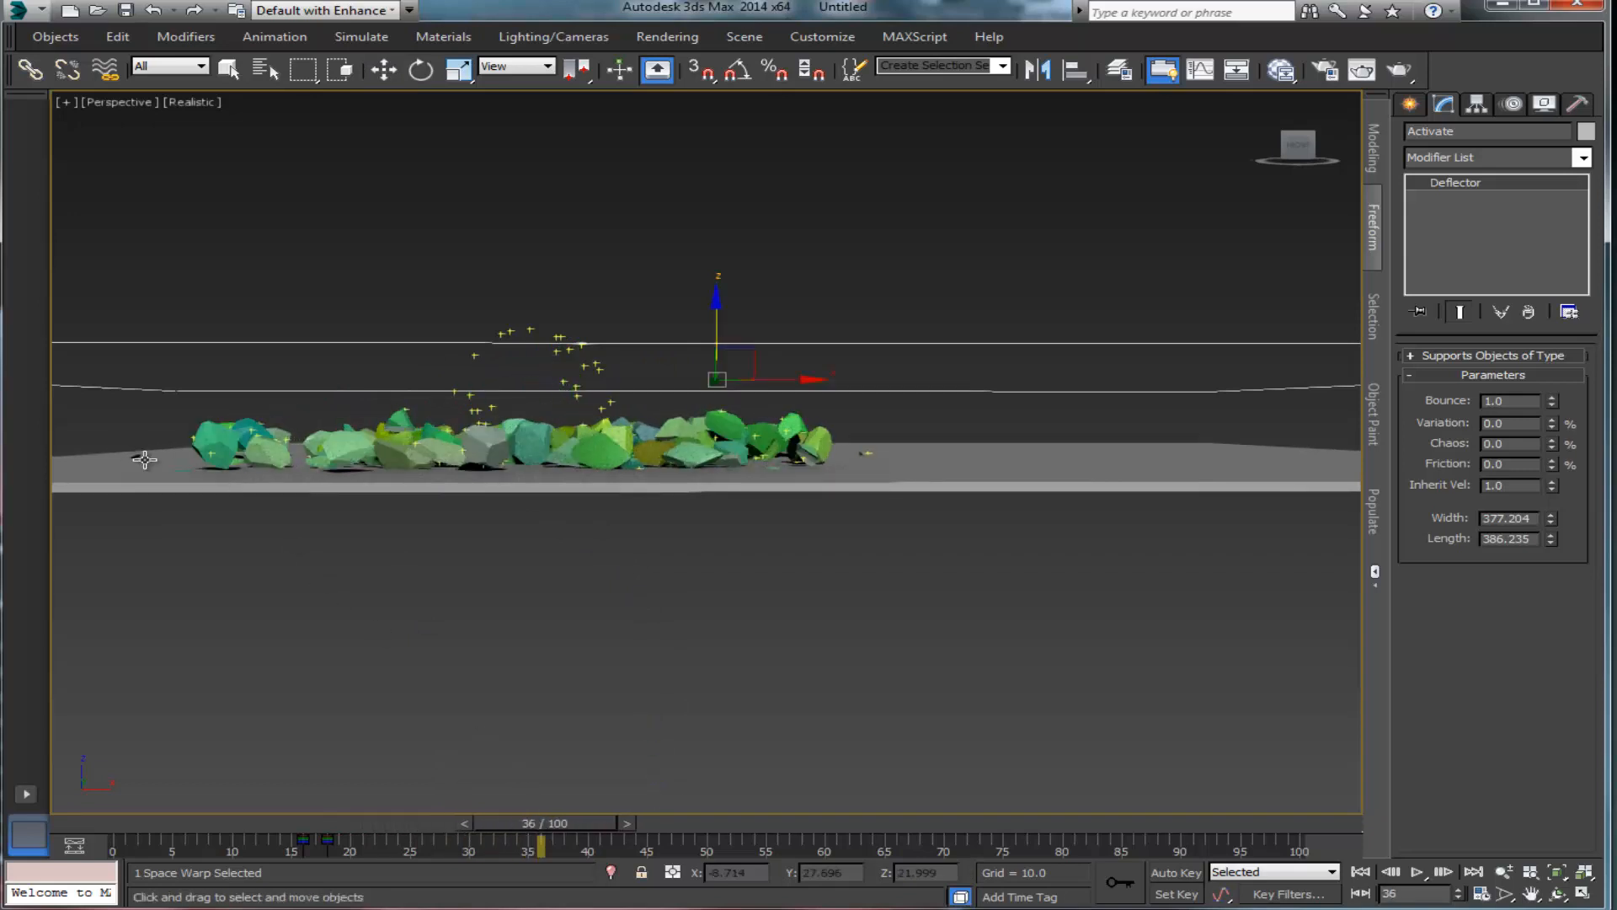
{"action": "key", "text": "w"}
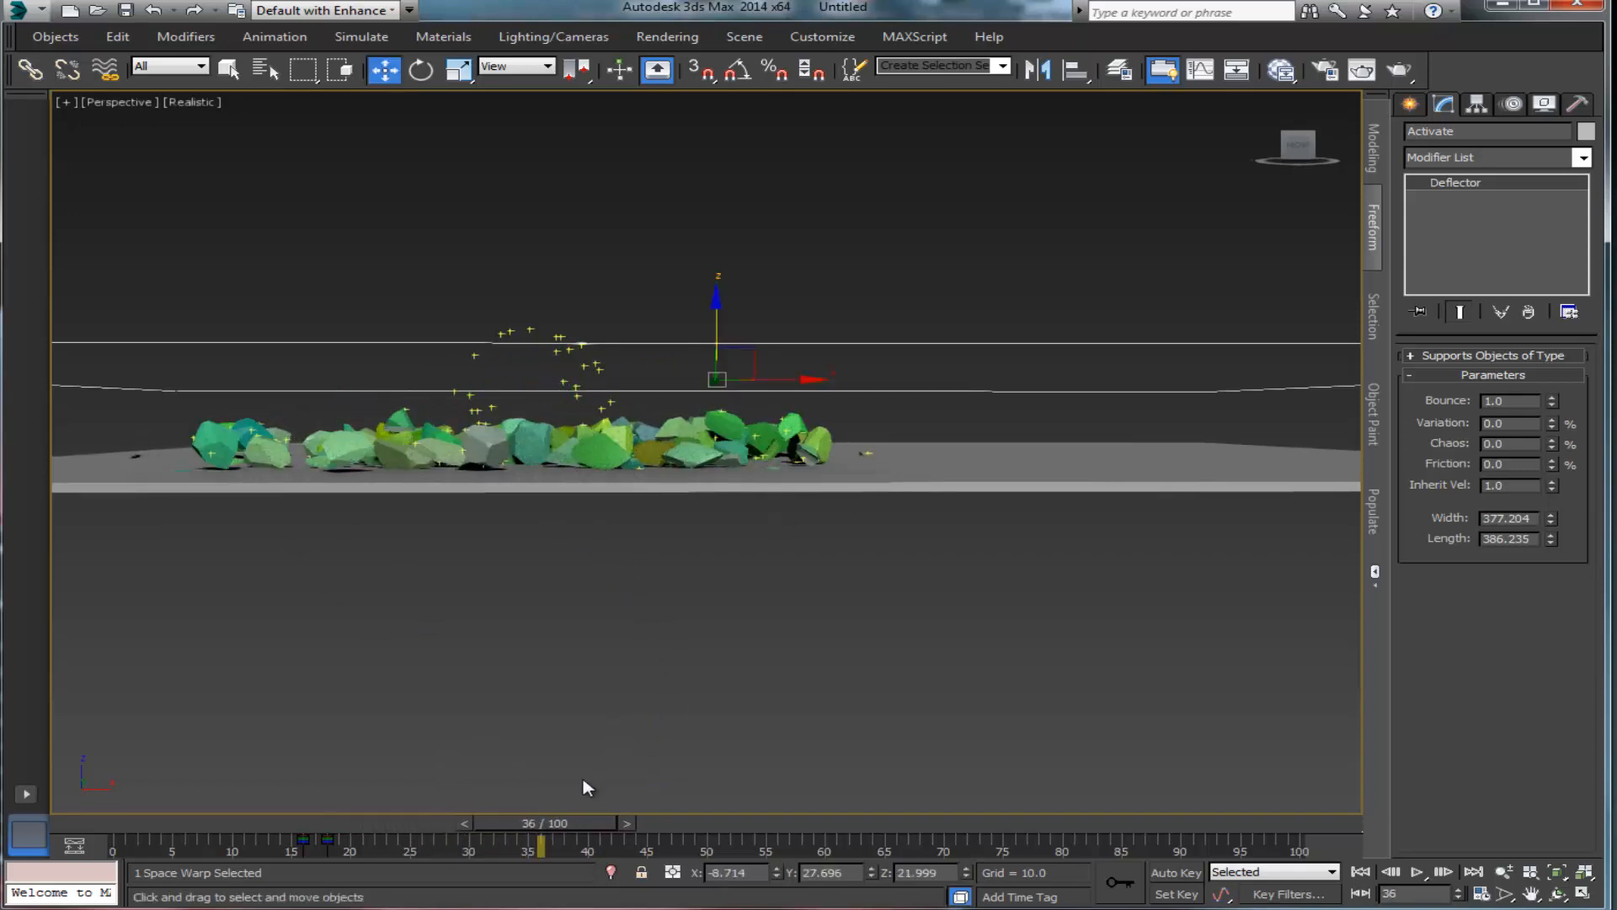
Step: Scrub the animation from frame 36 back to frame 17 to check the sphere fragments and particles
{"action": "left_click_drag", "start_coordinate": [582, 825], "coordinate": [432, 755]}
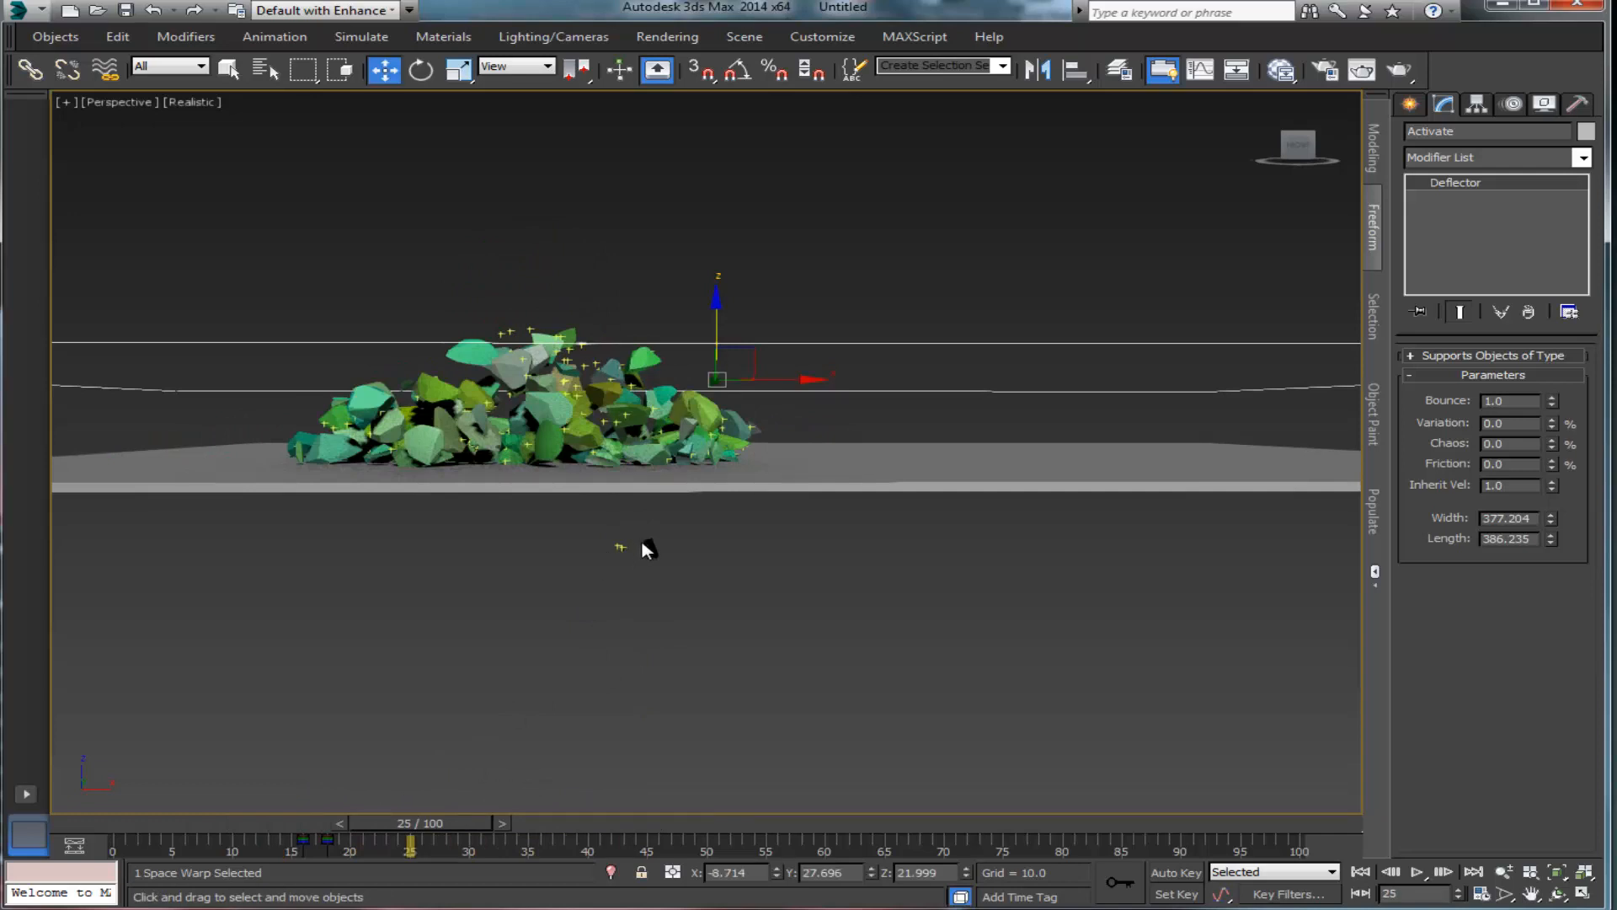
{"action": "left_click_drag", "start_coordinate": [426, 817], "coordinate": [335, 817]}
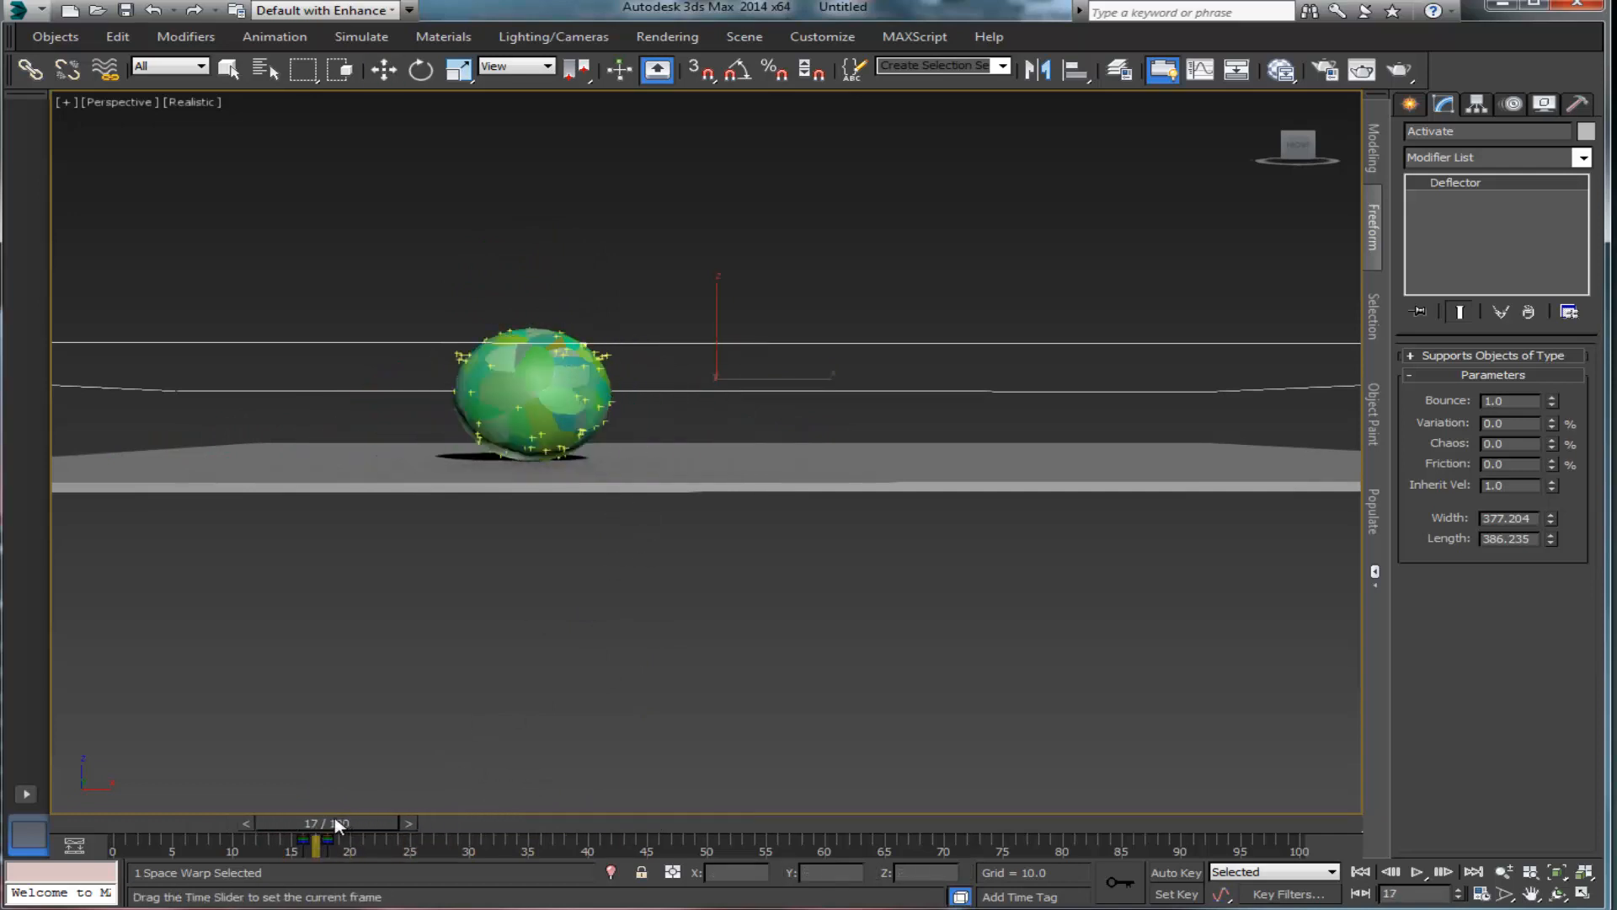
{"action": "key", "text": "w"}
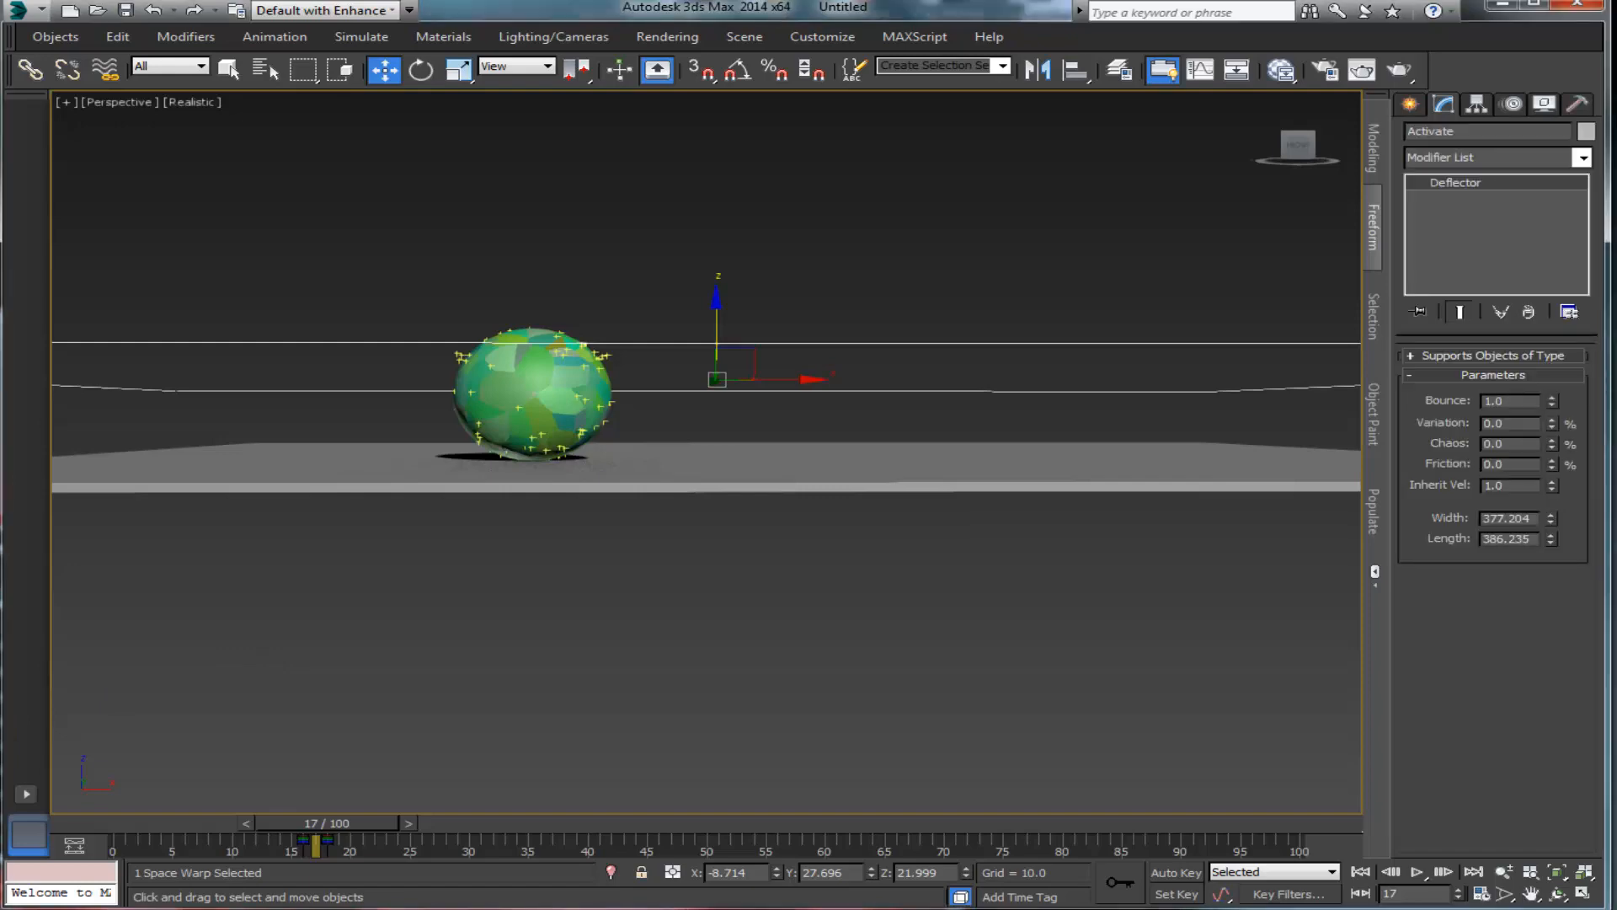
Step: In Particle View, create a new event beside Event 001 with a Display operator and add a Speed operator above it
{"action": "key", "text": "6"}
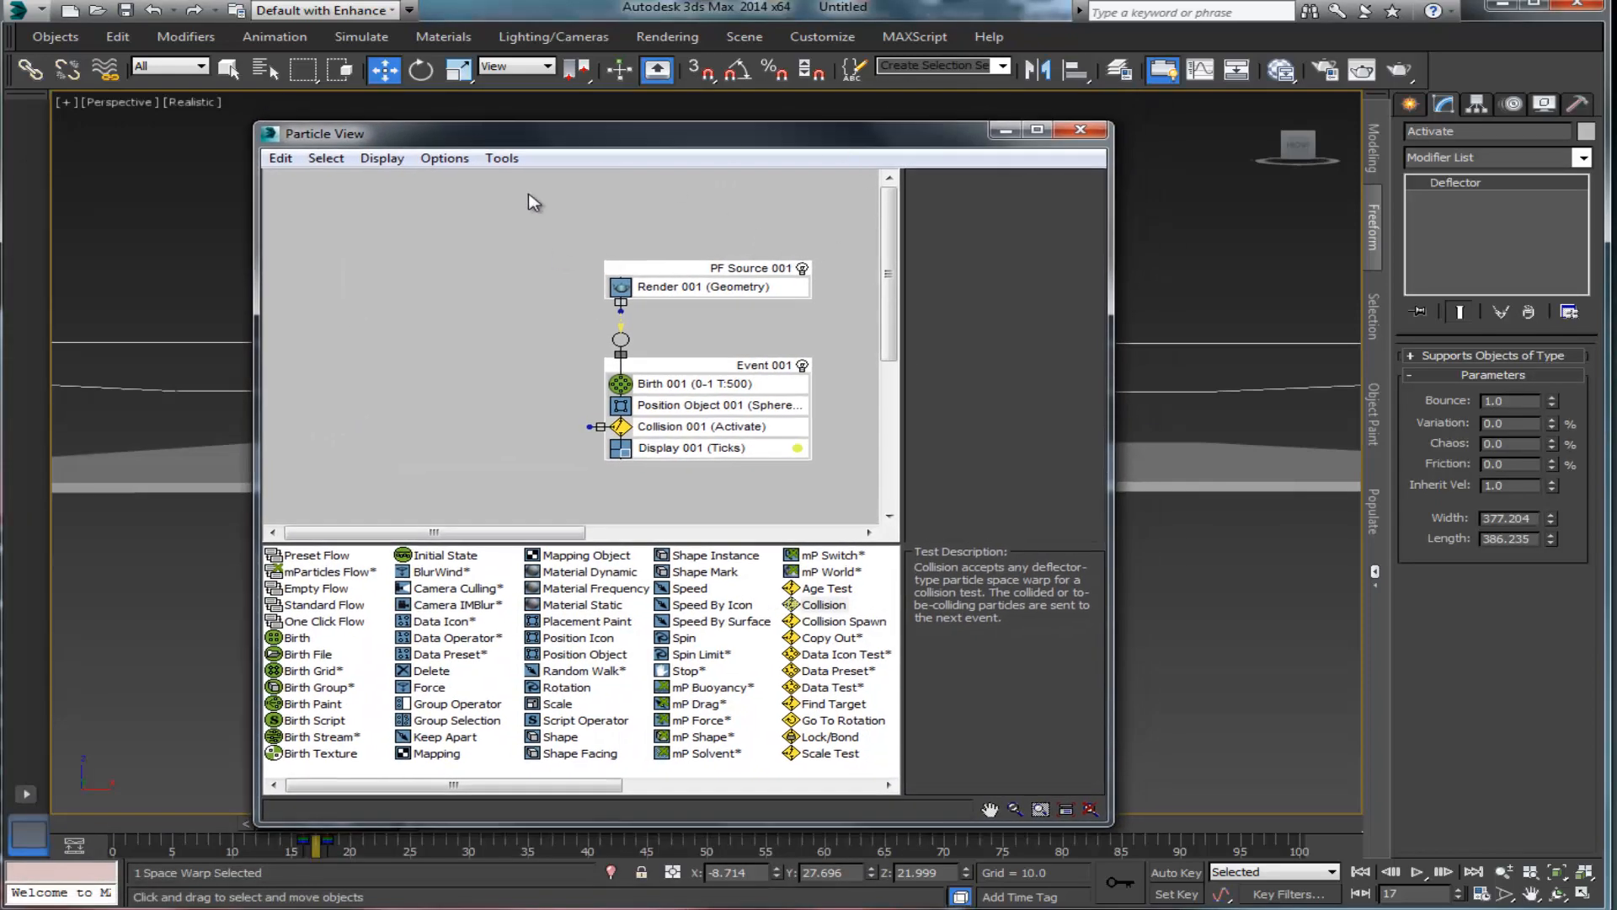
{"action": "left_click_drag", "start_coordinate": [688, 140], "coordinate": [681, 126]}
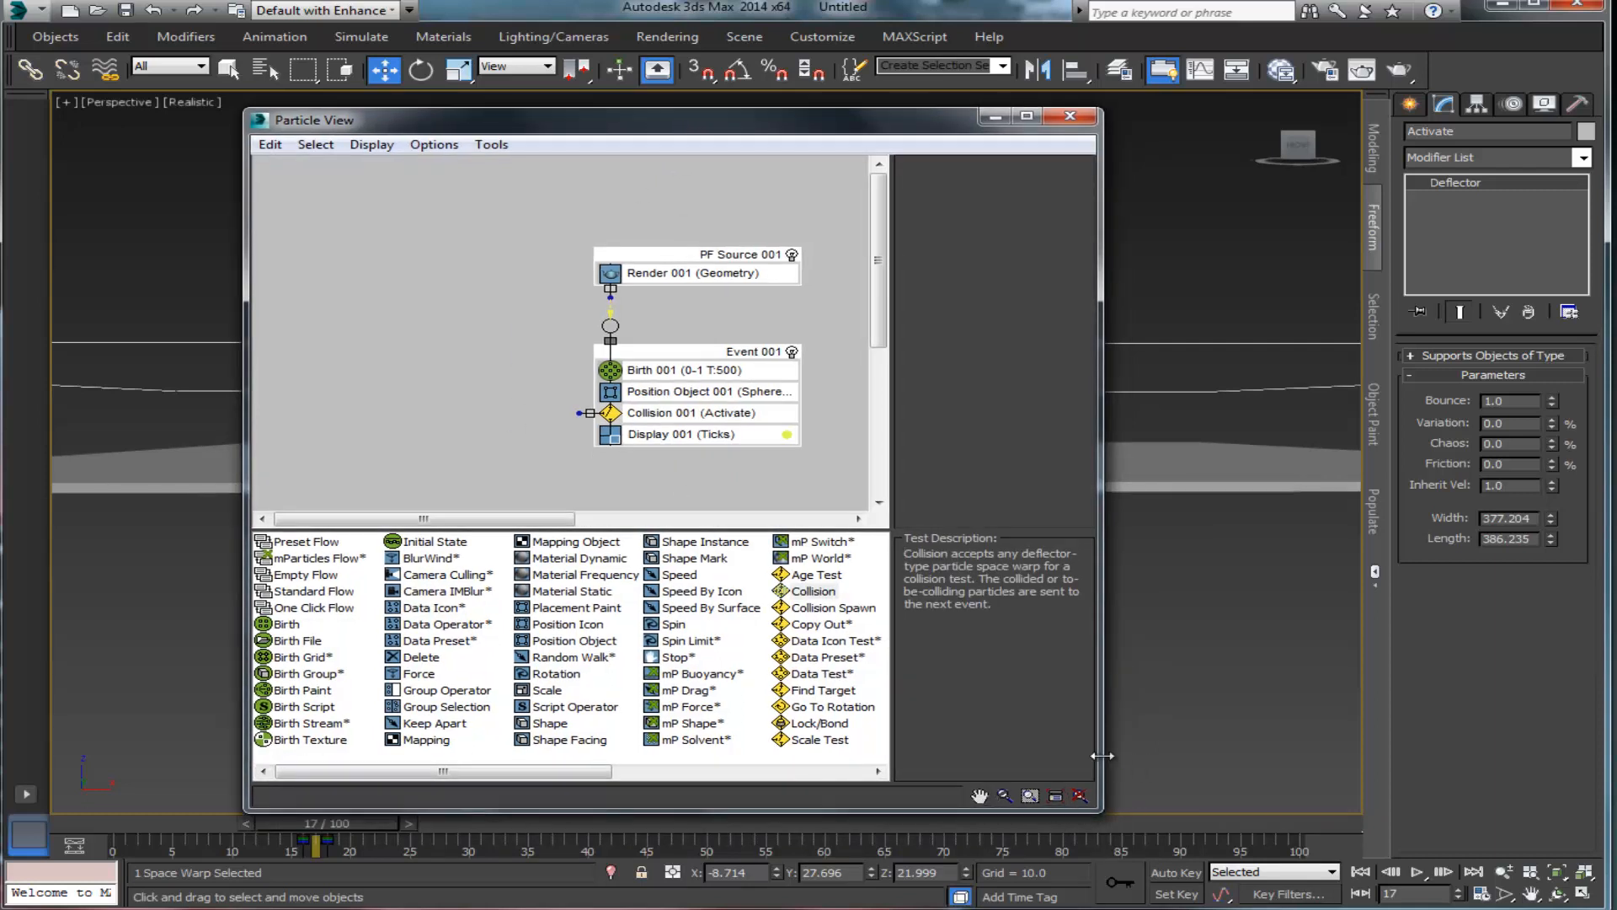
{"action": "left_click_drag", "start_coordinate": [1102, 756], "coordinate": [1379, 754]}
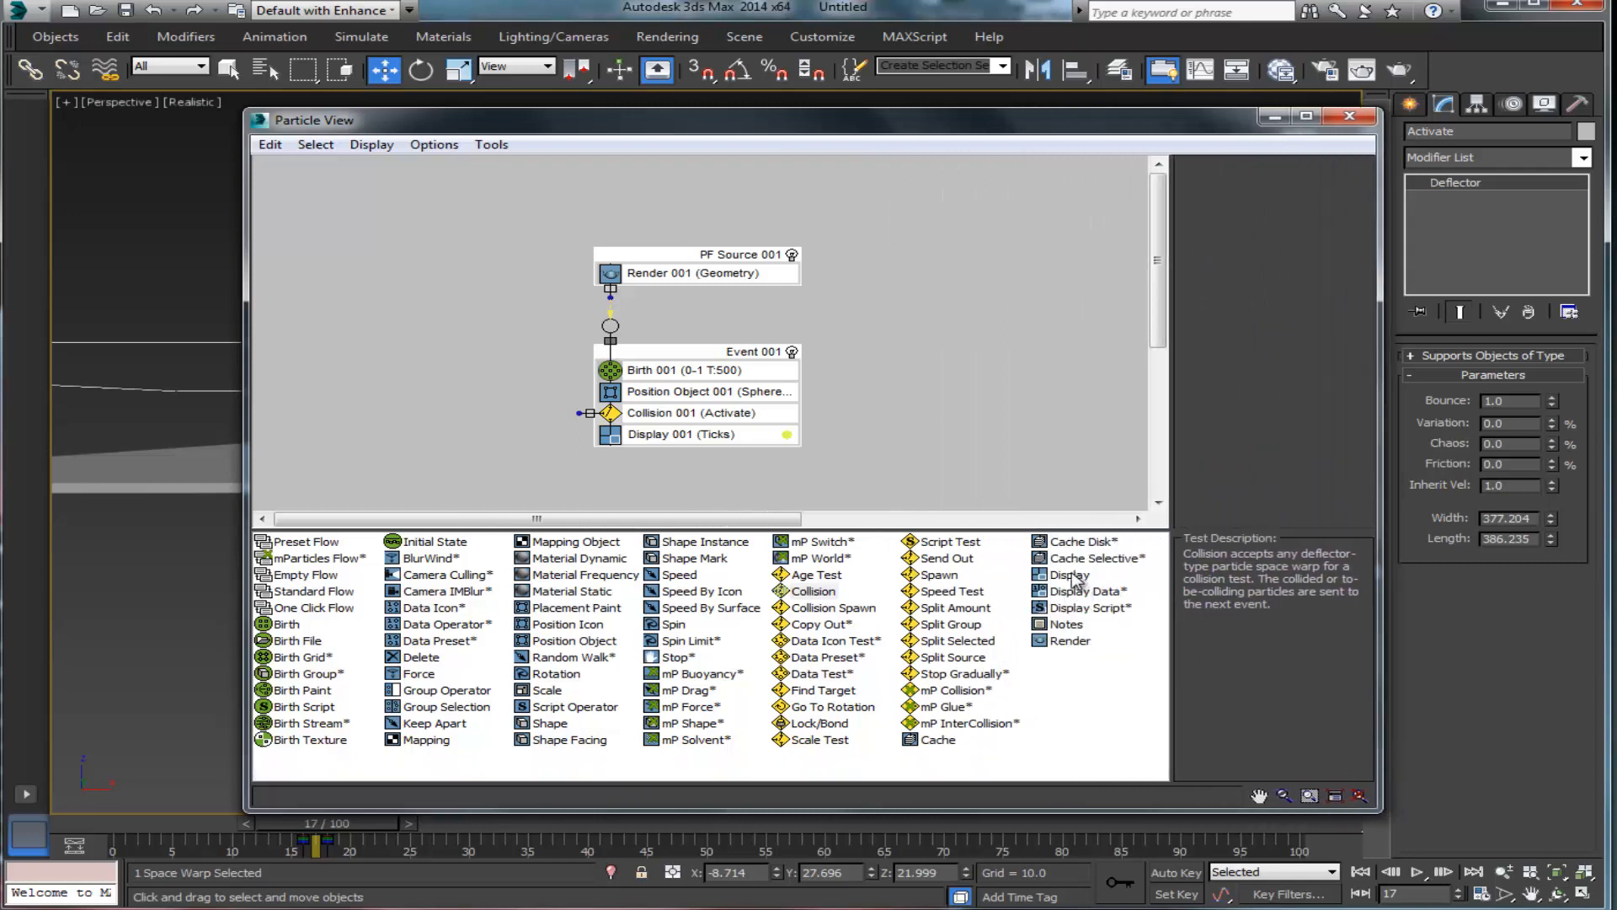
{"action": "left_click_drag", "start_coordinate": [1076, 579], "coordinate": [393, 418]}
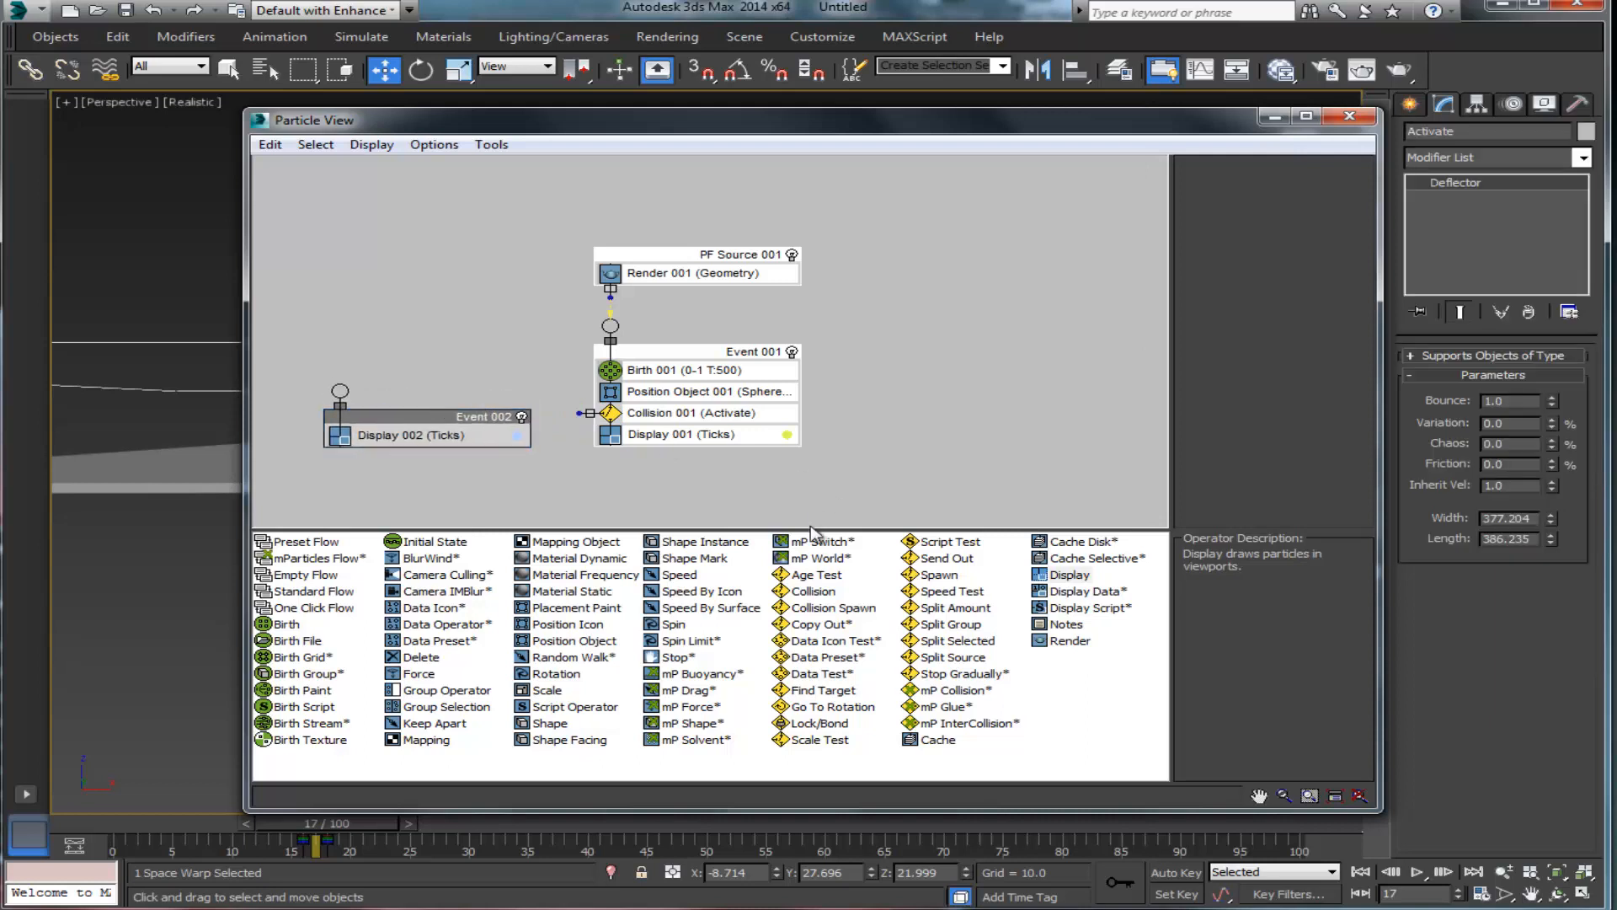
{"action": "left_click_drag", "start_coordinate": [673, 578], "coordinate": [394, 433]}
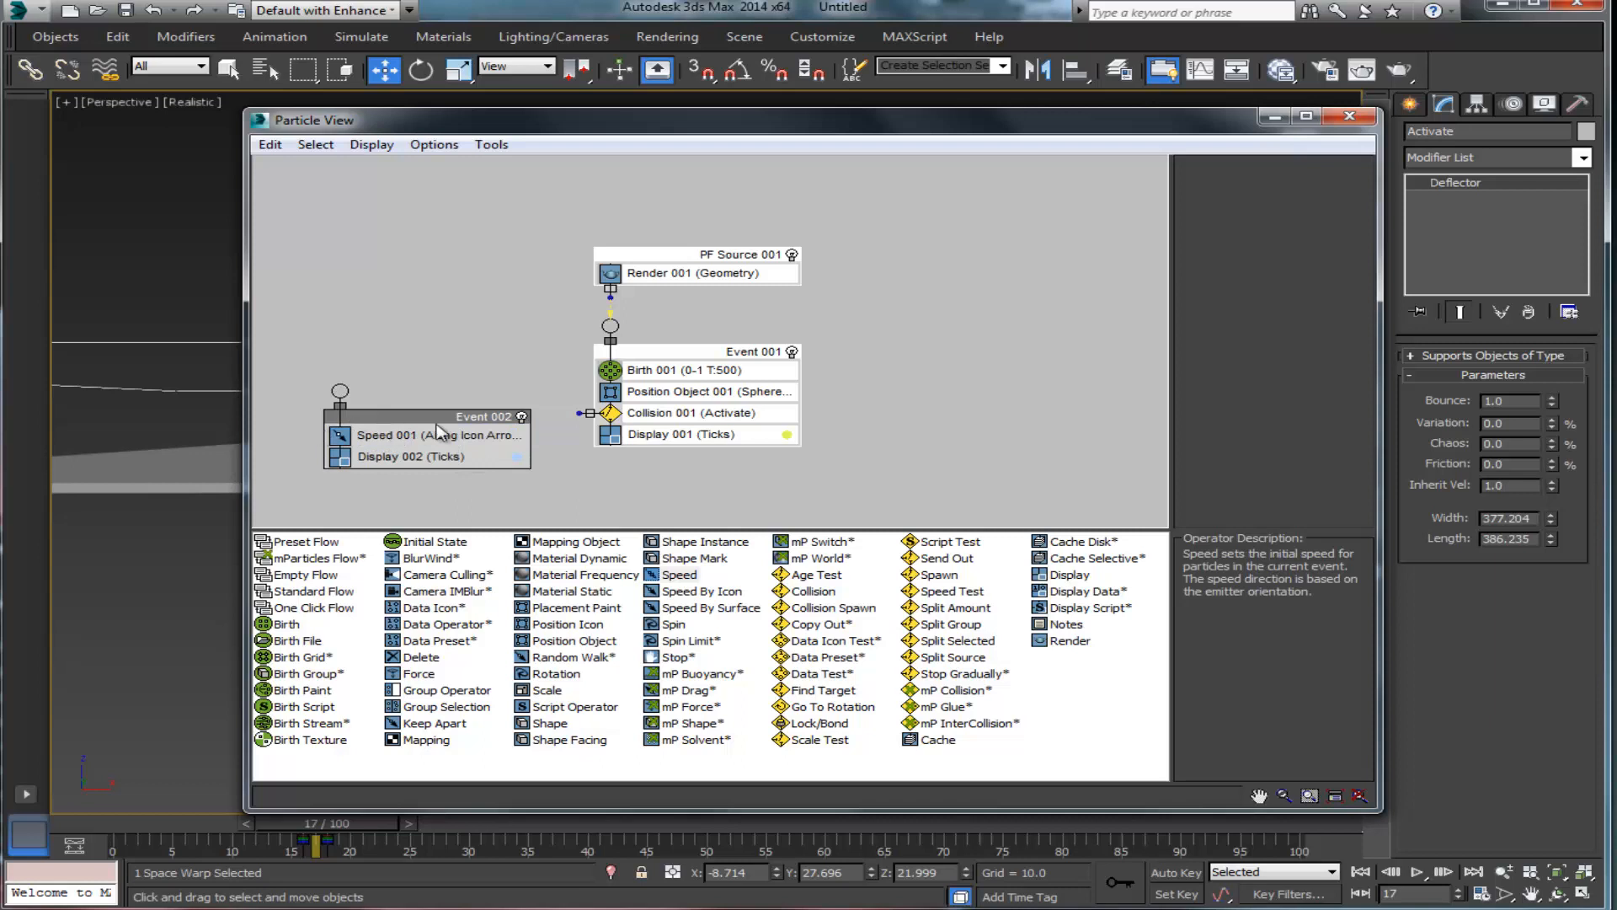
Step: Change the Display 002 particle colour in Event 002 to dark red
{"action": "left_click", "coordinate": [517, 457]}
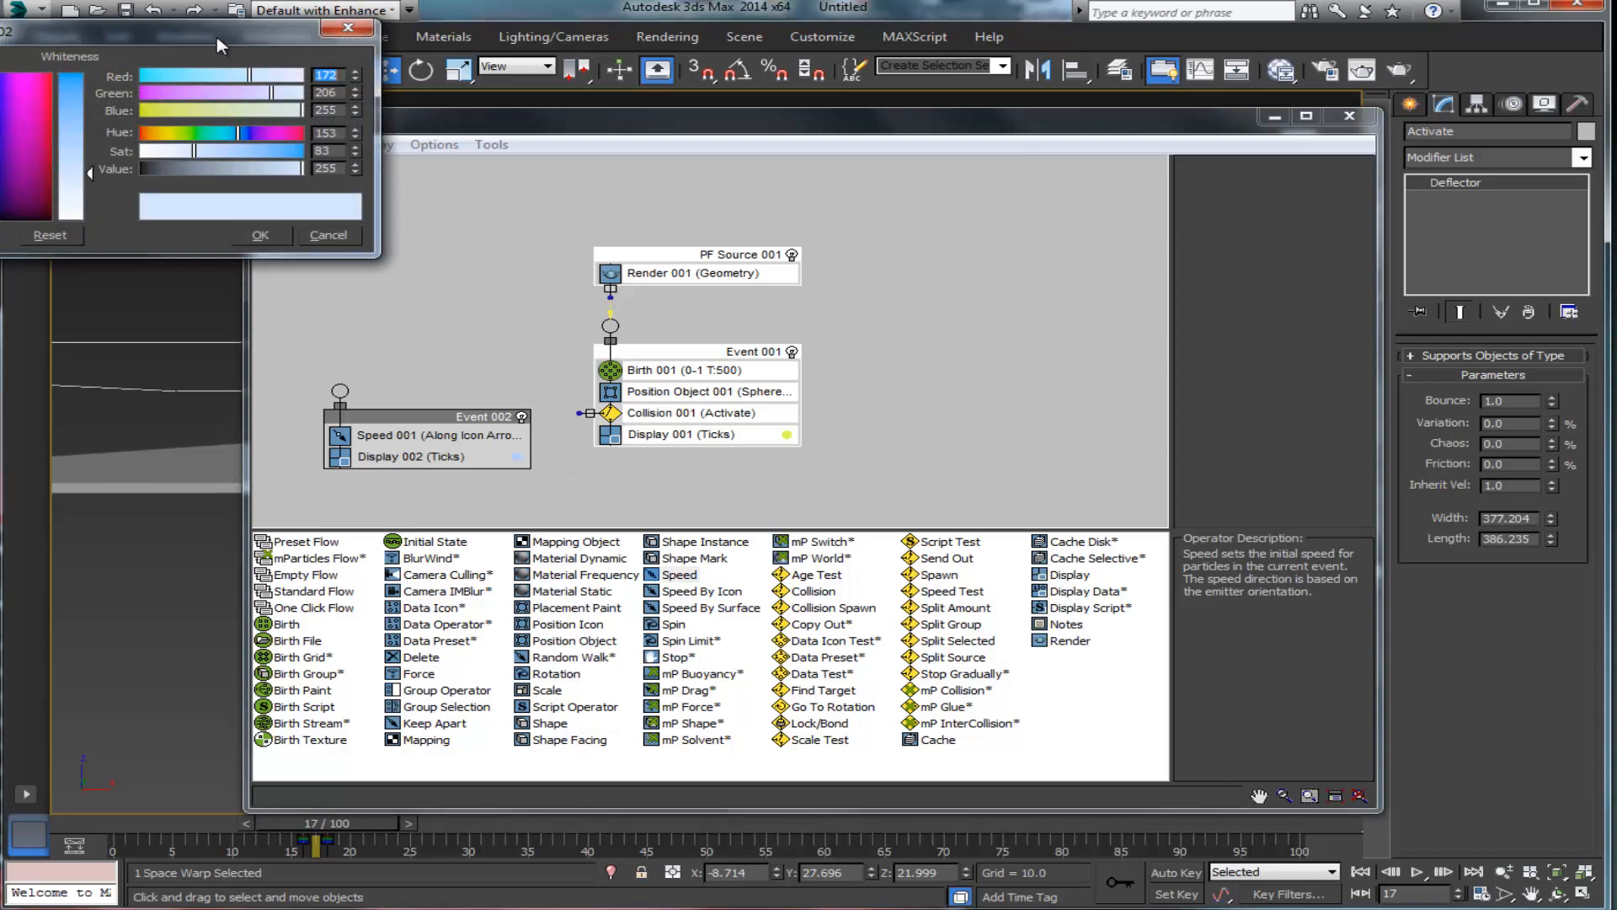
{"action": "left_click_drag", "start_coordinate": [207, 42], "coordinate": [438, 143]}
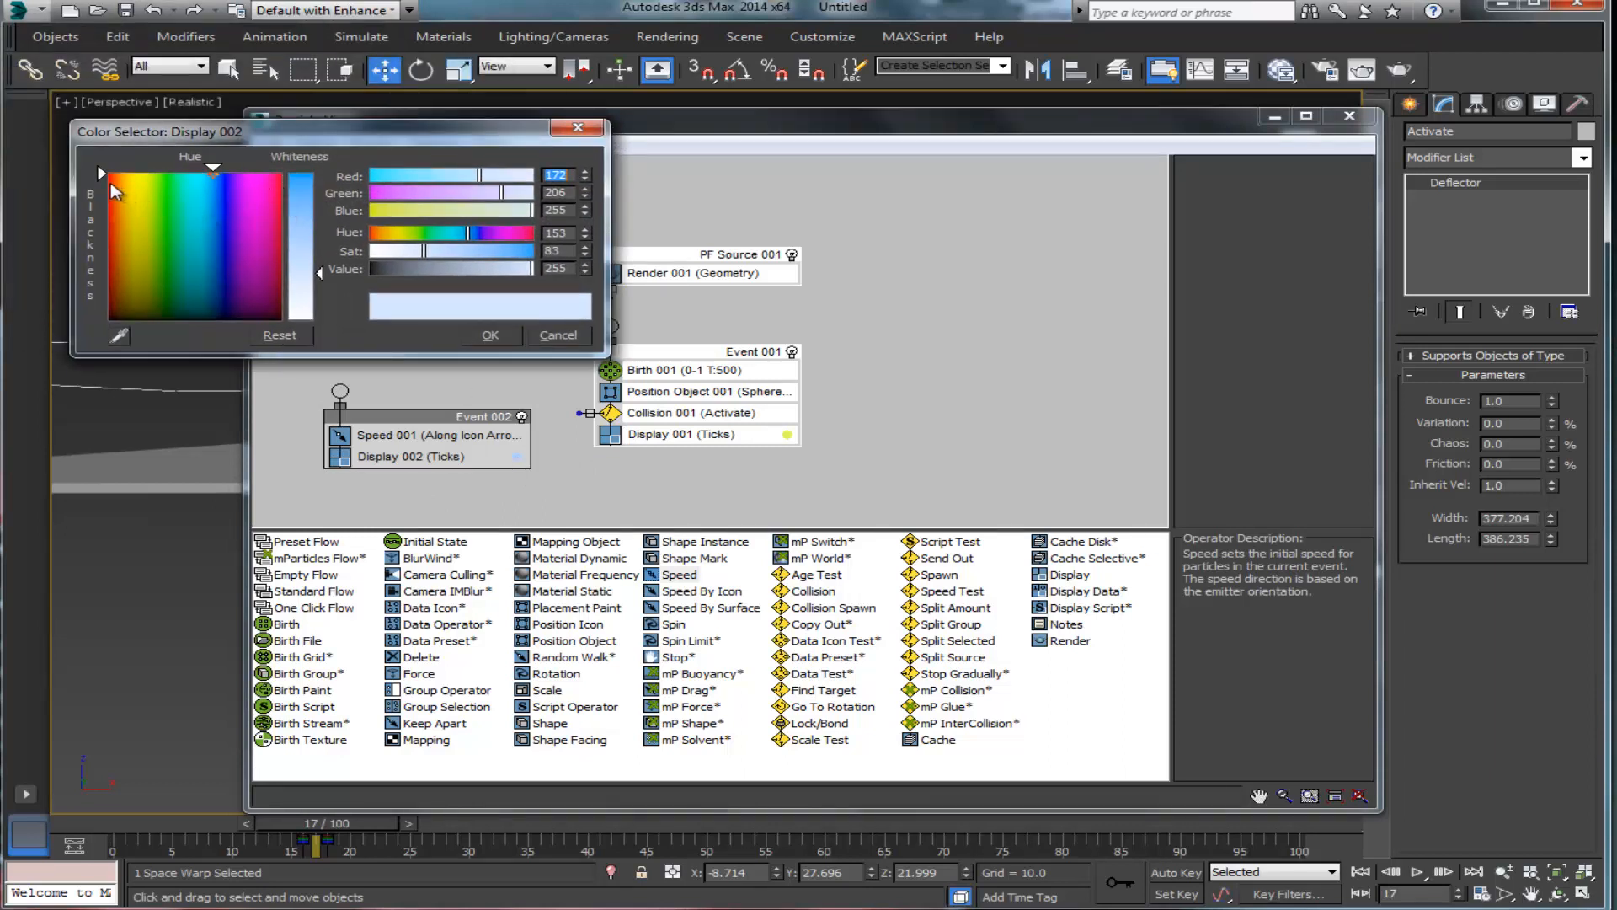
{"action": "left_click", "coordinate": [113, 294]}
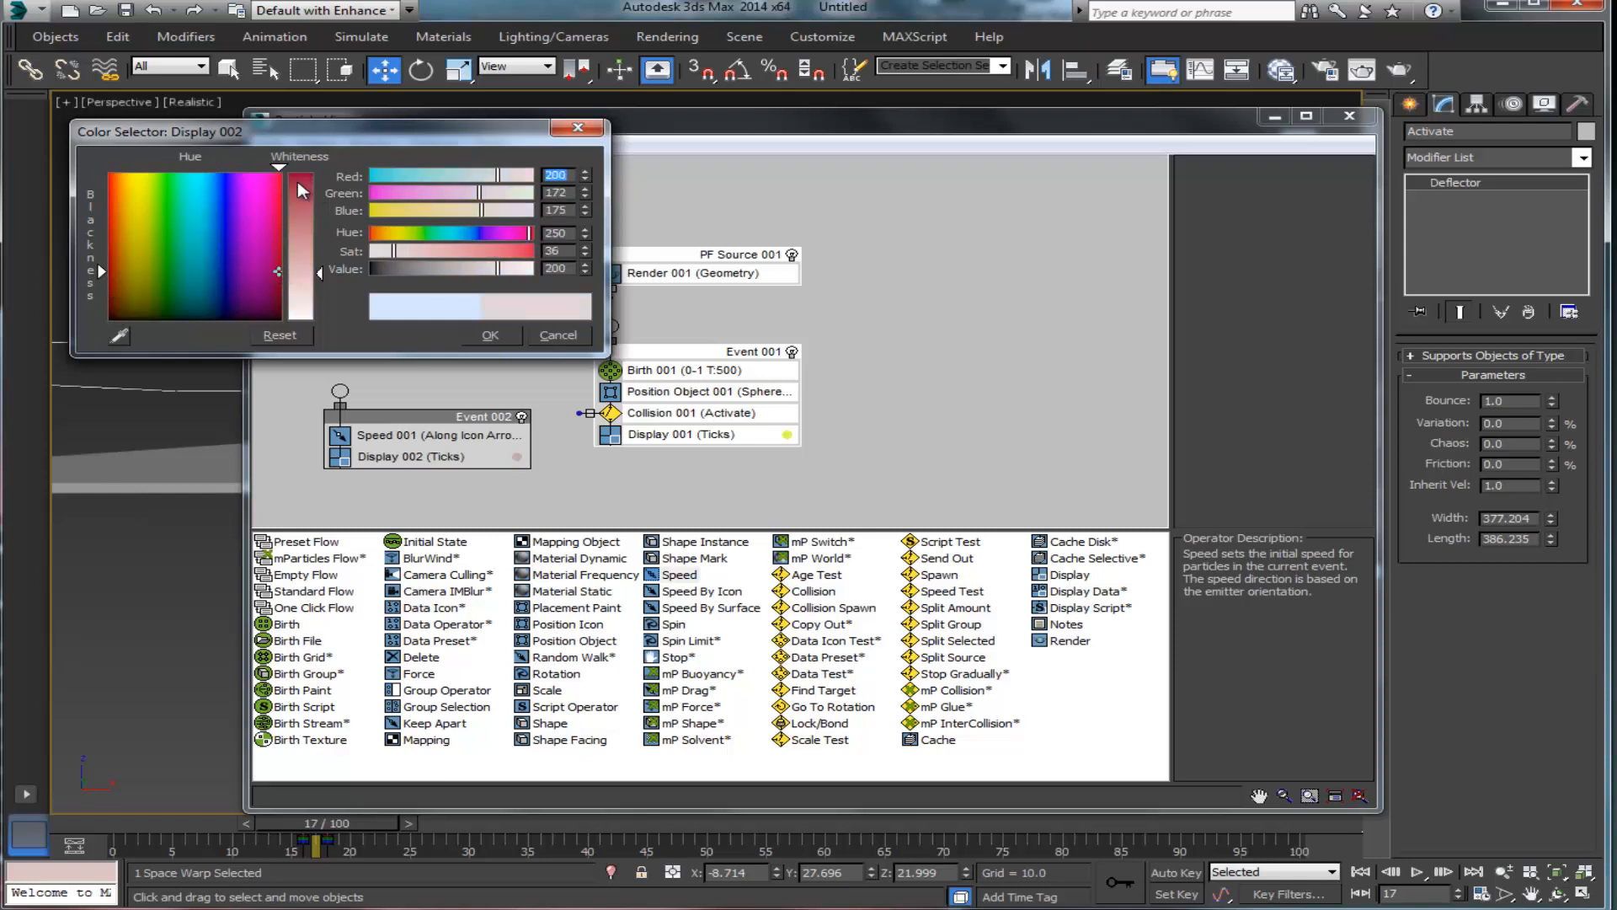
{"action": "left_click", "coordinate": [277, 185]}
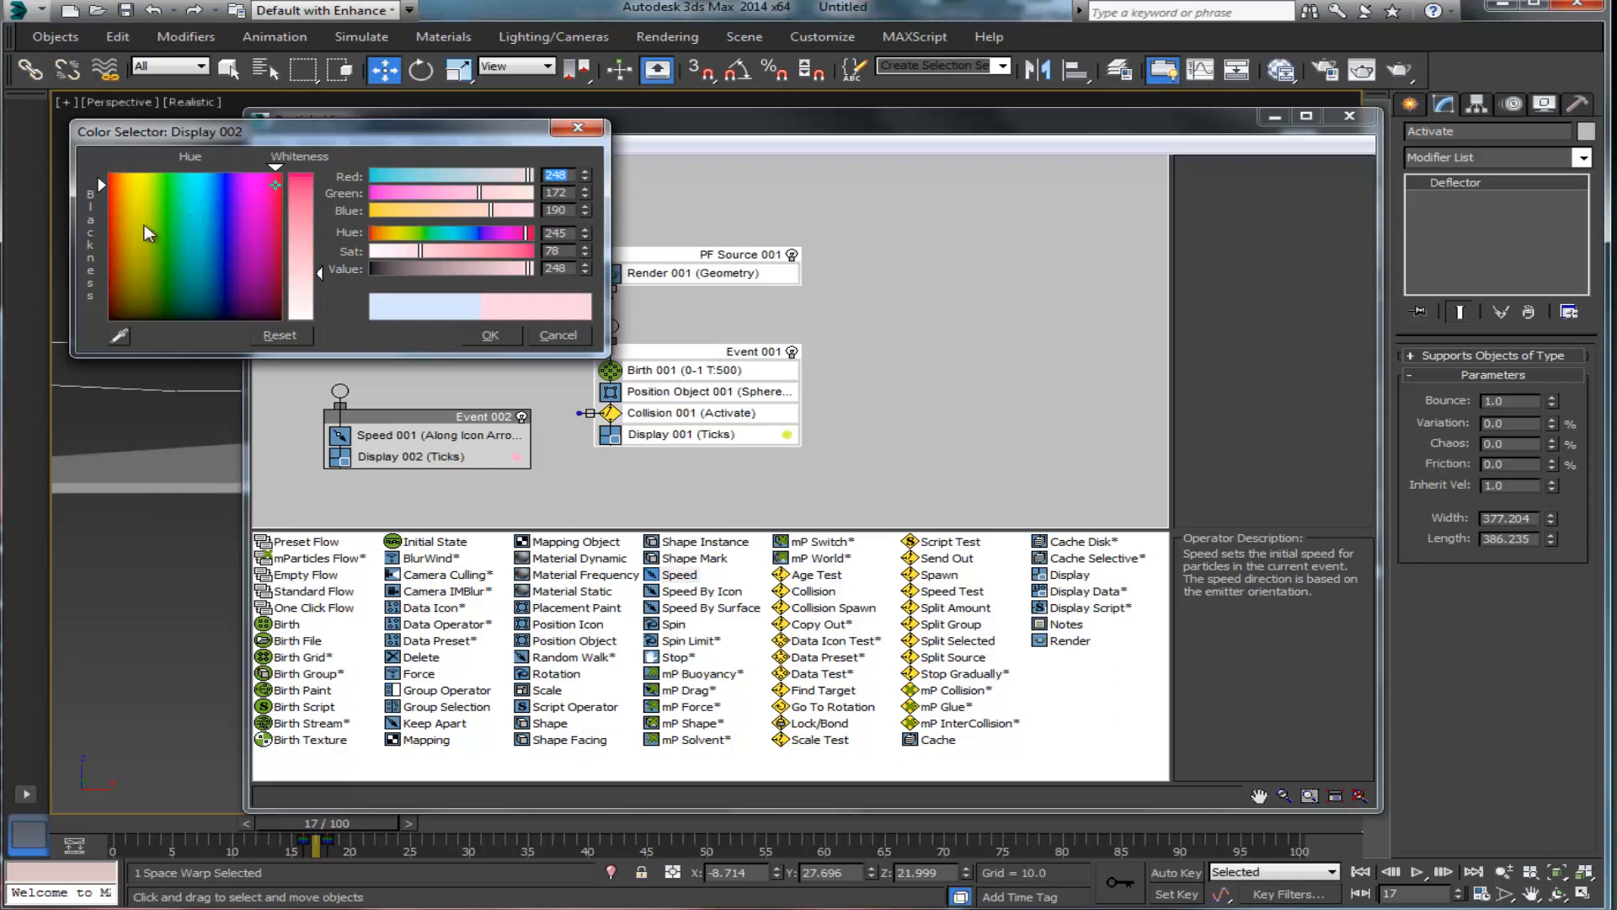
{"action": "left_click", "coordinate": [113, 242]}
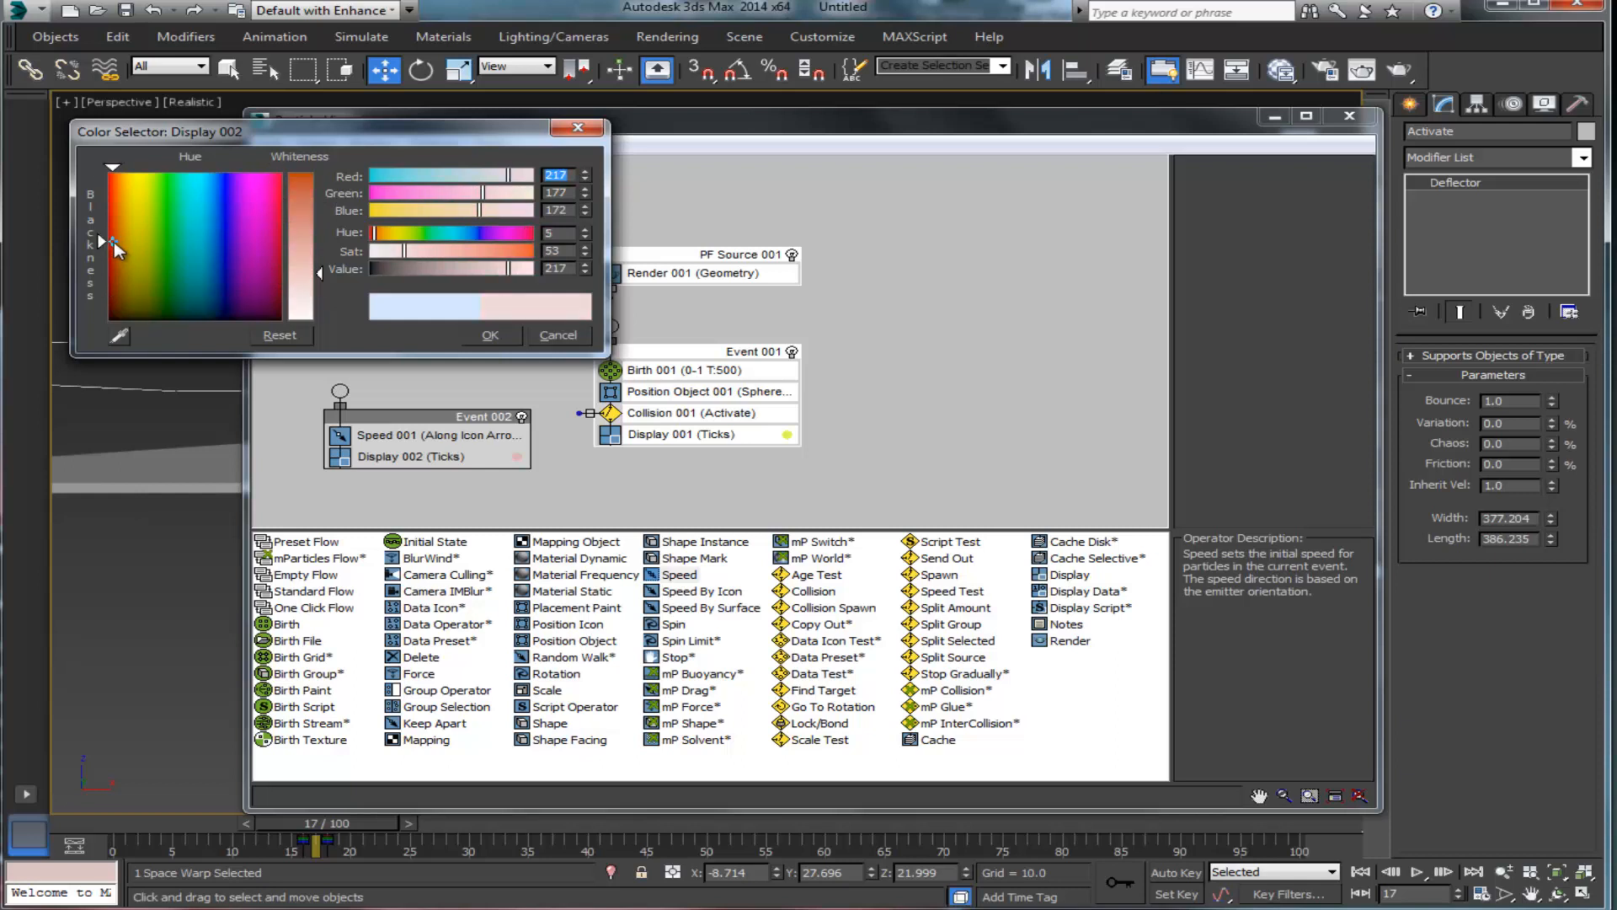
{"action": "left_click", "coordinate": [125, 191]}
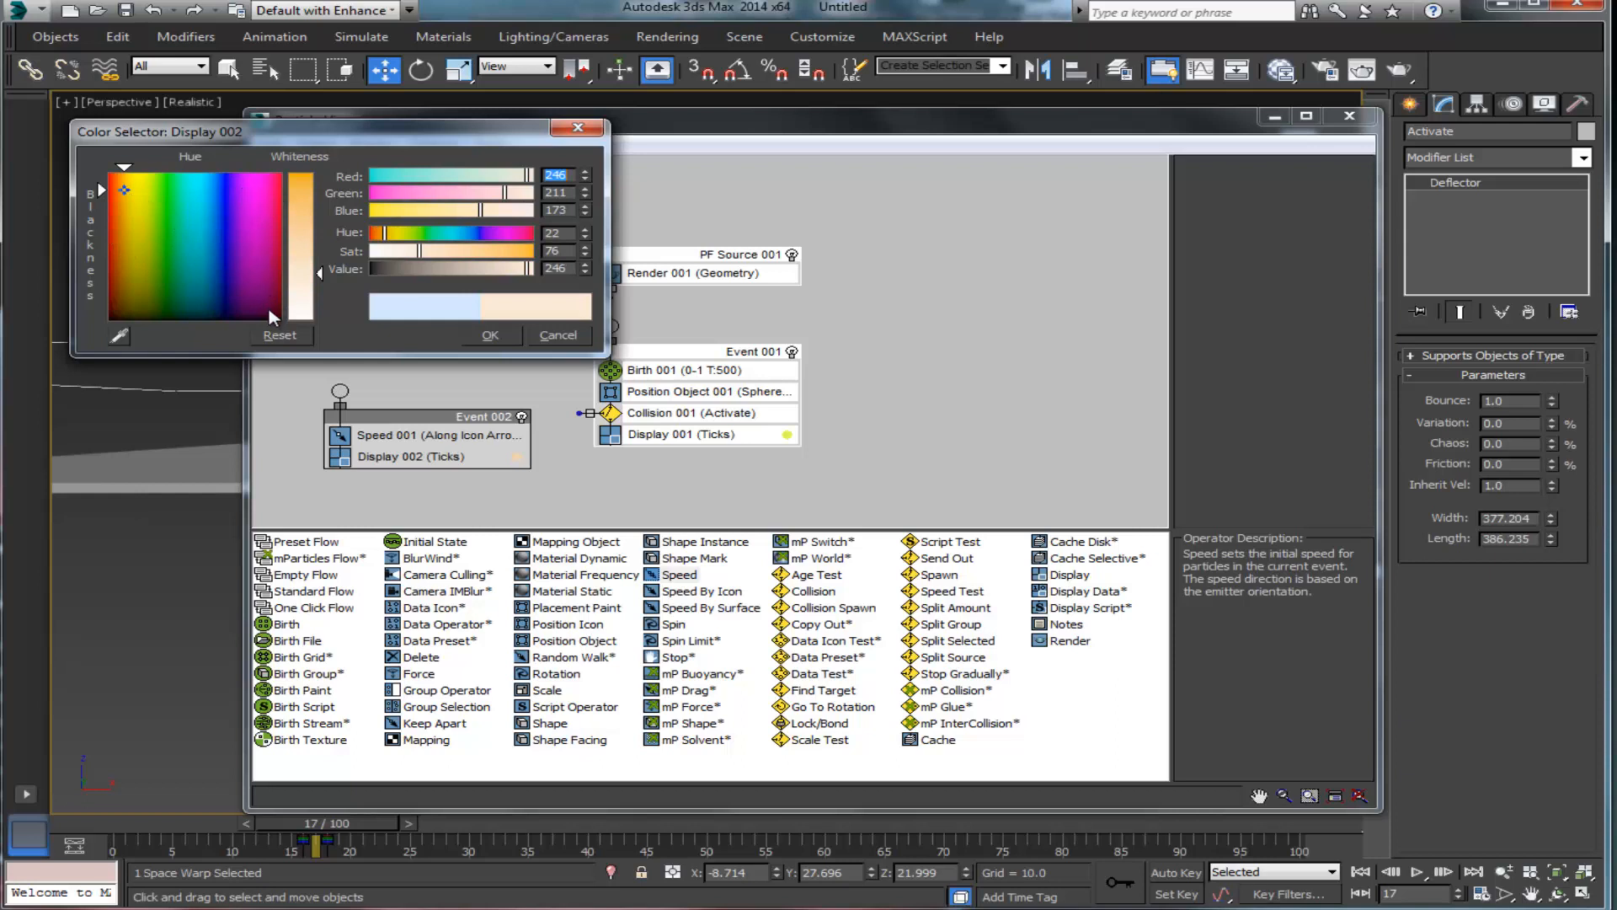
{"action": "left_click", "coordinate": [277, 297]}
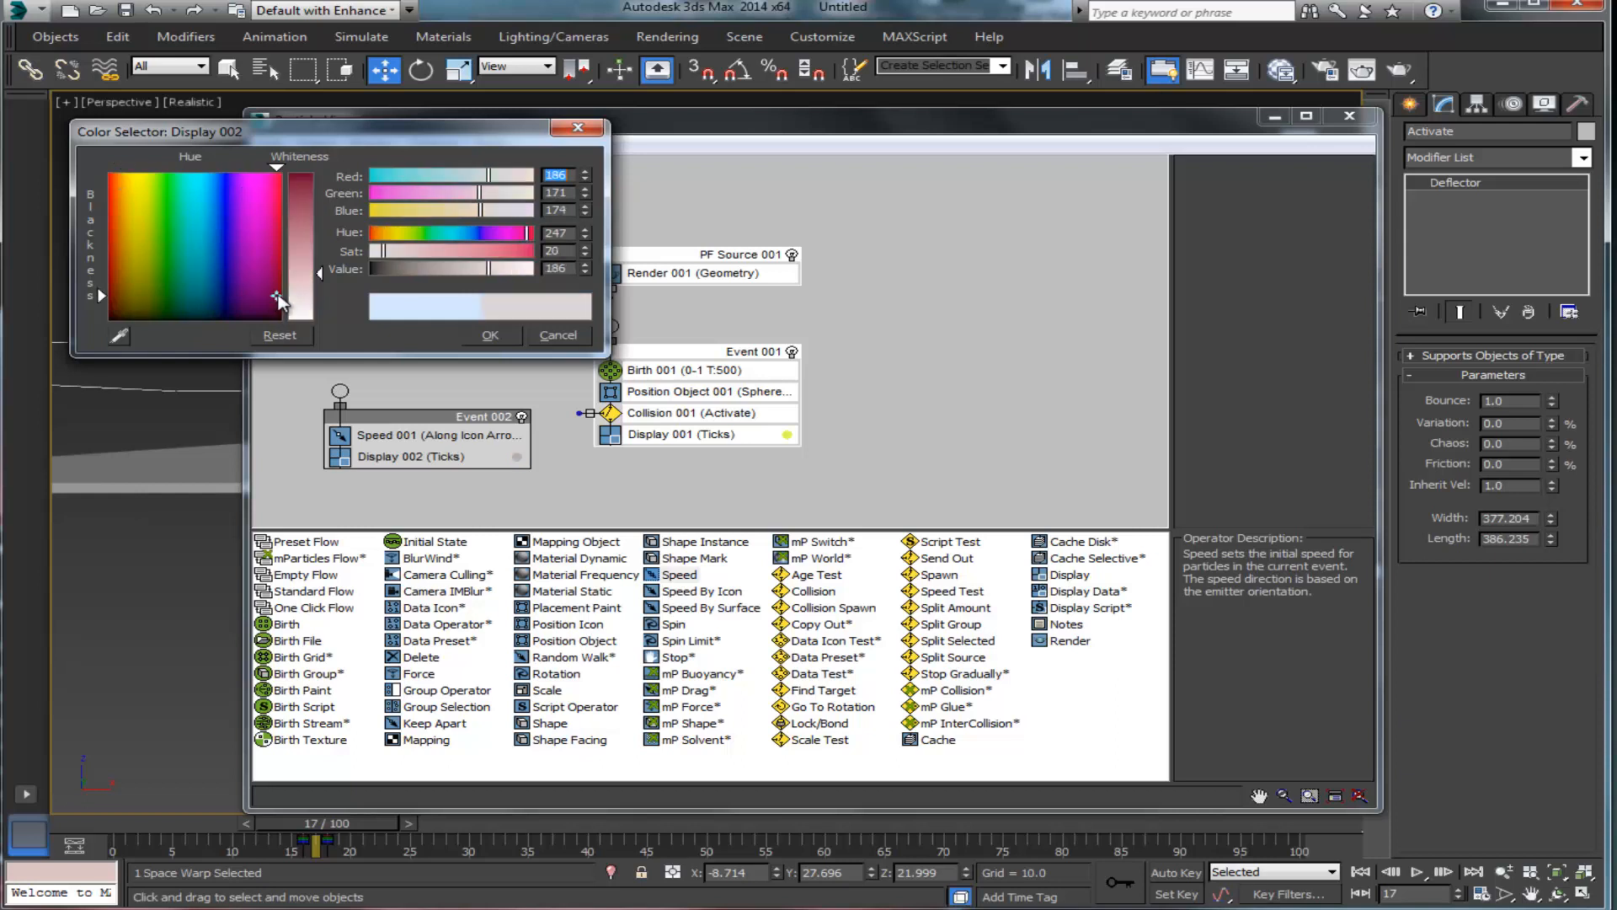
{"action": "left_click_drag", "start_coordinate": [277, 297], "coordinate": [282, 275]}
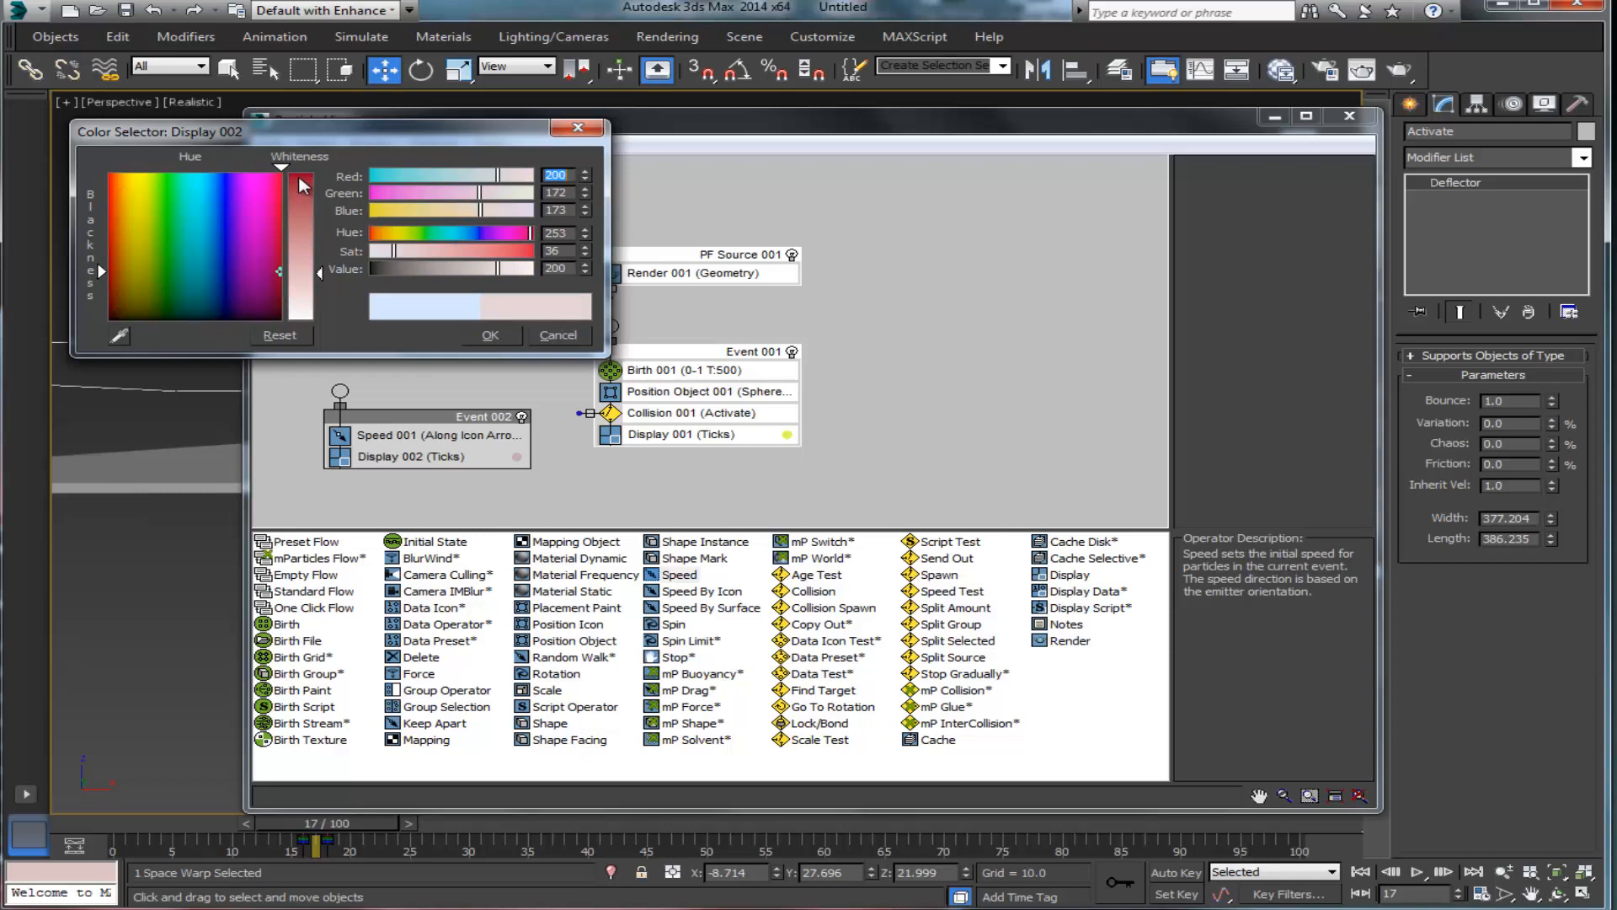
{"action": "left_click", "coordinate": [489, 335]}
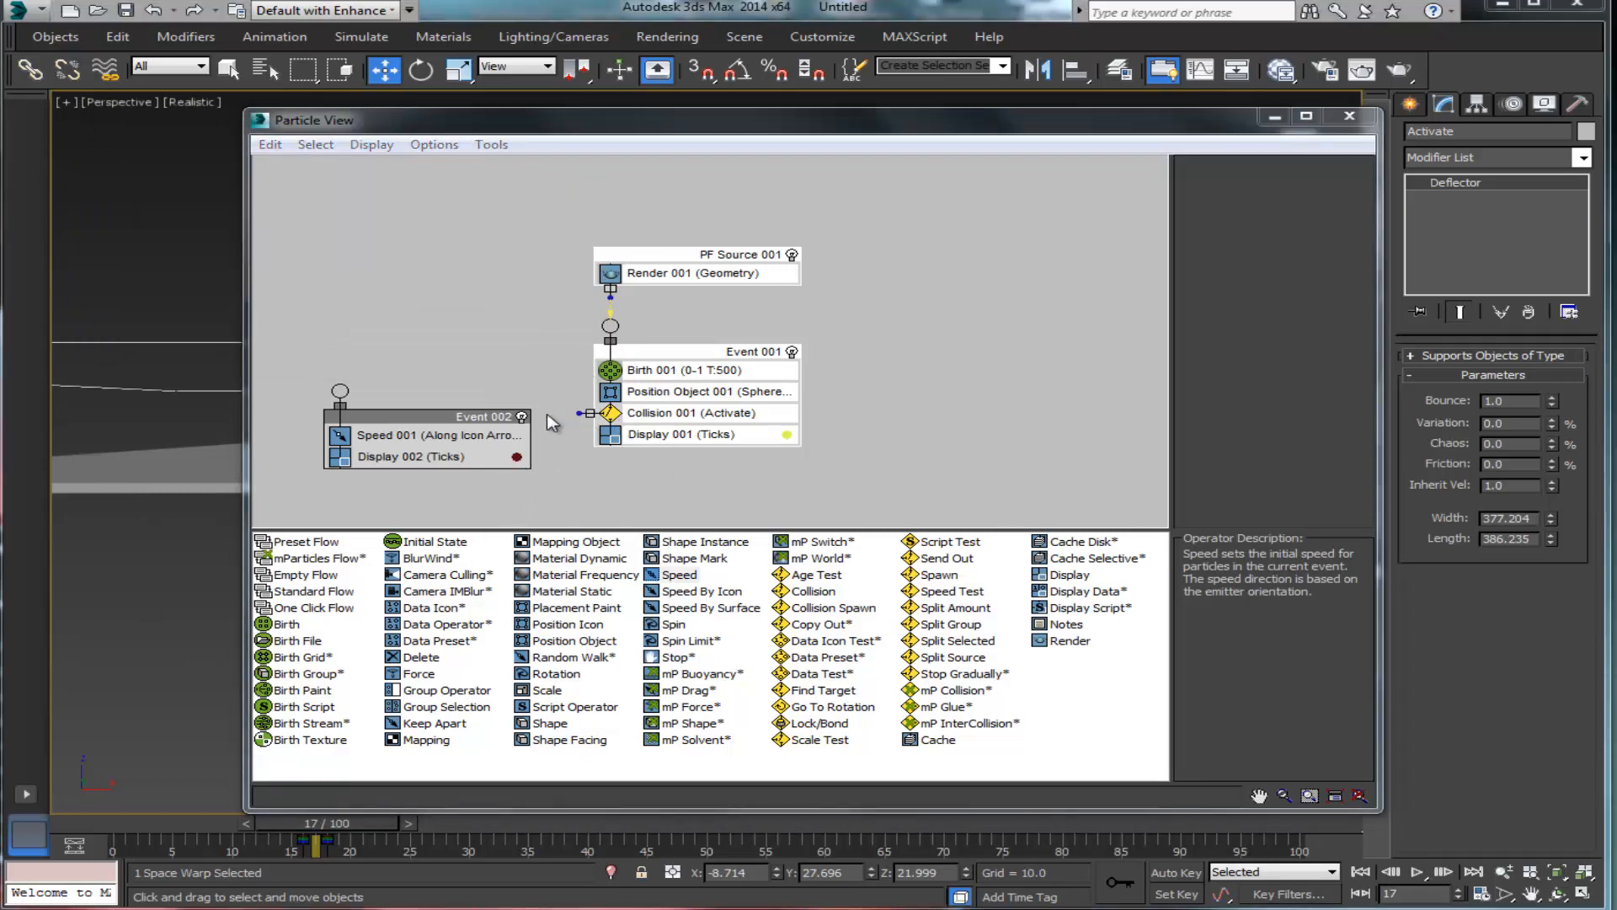
Step: Place Event 002 lower beside Event 001, wire the Collision 001 test to its input, and clear Particle View from the viewport
{"action": "left_click", "coordinate": [434, 418]}
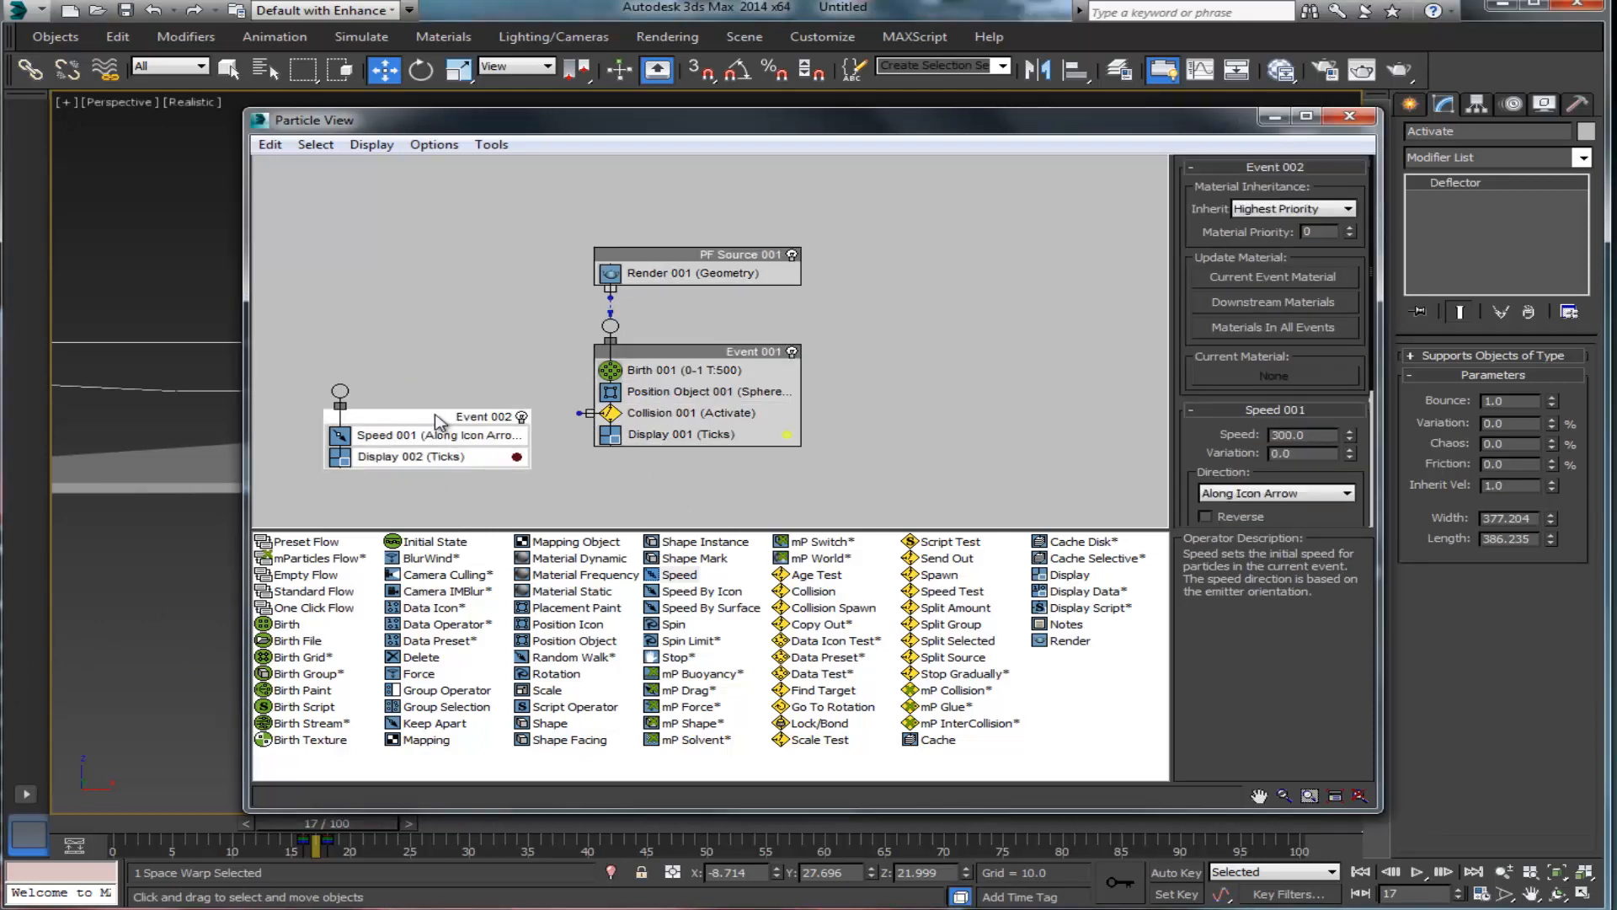
{"action": "left_click_drag", "start_coordinate": [438, 421], "coordinate": [446, 457]}
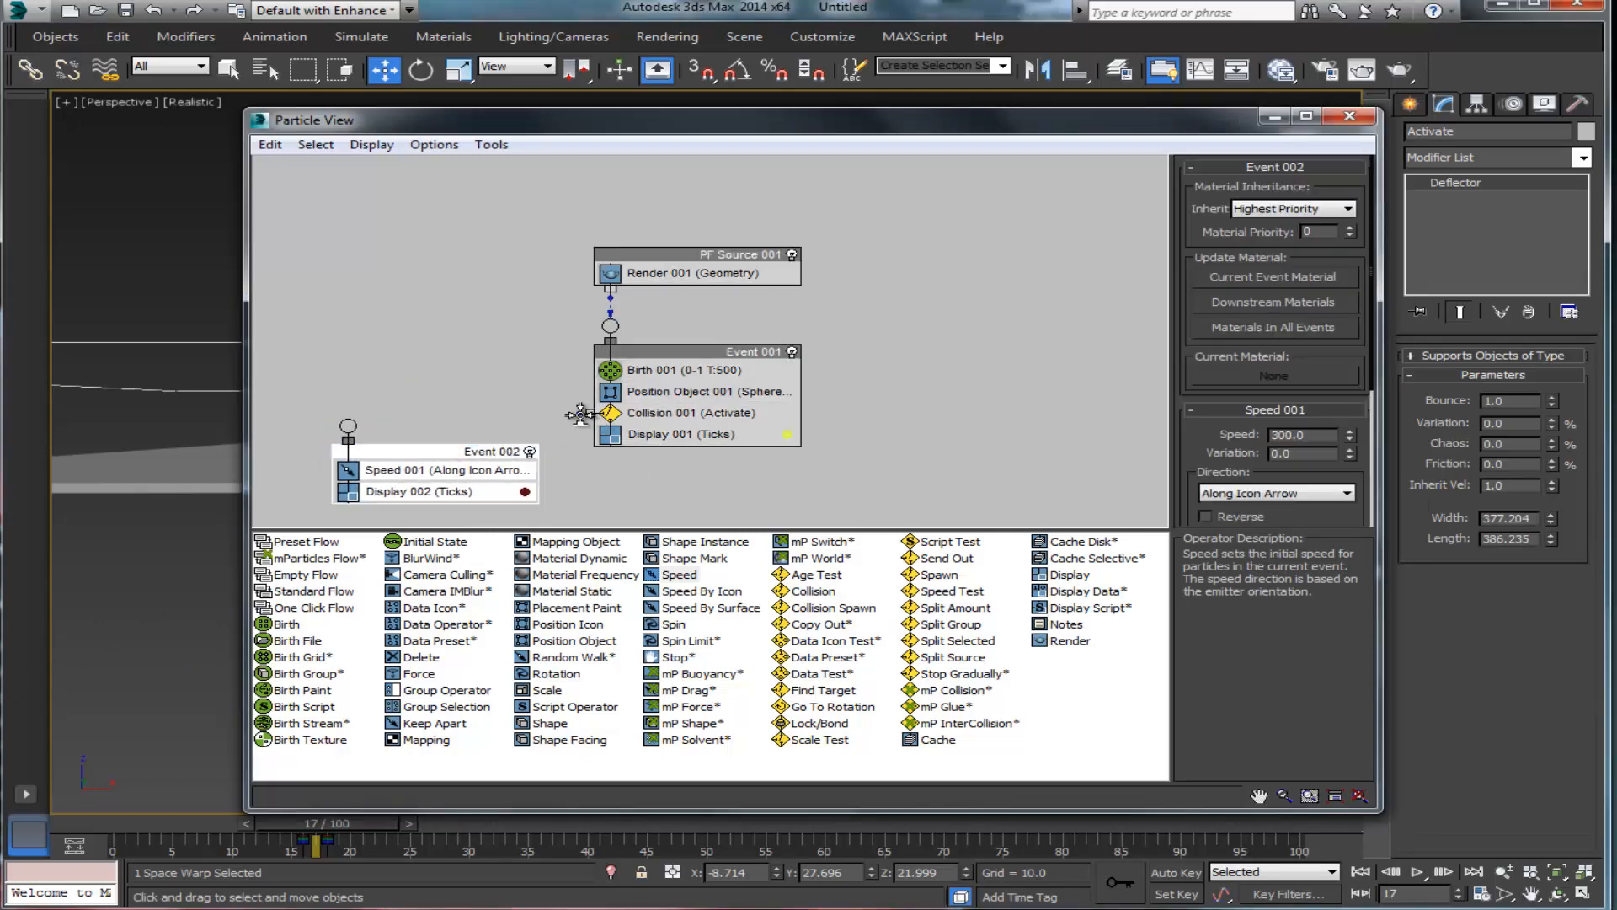
{"action": "left_click_drag", "start_coordinate": [587, 413], "coordinate": [556, 409]}
{"action": "left_click_drag", "start_coordinate": [415, 412], "coordinate": [342, 426]}
{"action": "left_click_drag", "start_coordinate": [1378, 259], "coordinate": [931, 259]}
{"action": "left_click_drag", "start_coordinate": [726, 120], "coordinate": [0, 130]}
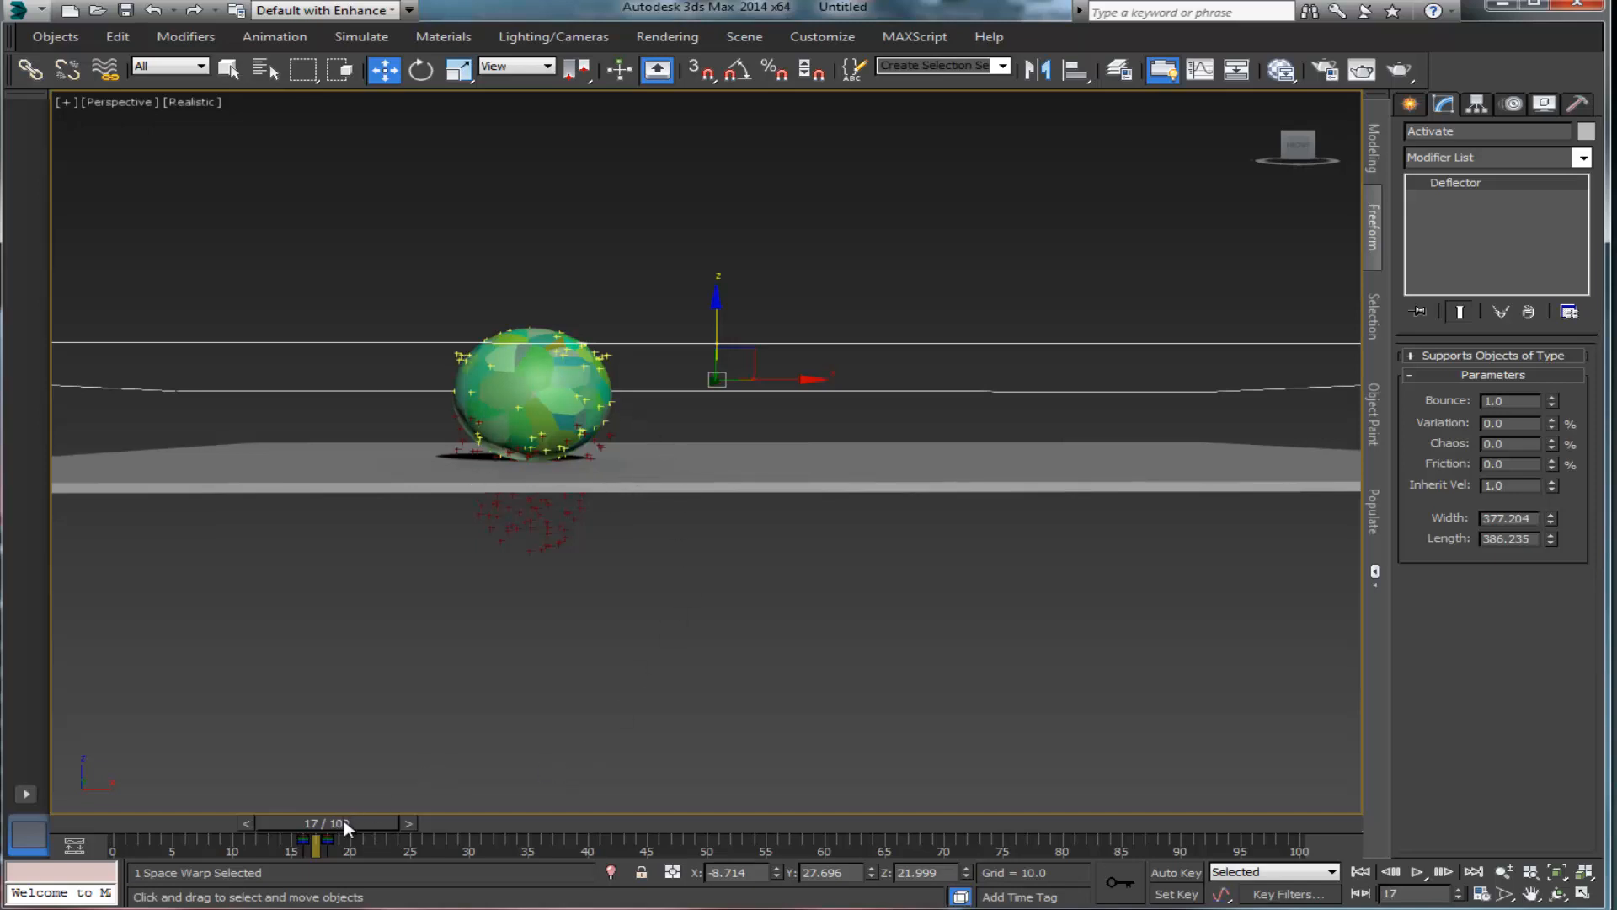
Step: Scrub the animation from frame 17 to frame 31 and back to check the red particles sent to Event 002
{"action": "left_click_drag", "start_coordinate": [346, 828], "coordinate": [502, 834]}
{"action": "key", "text": "w"}
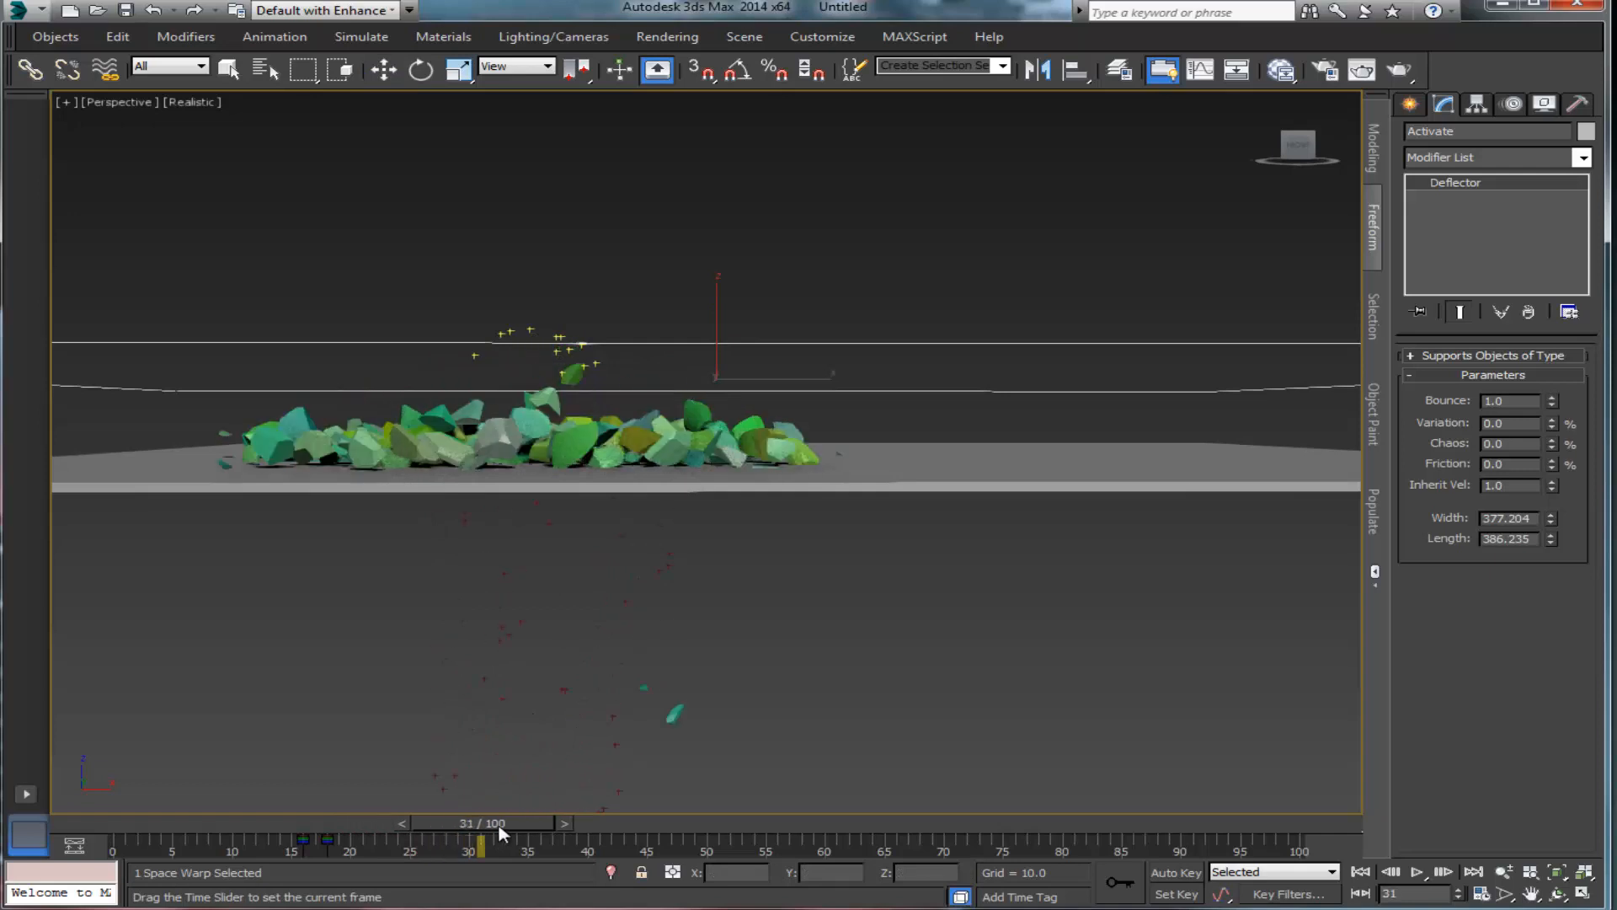
{"action": "key", "text": "w"}
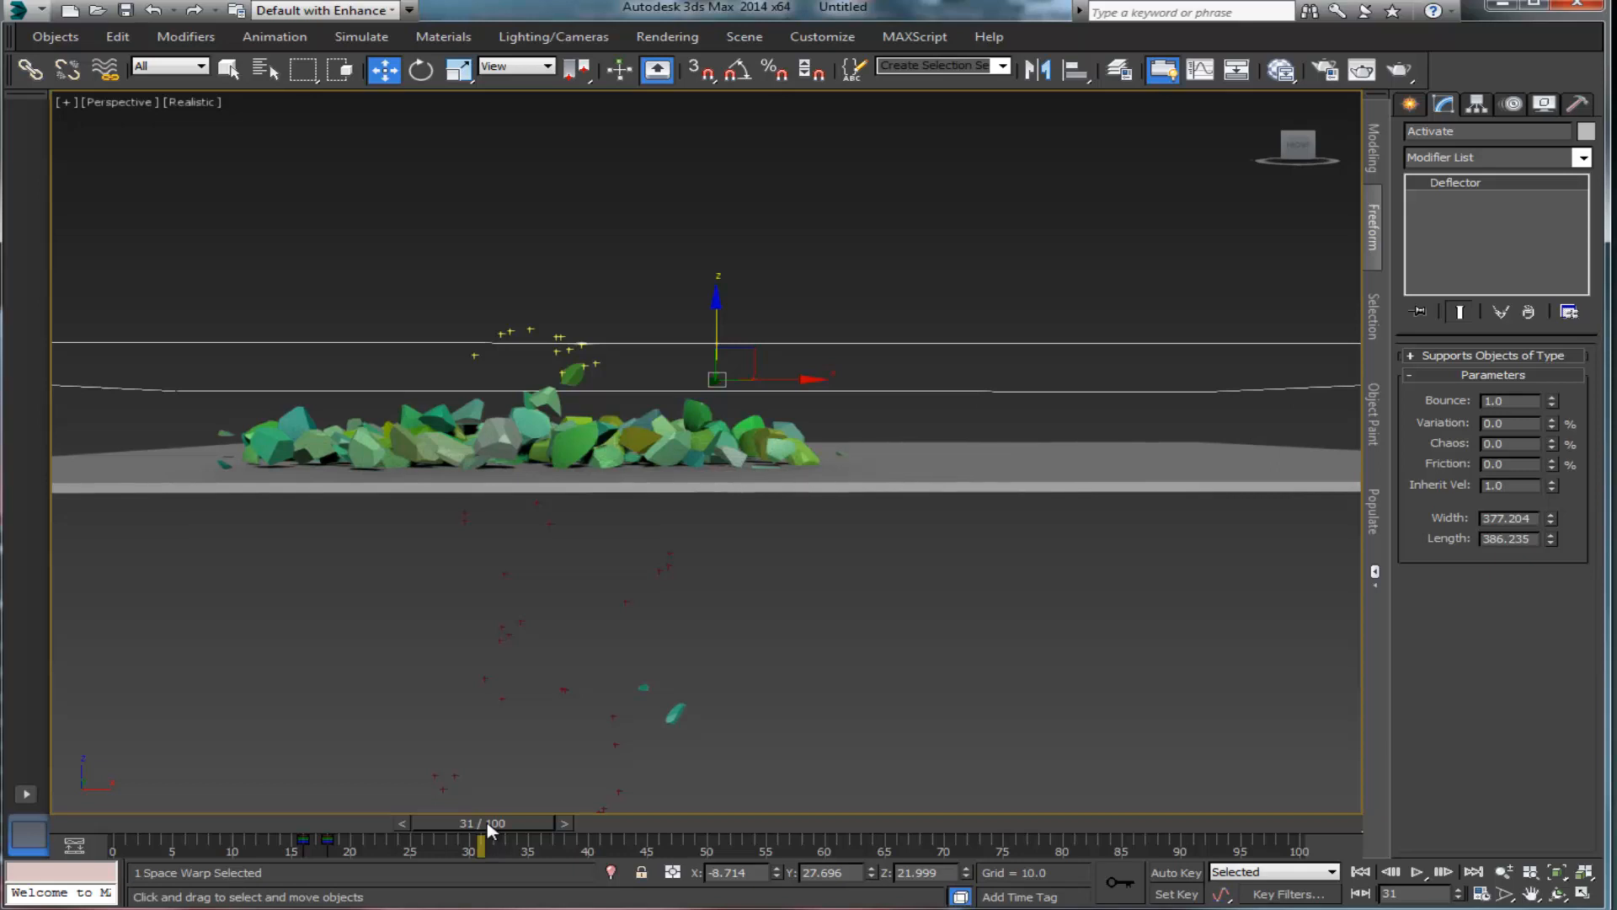
{"action": "left_click_drag", "start_coordinate": [491, 829], "coordinate": [354, 821]}
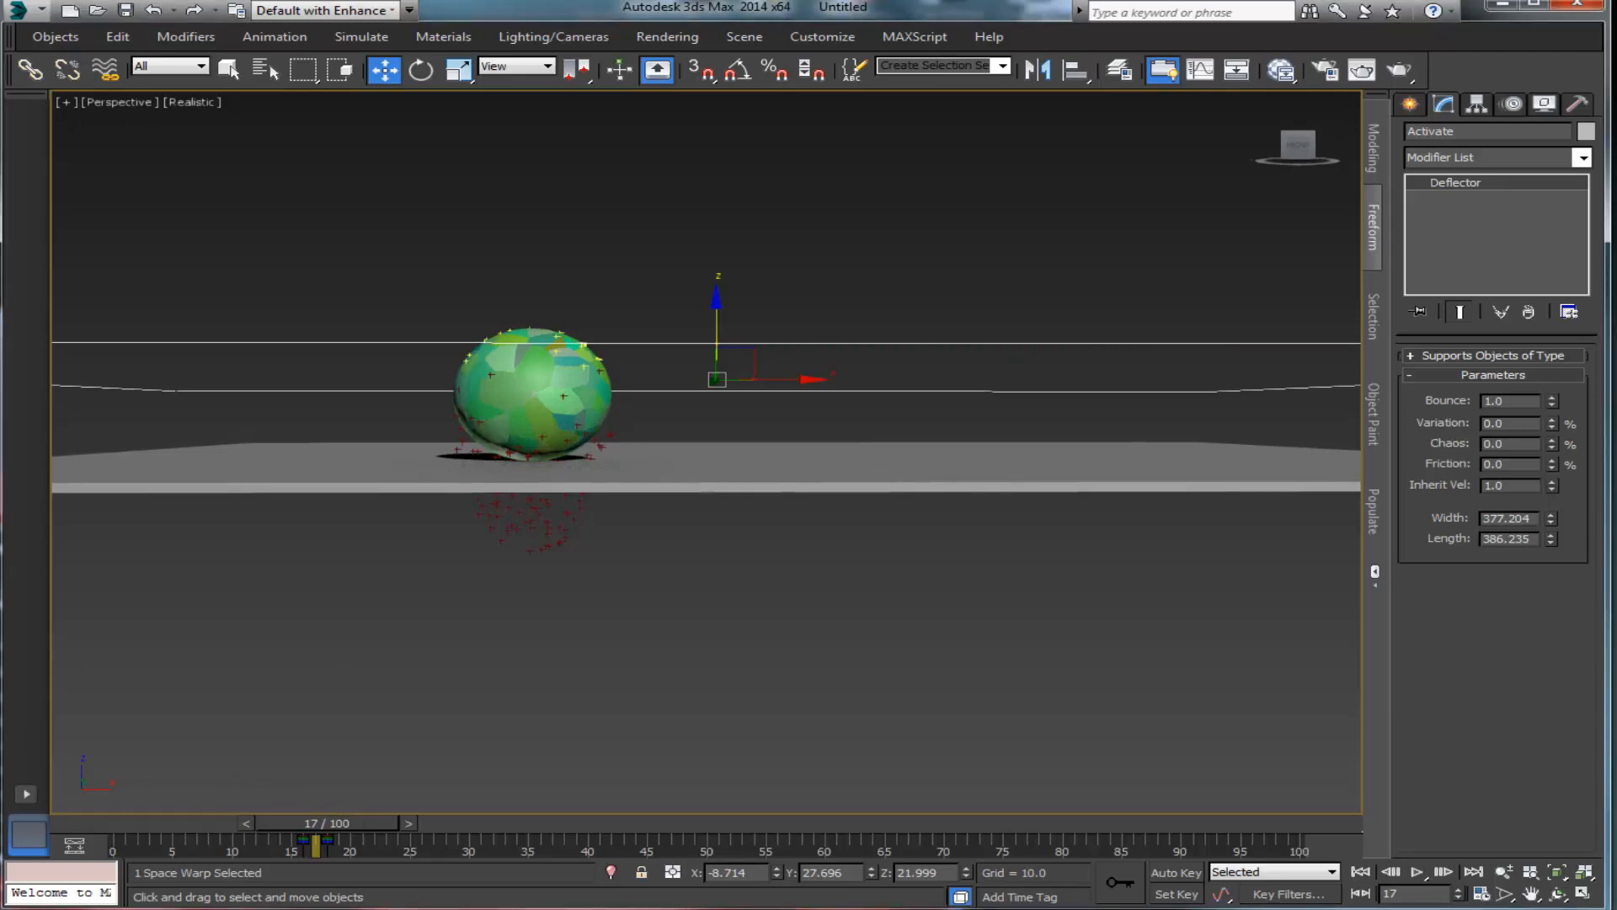
Step: In Particle View, add a Spin operator and a Shape Instance operator at the start of Event 002
{"action": "key", "text": "6"}
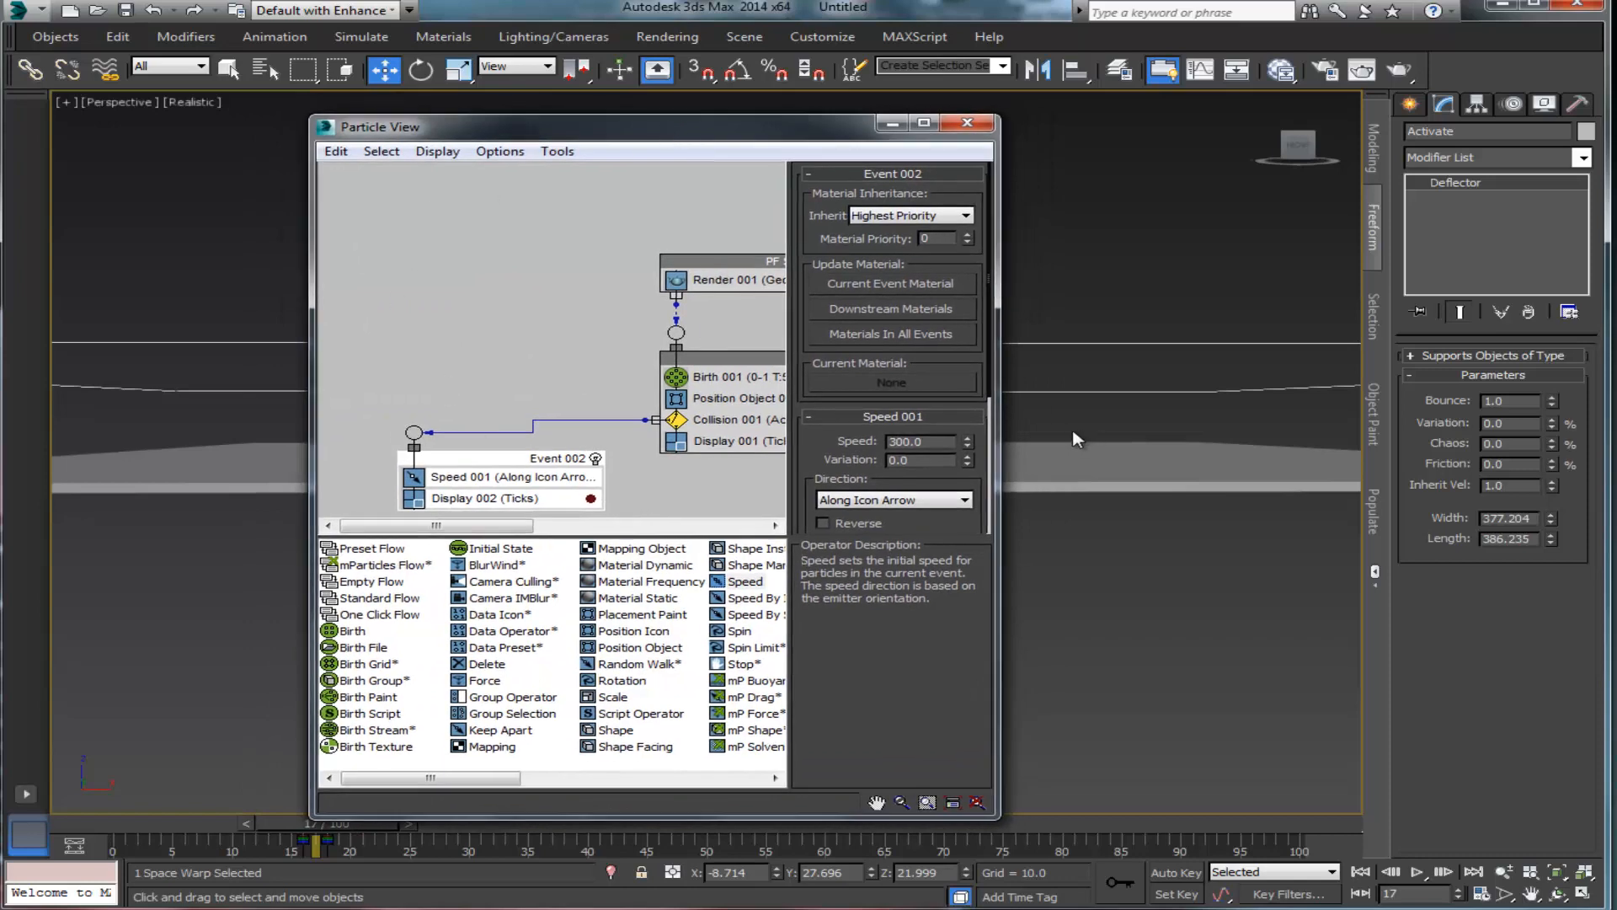
{"action": "left_click_drag", "start_coordinate": [998, 468], "coordinate": [1380, 468]}
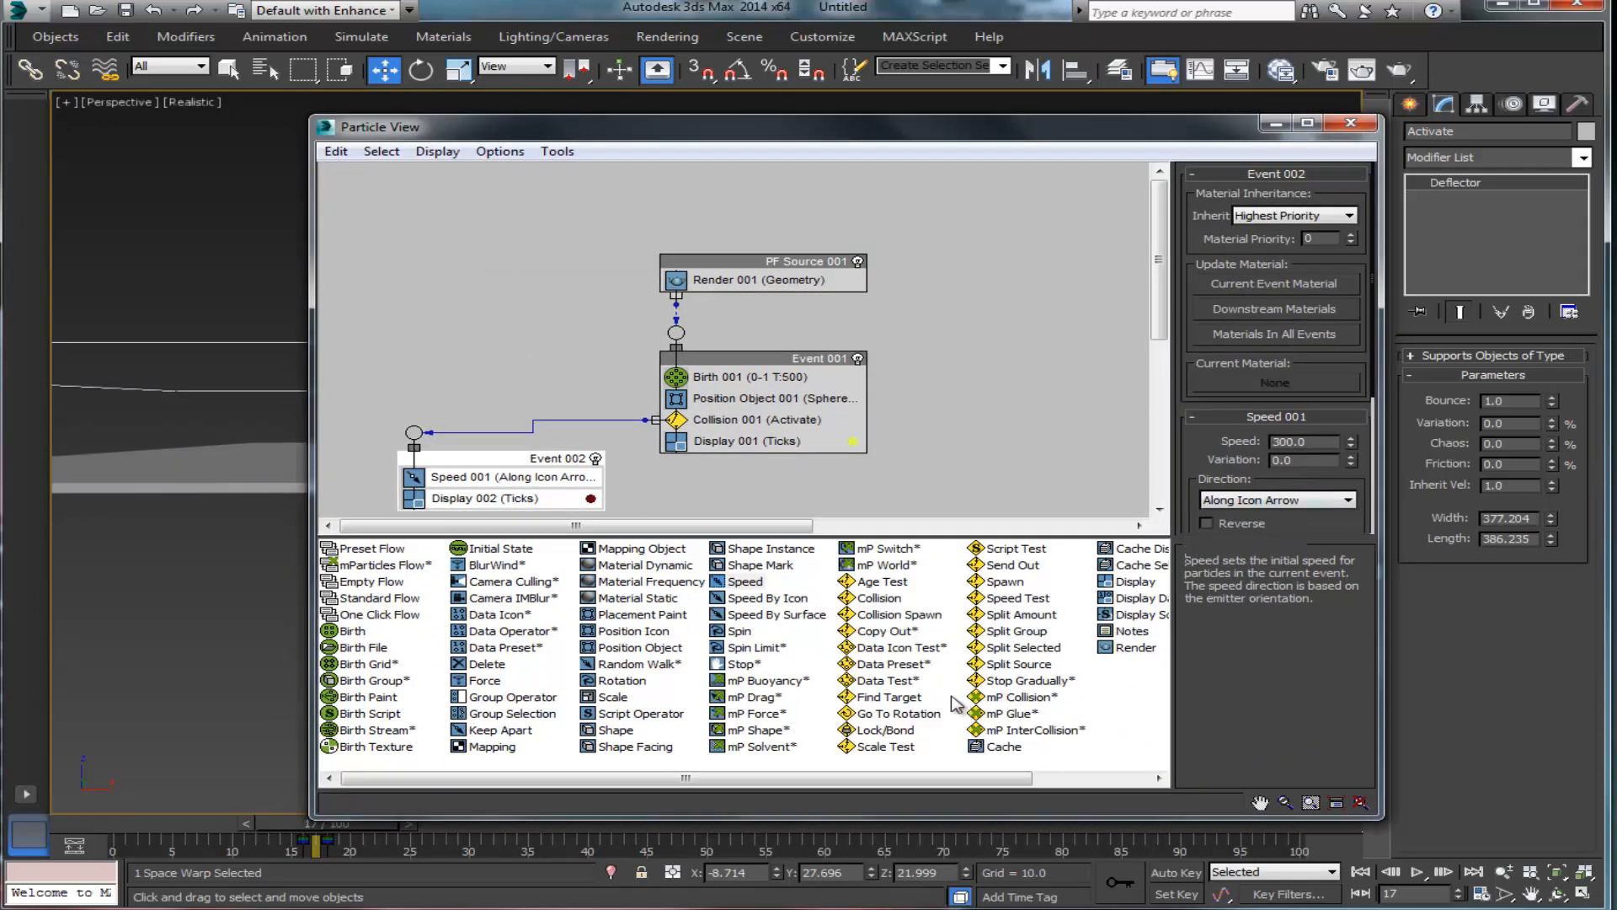
{"action": "left_click_drag", "start_coordinate": [731, 640], "coordinate": [492, 468]}
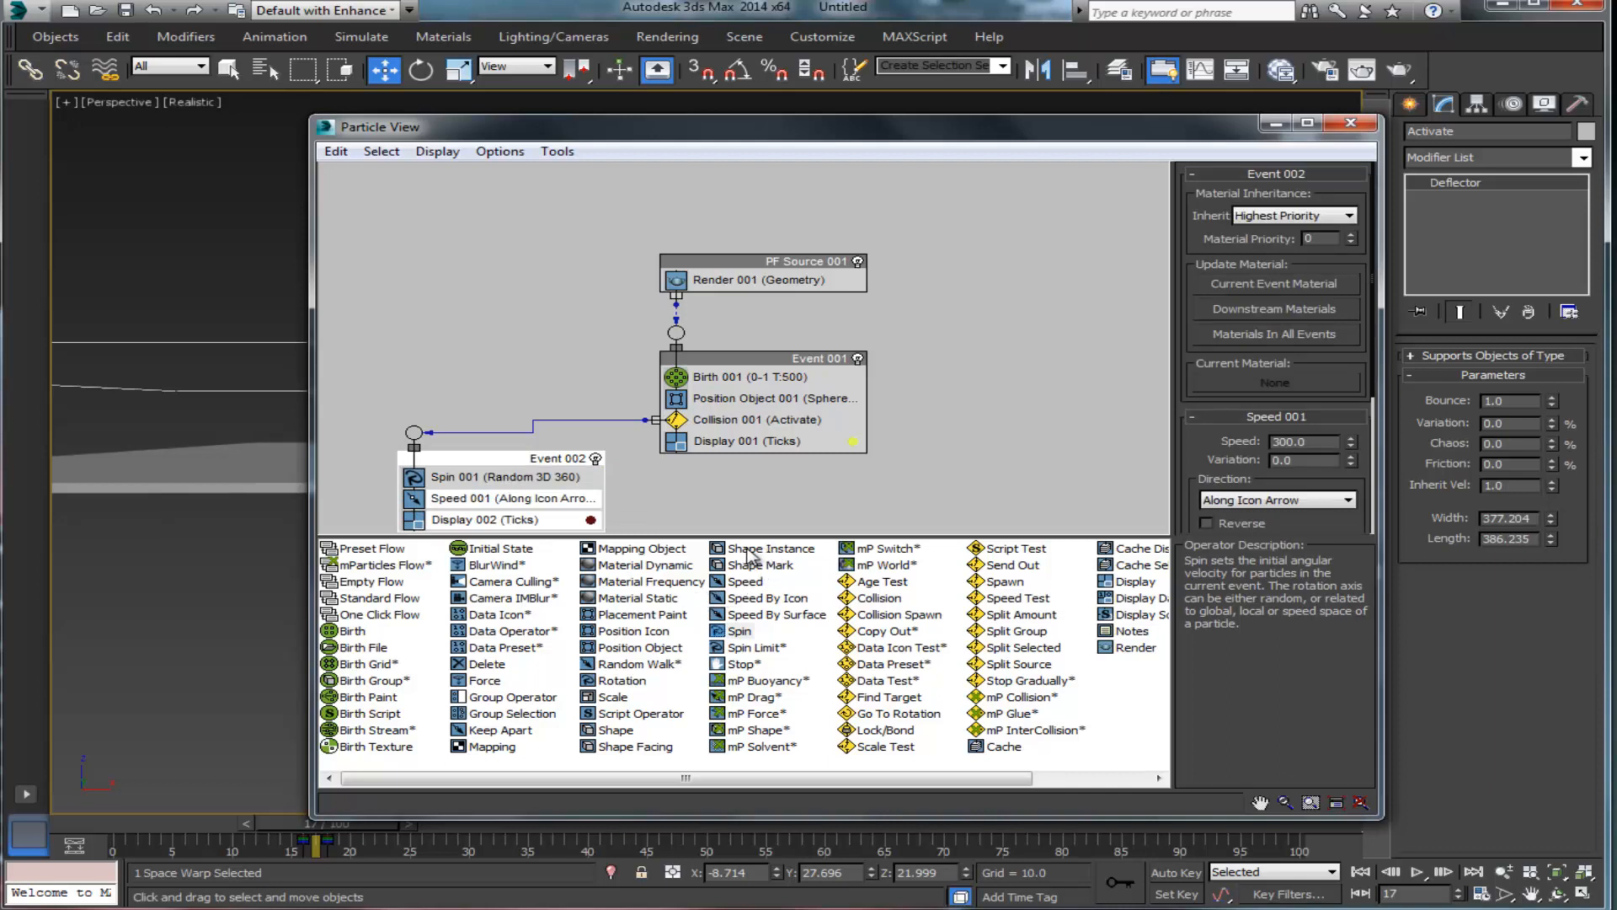
{"action": "left_click_drag", "start_coordinate": [747, 556], "coordinate": [508, 462]}
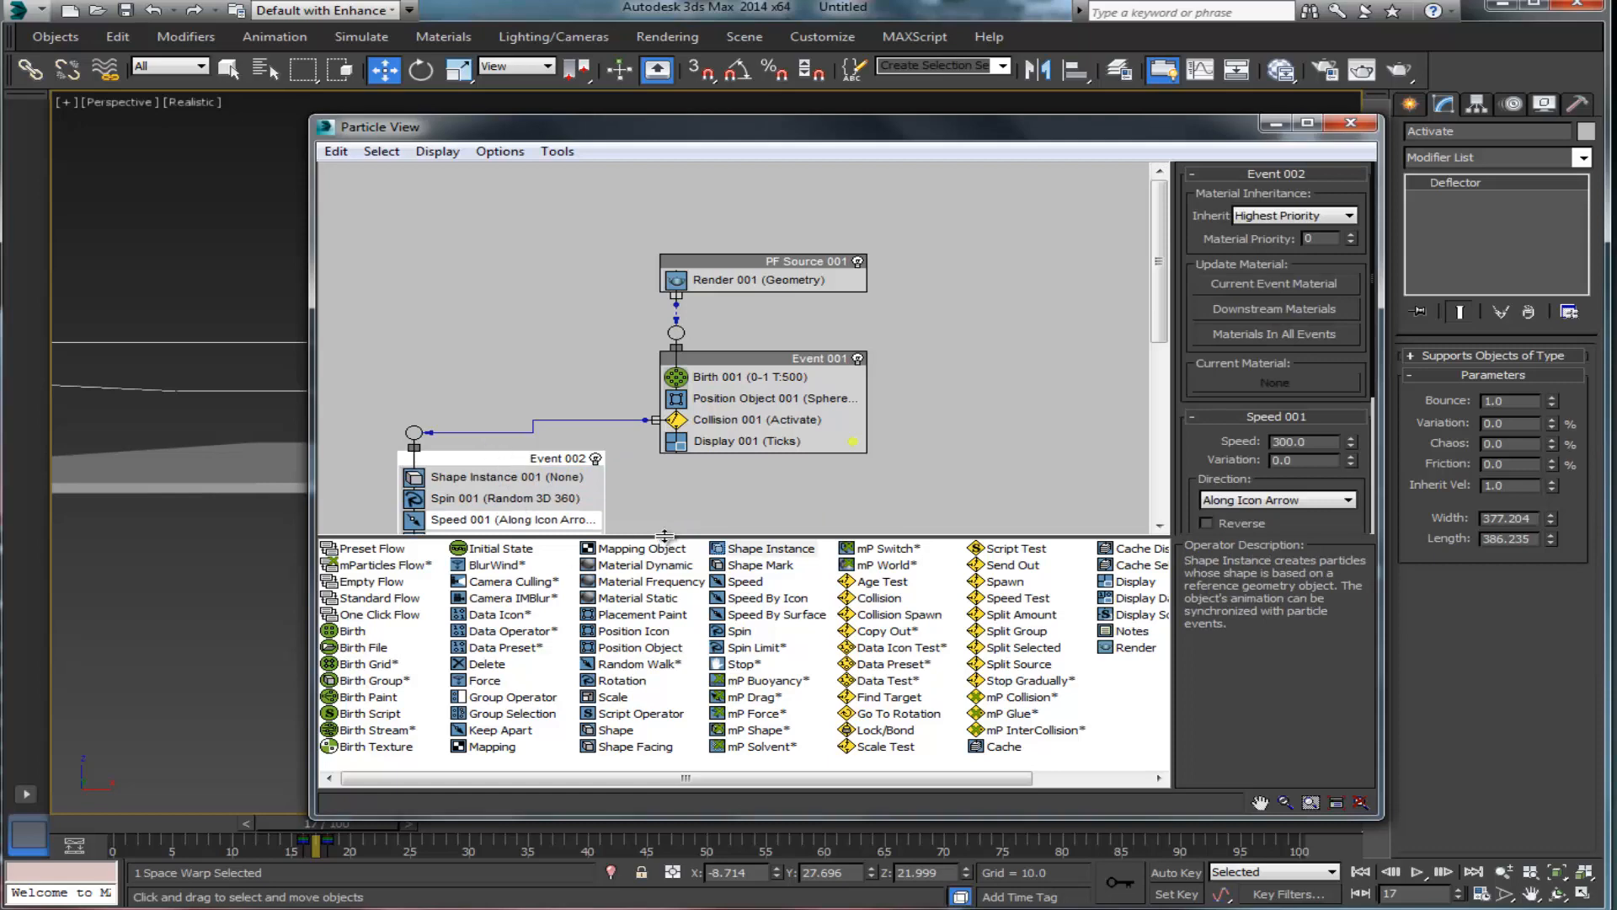
Step: Add a Collision test below Speed 001 in Event 002, insert a Force operator above it, and minimize Particle View
{"action": "left_click_drag", "start_coordinate": [663, 553], "coordinate": [640, 580]}
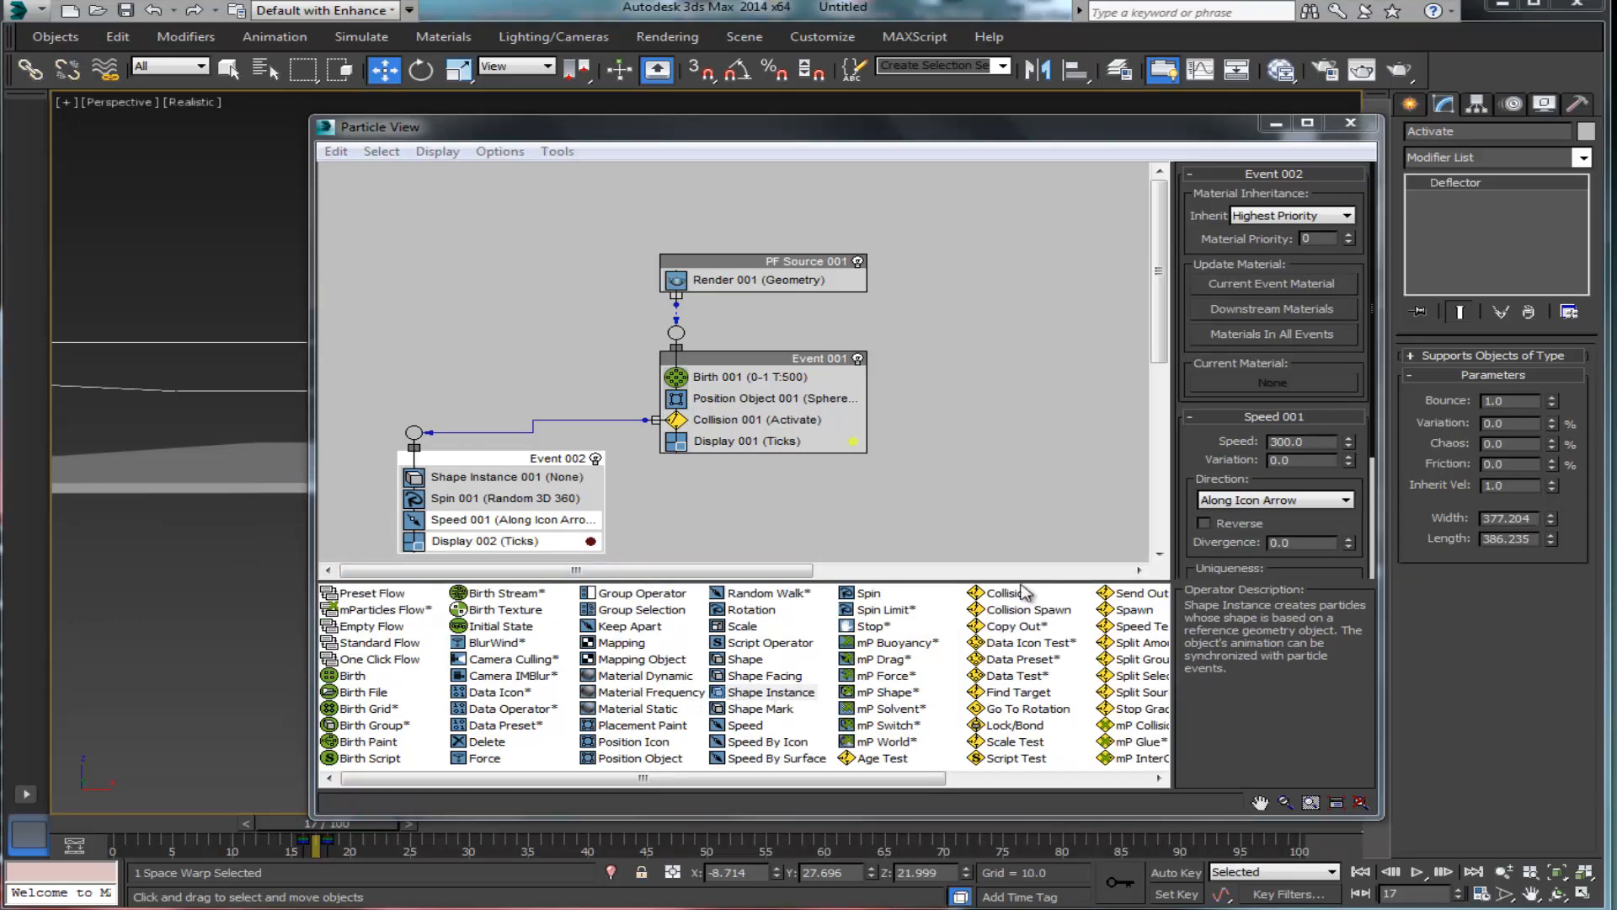
{"action": "left_click_drag", "start_coordinate": [1005, 600], "coordinate": [502, 541]}
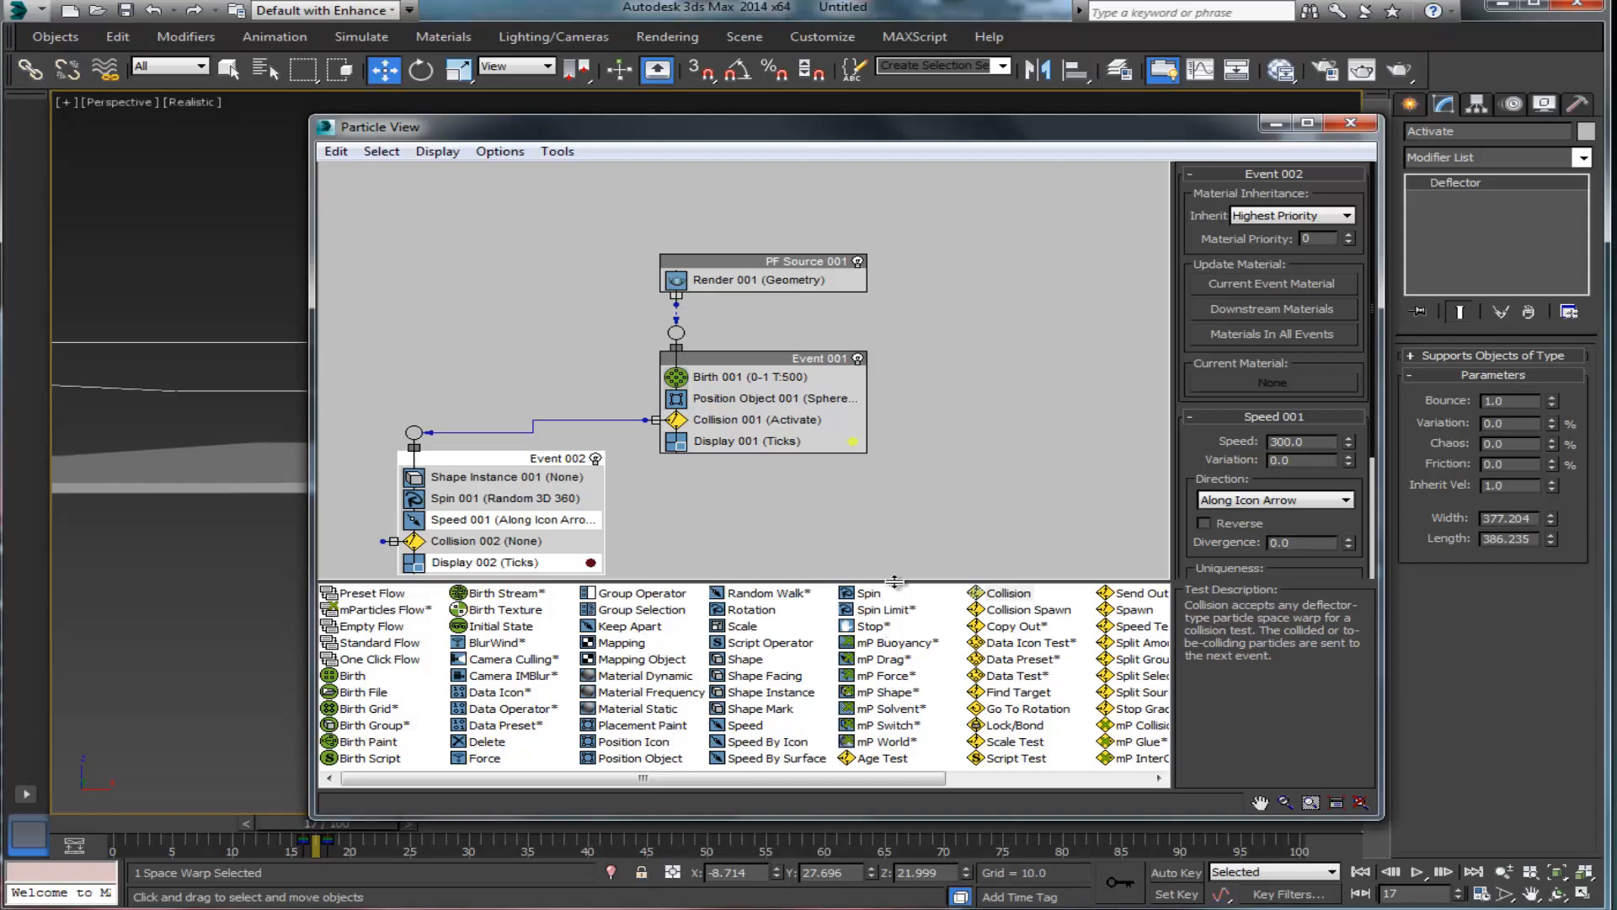
{"action": "left_click_drag", "start_coordinate": [895, 580], "coordinate": [896, 520]}
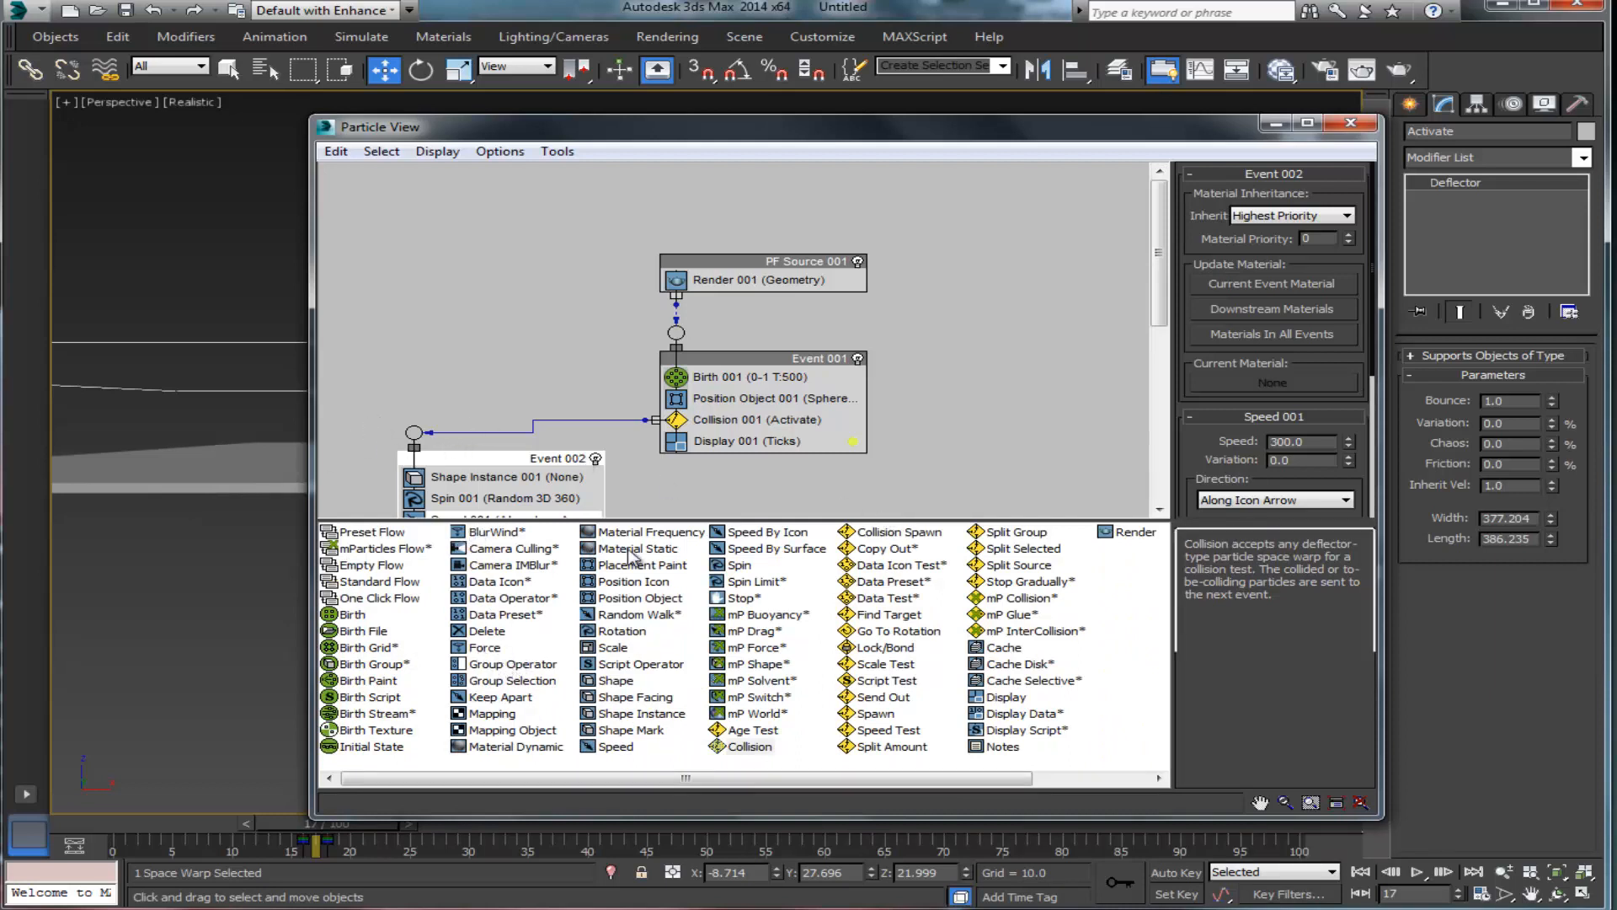
{"action": "left_click_drag", "start_coordinate": [666, 520], "coordinate": [663, 613]}
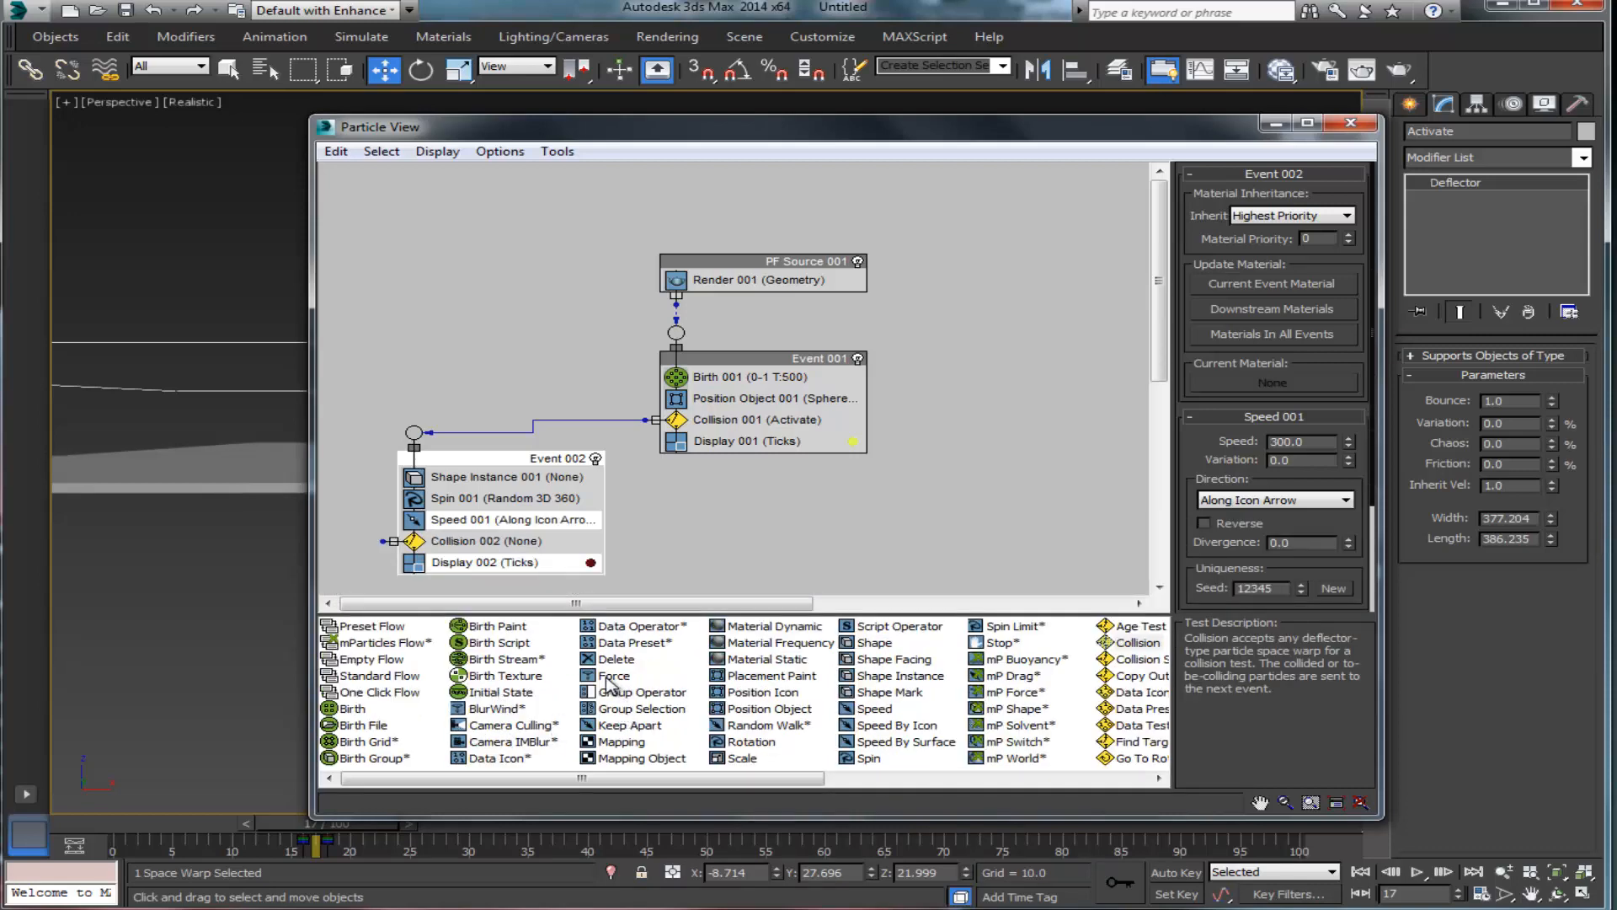
{"action": "left_click_drag", "start_coordinate": [608, 681], "coordinate": [489, 540]}
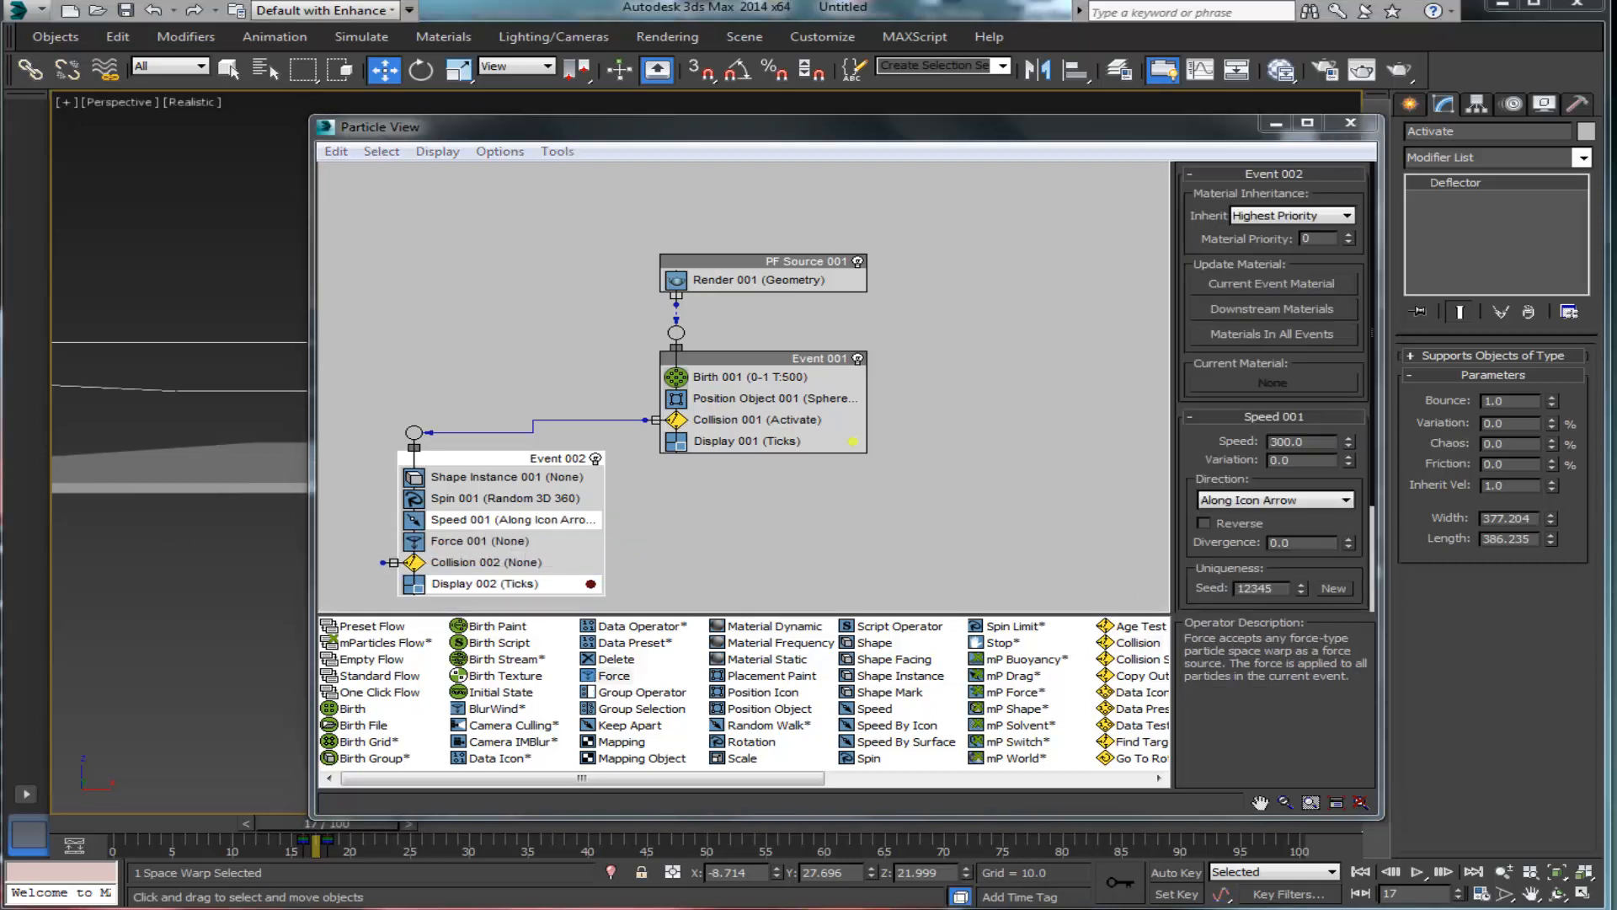
{"action": "left_click", "coordinate": [1277, 125]}
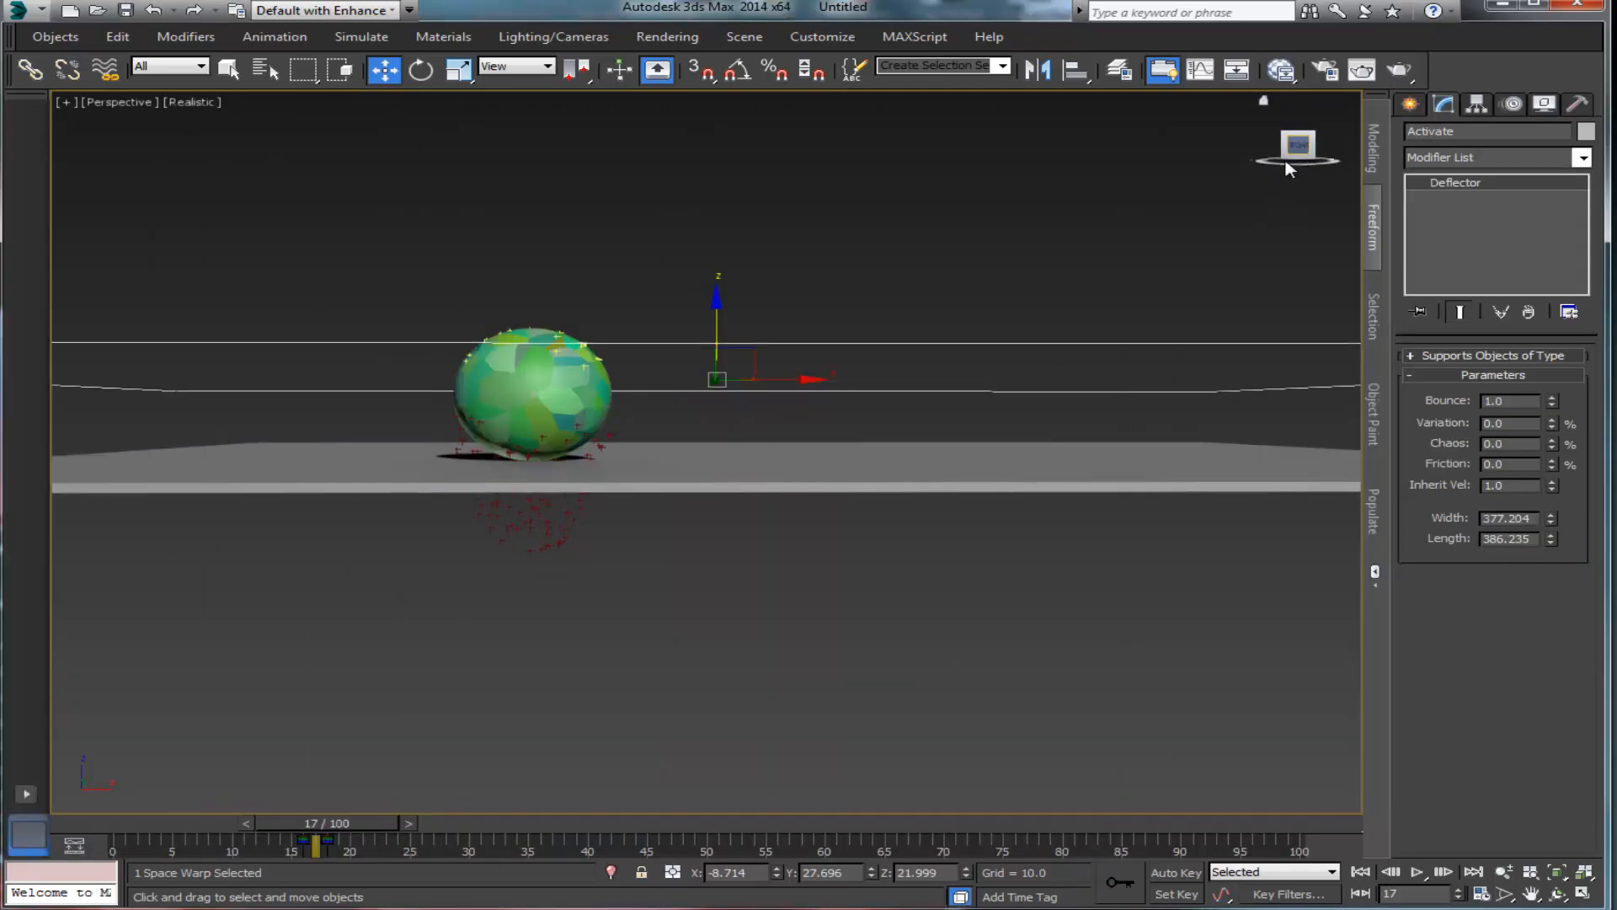
Step: Show the whole floor and the Activate deflector from a raised angle in the perspective view
{"action": "left_click_drag", "start_coordinate": [1286, 166], "coordinate": [1268, 178]}
{"action": "scroll", "coordinate": [1112, 294], "scroll_direction": "down", "scroll_amount": 6}
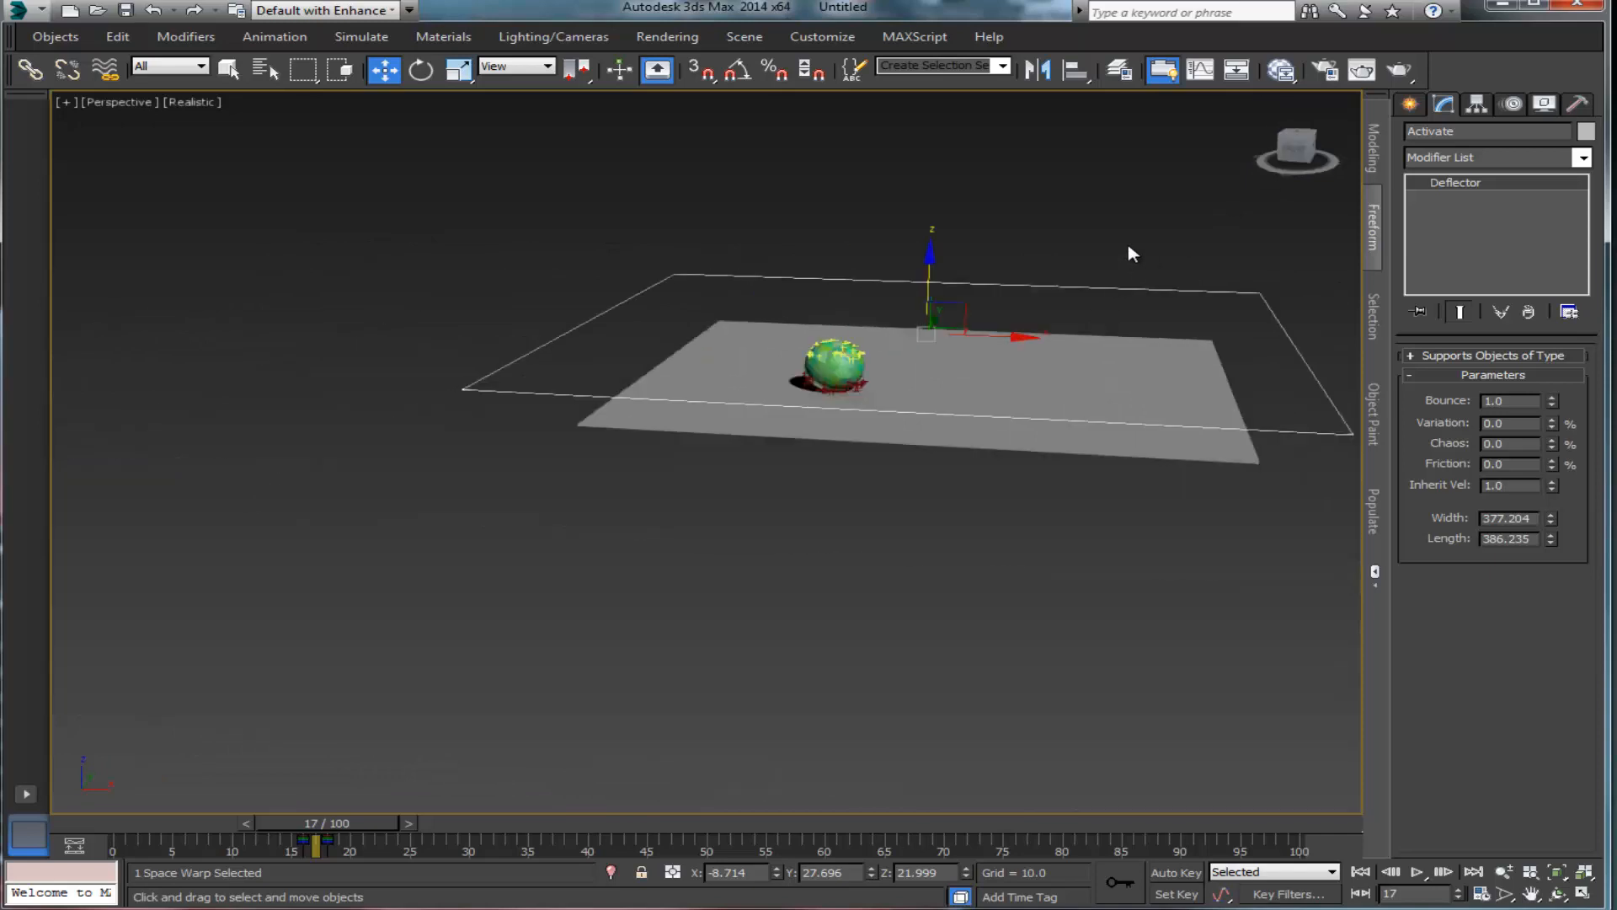
{"action": "middle_click_drag", "start_coordinate": [1131, 239], "coordinate": [932, 325]}
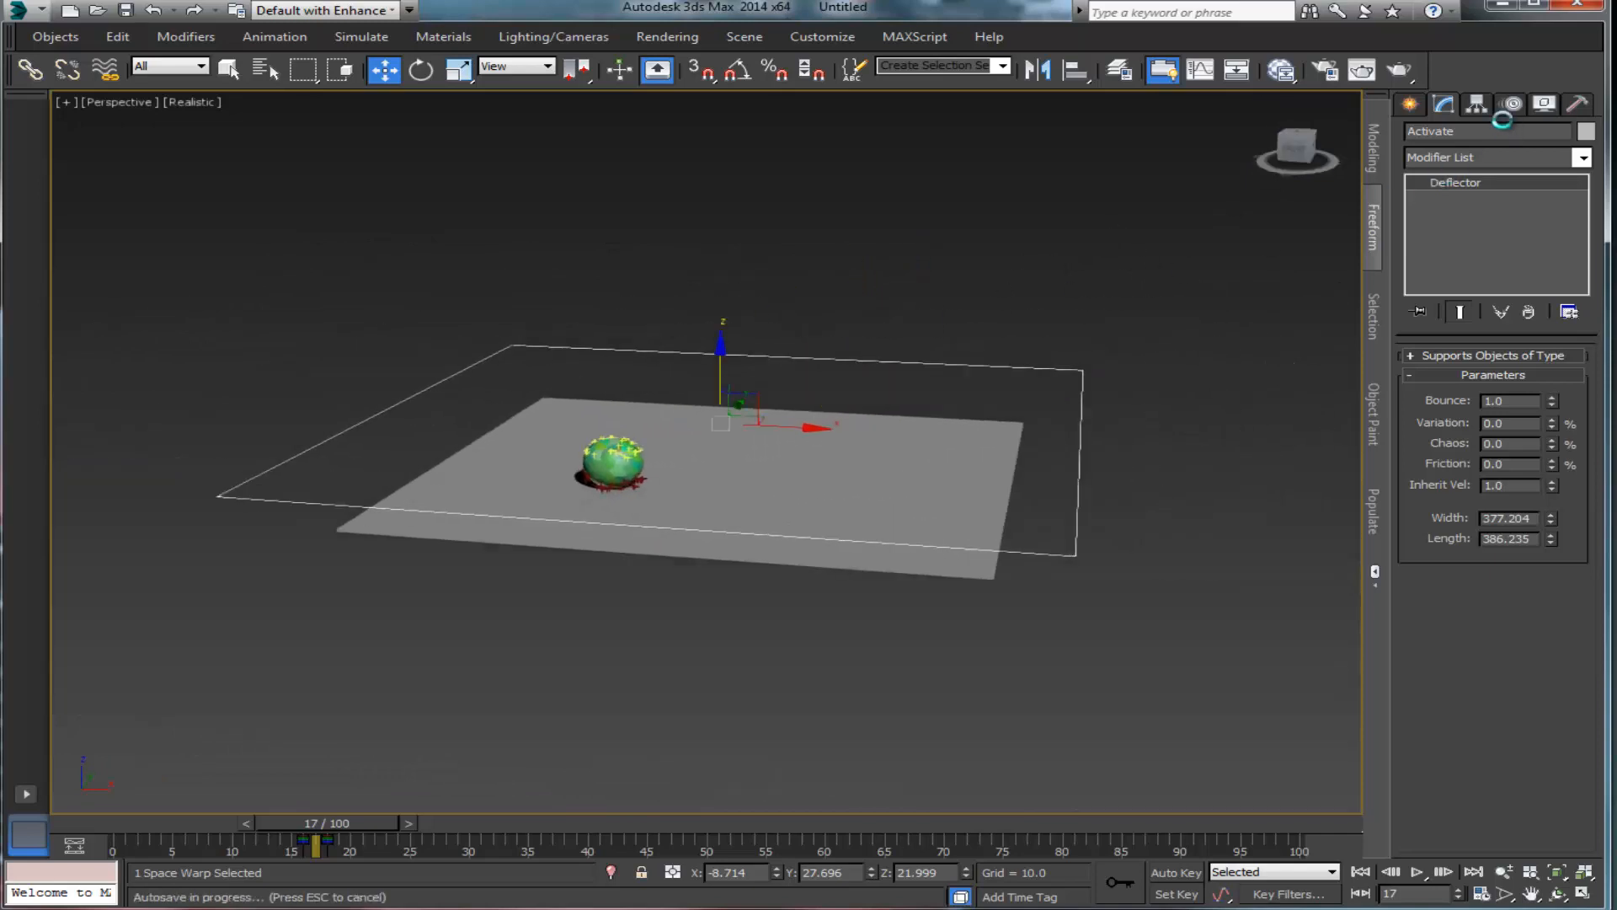
Step: Create a Deflector about 586 wide and 630 long surrounding the whole floor, with Bounce 0.75 and Friction 50%
{"action": "left_click", "coordinate": [1409, 103]}
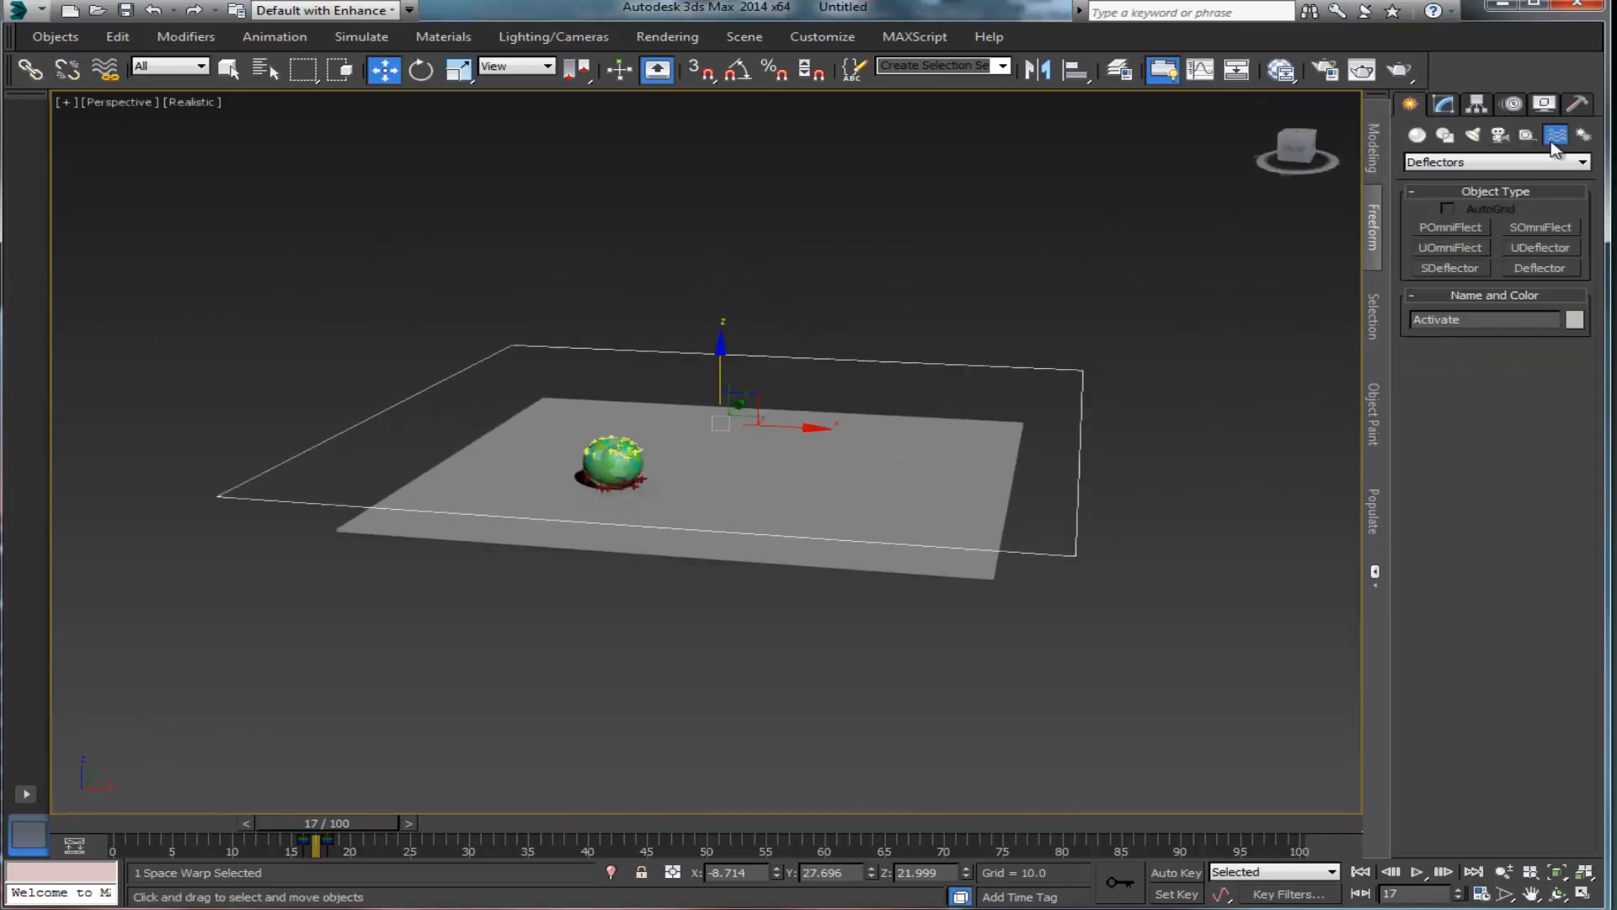
{"action": "left_click", "coordinate": [1538, 269]}
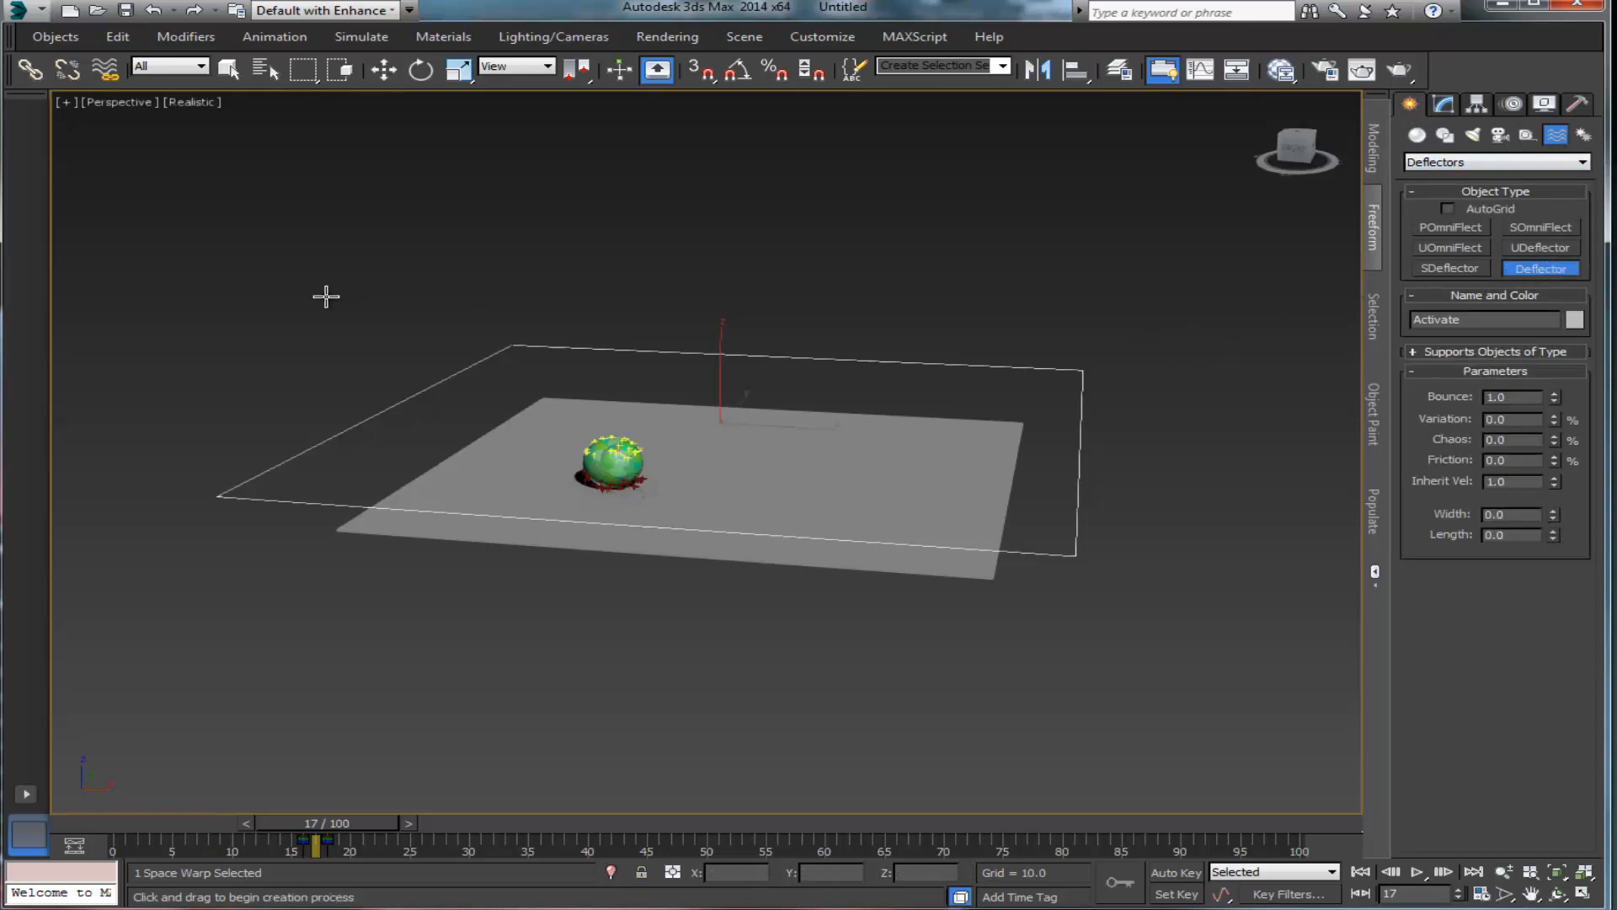
{"action": "left_click_drag", "start_coordinate": [447, 314], "coordinate": [1256, 626]}
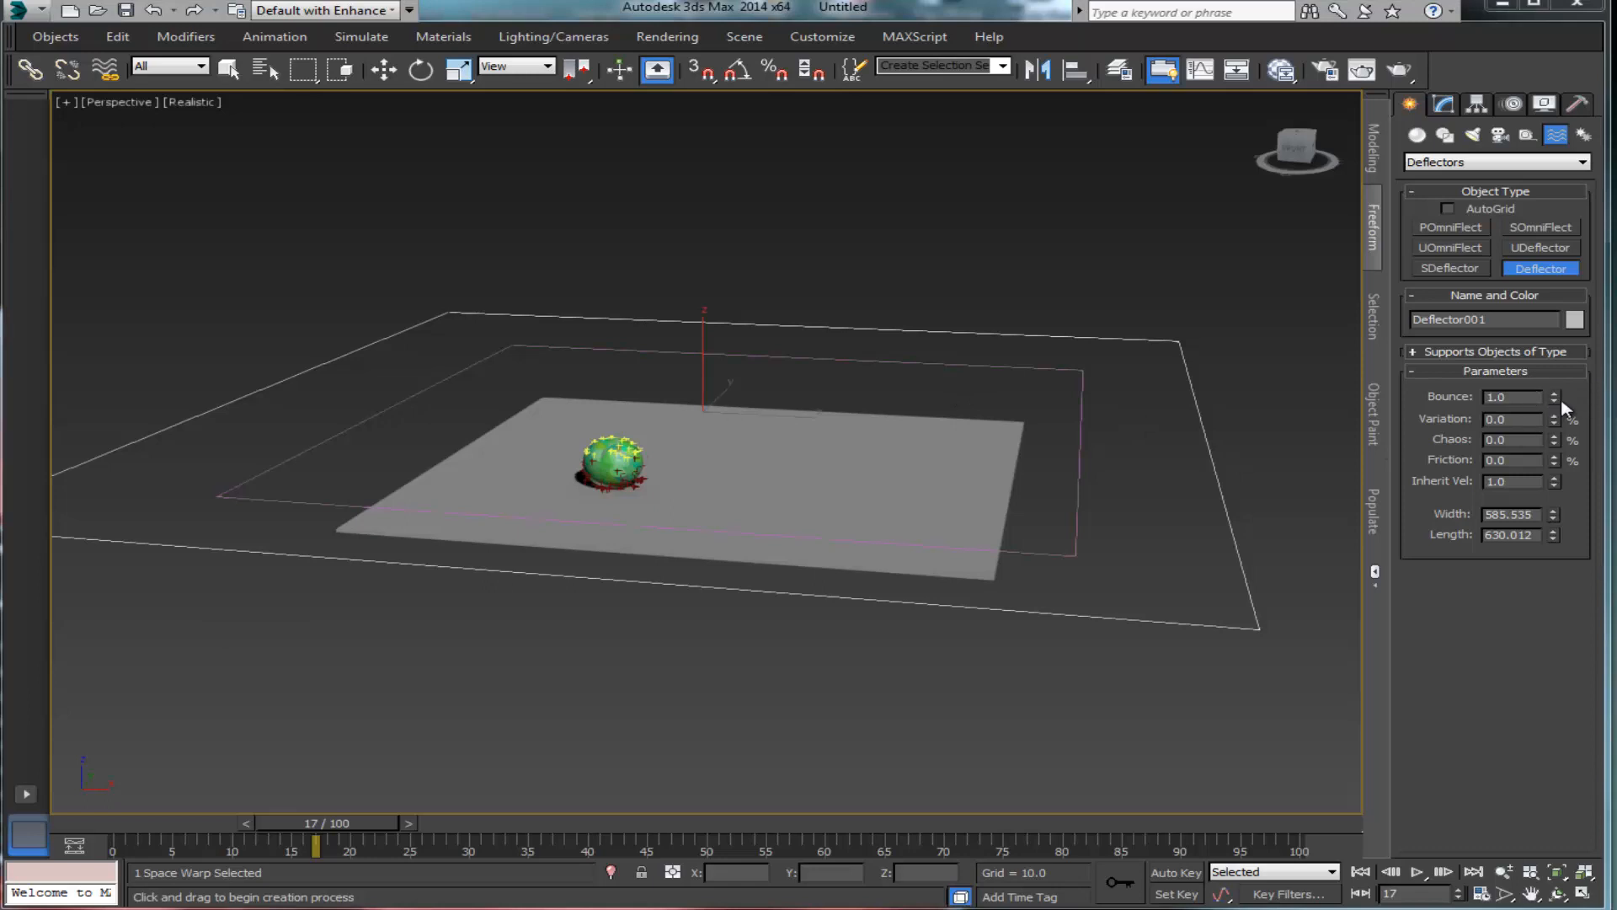
{"action": "left_click_drag", "start_coordinate": [1554, 407], "coordinate": [1553, 405]}
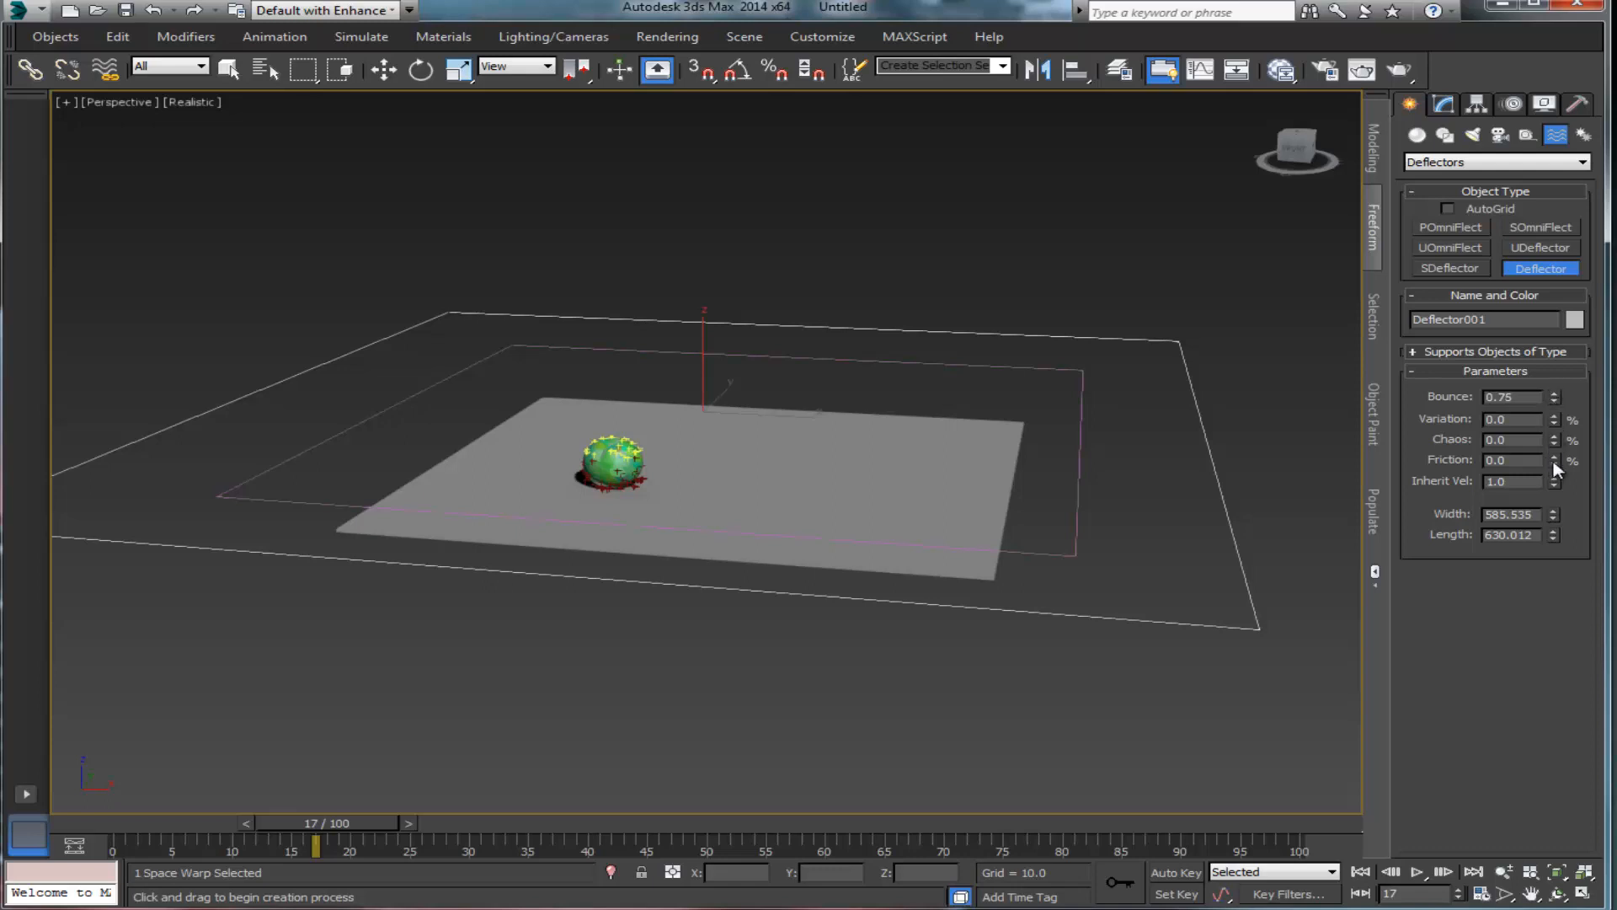
{"action": "left_click_drag", "start_coordinate": [1556, 449], "coordinate": [1556, 441]}
Step: In Particle View, assign Deflector001 to the Collision 002 test in Event 002, and move the window clear of the viewport
{"action": "key", "text": "6"}
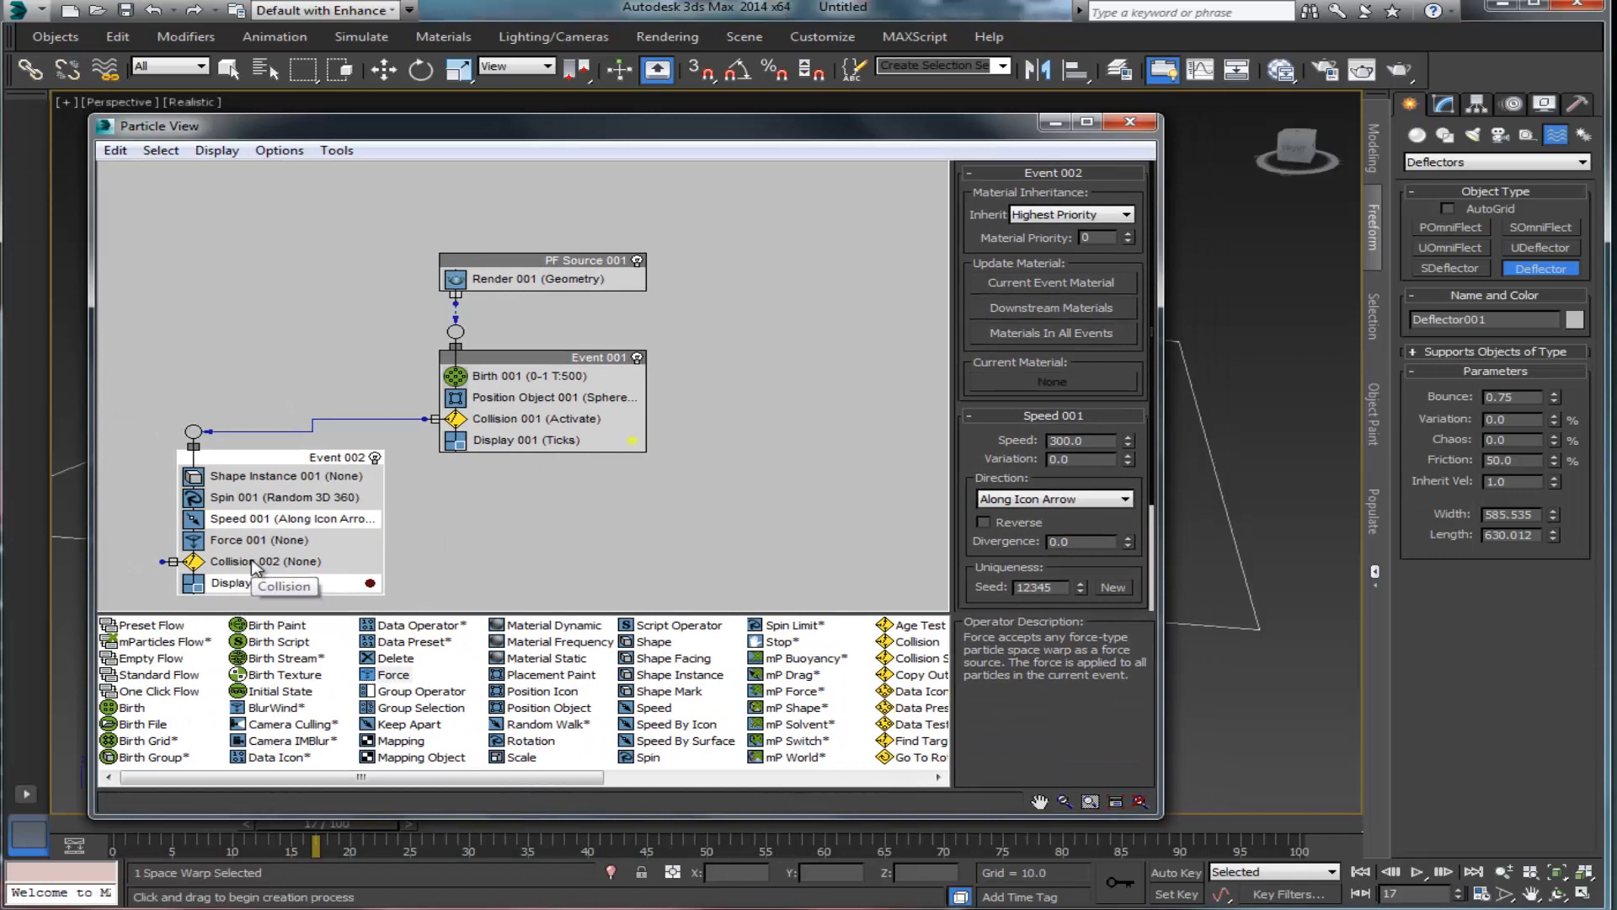
{"action": "left_click", "coordinate": [255, 562]}
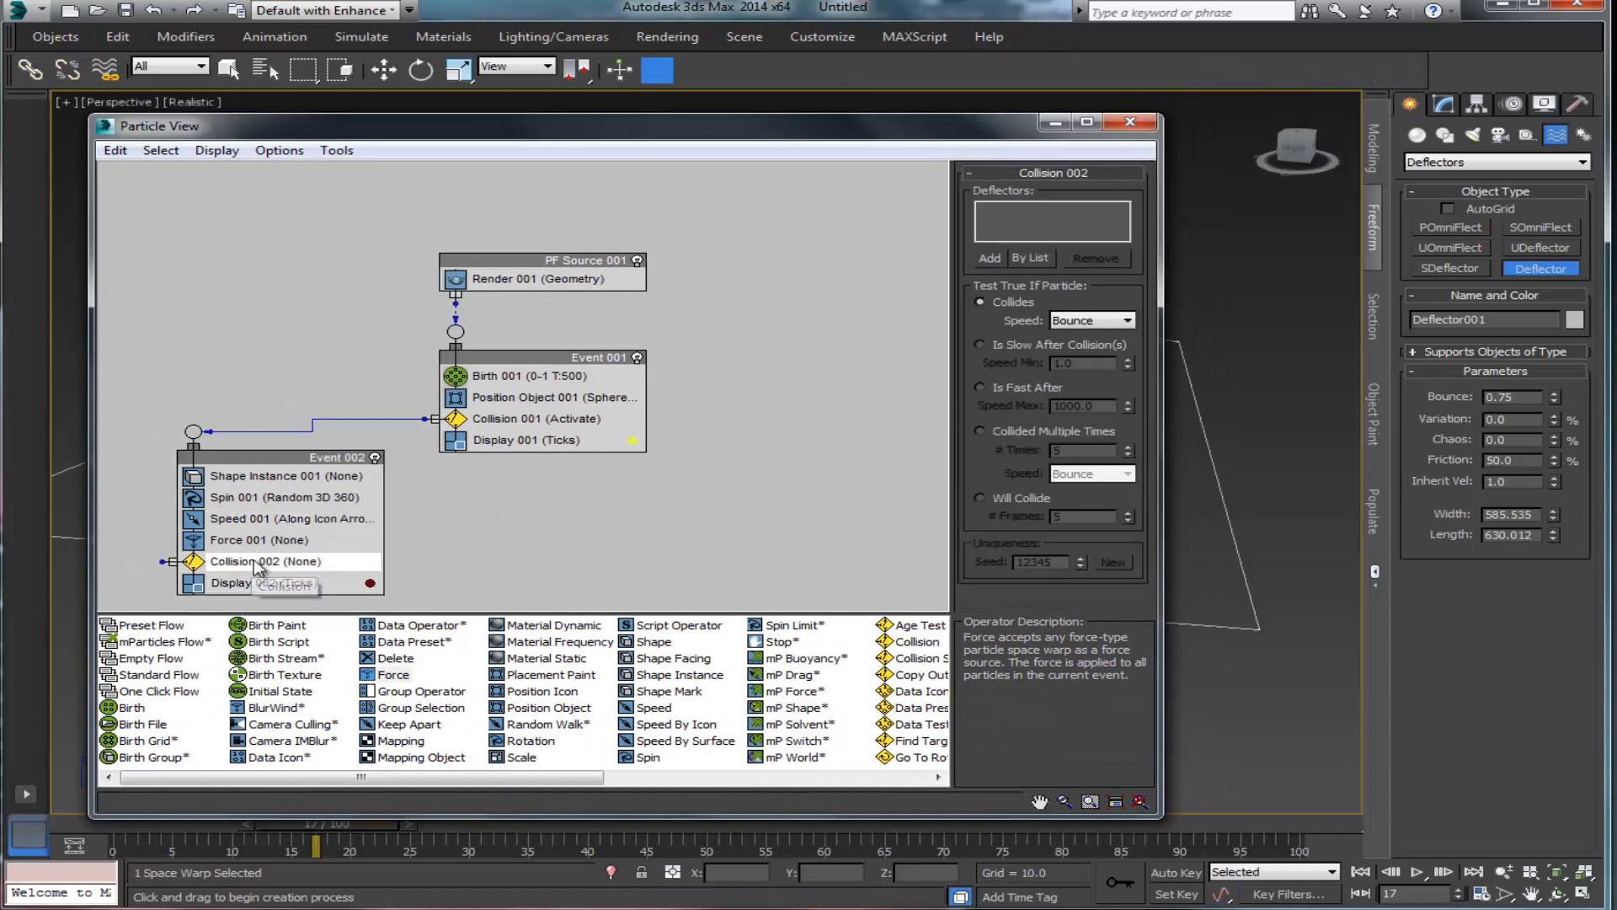
{"action": "left_click", "coordinate": [1031, 263]}
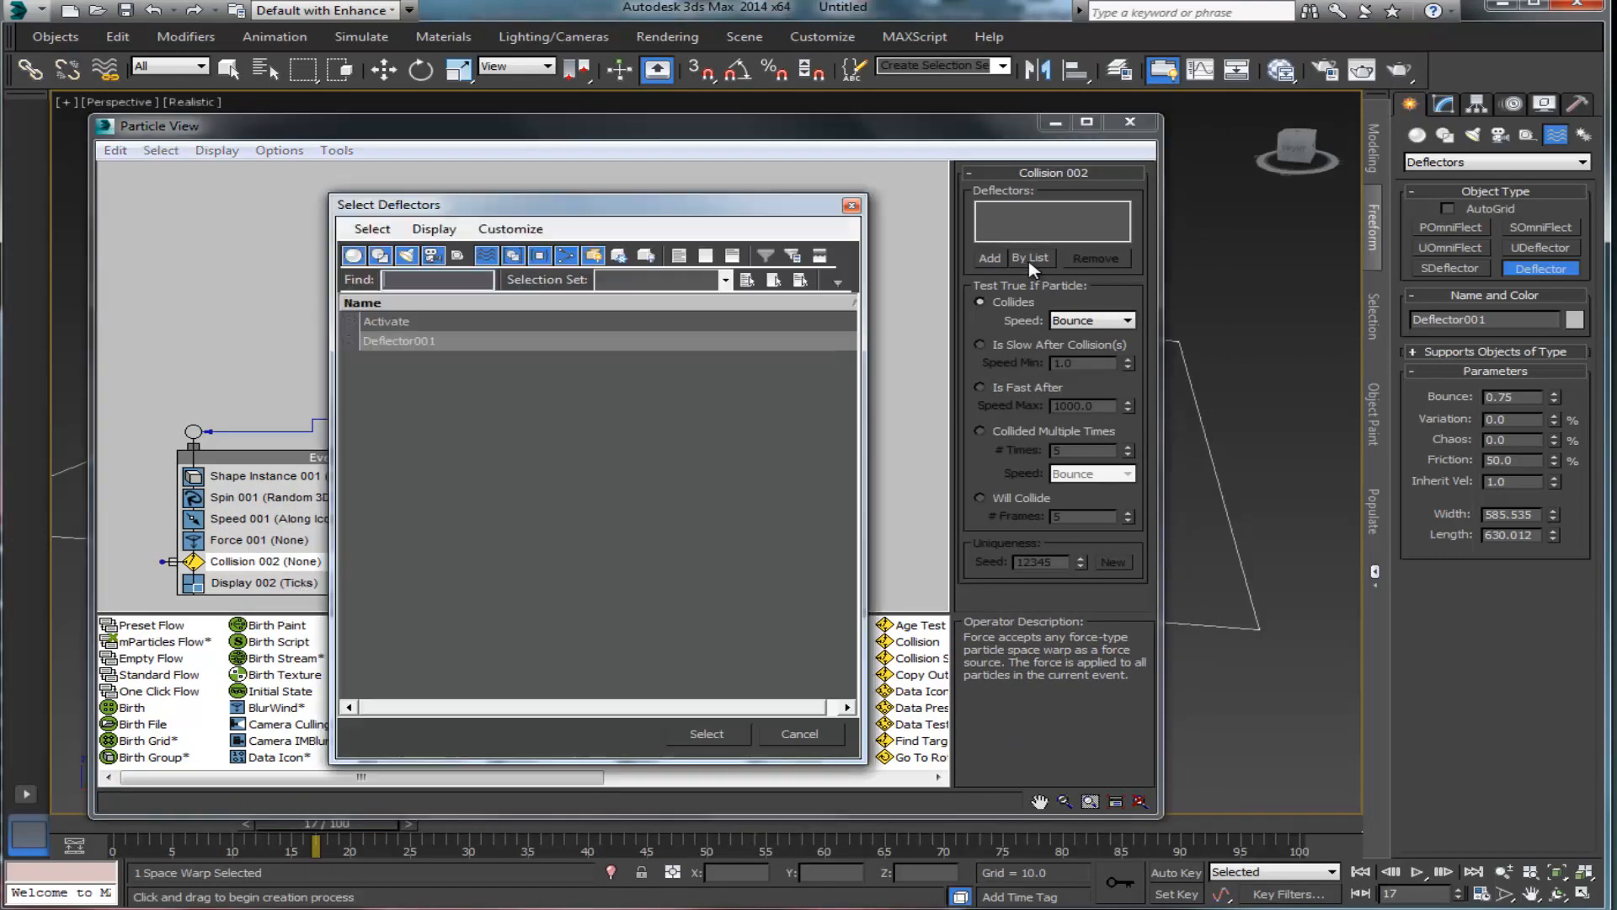
{"action": "left_click", "coordinate": [415, 341]}
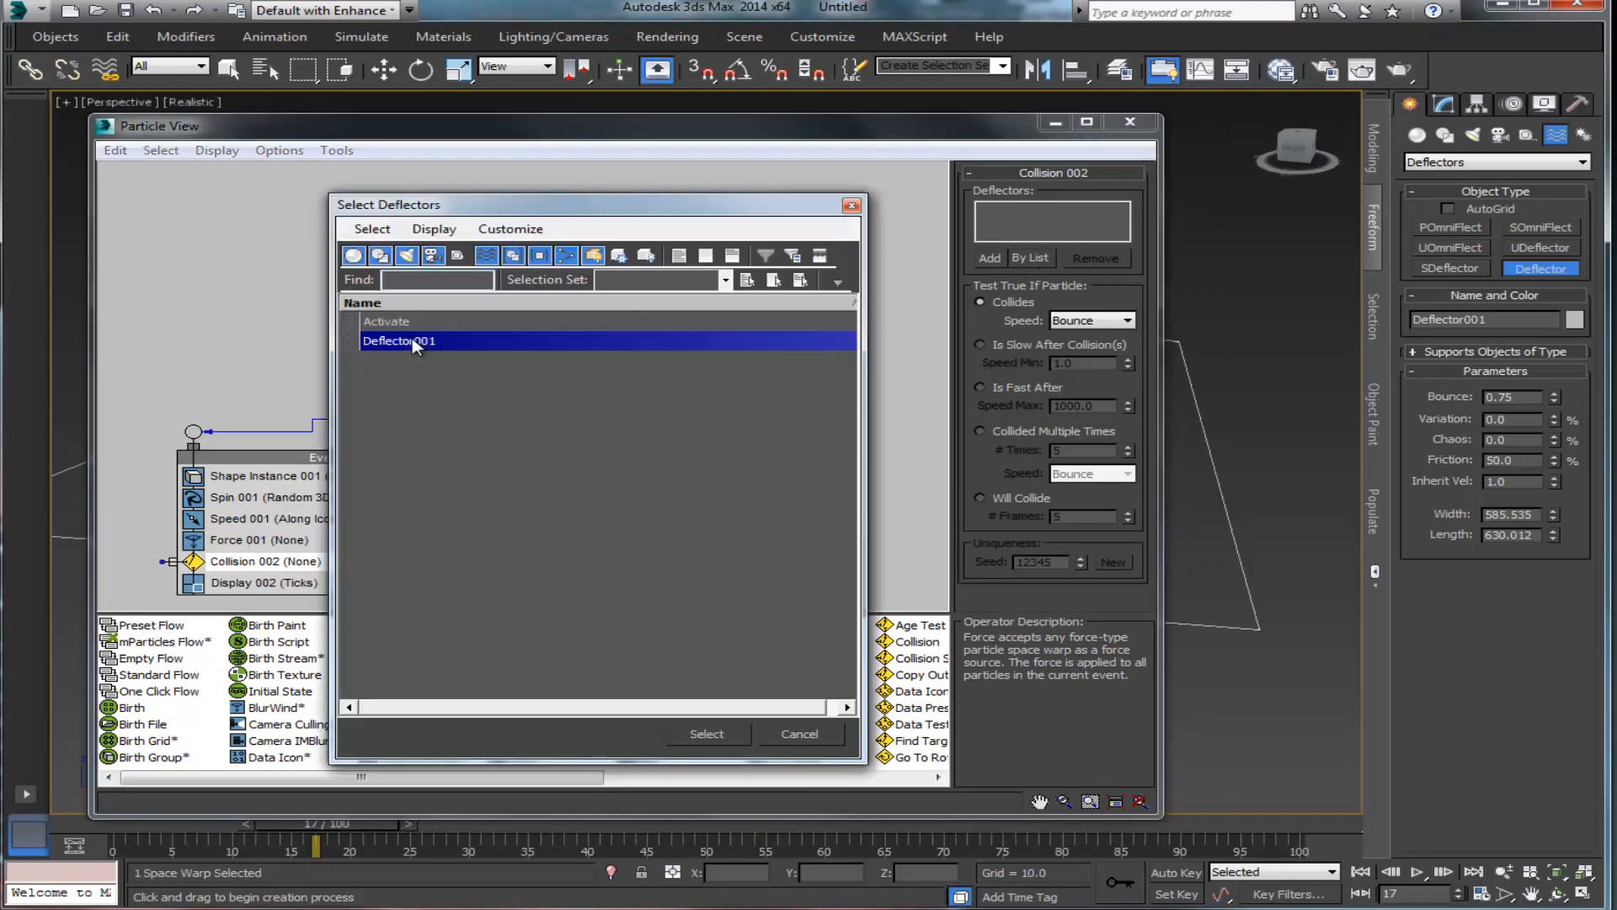
{"action": "left_click", "coordinate": [717, 740]}
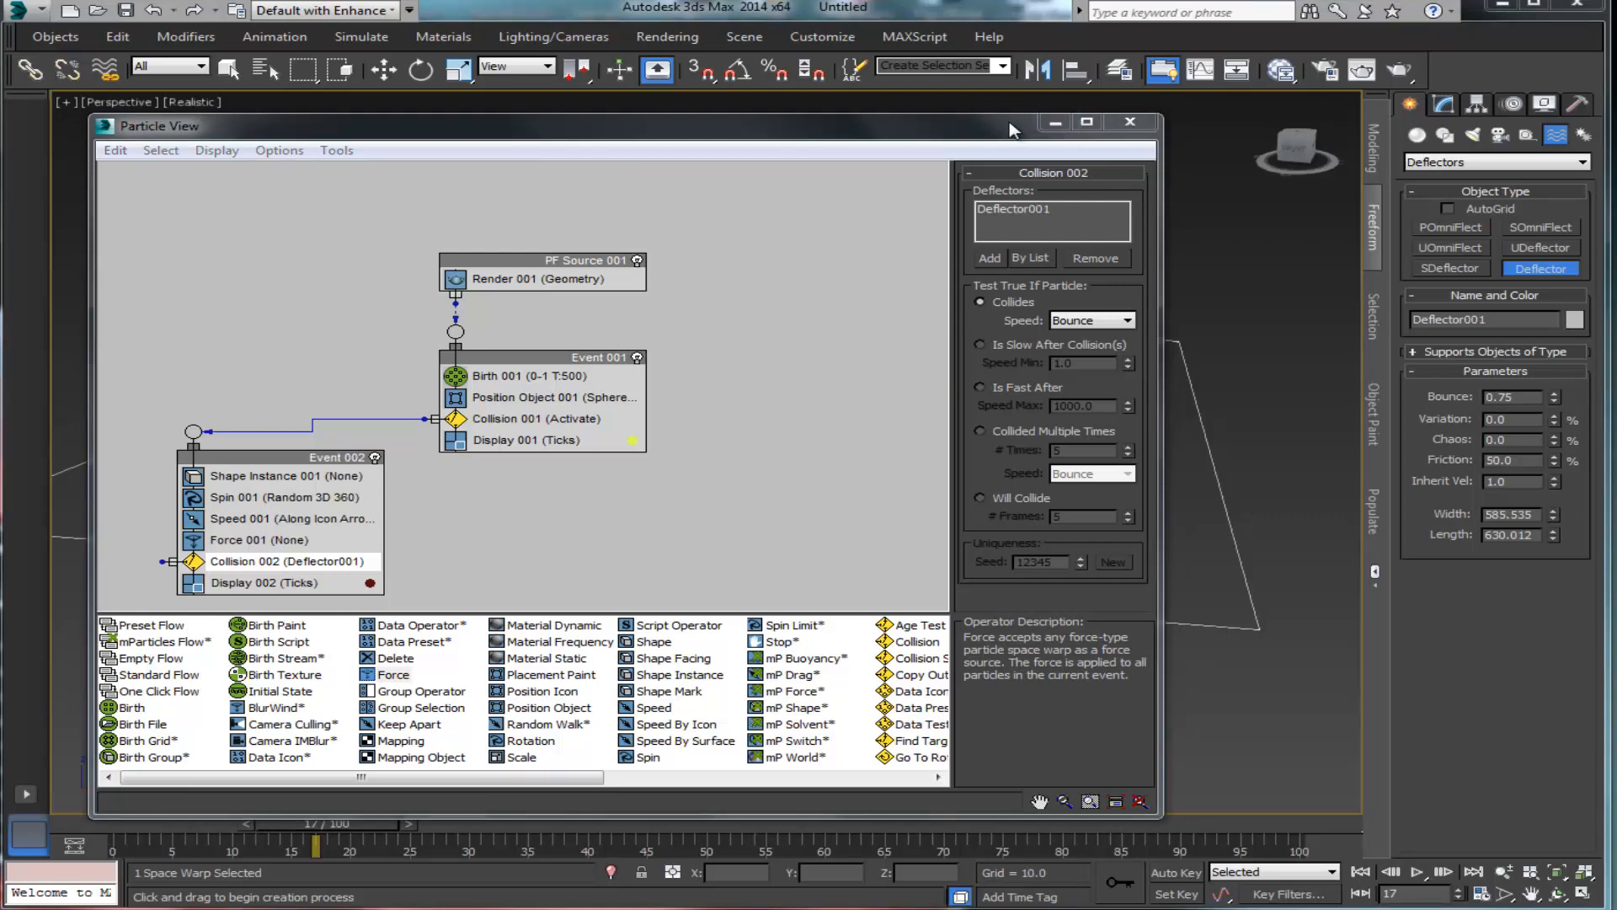
{"action": "left_click_drag", "start_coordinate": [1037, 125], "coordinate": [2, 81]}
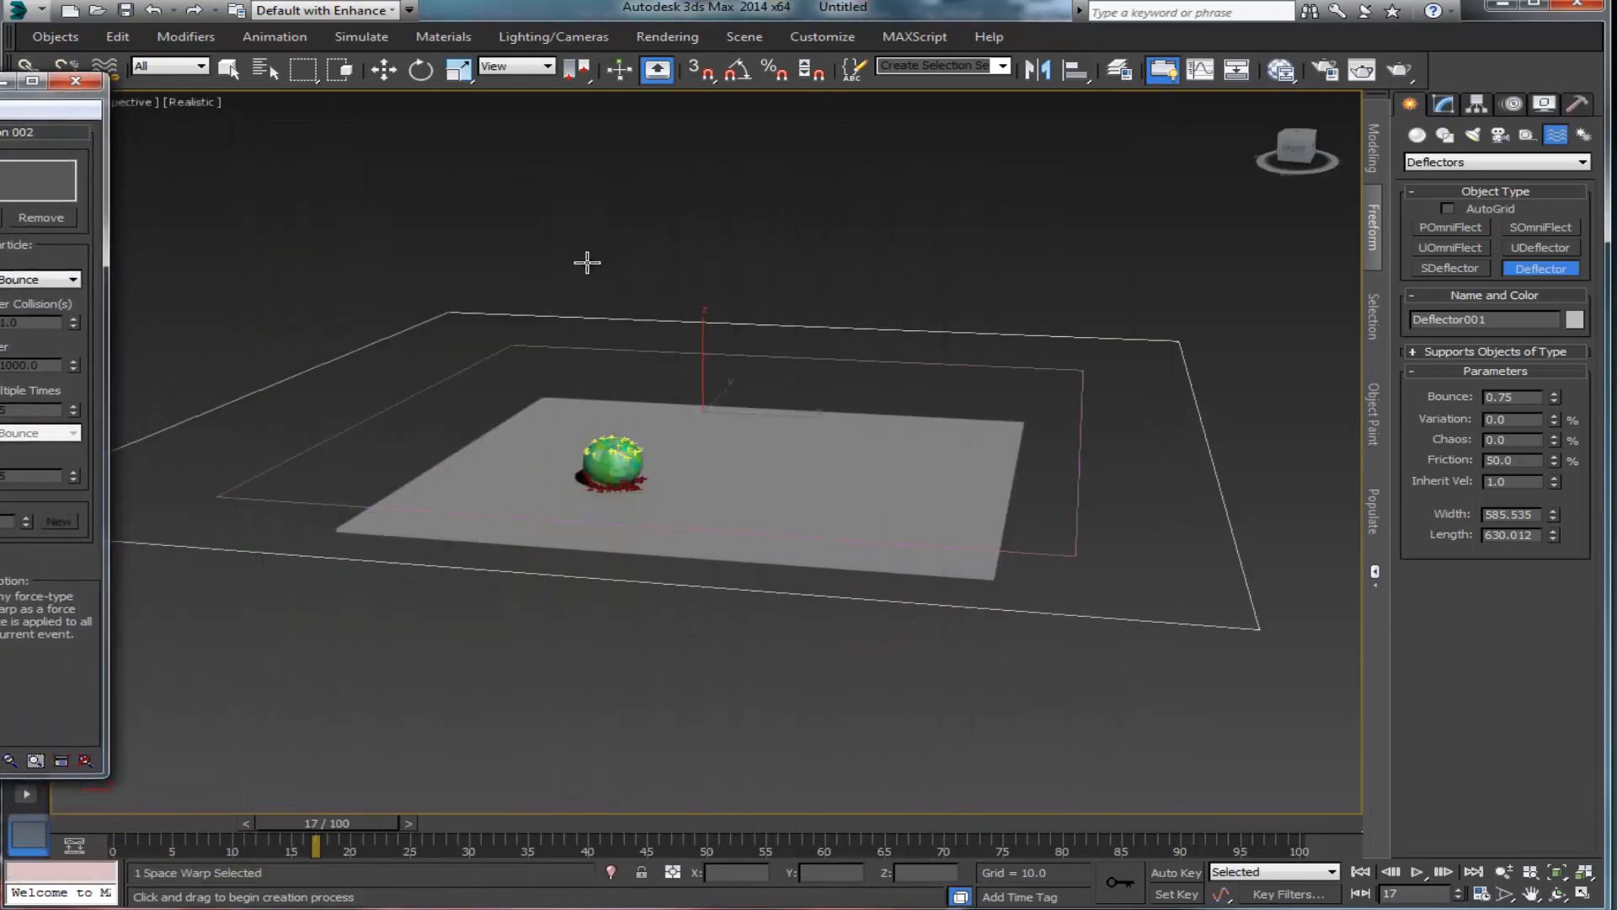
{"action": "left_click_drag", "start_coordinate": [2, 81], "coordinate": [0, 86]}
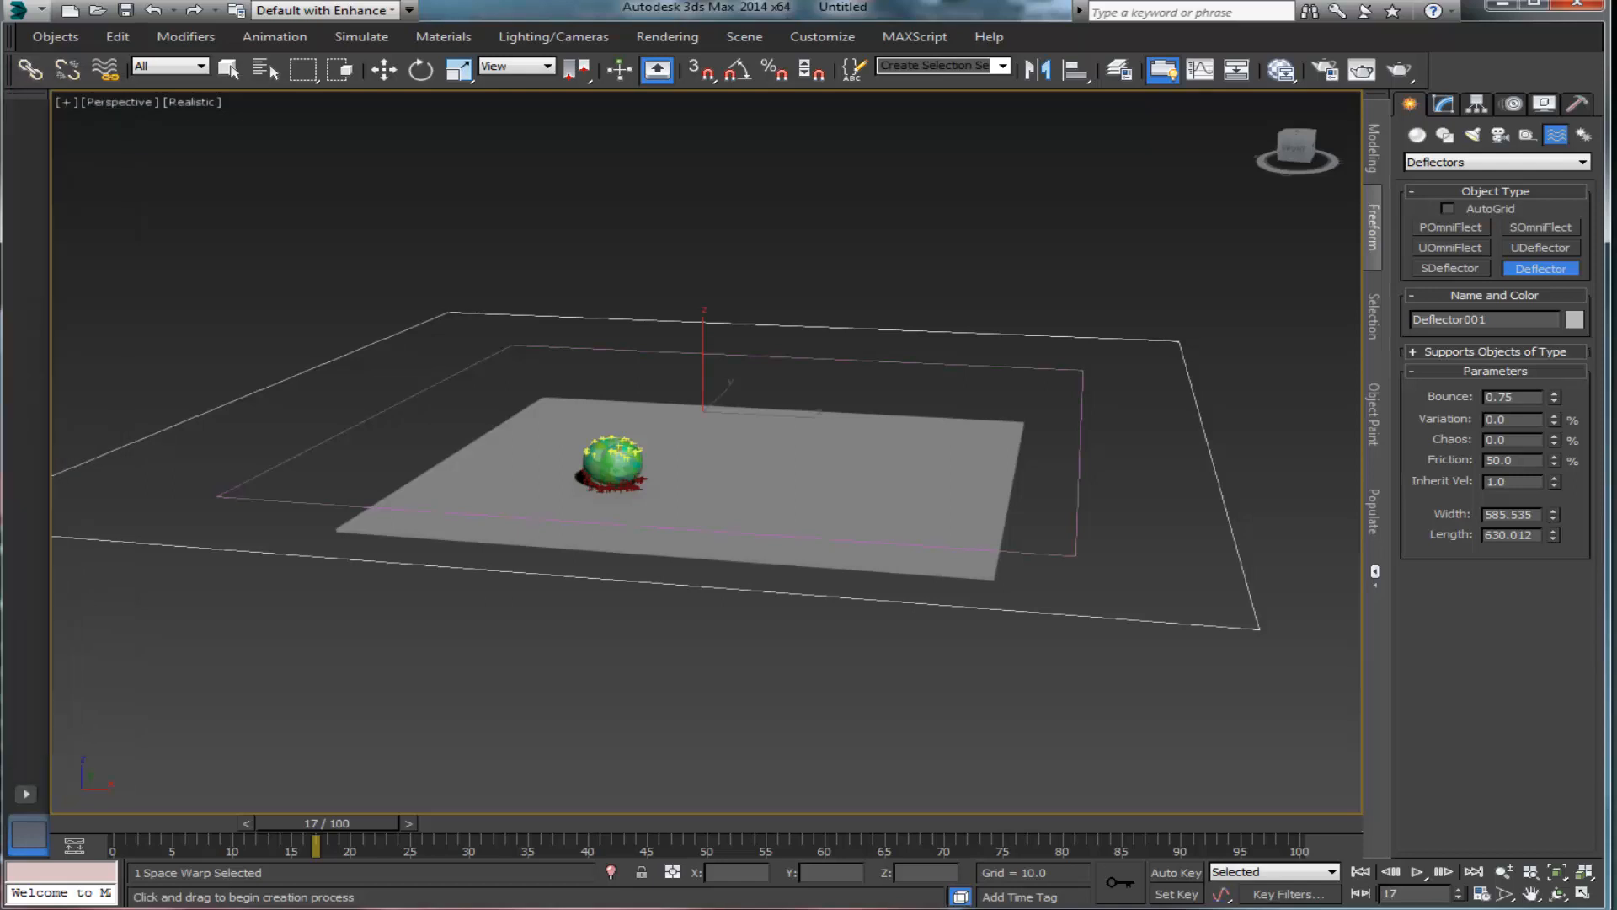
Step: Frame the sphere closely and scrub the animation between frames 0 and 26 to check how the red particles collide with the floor
{"action": "scroll", "coordinate": [556, 271], "scroll_direction": "up", "scroll_amount": 5}
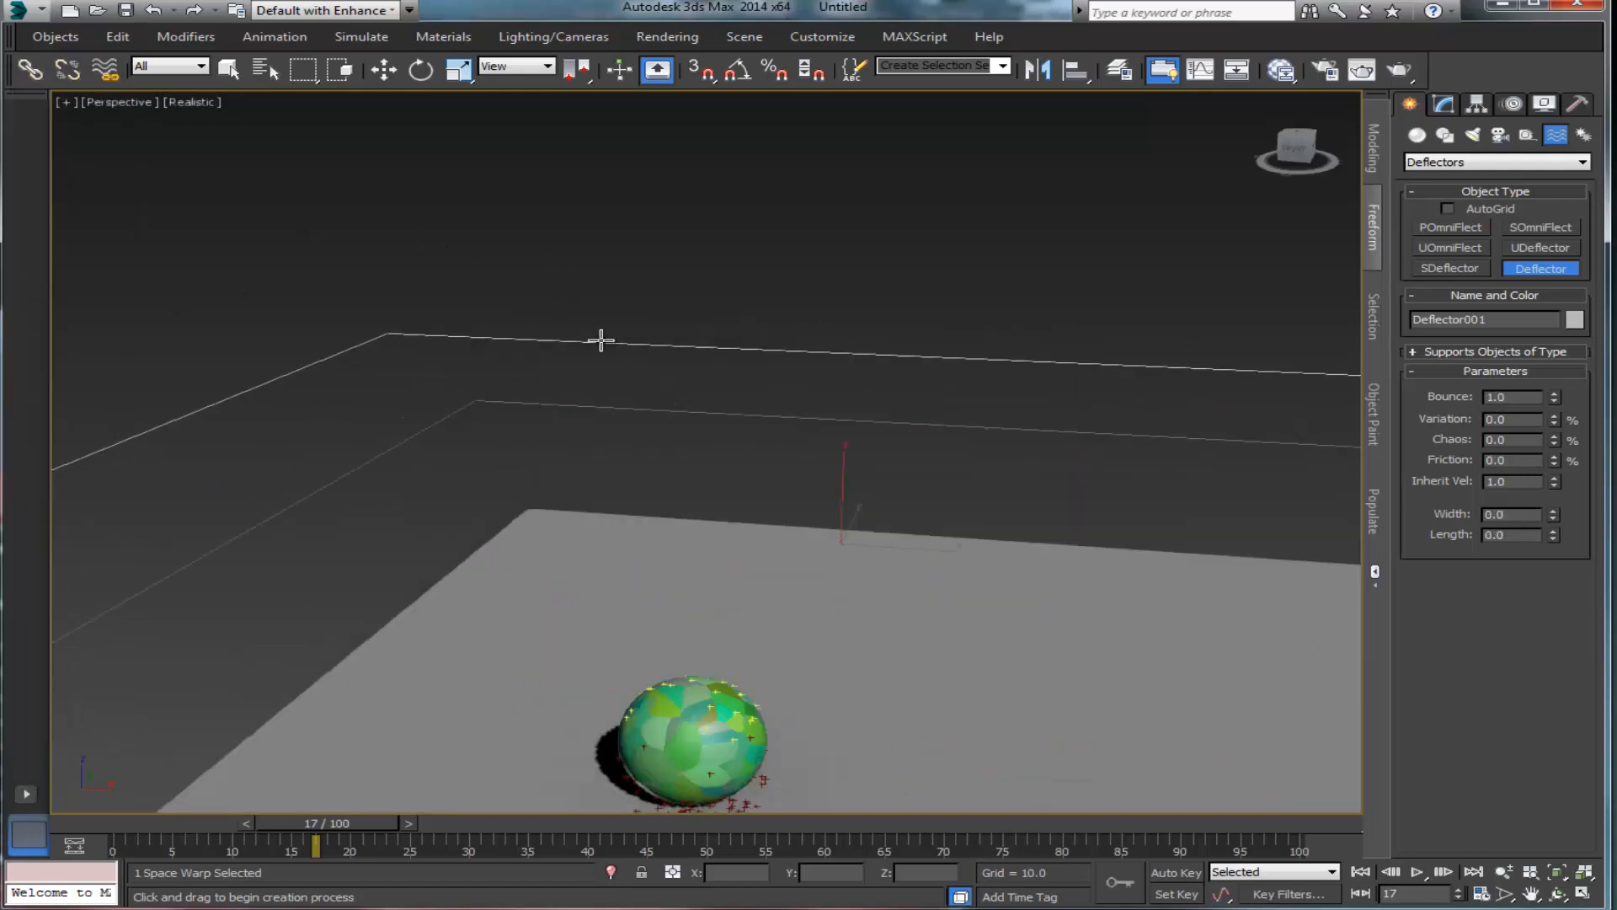
{"action": "middle_click_drag", "start_coordinate": [629, 307], "coordinate": [617, 19]}
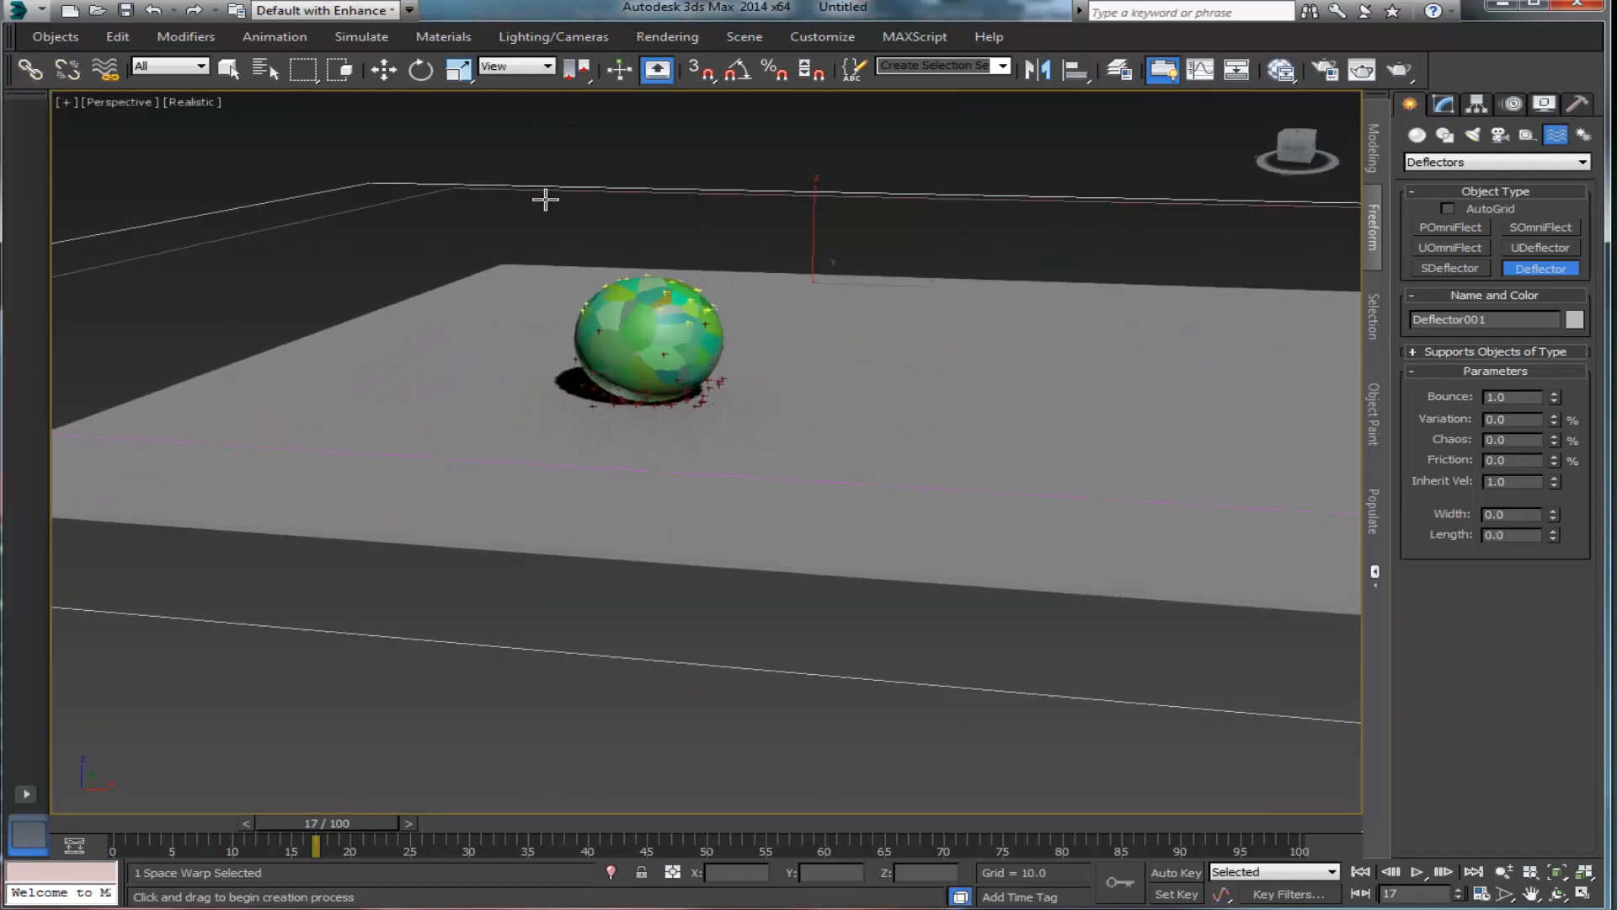
{"action": "left_click_drag", "start_coordinate": [328, 824], "coordinate": [389, 836]}
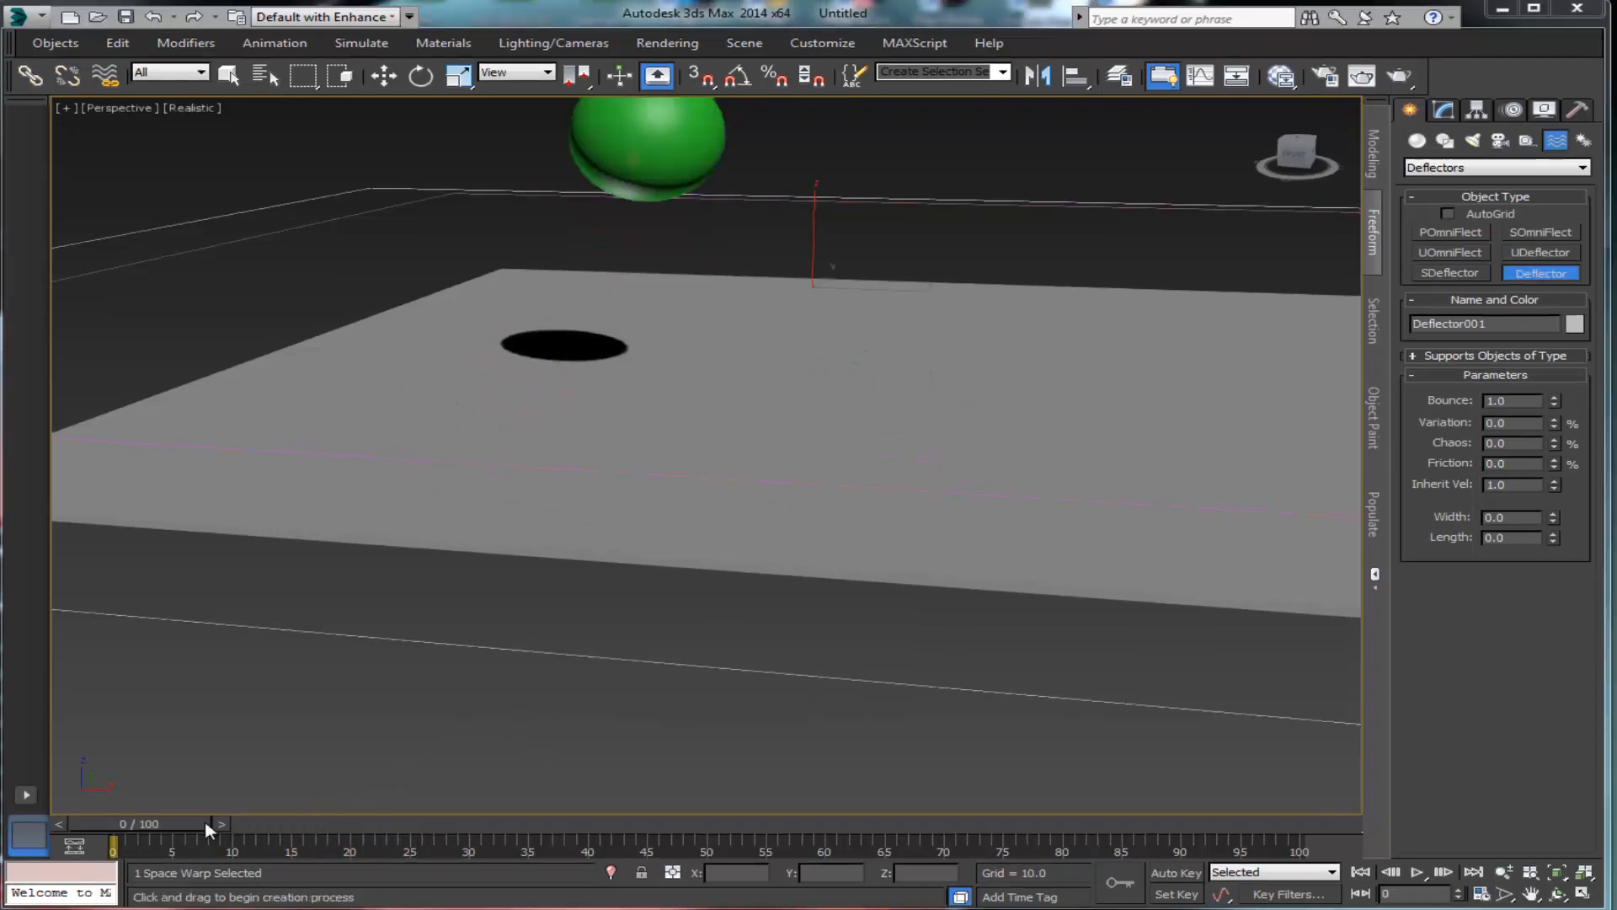
{"action": "left_click_drag", "start_coordinate": [173, 830], "coordinate": [476, 824]}
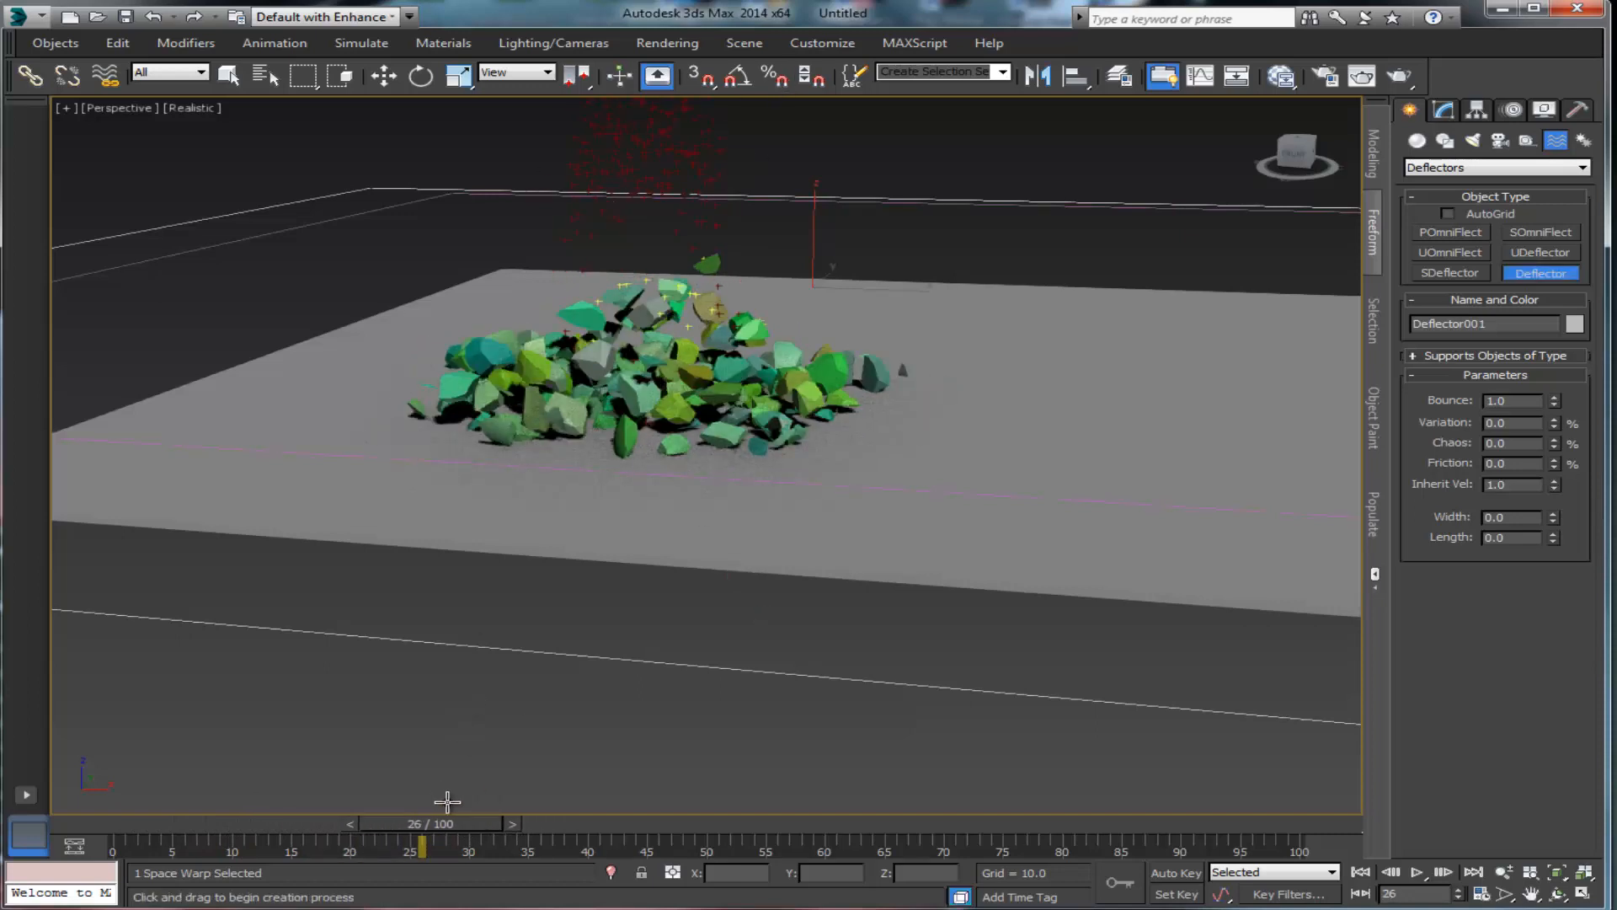
{"action": "left_click_drag", "start_coordinate": [463, 824], "coordinate": [165, 827]}
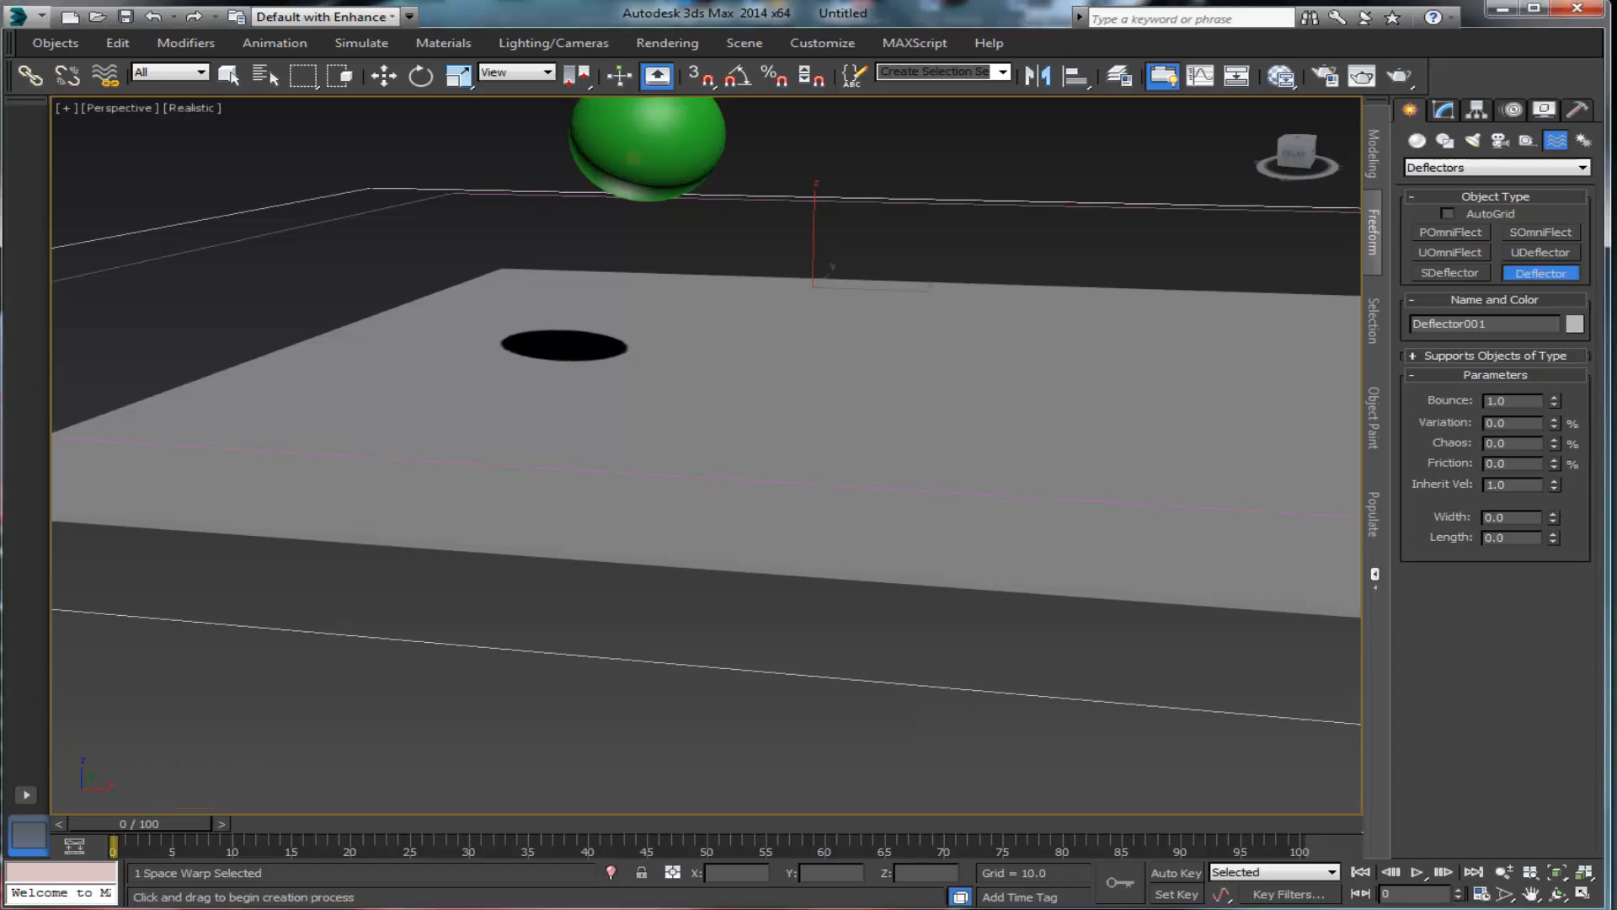
Step: Bring Particle View back into view, move all event nodes together toward the middle of its canvas, and minimize the window
{"action": "left_click_drag", "start_coordinate": [0, 253], "coordinate": [977, 120]}
{"action": "left_click_drag", "start_coordinate": [953, 244], "coordinate": [950, 425]}
{"action": "scroll", "coordinate": [891, 423], "scroll_direction": "down", "scroll_amount": 5}
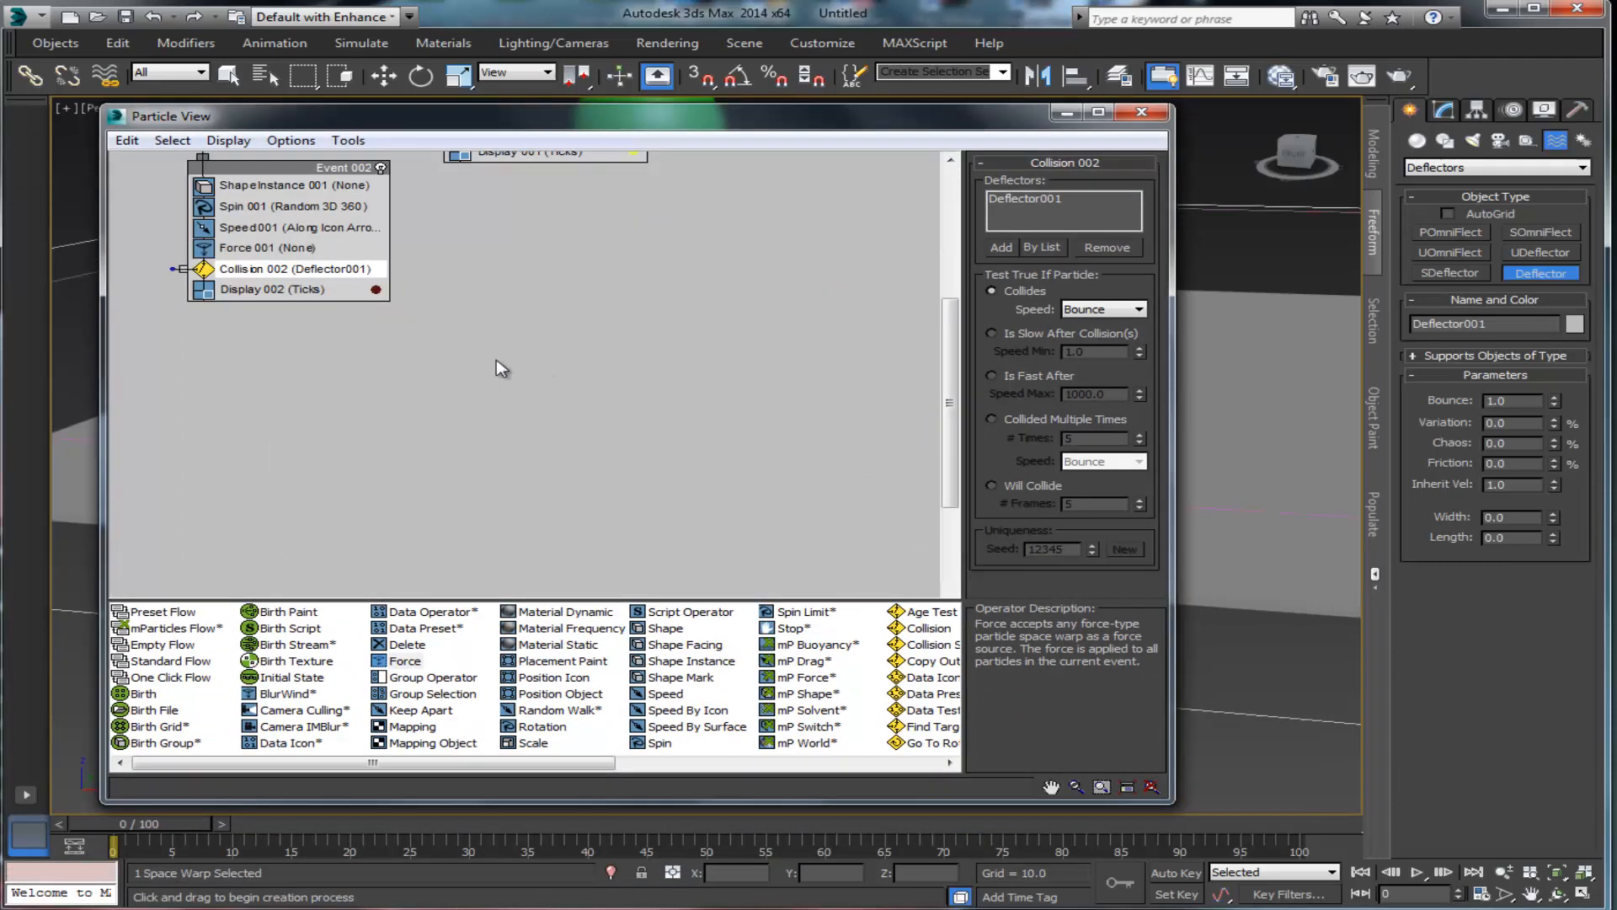
{"action": "middle_click_drag", "start_coordinate": [504, 371], "coordinate": [661, 586]}
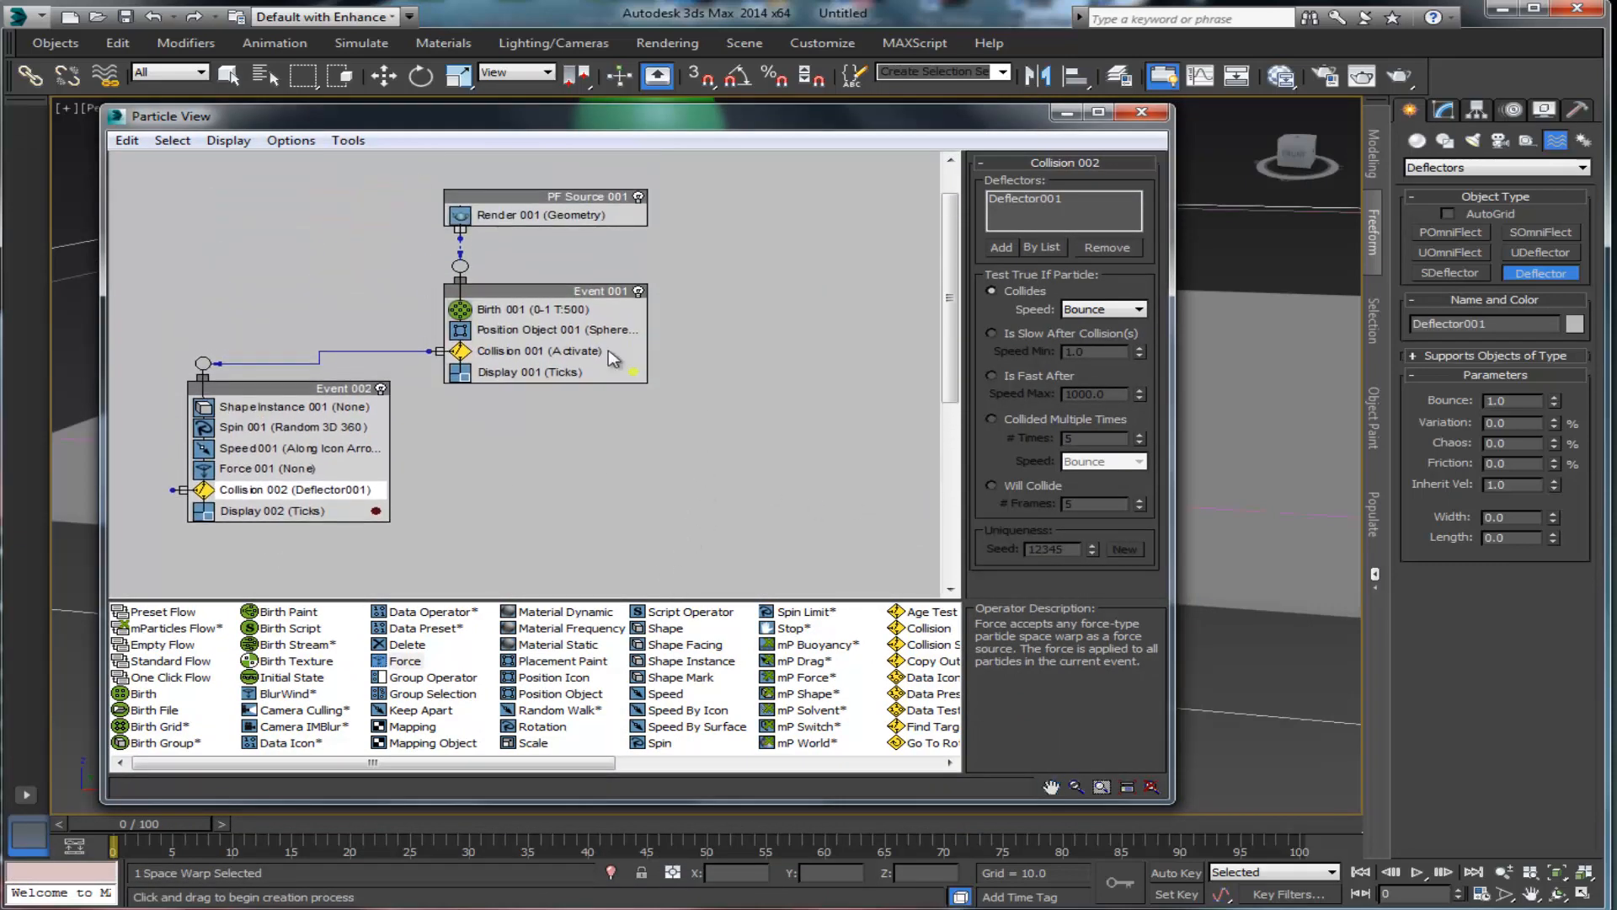
{"action": "middle_click_drag", "start_coordinate": [354, 234], "coordinate": [379, 286]}
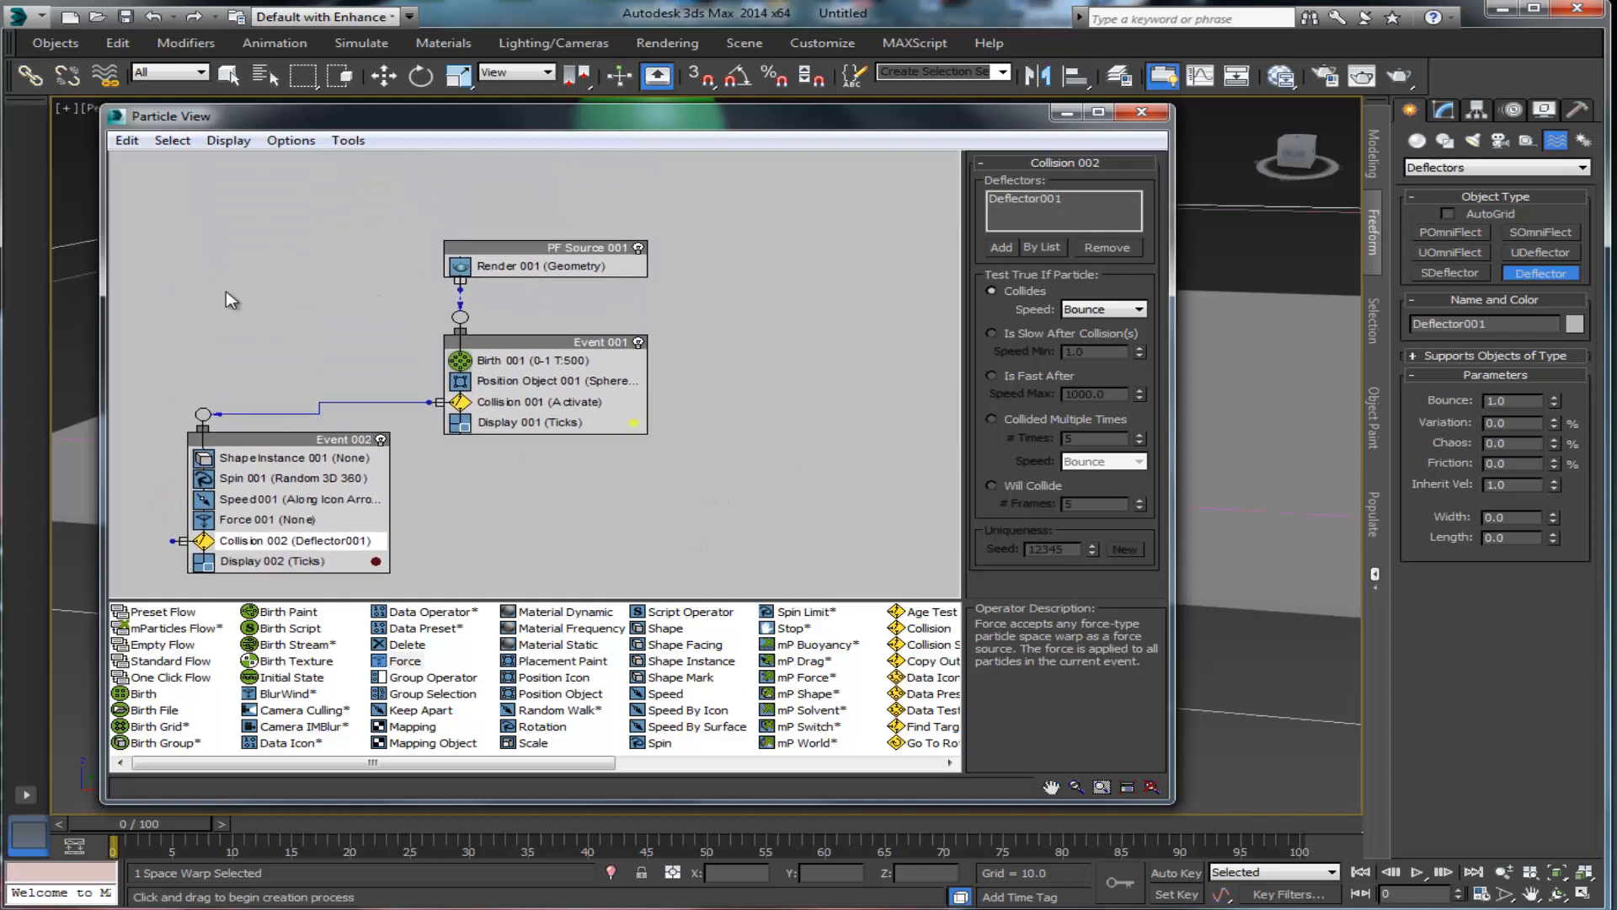
{"action": "left_click_drag", "start_coordinate": [201, 187], "coordinate": [671, 490]}
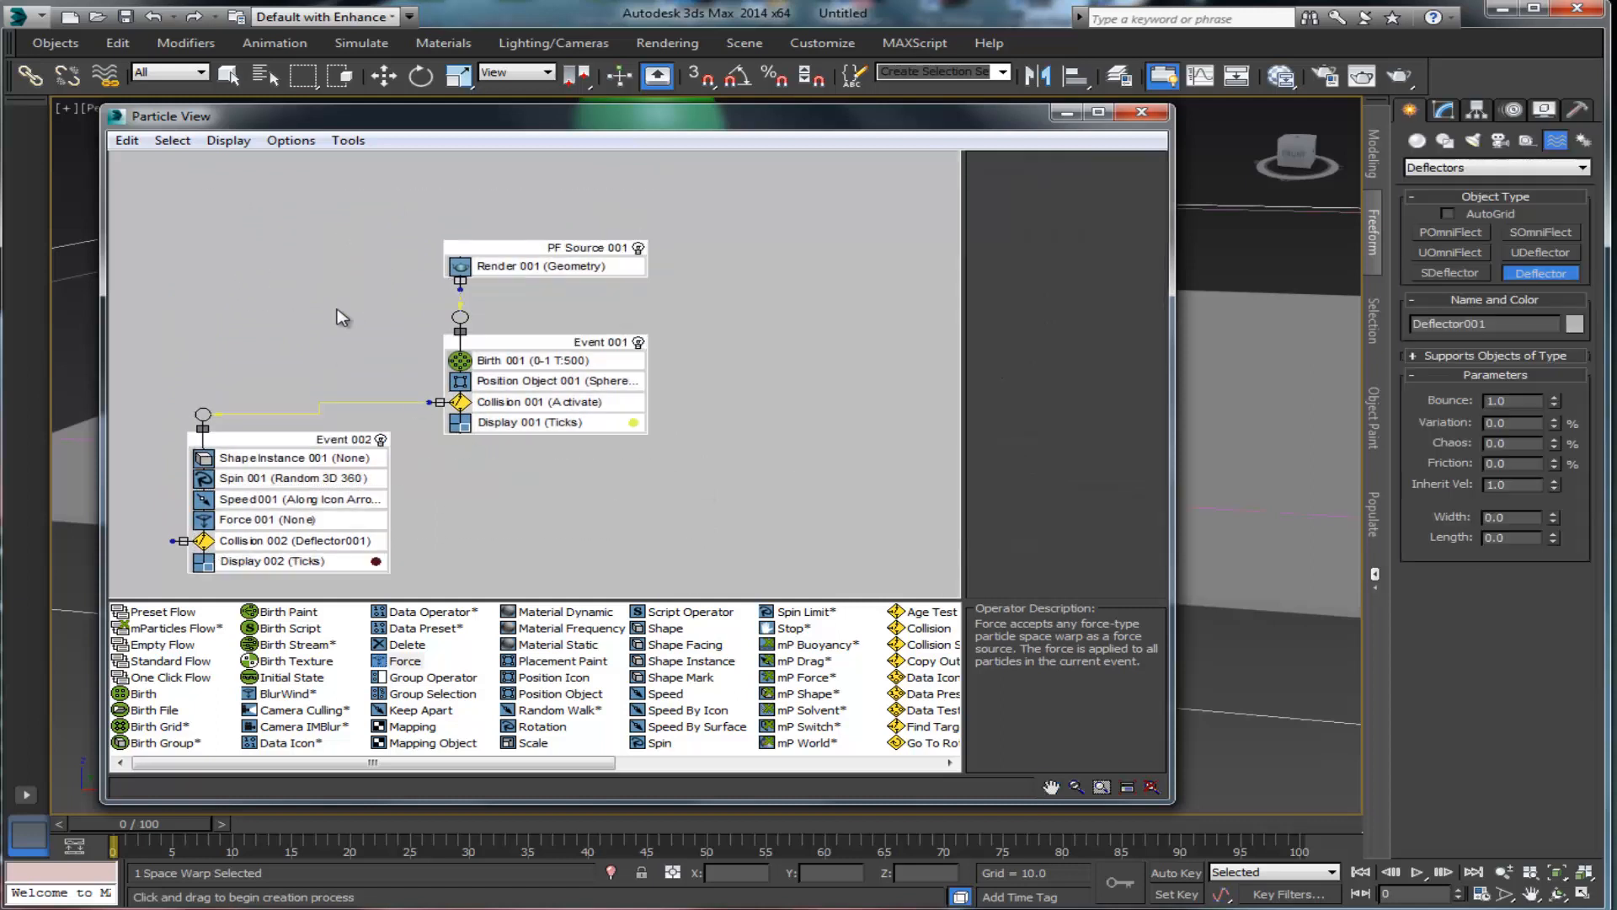
{"action": "left_click_drag", "start_coordinate": [411, 269], "coordinate": [329, 272]}
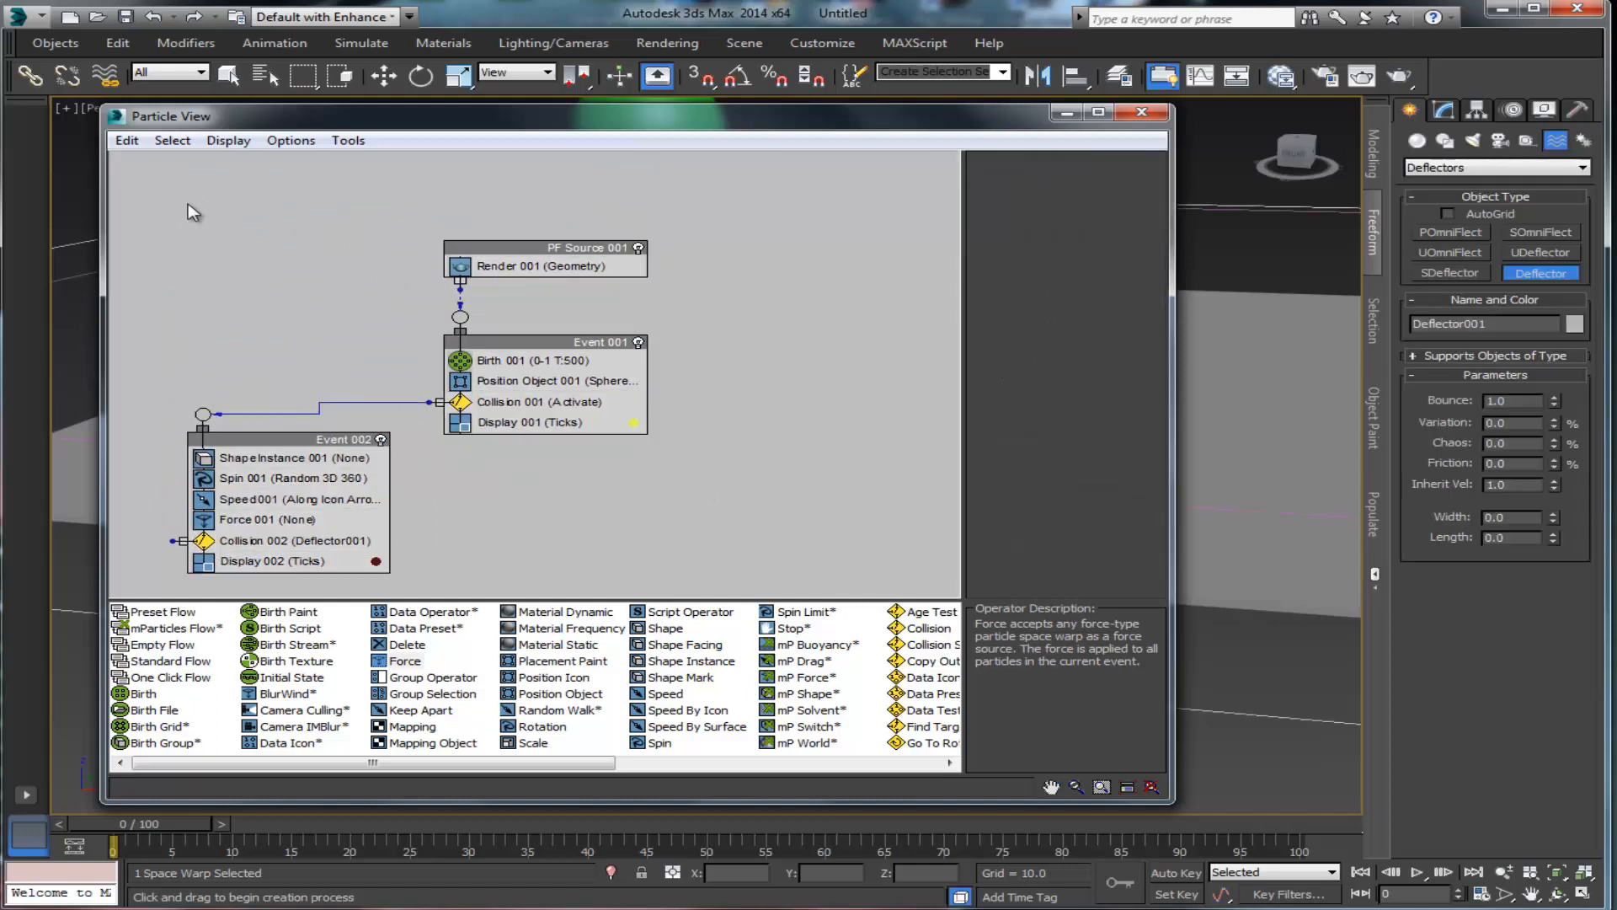
{"action": "left_click_drag", "start_coordinate": [155, 175], "coordinate": [670, 574]}
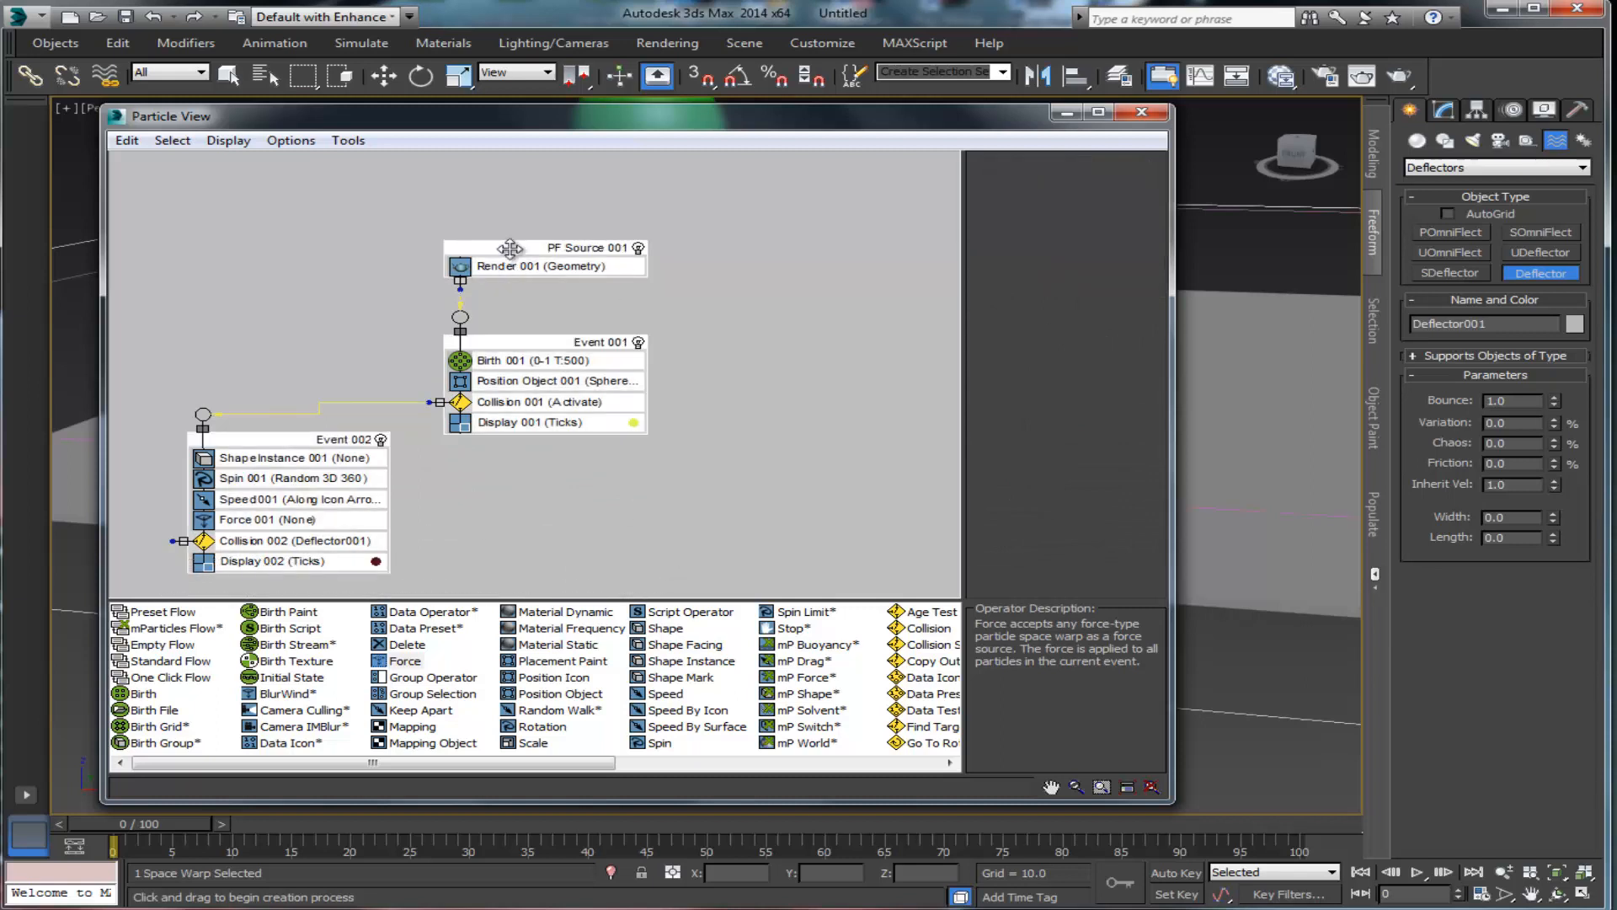
{"action": "left_click_drag", "start_coordinate": [526, 243], "coordinate": [761, 203]}
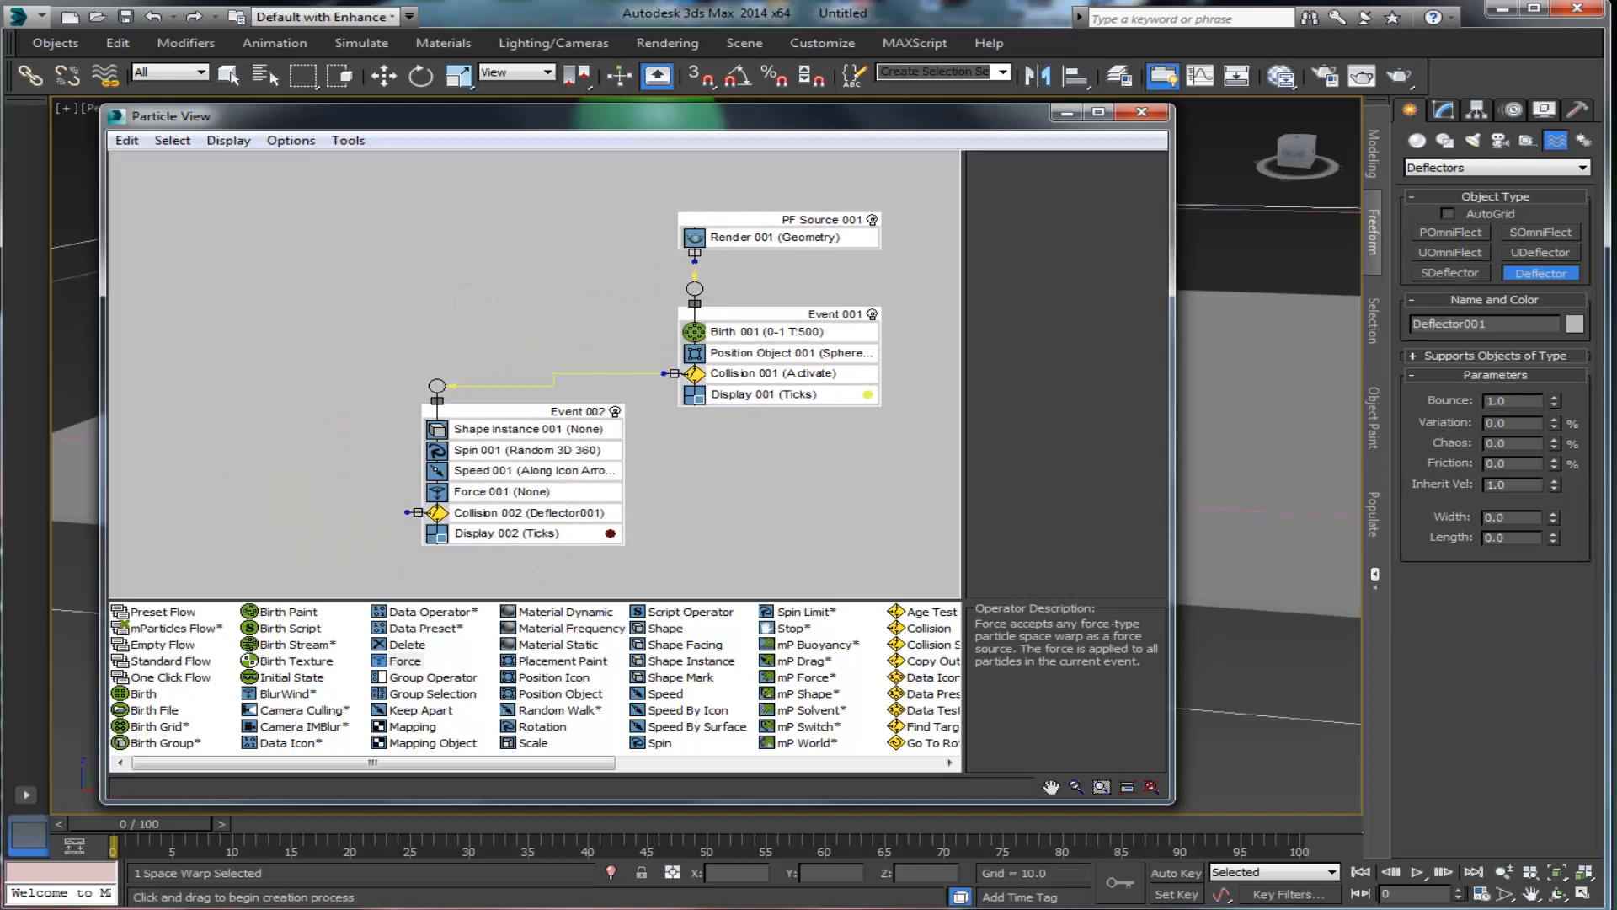
{"action": "left_click", "coordinate": [491, 492]}
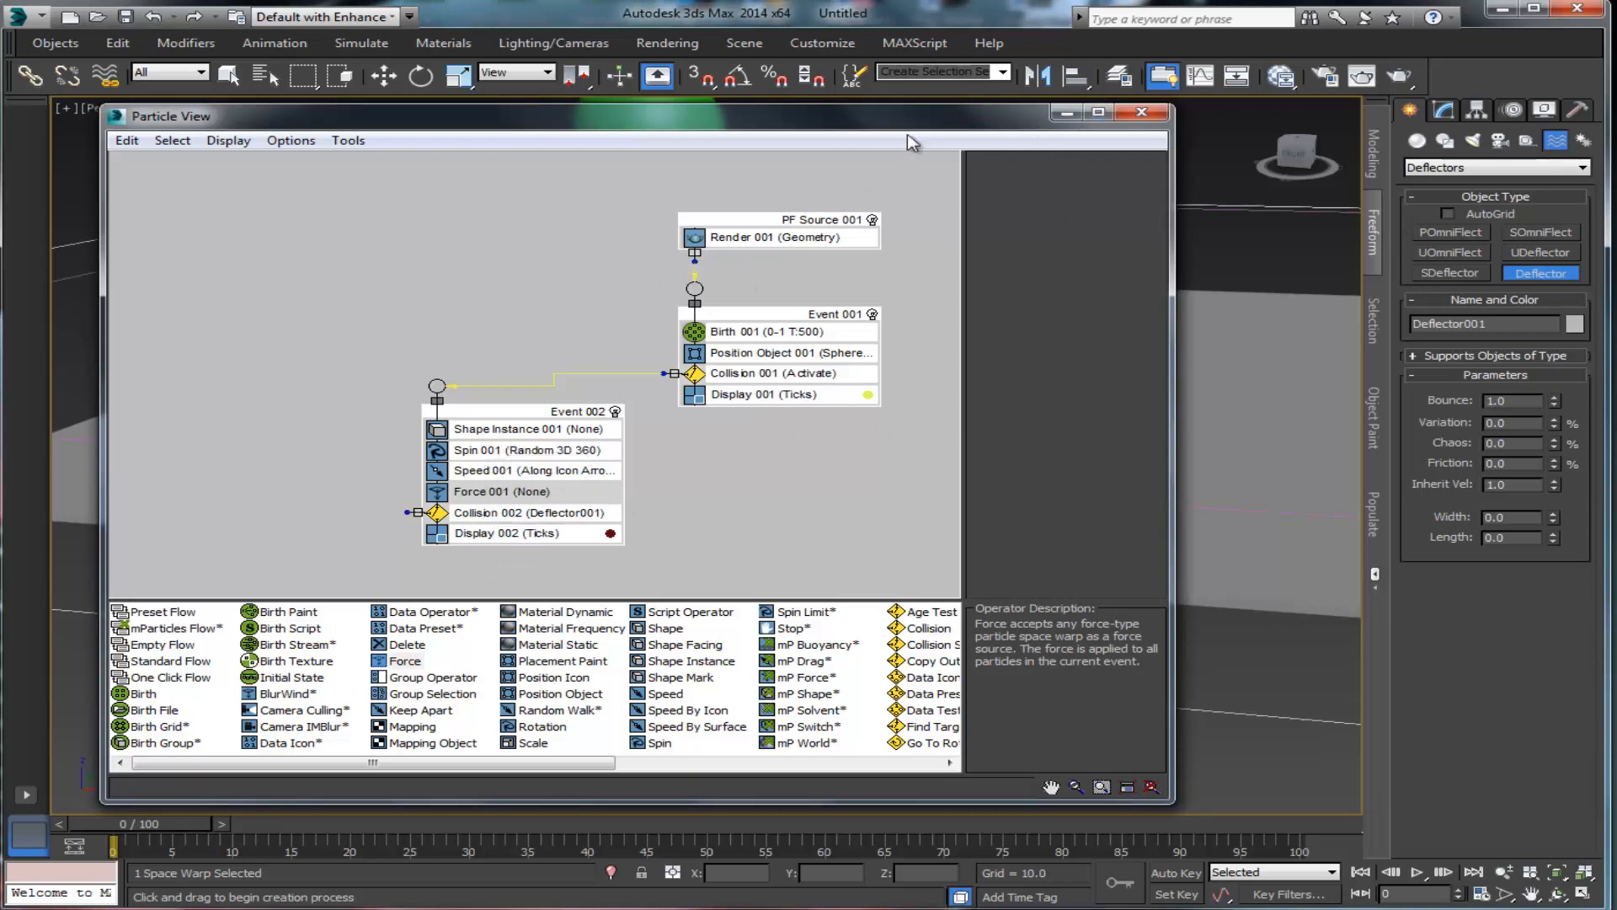
{"action": "left_click", "coordinate": [1066, 113]}
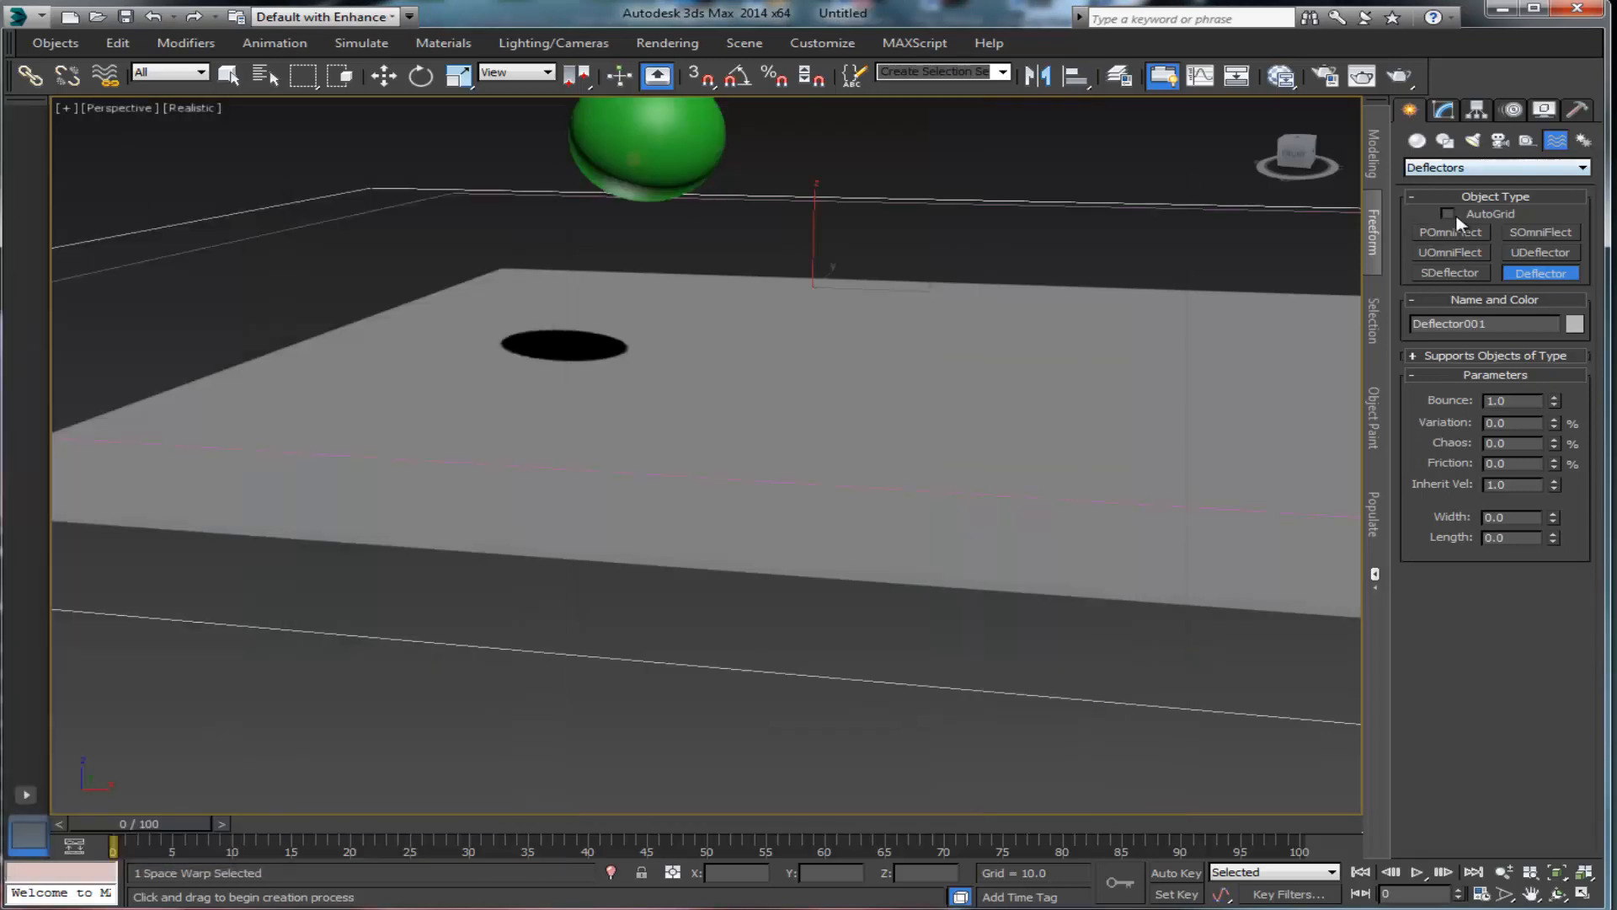
Step: Create a planar Gravity force with an icon size of about 44 beyond the floor's rear edge, and leave creation mode
{"action": "left_click", "coordinate": [1547, 167]}
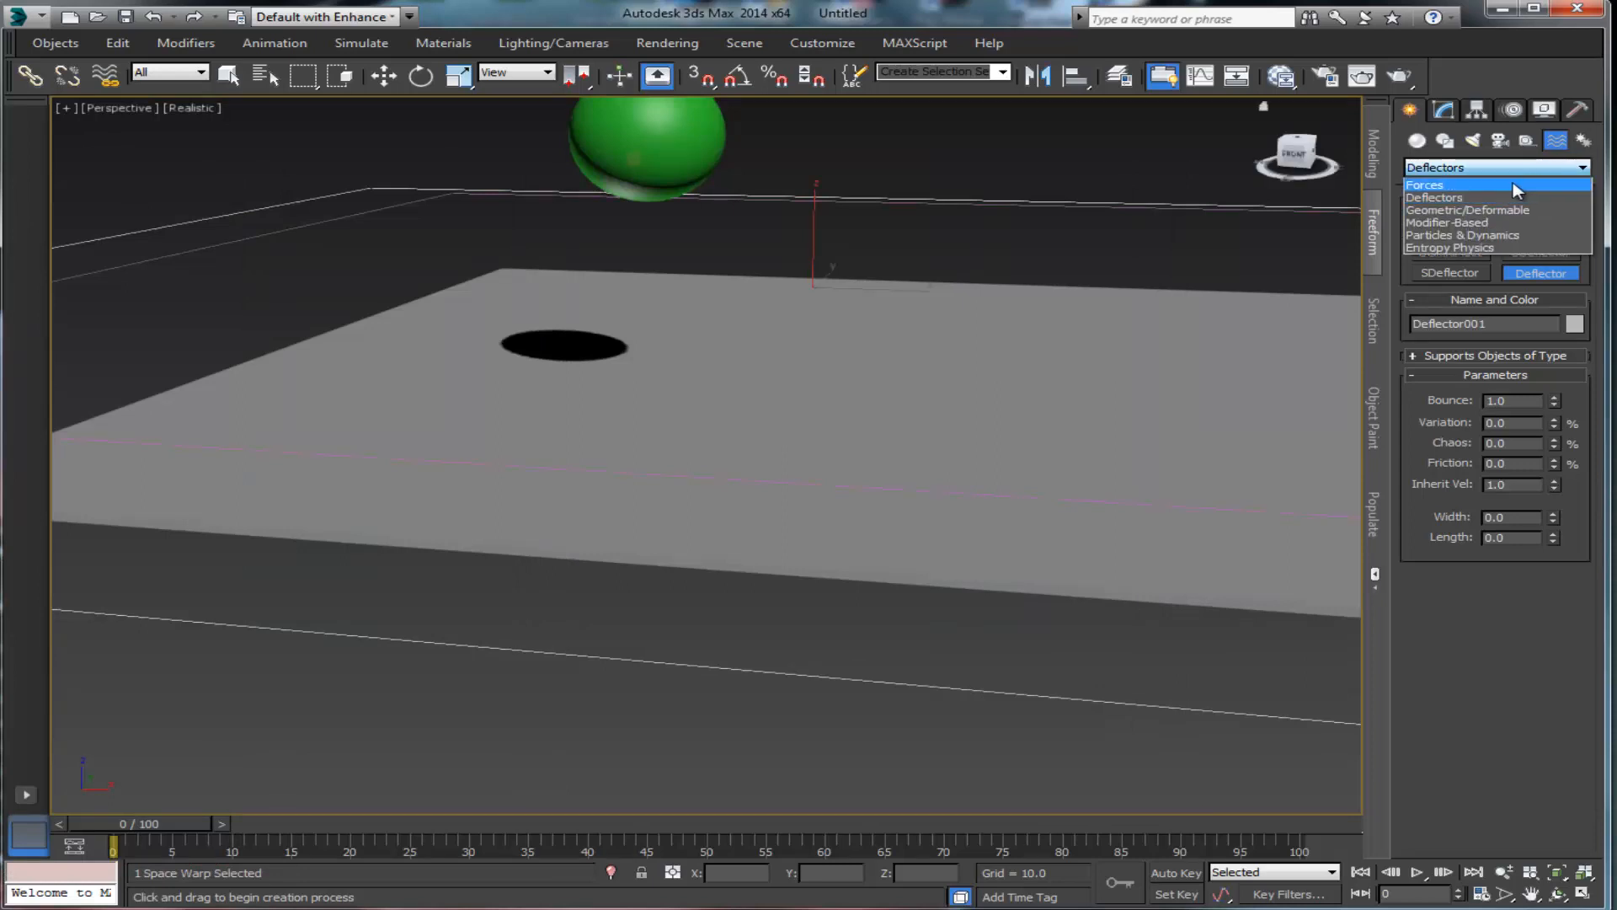
{"action": "left_click", "coordinate": [1509, 185]}
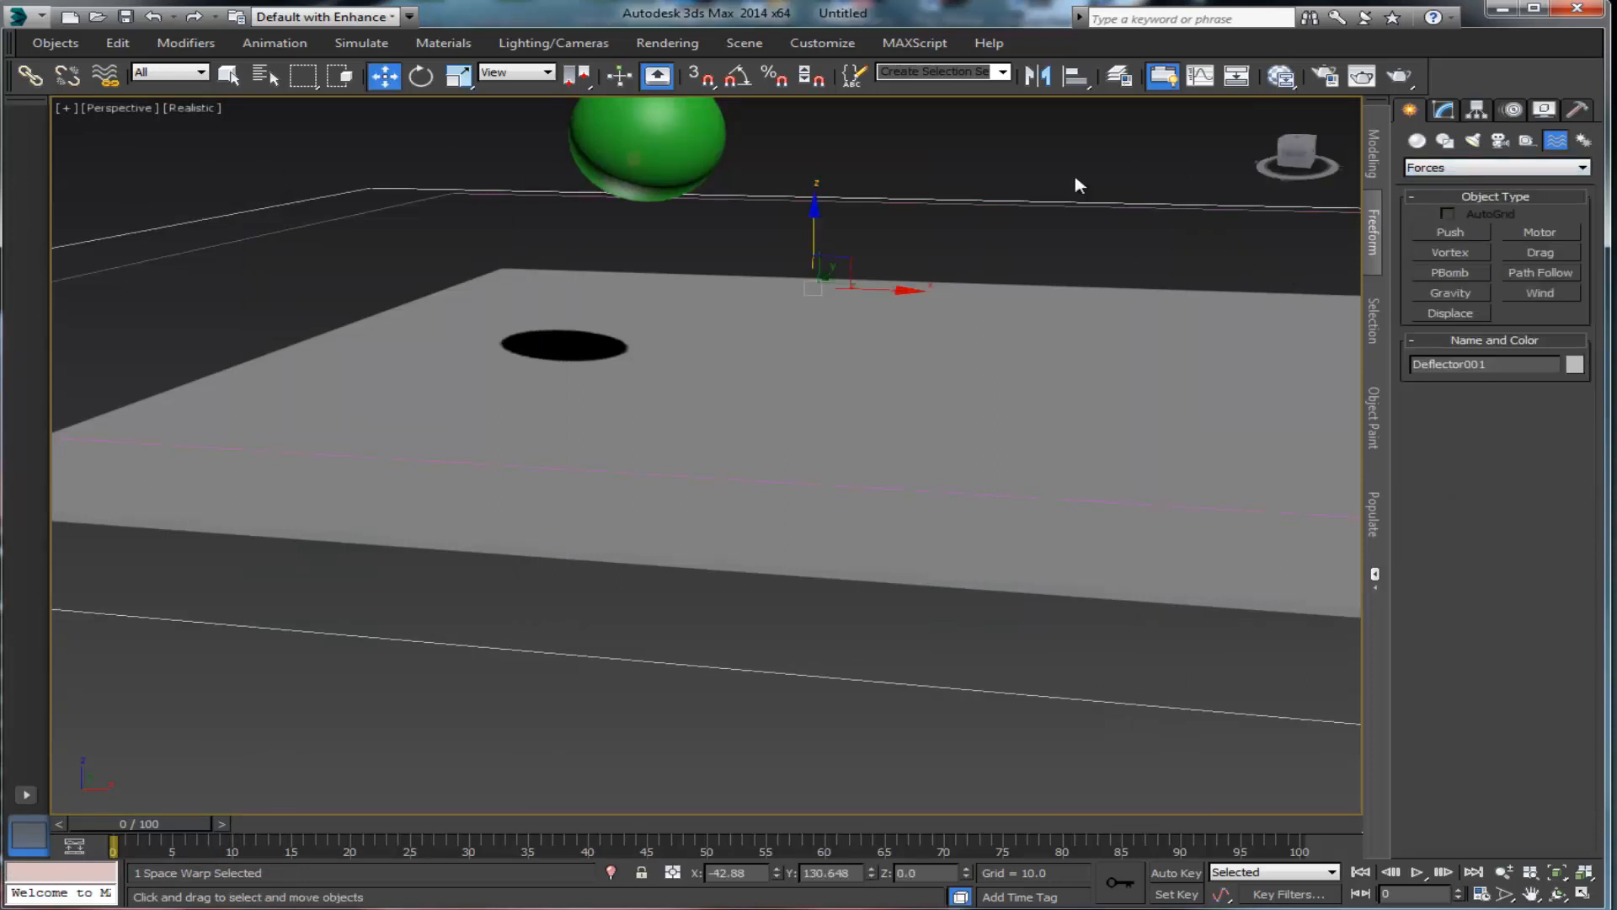
{"action": "middle_click_drag", "start_coordinate": [1075, 181], "coordinate": [610, 260], "text": "alt"}
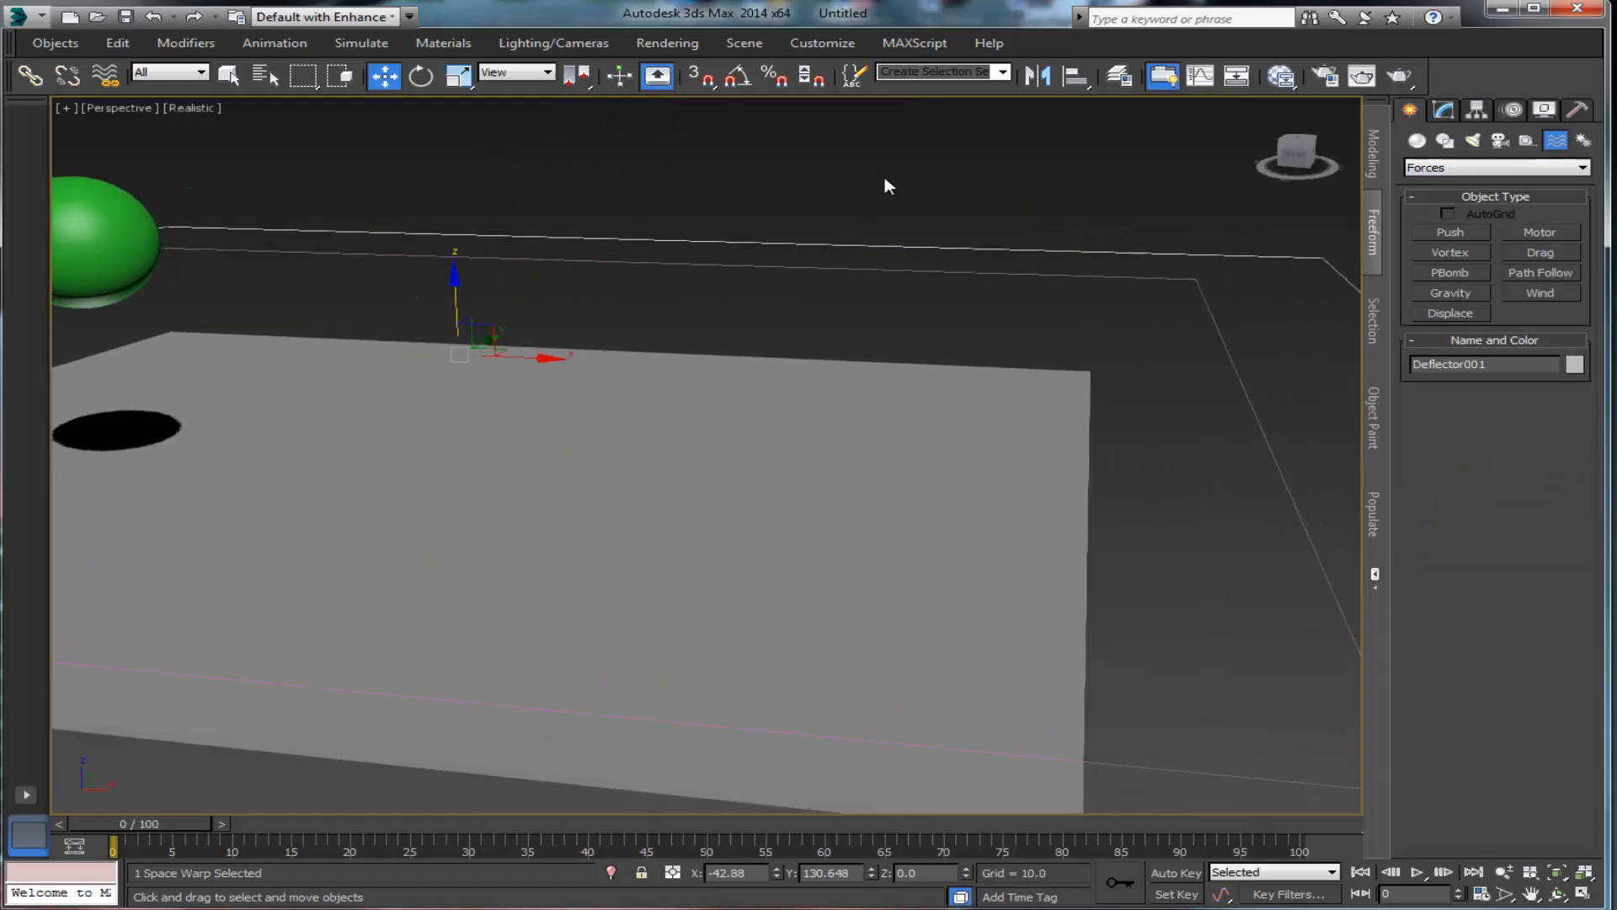
{"action": "left_click_drag", "start_coordinate": [873, 174], "coordinate": [933, 190]}
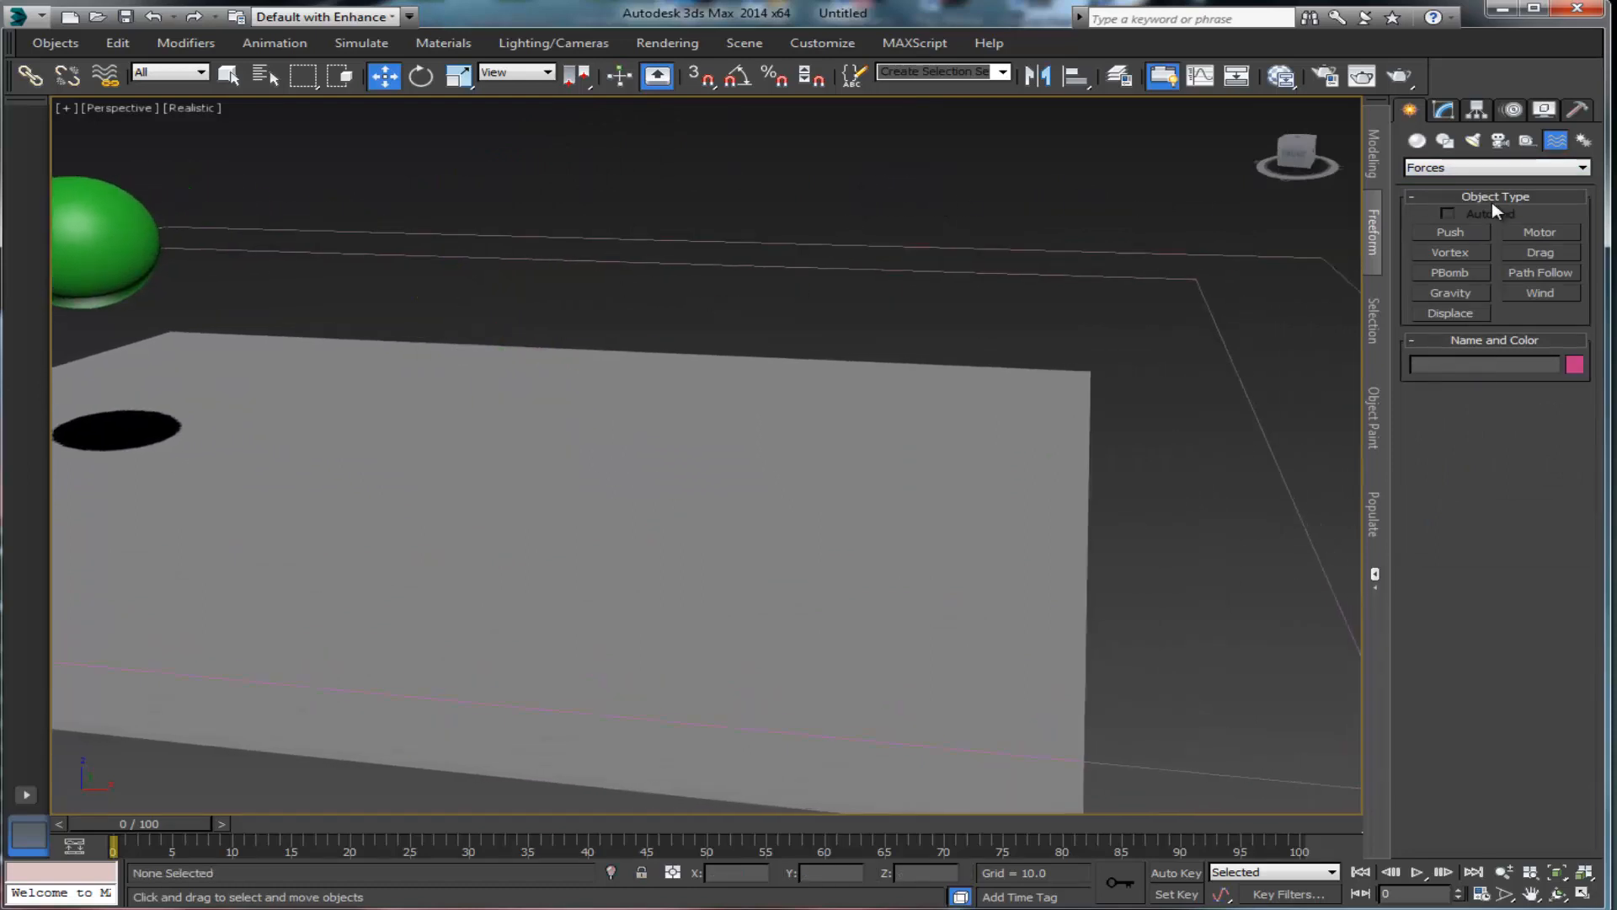
{"action": "left_click", "coordinate": [1468, 297]}
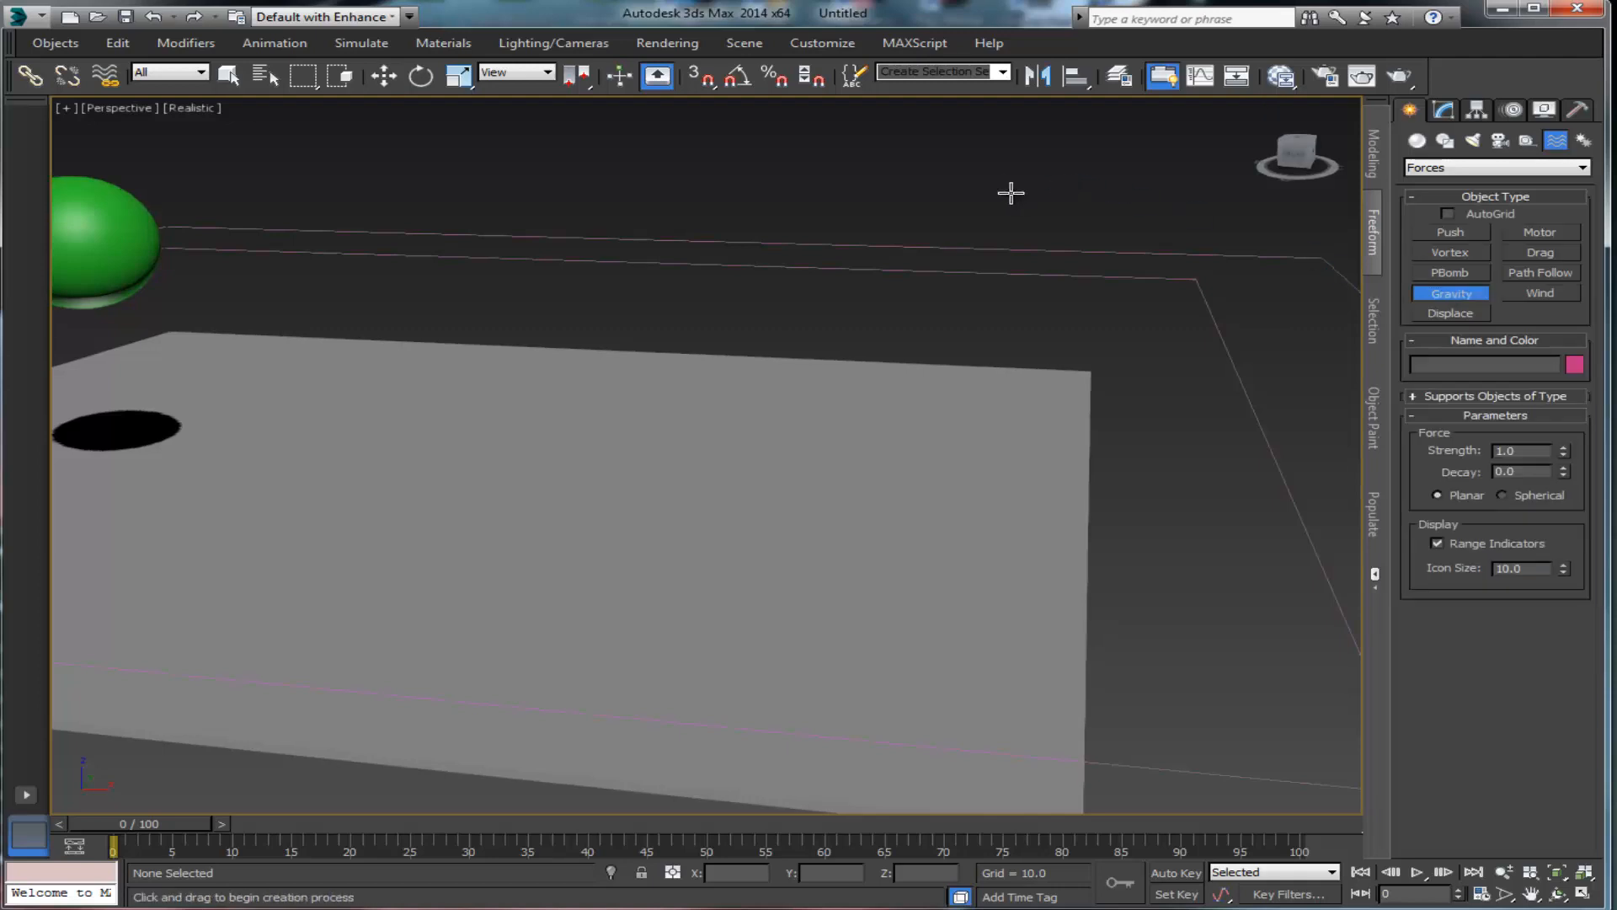
{"action": "mouse_move", "coordinate": [1011, 193]}
{"action": "left_mouse_down"}
{"action": "mouse_move", "coordinate": [1061, 213]}
{"action": "mouse_move", "coordinate": [1016, 193]}
{"action": "left_mouse_up"}
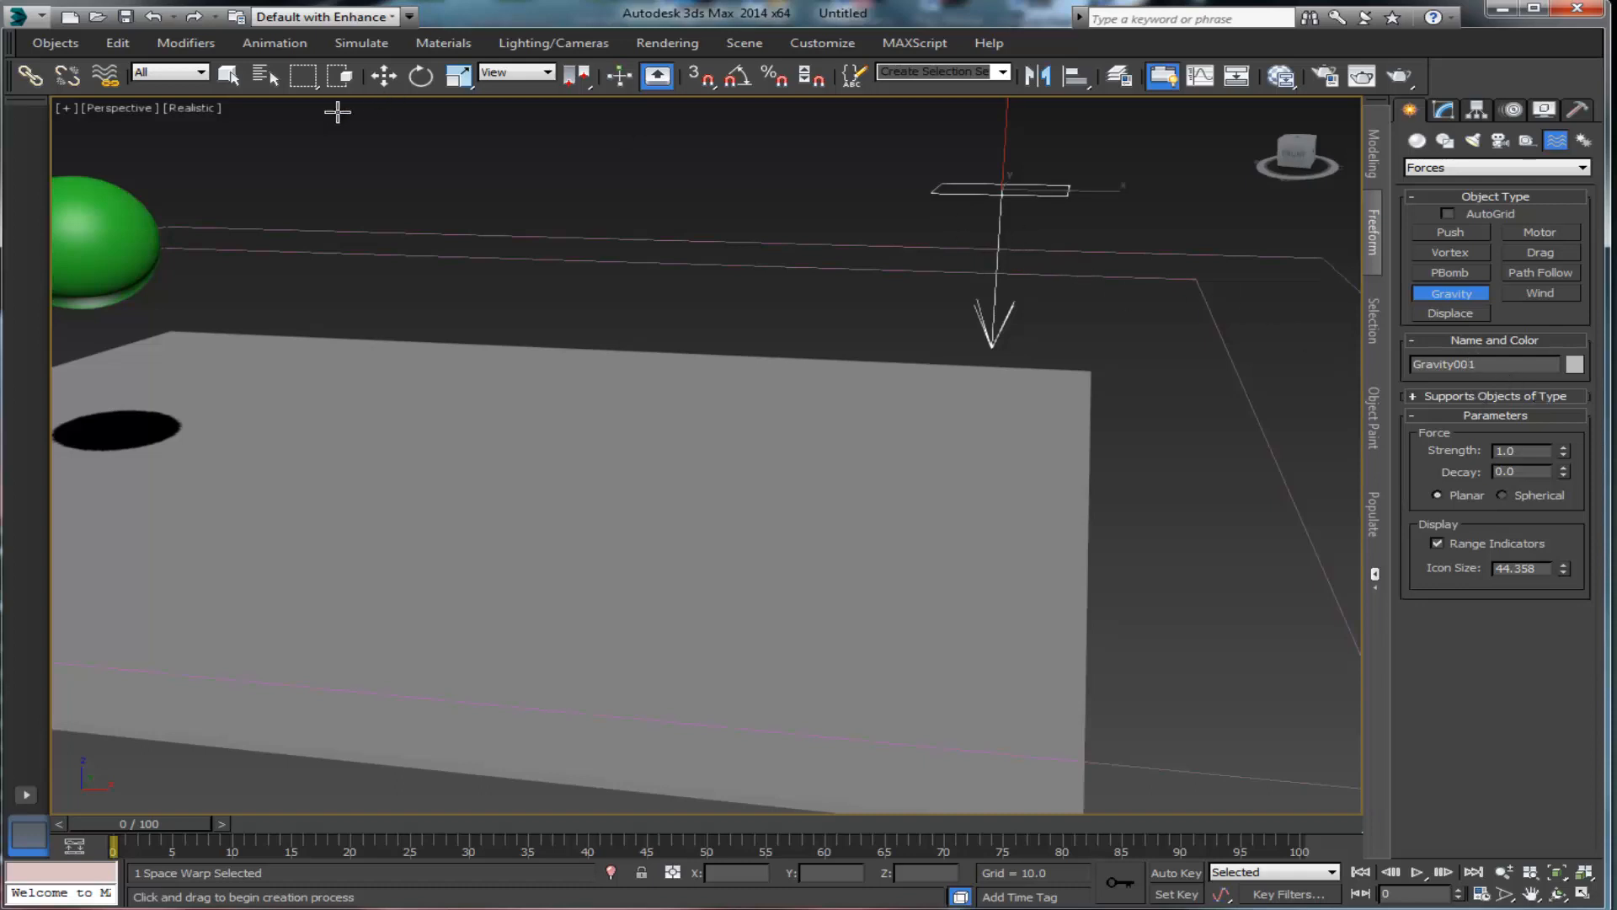
{"action": "left_click", "coordinate": [236, 81]}
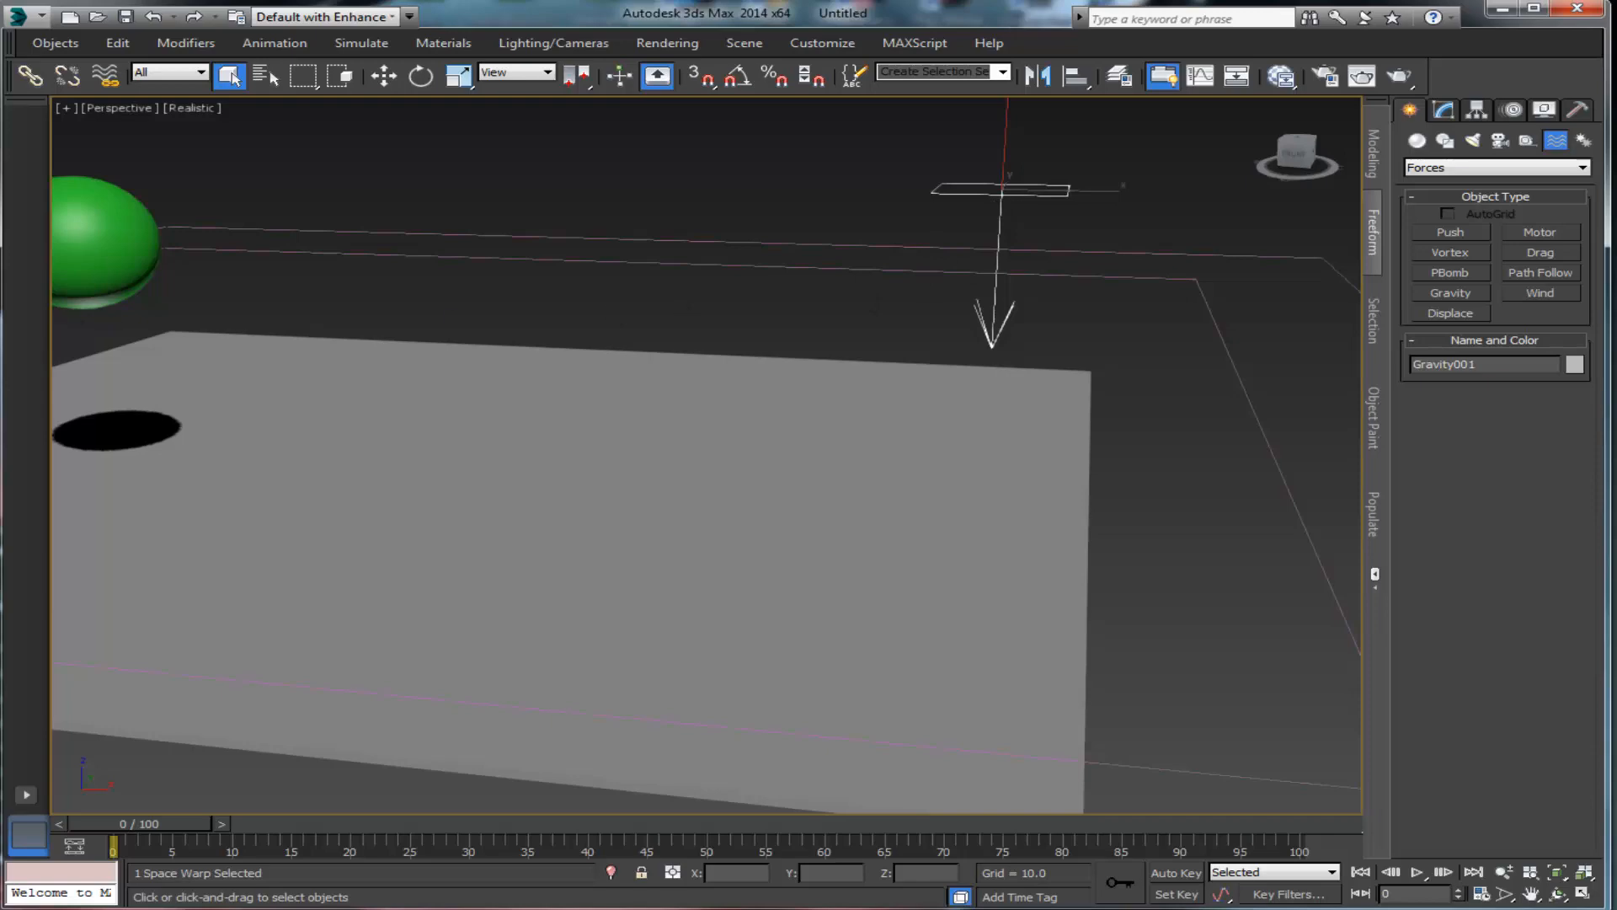
Step: In Particle View, assign Gravity001 to the Force 001 operator in Event 002, and move the window clear of the viewport
{"action": "key", "text": "6"}
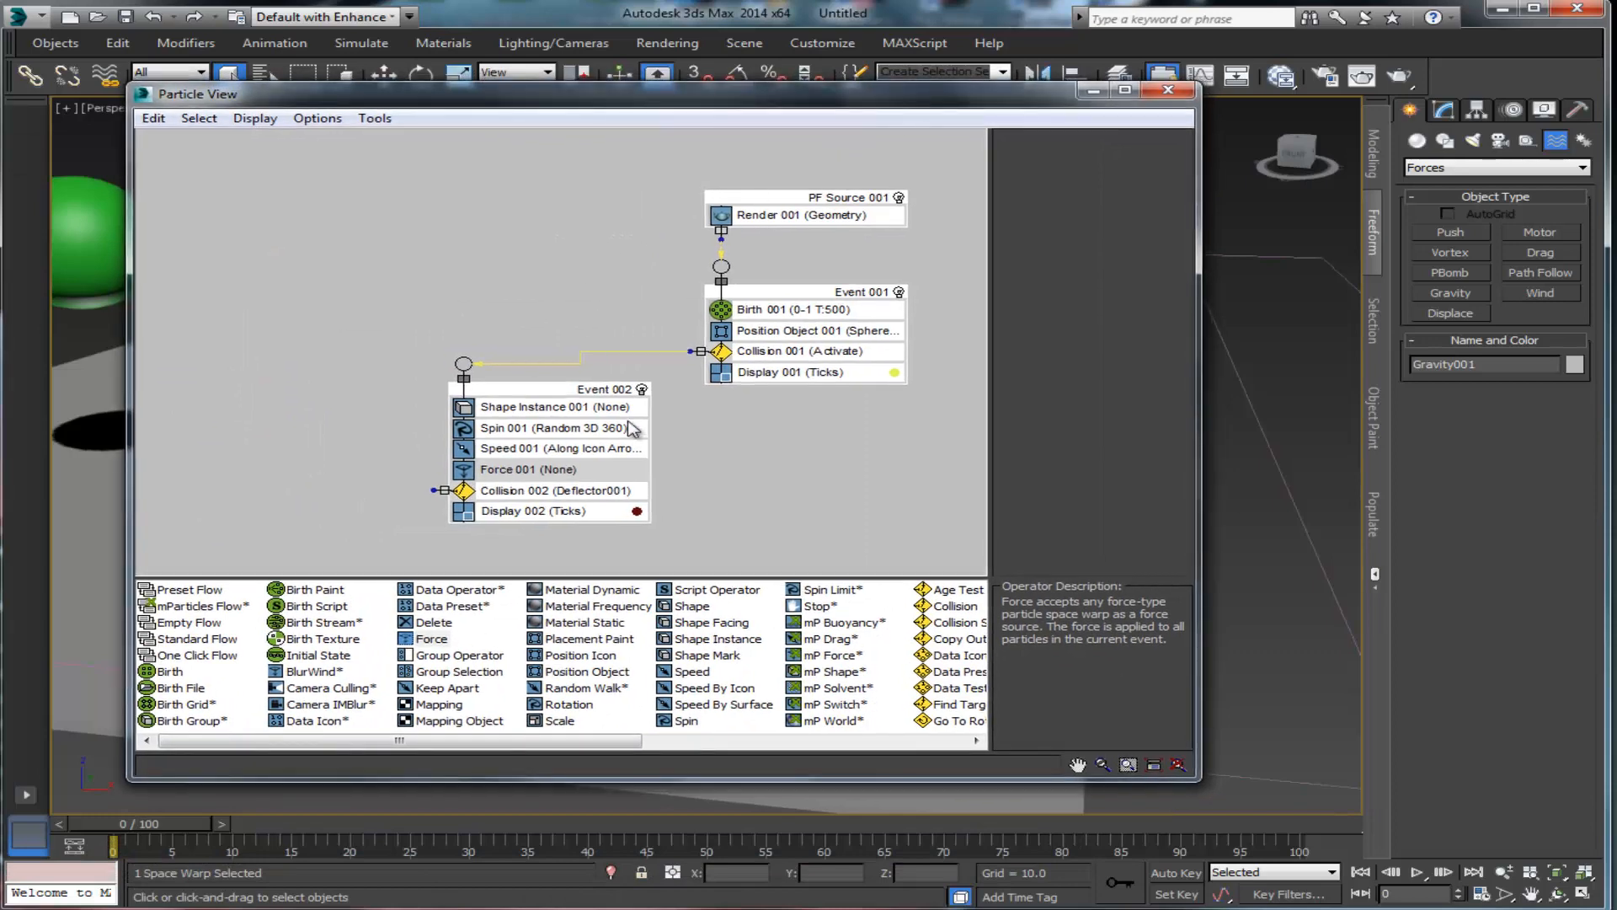
{"action": "left_click", "coordinate": [514, 472]}
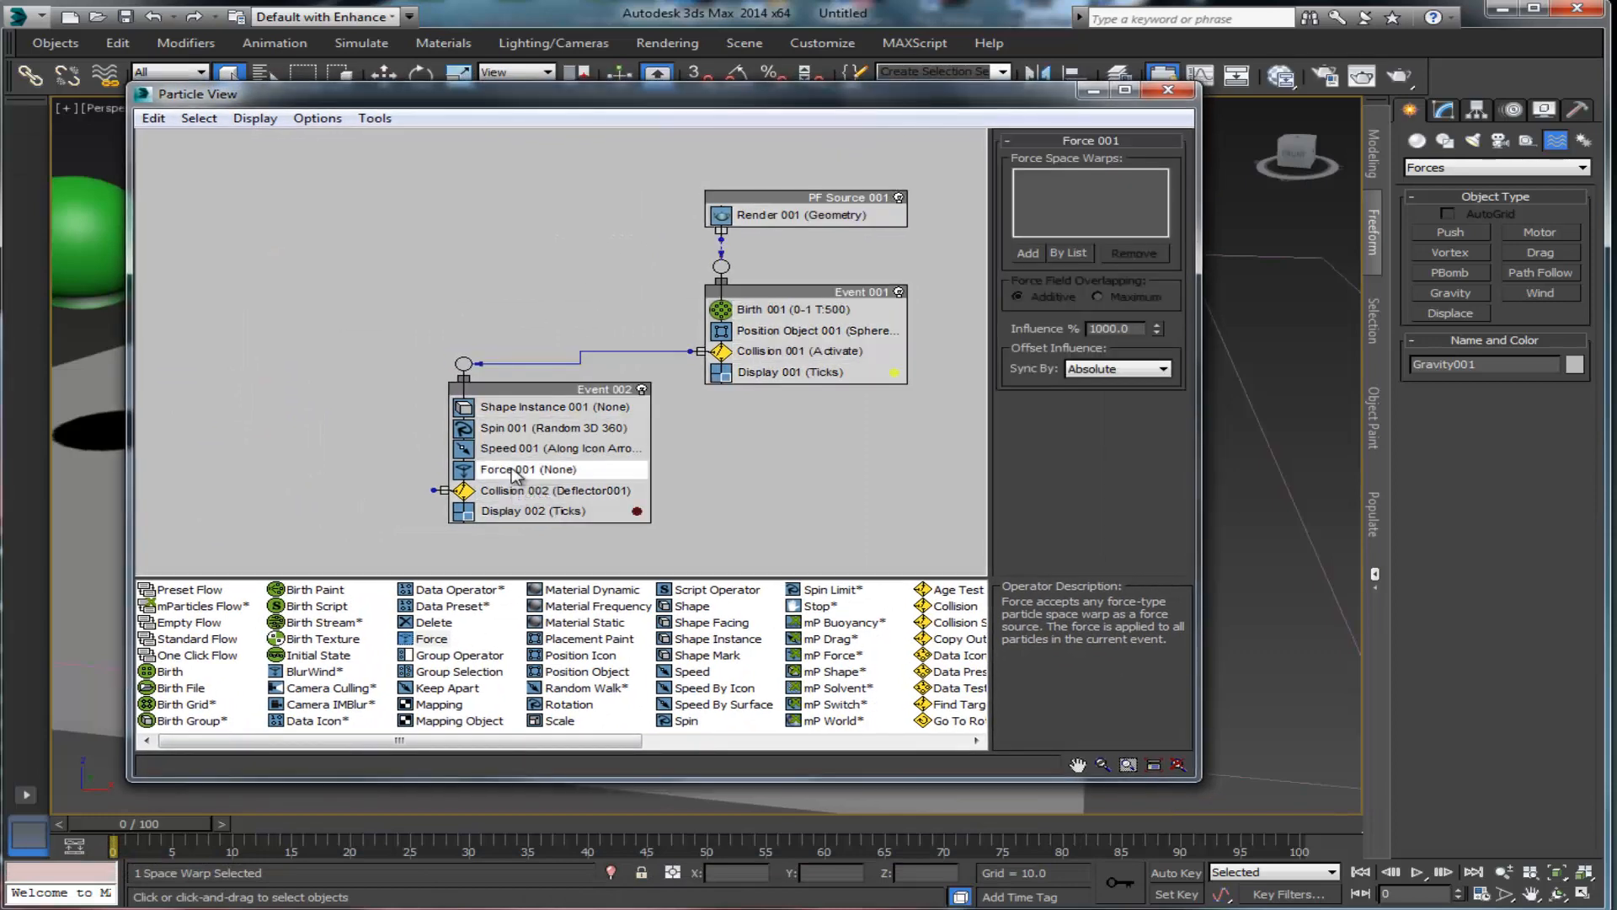
{"action": "left_click", "coordinate": [1080, 255]}
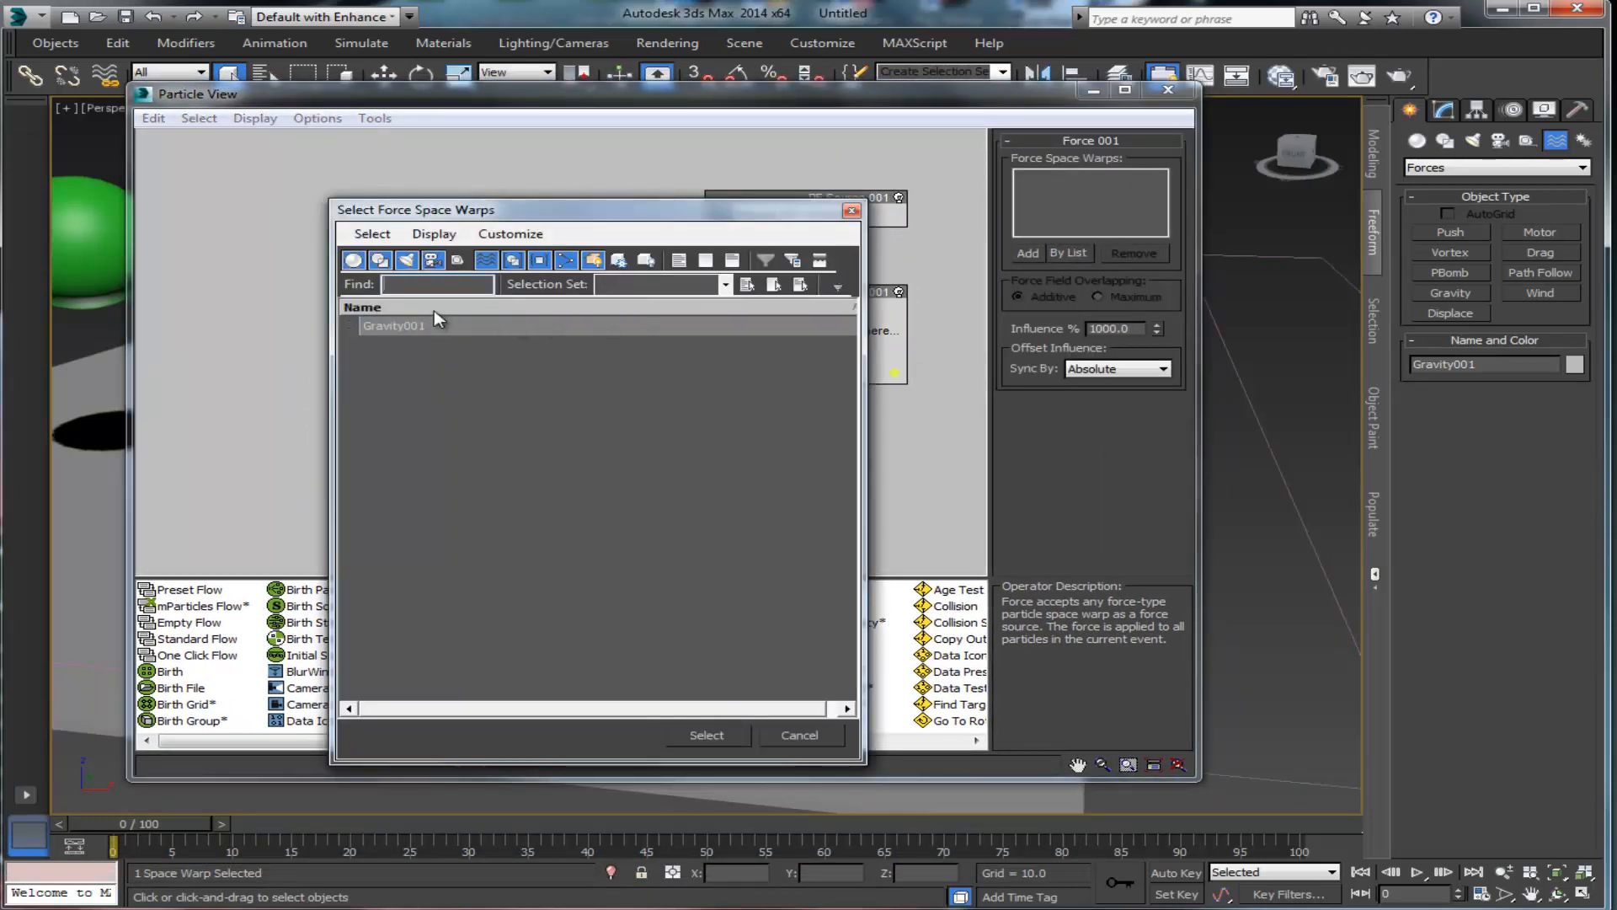
{"action": "left_click", "coordinate": [397, 326]}
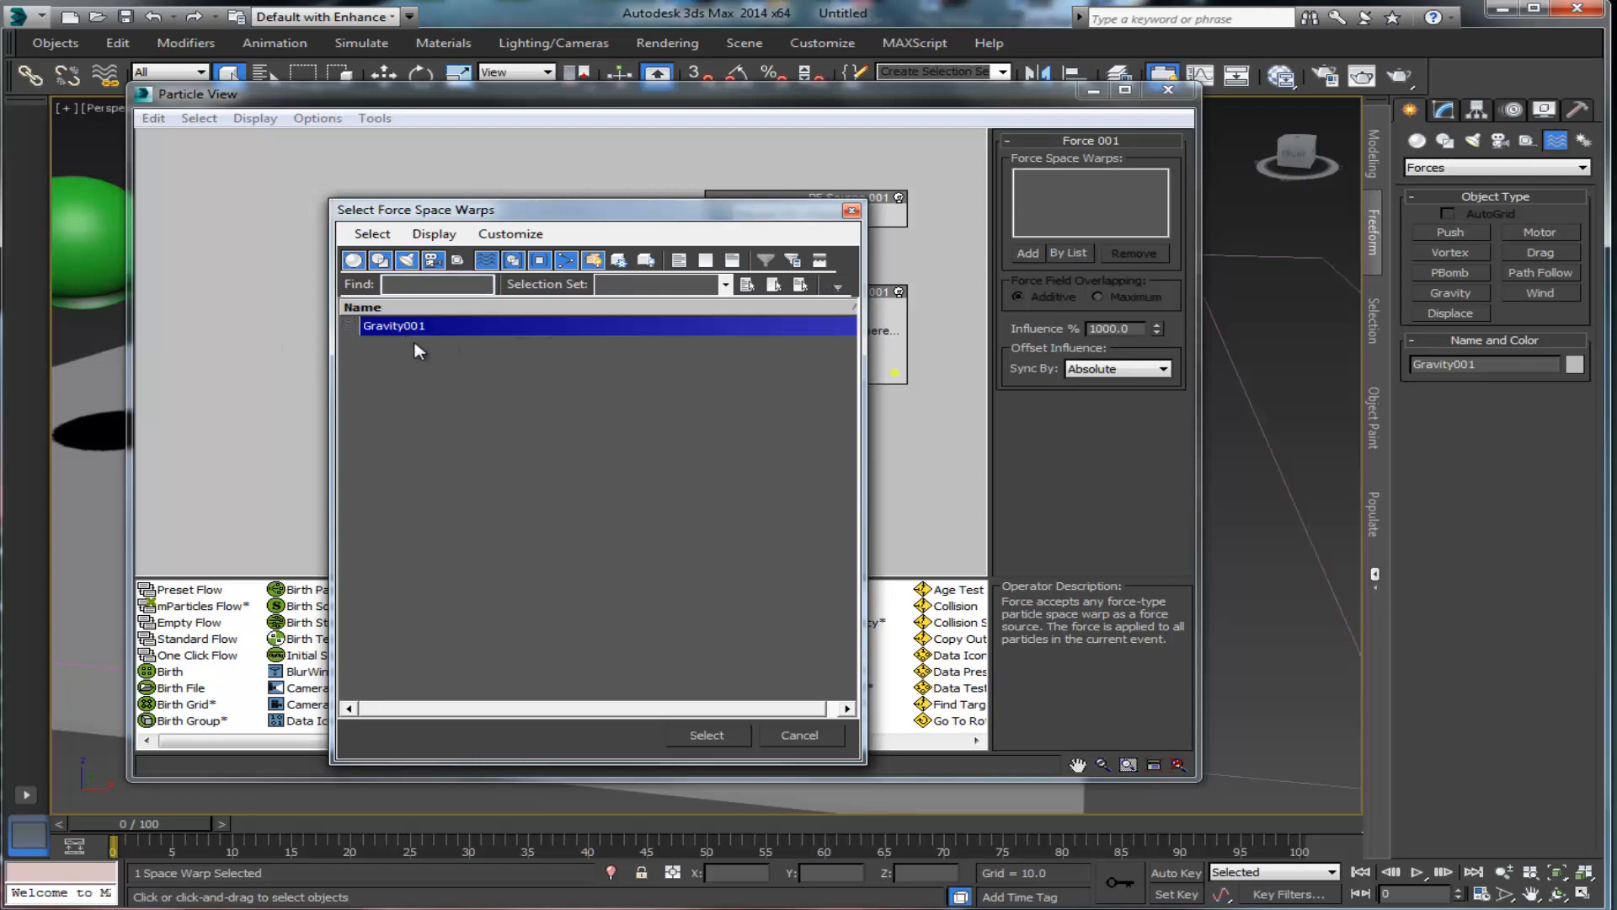
{"action": "left_click", "coordinate": [706, 736]}
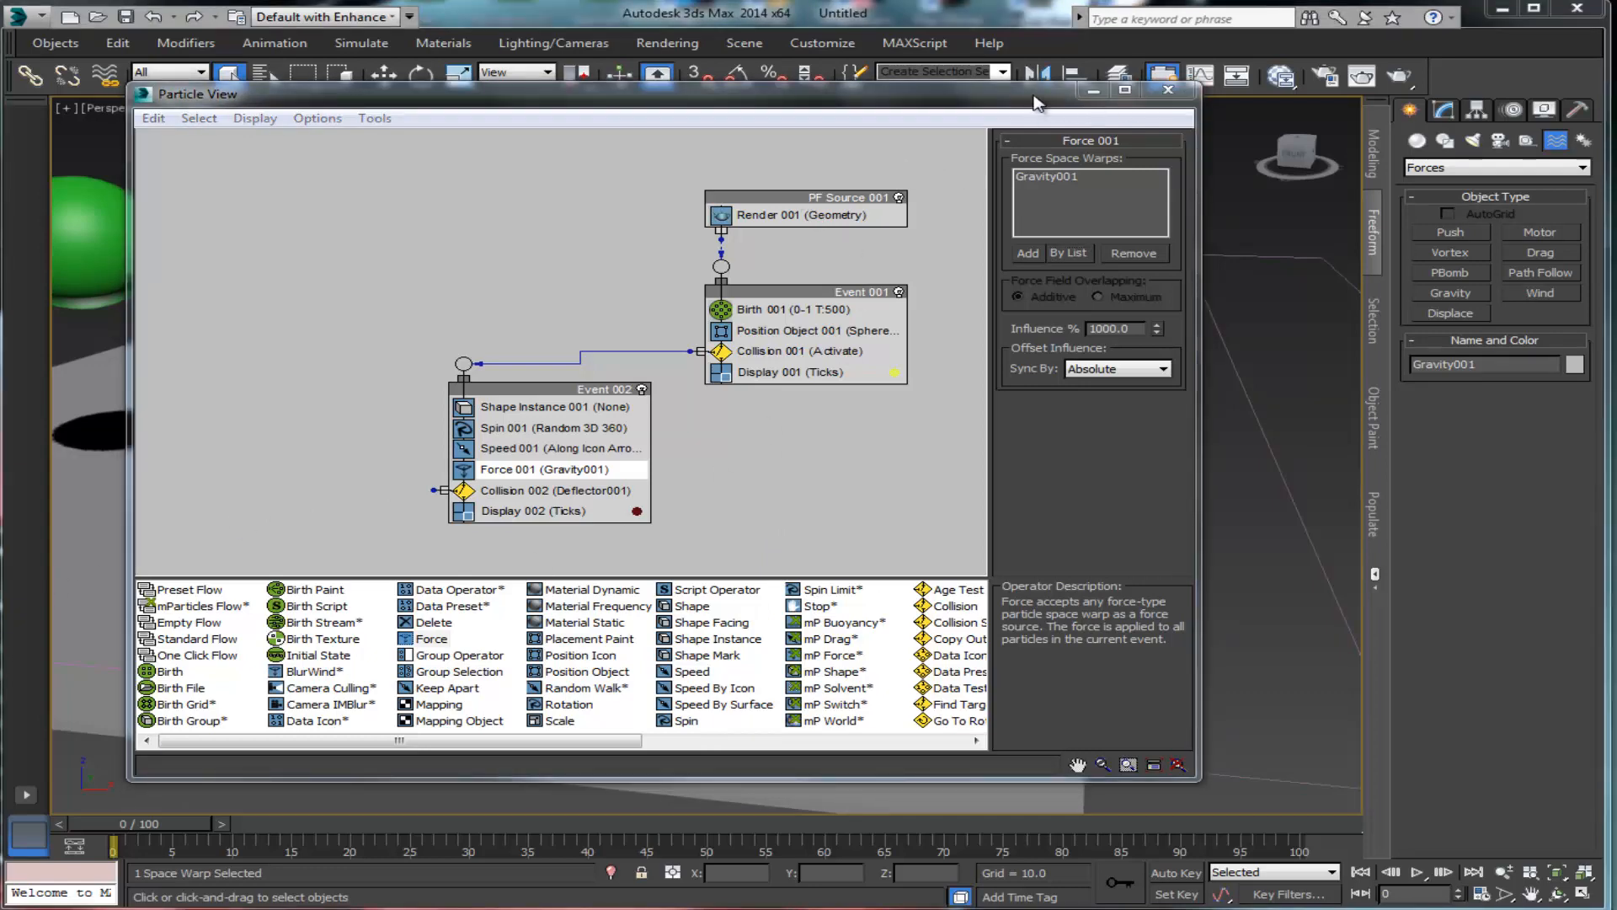
{"action": "left_click_drag", "start_coordinate": [1037, 103], "coordinate": [0, 174]}
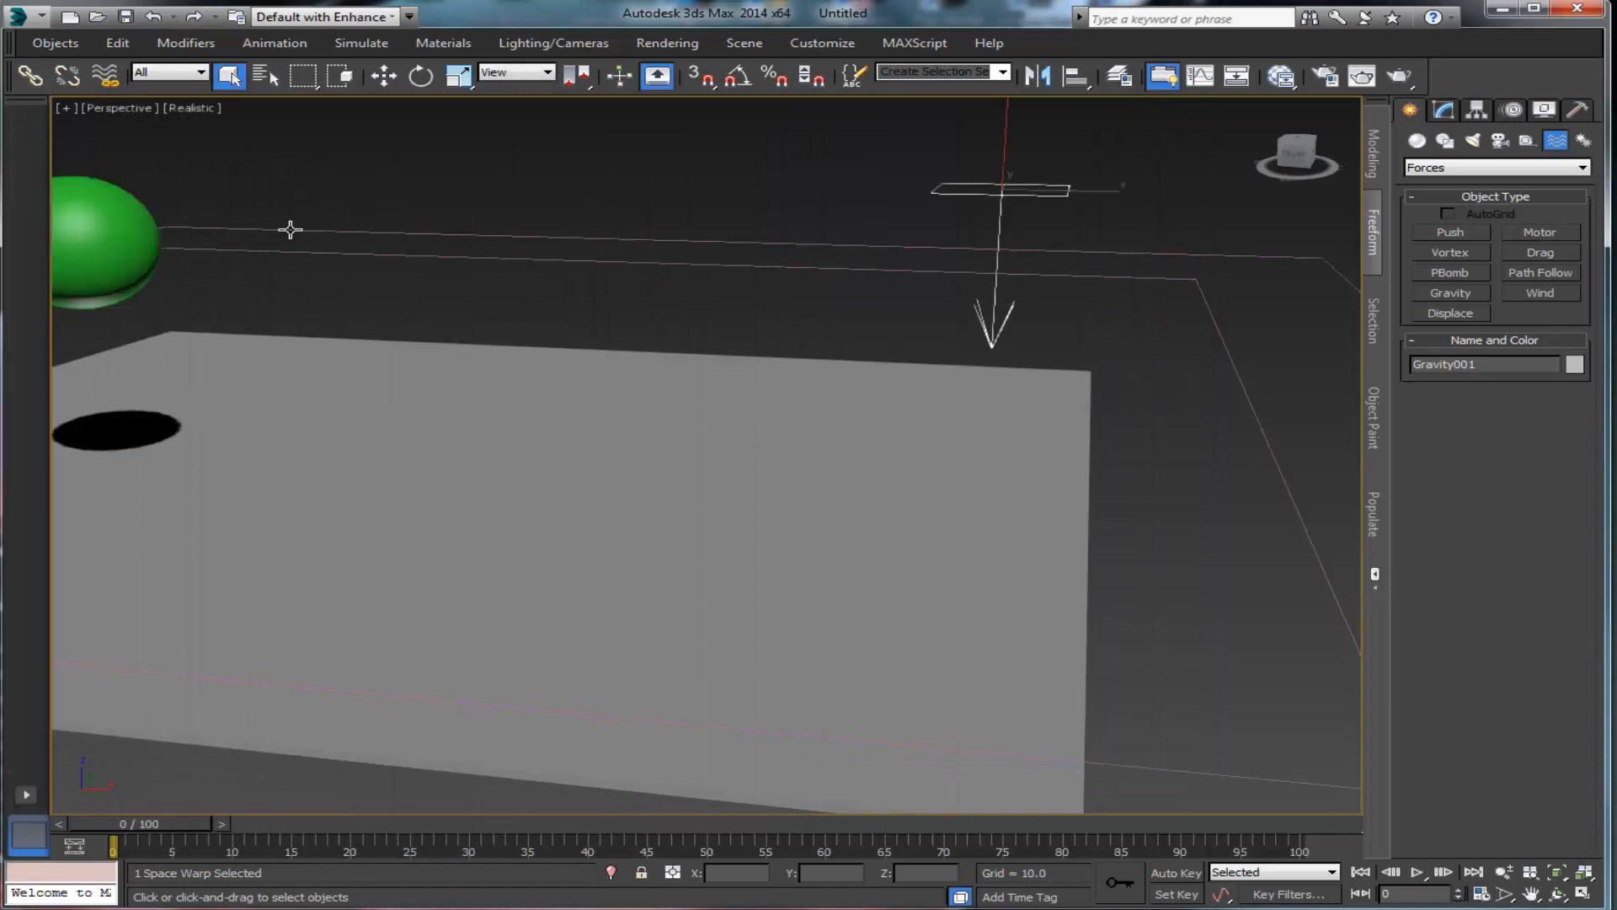
Step: Scrub the animation between frames 0 and 28 to check how gravity affects the red debris particles
{"action": "middle_click_drag", "start_coordinate": [306, 437], "coordinate": [761, 390]}
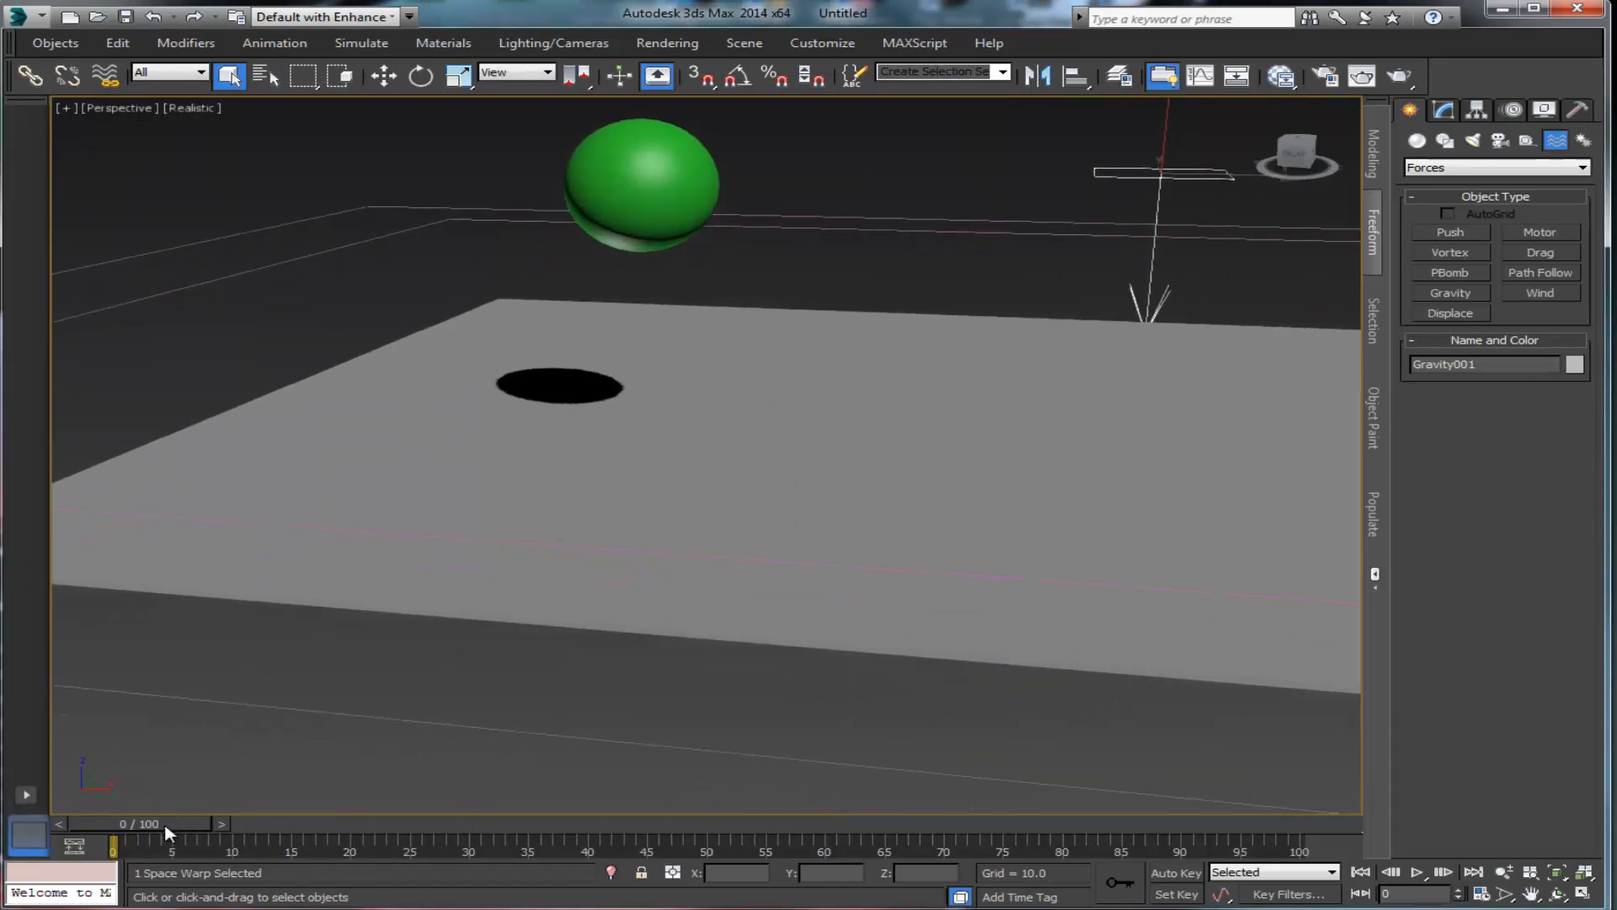
{"action": "left_click_drag", "start_coordinate": [168, 832], "coordinate": [489, 833]}
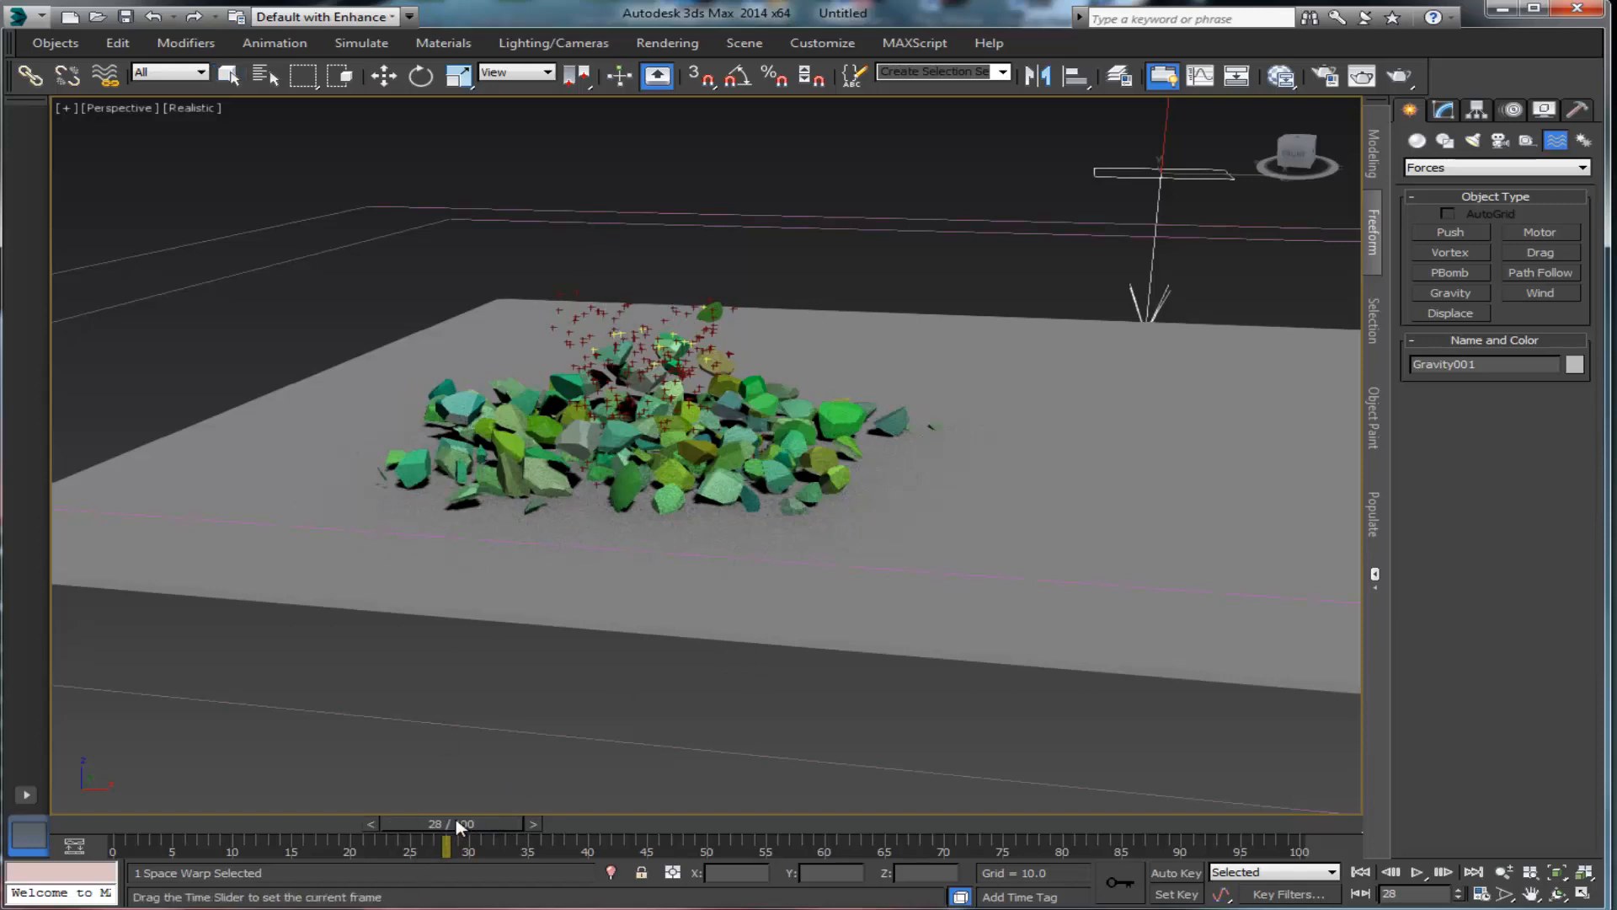
{"action": "left_click_drag", "start_coordinate": [445, 834], "coordinate": [114, 780]}
{"action": "left_click", "coordinate": [229, 76]}
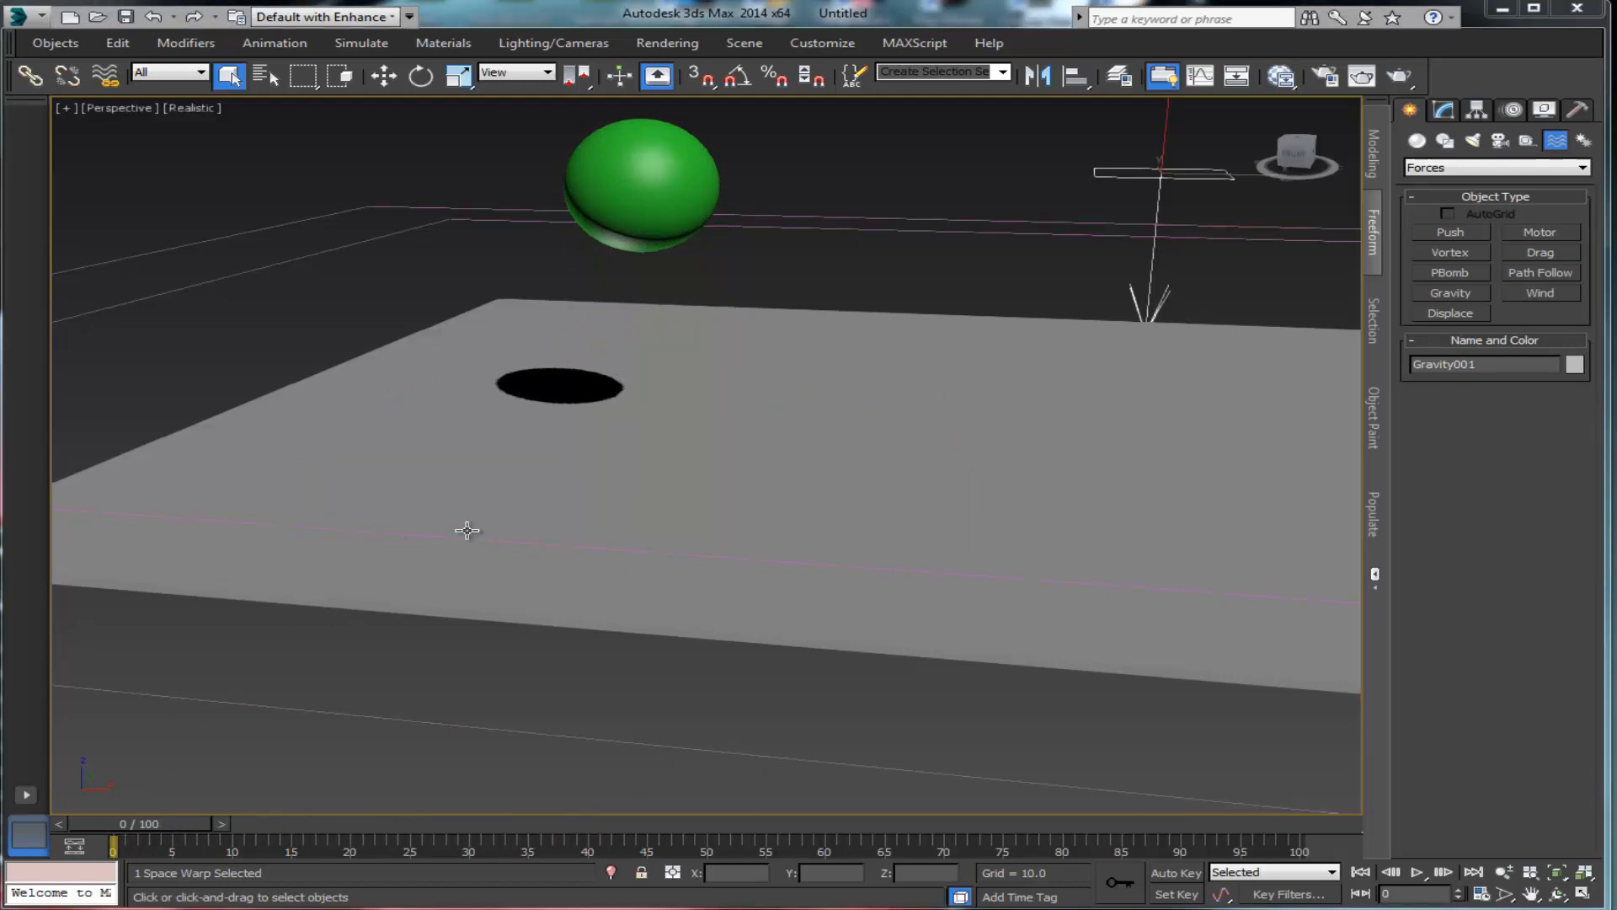
{"action": "left_click_drag", "start_coordinate": [156, 831], "coordinate": [438, 851]}
{"action": "left_click", "coordinate": [229, 76]}
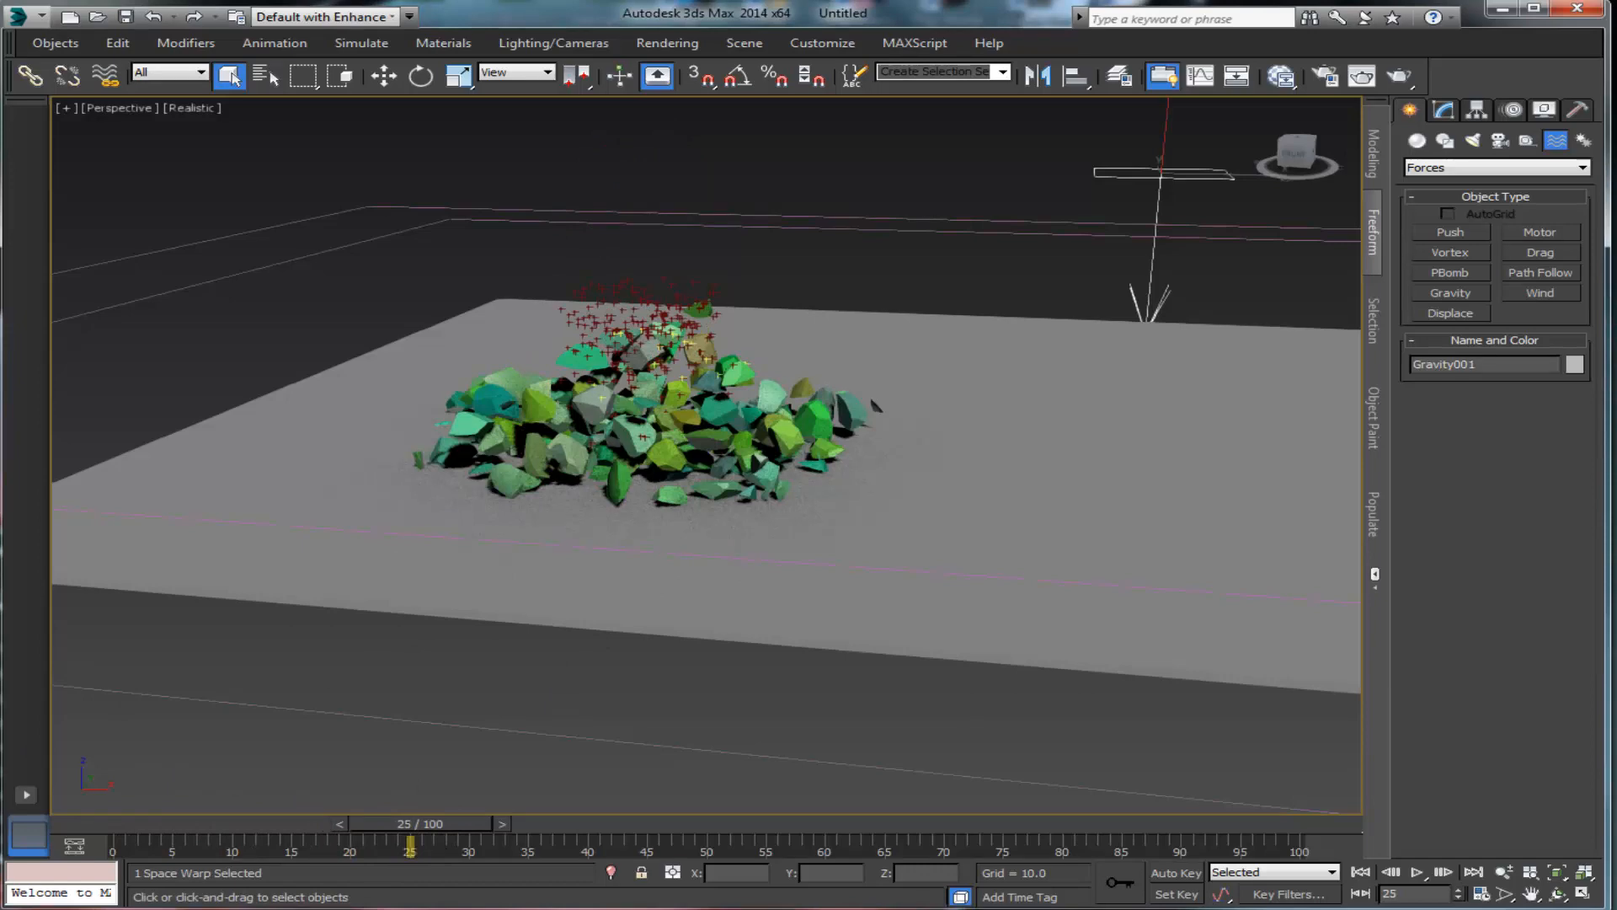
Step: Set the direction of Speed 001 in Event 002 to Inherit Previous, and clear Particle View away from the viewport
{"action": "key", "text": "6"}
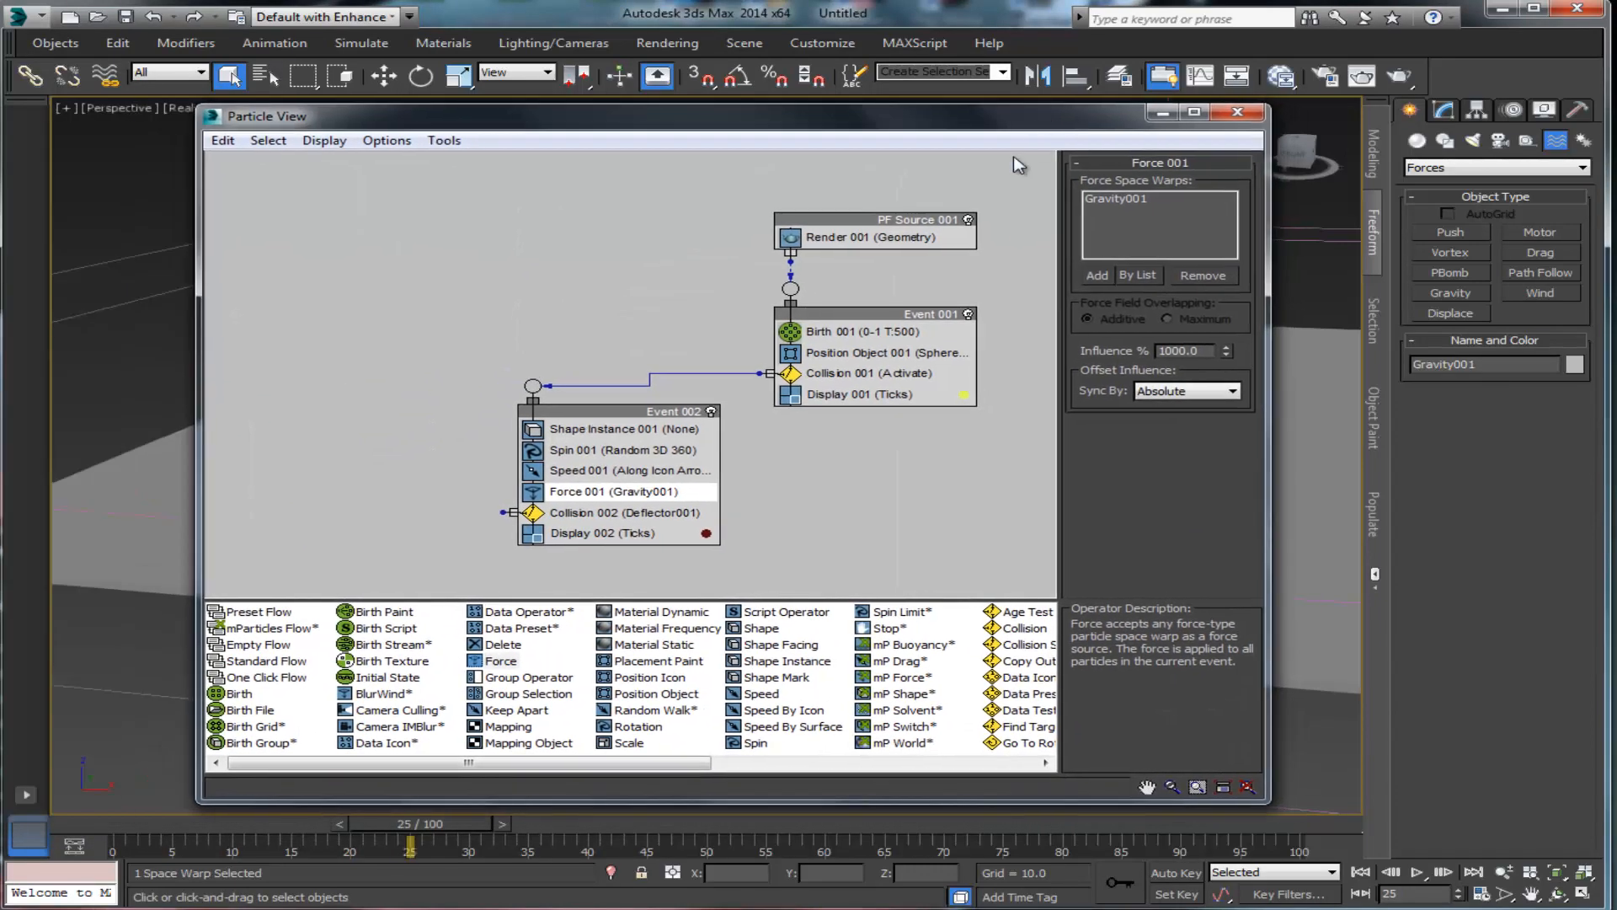
{"action": "left_click", "coordinate": [584, 475]}
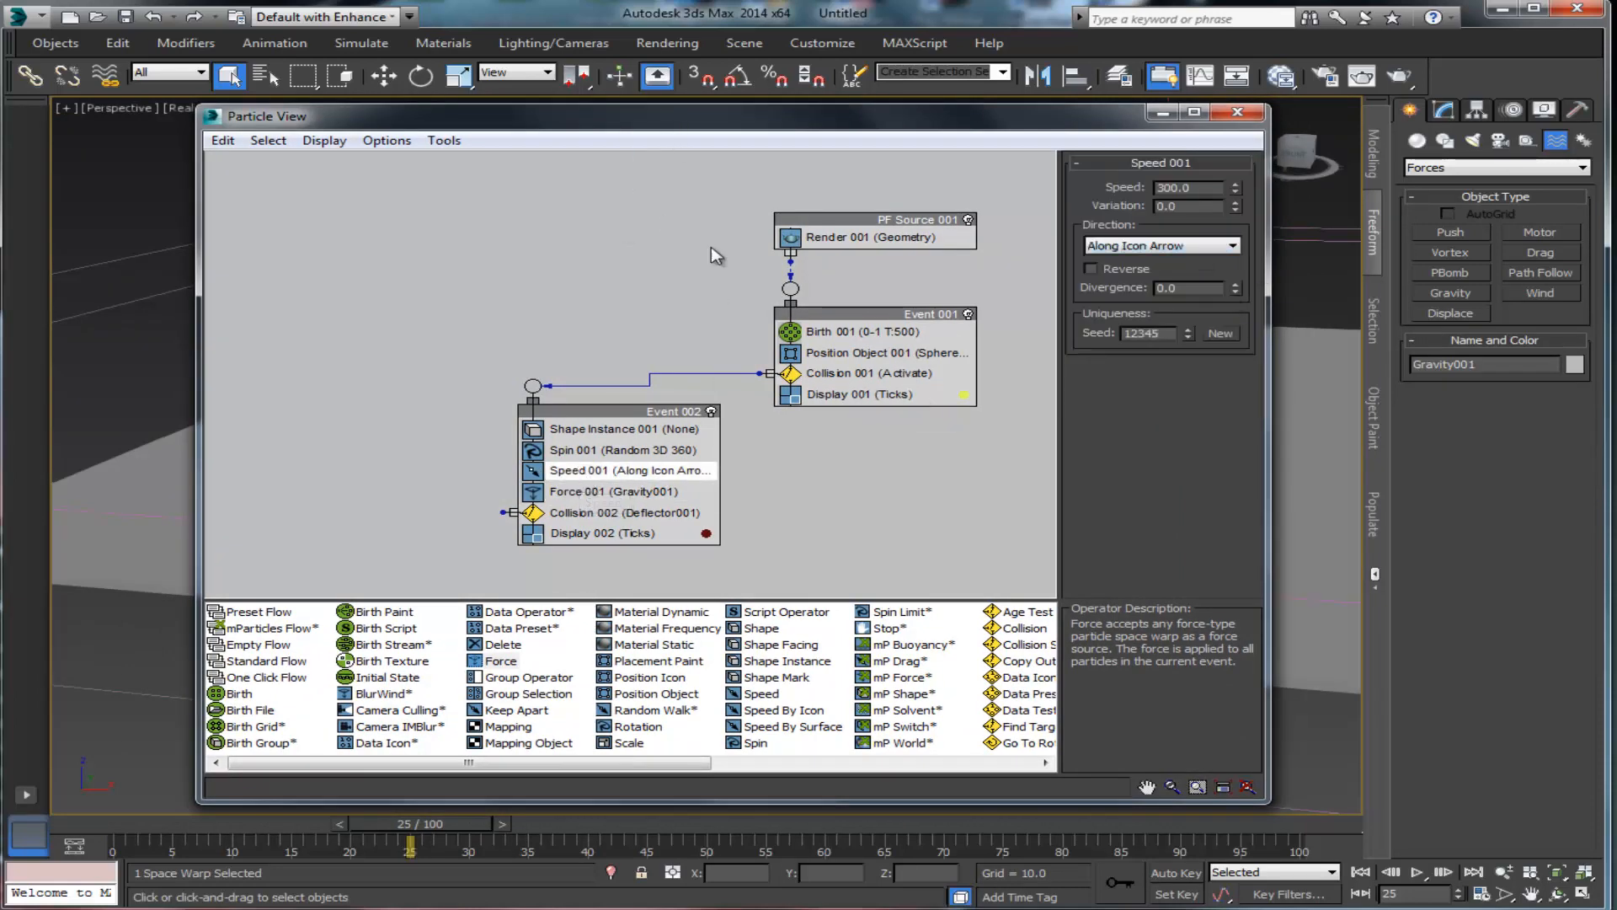
{"action": "left_click", "coordinate": [1224, 247]}
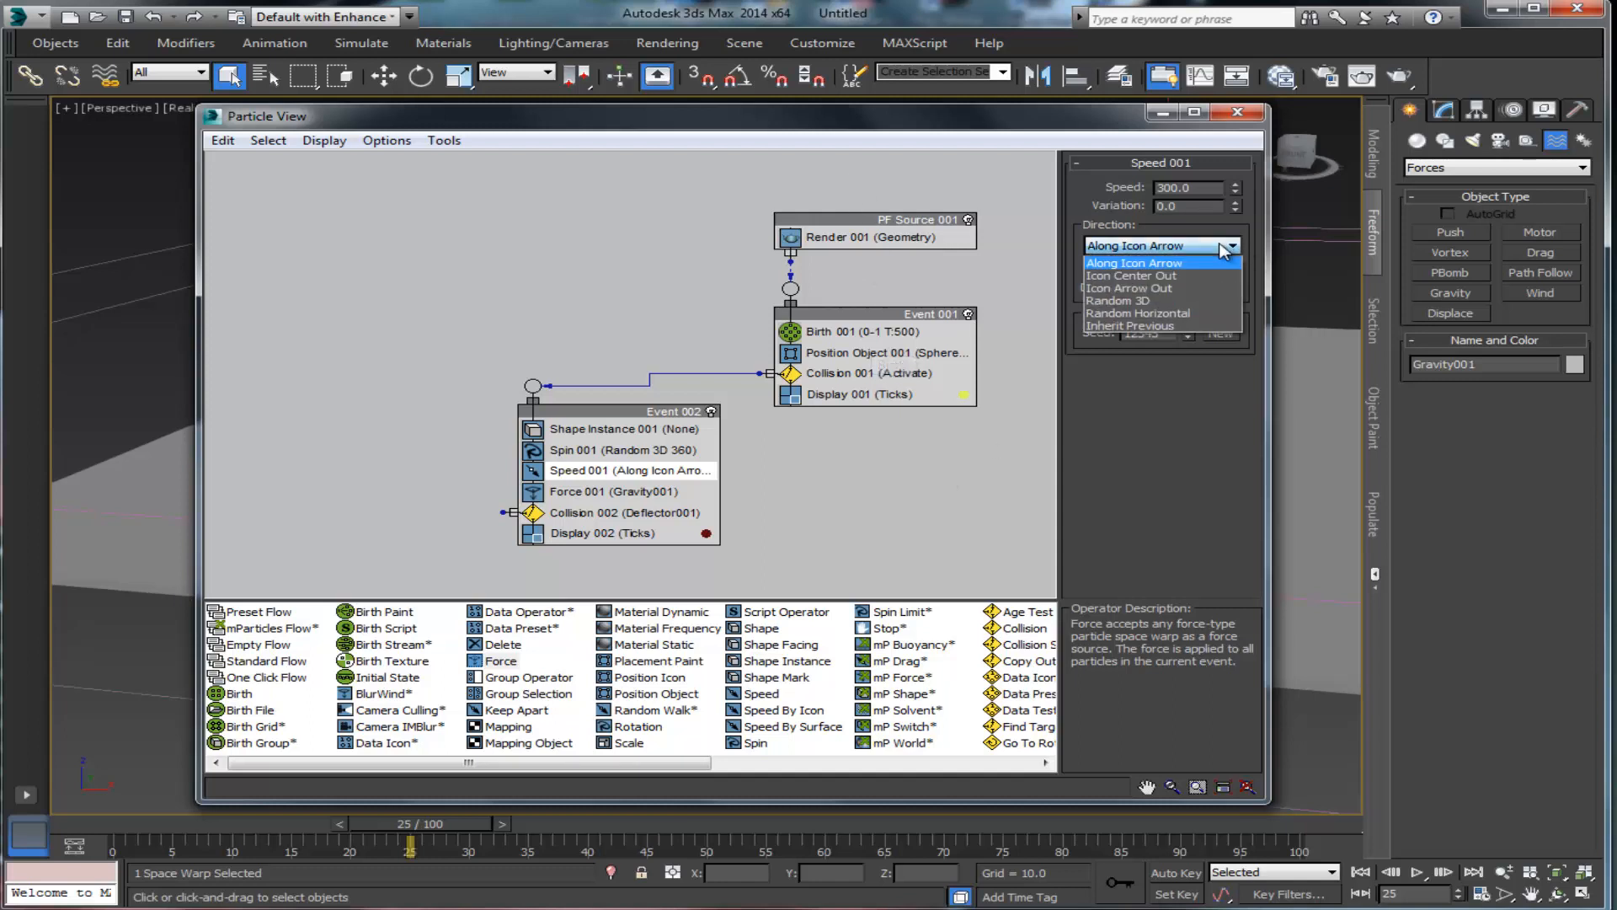
{"action": "left_click", "coordinate": [1131, 326]}
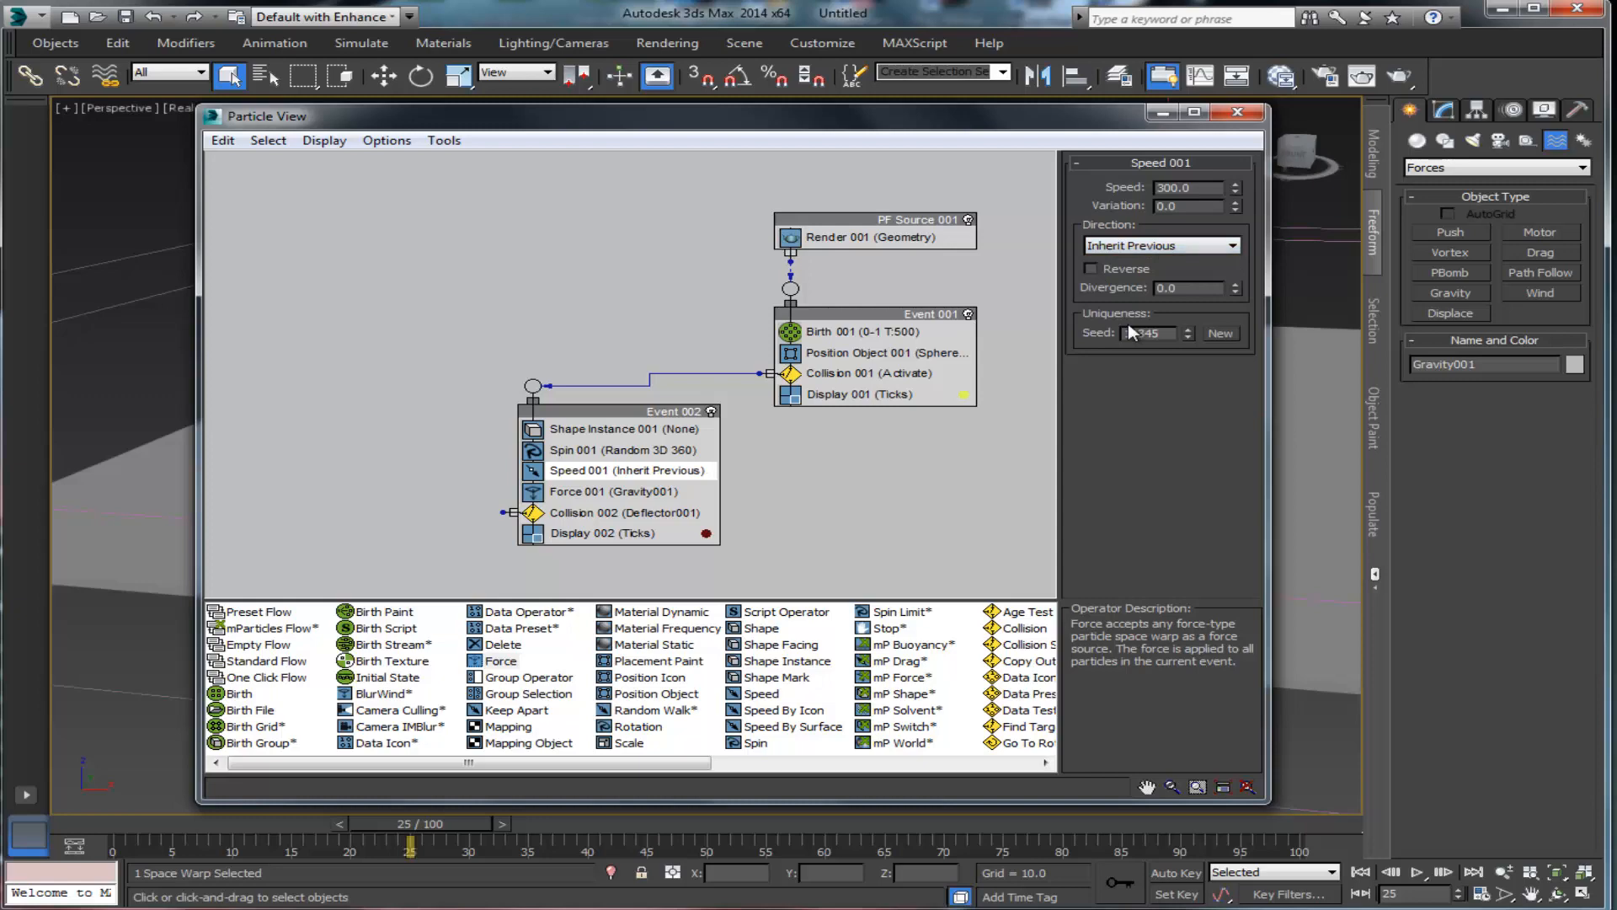
{"action": "left_click", "coordinate": [1161, 113]}
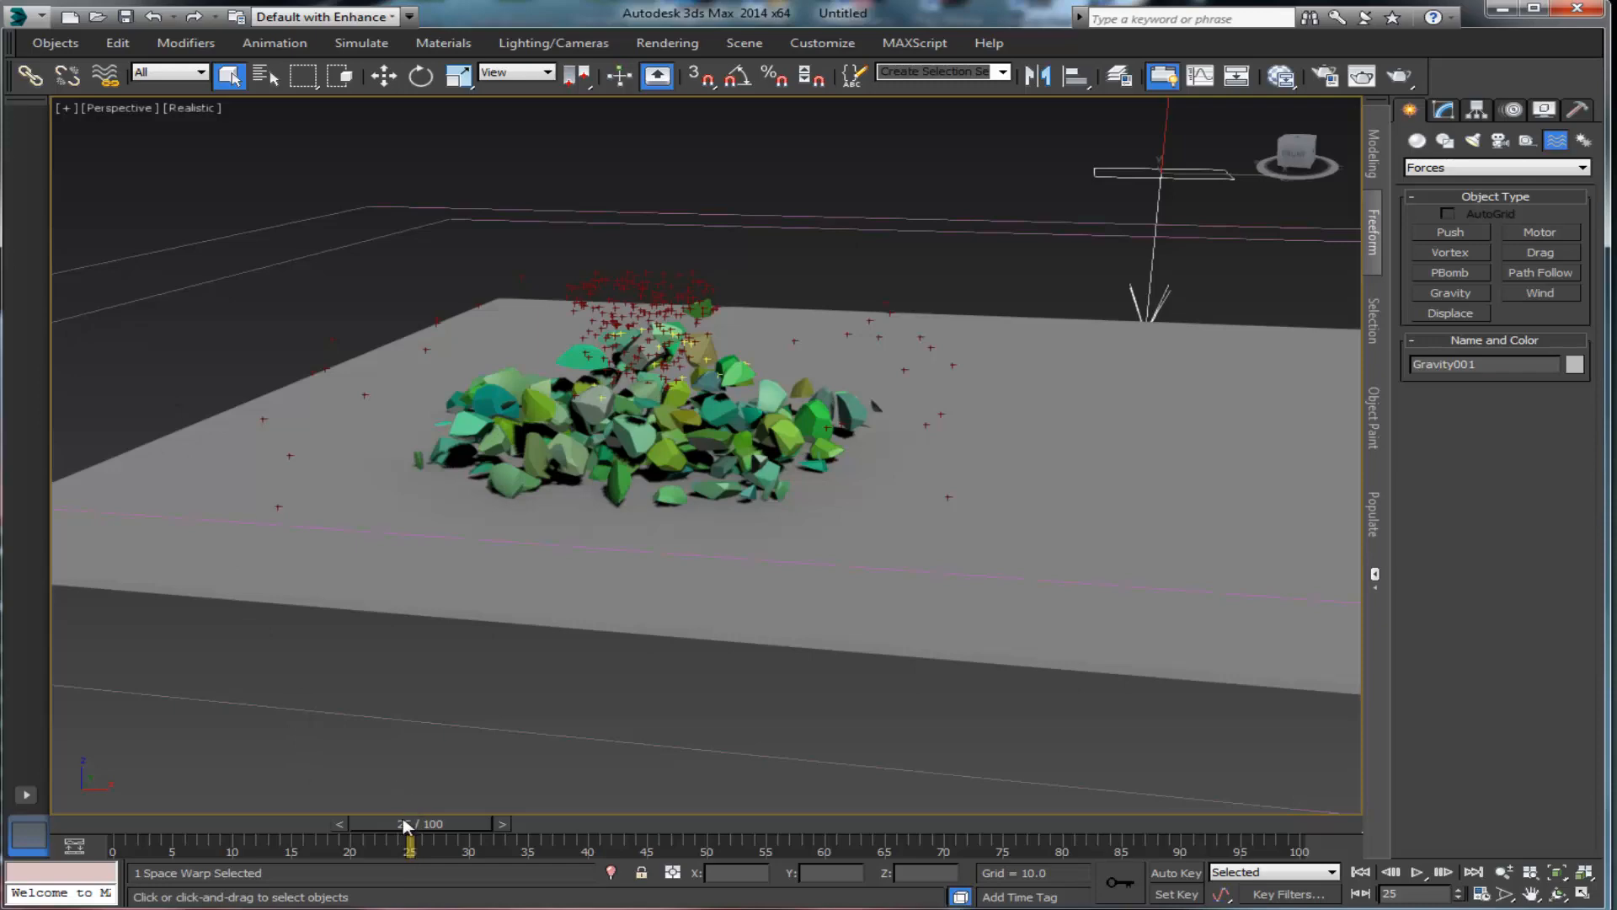
Step: Scrub between frames 0 and 24 to examine the particle motion with the inherited speed direction
{"action": "left_click_drag", "start_coordinate": [405, 826], "coordinate": [108, 840]}
{"action": "key", "text": "q"}
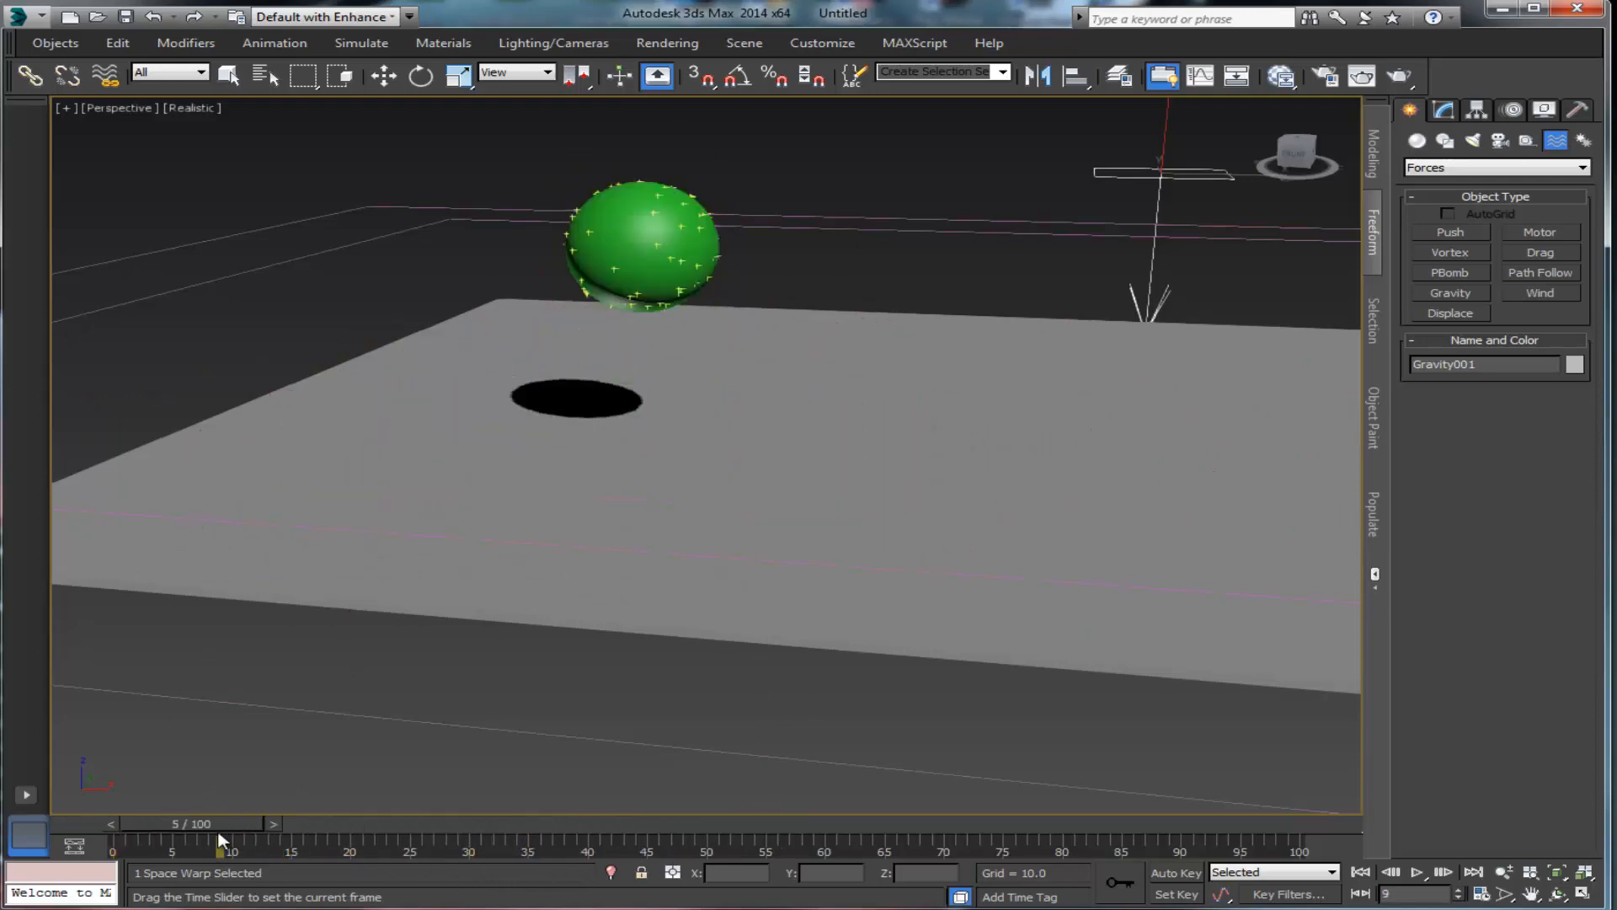
{"action": "key", "text": "q"}
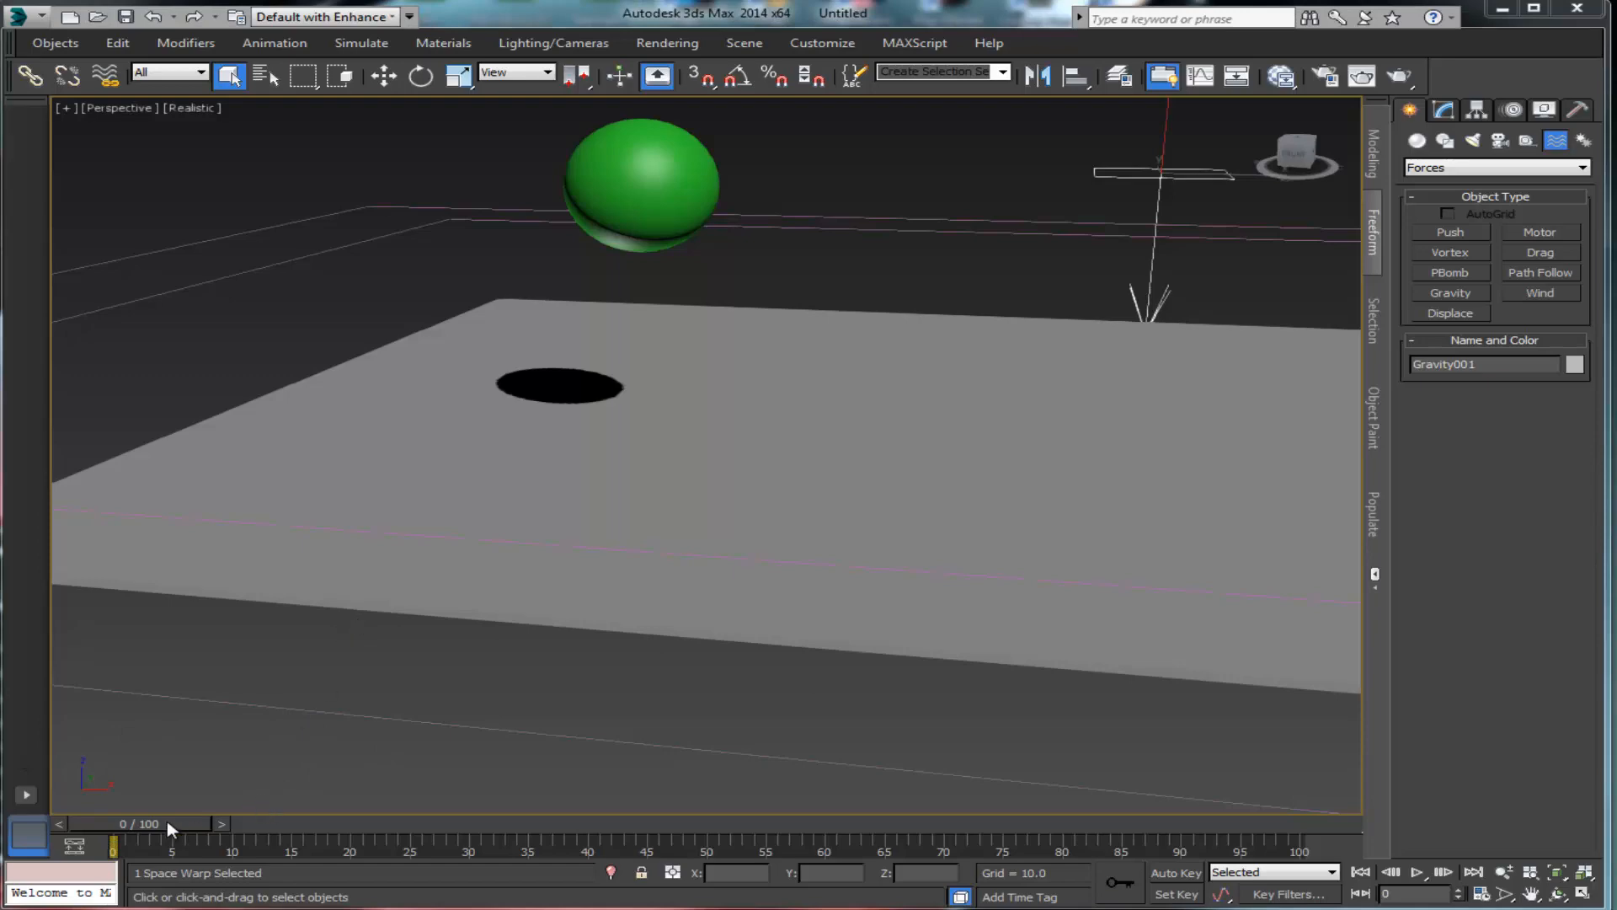
{"action": "left_click_drag", "start_coordinate": [167, 826], "coordinate": [441, 824]}
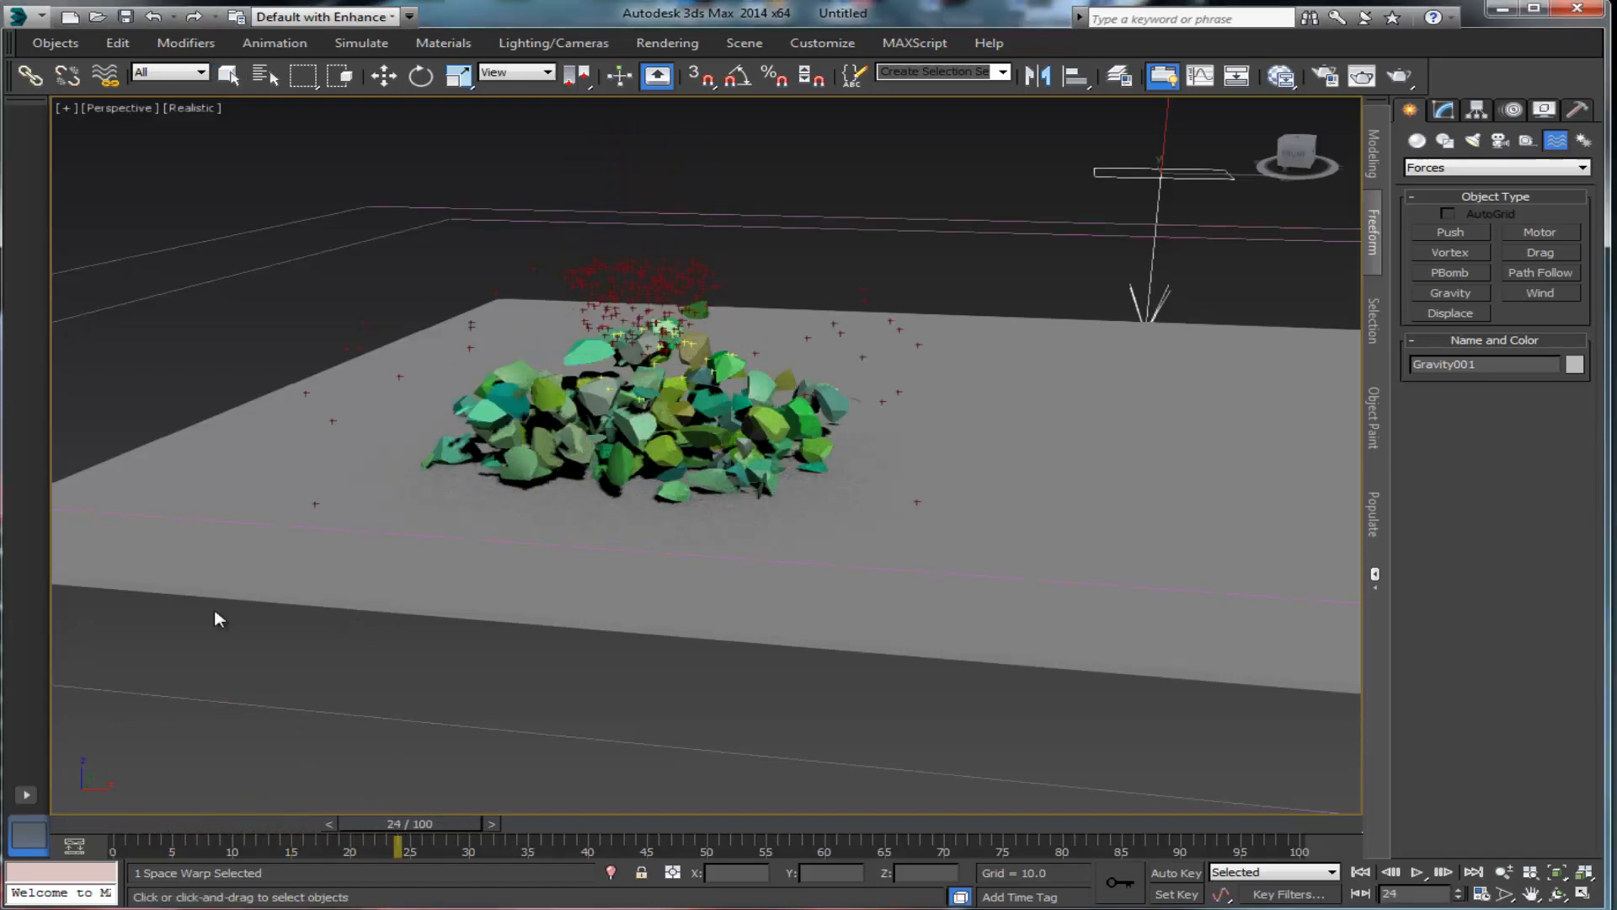
{"action": "left_click", "coordinate": [229, 76]}
Step: Narrow Particle View so the debris can be seen beside it, and set the Speed 001 variation to about 58.2
{"action": "key", "text": "6"}
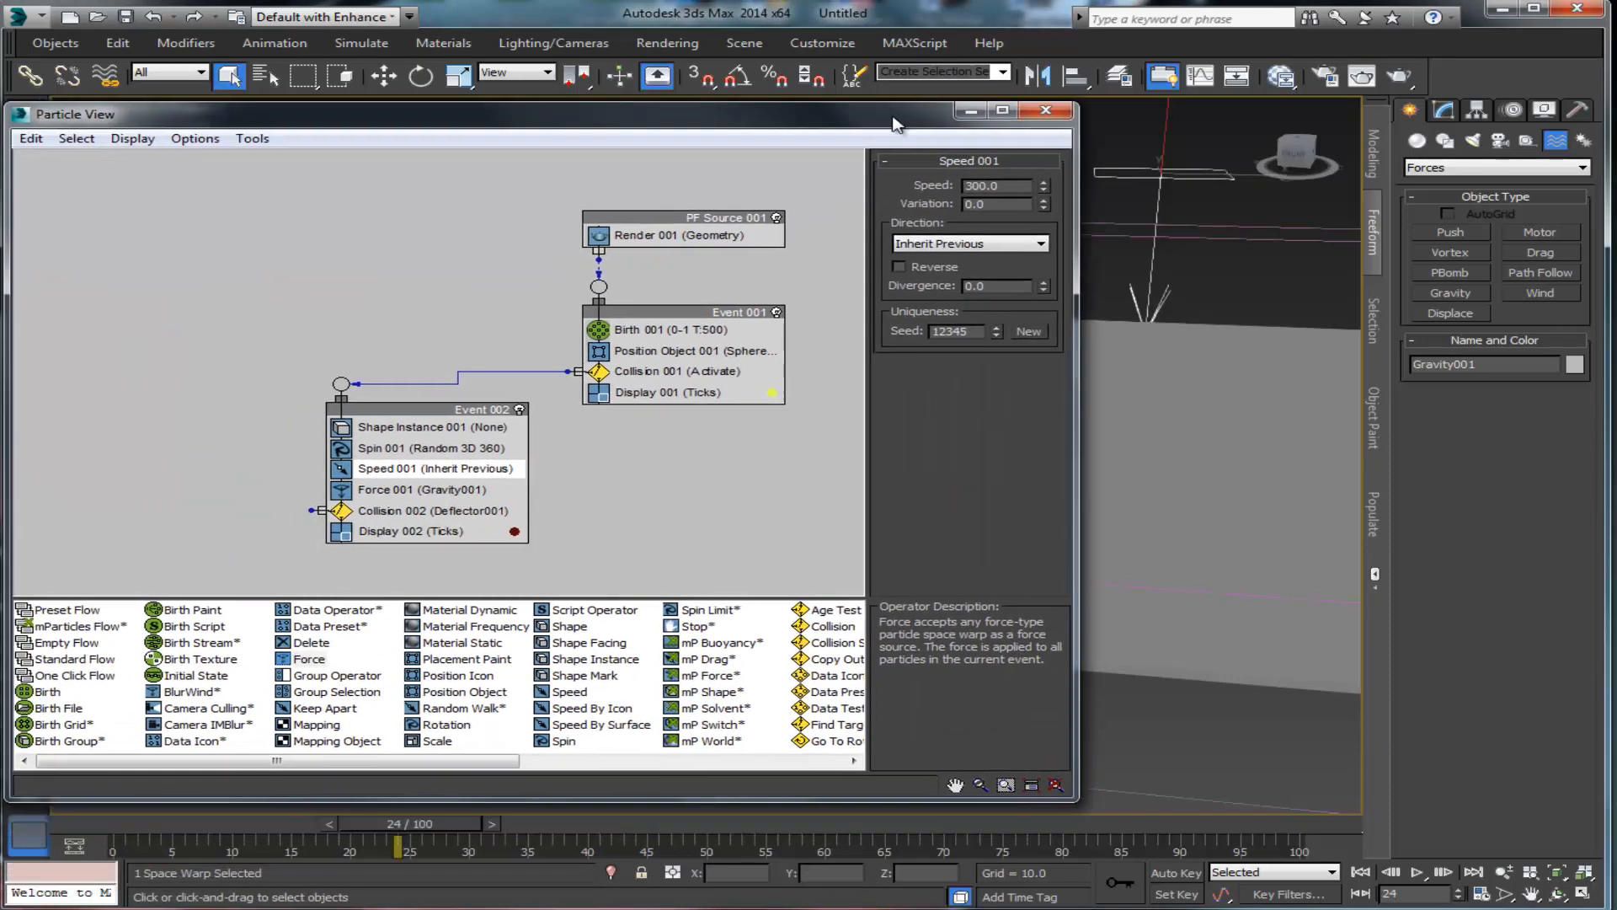
{"action": "left_click", "coordinate": [409, 470]}
{"action": "left_click", "coordinate": [406, 470]}
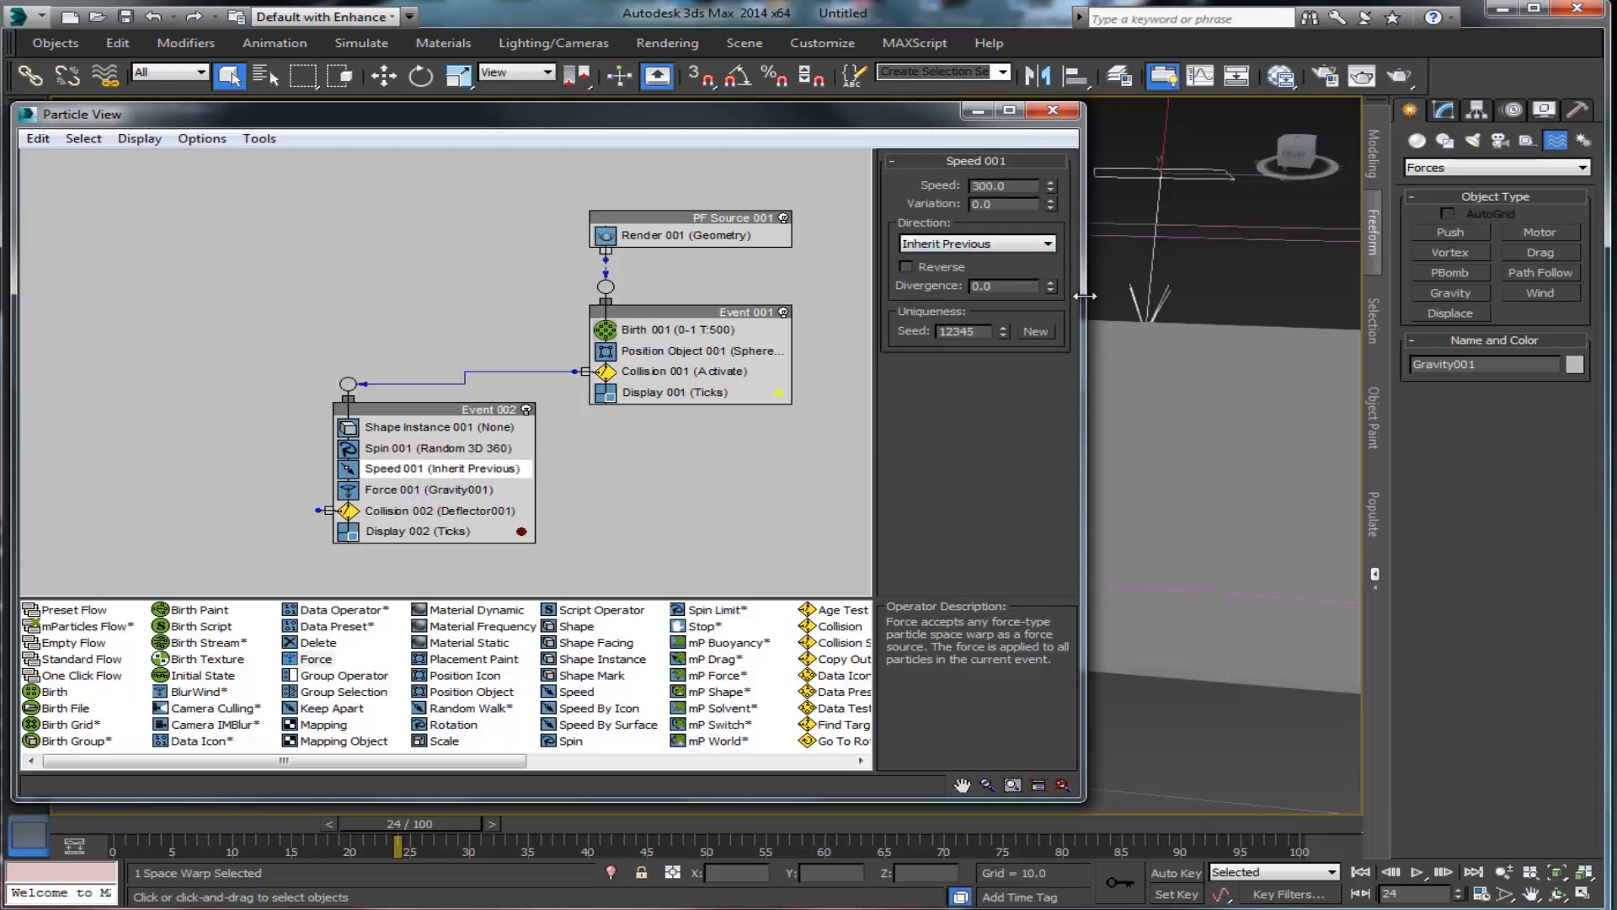
{"action": "left_click_drag", "start_coordinate": [1085, 296], "coordinate": [733, 295]}
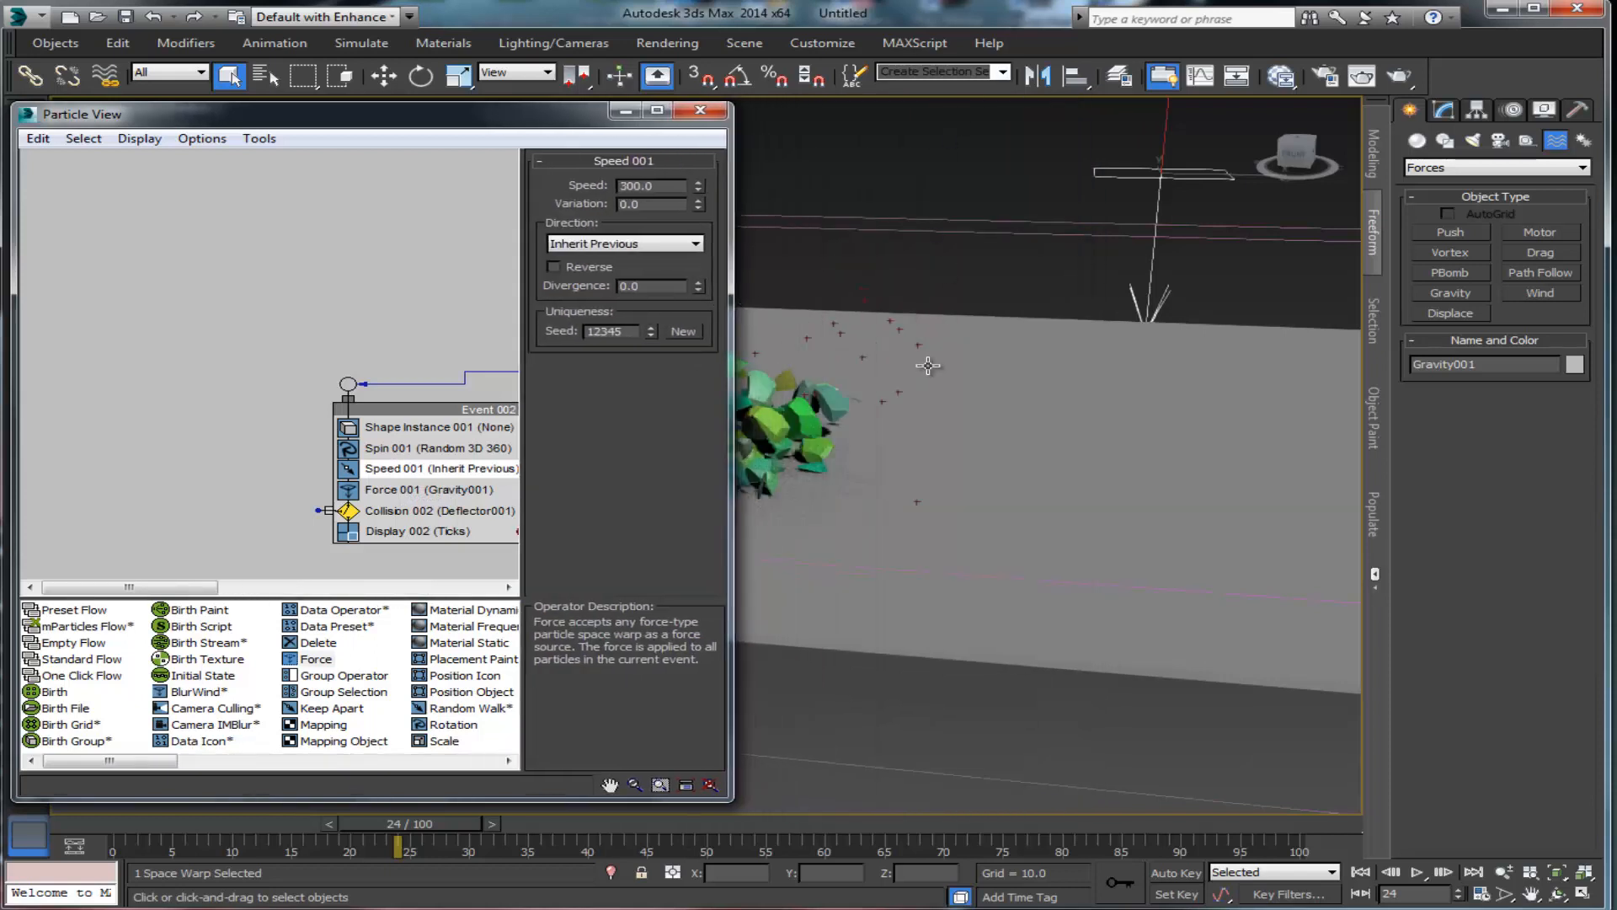
{"action": "middle_click_drag", "start_coordinate": [930, 372], "coordinate": [1254, 338]}
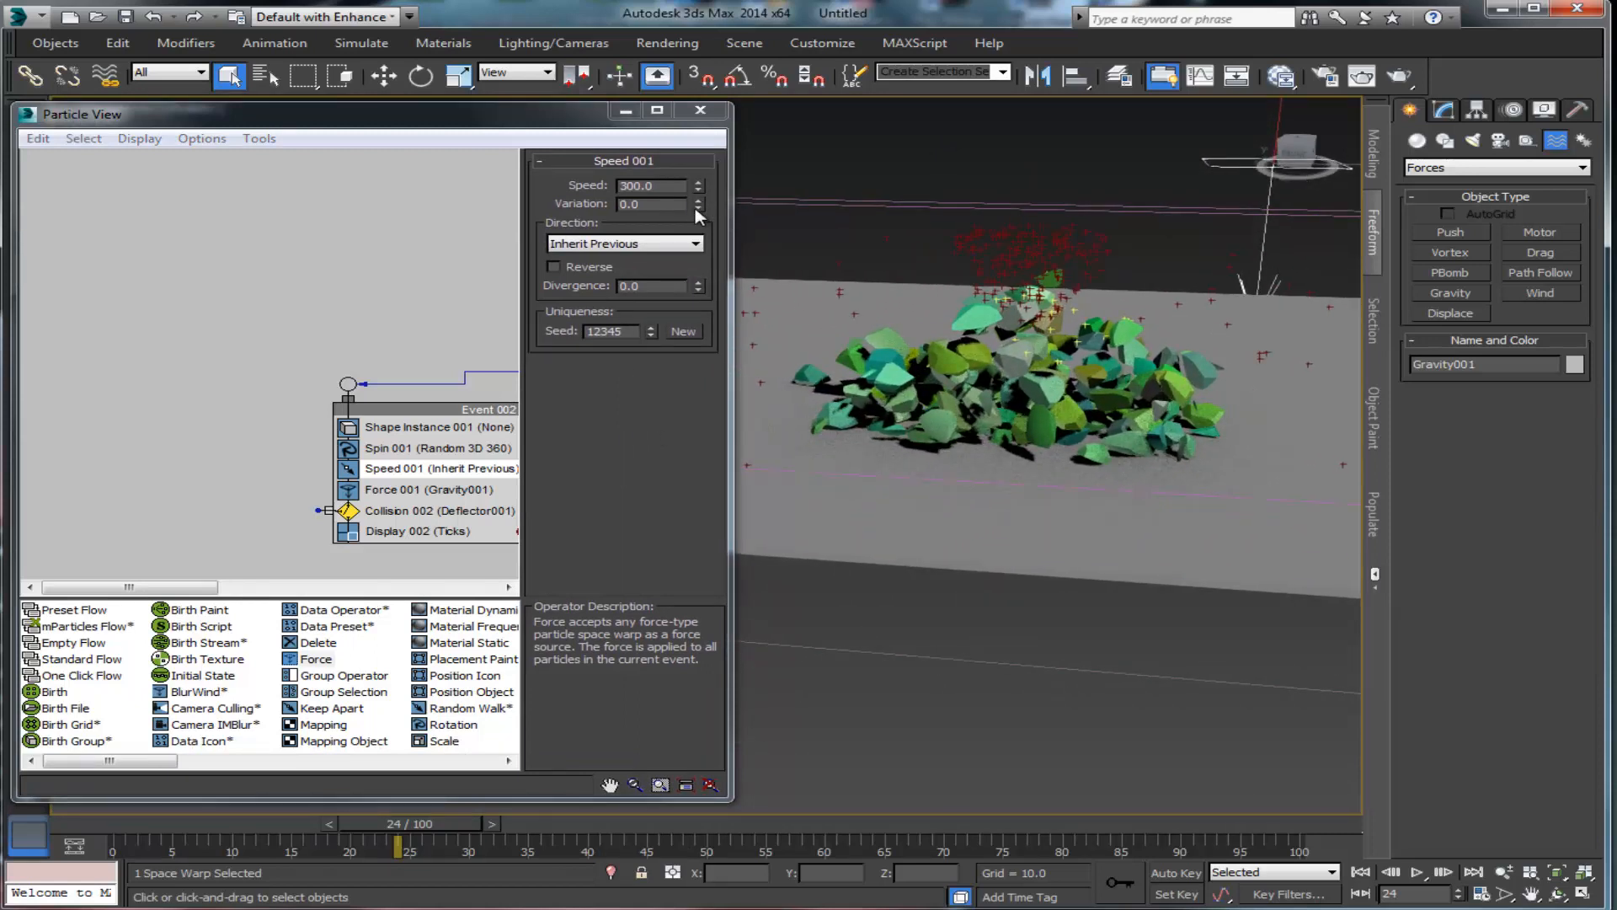
{"action": "left_click_drag", "start_coordinate": [699, 208], "coordinate": [715, 31]}
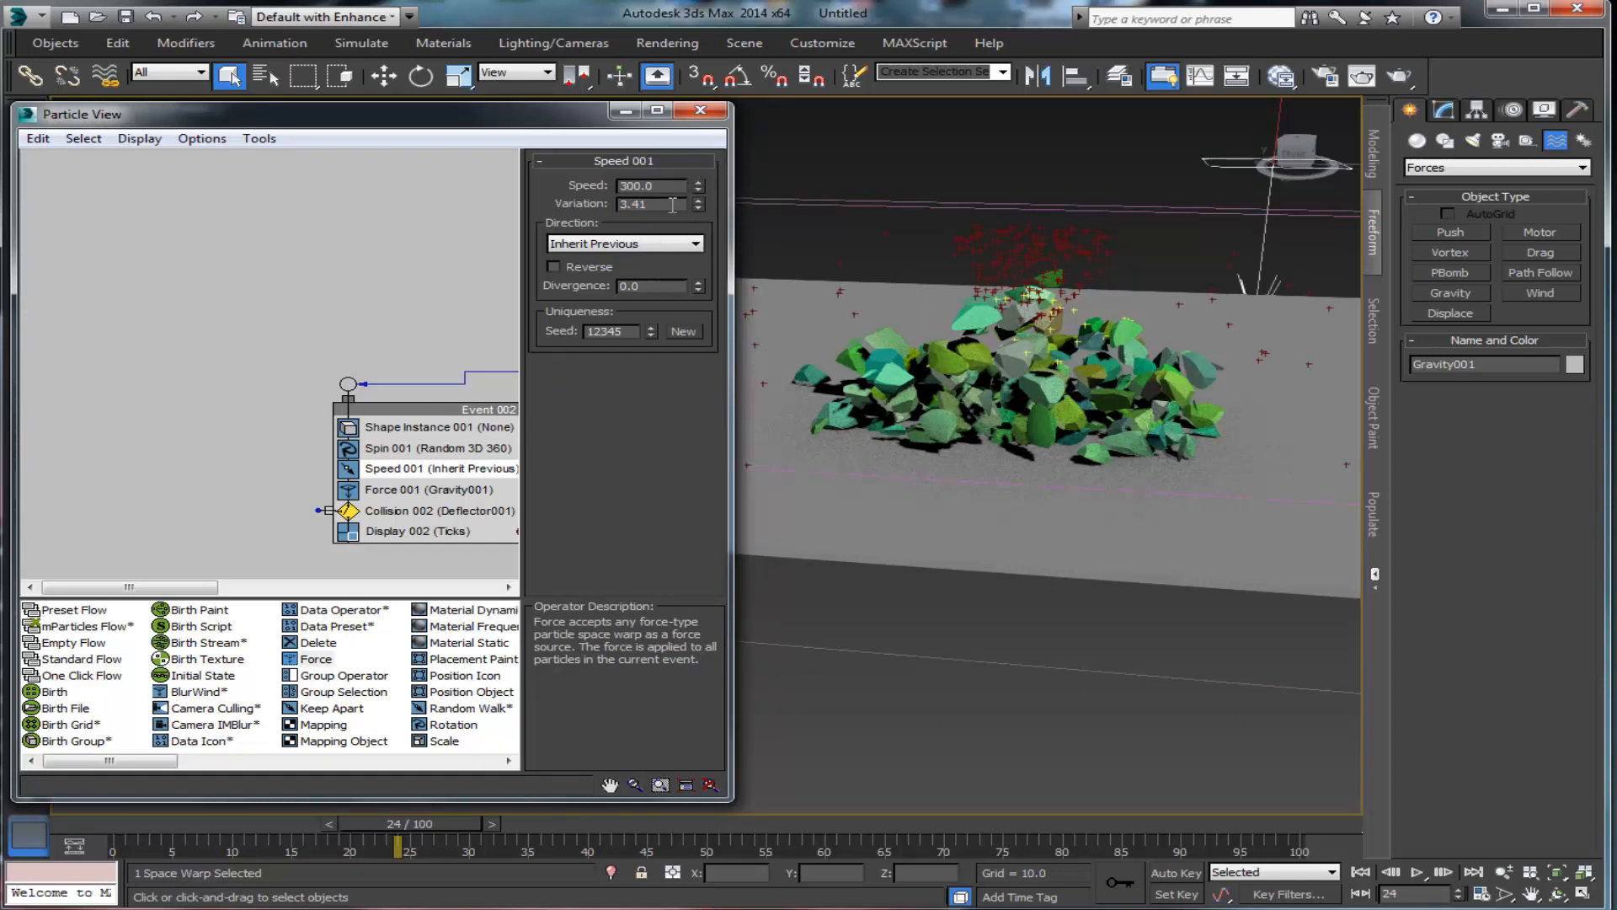
{"action": "left_click_drag", "start_coordinate": [693, 181], "coordinate": [796, 860]}
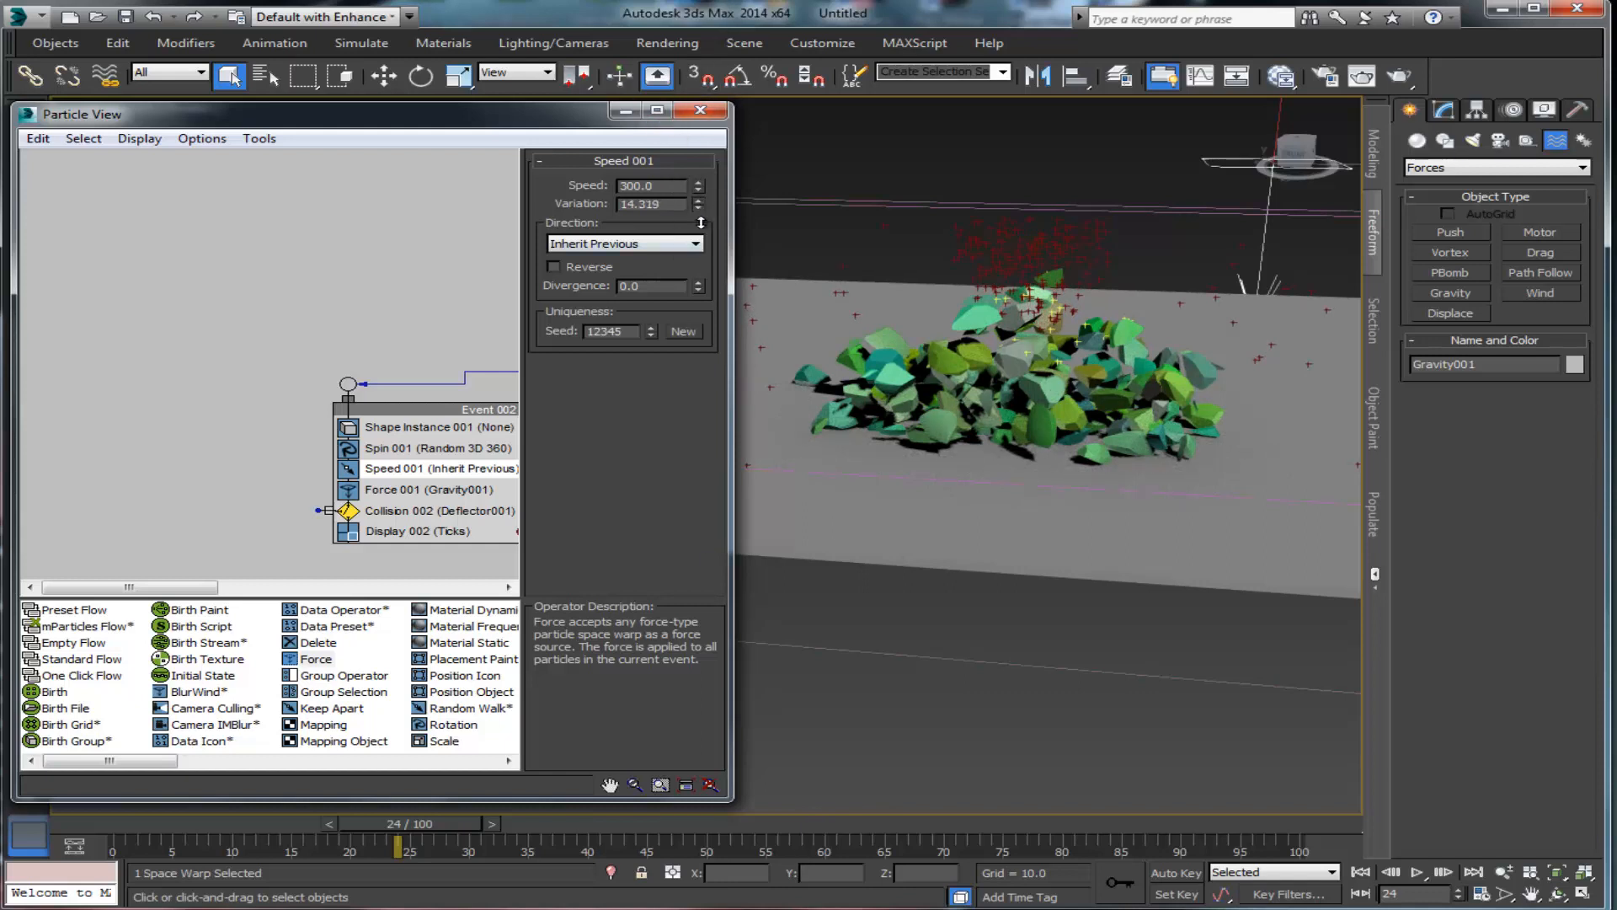
{"action": "left_click_drag", "start_coordinate": [701, 223], "coordinate": [690, 85]}
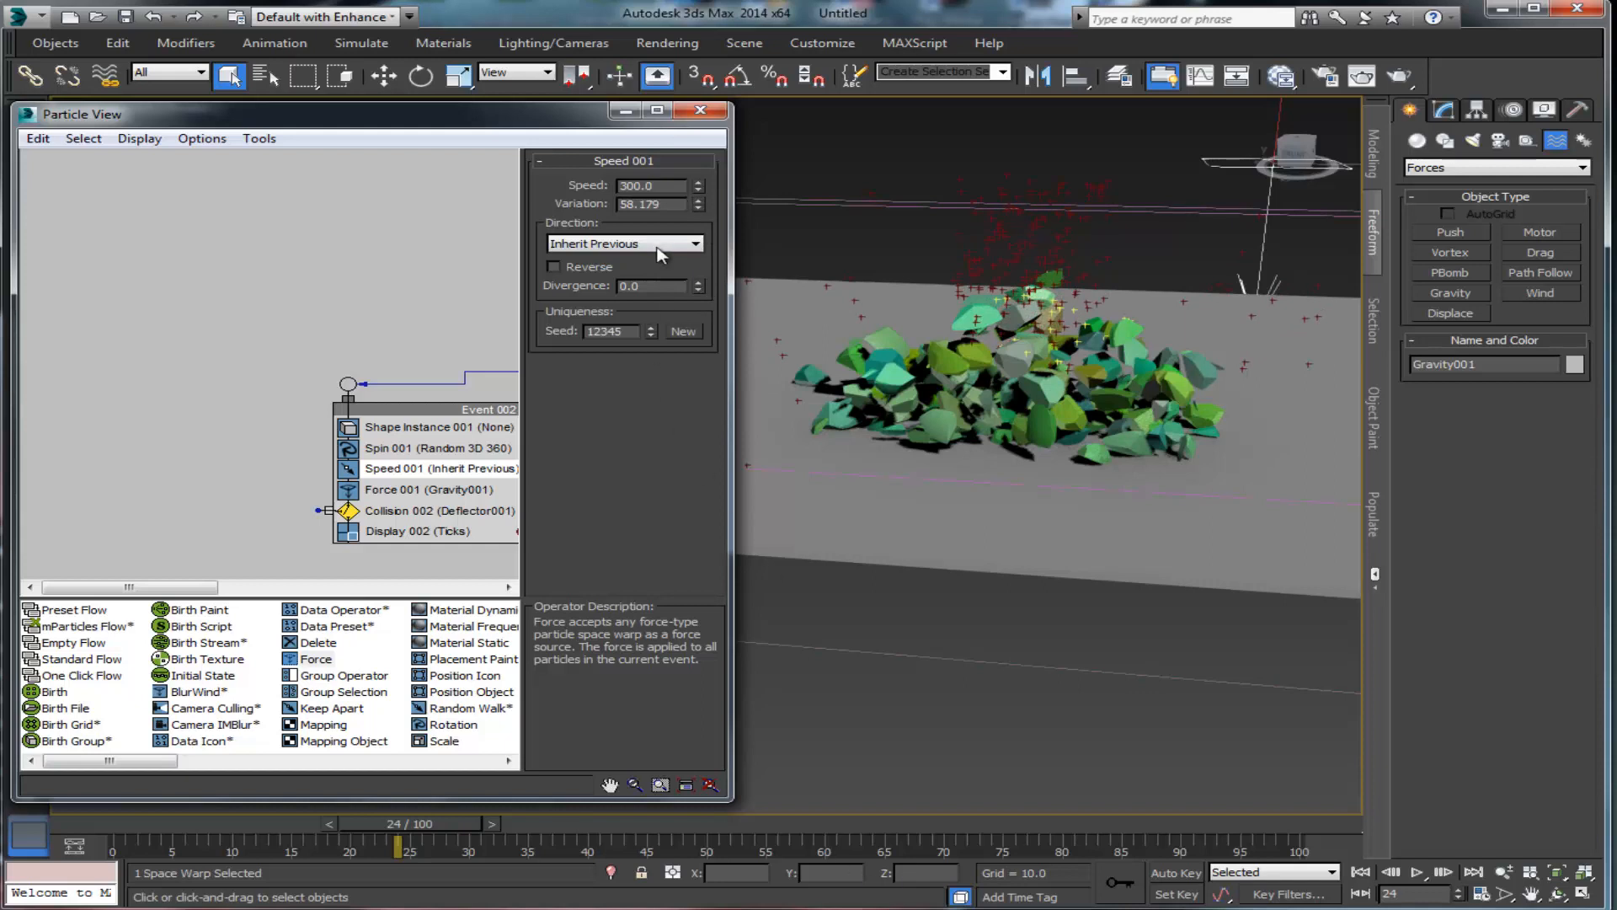
Step: Set the Speed 001 speed to about 230.4, and move Particle View out of the viewport
{"action": "left_click_drag", "start_coordinate": [700, 187], "coordinate": [702, 203]}
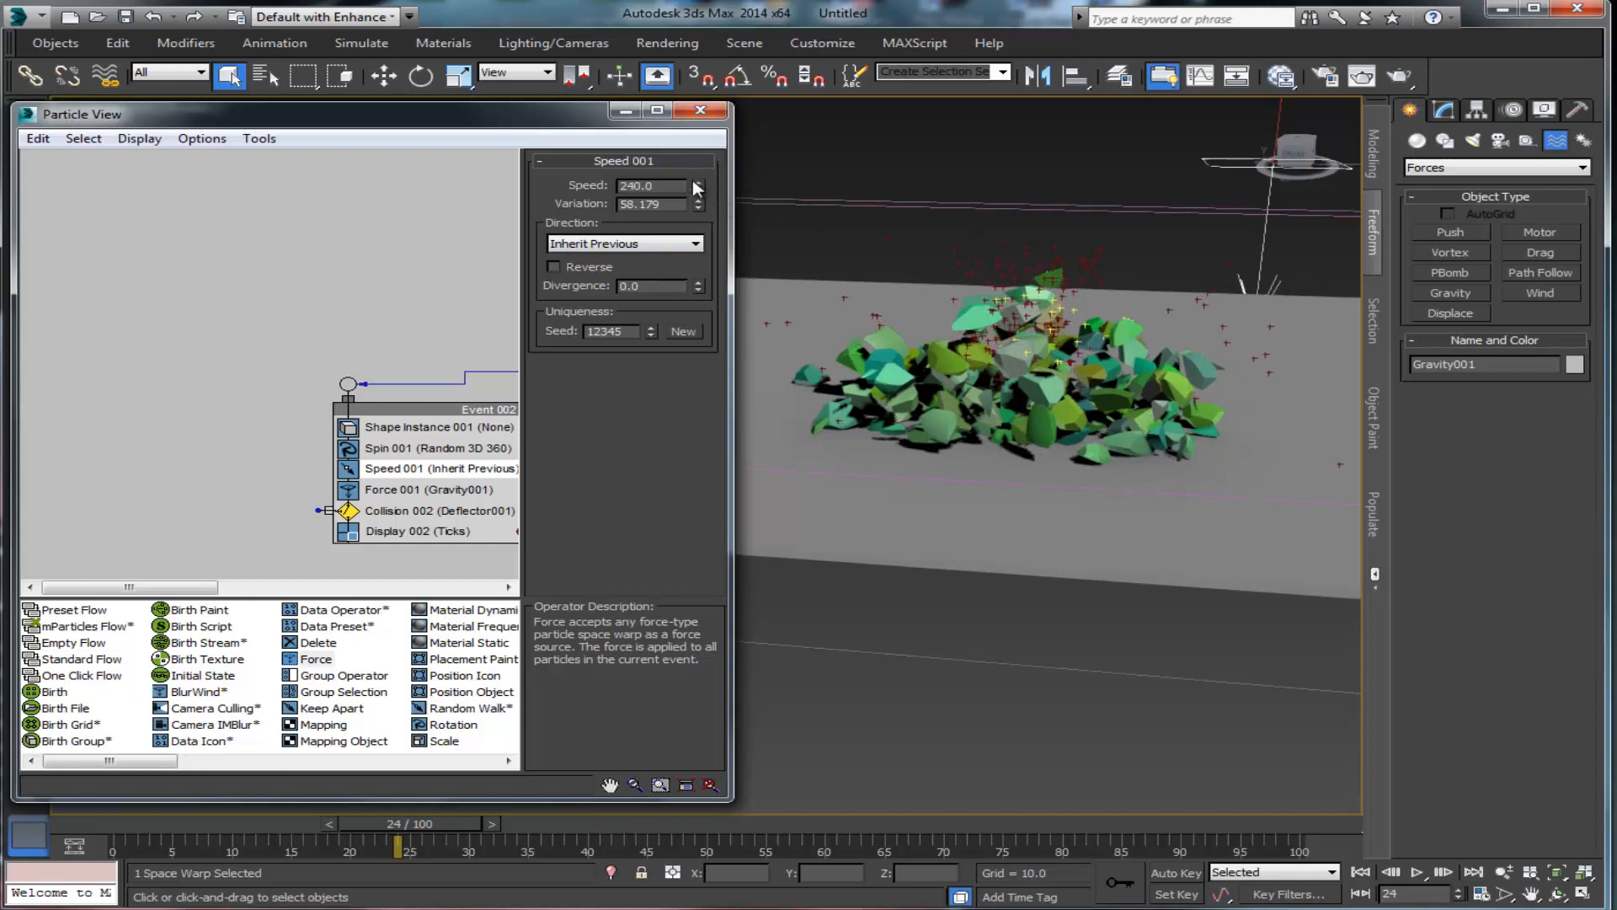
{"action": "left_click_drag", "start_coordinate": [700, 185], "coordinate": [702, 186]}
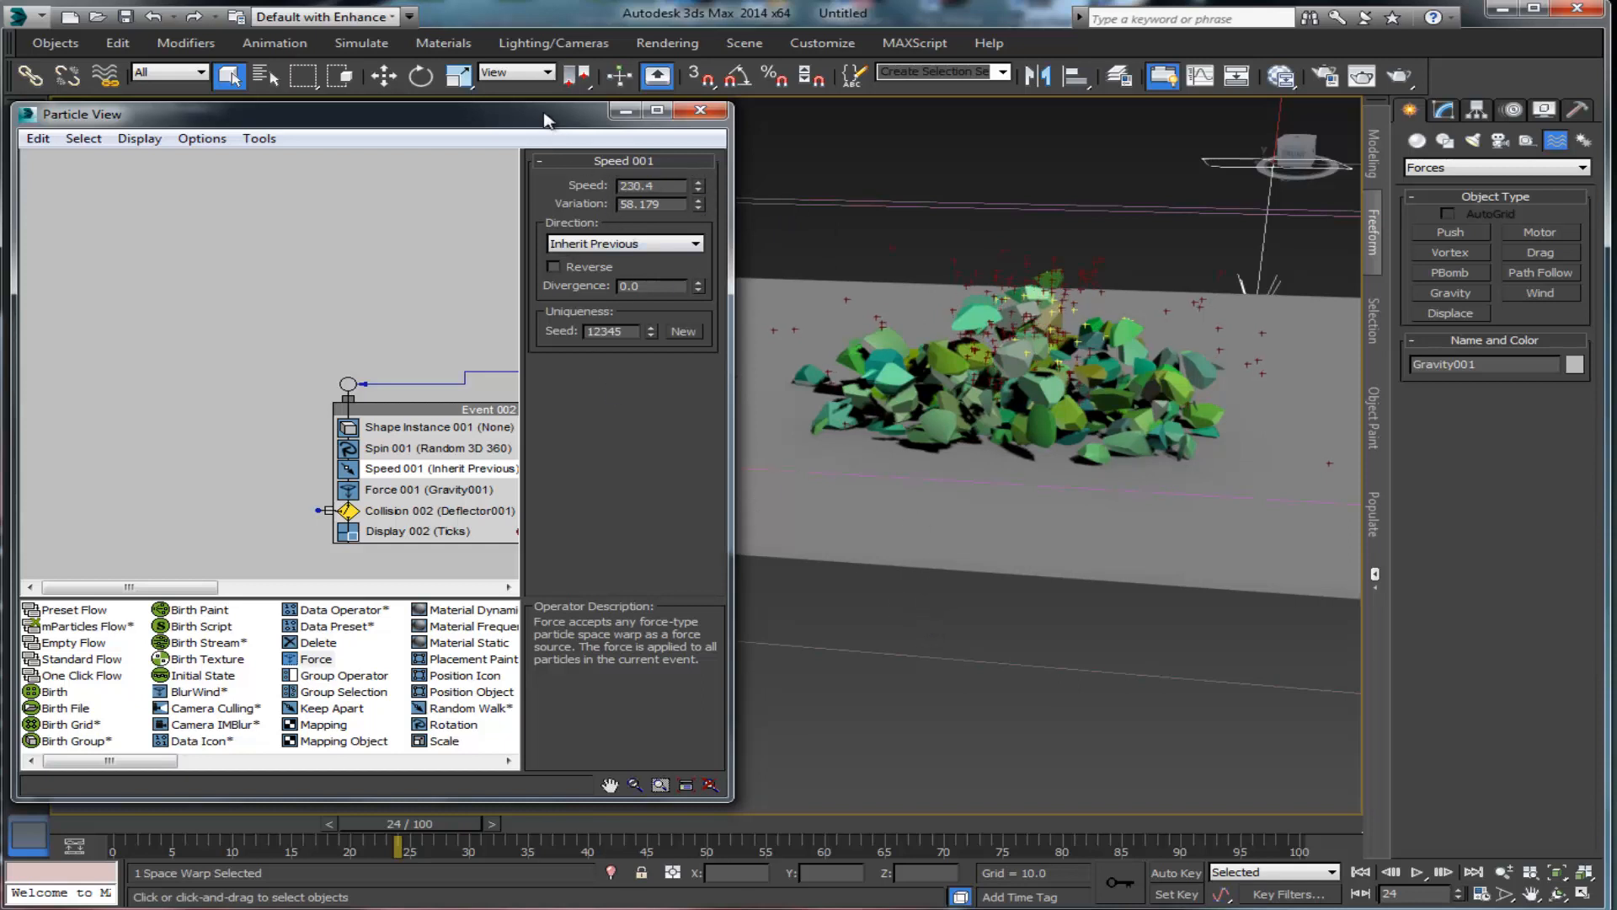
{"action": "left_click", "coordinate": [700, 110]}
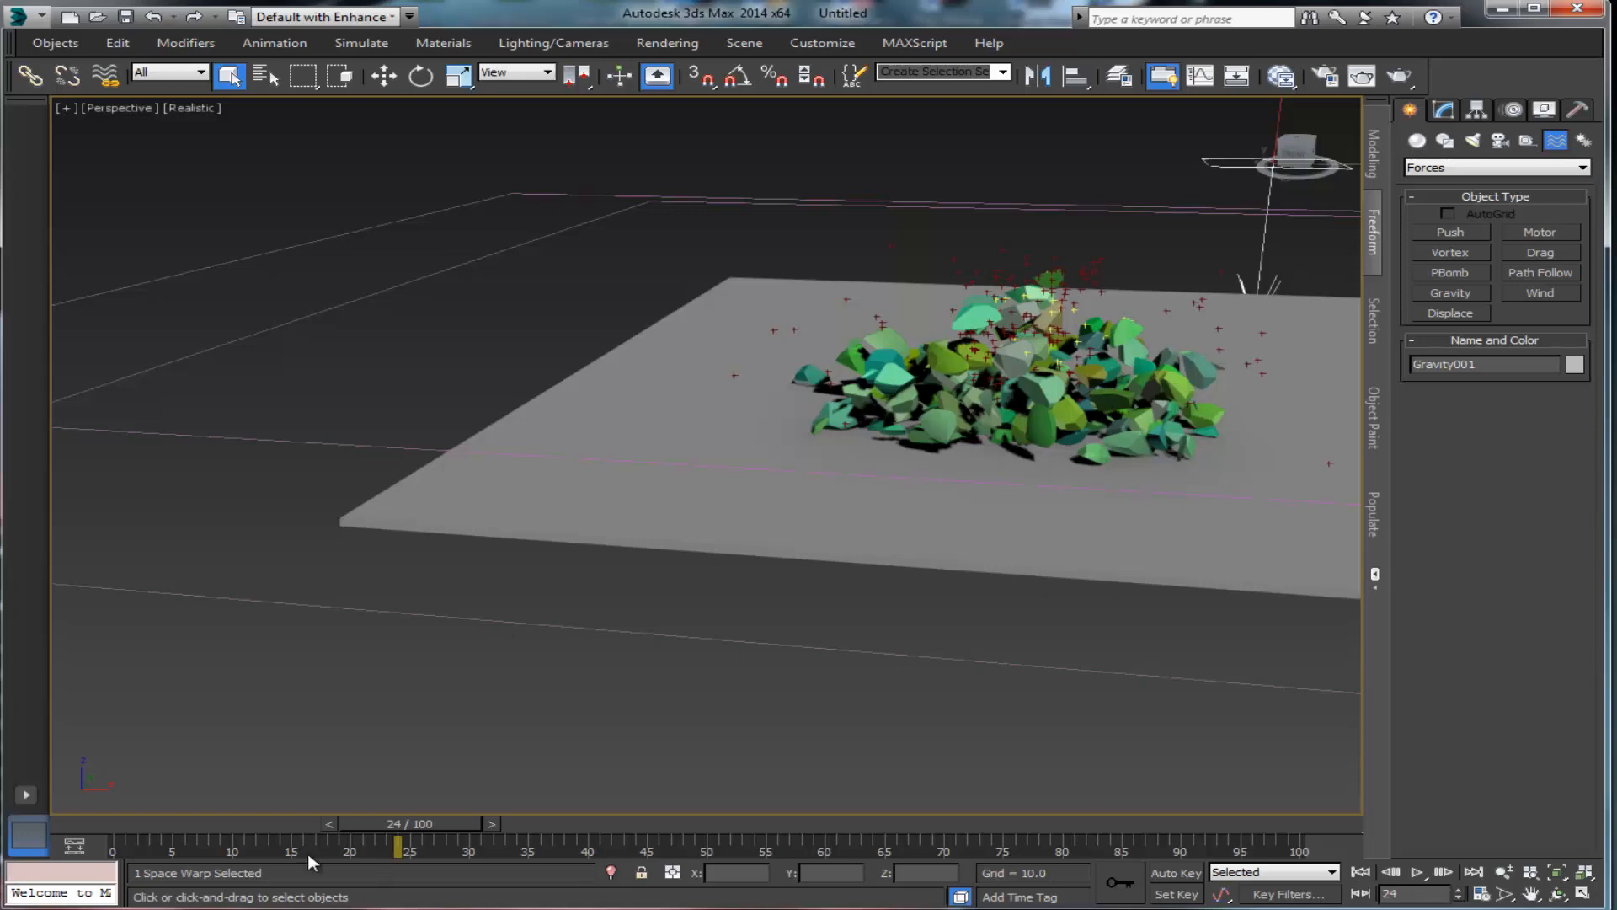
Step: Frame the floor and scrub the animation between frames 0 and 43 to check the spread of the debris particles
{"action": "left_click_drag", "start_coordinate": [377, 834], "coordinate": [618, 799]}
{"action": "key", "text": "q"}
{"action": "middle_click_drag", "start_coordinate": [769, 588], "coordinate": [411, 588]}
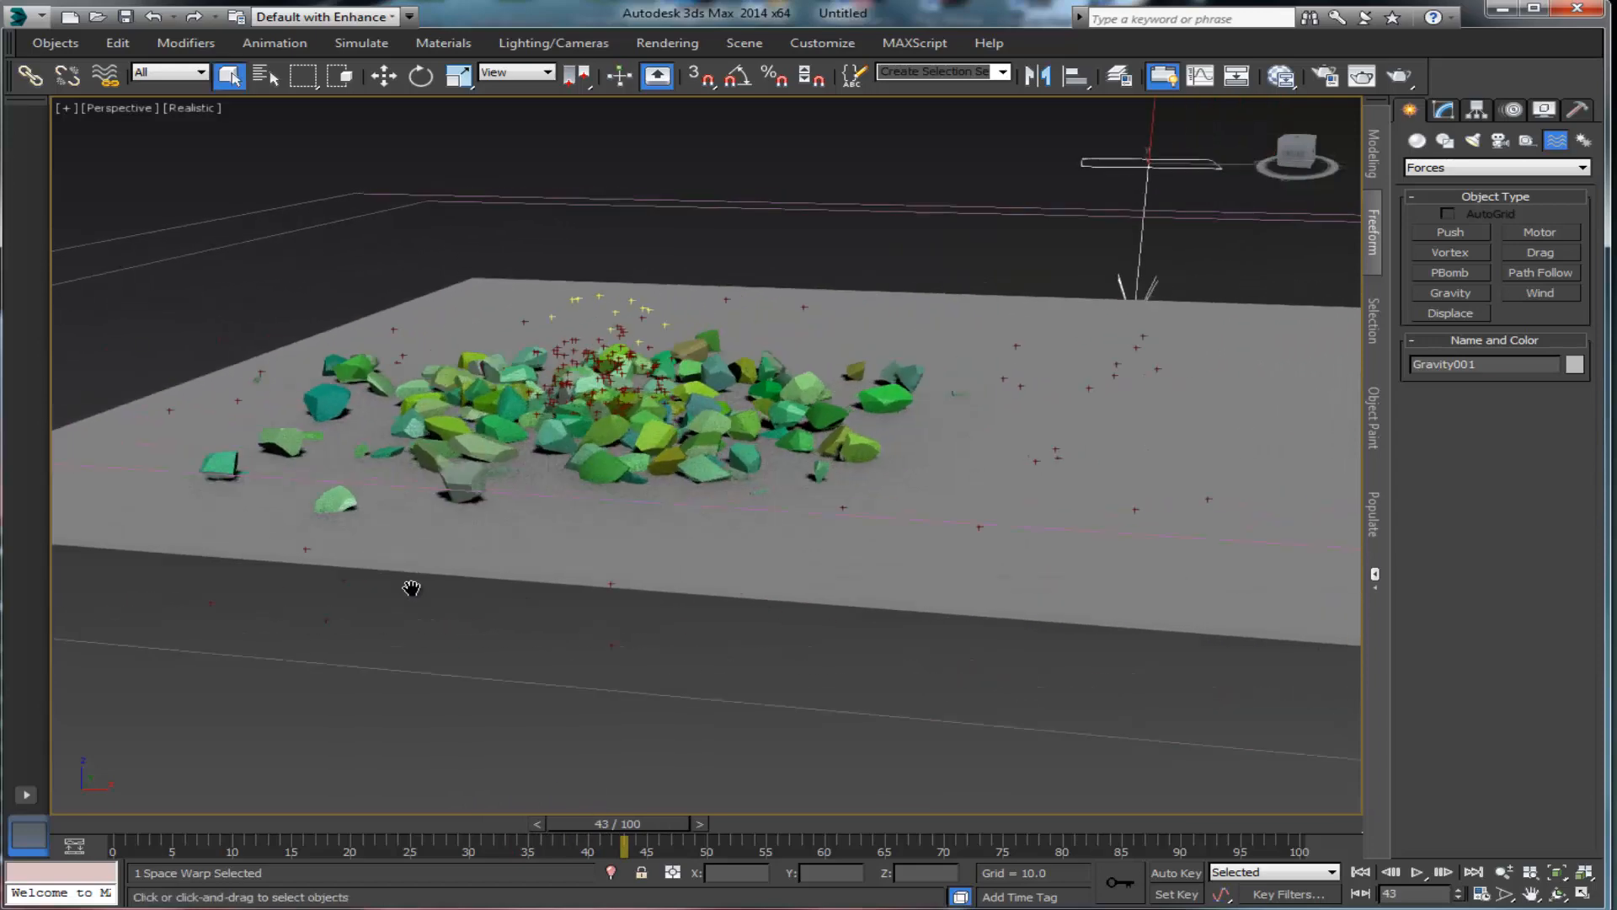
{"action": "left_click_drag", "start_coordinate": [615, 834], "coordinate": [58, 789]}
{"action": "key", "text": "q"}
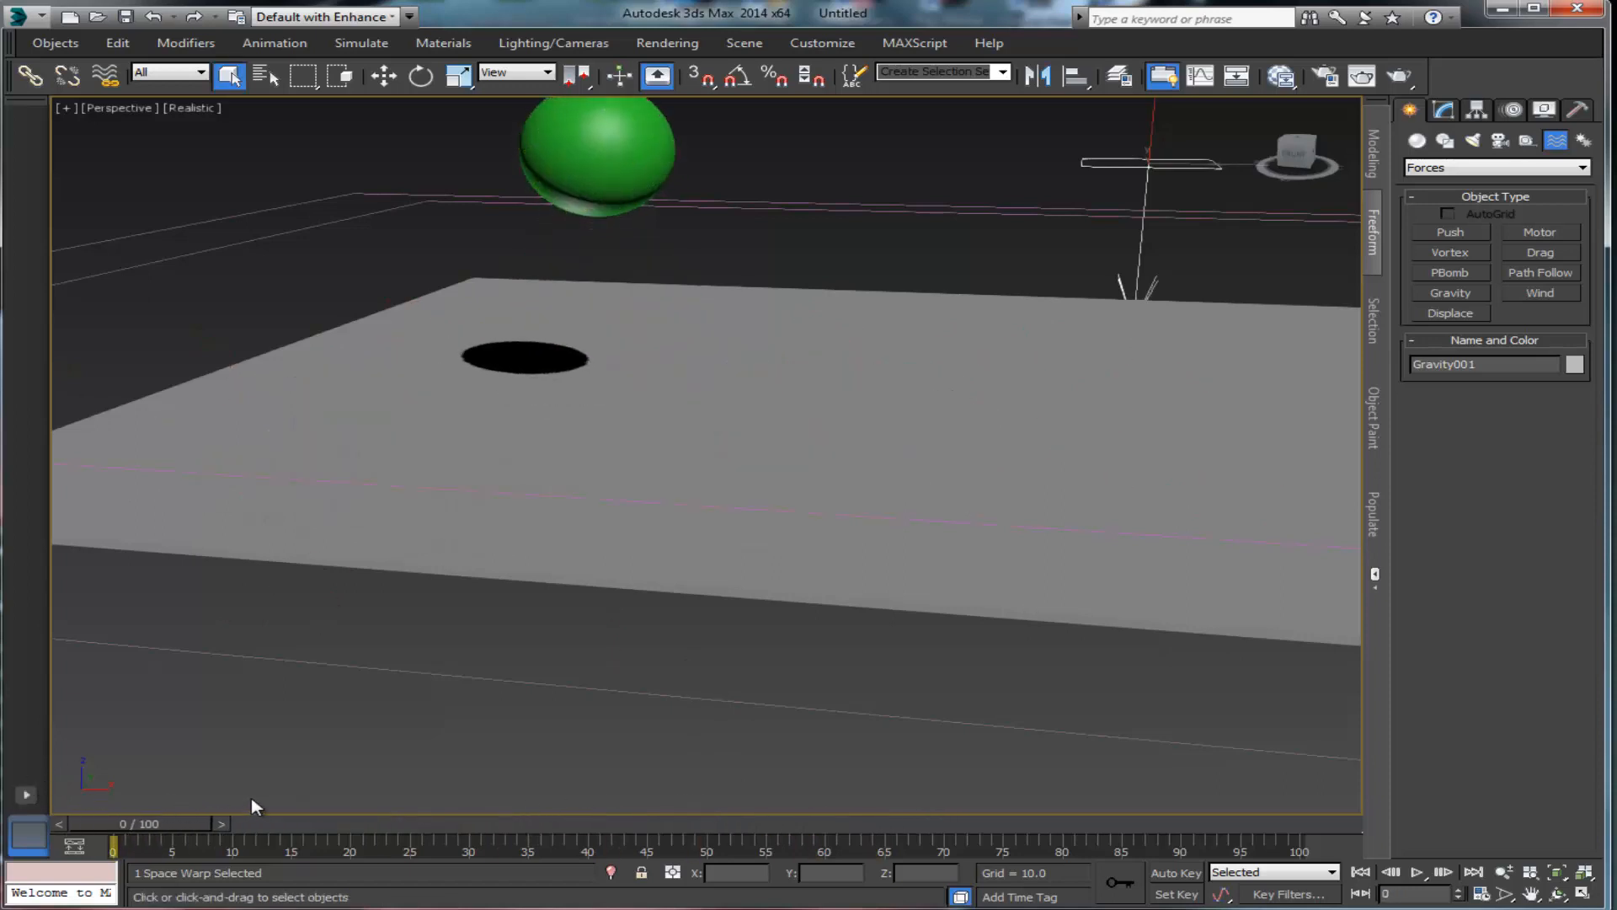
{"action": "left_click_drag", "start_coordinate": [160, 834], "coordinate": [212, 833]}
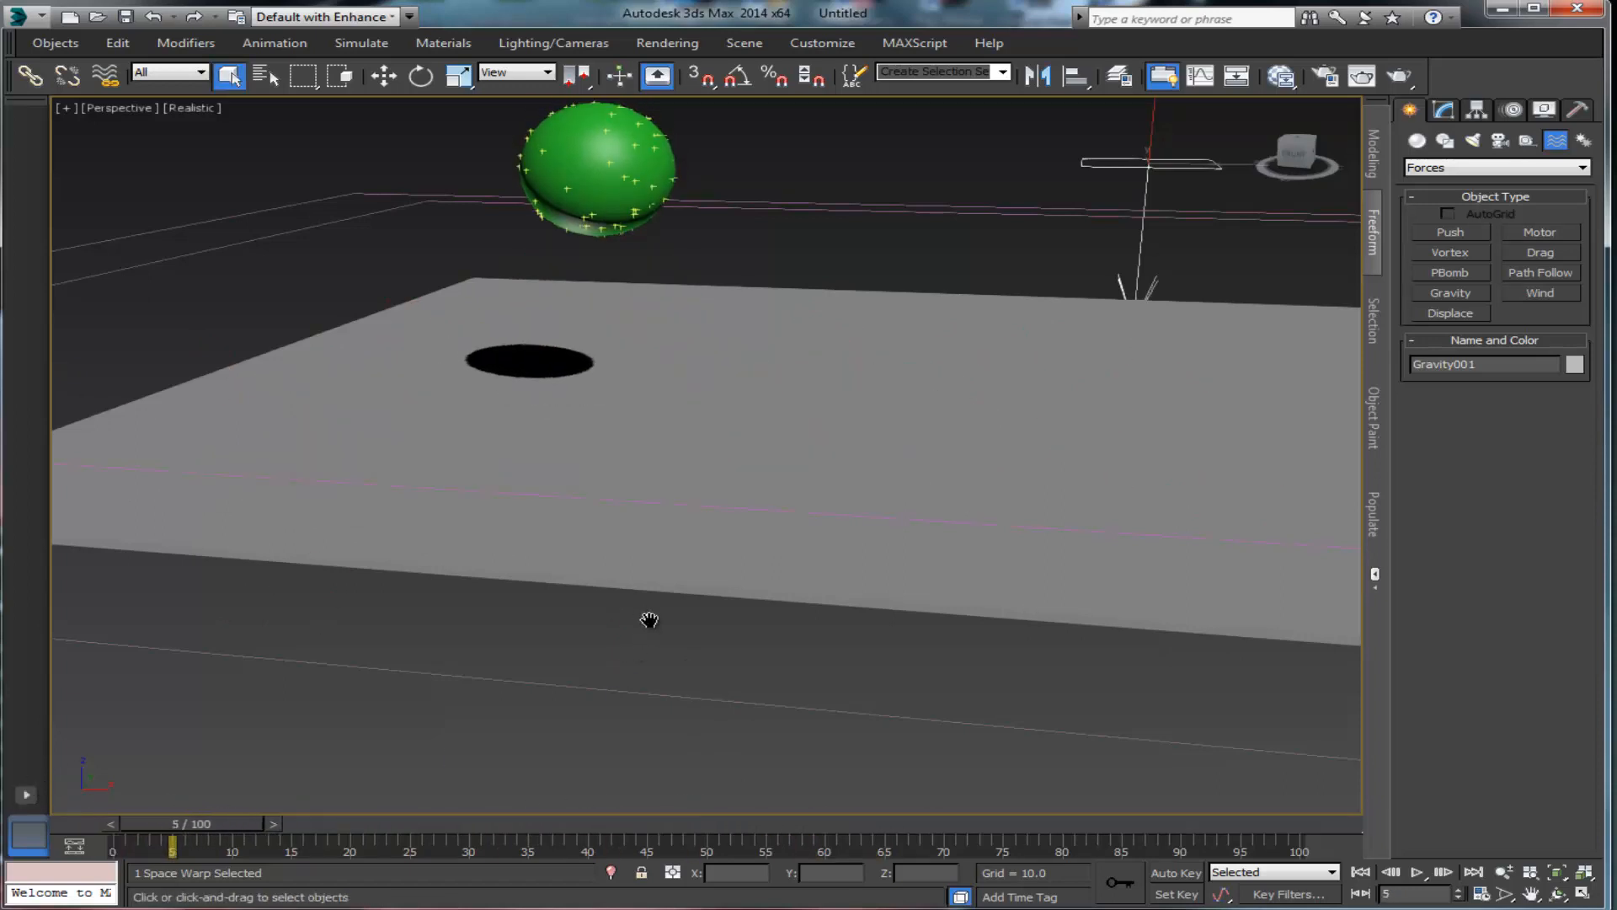
{"action": "middle_click_drag", "start_coordinate": [650, 620], "coordinate": [701, 692]}
{"action": "left_click_drag", "start_coordinate": [242, 830], "coordinate": [112, 843]}
{"action": "left_click", "coordinate": [229, 76]}
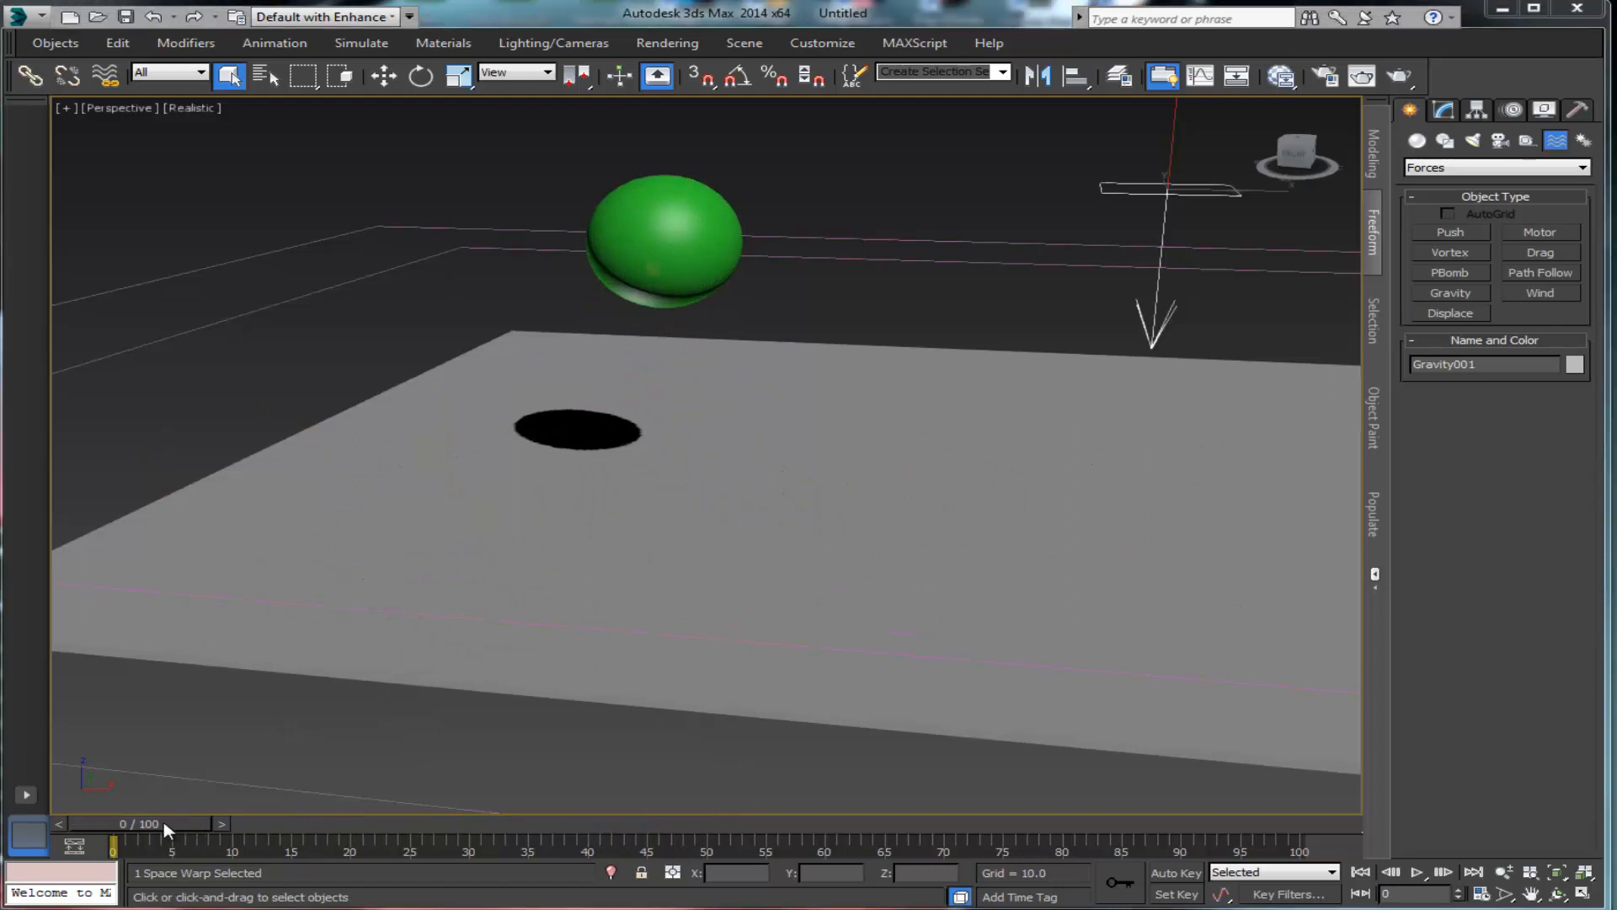
{"action": "left_click_drag", "start_coordinate": [166, 830], "coordinate": [472, 826]}
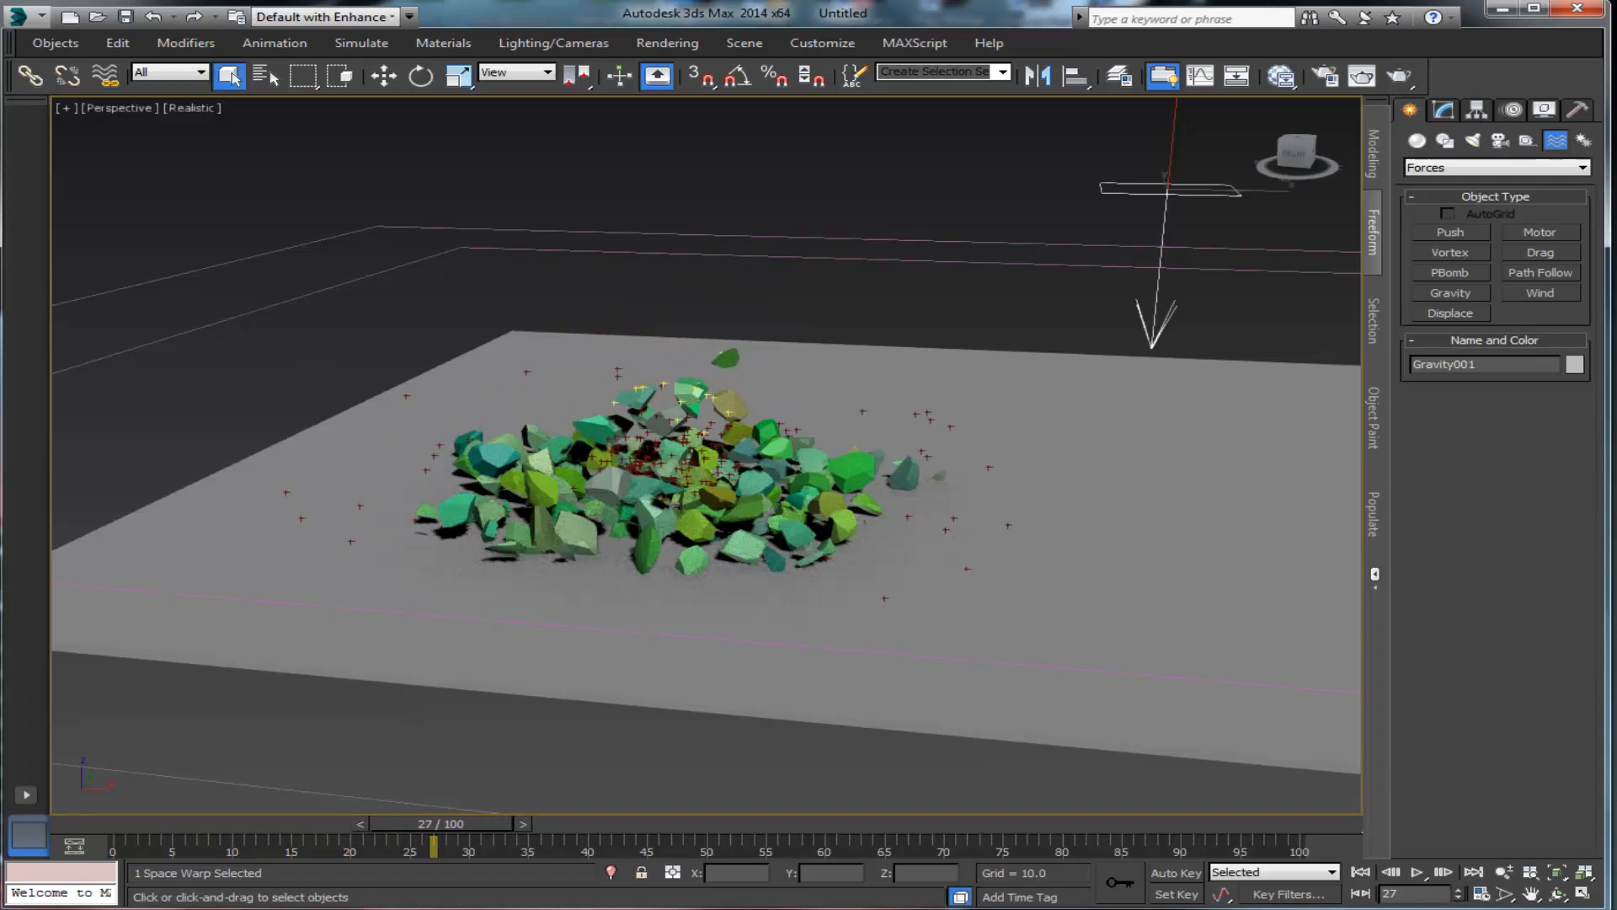
Step: Bring Particle View back into view, widen it to show all events, and open the Shape Instance 001 settings in Event 002
{"action": "left_click_drag", "start_coordinate": [0, 178], "coordinate": [688, 123]}
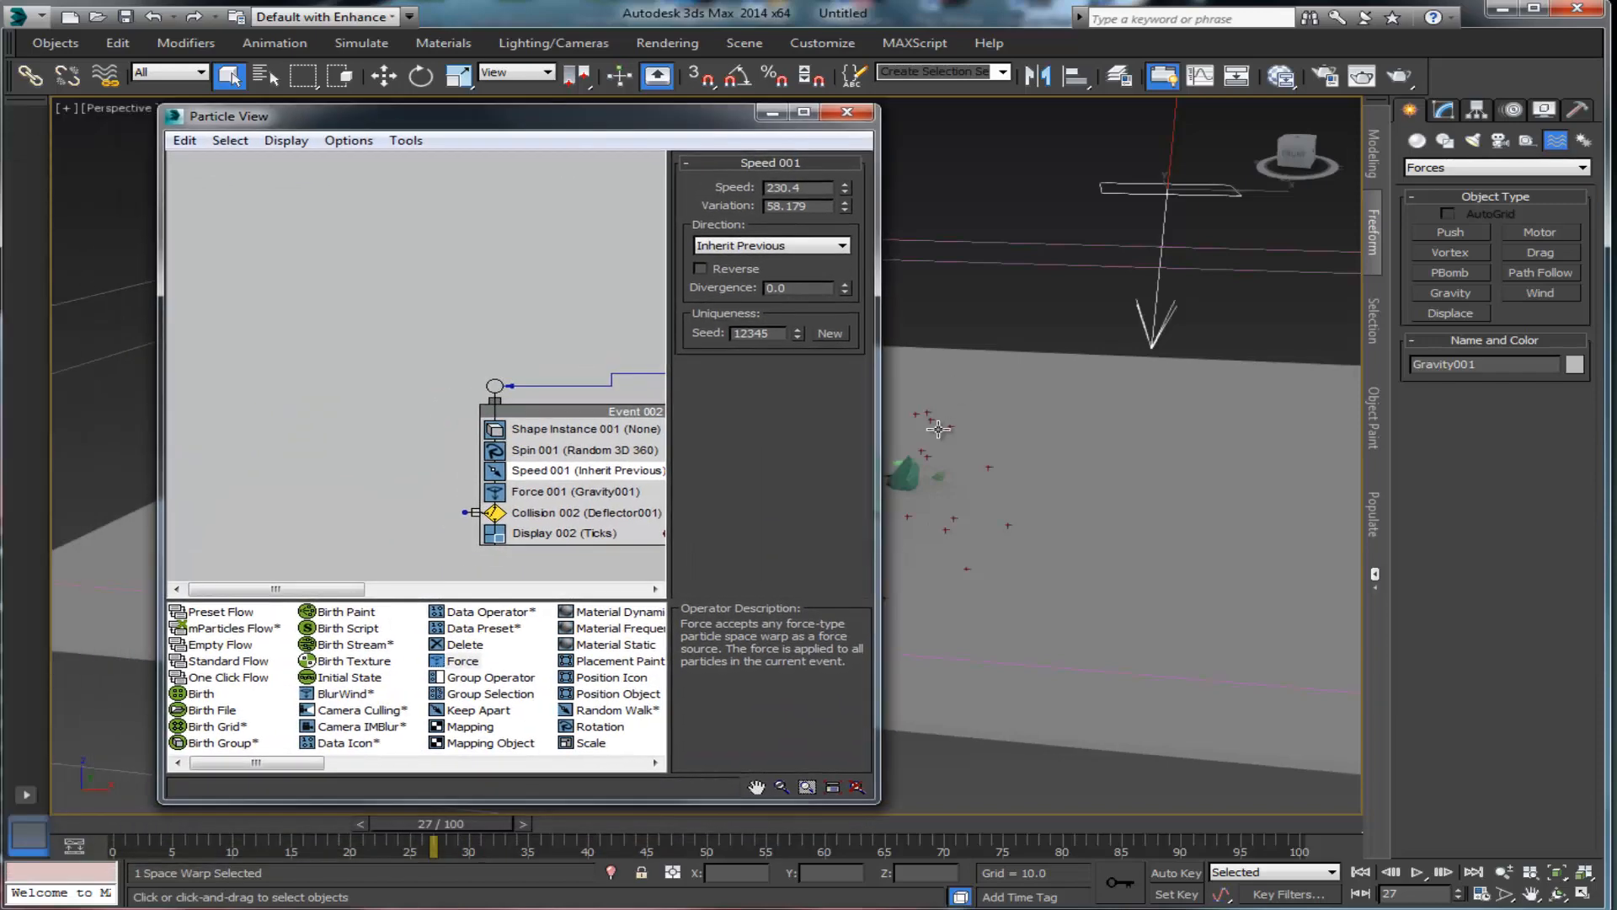
{"action": "left_click_drag", "start_coordinate": [877, 430], "coordinate": [1235, 430]}
{"action": "left_click_drag", "start_coordinate": [870, 124], "coordinate": [815, 126]}
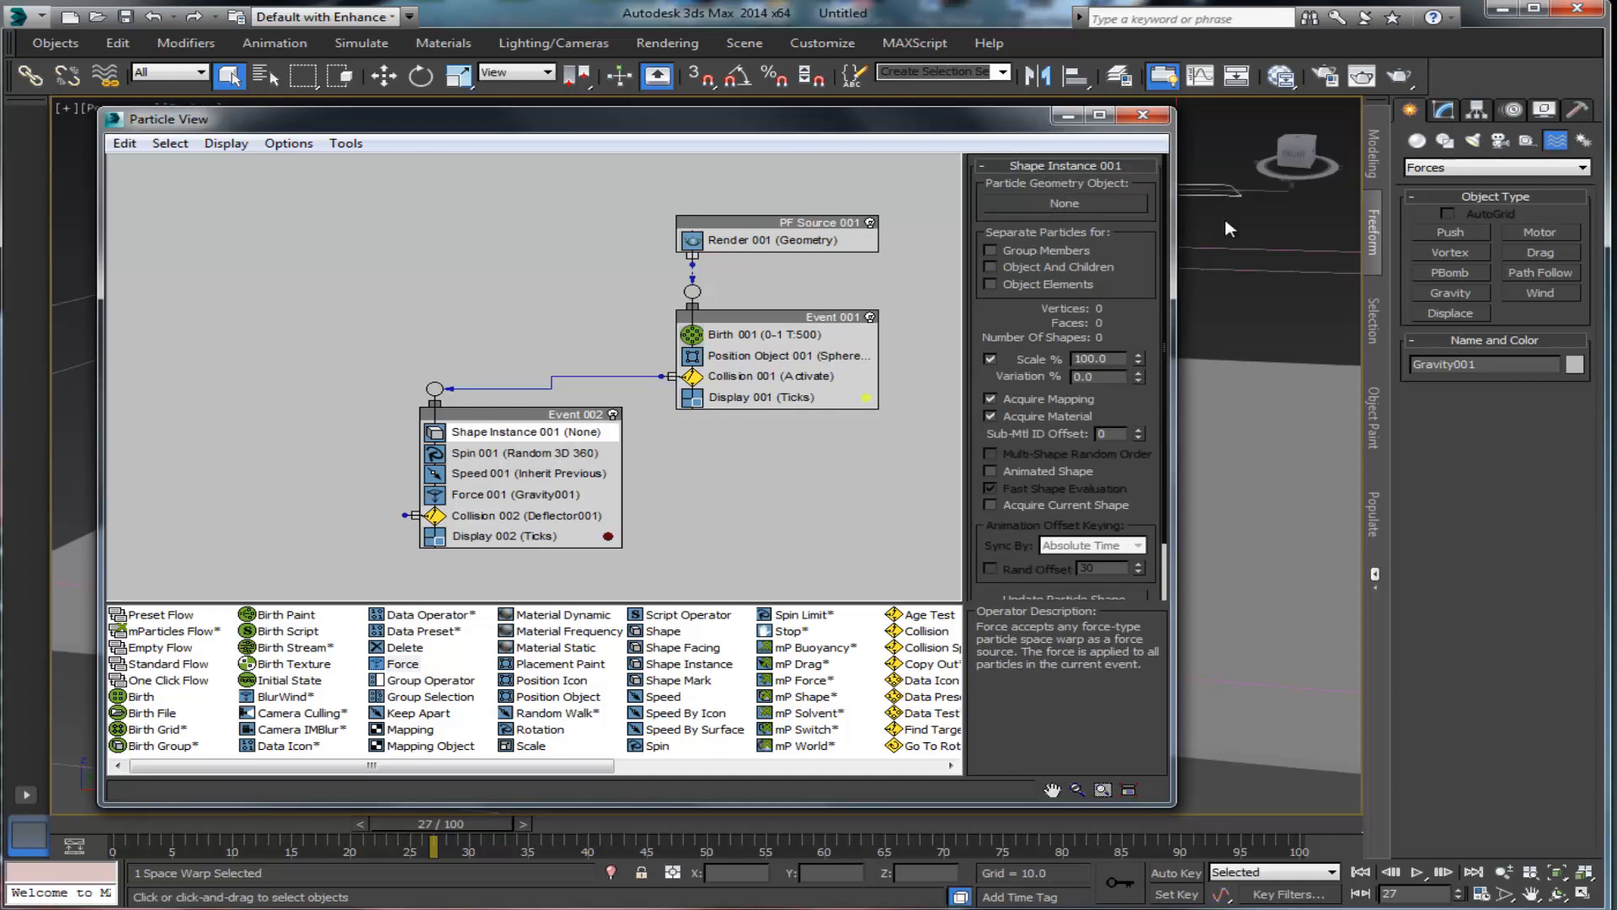
Step: Narrow Particle View beside the debris and pick the fragment Sphere001_Dml_frag_292 at the pile's front as the Shape Instance 001 particle geometry
{"action": "left_click_drag", "start_coordinate": [1176, 234], "coordinate": [924, 239]}
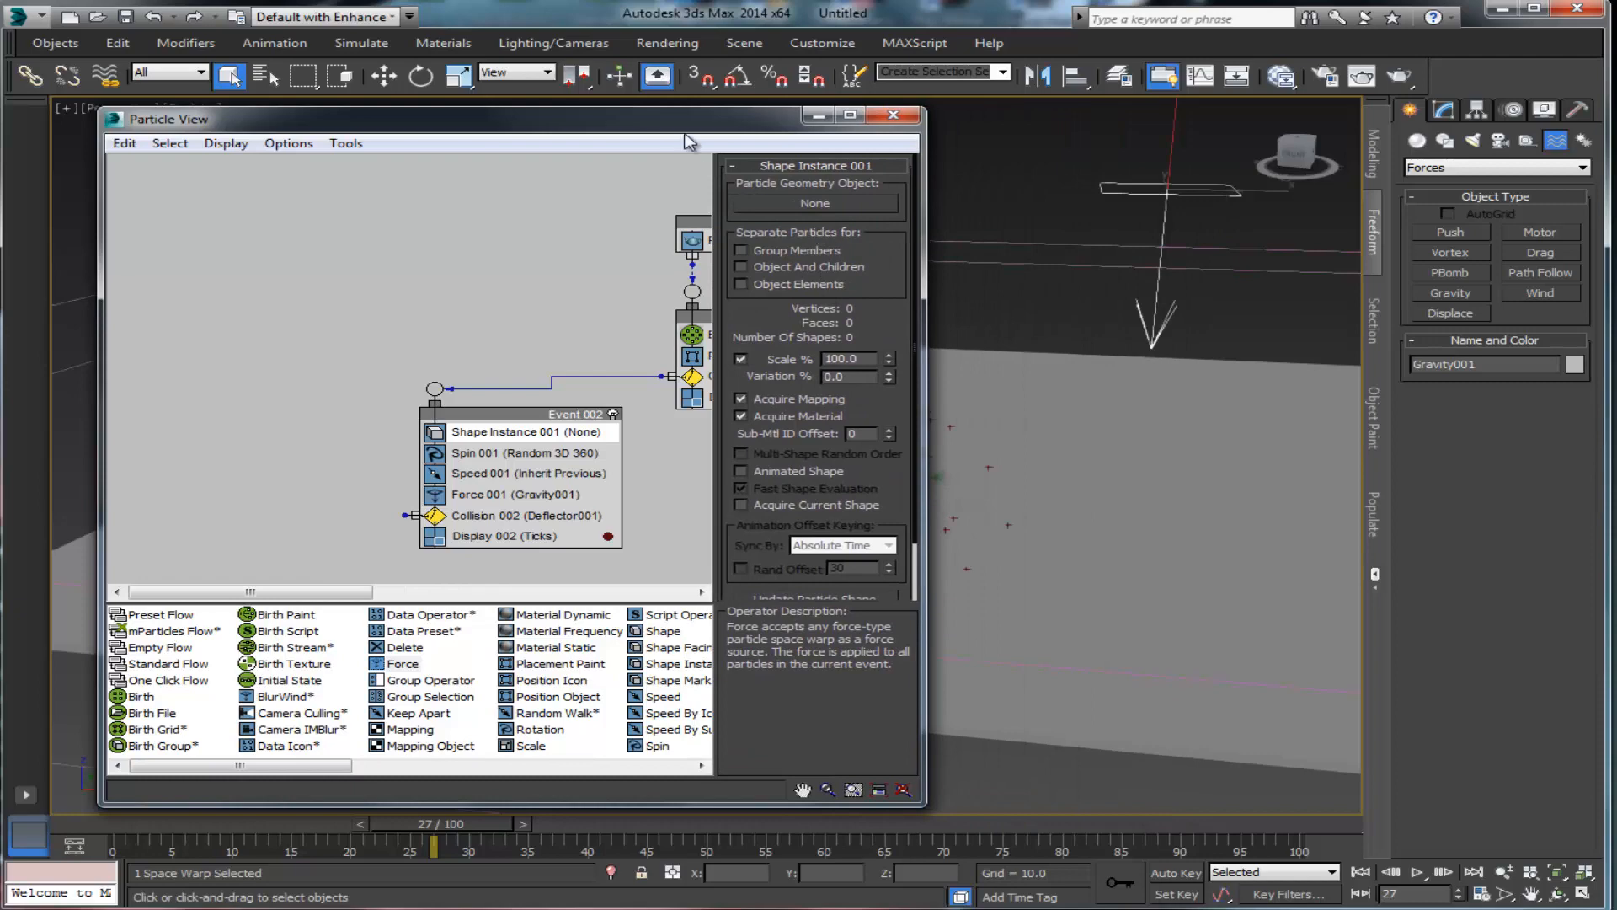
{"action": "left_click_drag", "start_coordinate": [661, 131], "coordinate": [628, 148]}
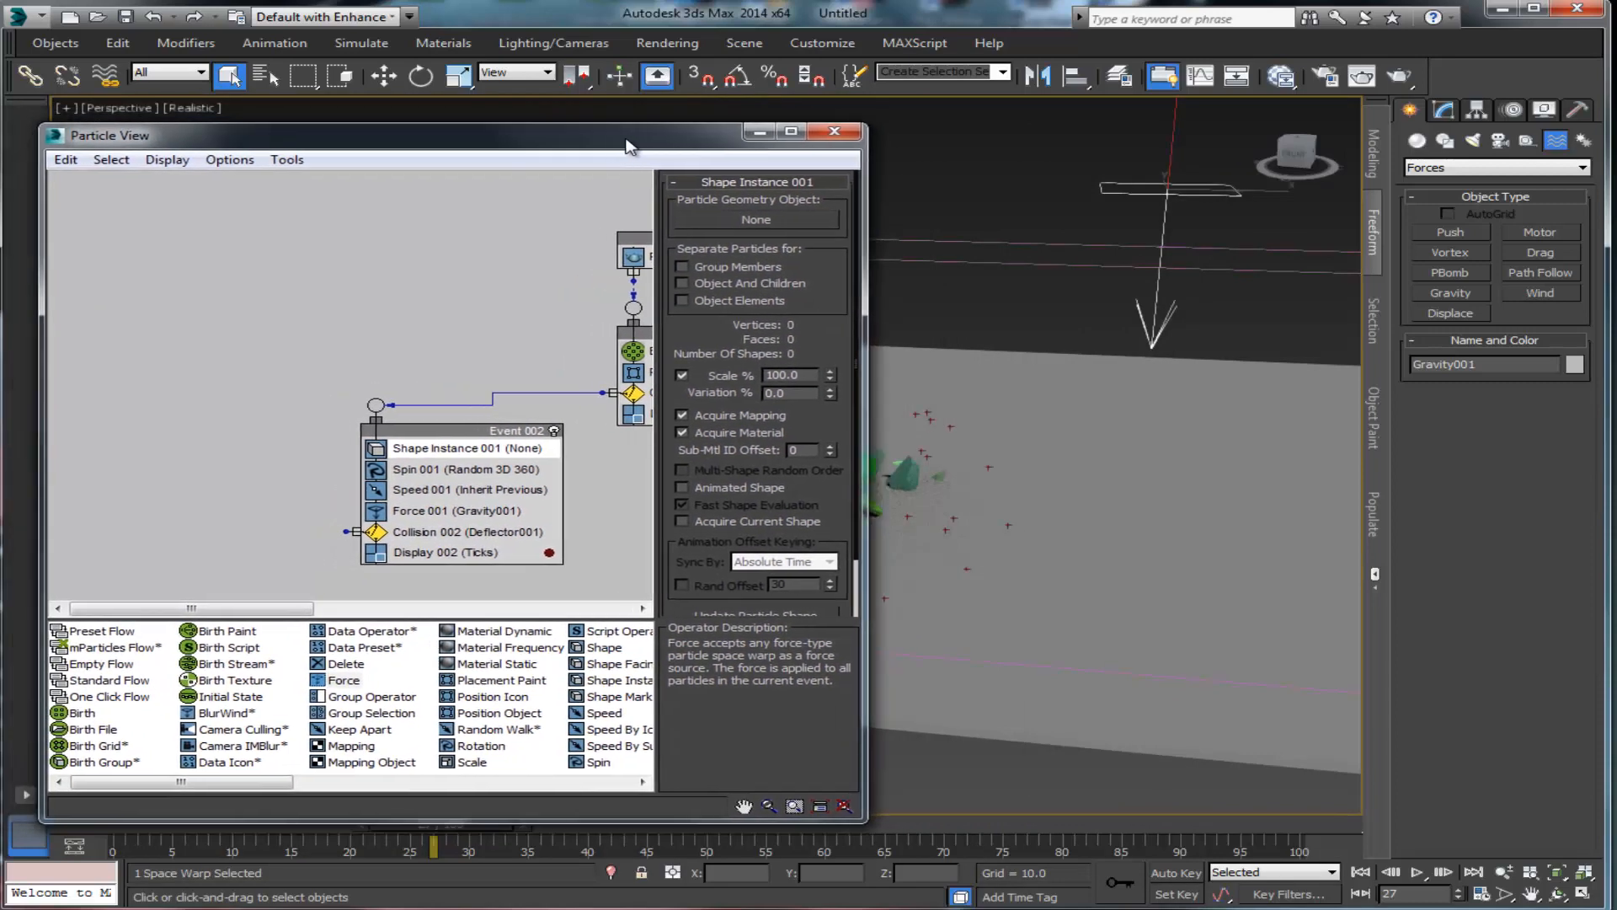
{"action": "middle_click_drag", "start_coordinate": [1006, 439], "coordinate": [1267, 350], "text": "alt"}
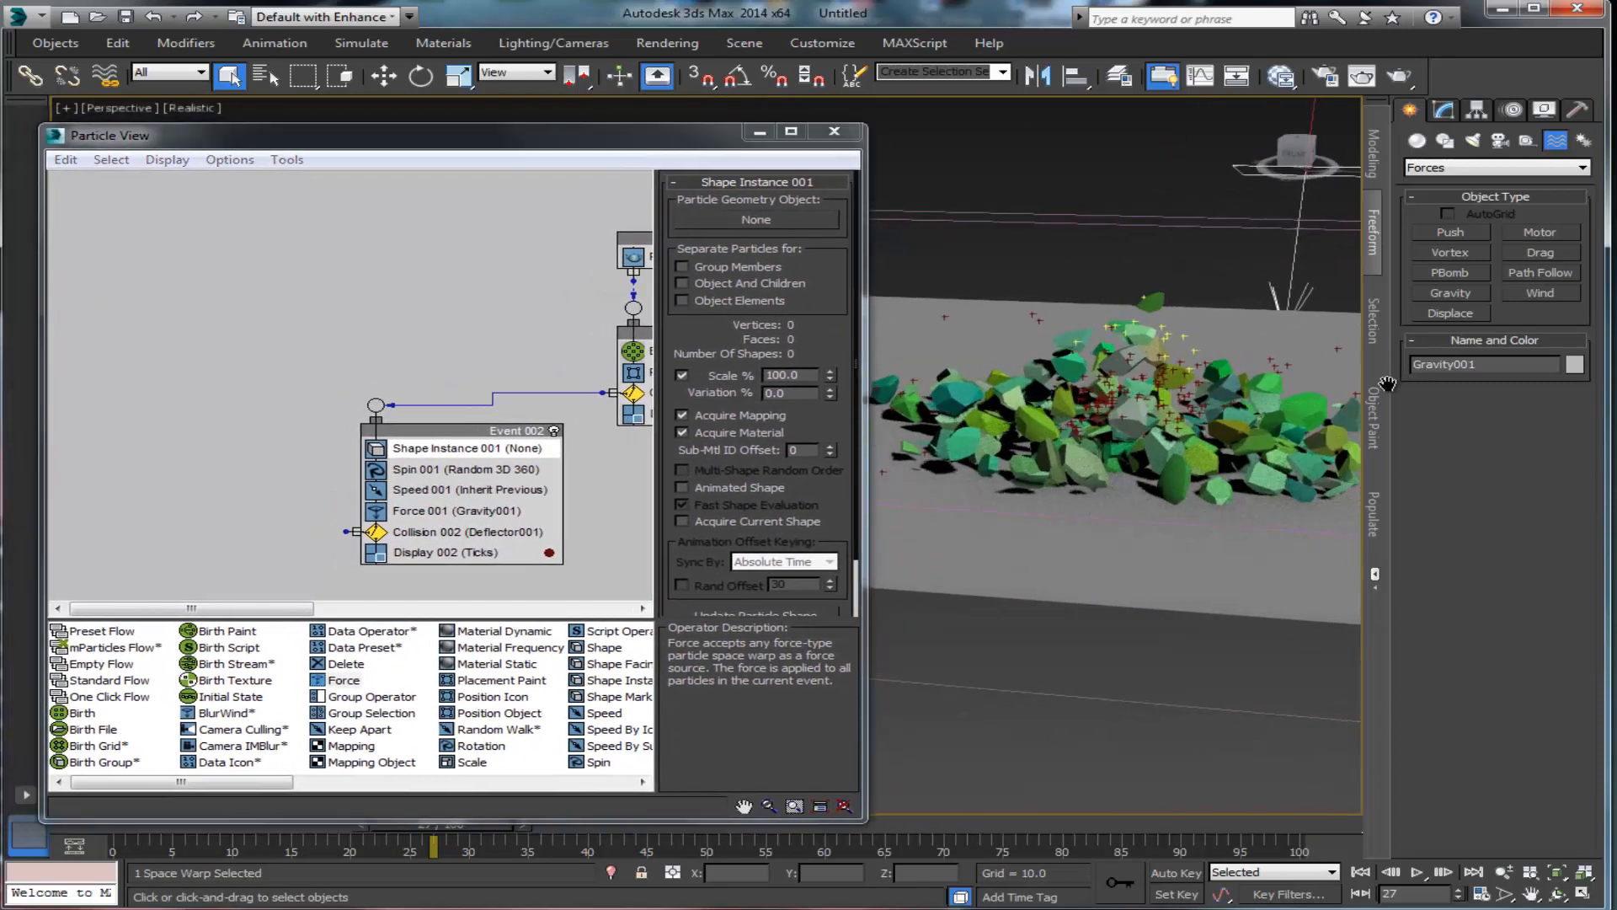
{"action": "left_click", "coordinate": [783, 221]}
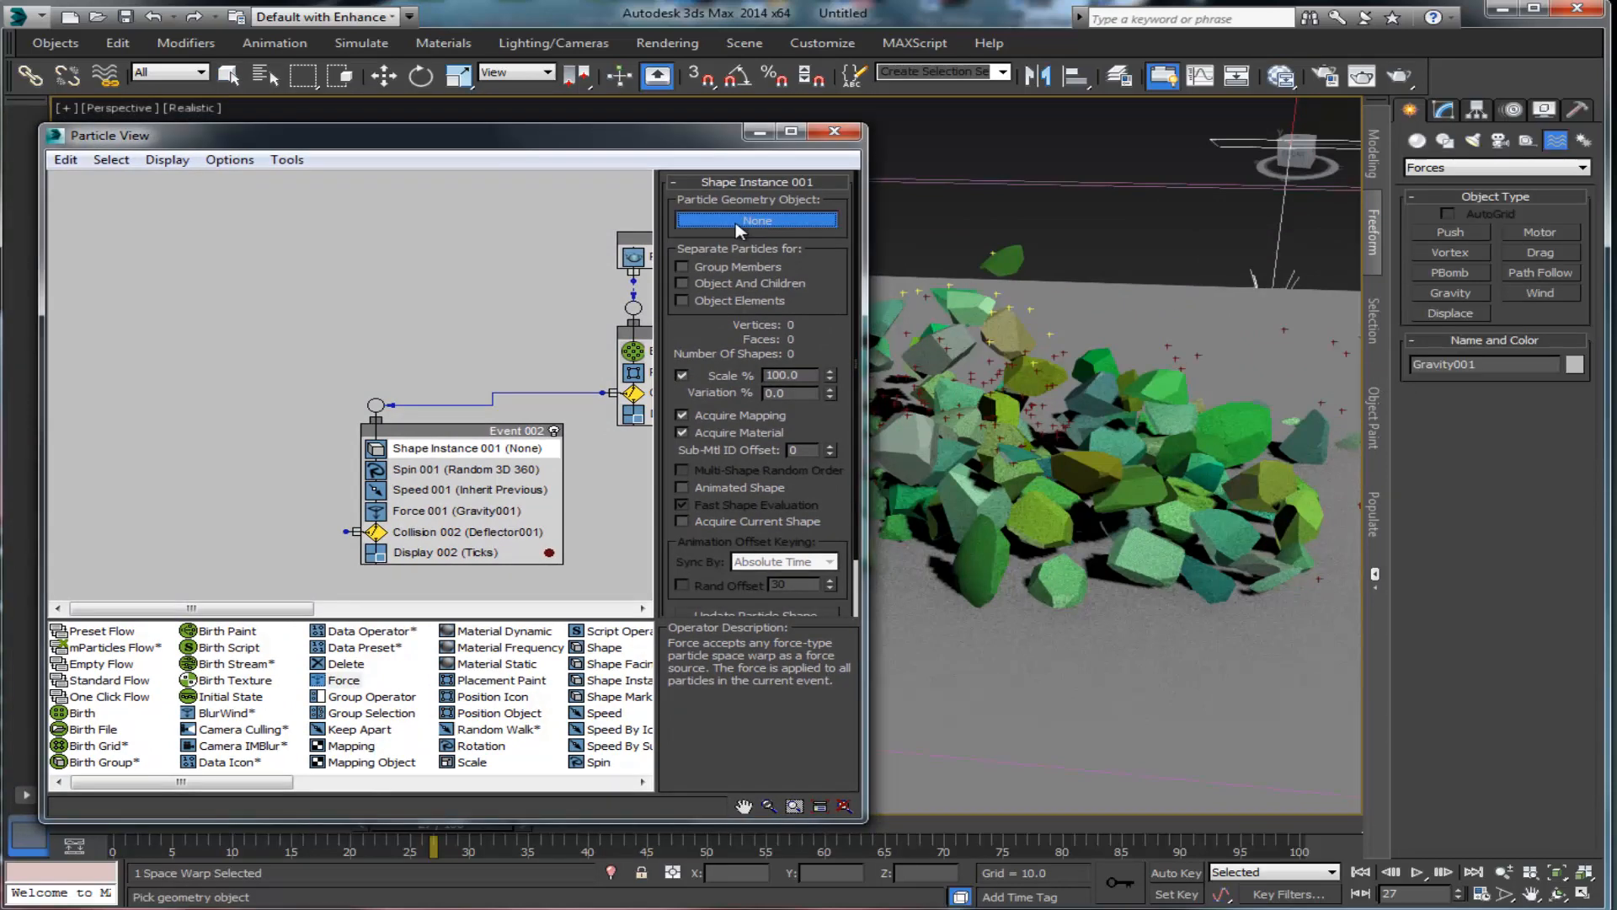
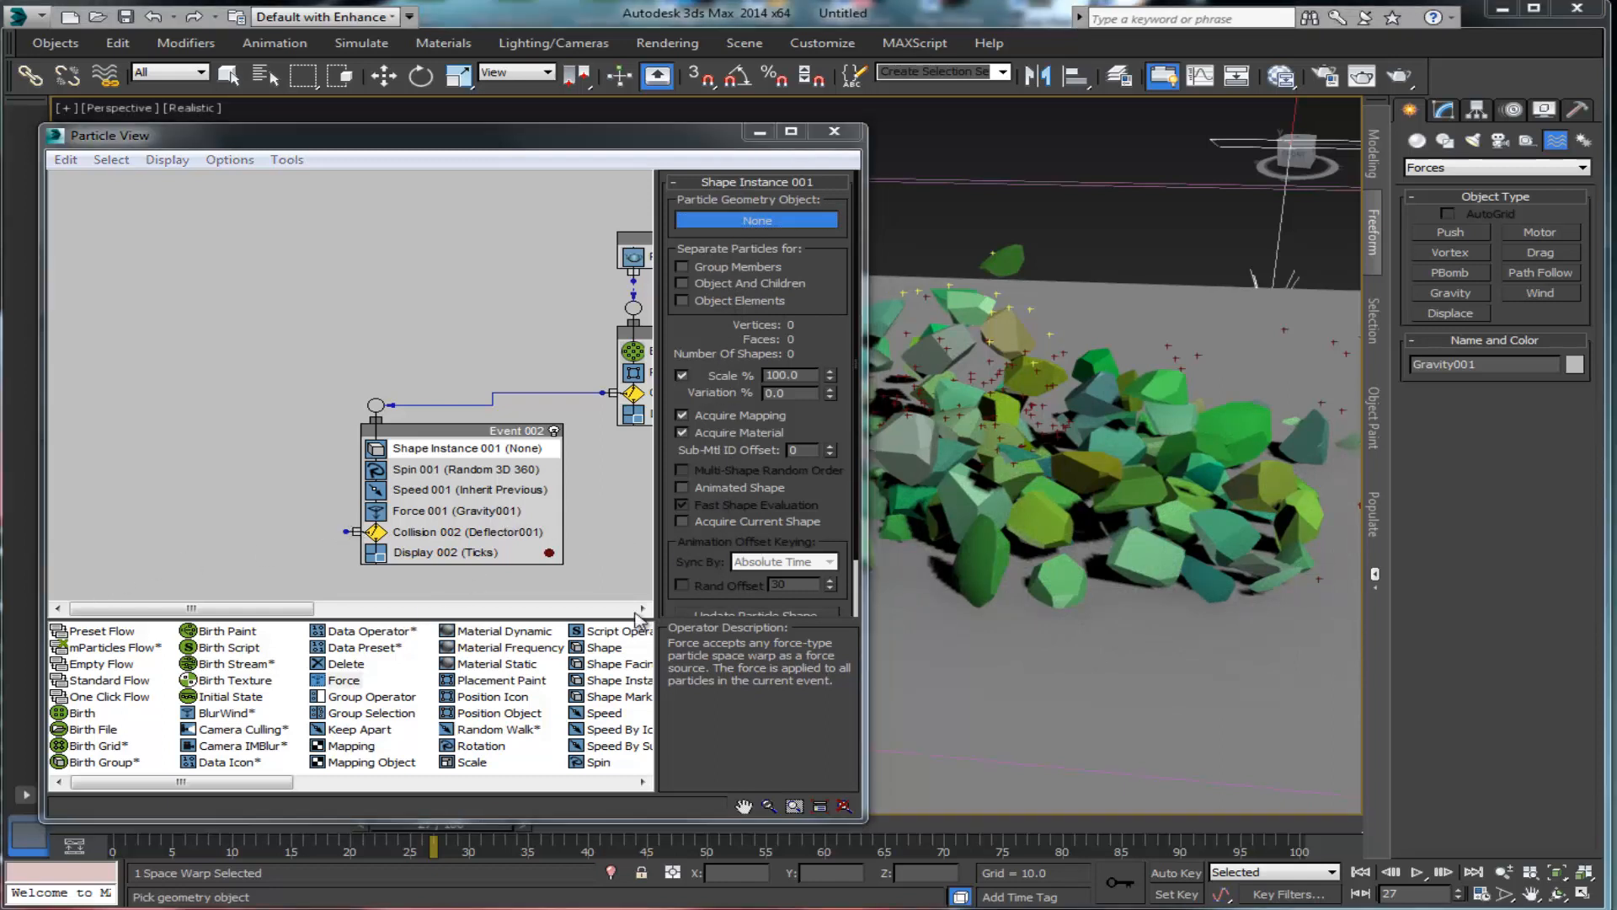
{"action": "middle_click_drag", "start_coordinate": [1182, 330], "coordinate": [1125, 480], "text": "alt"}
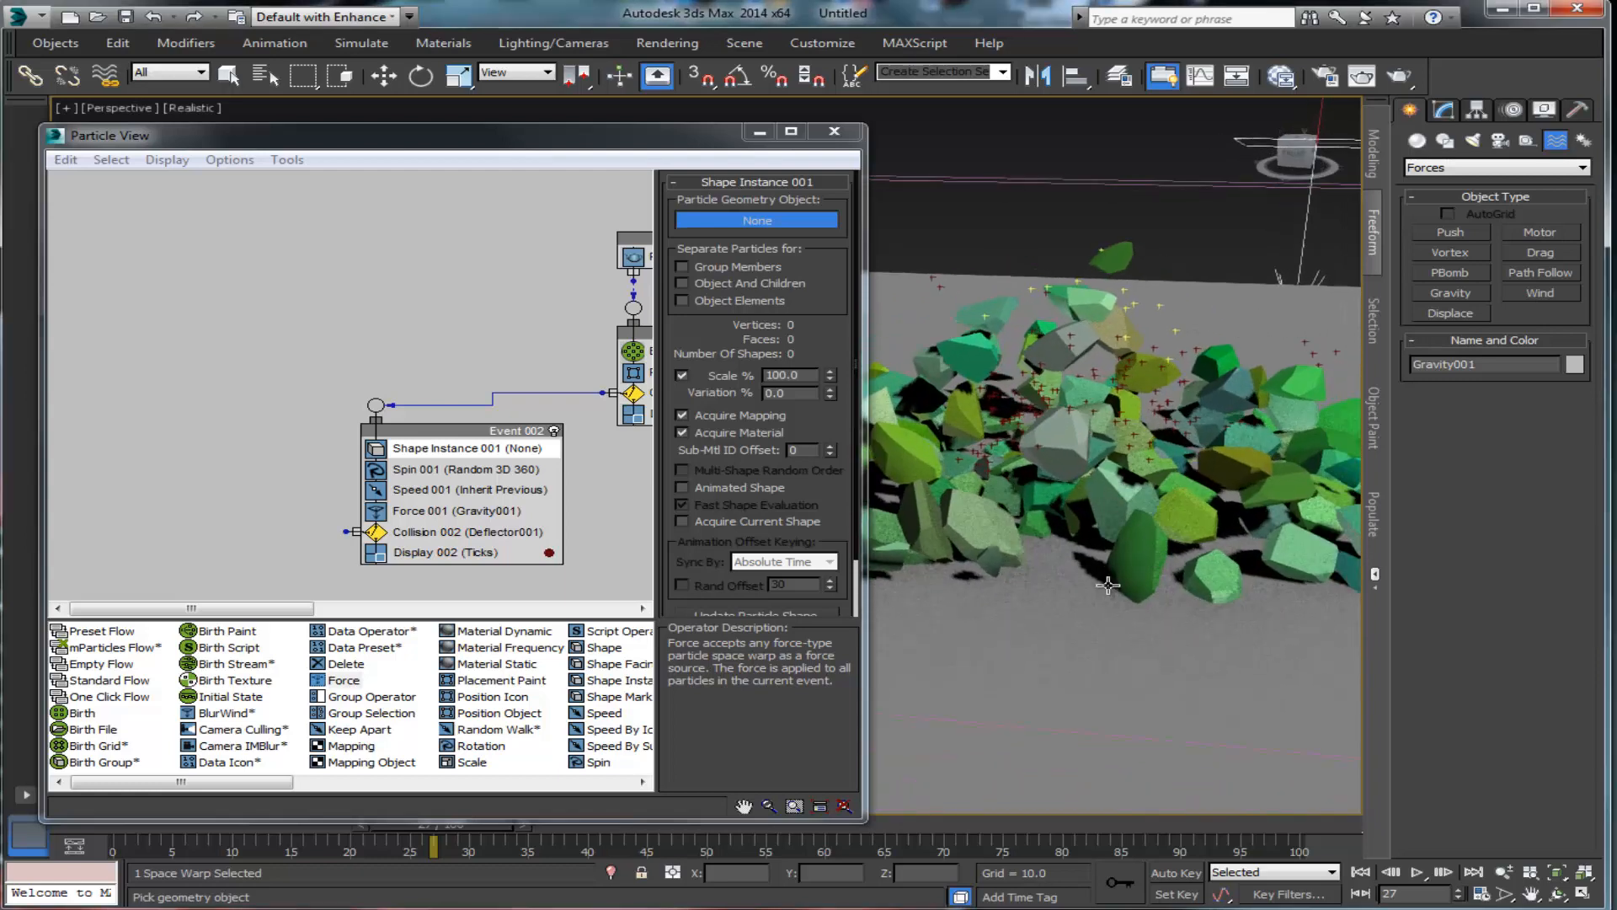
{"action": "left_click", "coordinate": [1211, 584]}
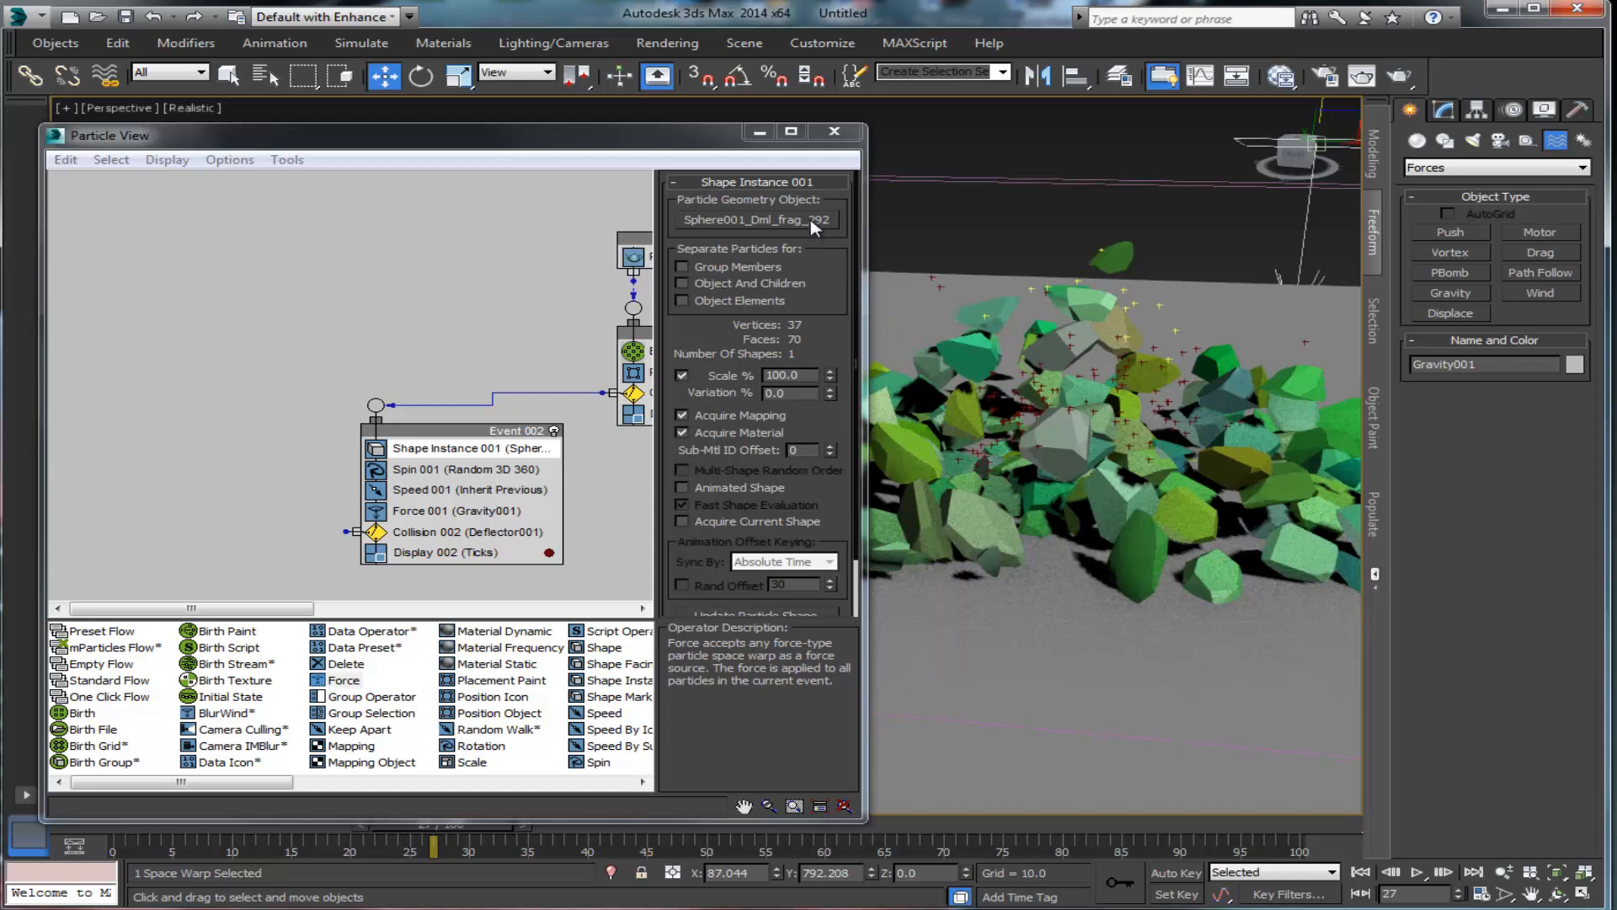
Step: Pick the same front fragment again as particle geometry, and select the two neighbouring fragments one after the other
{"action": "left_click", "coordinate": [813, 221]}
{"action": "left_click", "coordinate": [1216, 582]}
{"action": "left_click", "coordinate": [1133, 551]}
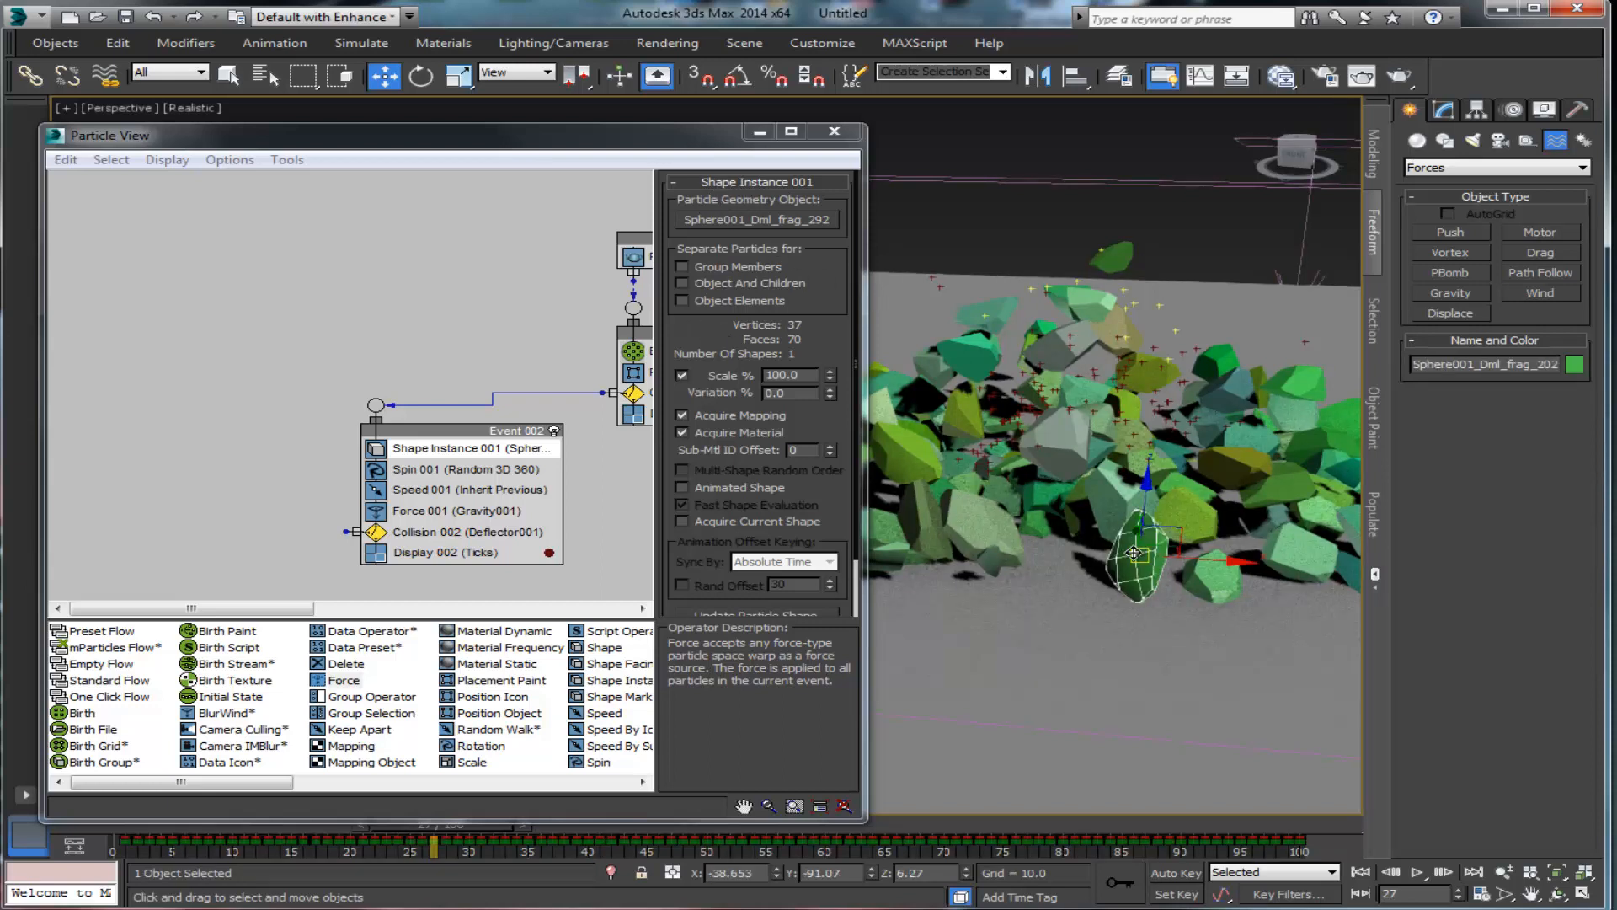
{"action": "left_click", "coordinate": [1101, 507]}
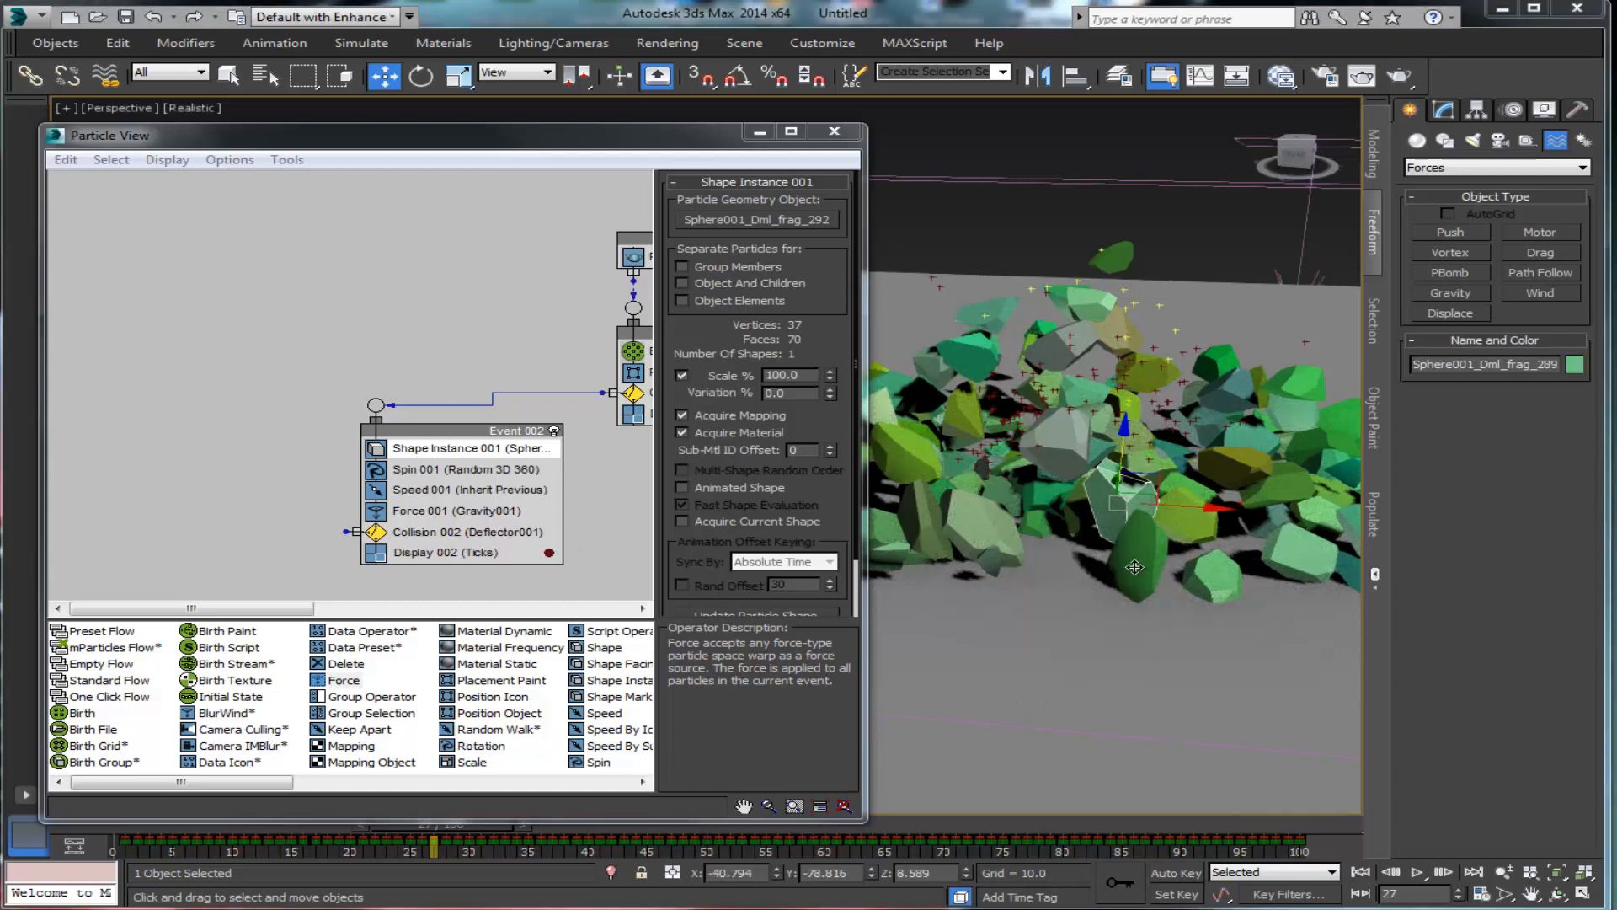
Step: Set the Display 002 type in Event 002 to Geometry
{"action": "left_click", "coordinate": [417, 552]}
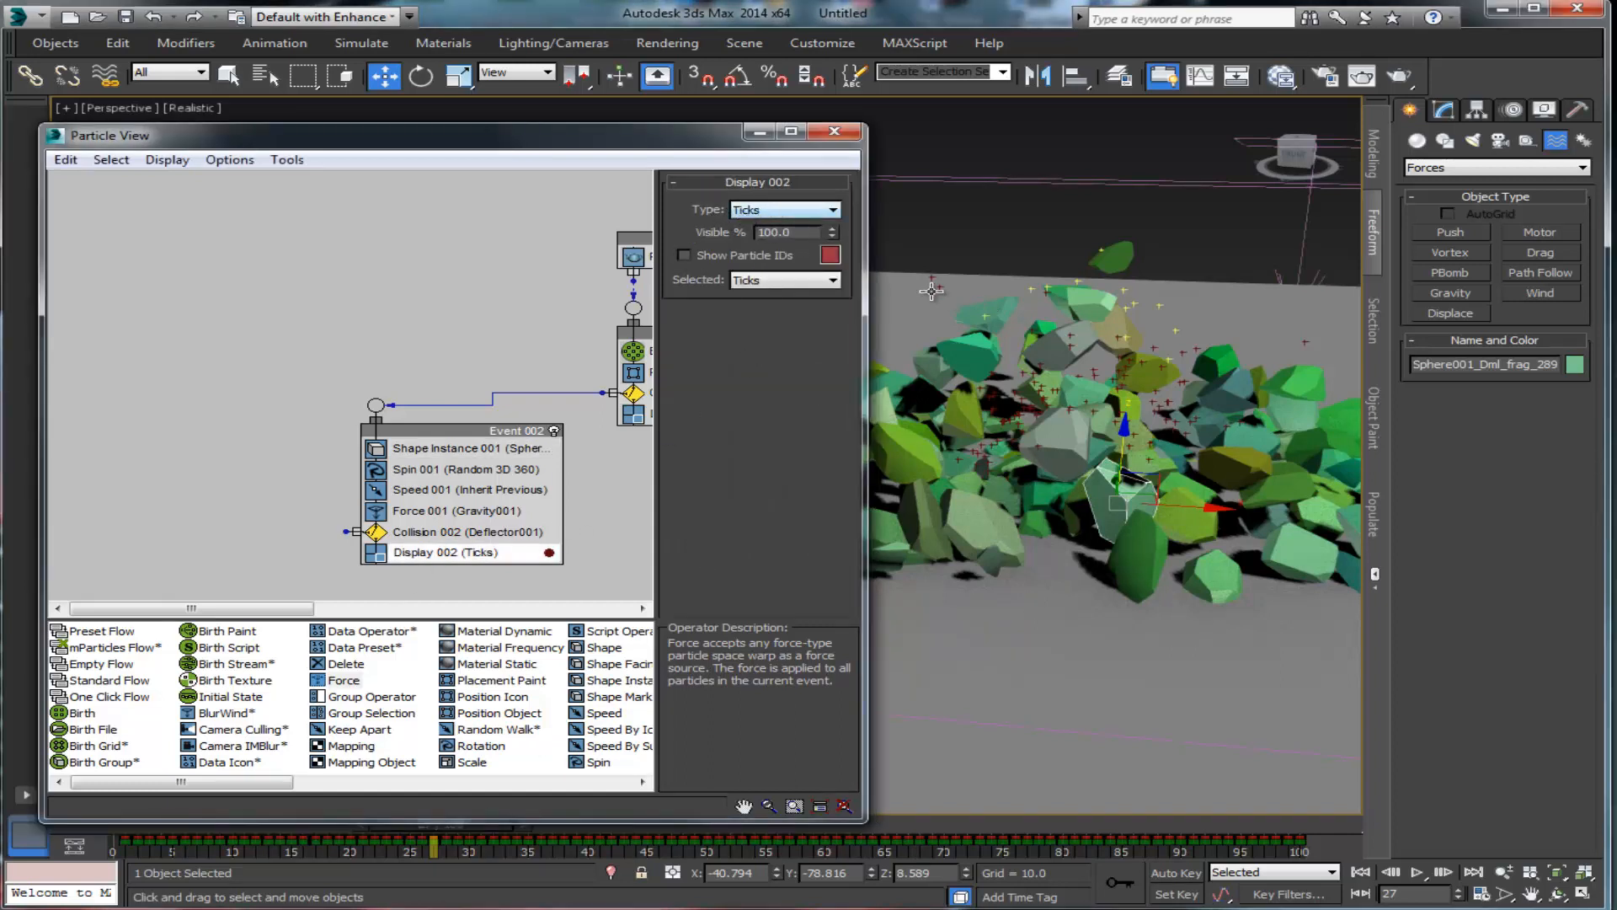
{"action": "left_click", "coordinate": [757, 211]}
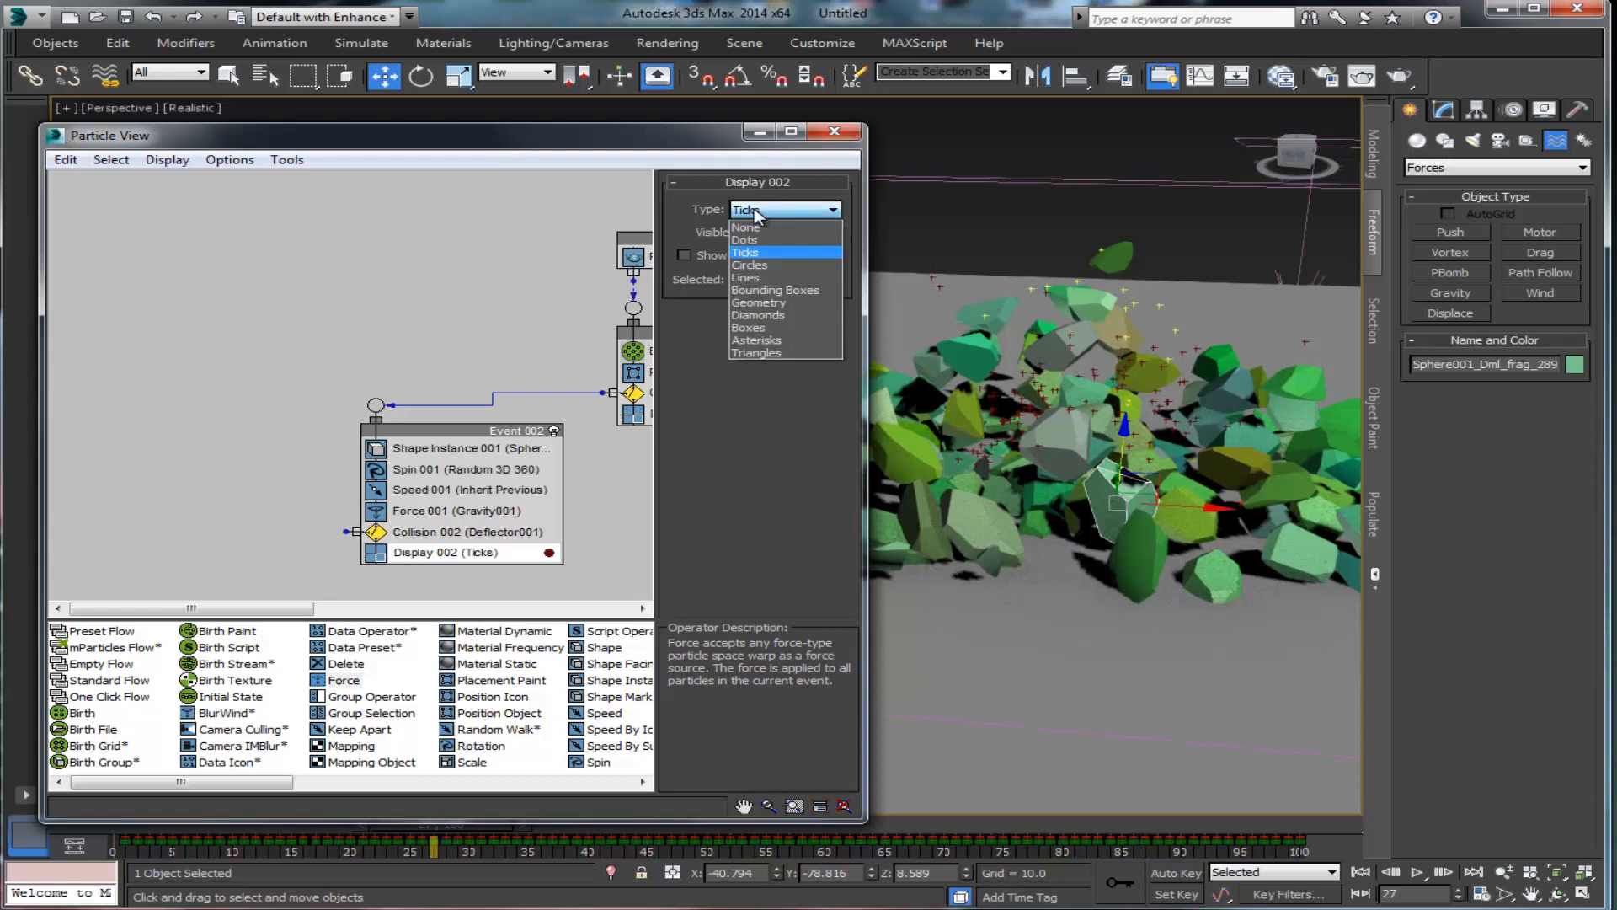
{"action": "left_click", "coordinate": [755, 305]}
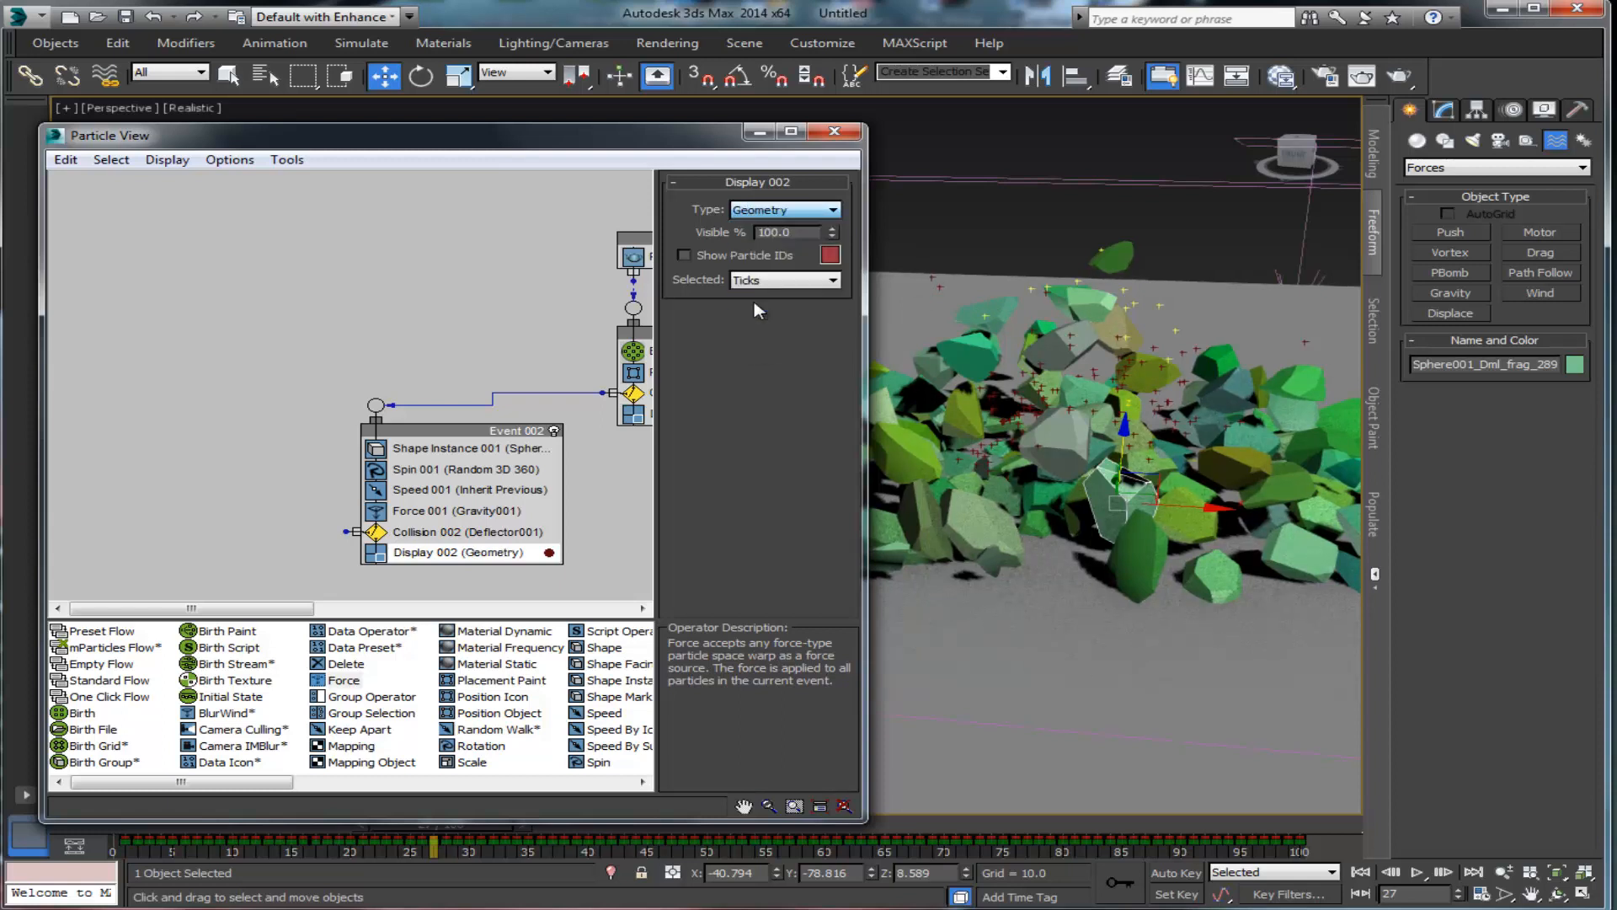
Step: Change the Display 002 particle colour to a bright green with red 8, green 238 and blue 46
{"action": "left_click", "coordinate": [831, 256]}
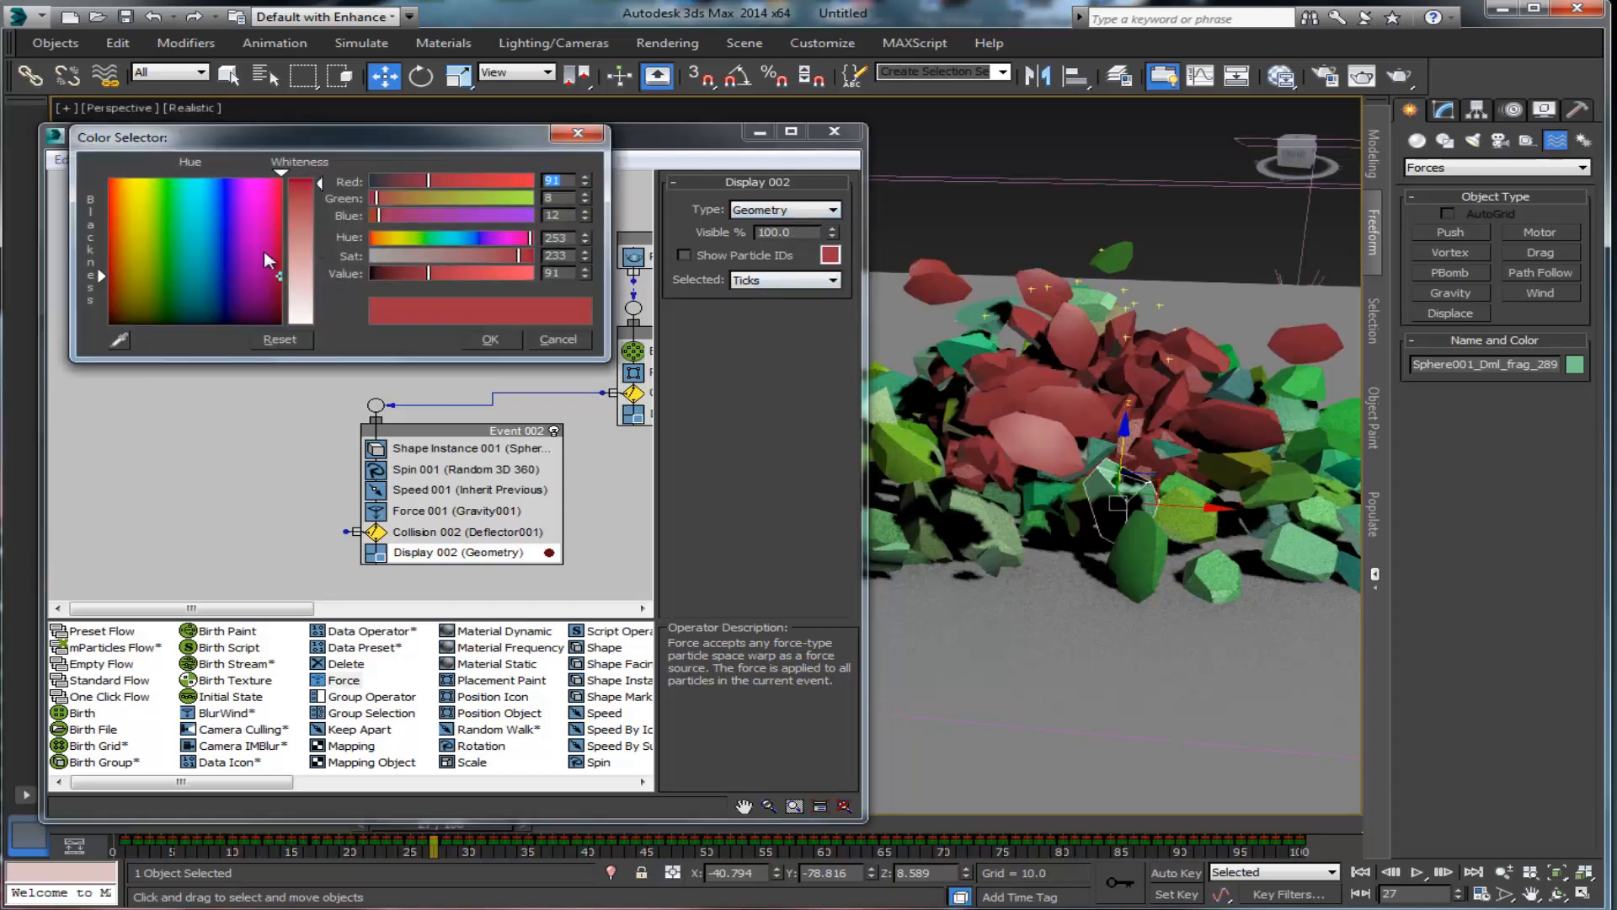
{"action": "left_click", "coordinate": [298, 326]}
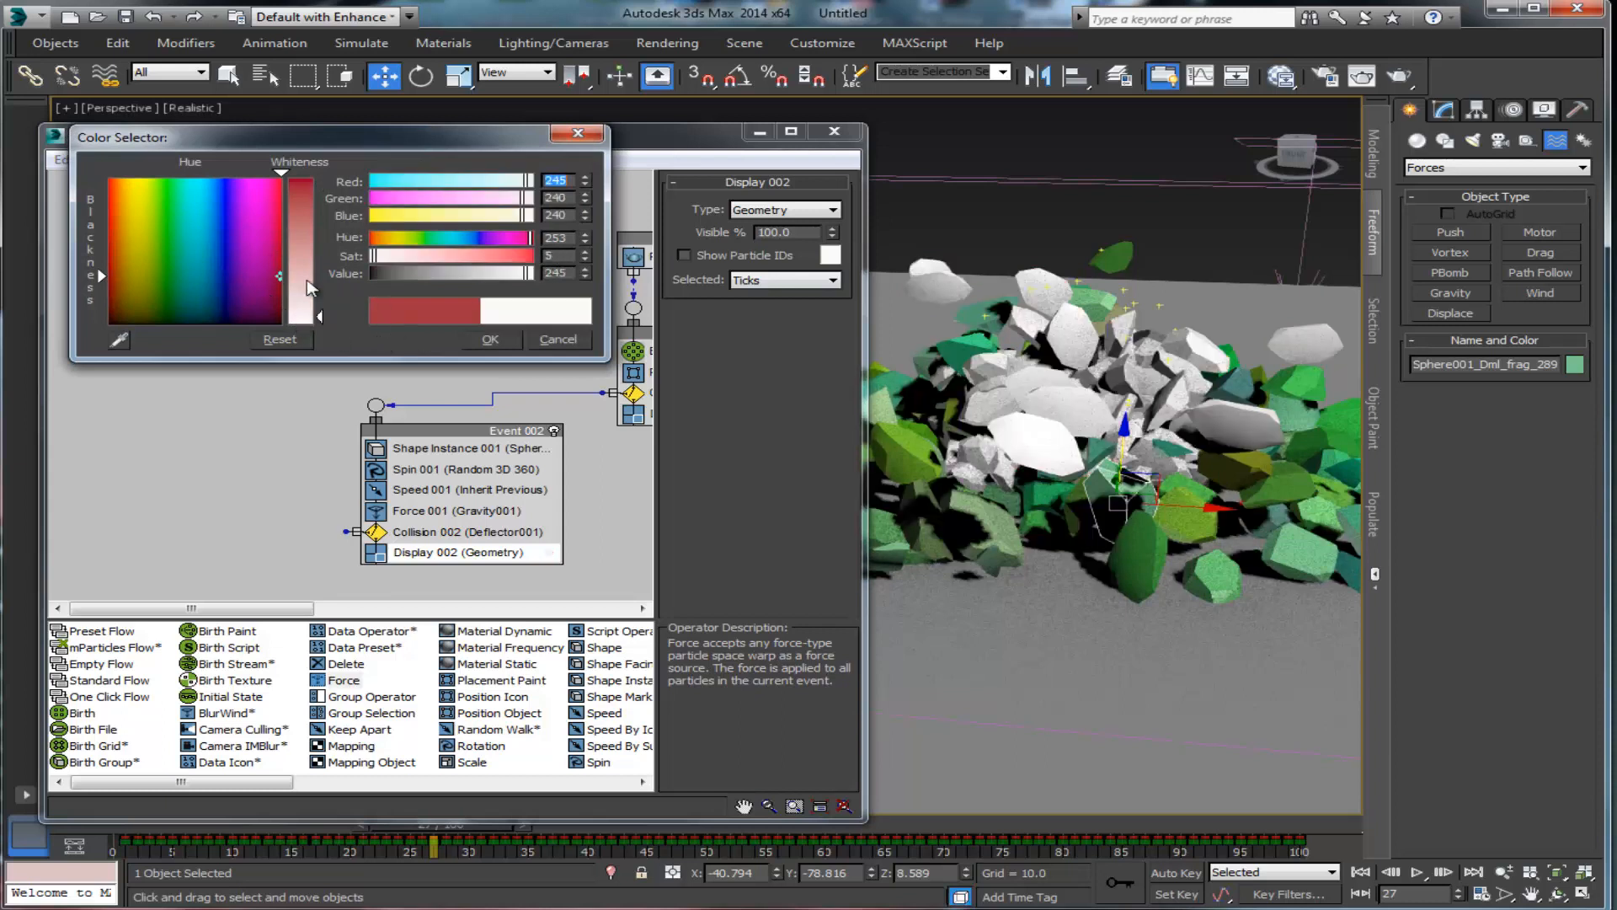
{"action": "left_click", "coordinate": [166, 195]}
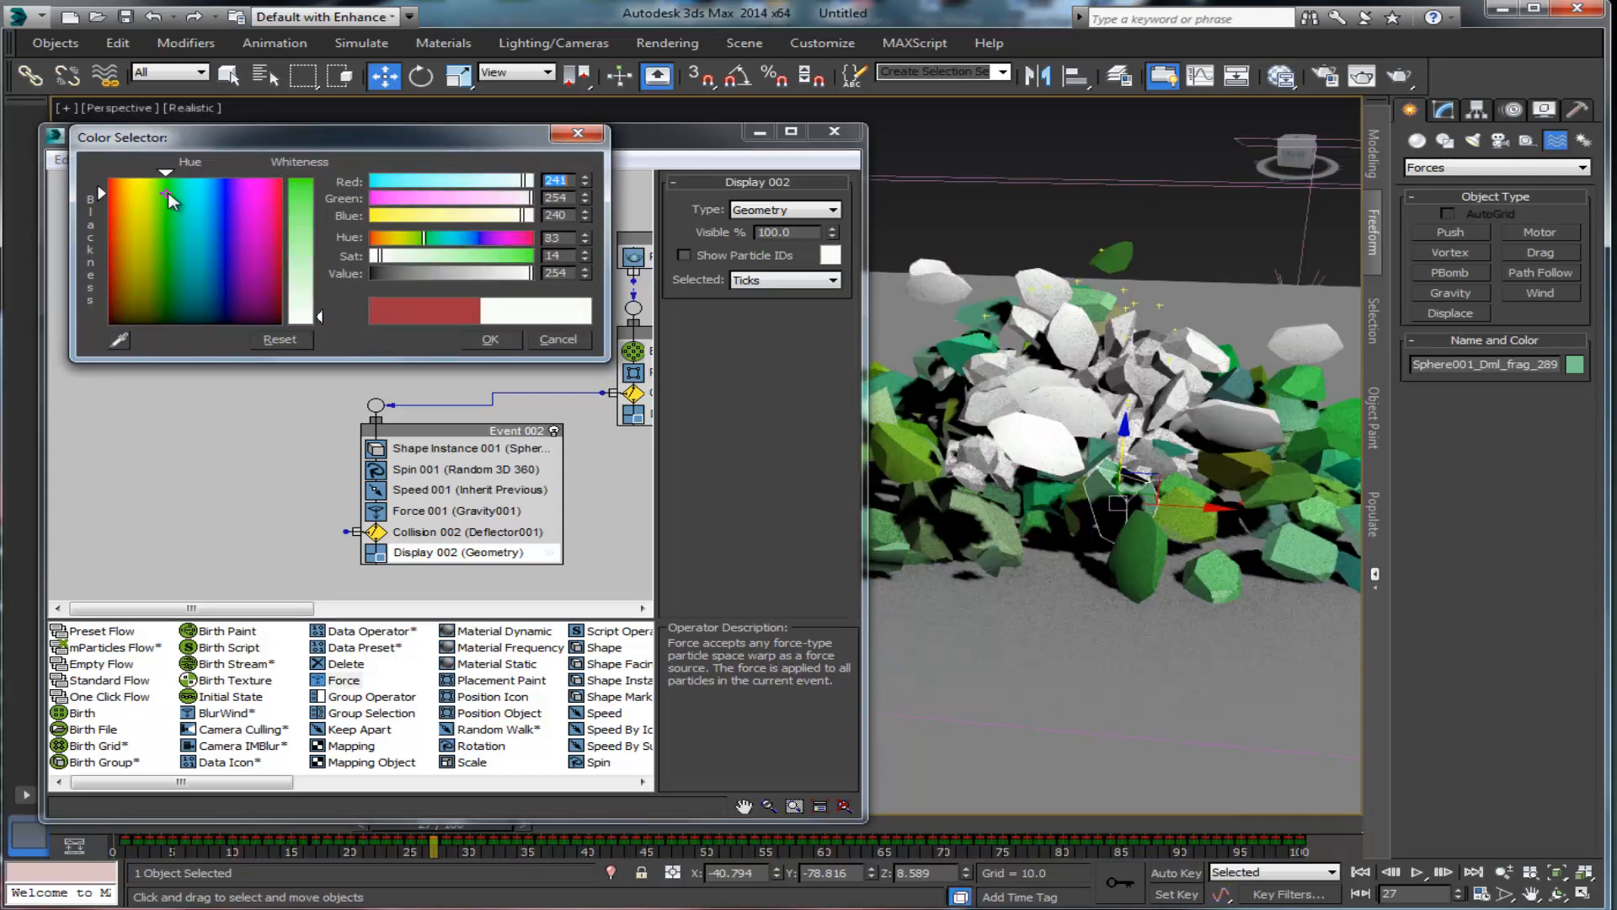
{"action": "left_click", "coordinate": [171, 189]}
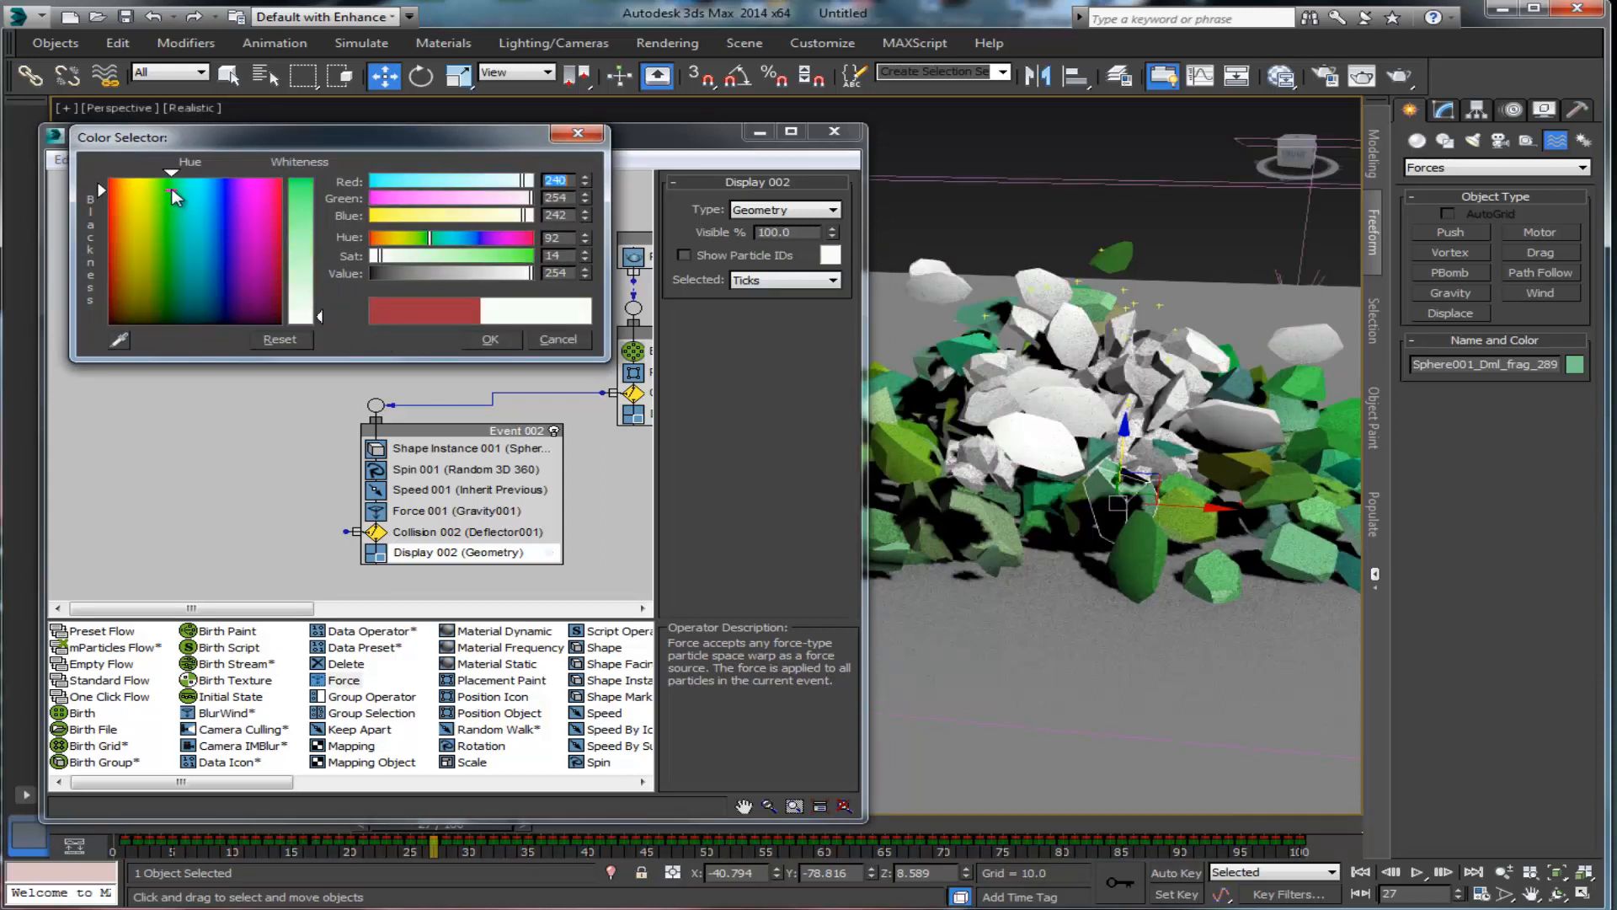
{"action": "left_click", "coordinate": [304, 196]}
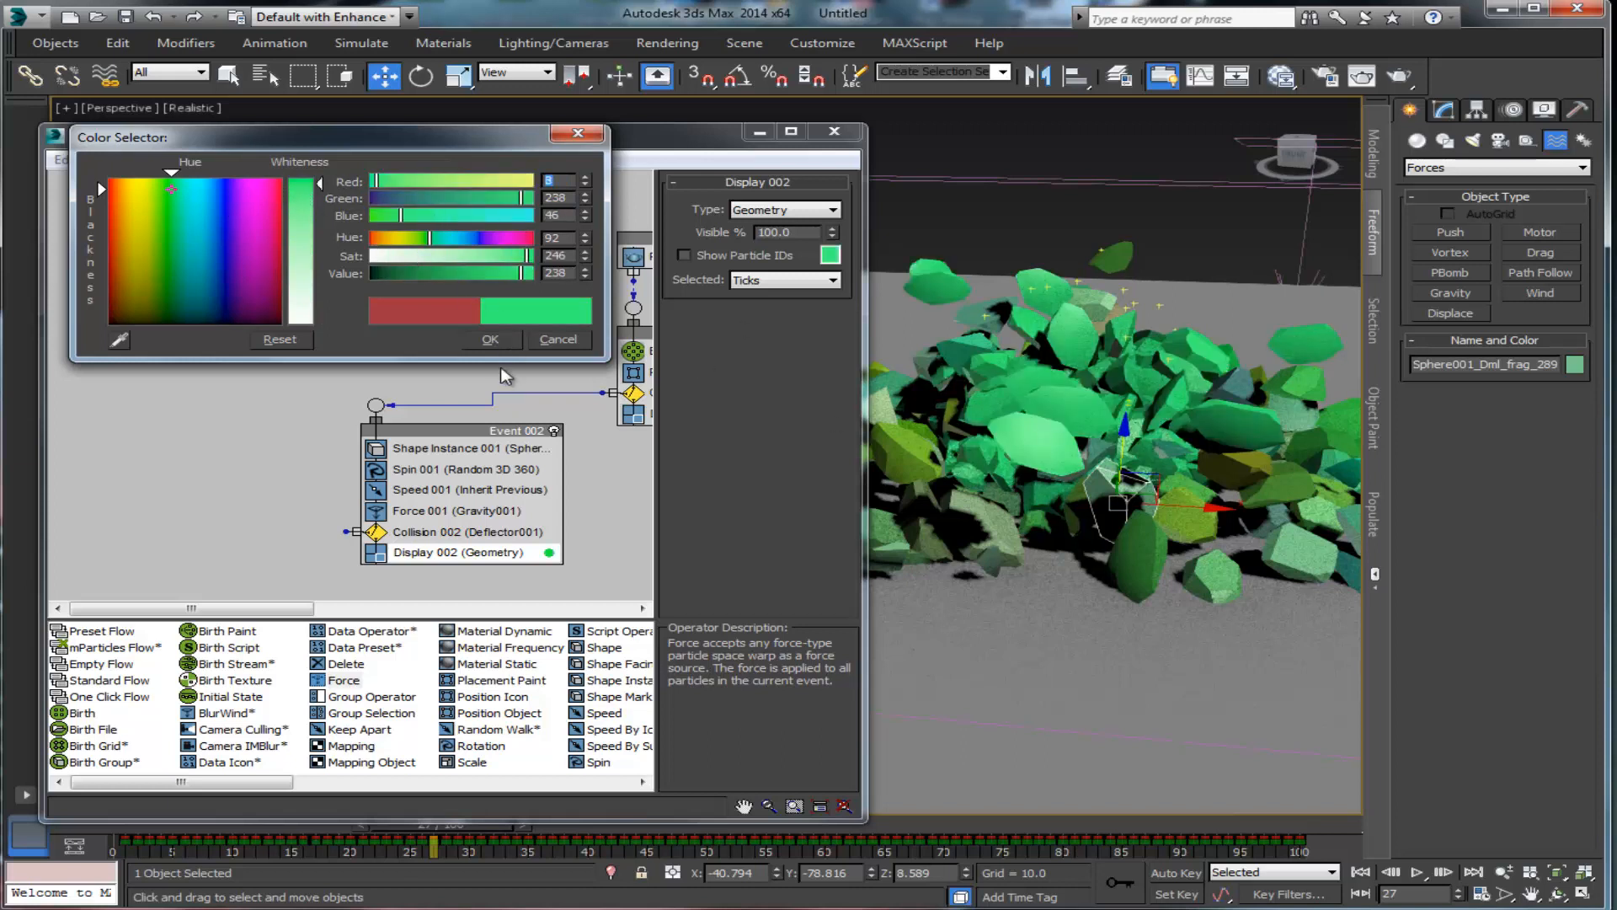
{"action": "left_click", "coordinate": [490, 339]}
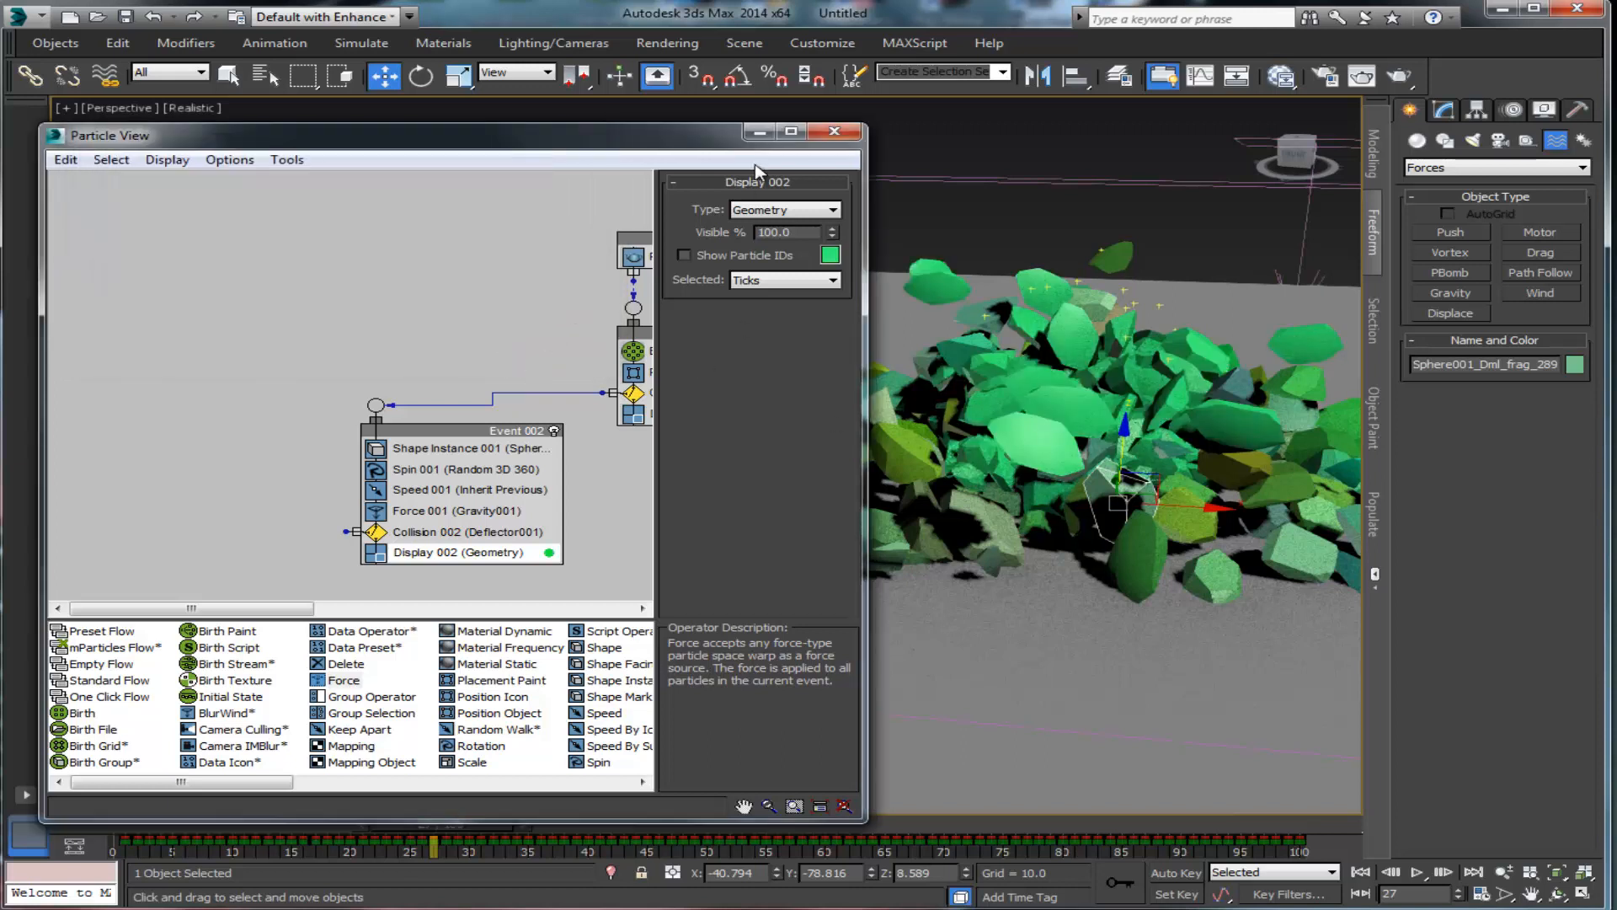
Step: Hide Particle View, frame the whole pile and scrub between frames 27 and 39 to check the size of the debris, stopping at frame 31
{"action": "key", "text": "6"}
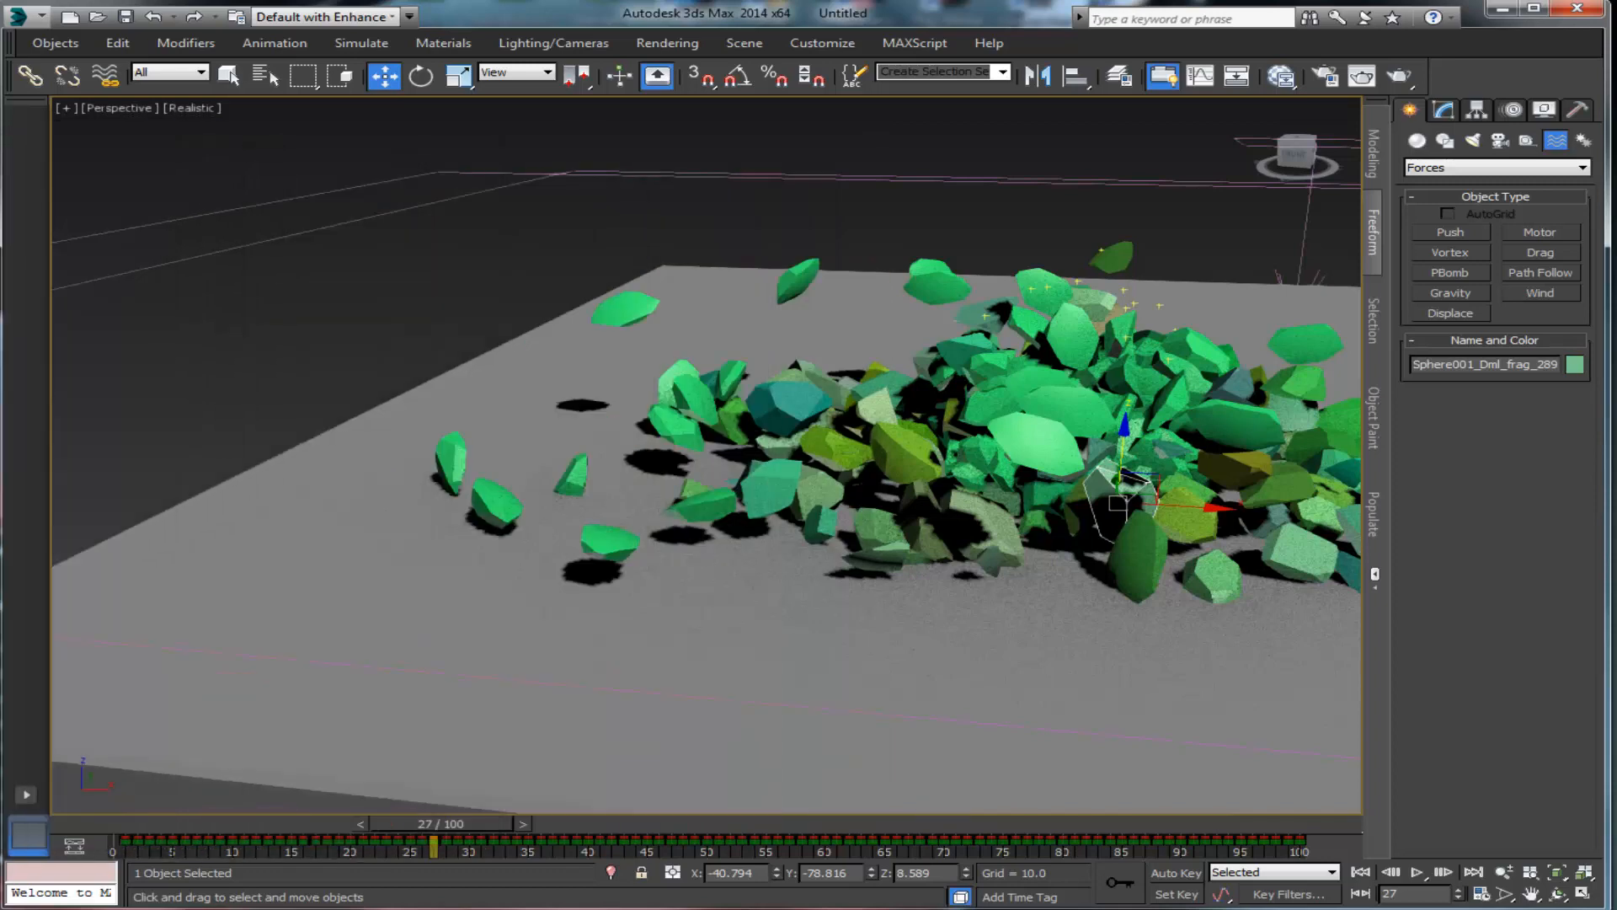
{"action": "middle_click_drag", "start_coordinate": [939, 446], "coordinate": [634, 479]}
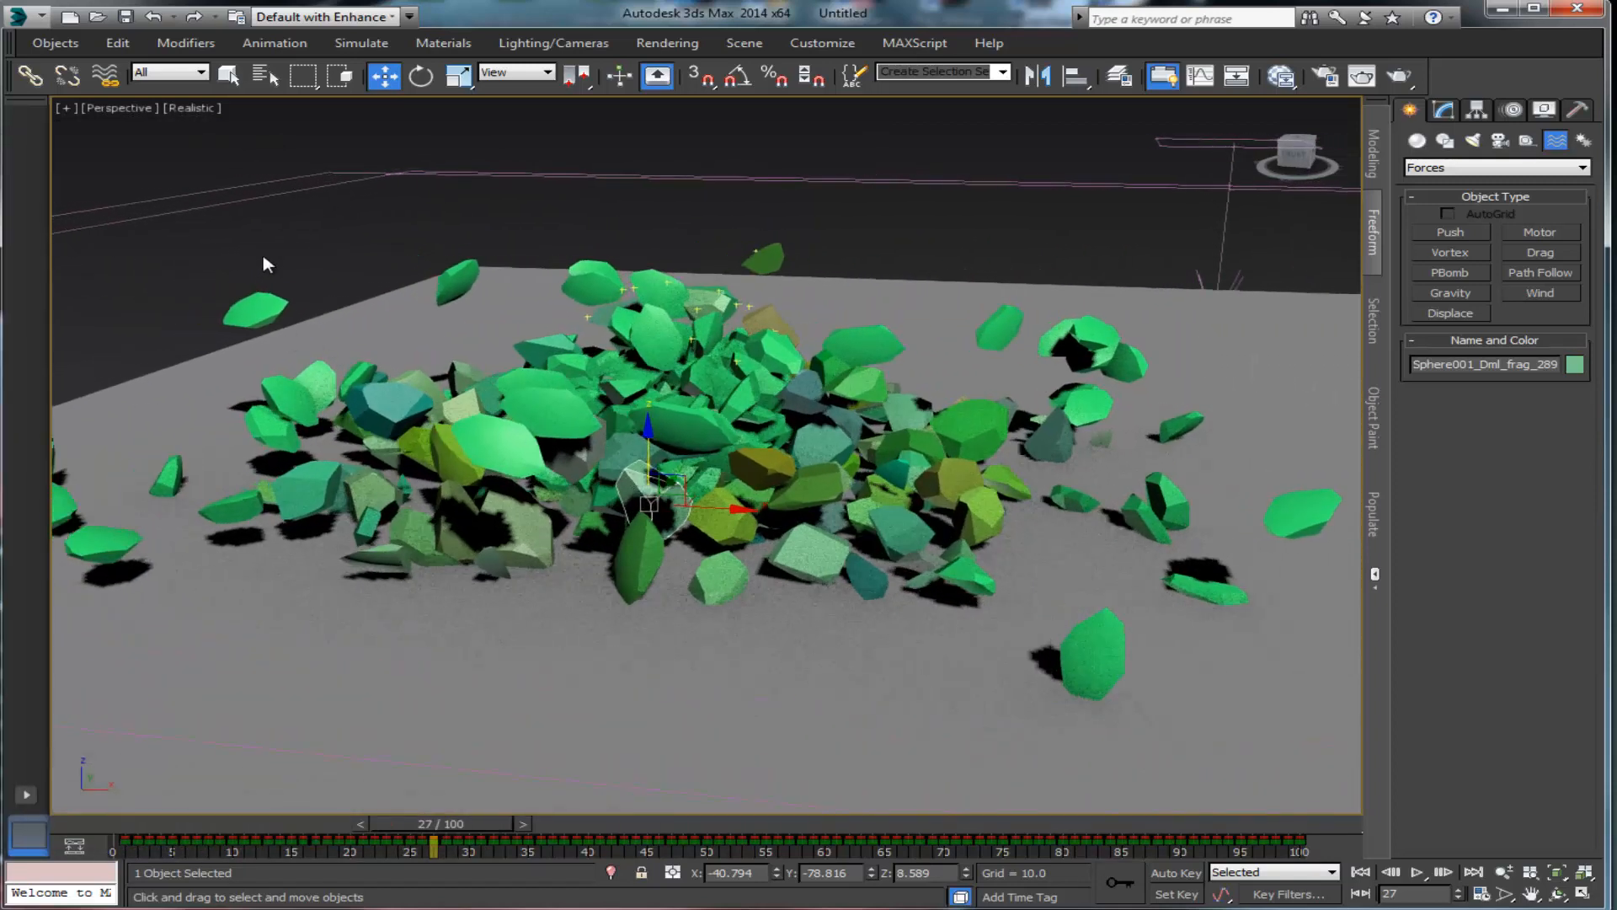
{"action": "scroll", "coordinate": [639, 474], "scroll_direction": "down", "scroll_amount": 4}
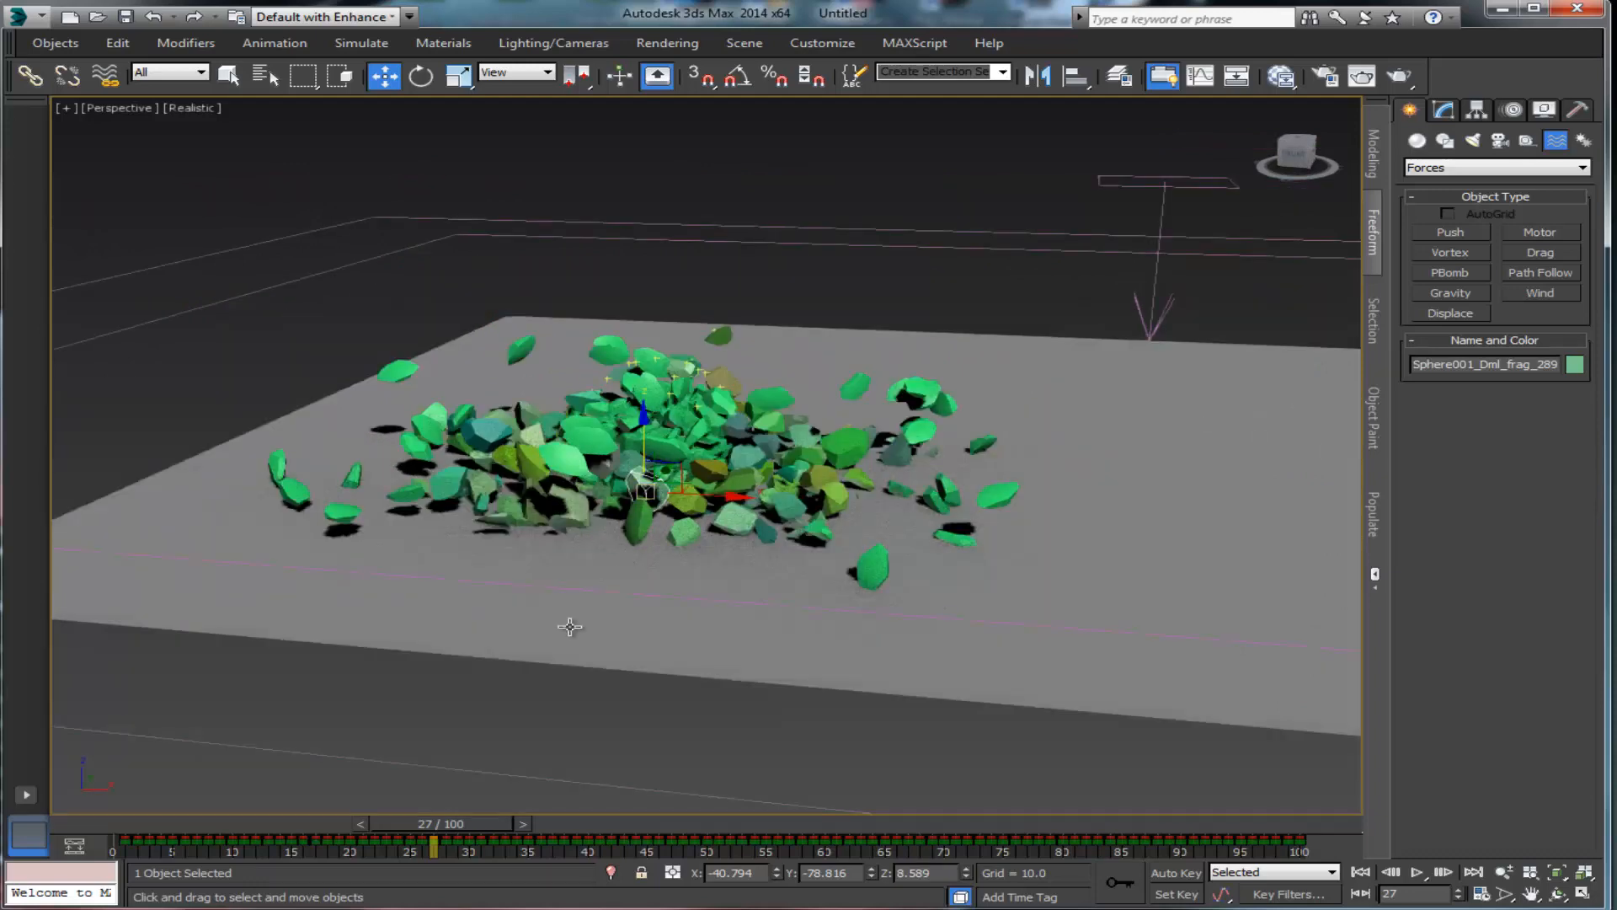
{"action": "left_click_drag", "start_coordinate": [449, 831], "coordinate": [590, 843]}
{"action": "key", "text": "w"}
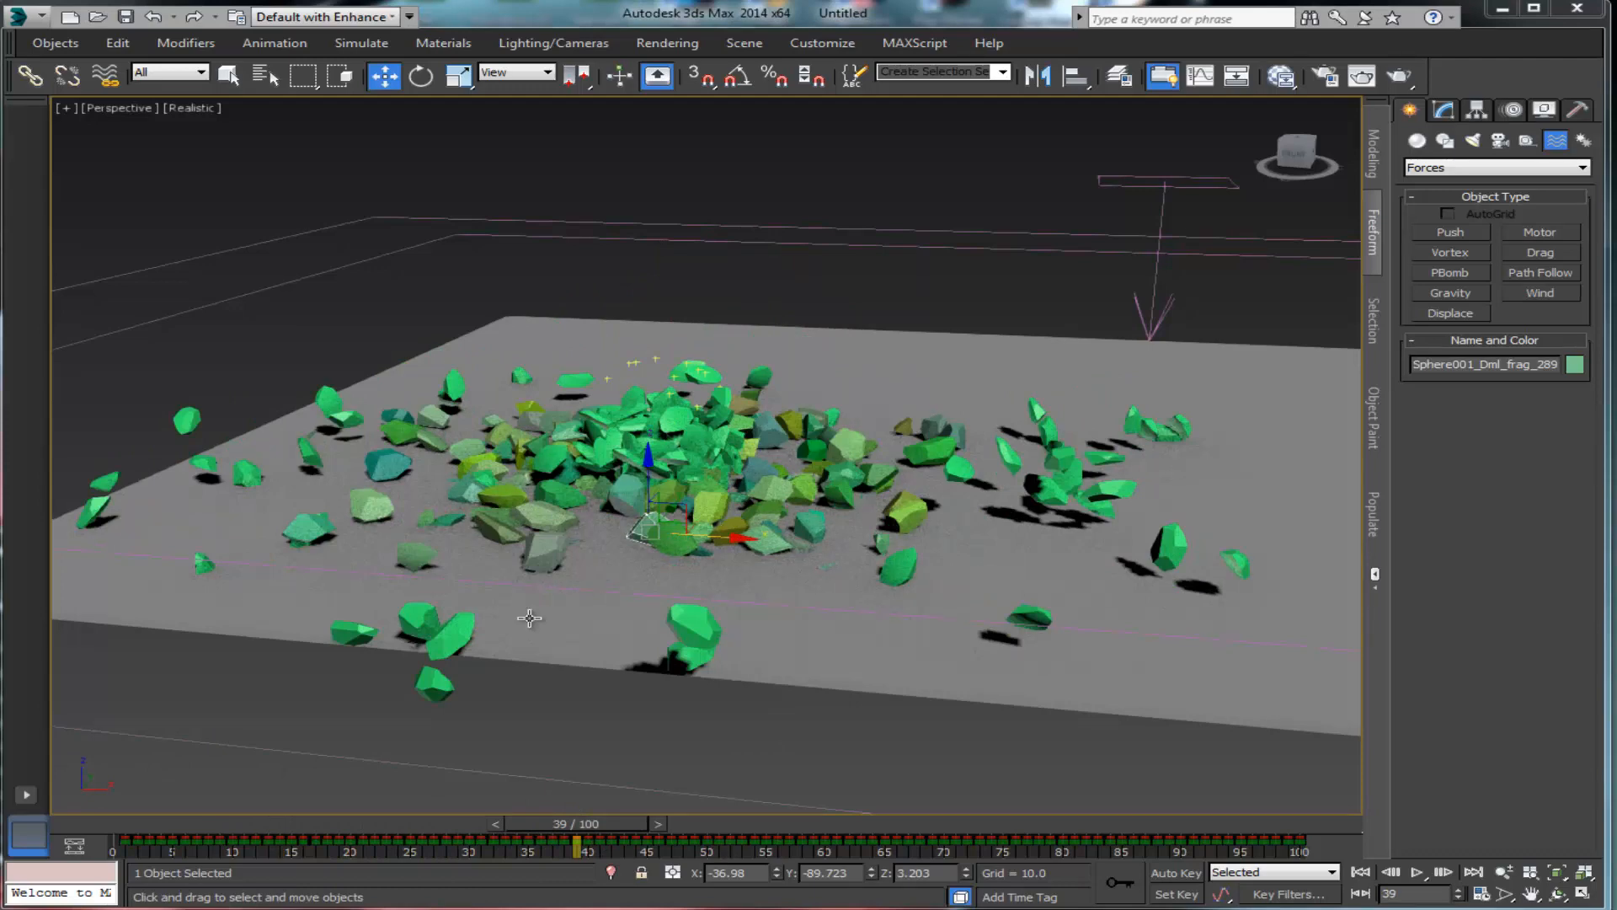
{"action": "left_click_drag", "start_coordinate": [572, 827], "coordinate": [482, 826]}
{"action": "key", "text": "w"}
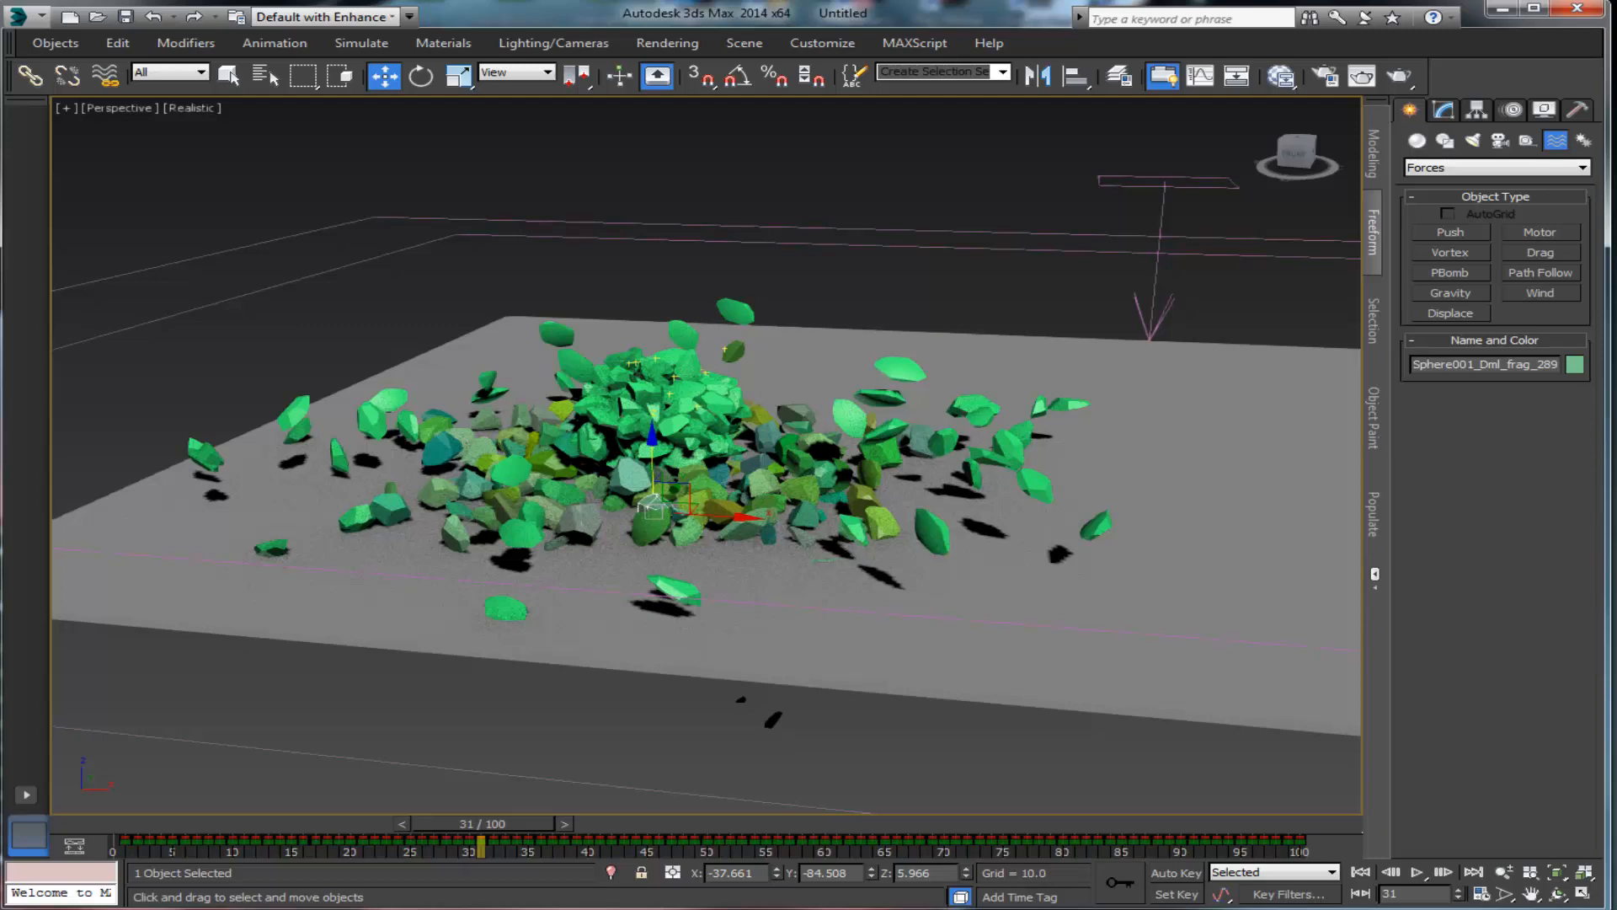
Step: Set the Shape Instance 001 scale to about 39% with a 76% variation, and minimize Particle View
{"action": "key", "text": "6"}
{"action": "left_click_drag", "start_coordinate": [628, 148], "coordinate": [672, 118]}
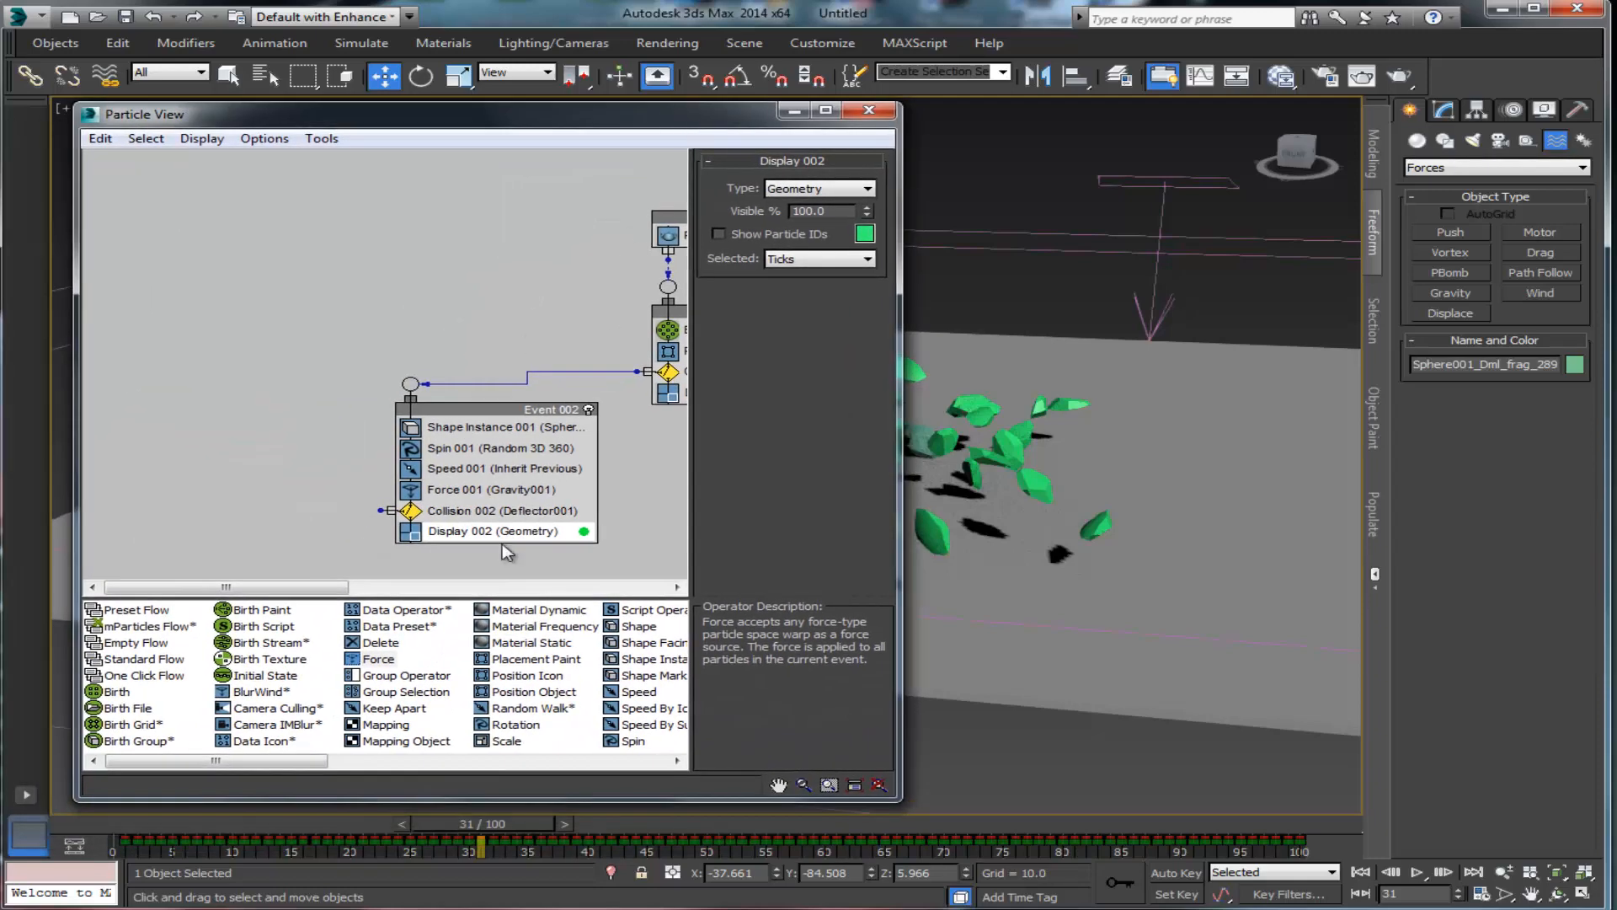
{"action": "left_click", "coordinate": [430, 426]}
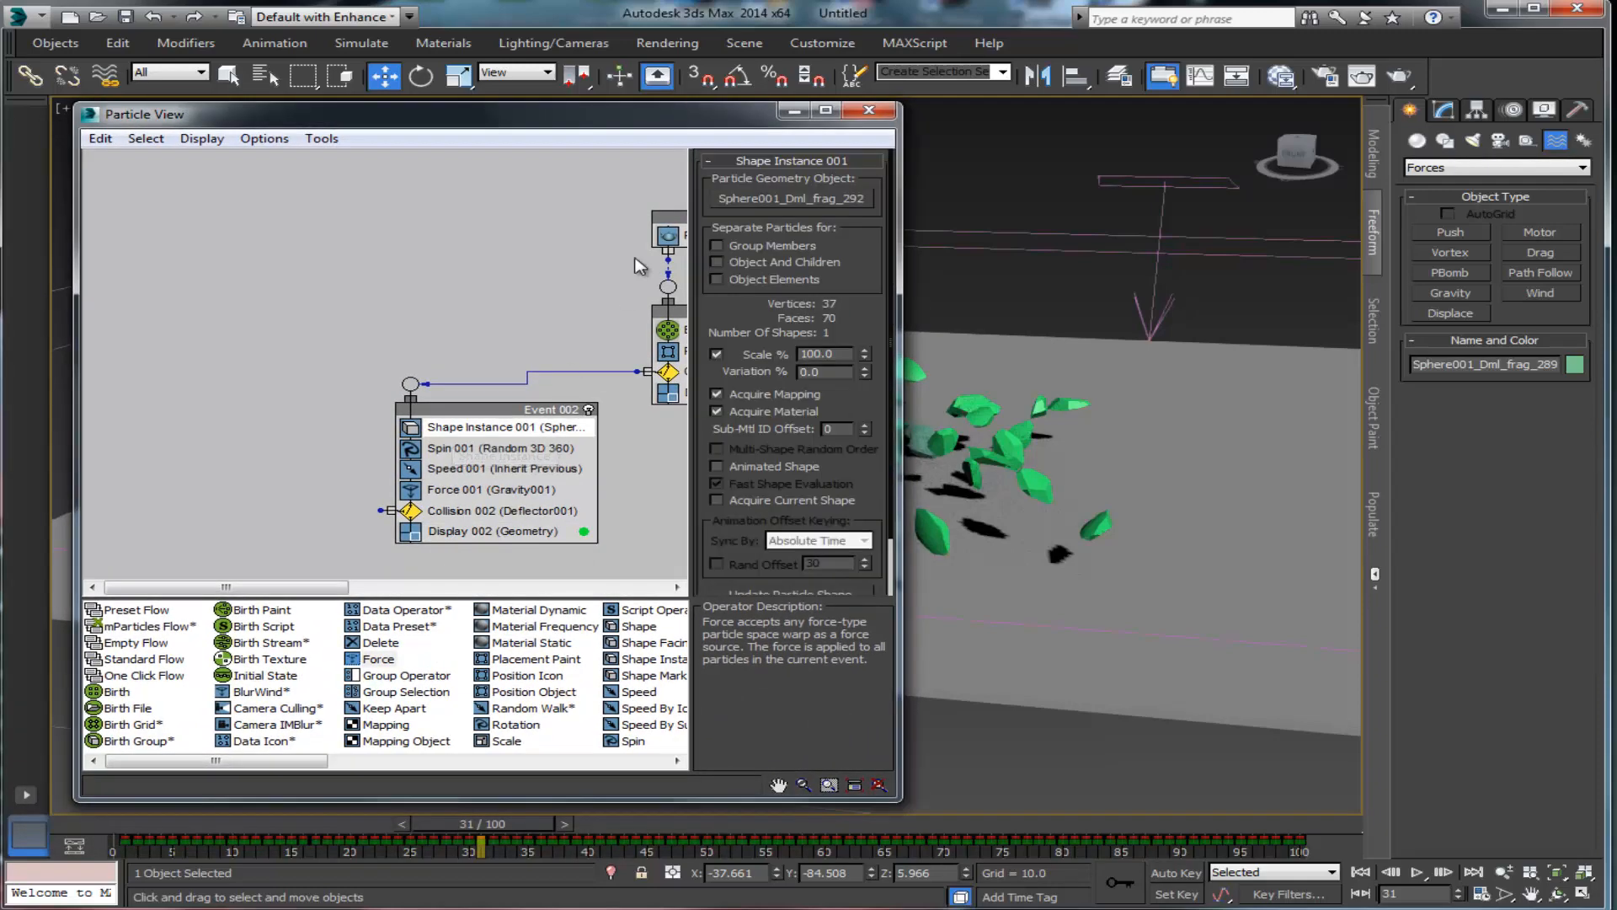
{"action": "left_click_drag", "start_coordinate": [686, 126], "coordinate": [637, 150]}
{"action": "middle_click_drag", "start_coordinate": [1033, 445], "coordinate": [1368, 425]}
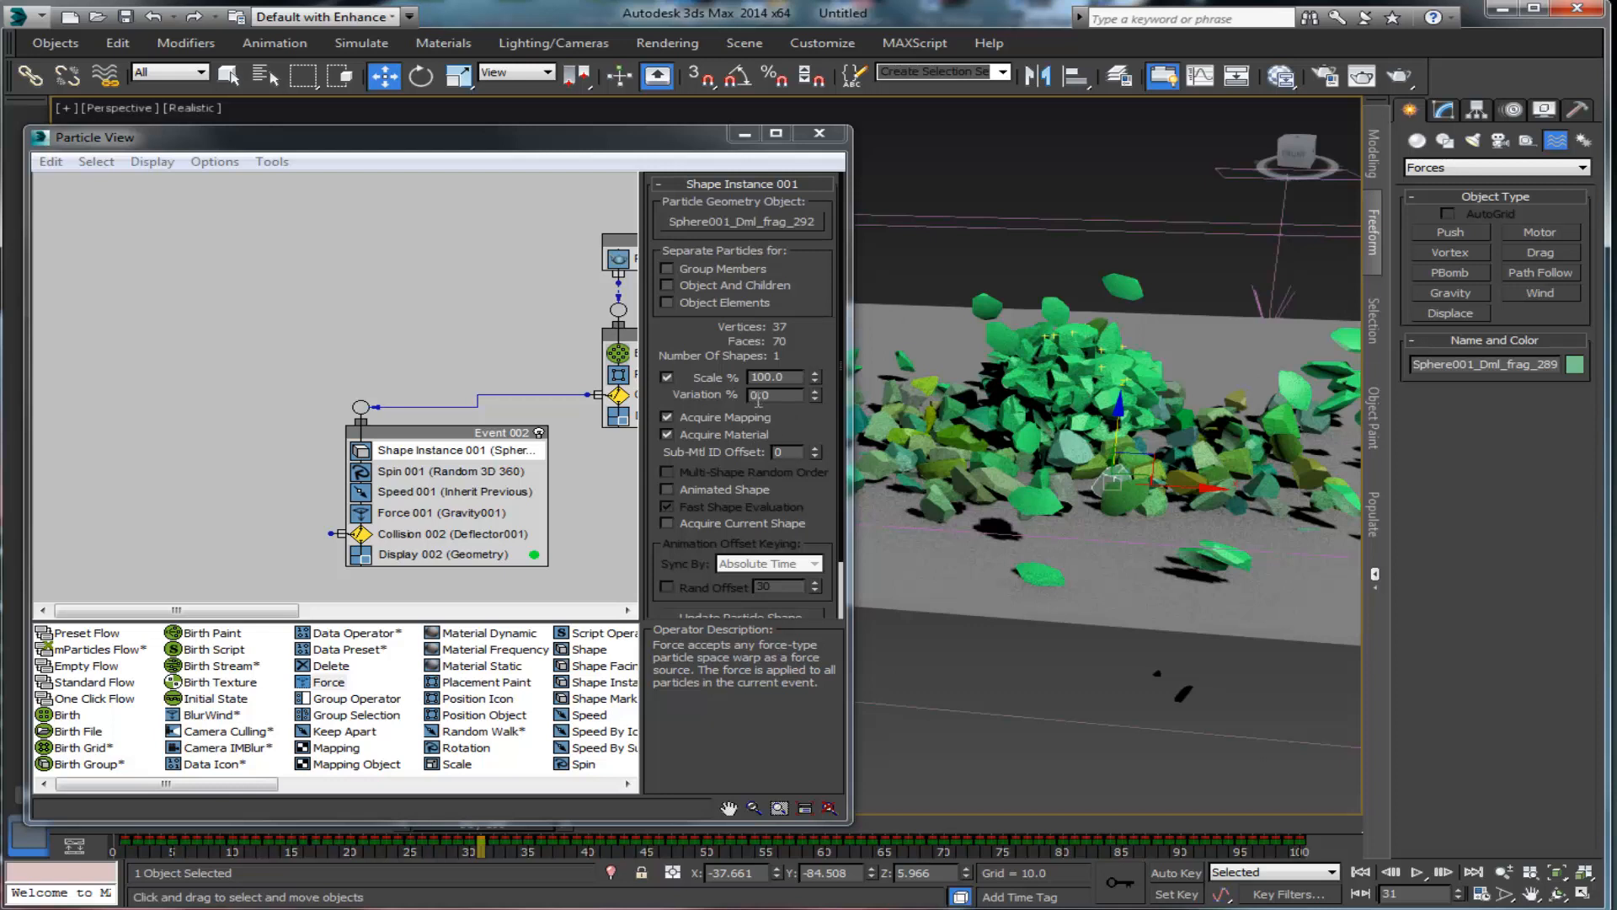
{"action": "left_click_drag", "start_coordinate": [817, 385], "coordinate": [816, 323]}
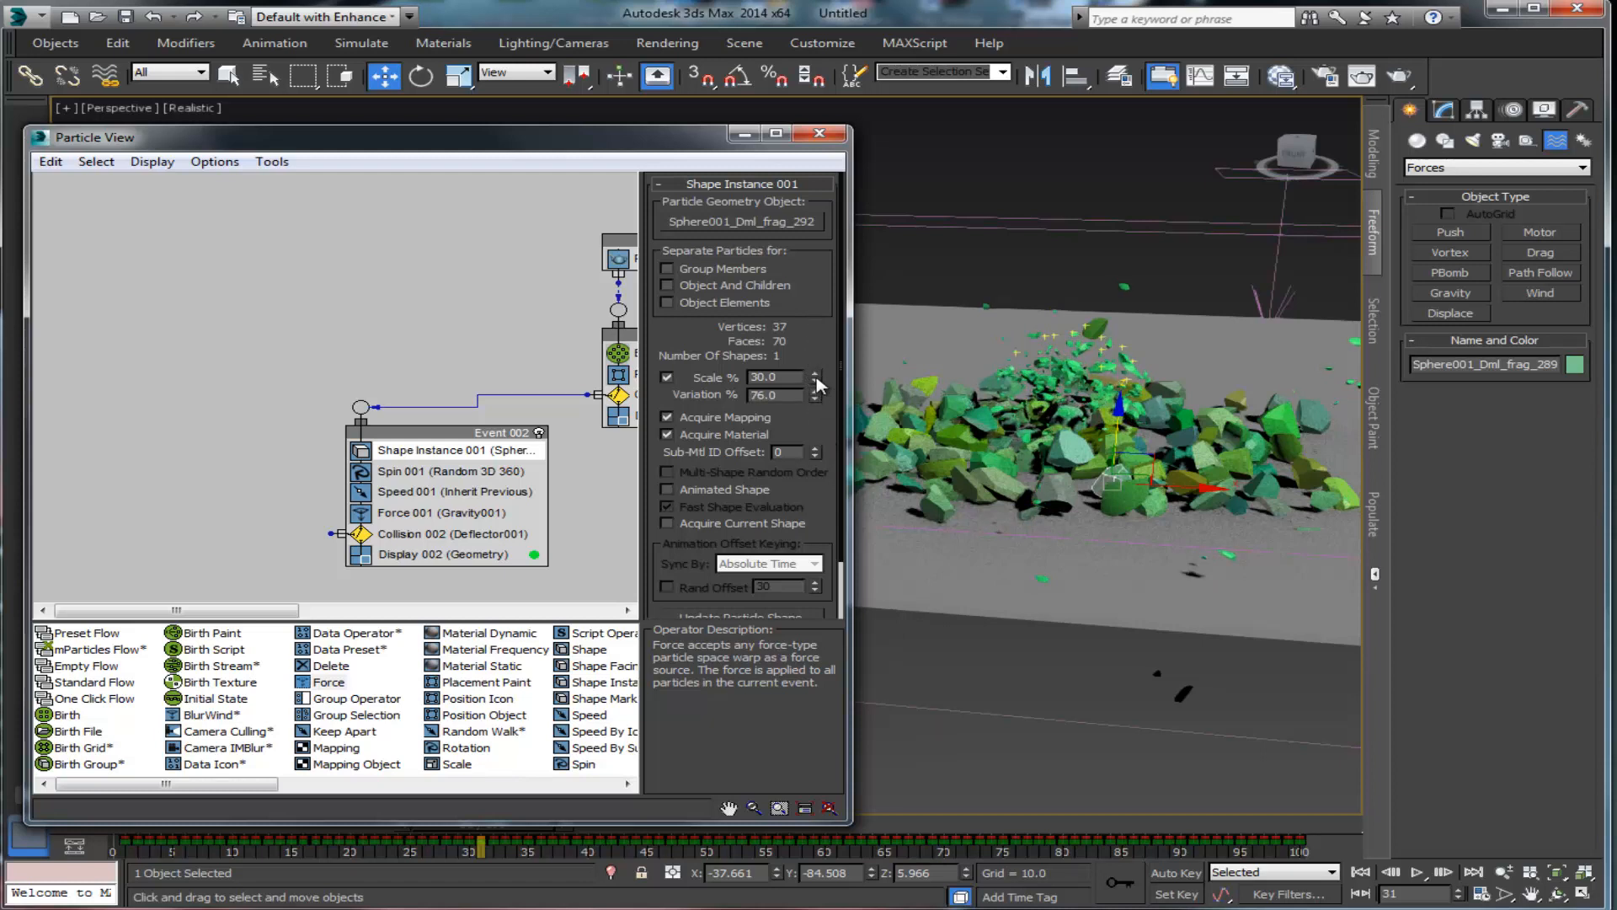
{"action": "left_click_drag", "start_coordinate": [817, 384], "coordinate": [816, 371]}
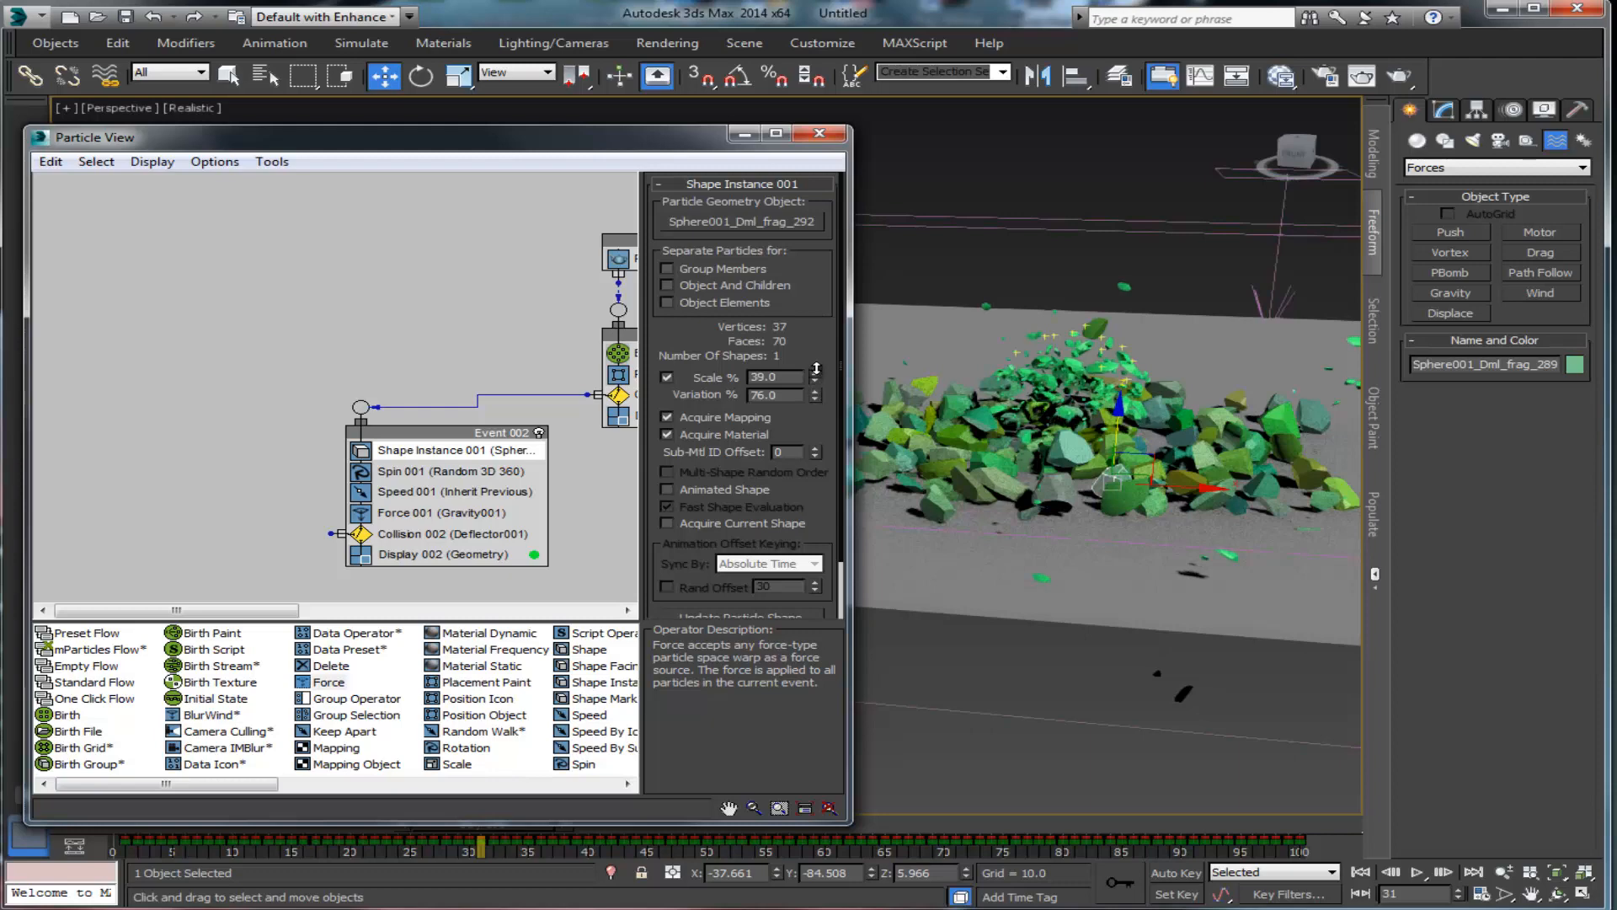
{"action": "left_click", "coordinate": [745, 135]}
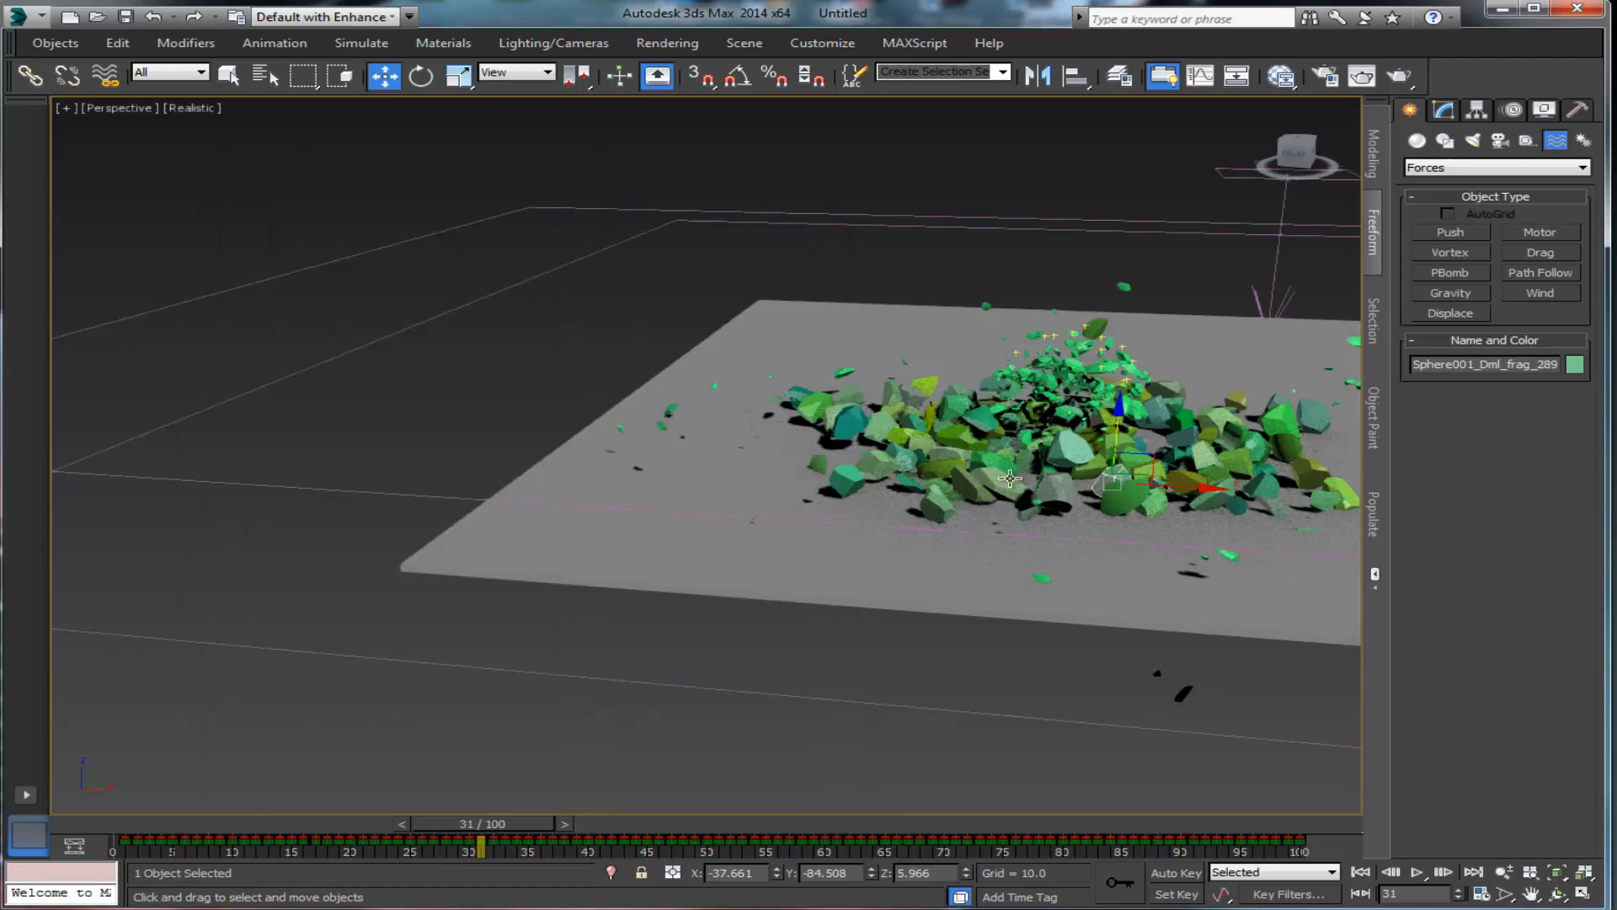
Step: Frame the scene from the front and scrub the animation from frame 0 to 26 to check the smaller debris on impact
{"action": "middle_click_drag", "start_coordinate": [1011, 481], "coordinate": [573, 486]}
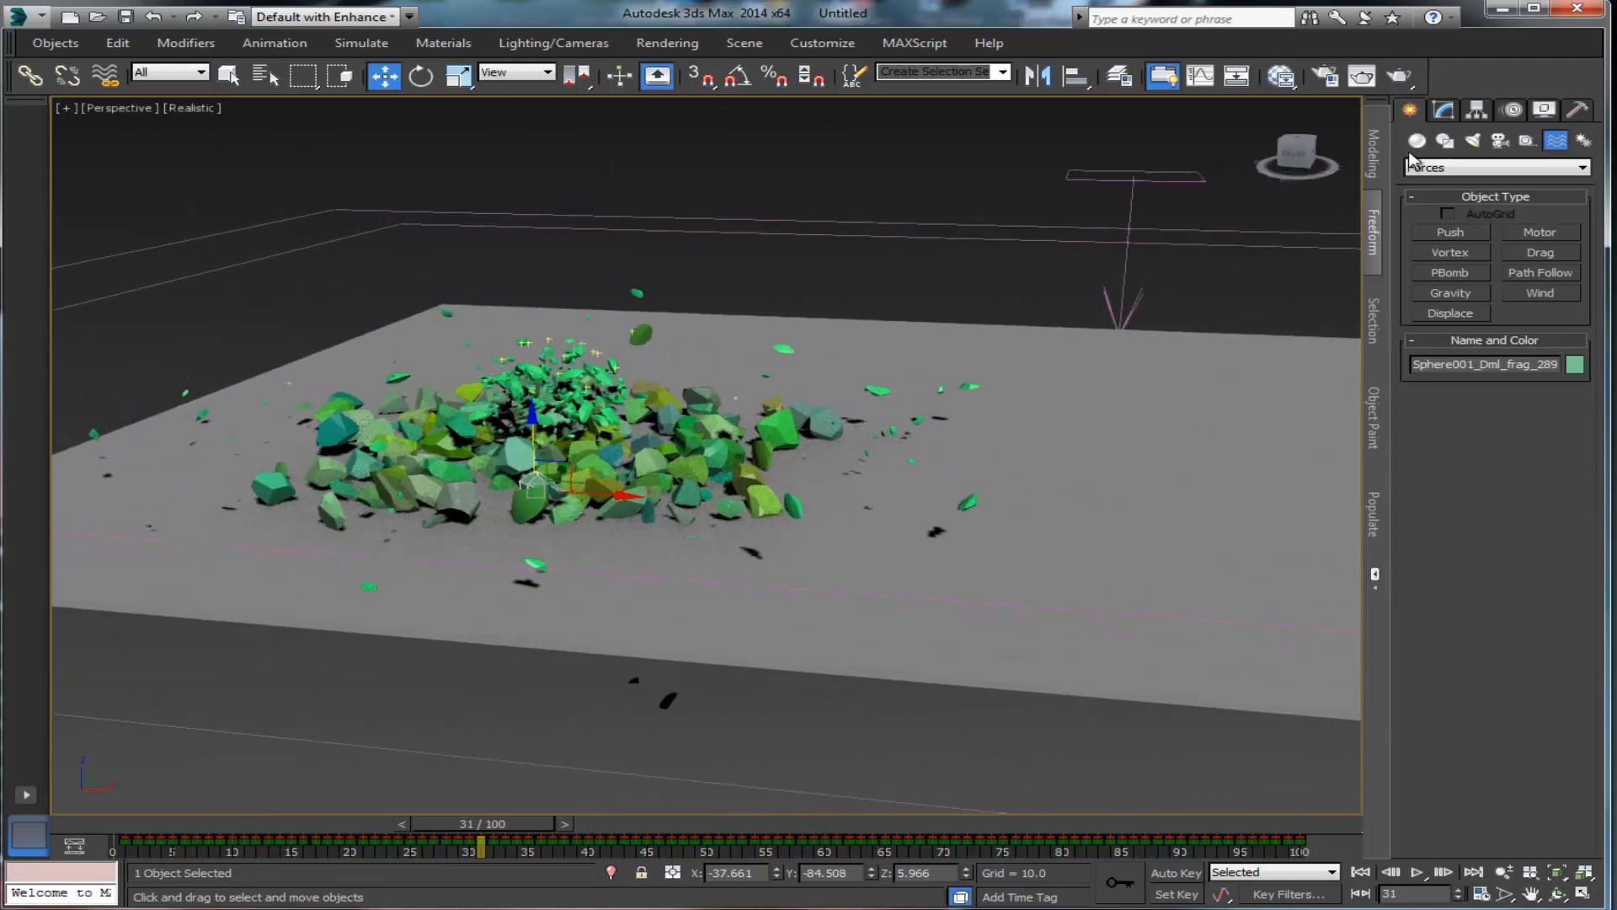
{"action": "left_click_drag", "start_coordinate": [1300, 158], "coordinate": [1343, 153]}
{"action": "scroll", "coordinate": [876, 394], "scroll_direction": "up", "scroll_amount": 5}
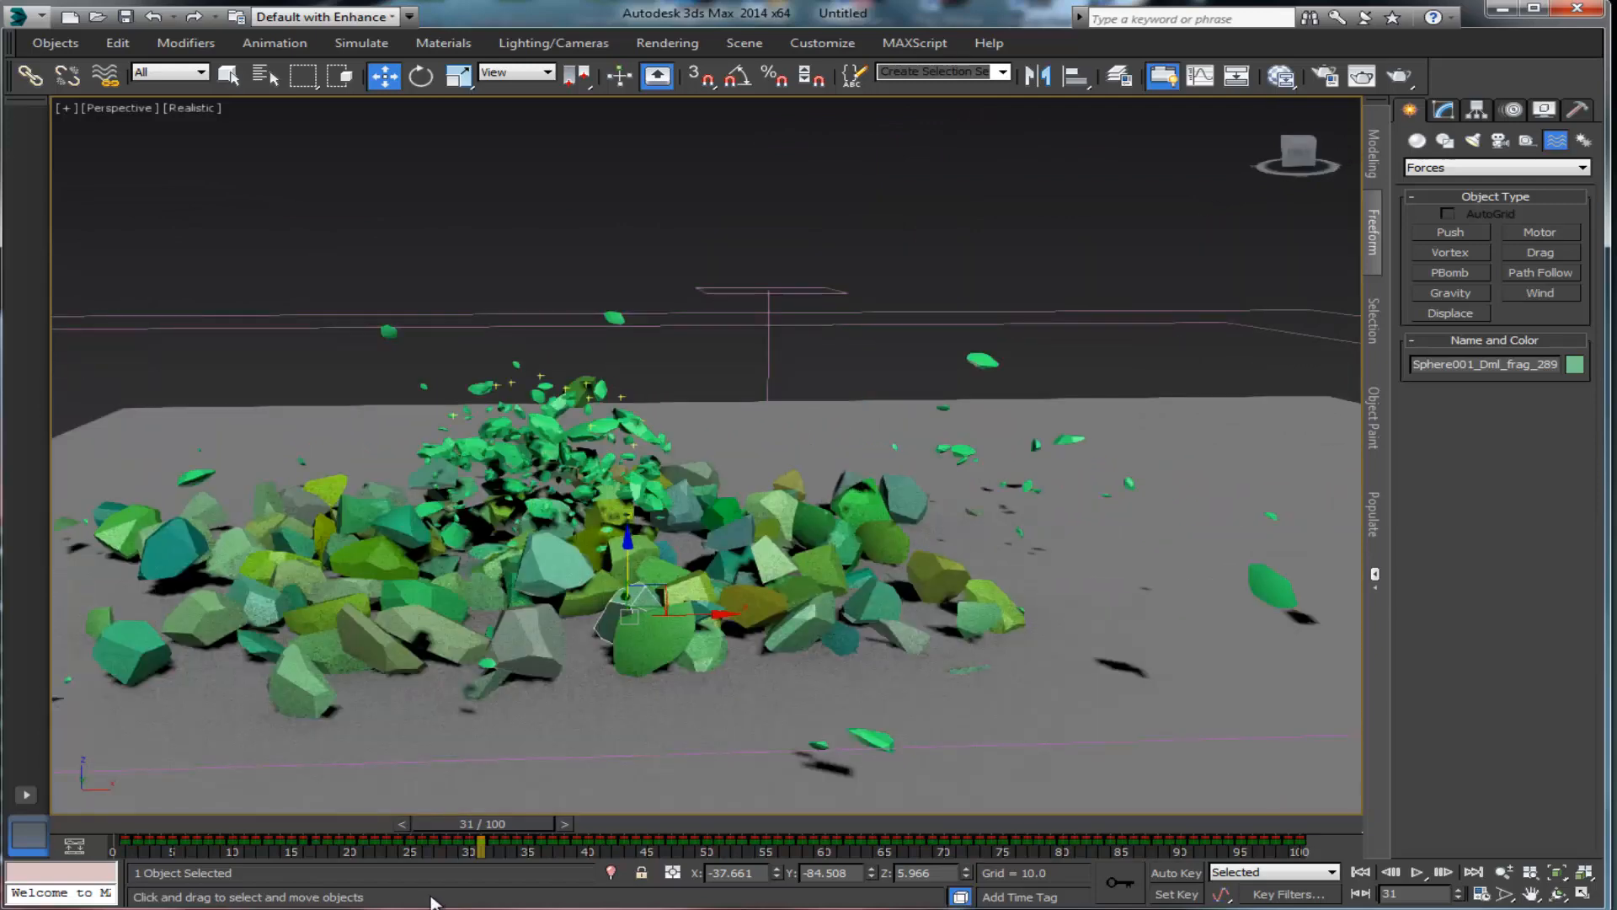
{"action": "left_click_drag", "start_coordinate": [497, 836], "coordinate": [182, 793]}
{"action": "middle_click_drag", "start_coordinate": [529, 653], "coordinate": [627, 566]}
{"action": "scroll", "coordinate": [663, 654], "scroll_direction": "down", "scroll_amount": 2}
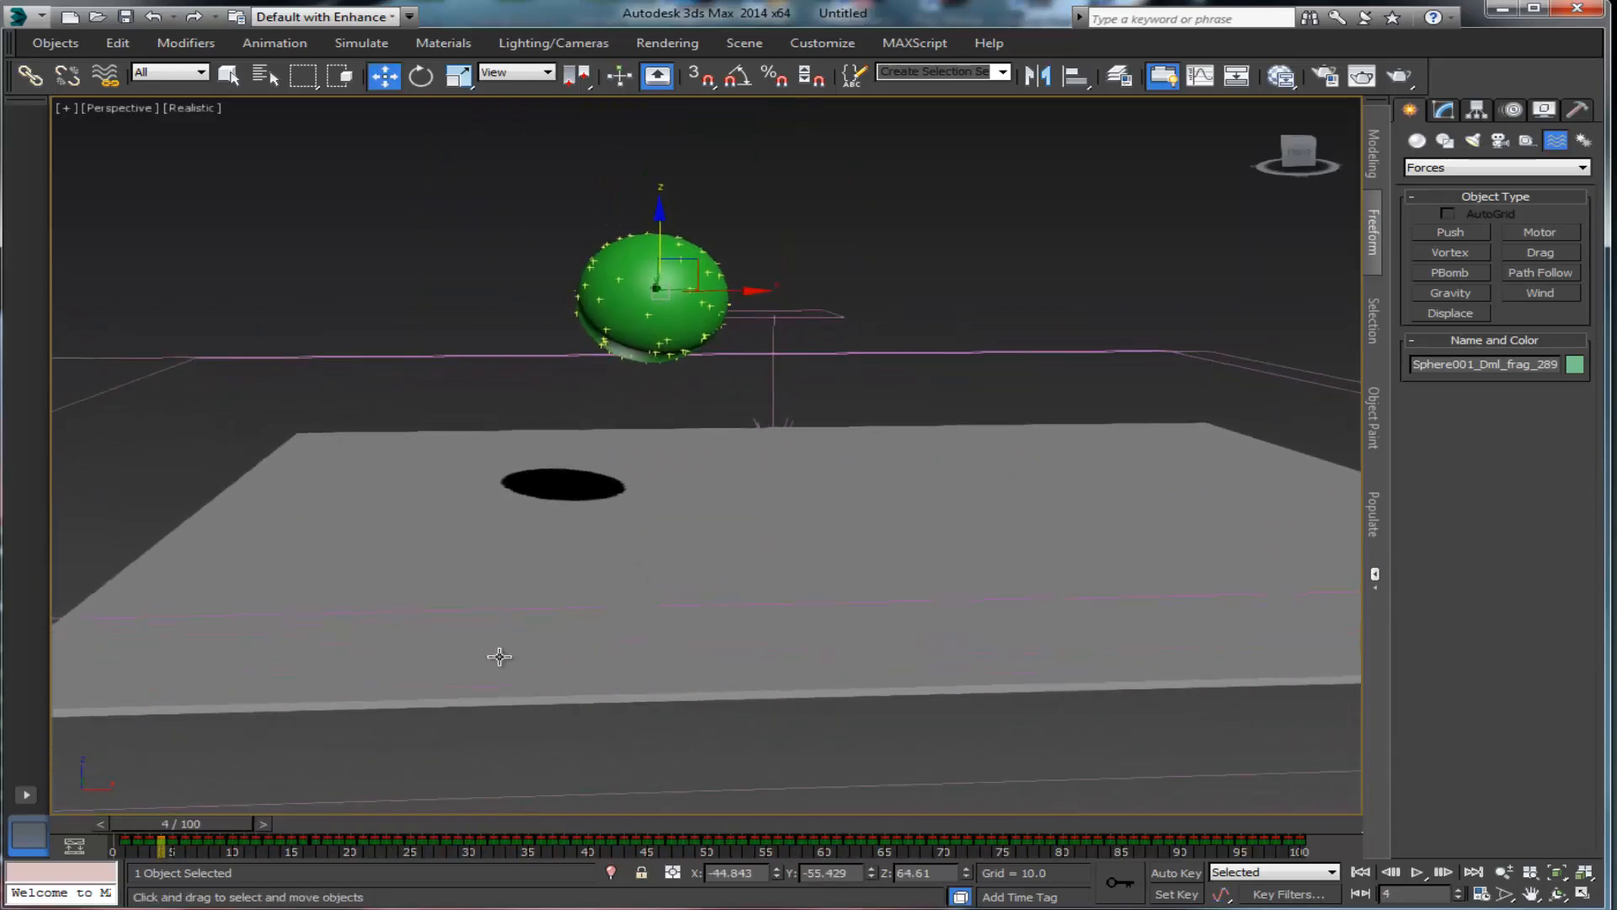
{"action": "left_click_drag", "start_coordinate": [213, 831], "coordinate": [148, 822]}
{"action": "key", "text": "w"}
{"action": "key", "text": "w"}
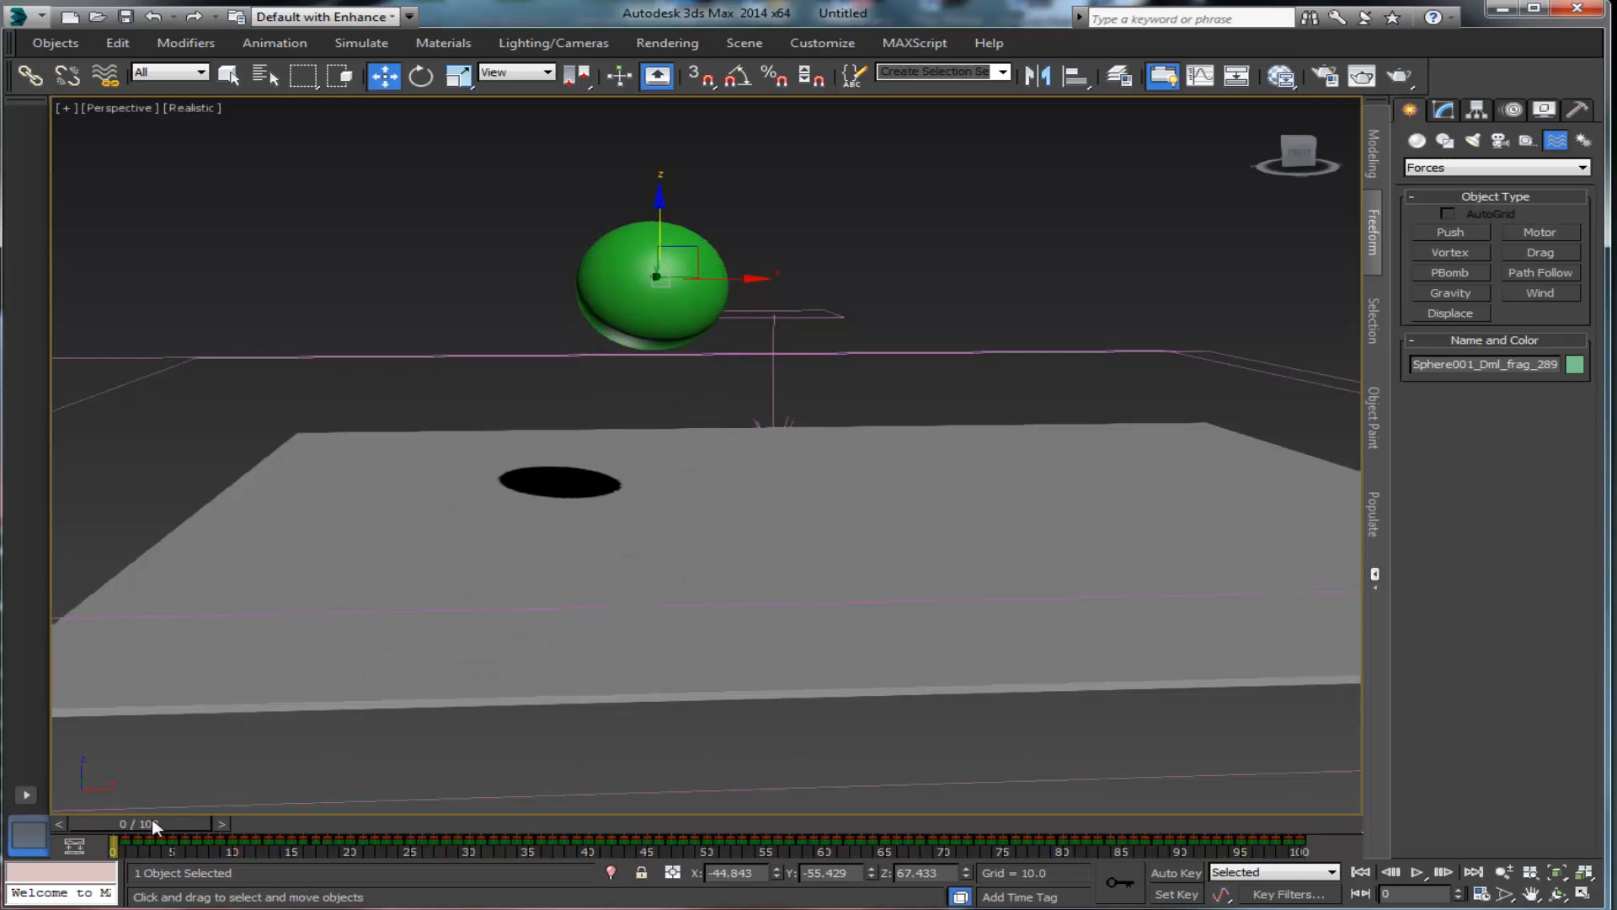
{"action": "left_click_drag", "start_coordinate": [156, 825], "coordinate": [402, 827]}
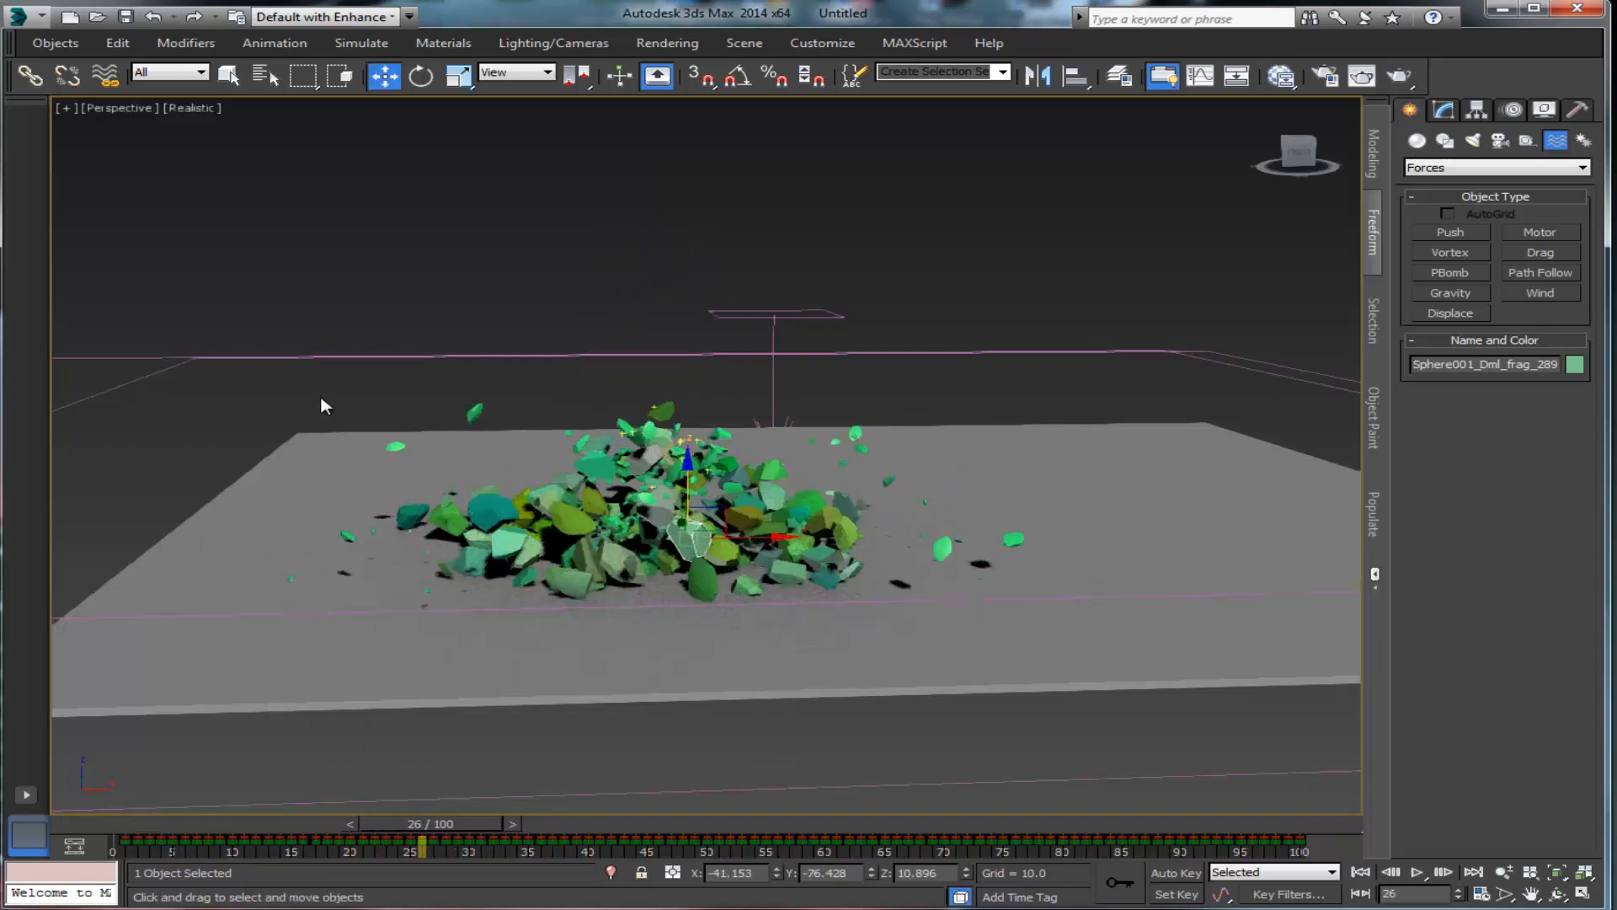
Step: Select all the objects in the scene, including the fragments, ground and particle source, and scrub the animation from frame 26 to 45
{"action": "left_click_drag", "start_coordinate": [816, 603], "coordinate": [1061, 619]}
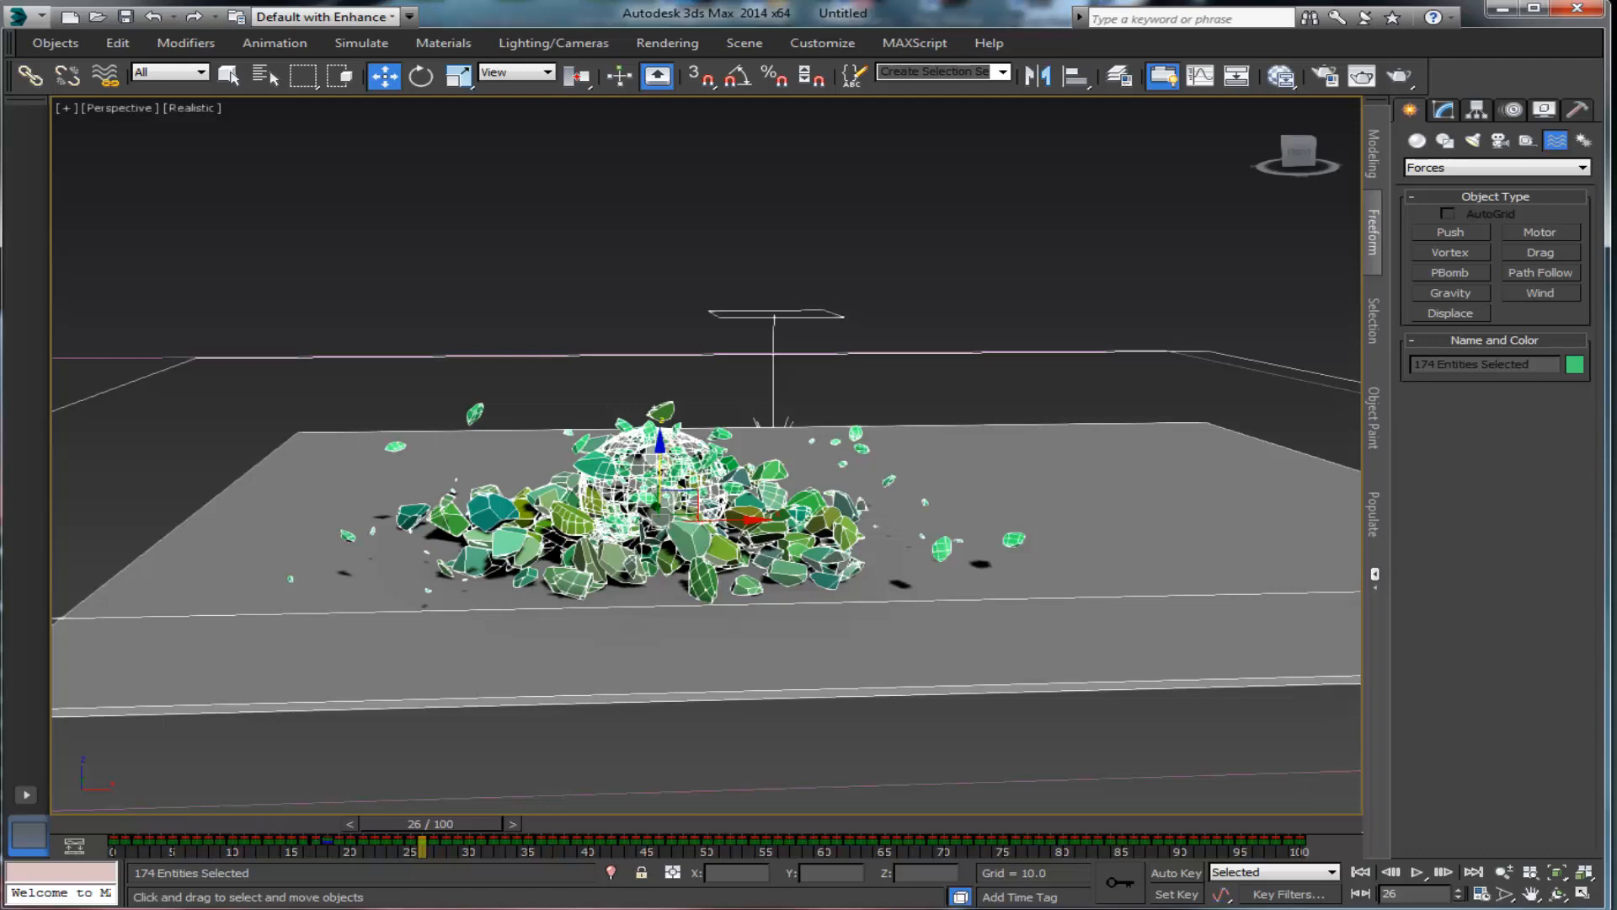
{"action": "key", "text": "alt+Tab"}
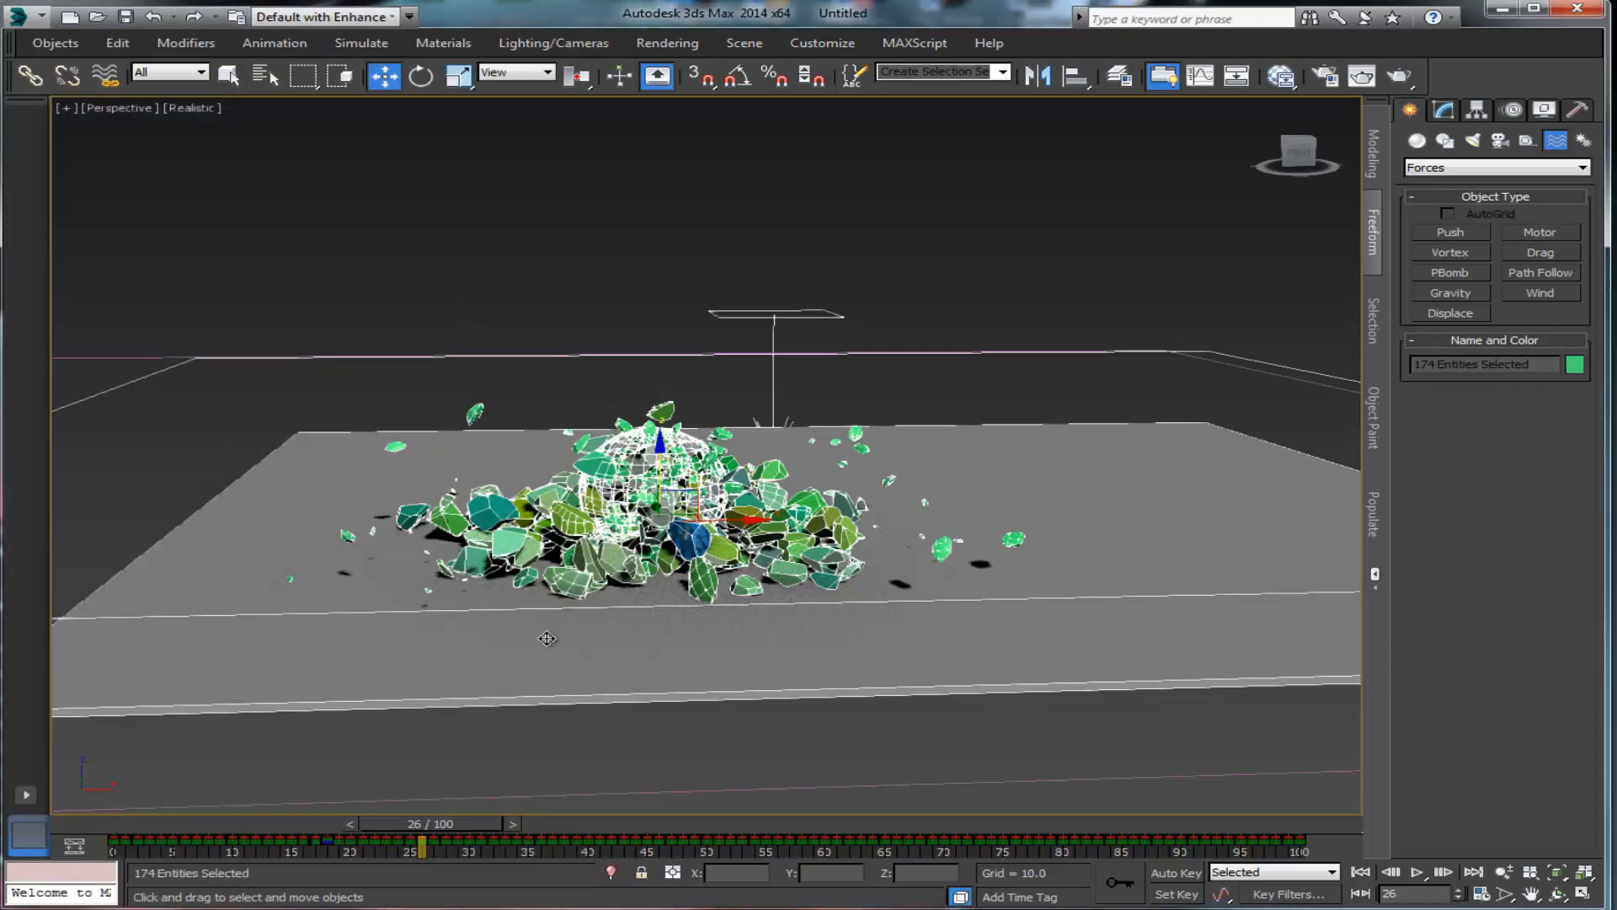
{"action": "left_click_drag", "start_coordinate": [428, 831], "coordinate": [670, 707]}
{"action": "key", "text": "w"}
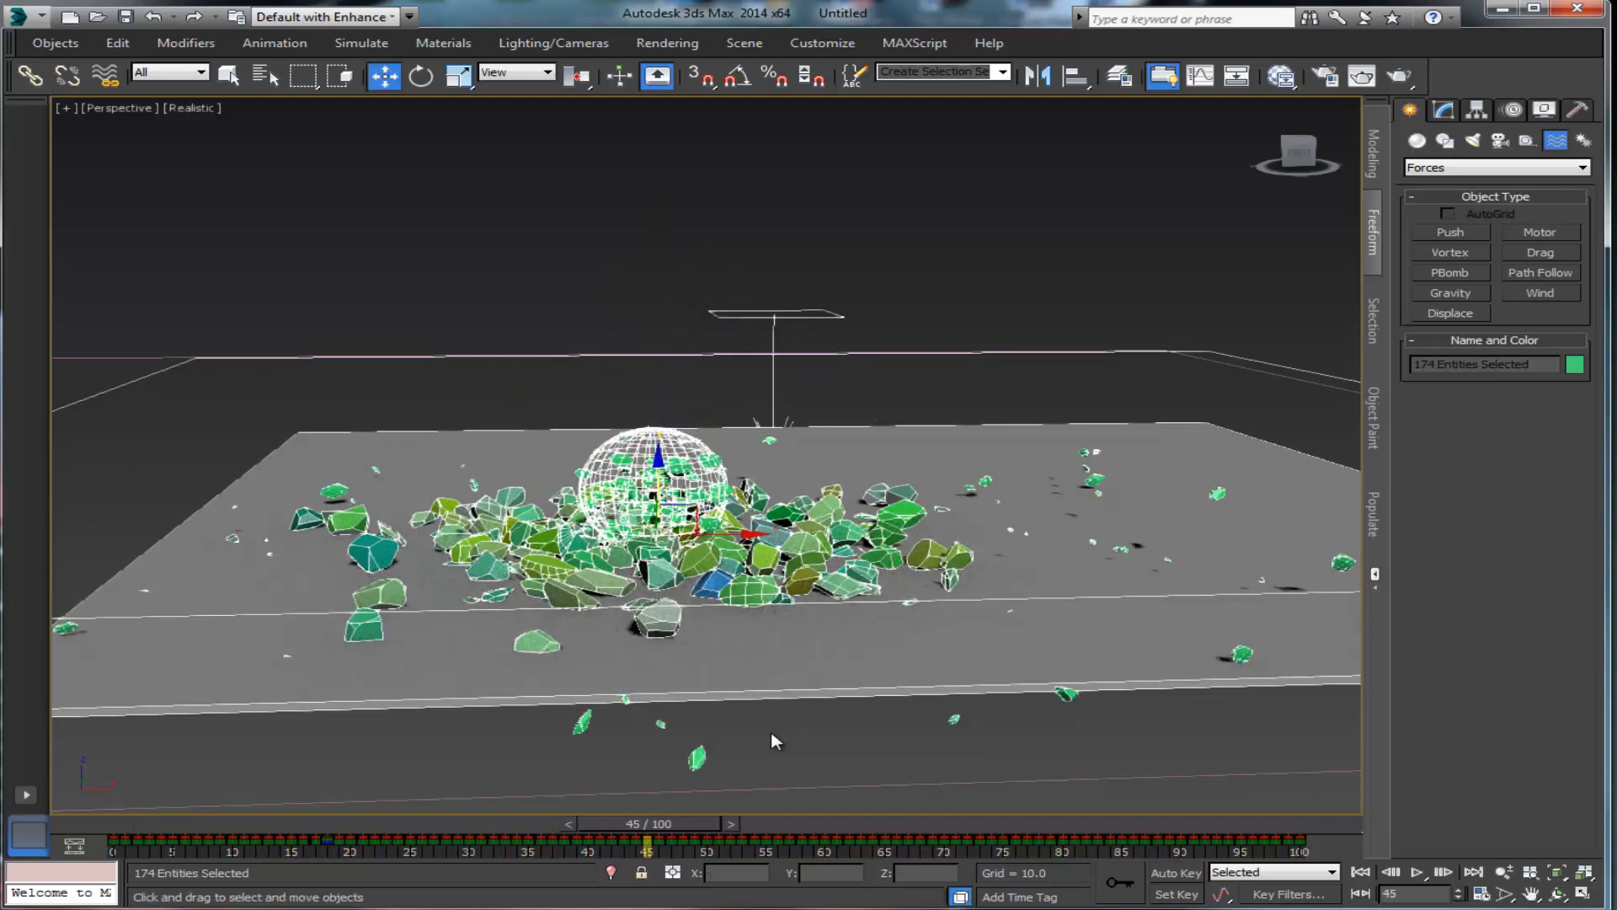
Step: Examine the scattered fragments and small debris up close at frame 45, and scrub back to frame 6
{"action": "middle_click_drag", "start_coordinate": [772, 734], "coordinate": [751, 726]}
{"action": "scroll", "coordinate": [753, 729], "scroll_direction": "up", "scroll_amount": 4}
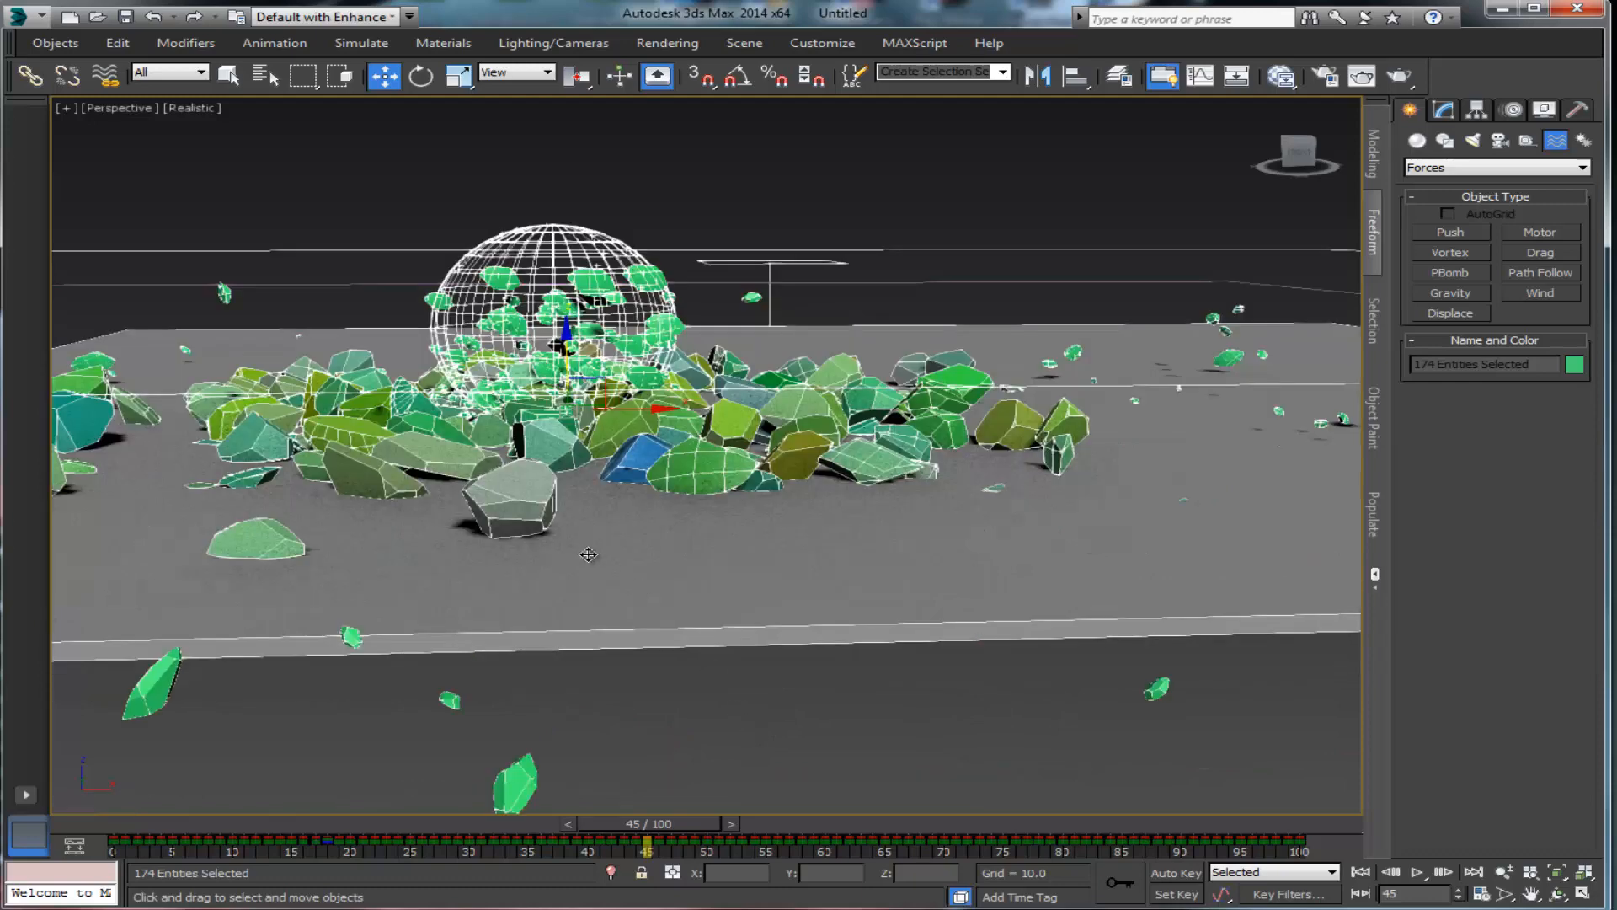
{"action": "middle_click_drag", "start_coordinate": [588, 554], "coordinate": [696, 613]}
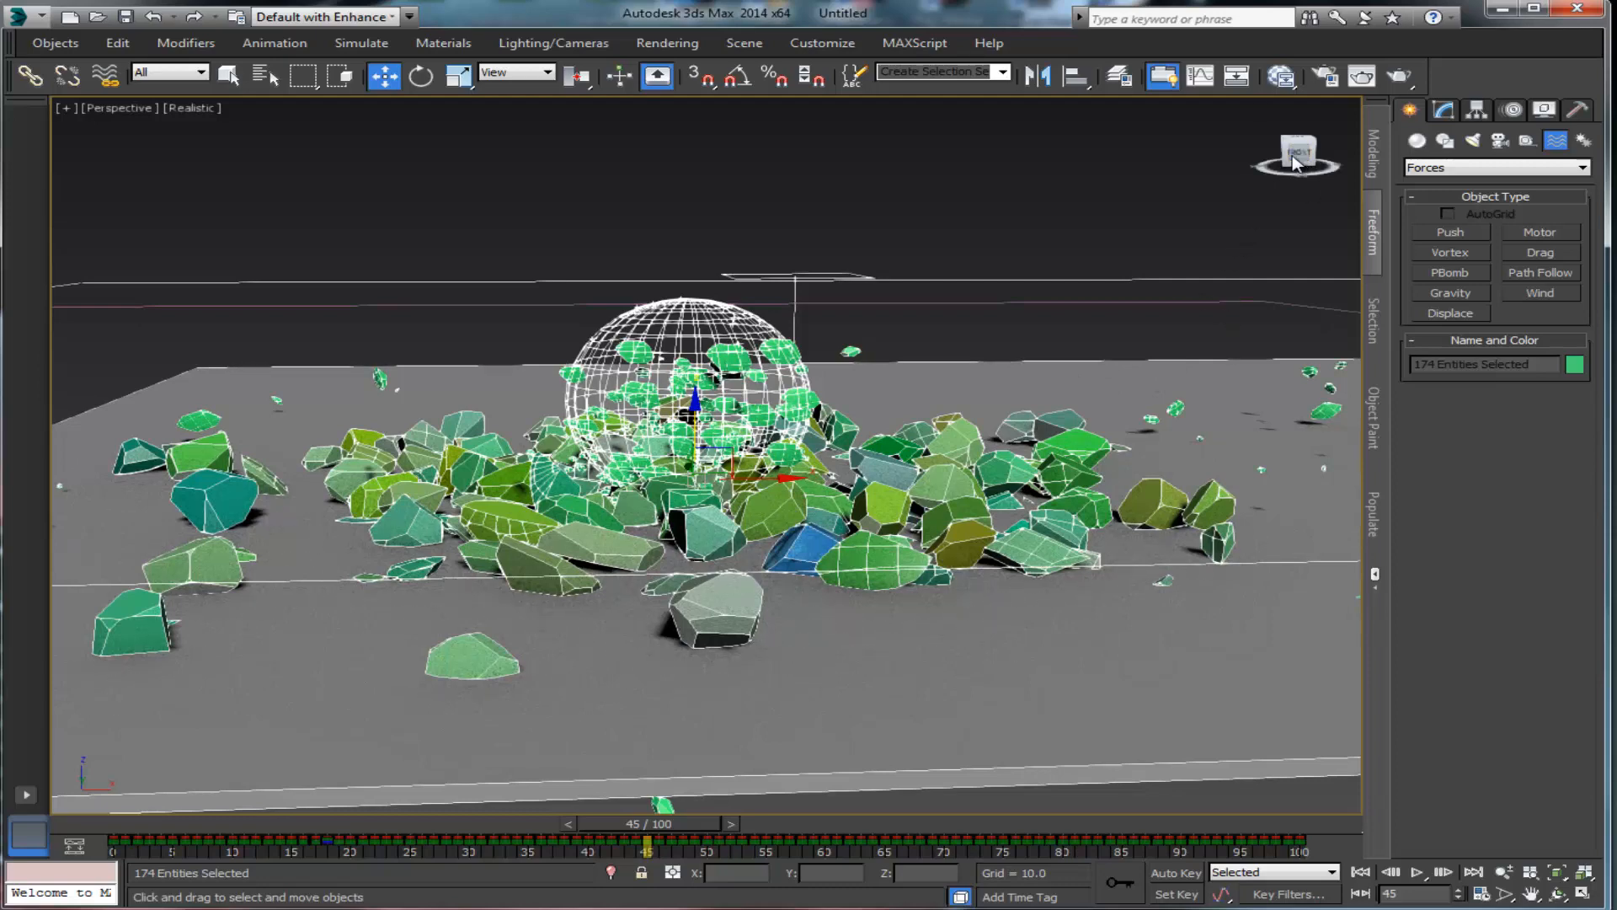
{"action": "left_click_drag", "start_coordinate": [1300, 155], "coordinate": [1298, 163]}
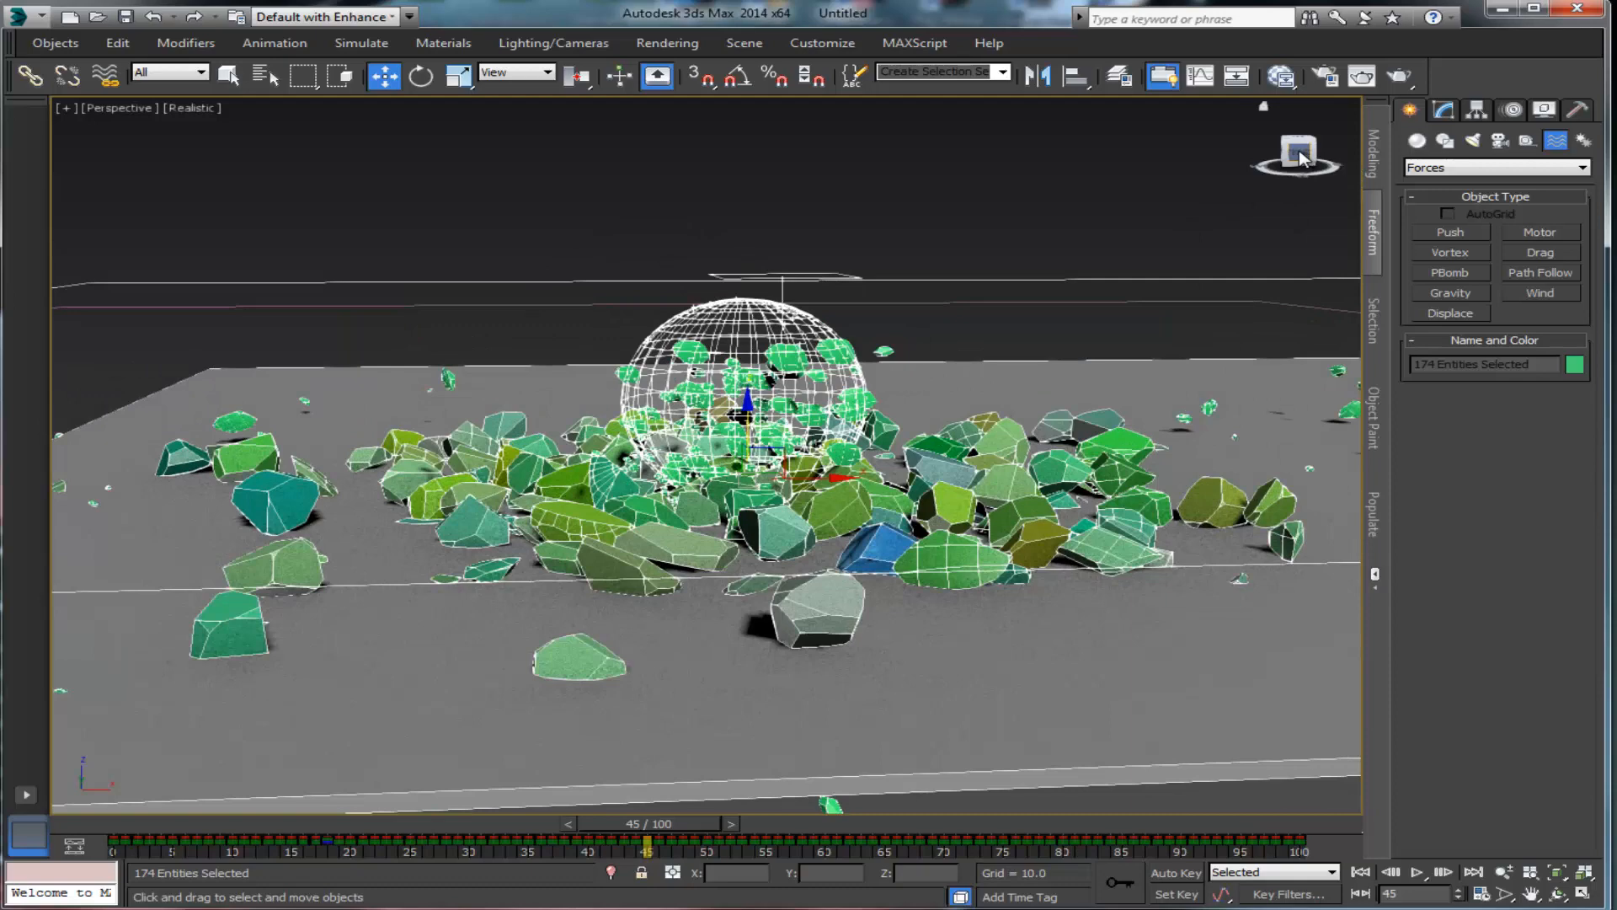
{"action": "left_click_drag", "start_coordinate": [1303, 156], "coordinate": [1295, 159]}
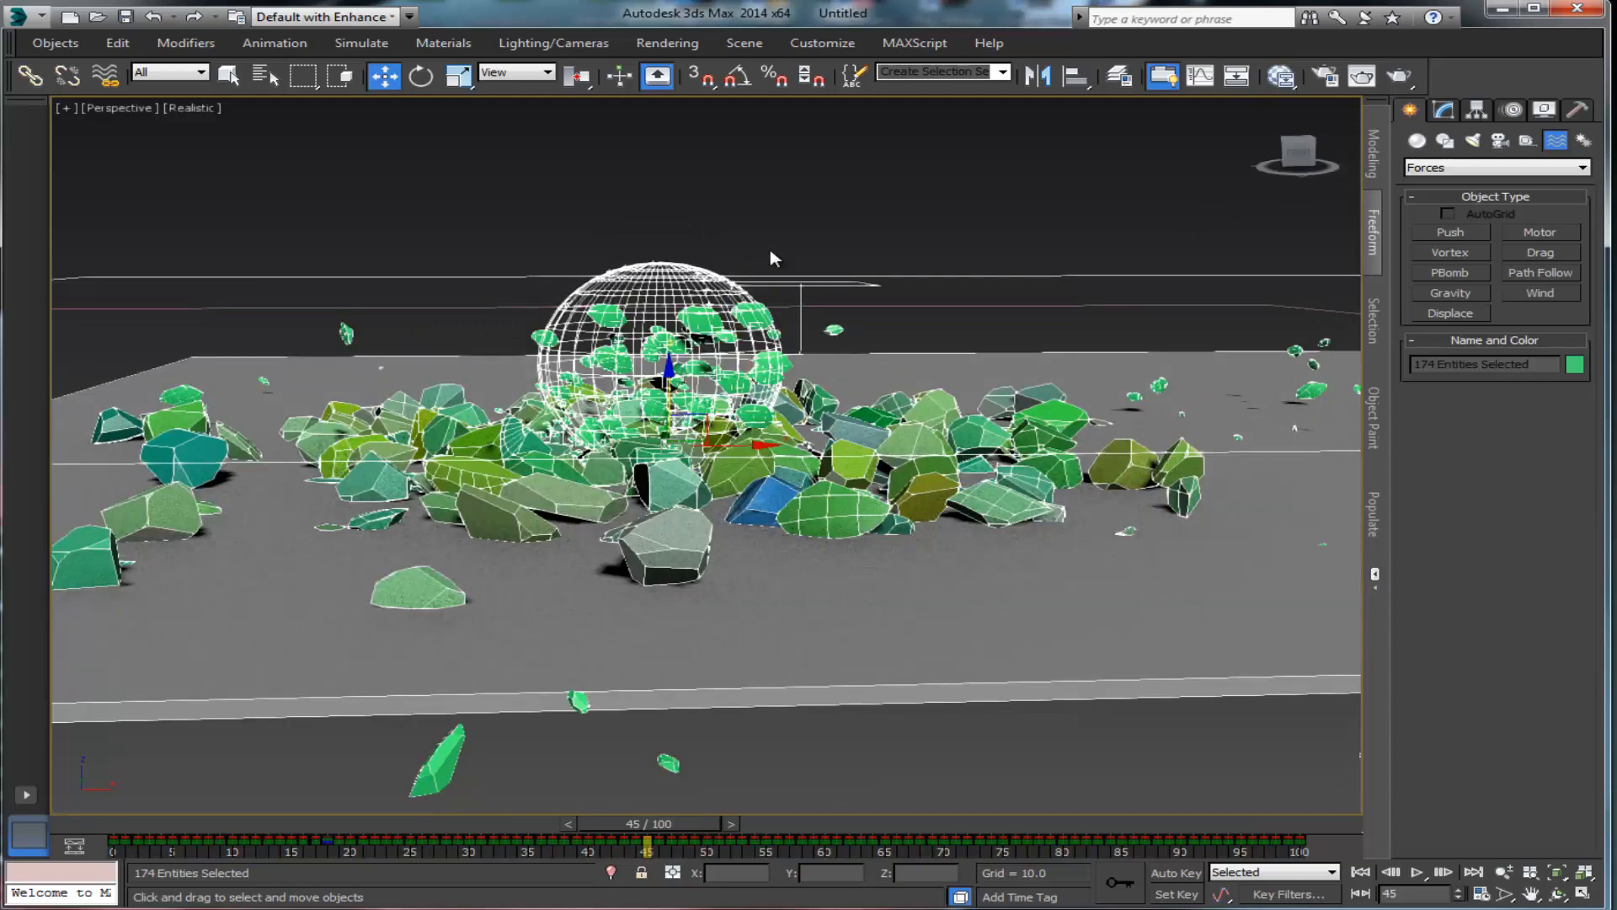
{"action": "middle_click_drag", "start_coordinate": [770, 251], "coordinate": [806, 273]}
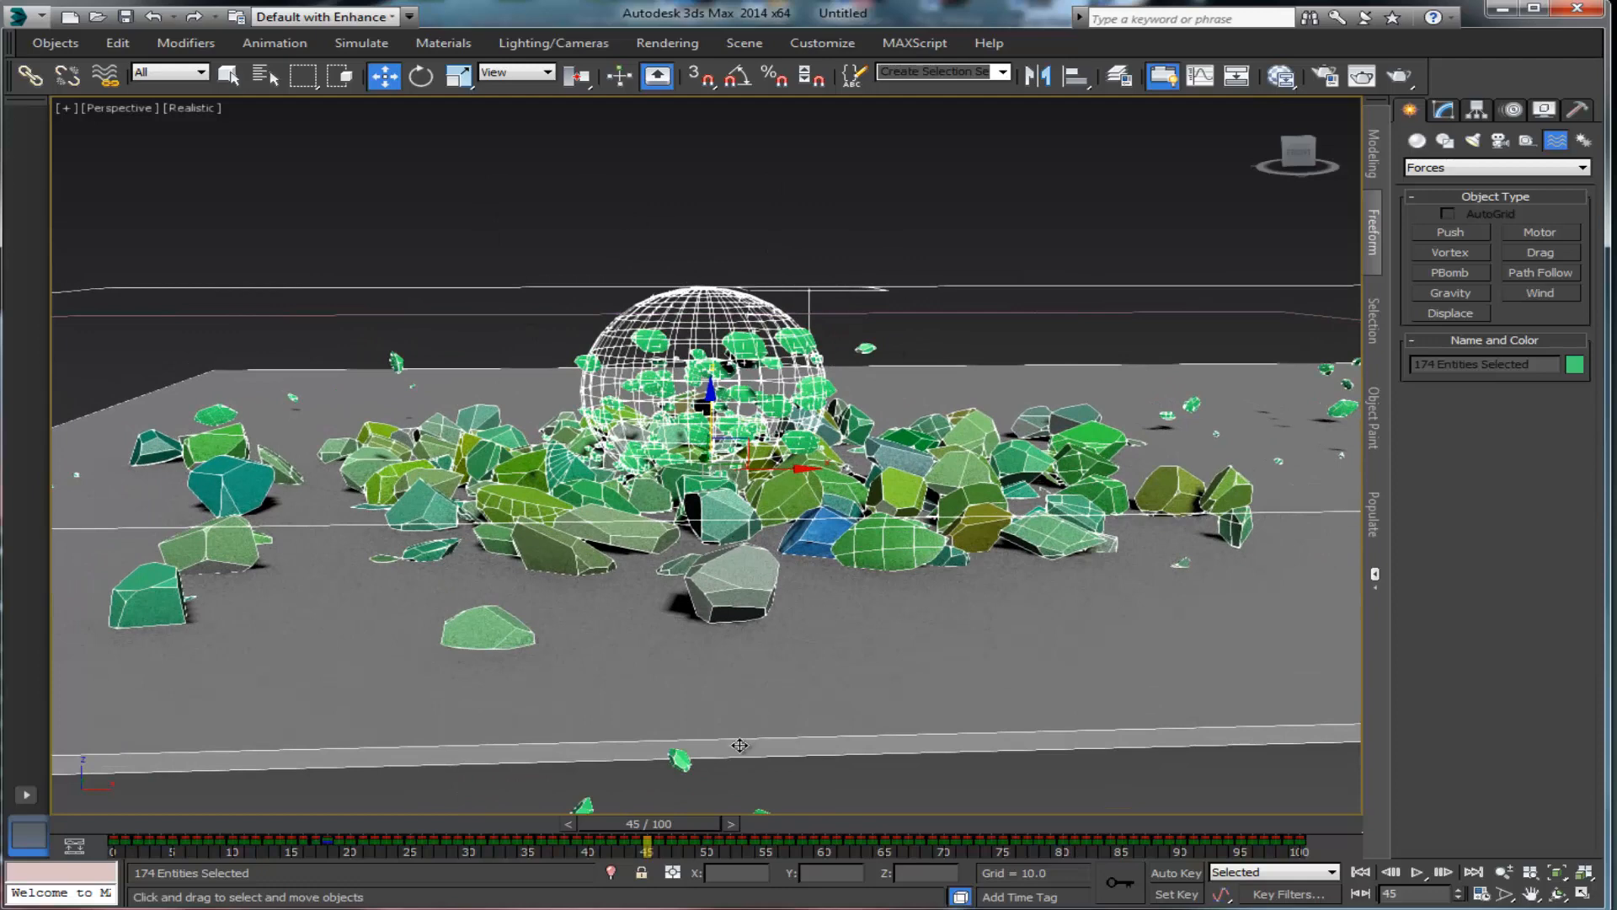
{"action": "left_click_drag", "start_coordinate": [696, 838], "coordinate": [245, 758]}
{"action": "key", "text": "w"}
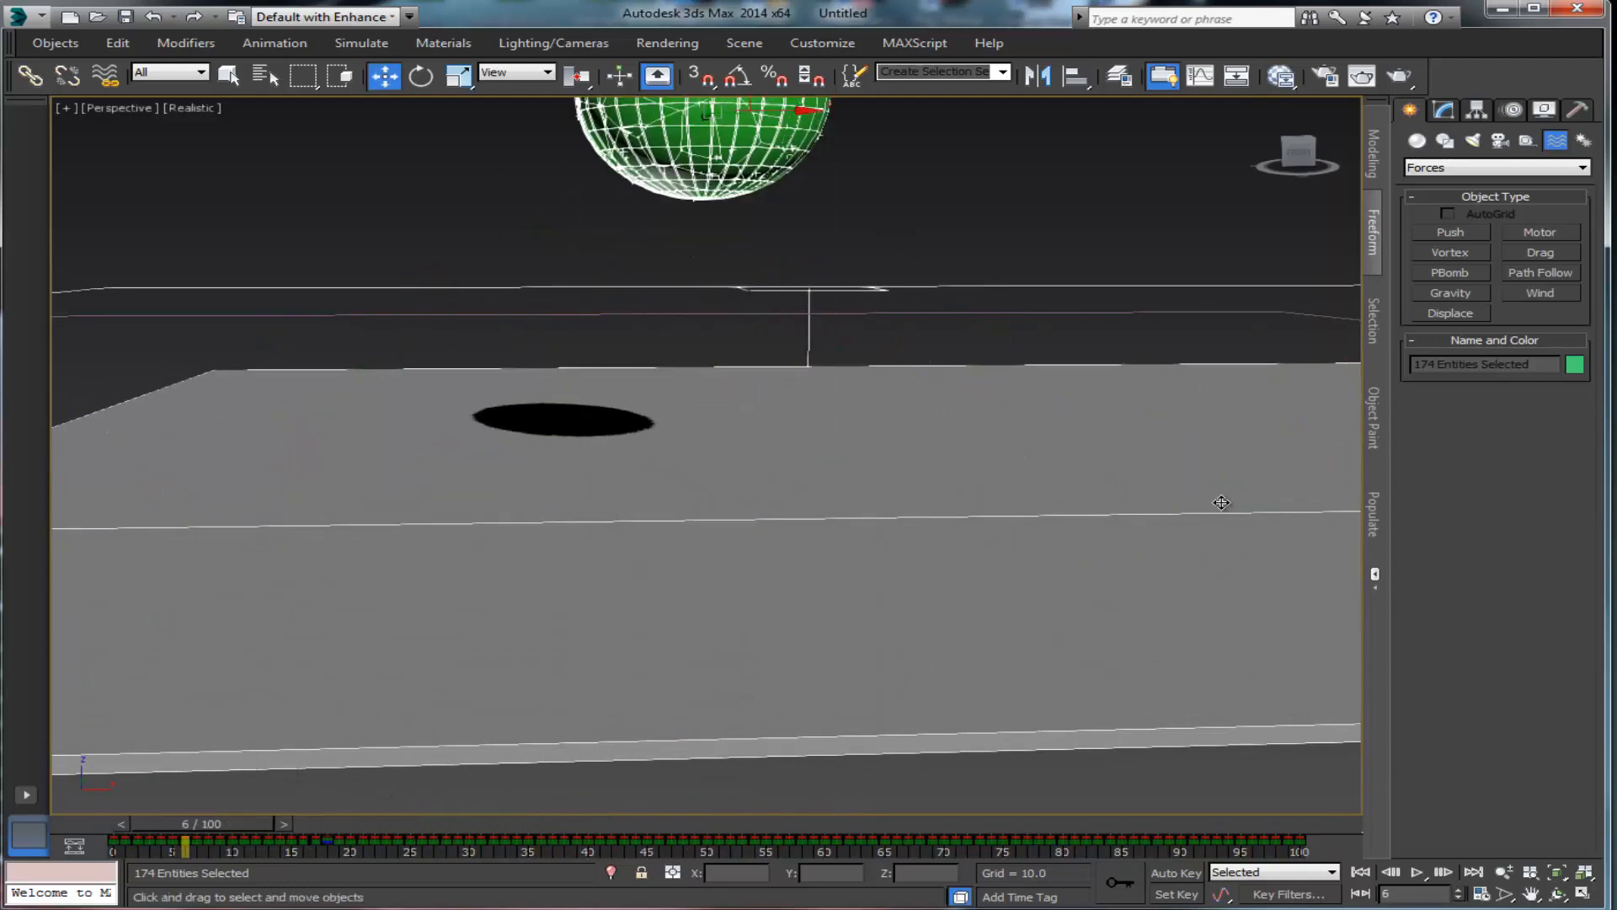
Step: Reframe the perspective view to show more of the falling sphere and play the animation from frame 0, stopping at frame 87
{"action": "left_click", "coordinate": [1583, 892]}
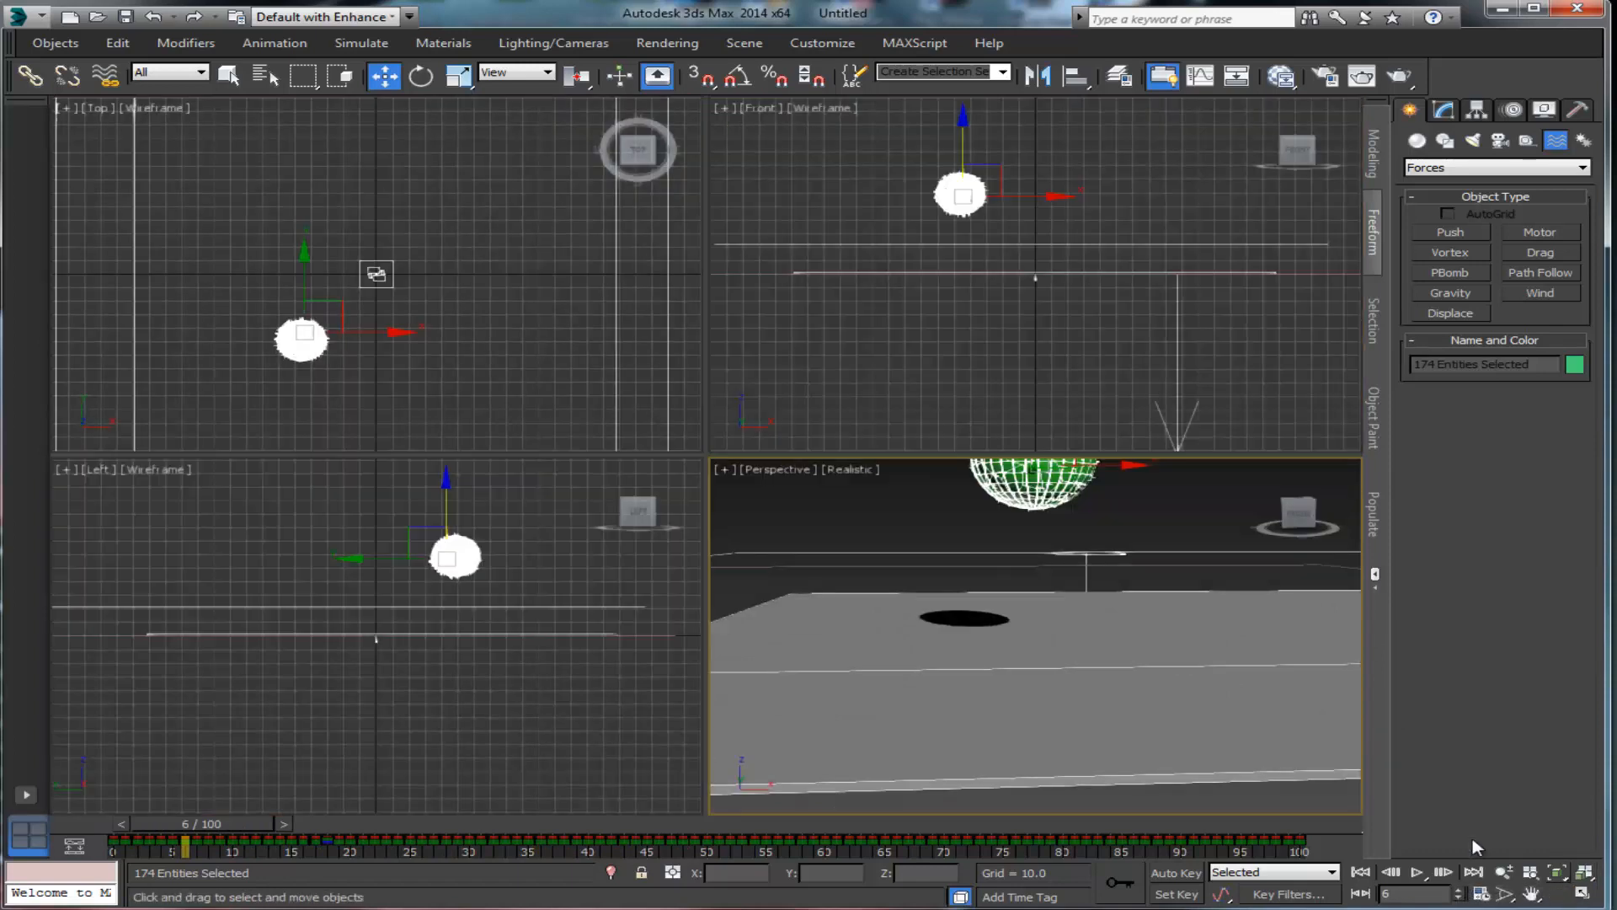
{"action": "left_click", "coordinate": [1286, 520]}
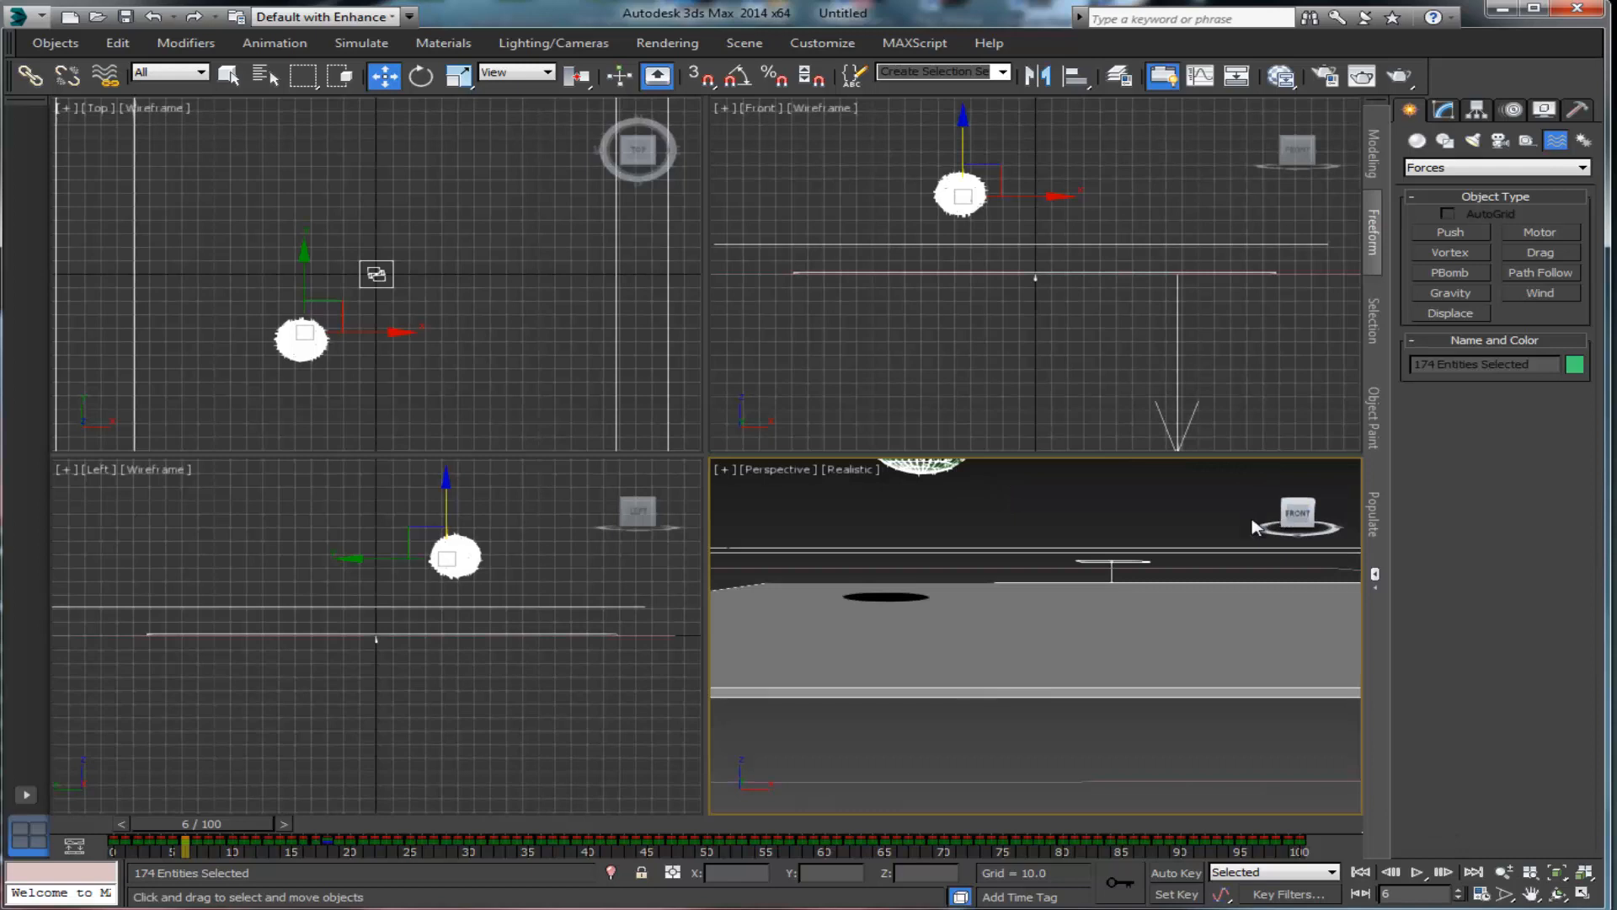
{"action": "middle_click_drag", "start_coordinate": [1080, 551], "coordinate": [1146, 602]}
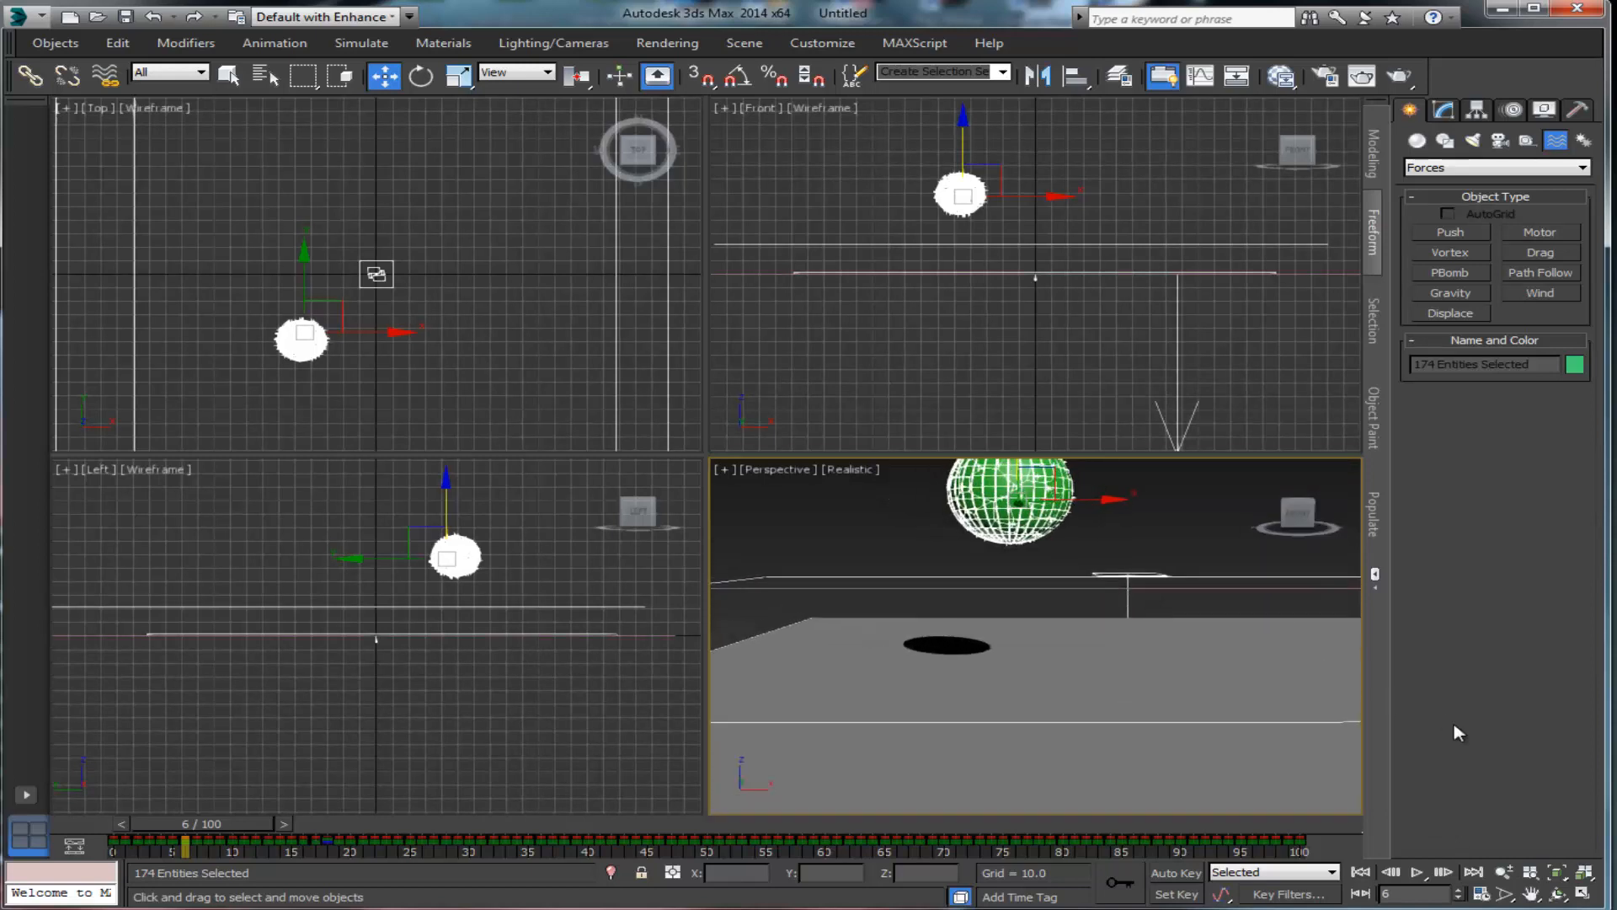
{"action": "left_click", "coordinate": [1582, 895]}
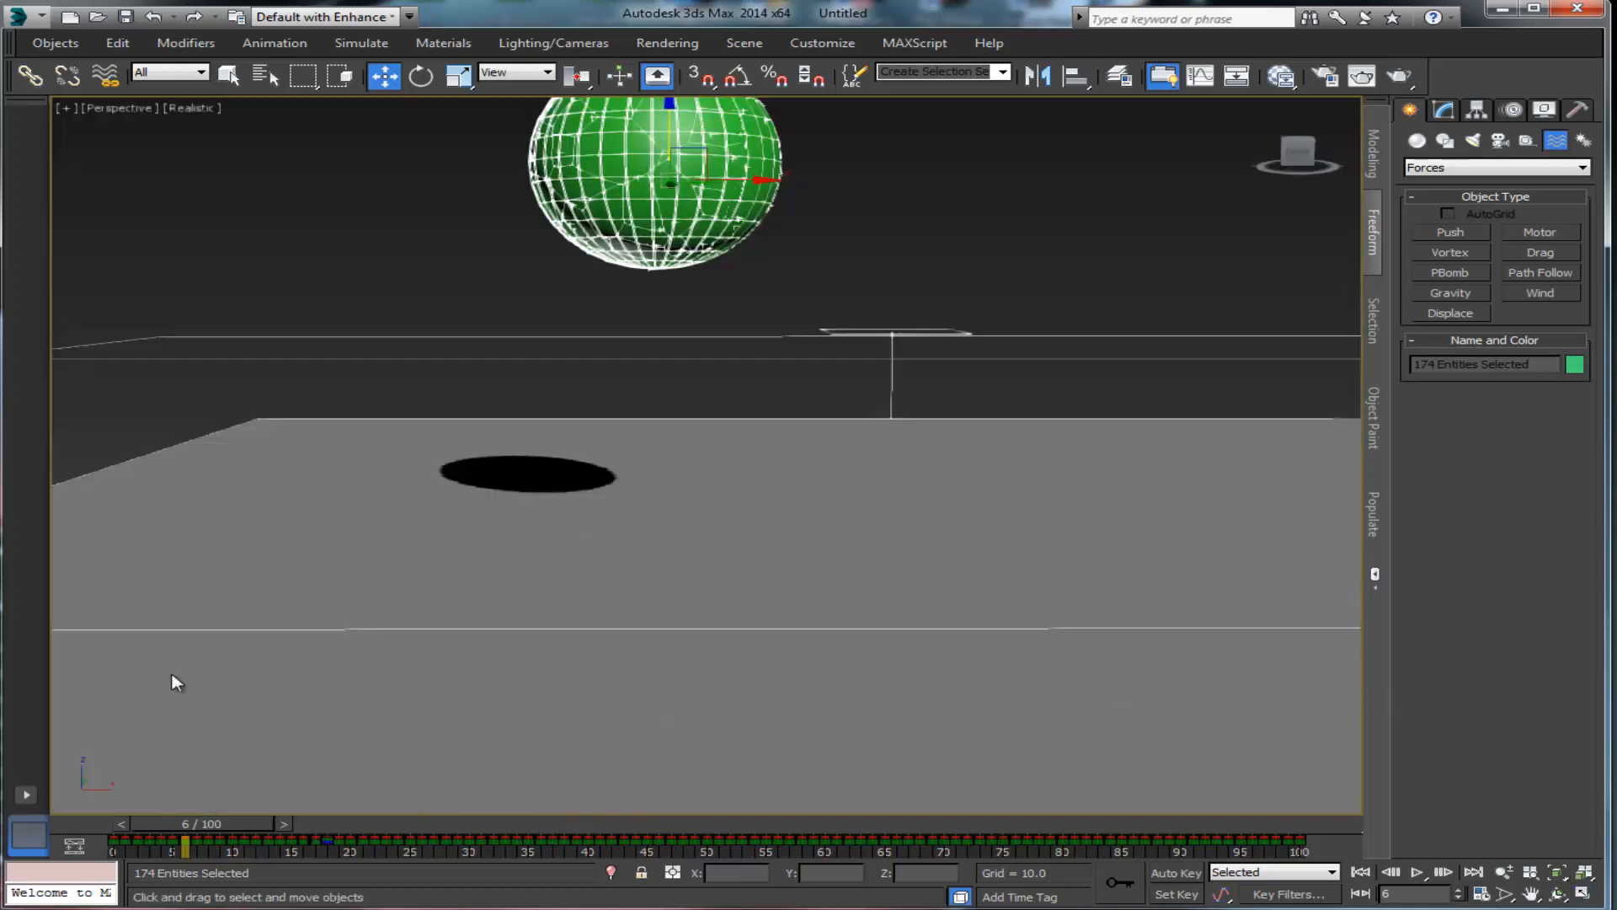
{"action": "left_click_drag", "start_coordinate": [213, 827], "coordinate": [150, 827]}
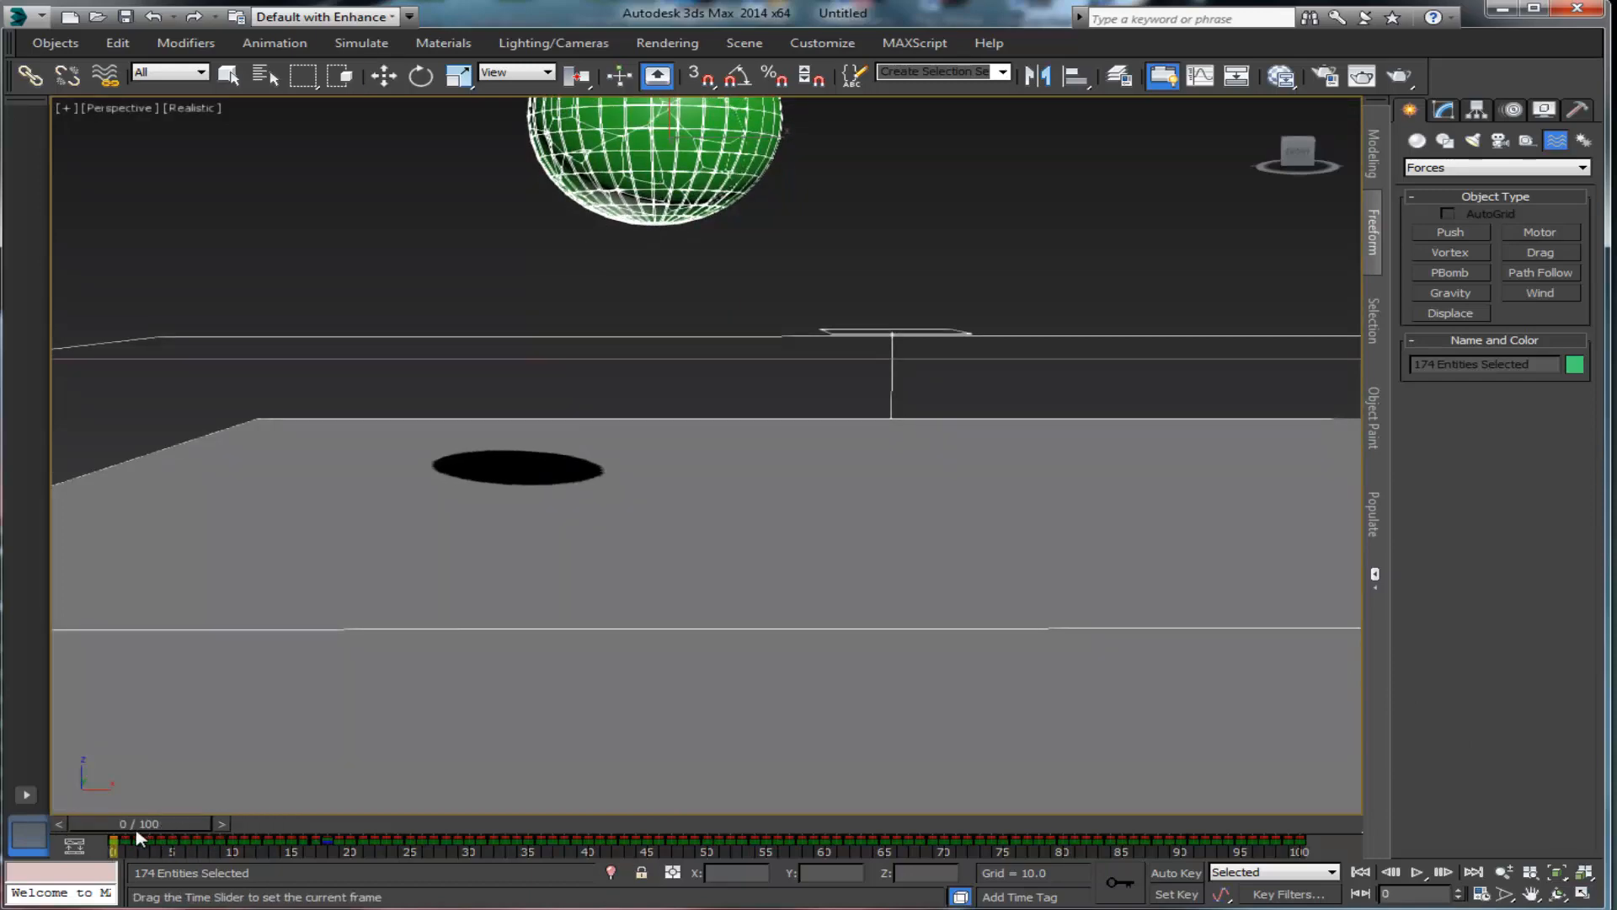
{"action": "left_click", "coordinate": [1417, 876]}
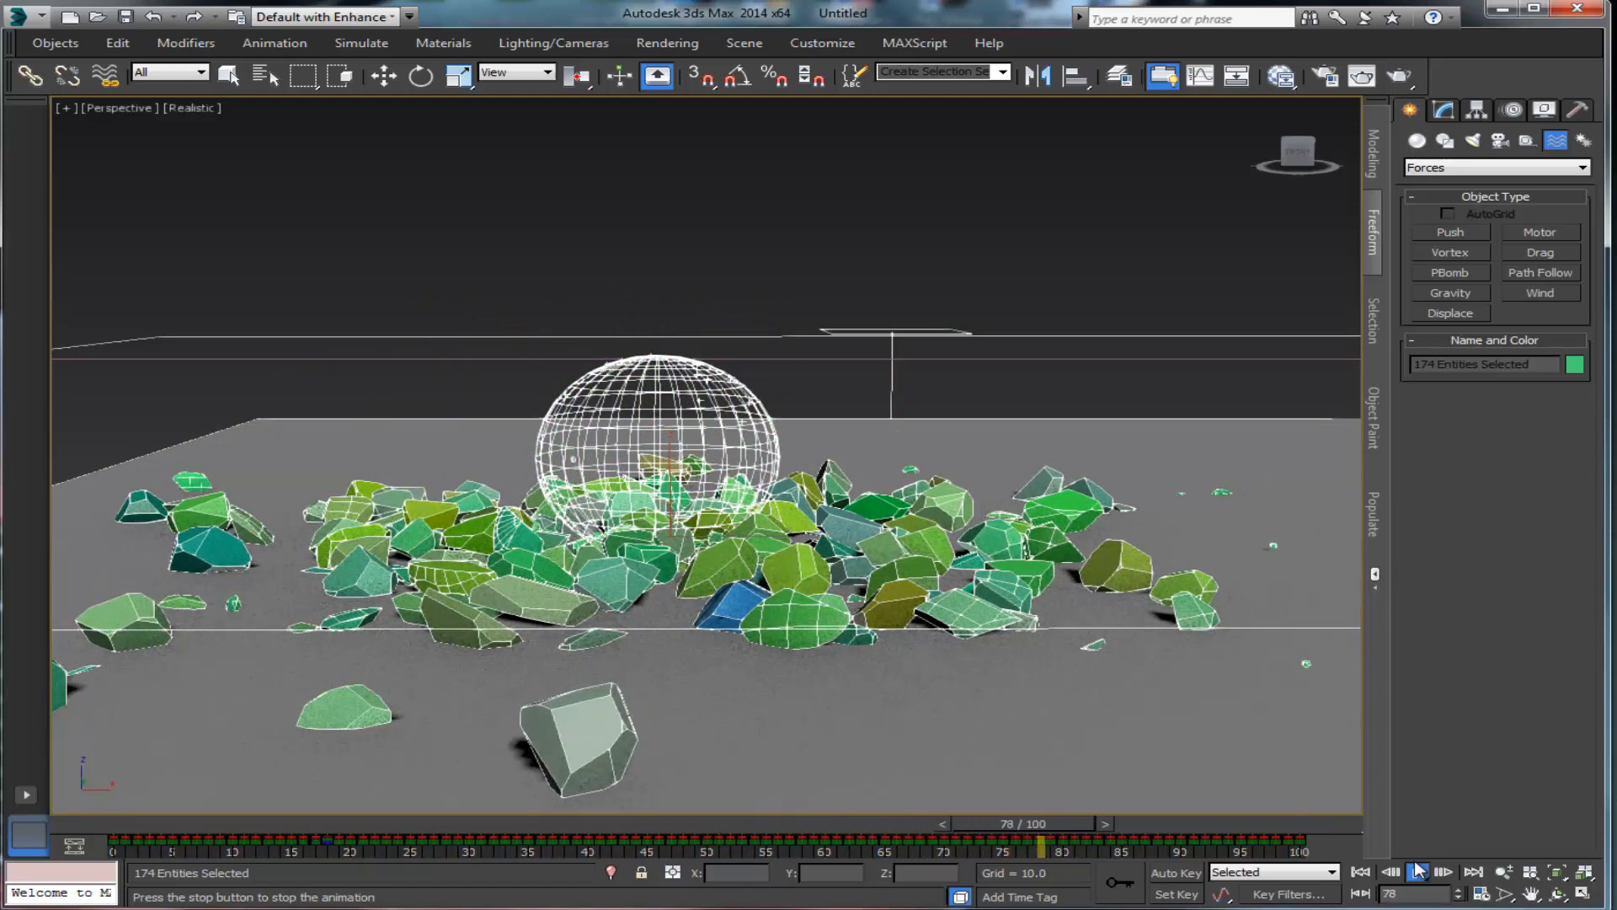
{"action": "left_click", "coordinate": [1419, 873]}
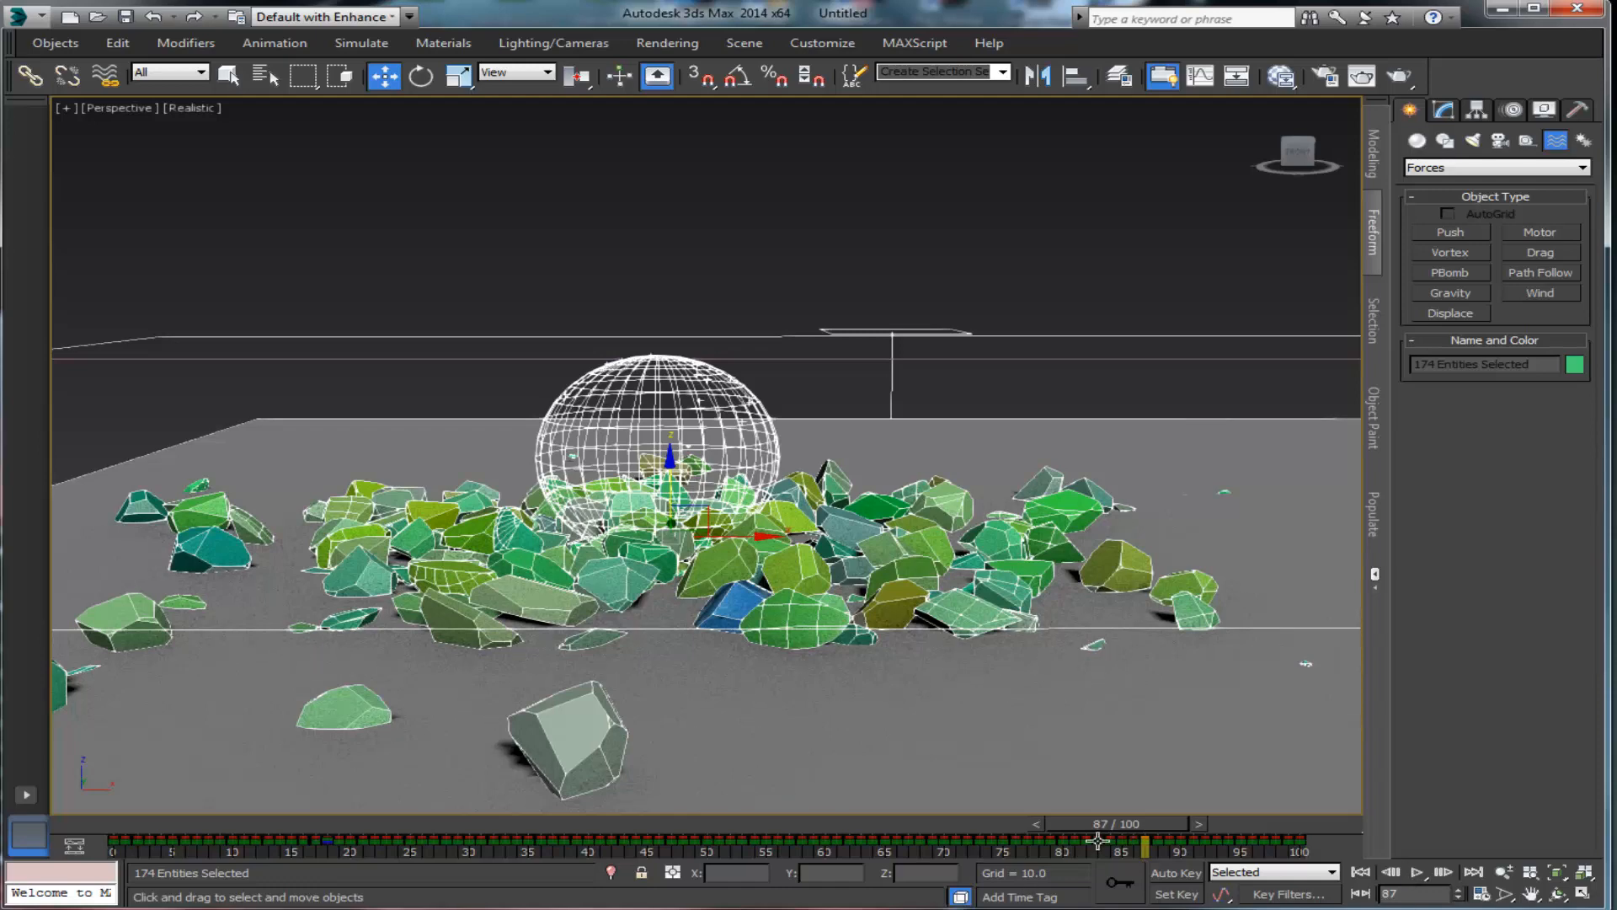
Step: Return to the start of the animation and scrub to frame 40 to check the shatter and debris on impact
{"action": "left_click_drag", "start_coordinate": [1114, 830], "coordinate": [566, 830]}
{"action": "key", "text": "Home"}
{"action": "left_click_drag", "start_coordinate": [126, 822], "coordinate": [584, 795]}
{"action": "key", "text": "w"}
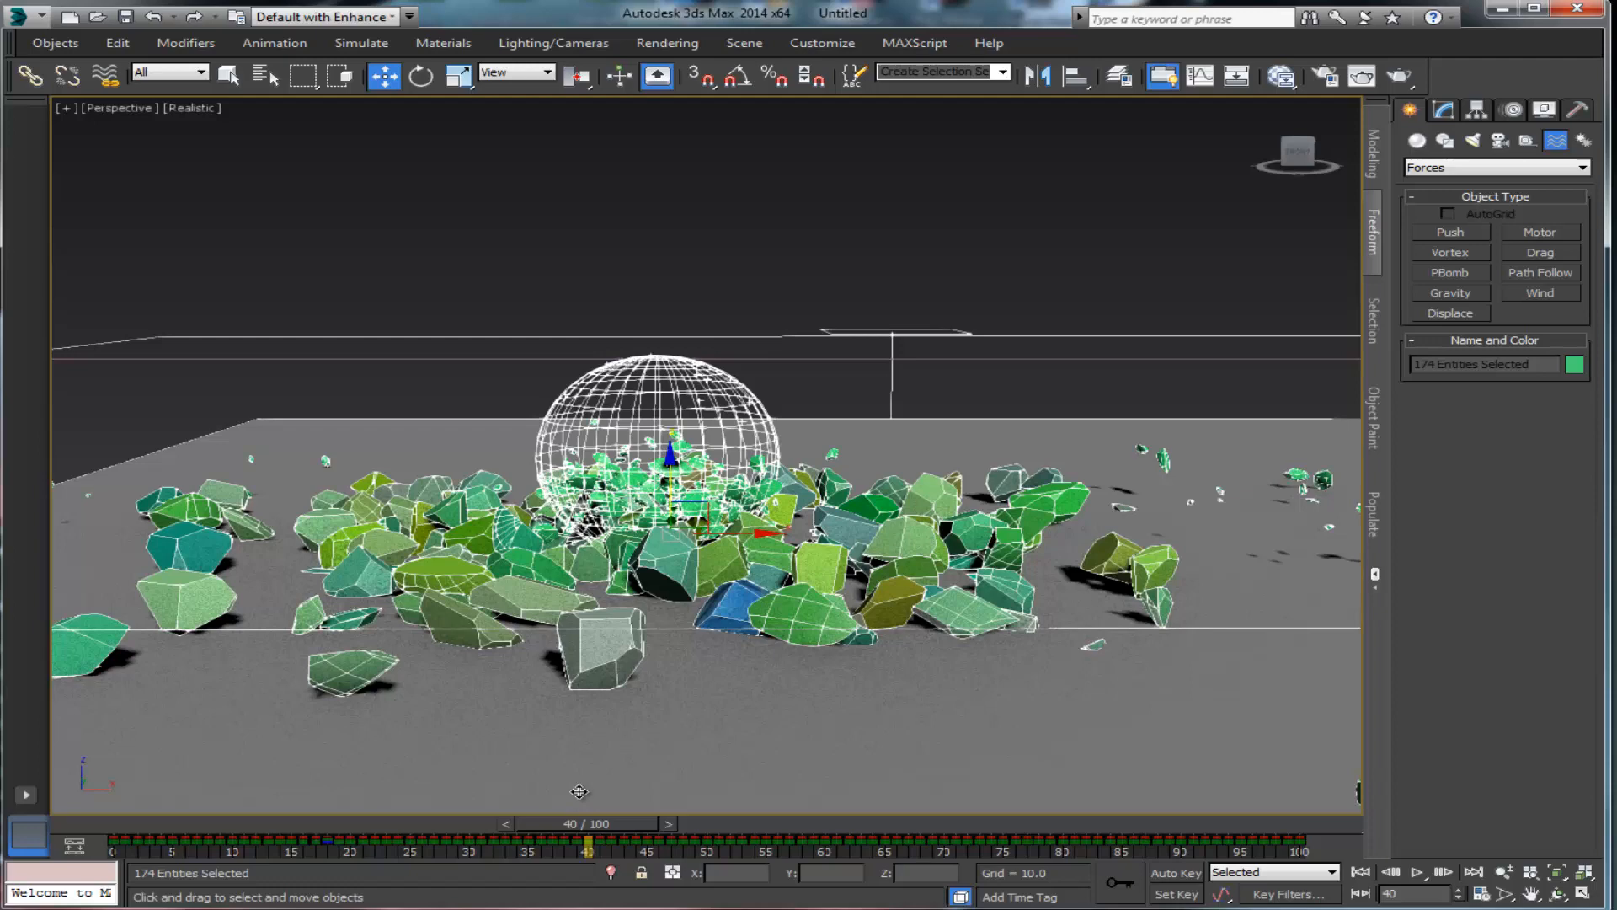